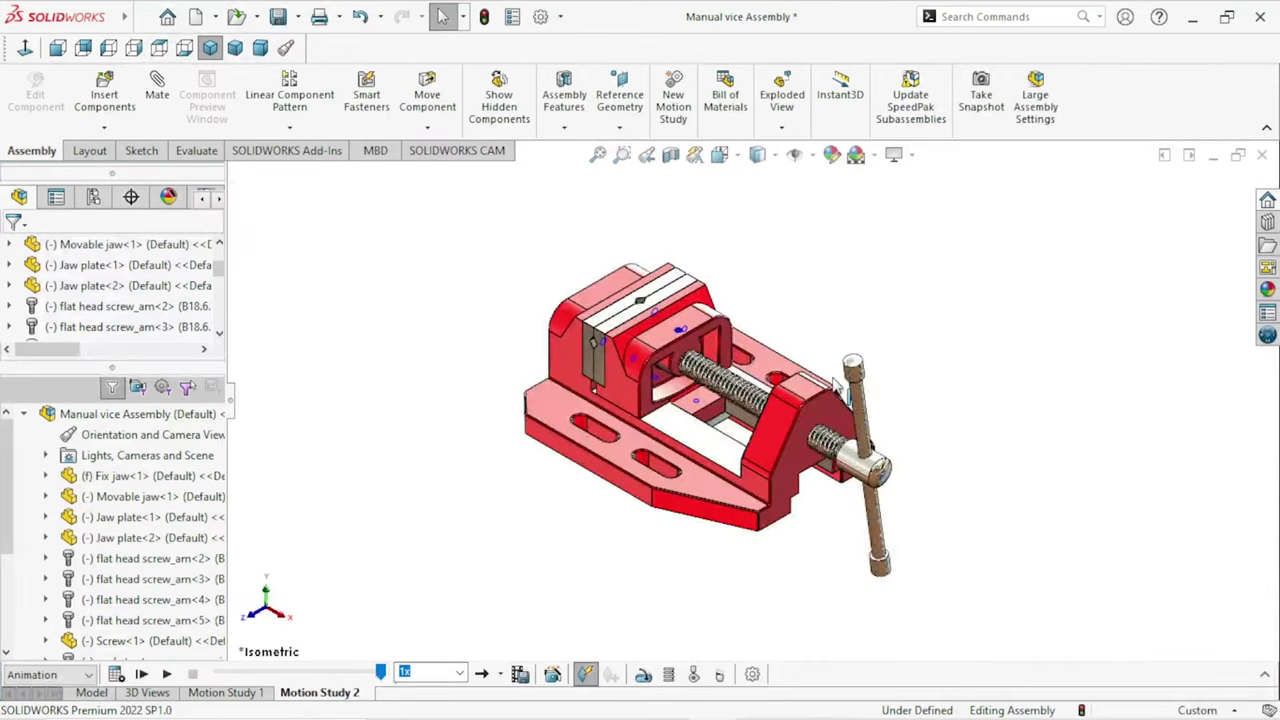
Step: Drag the movable jaw along the screw, again in Front view, then orbit to a tilted 3-D view
{"action": "mouse_move", "coordinate": [618, 402]}
{"action": "left_mouse_down"}
{"action": "mouse_move", "coordinate": [722, 475]}
{"action": "mouse_move", "coordinate": [705, 452]}
{"action": "mouse_move", "coordinate": [508, 363]}
{"action": "left_mouse_up"}
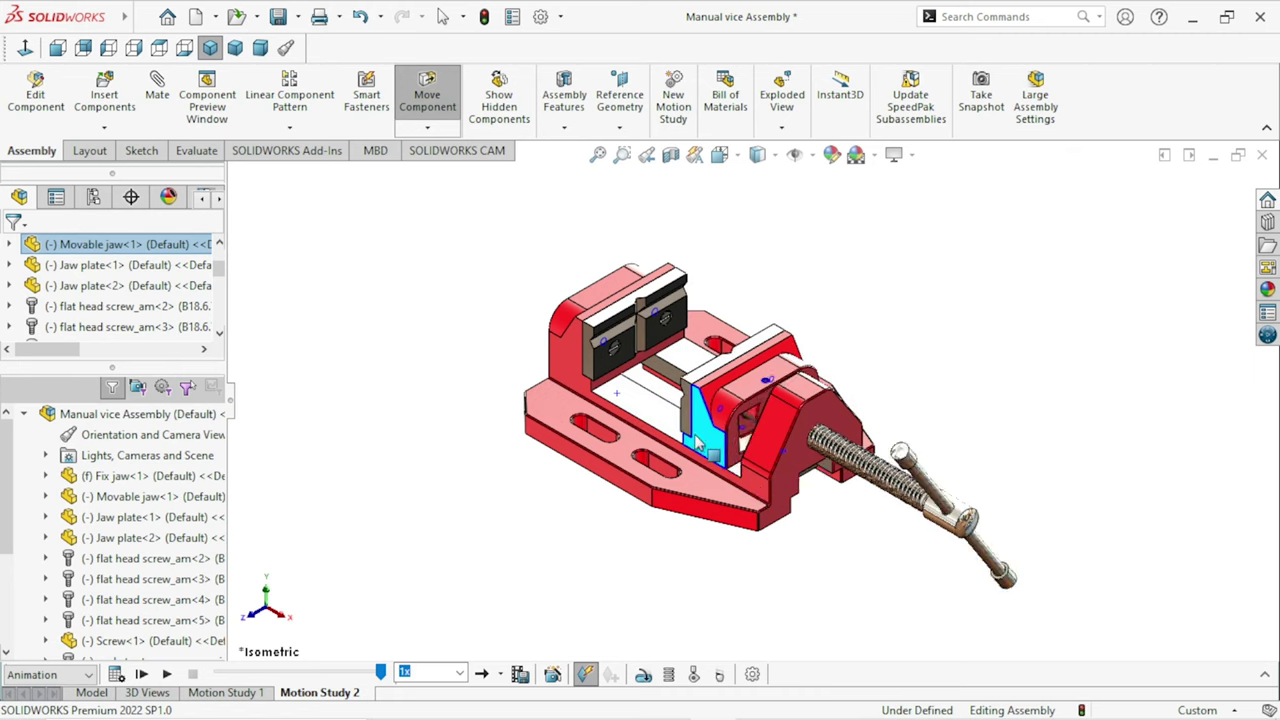
{"action": "key", "text": "Escape"}
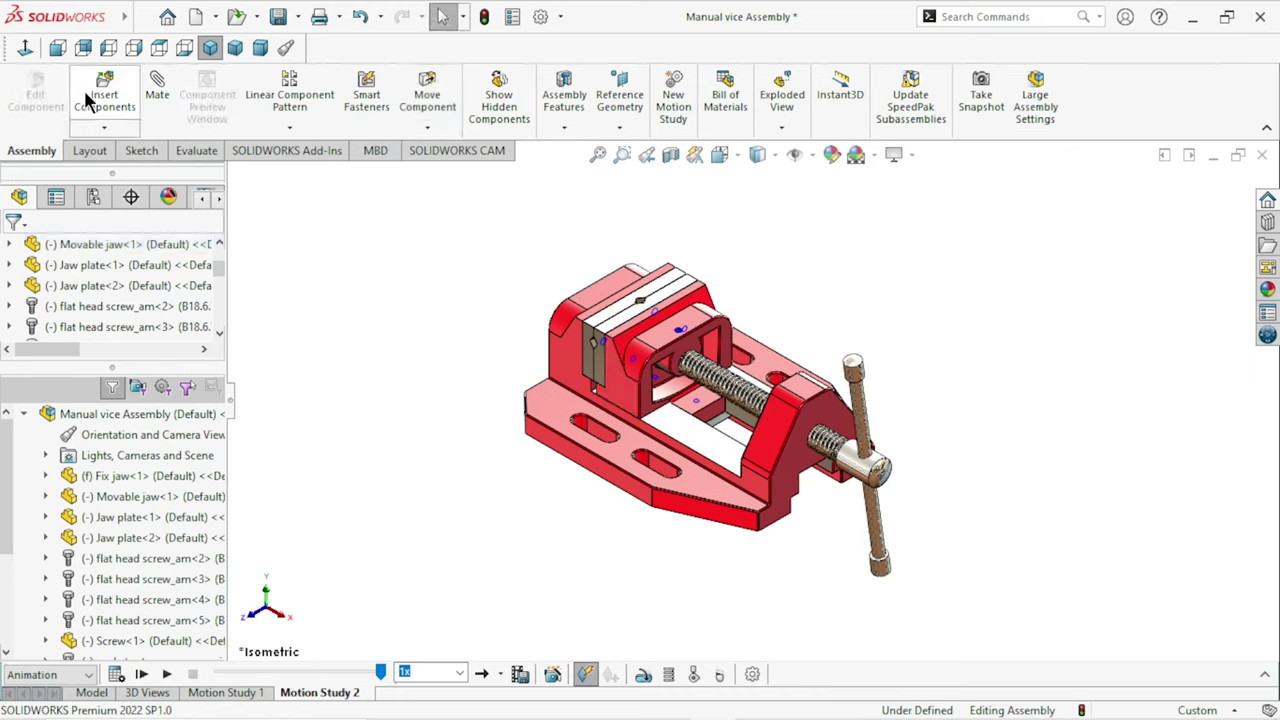
{"action": "left_click", "coordinate": [59, 49]}
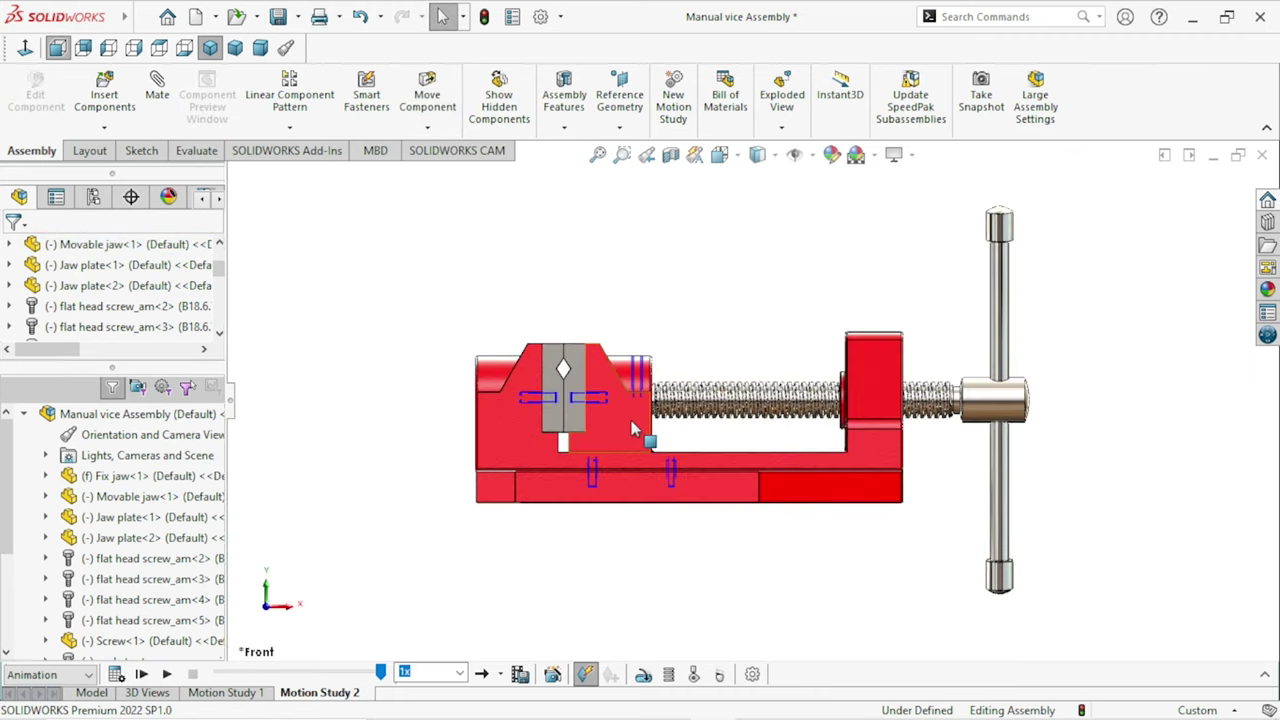
{"action": "mouse_move", "coordinate": [743, 436]}
{"action": "left_mouse_down"}
{"action": "mouse_move", "coordinate": [990, 445]}
{"action": "mouse_move", "coordinate": [717, 416]}
{"action": "left_mouse_up"}
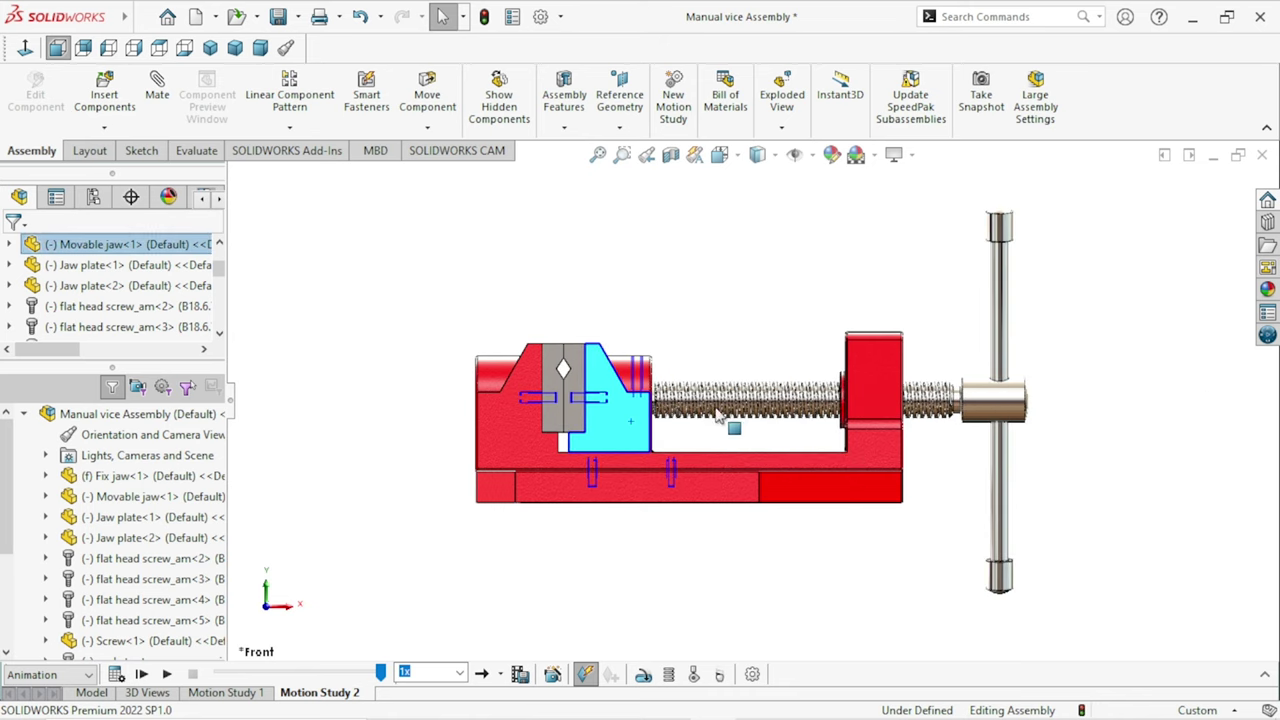
{"action": "mouse_move", "coordinate": [596, 418]}
{"action": "left_mouse_down"}
{"action": "mouse_move", "coordinate": [876, 443]}
{"action": "mouse_move", "coordinate": [638, 430]}
{"action": "left_mouse_up"}
{"action": "middle_click_drag", "start_coordinate": [907, 318], "coordinate": [220, 183]}
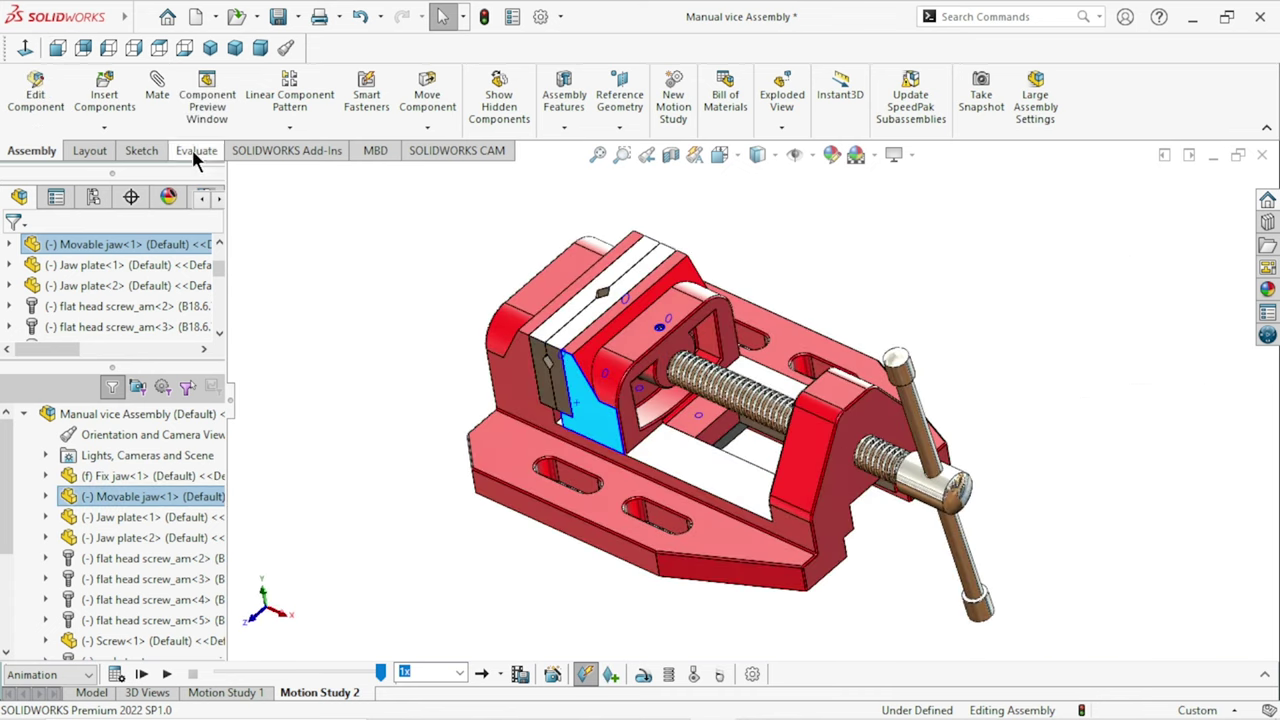
Step: From the Right then Top view, slide the movable jaw toward the fixed jaw and back
{"action": "left_click", "coordinate": [136, 48]}
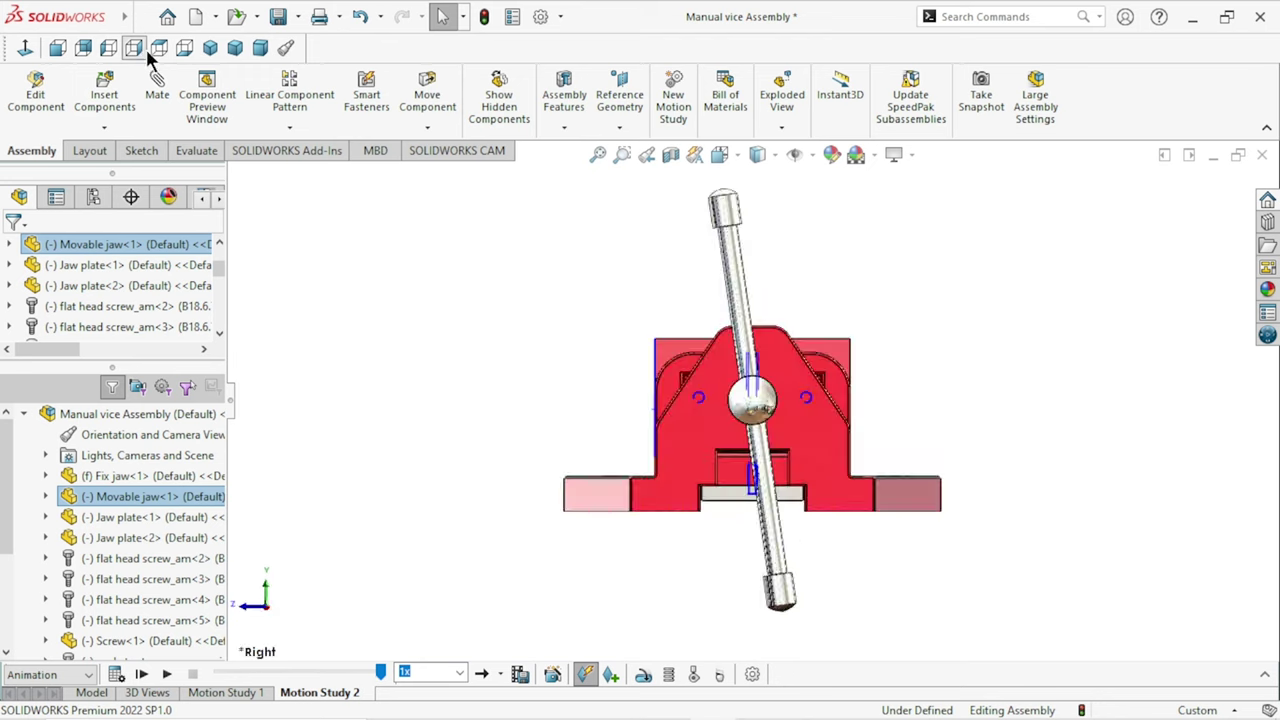
{"action": "left_click", "coordinate": [162, 52]}
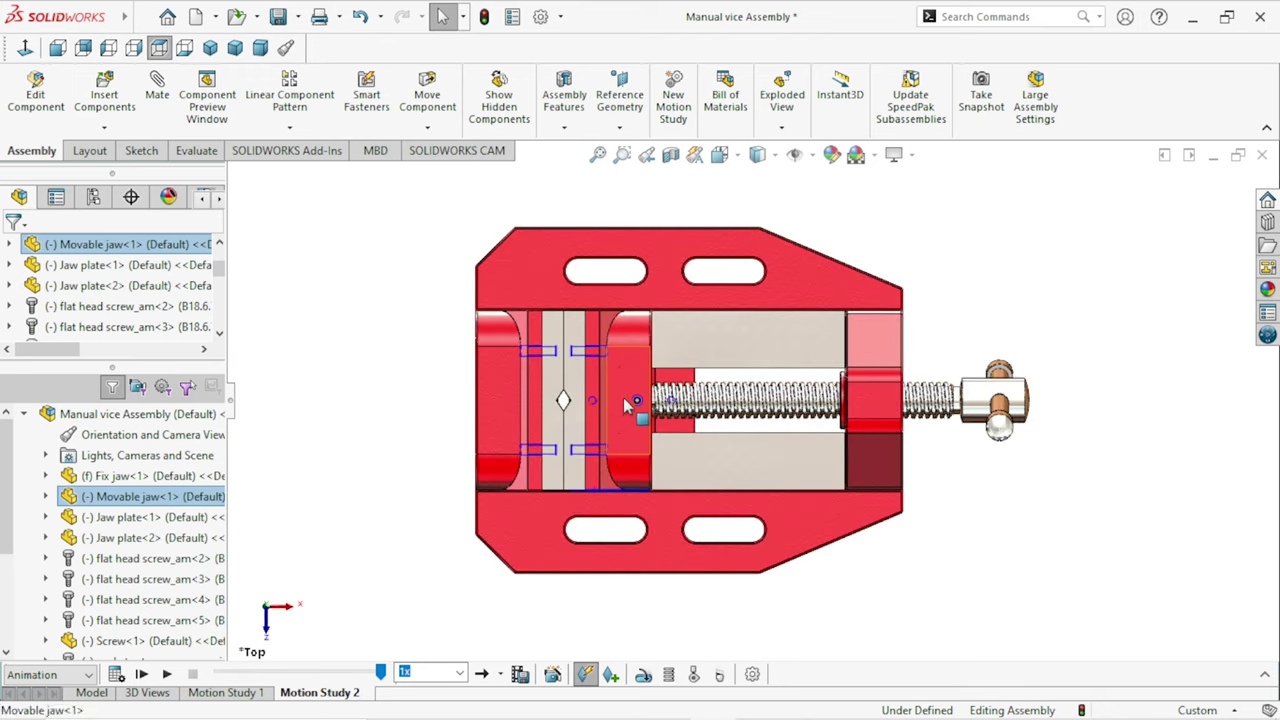
{"action": "left_click_drag", "start_coordinate": [627, 404], "coordinate": [751, 402]}
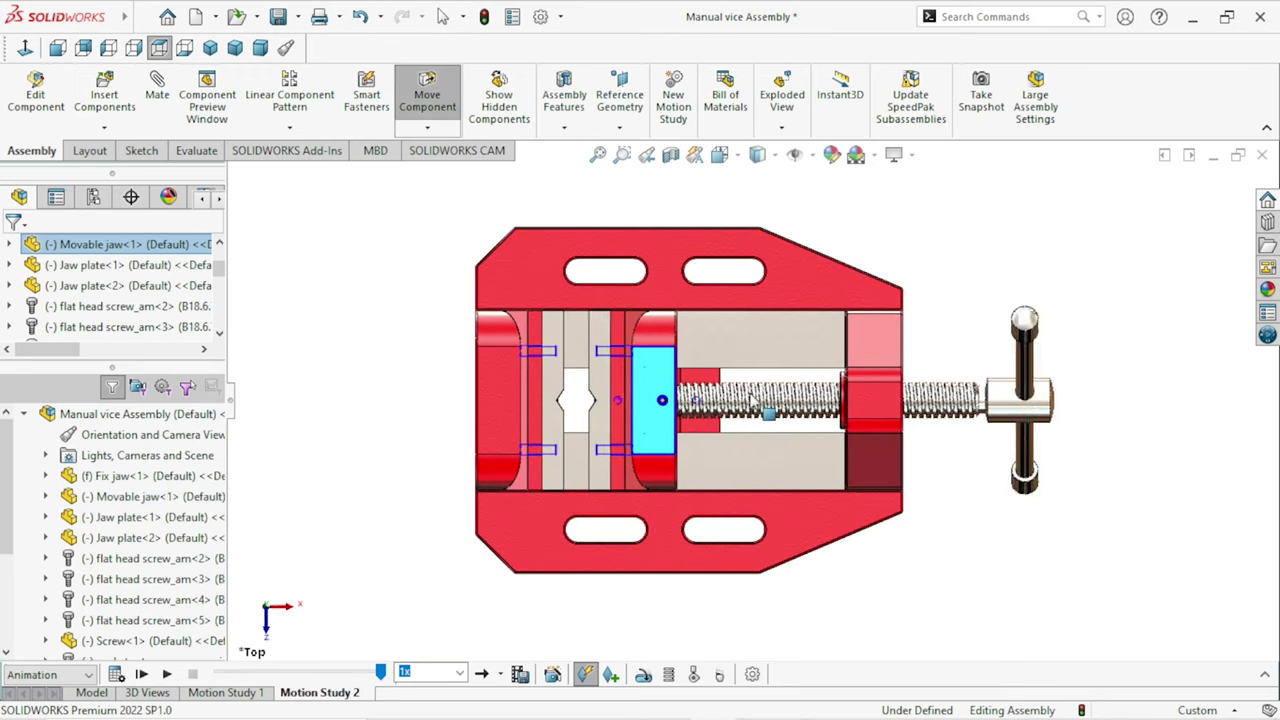
{"action": "left_click_drag", "start_coordinate": [751, 400], "coordinate": [1052, 425]}
{"action": "left_click_drag", "start_coordinate": [840, 382], "coordinate": [669, 379]}
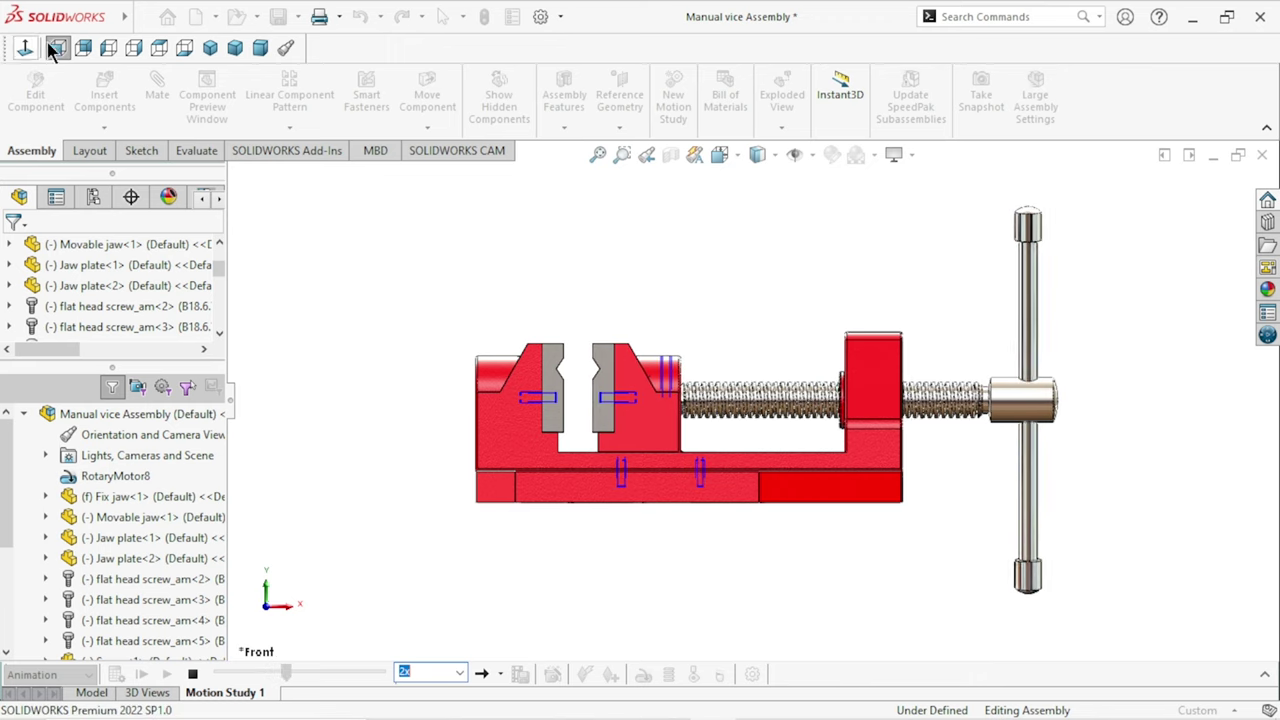
Step: Watch the running jaw animation from the Left, Bottom, Isometric and Trimetric views
{"action": "left_click", "coordinate": [109, 50]}
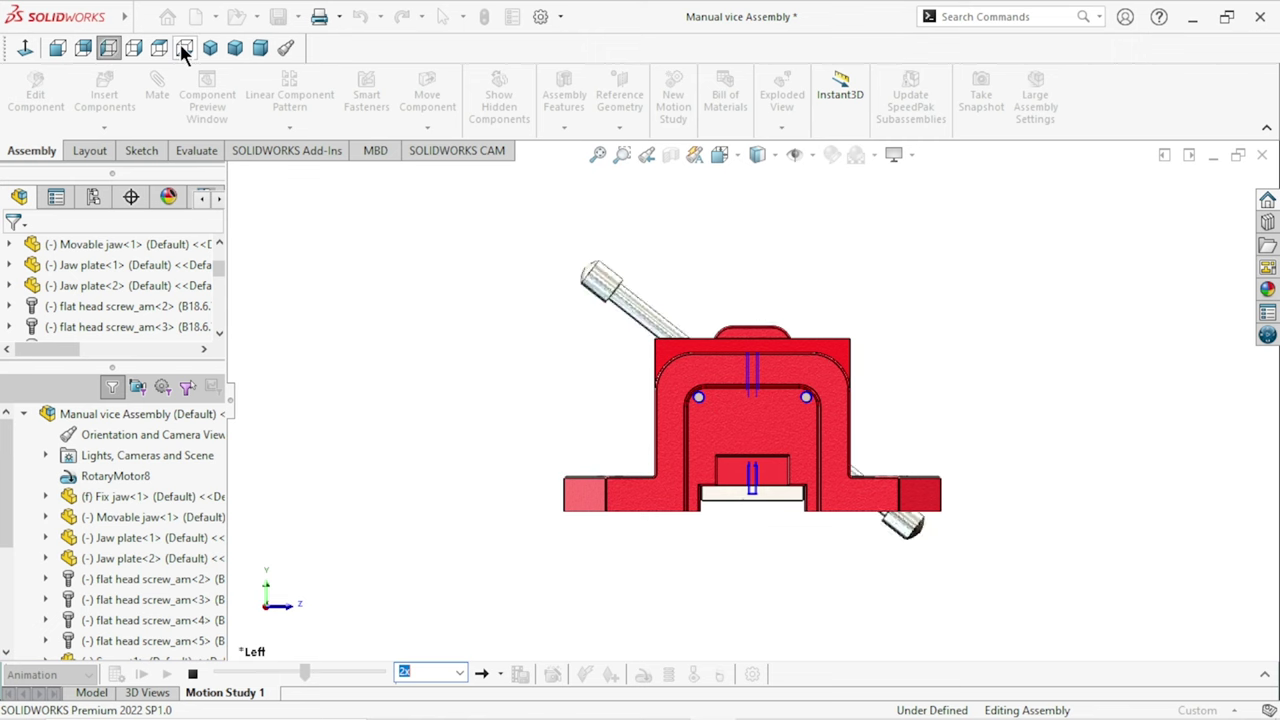
{"action": "left_click", "coordinate": [183, 50]}
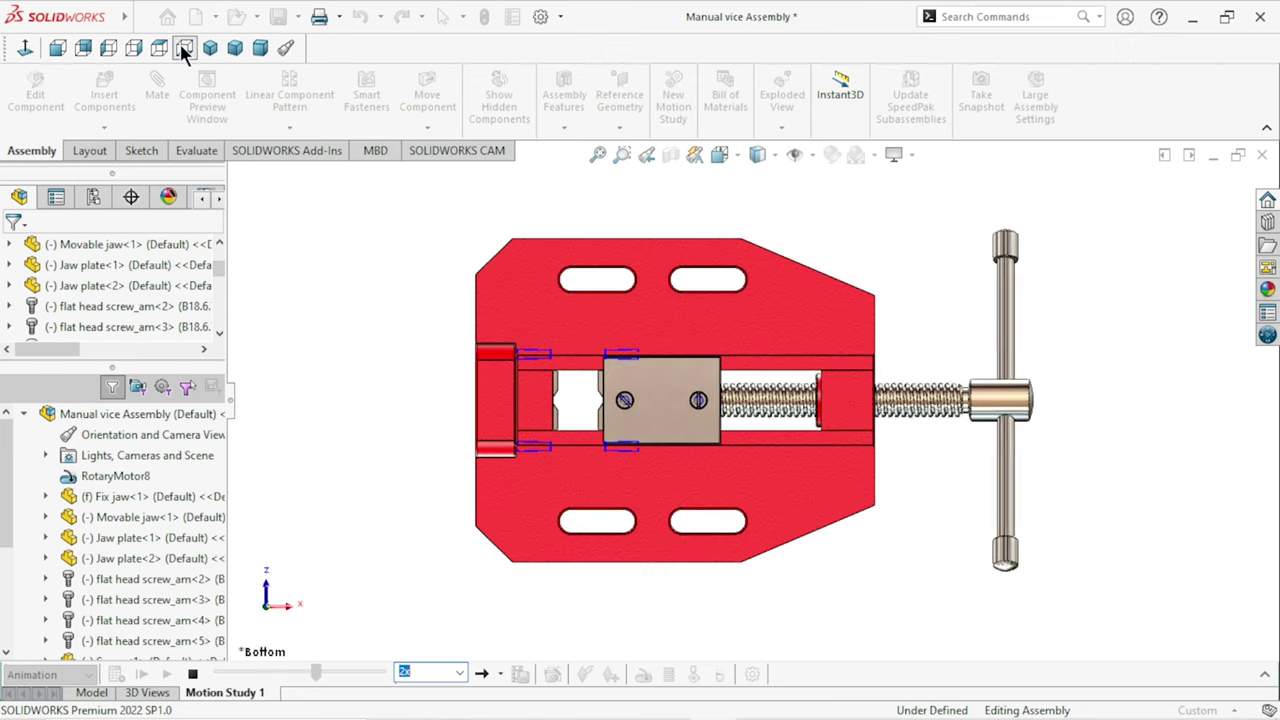
{"action": "left_click", "coordinate": [239, 53]}
{"action": "left_click", "coordinate": [239, 53]}
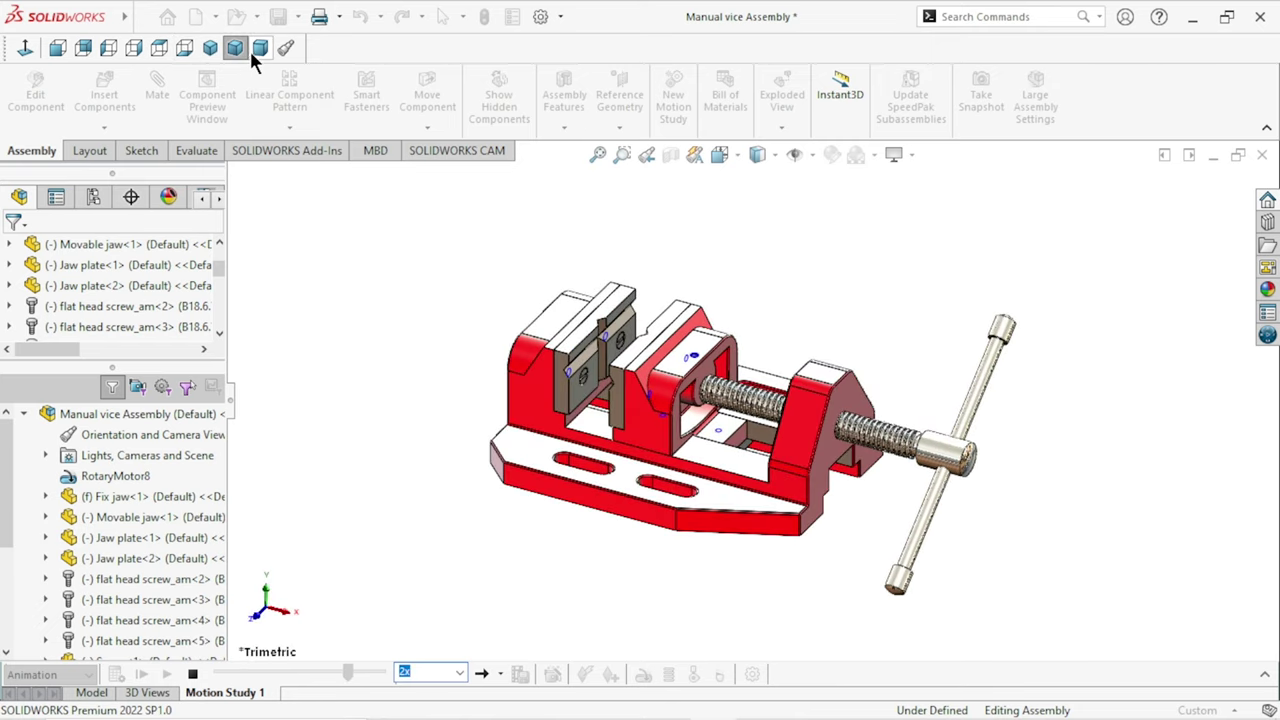
Step: Follow the jaw animation through Dimetric, Isometric, Top (Ctrl+5) and Back views
{"action": "left_click", "coordinate": [261, 52]}
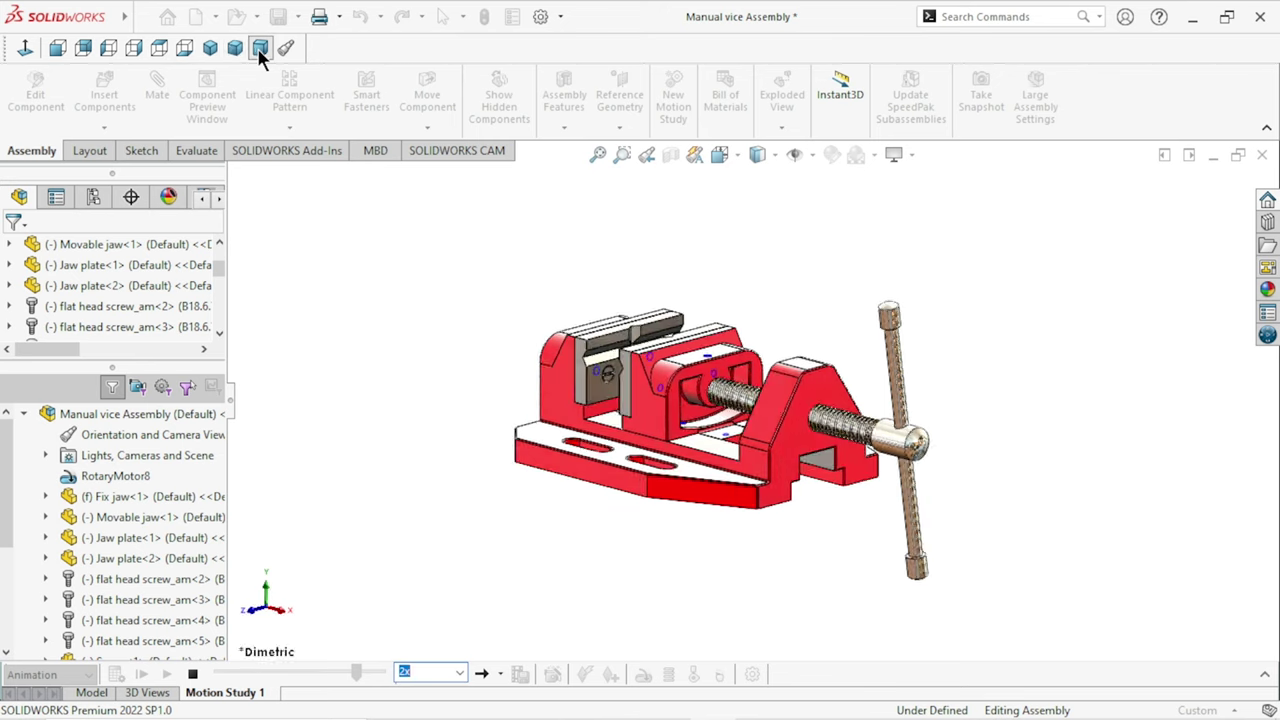
{"action": "left_click", "coordinate": [211, 52]}
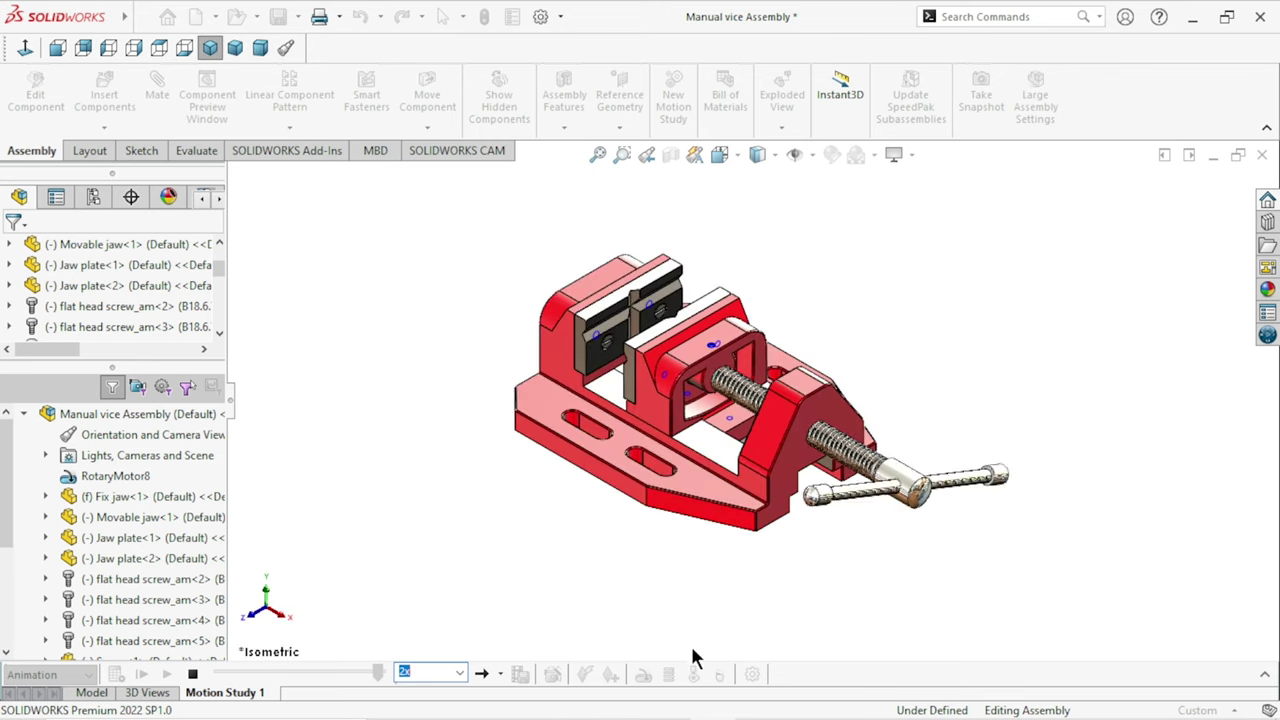
{"action": "key", "text": "ctrl+5"}
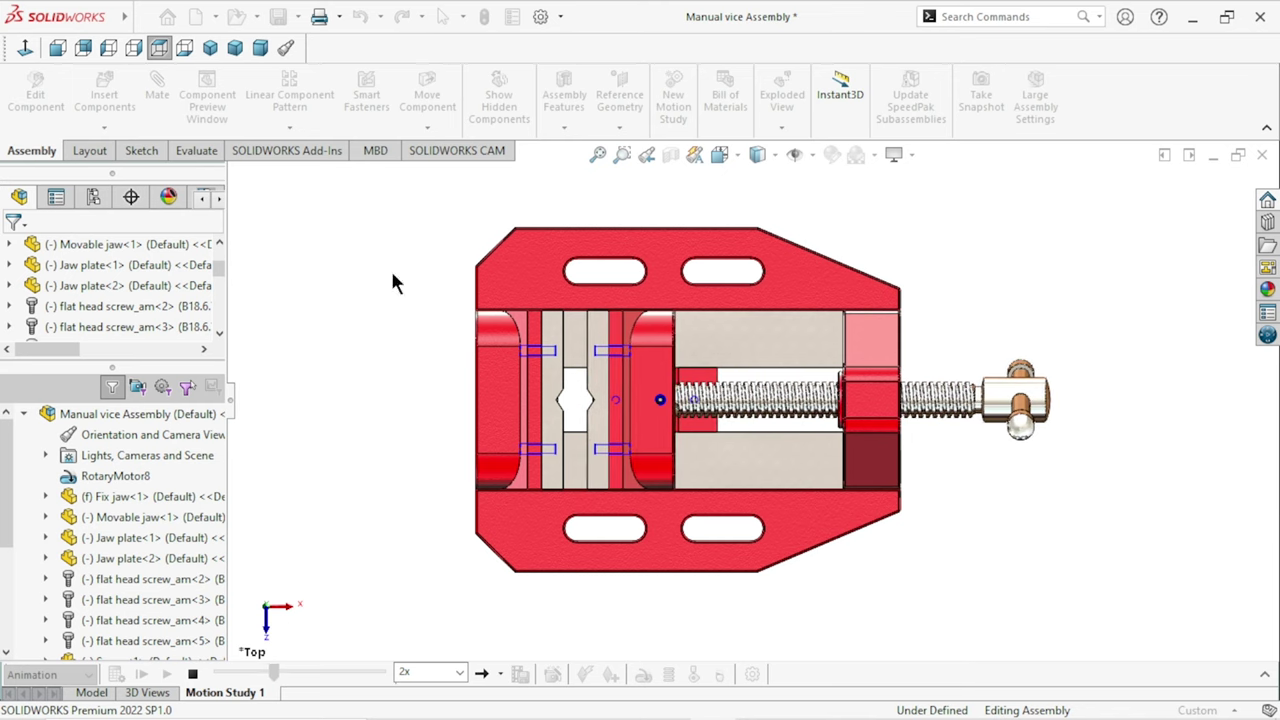
{"action": "left_click", "coordinate": [84, 48]}
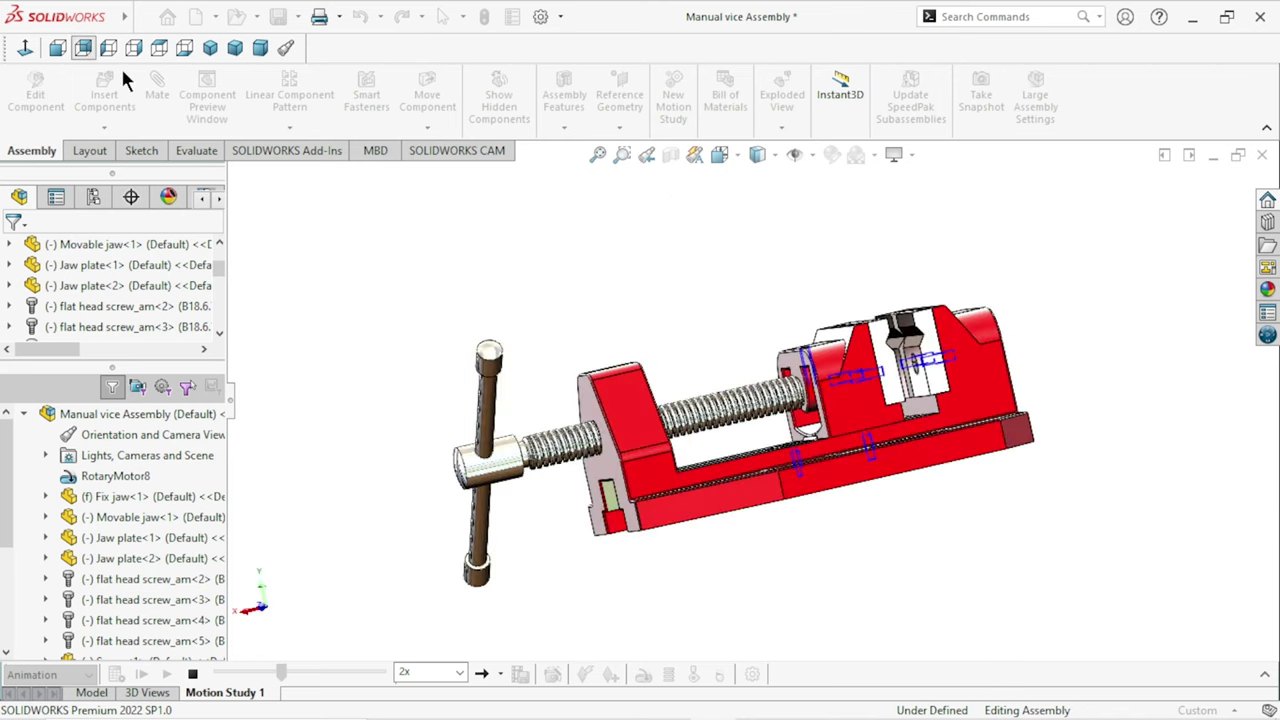
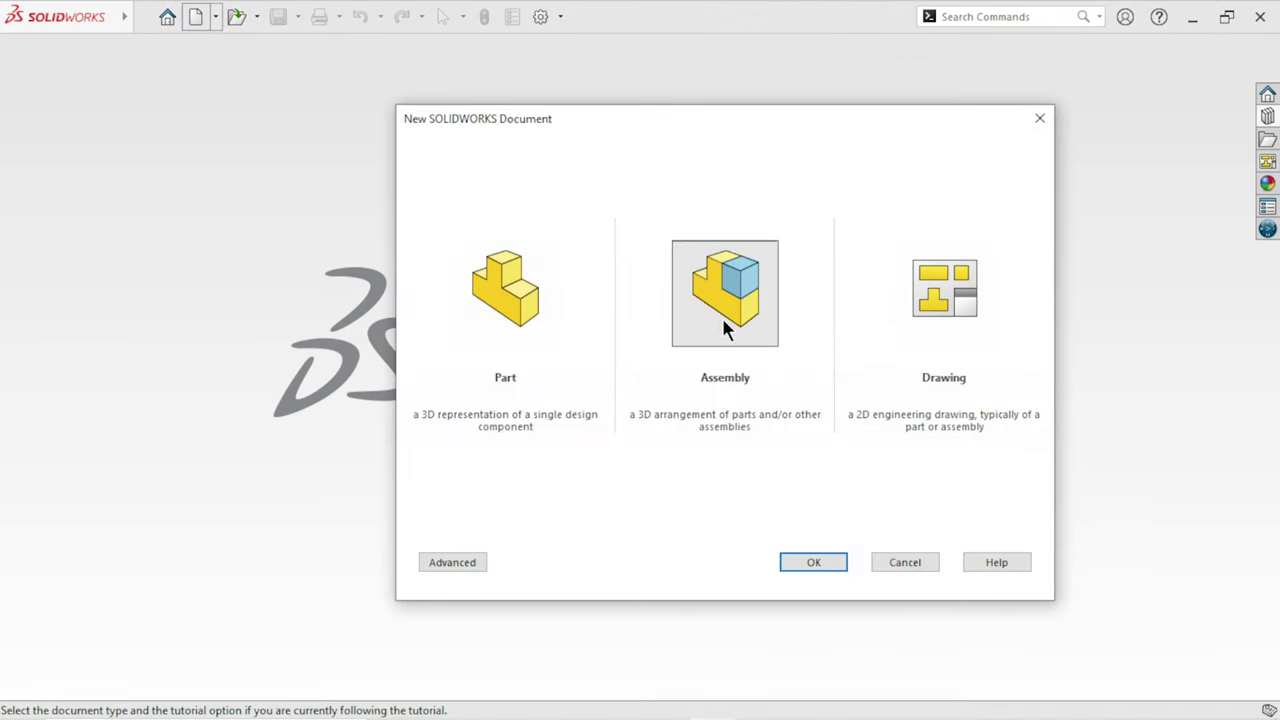
Step: Create a new assembly and choose the Fix jaw part to insert
{"action": "left_click", "coordinate": [718, 314]}
{"action": "left_click", "coordinate": [806, 560]}
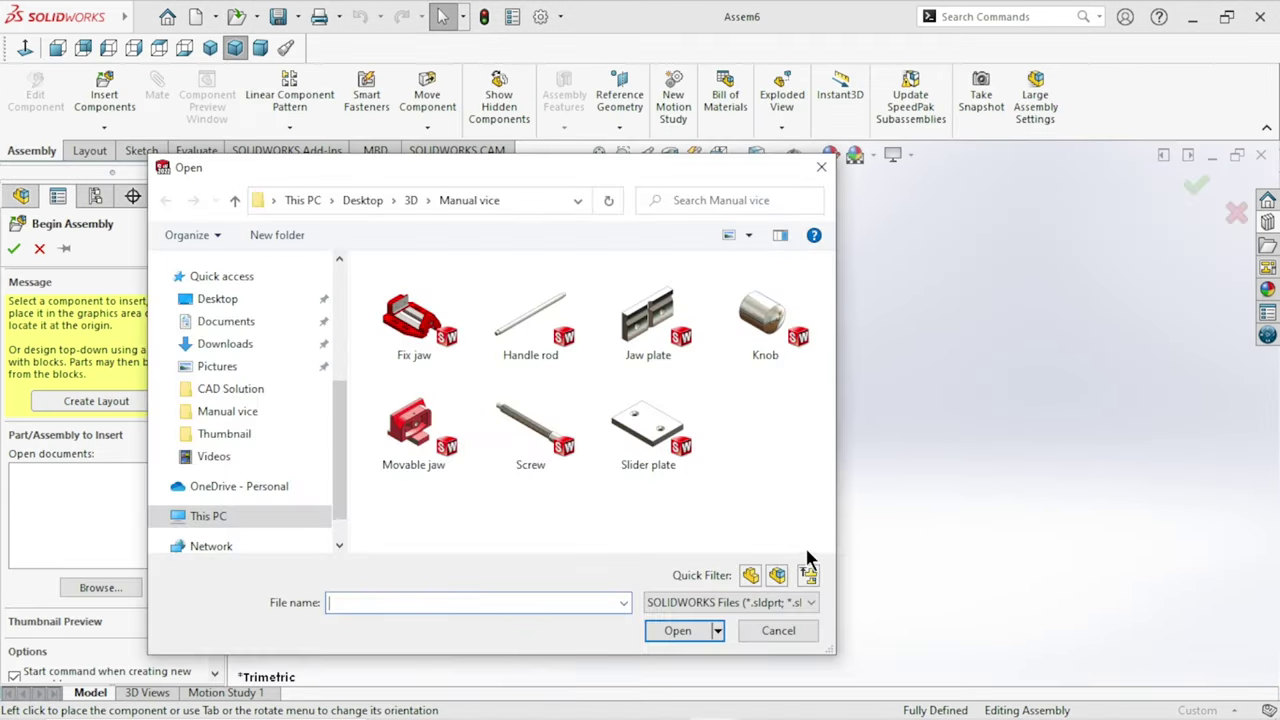
{"action": "left_click", "coordinate": [417, 320]}
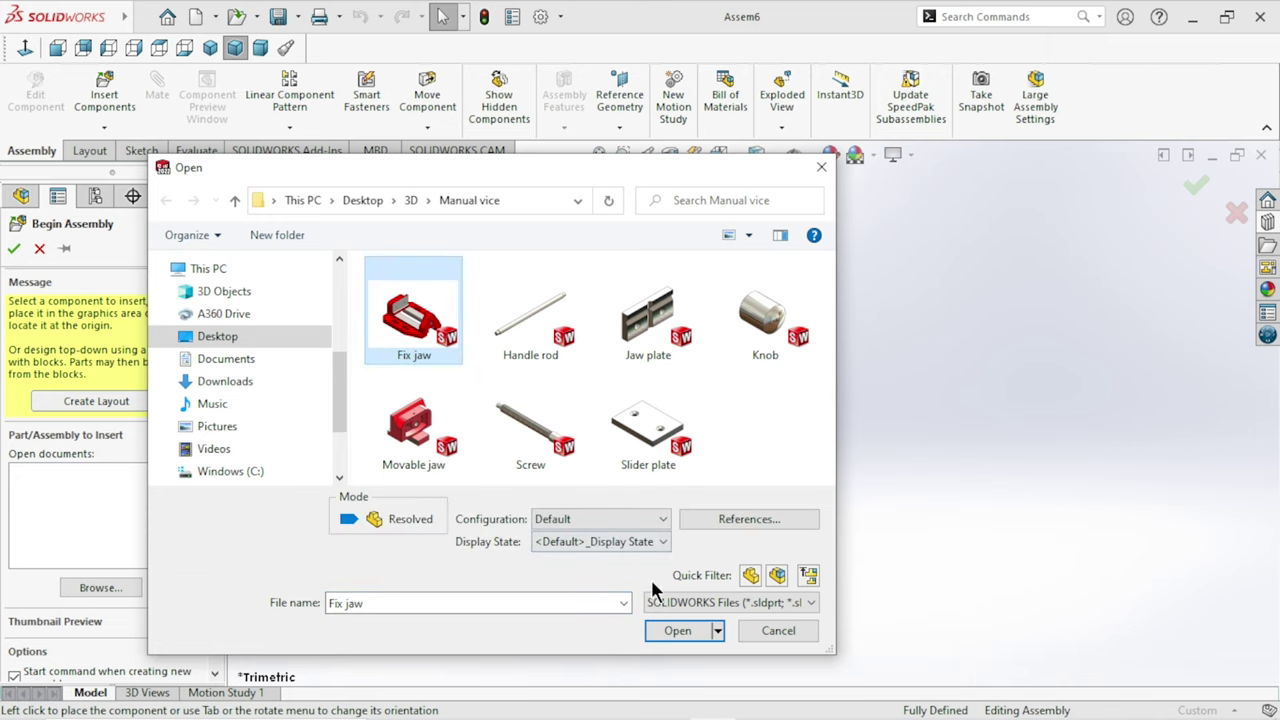
{"action": "left_click", "coordinate": [682, 628]}
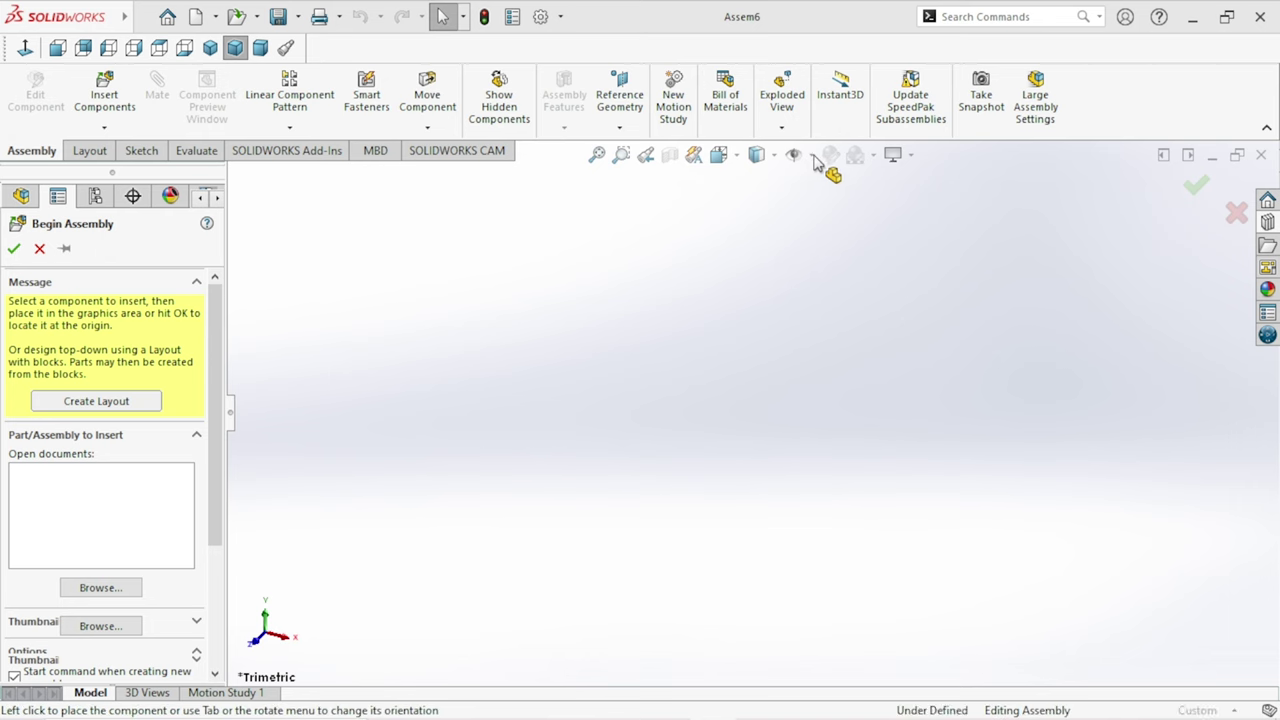
Step: Turn on View Origins and place the Fix jaw fixed at the assembly origin
{"action": "left_click", "coordinate": [814, 157]}
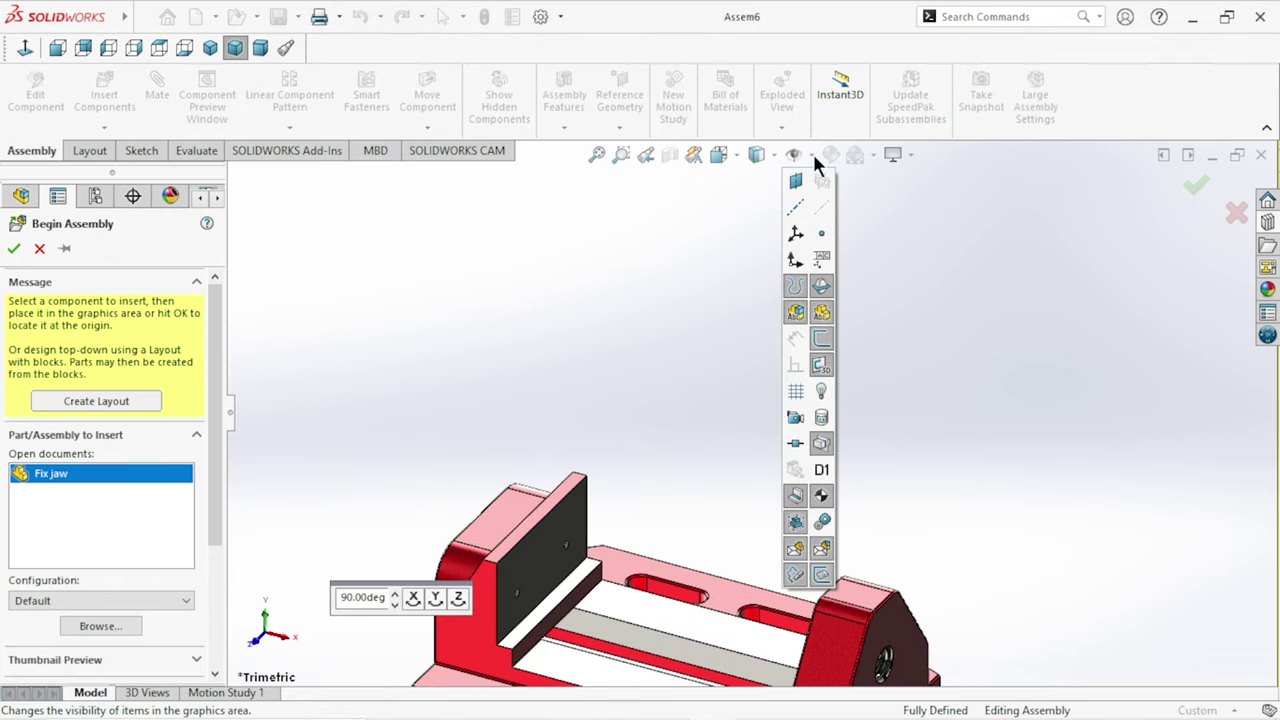
{"action": "left_click", "coordinate": [801, 258]}
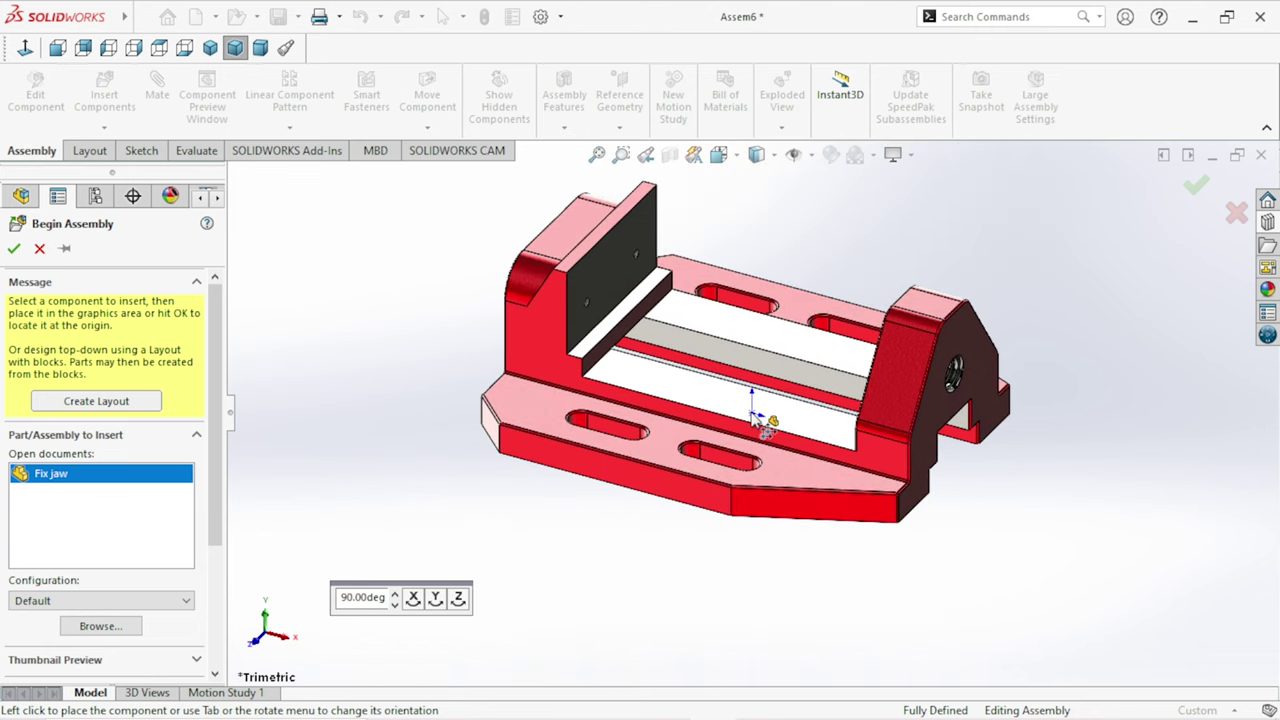
{"action": "left_click", "coordinate": [757, 419]}
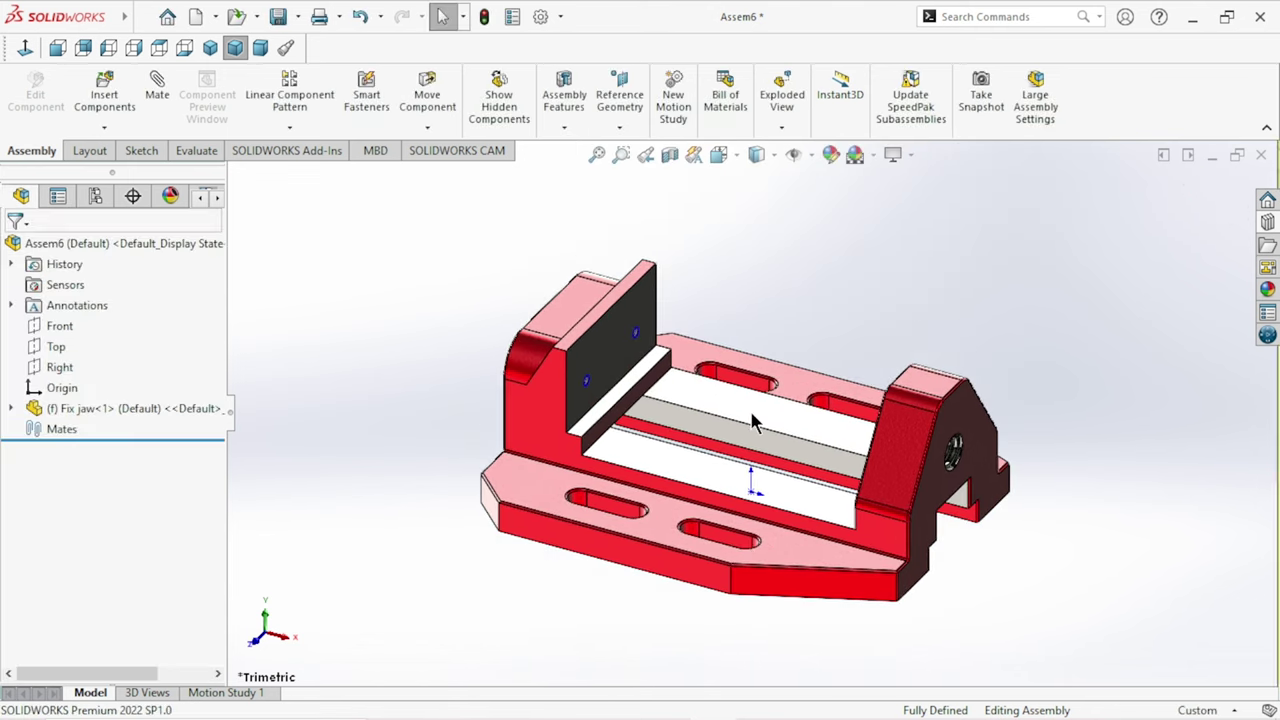
Step: Apply the Plain White scene to the graphics area
{"action": "left_click", "coordinate": [809, 155]}
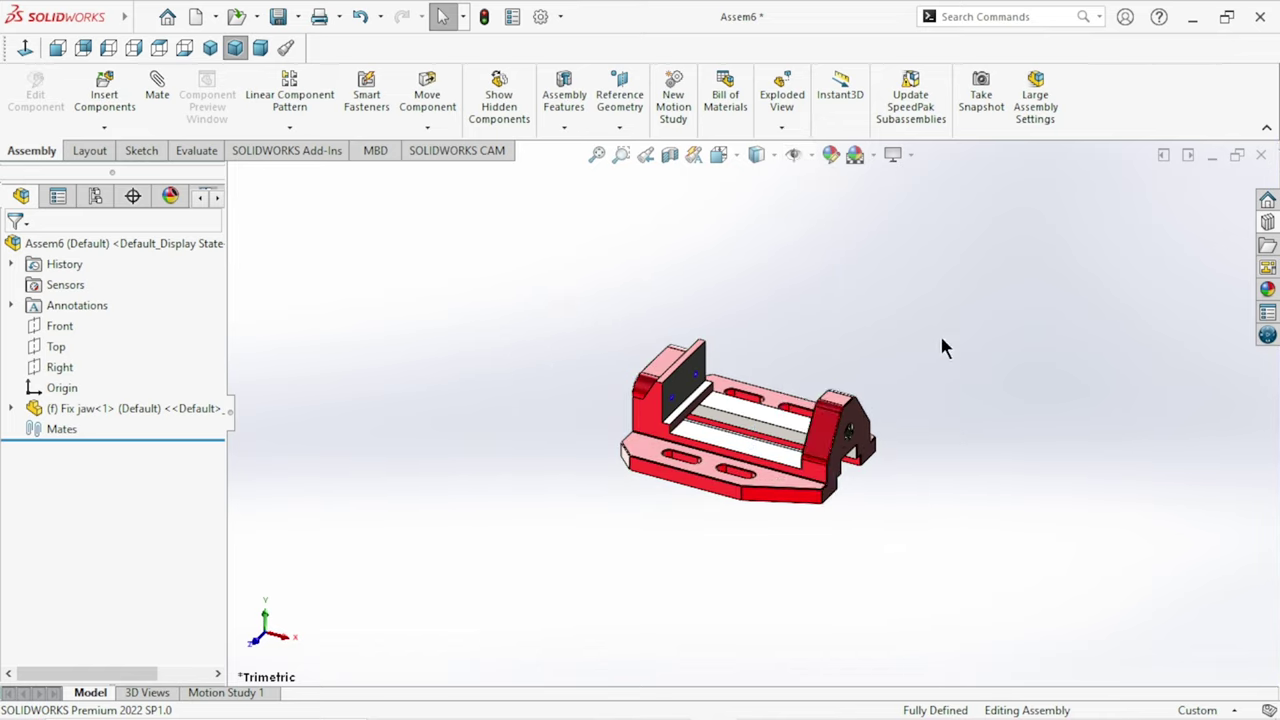
{"action": "scroll", "coordinate": [790, 465], "scroll_direction": "down", "scroll_amount": 2}
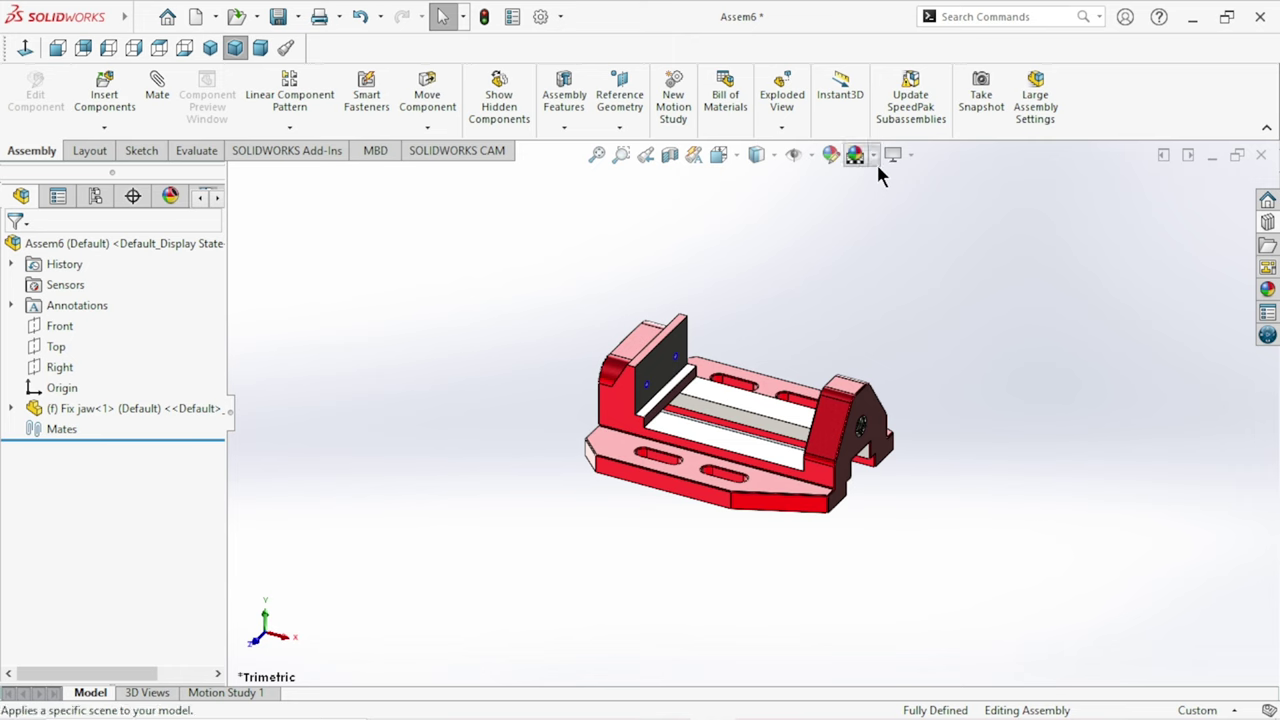
{"action": "left_click", "coordinate": [876, 163]}
{"action": "left_click", "coordinate": [877, 186]}
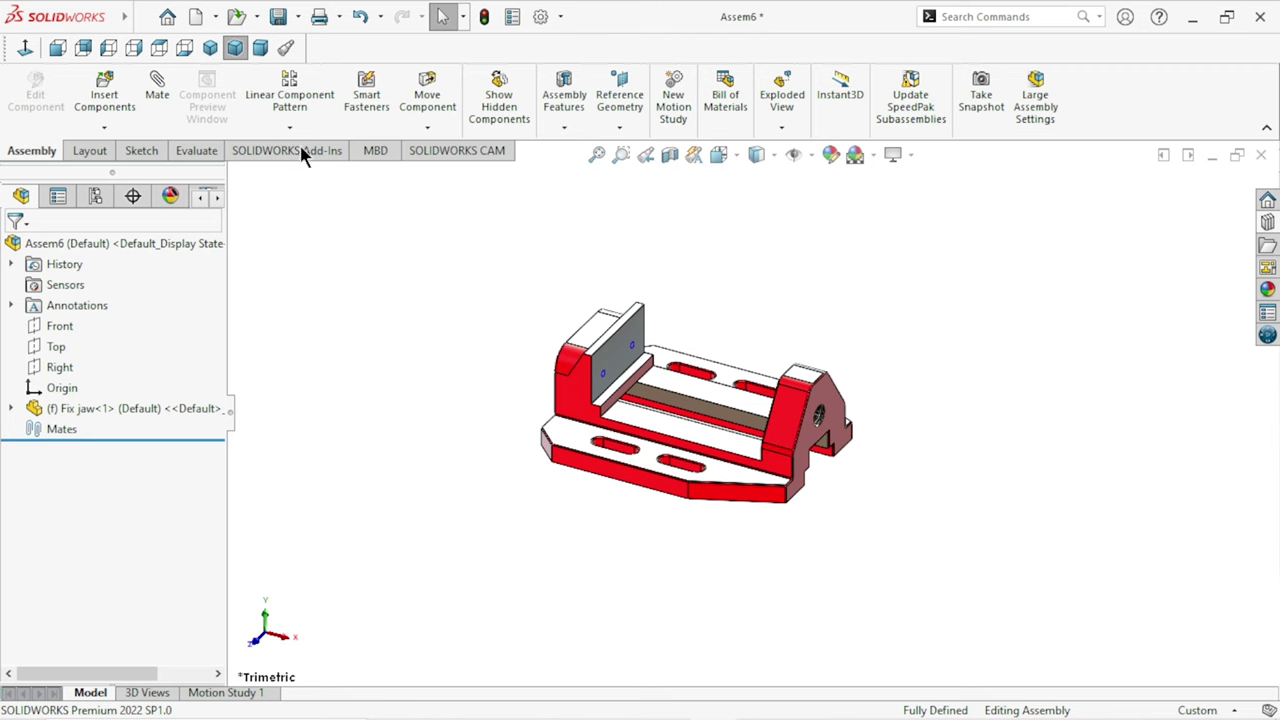
Step: Switch to isometric view and select the Movable jaw file for insertion
{"action": "left_click", "coordinate": [212, 50]}
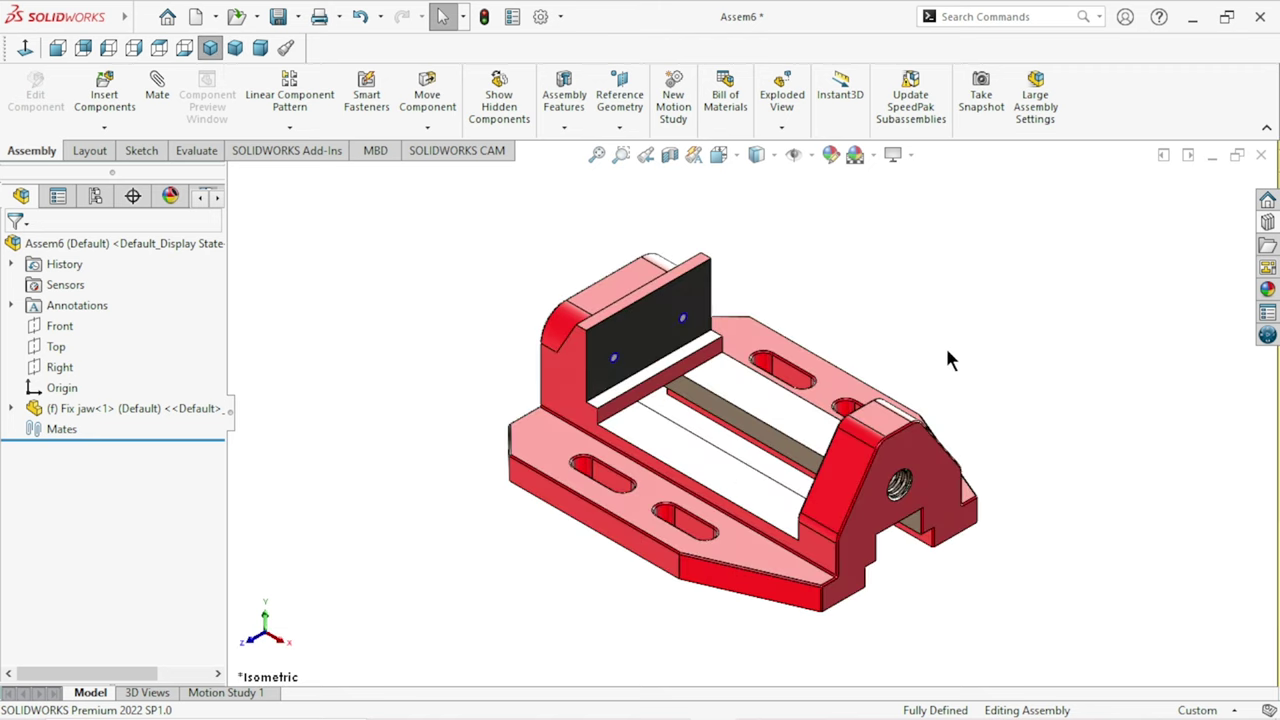
{"action": "left_click", "coordinate": [125, 103]}
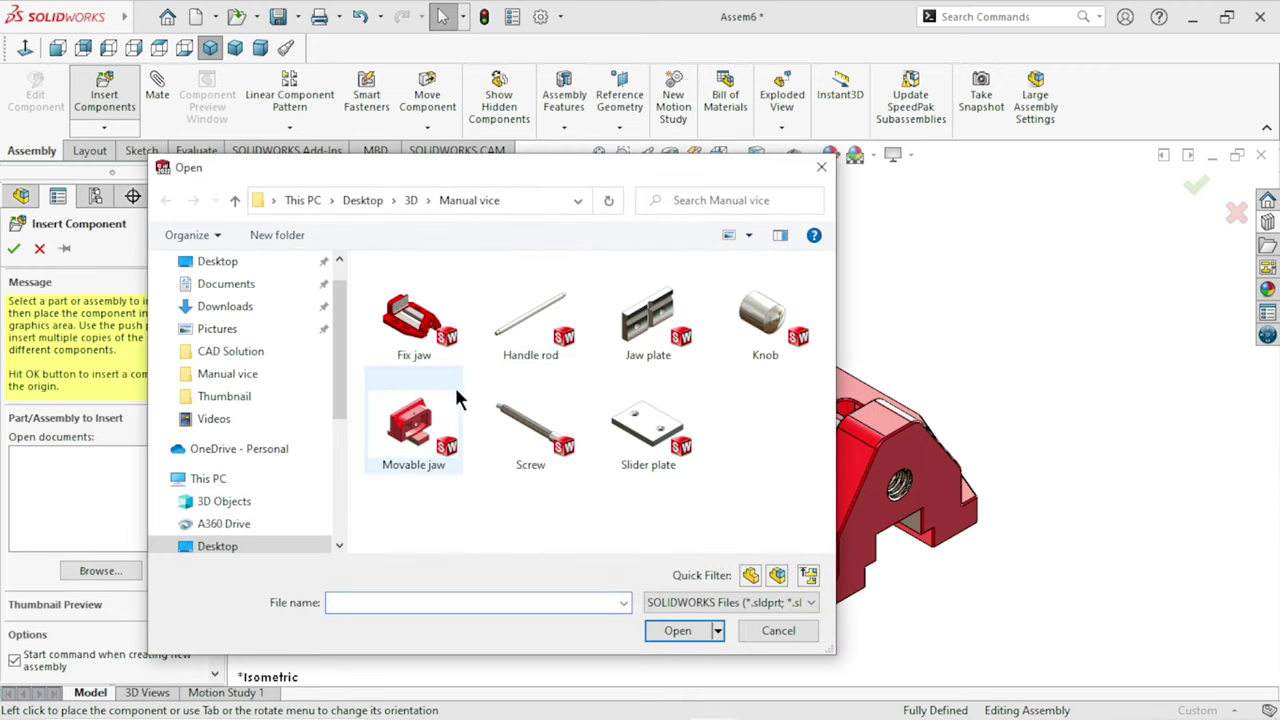
{"action": "left_click", "coordinate": [421, 455]}
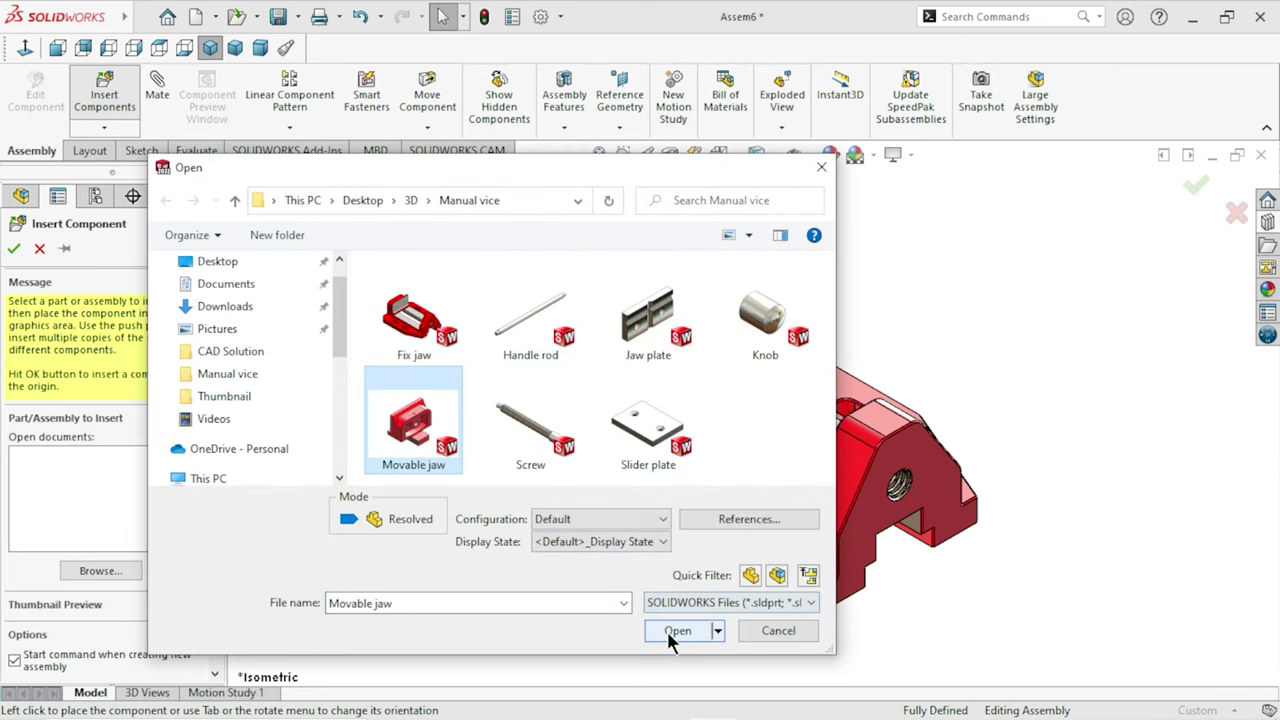
Step: Open the Movable jaw and drop it beside the Fix jaw
{"action": "left_click", "coordinate": [668, 632]}
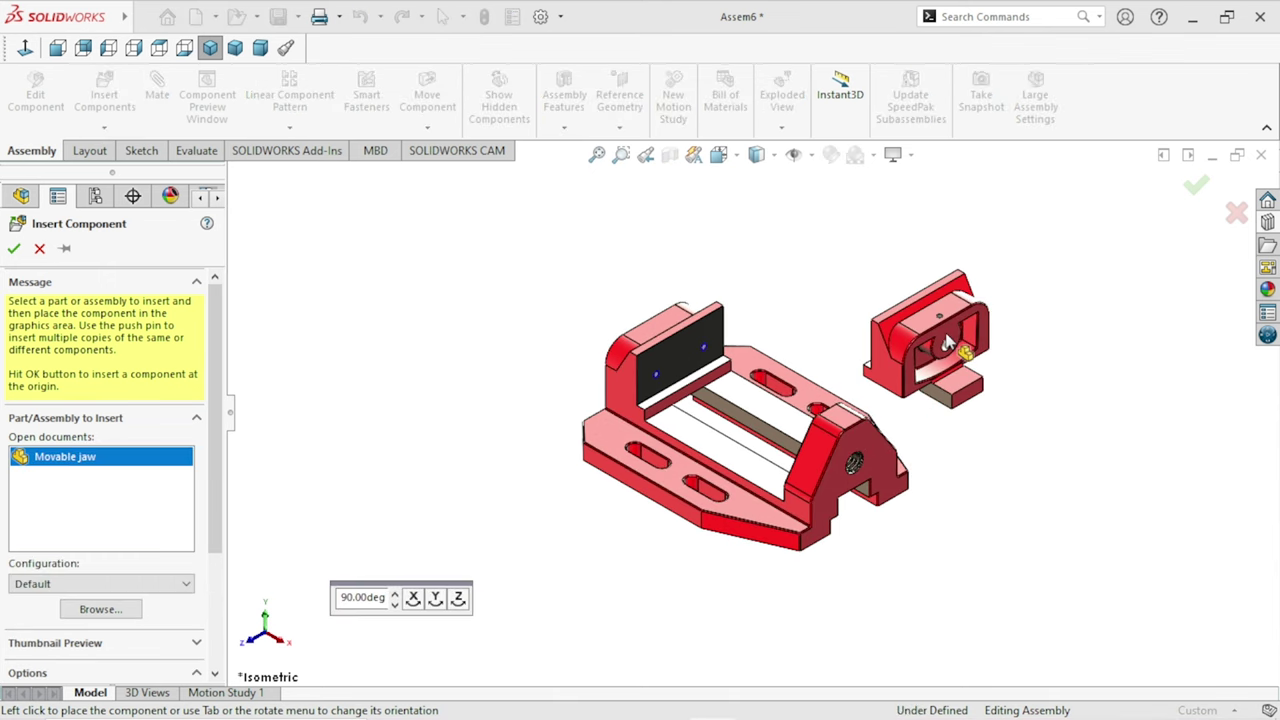
{"action": "left_click", "coordinate": [957, 340]}
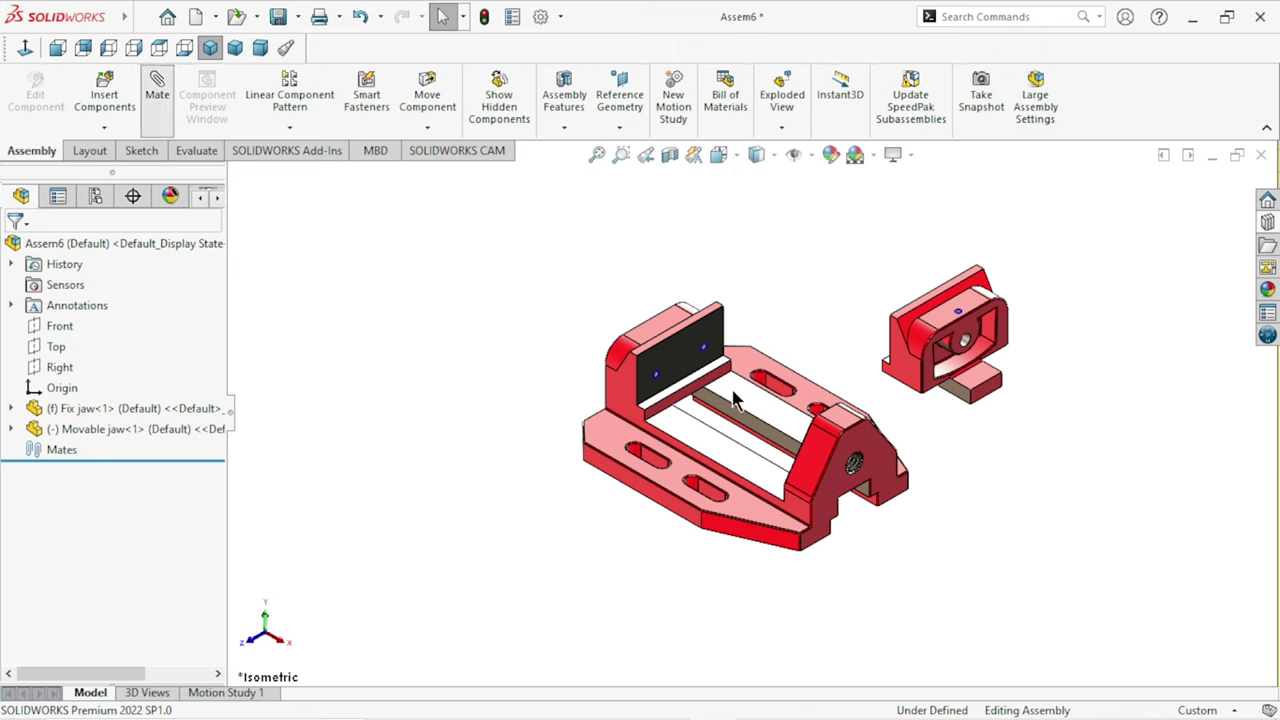
Step: Add a Coincident mate between the Fix jaw and Movable jaw underside faces
{"action": "key", "text": "m"}
{"action": "left_click", "coordinate": [738, 470]}
{"action": "mouse_move", "coordinate": [1060, 480]}
{"action": "middle_mouse_down"}
{"action": "mouse_move", "coordinate": [1037, 429]}
{"action": "mouse_move", "coordinate": [1029, 200]}
{"action": "mouse_move", "coordinate": [903, 403]}
{"action": "middle_mouse_up"}
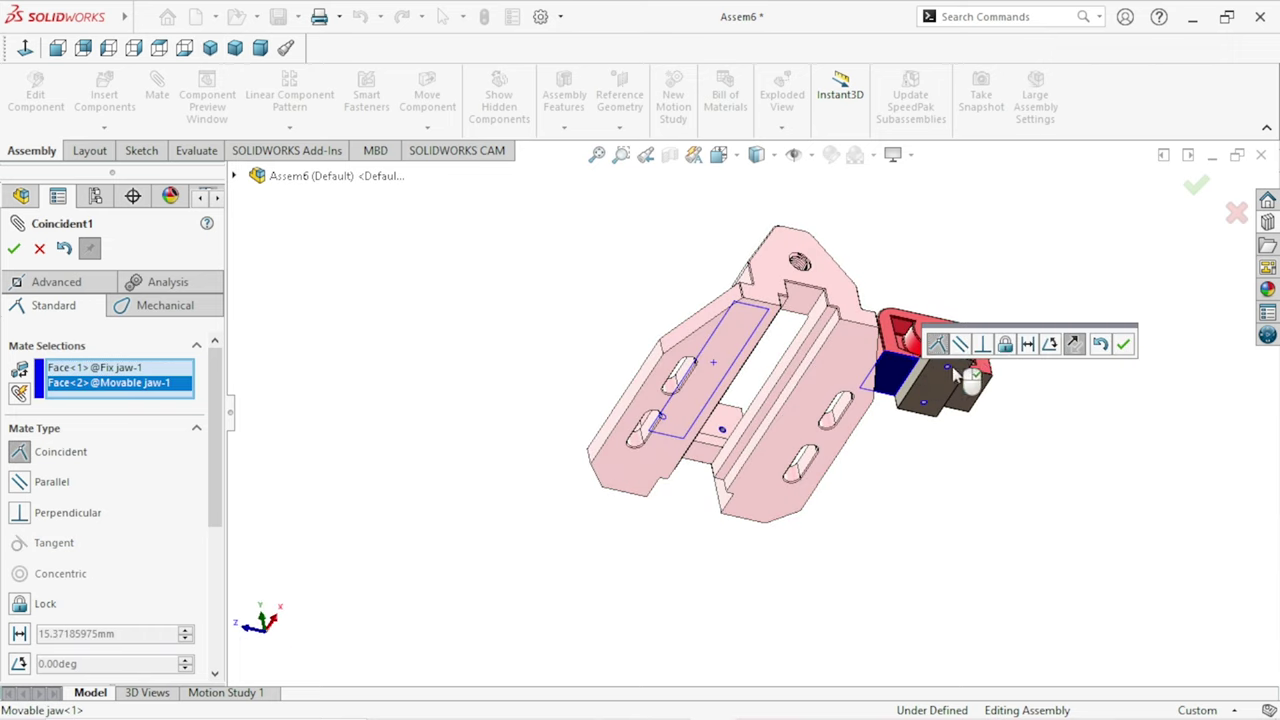
{"action": "left_click", "coordinate": [1123, 344]}
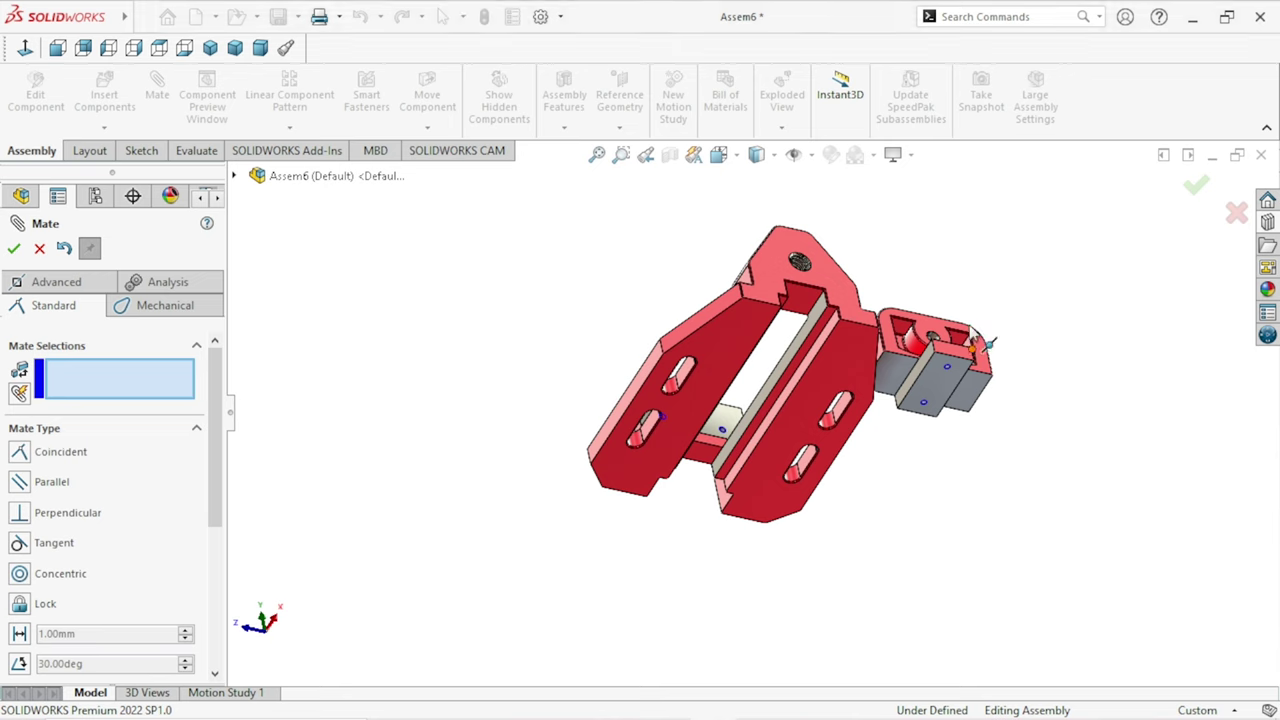
Step: Add a second Coincident mate between a Movable jaw side face and the matching Fix jaw face
{"action": "middle_click_drag", "start_coordinate": [1126, 344], "coordinate": [986, 417]}
{"action": "scroll", "coordinate": [941, 402], "scroll_direction": "down", "scroll_amount": 3}
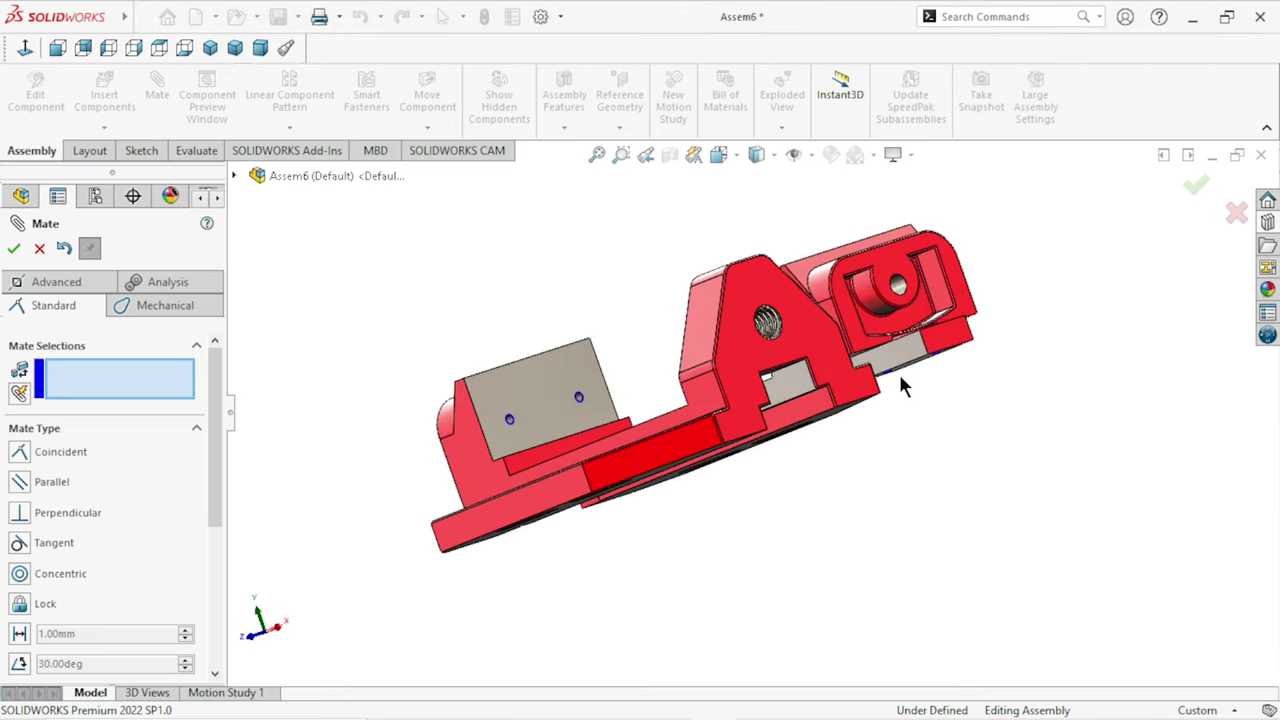
{"action": "left_click", "coordinate": [899, 360]}
{"action": "mouse_move", "coordinate": [873, 397]}
{"action": "middle_mouse_down"}
{"action": "mouse_move", "coordinate": [763, 556]}
{"action": "mouse_move", "coordinate": [791, 631]}
{"action": "middle_mouse_up"}
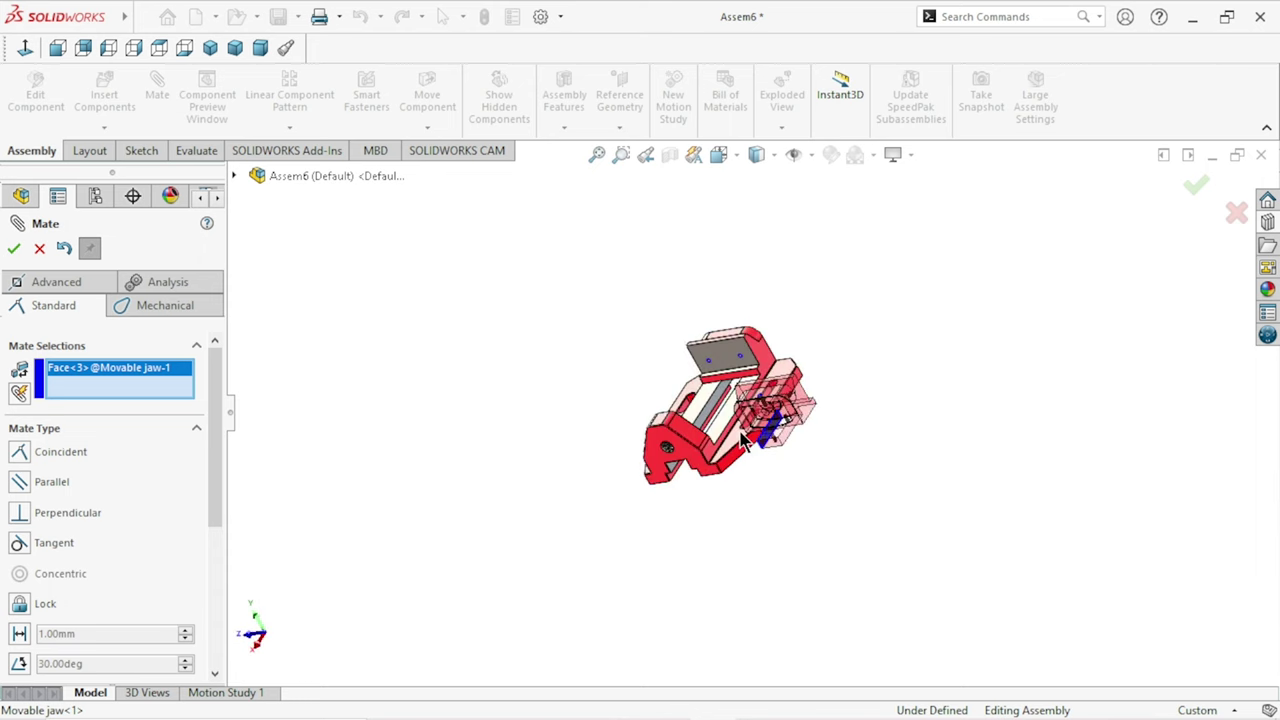
{"action": "scroll", "coordinate": [730, 437], "scroll_direction": "down", "scroll_amount": 5}
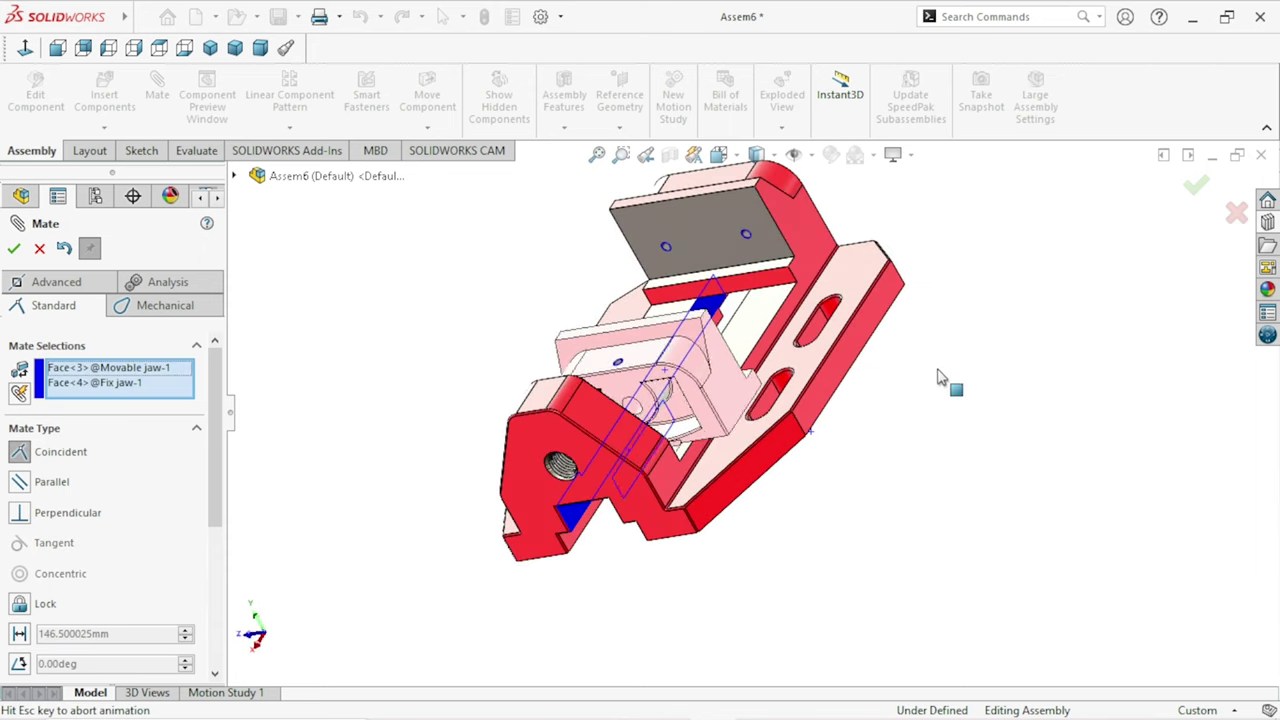
{"action": "left_click", "coordinate": [1150, 356]}
Step: Slide the Movable jaw along the bed to test it, then return to isometric view
{"action": "mouse_move", "coordinate": [804, 478]}
{"action": "middle_mouse_down"}
{"action": "mouse_move", "coordinate": [774, 471]}
{"action": "mouse_move", "coordinate": [903, 351]}
{"action": "mouse_move", "coordinate": [830, 456]}
{"action": "middle_mouse_up"}
{"action": "scroll", "coordinate": [830, 456], "scroll_direction": "down", "scroll_amount": 3}
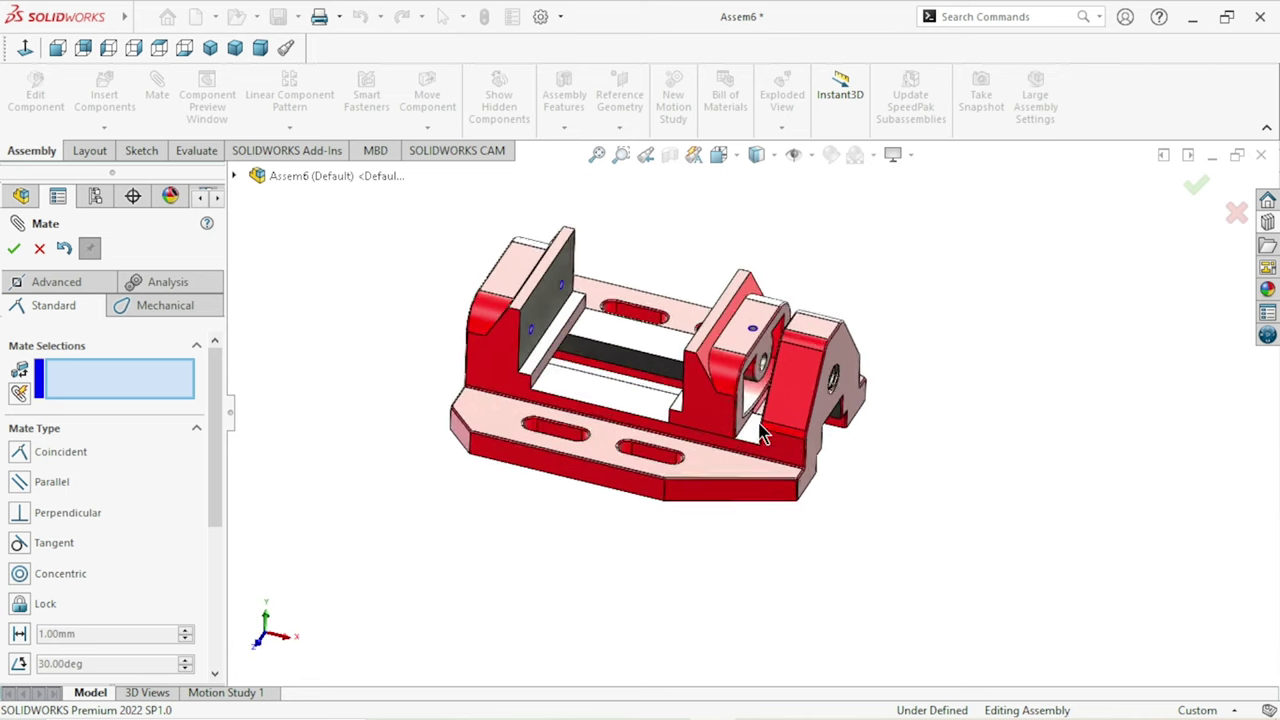
{"action": "scroll", "coordinate": [760, 430], "scroll_direction": "down", "scroll_amount": 1}
{"action": "left_click_drag", "start_coordinate": [578, 395], "coordinate": [686, 443]}
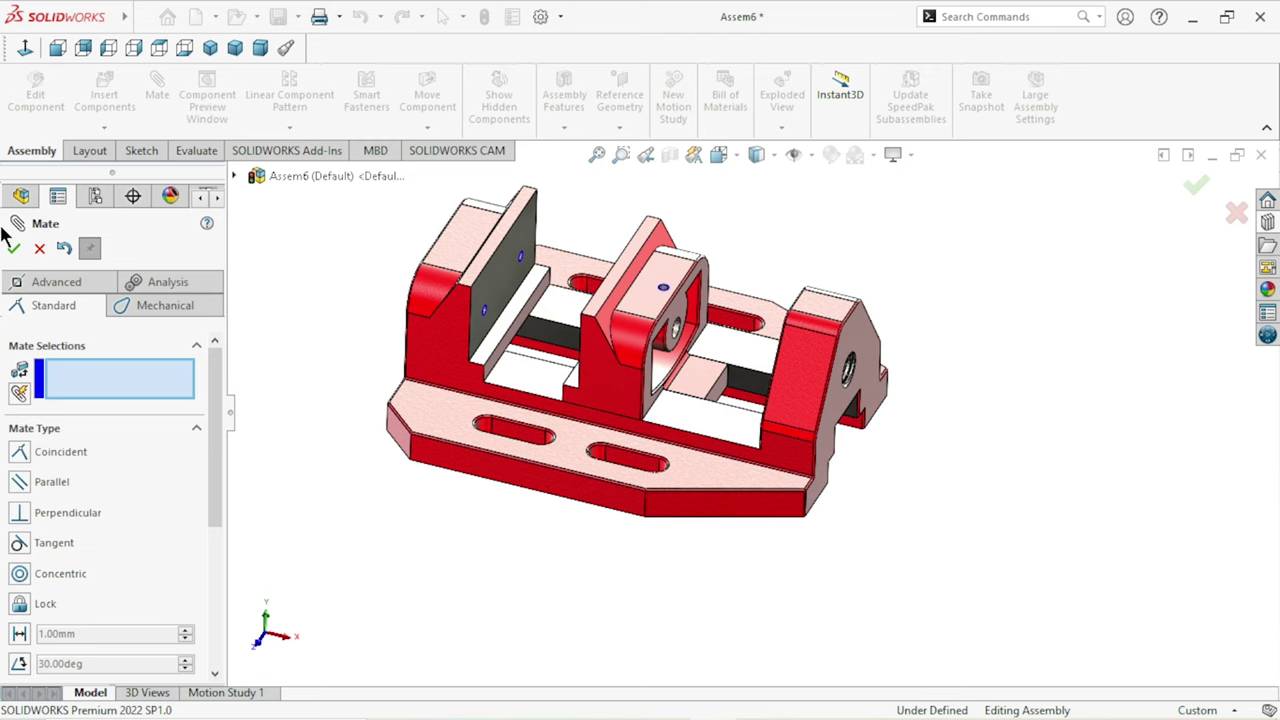
{"action": "key", "text": "Escape"}
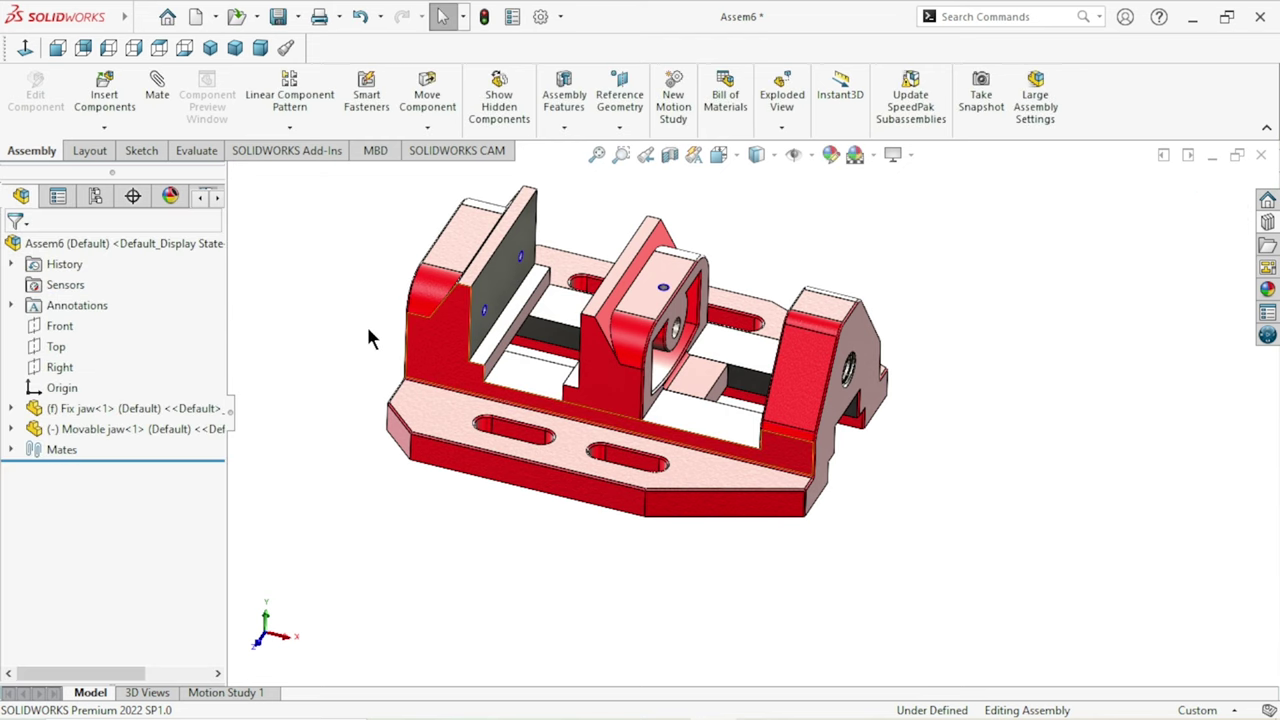
{"action": "left_click", "coordinate": [210, 50]}
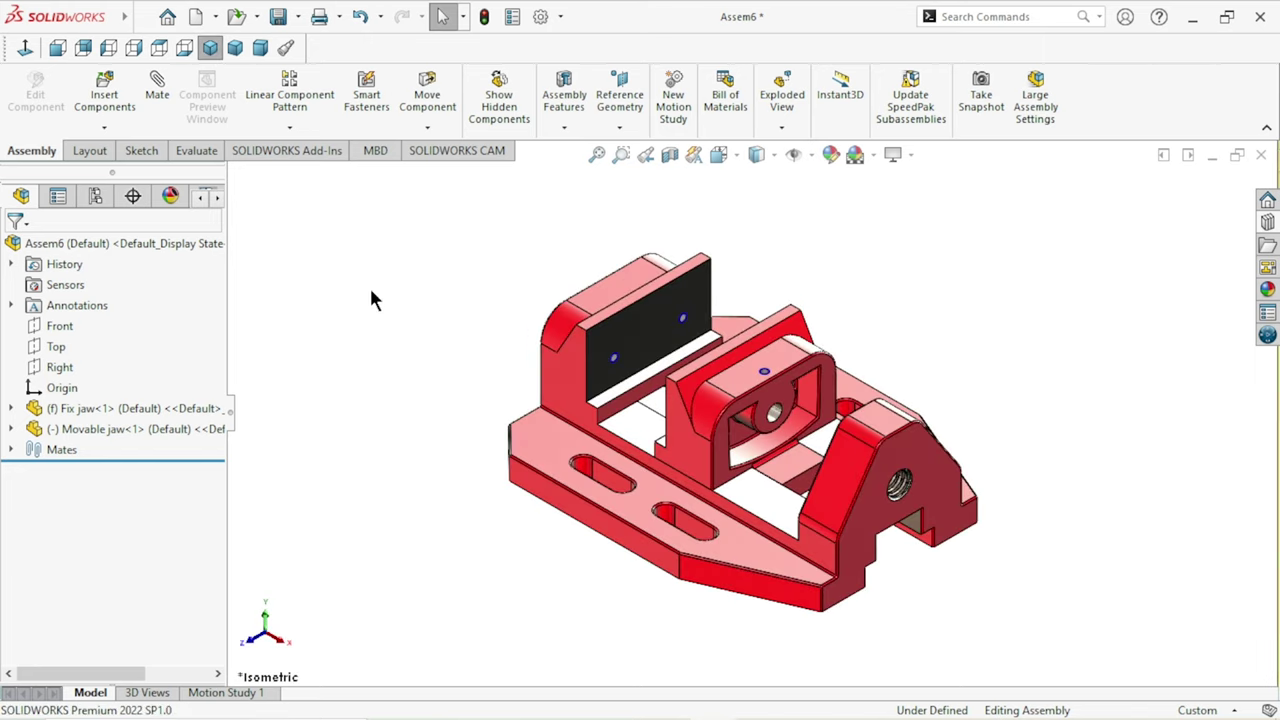
Step: Insert the Jaw plate part and place it beside the vise
{"action": "left_click", "coordinate": [106, 100]}
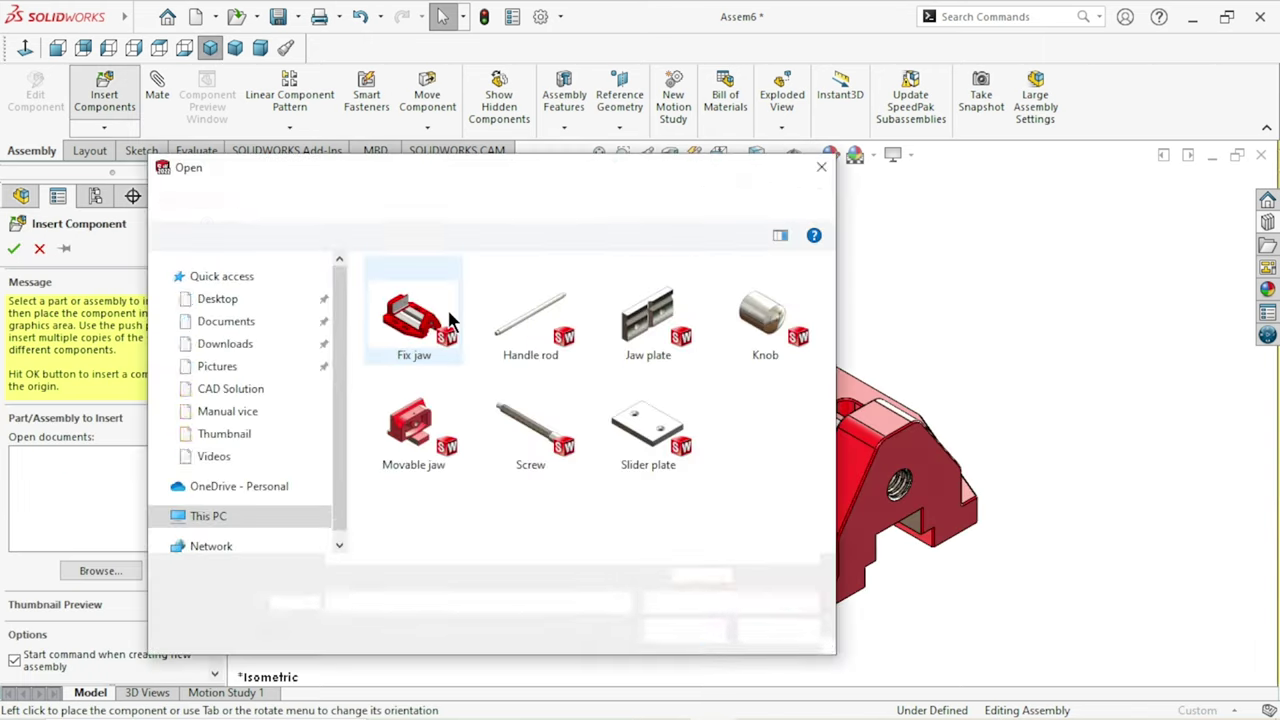
{"action": "left_click", "coordinate": [644, 330]}
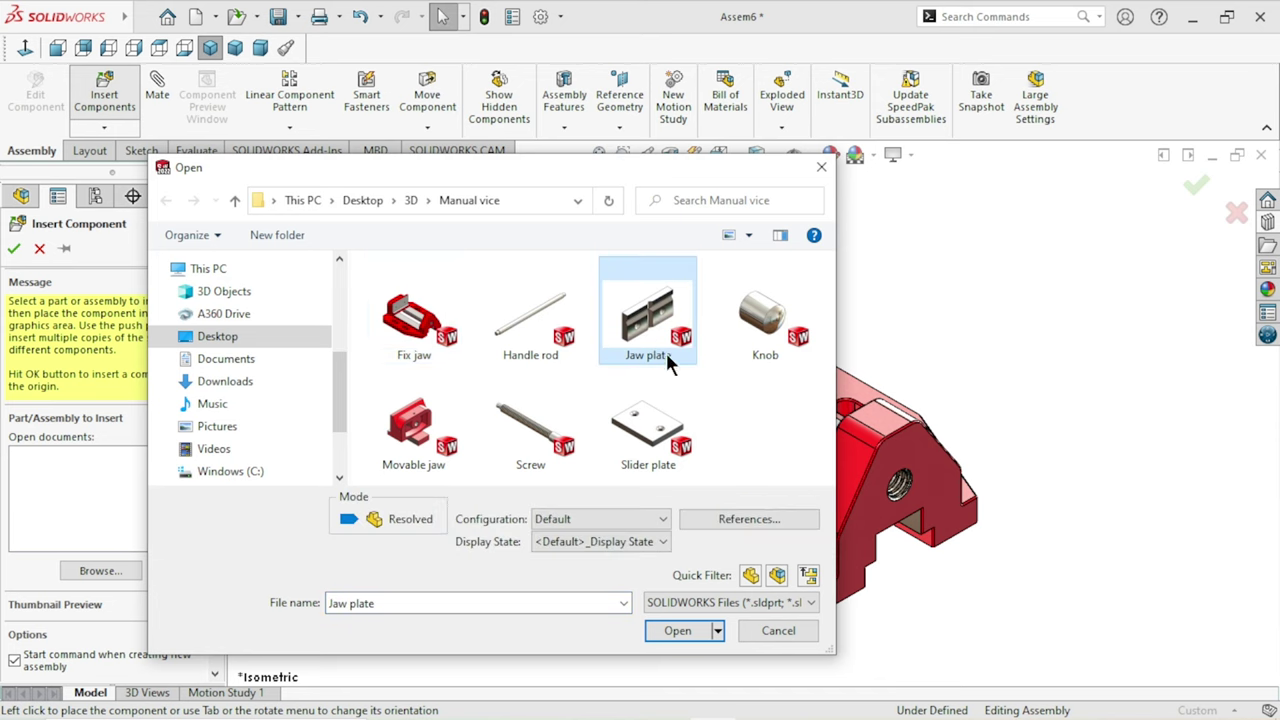
{"action": "left_click", "coordinate": [677, 632]}
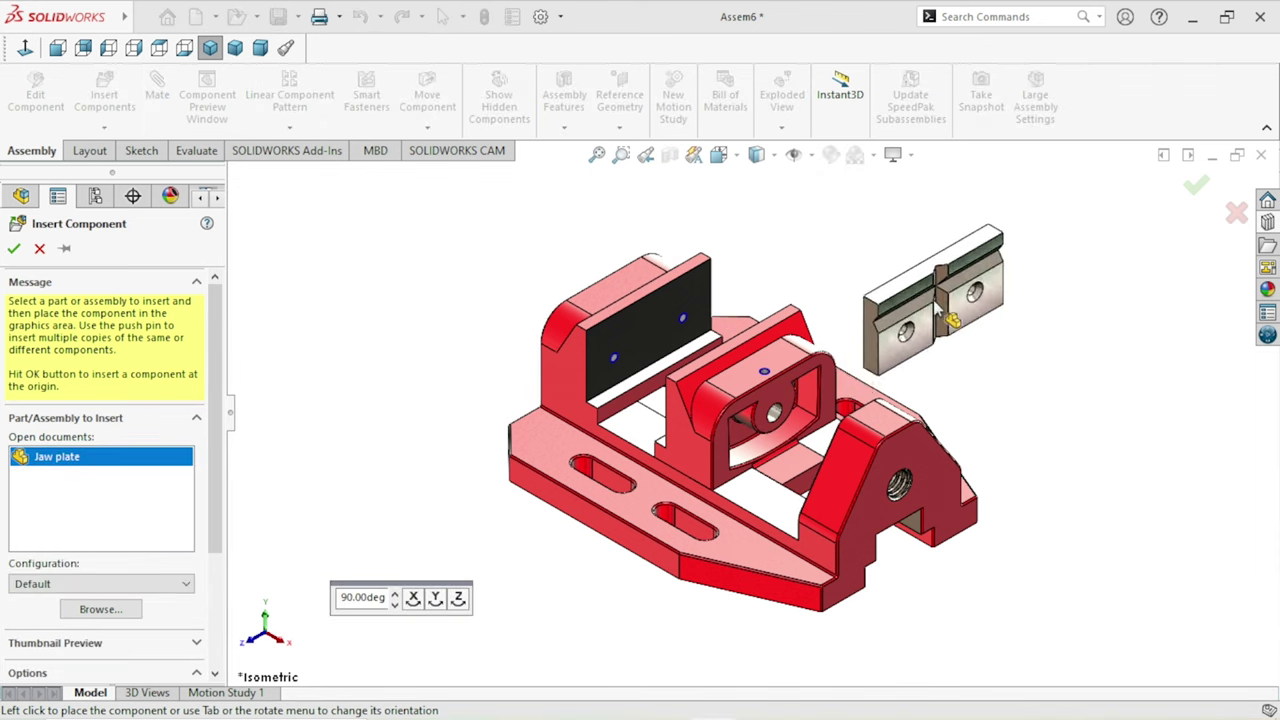
{"action": "left_click", "coordinate": [873, 328]}
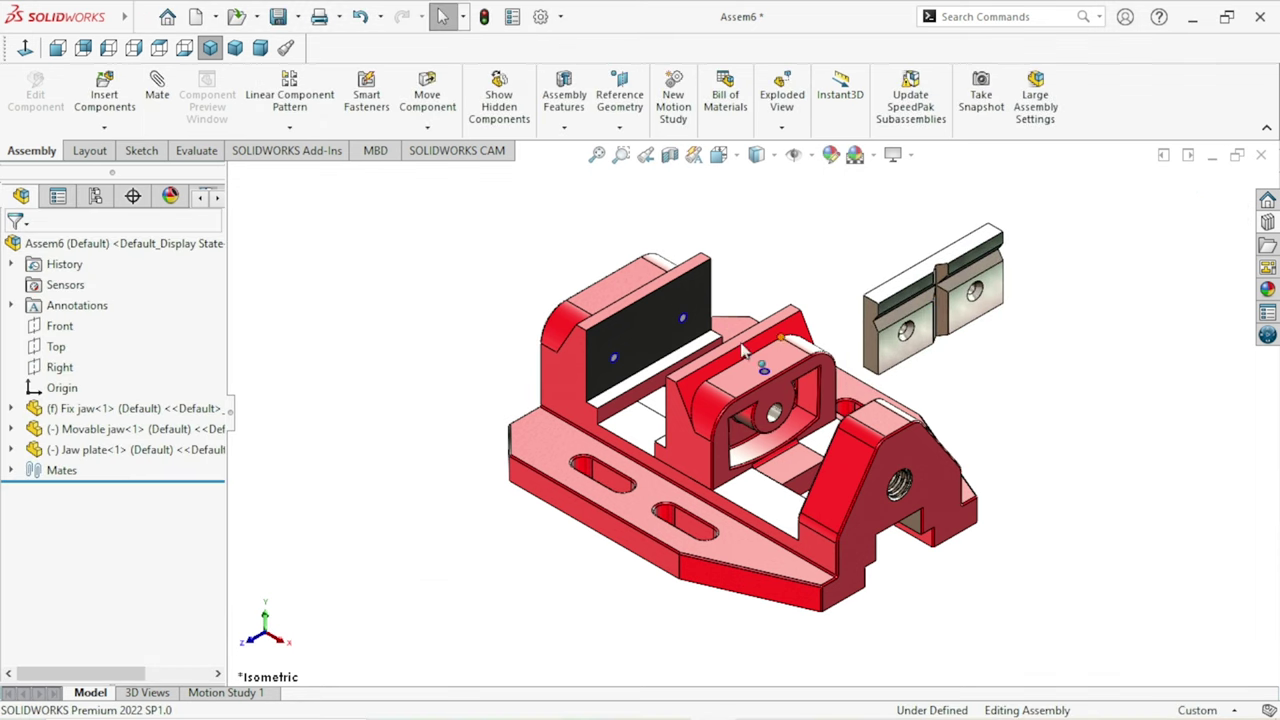
Step: Select the Fix jaw front face and the Jaw plate mounting face for a mate
{"action": "left_click", "coordinate": [640, 322]}
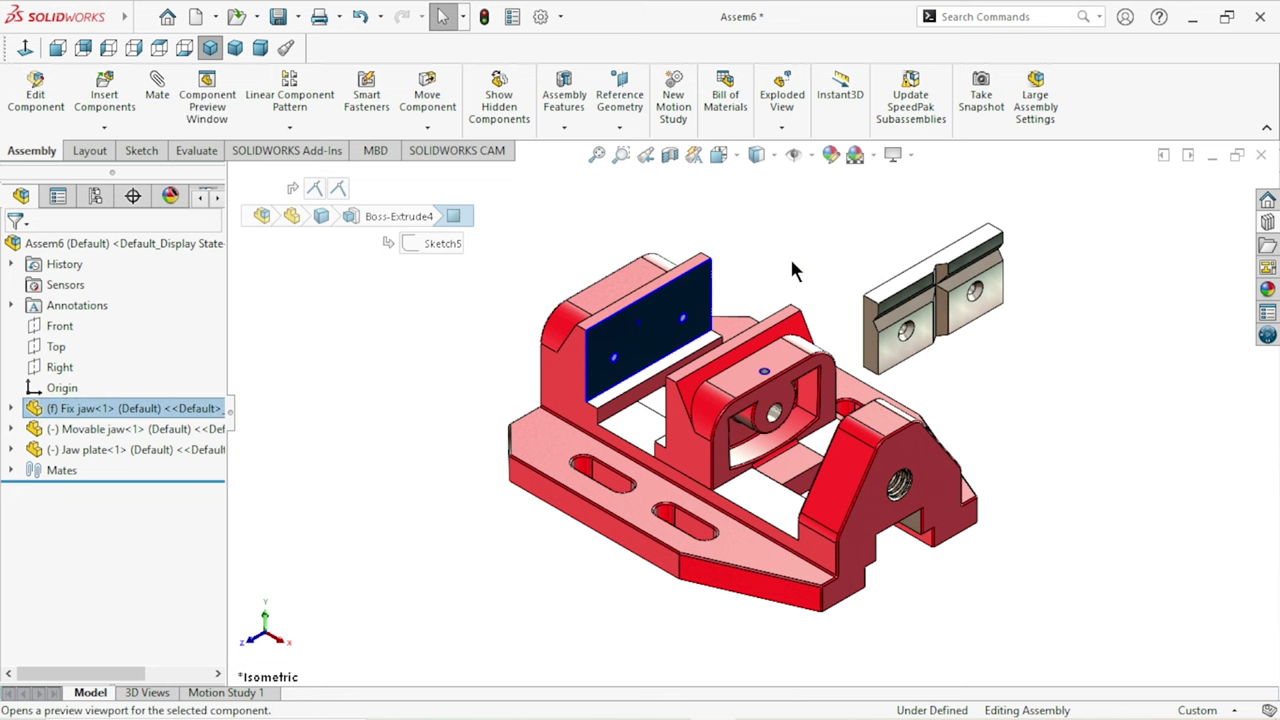
{"action": "key", "text": "f"}
{"action": "middle_click_drag", "start_coordinate": [766, 291], "coordinate": [801, 313]}
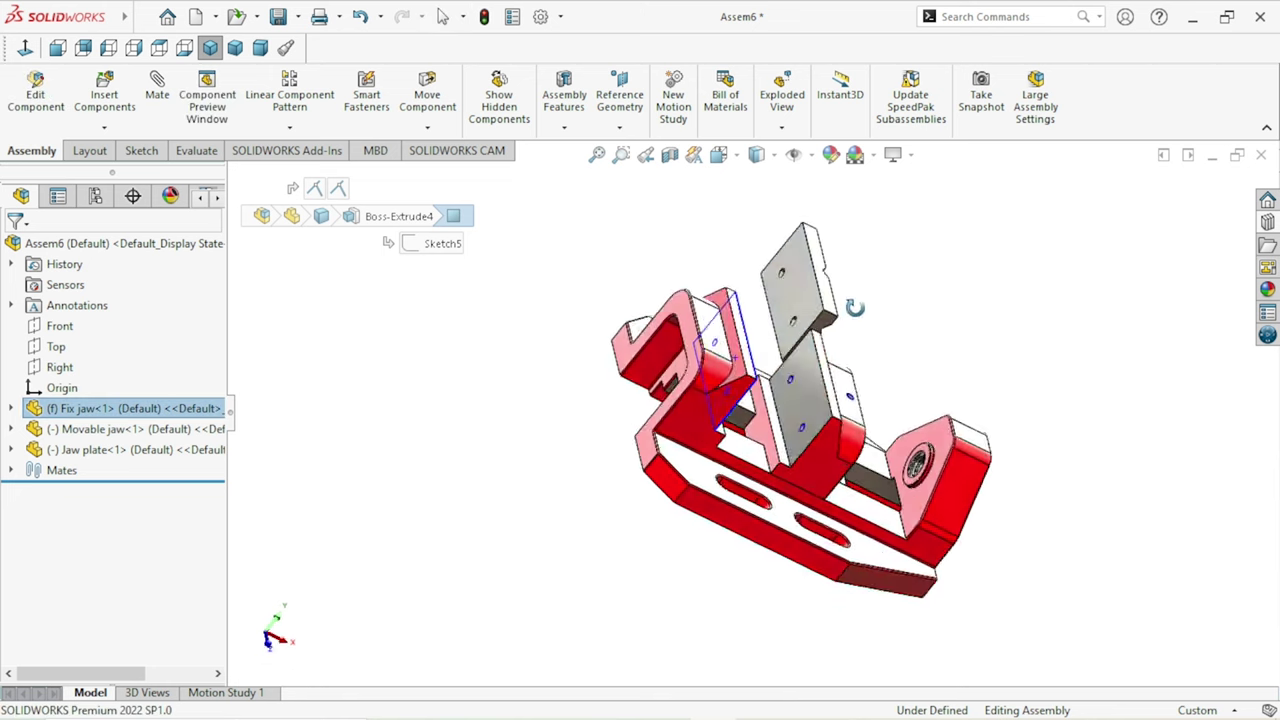
{"action": "left_click", "coordinate": [789, 287]}
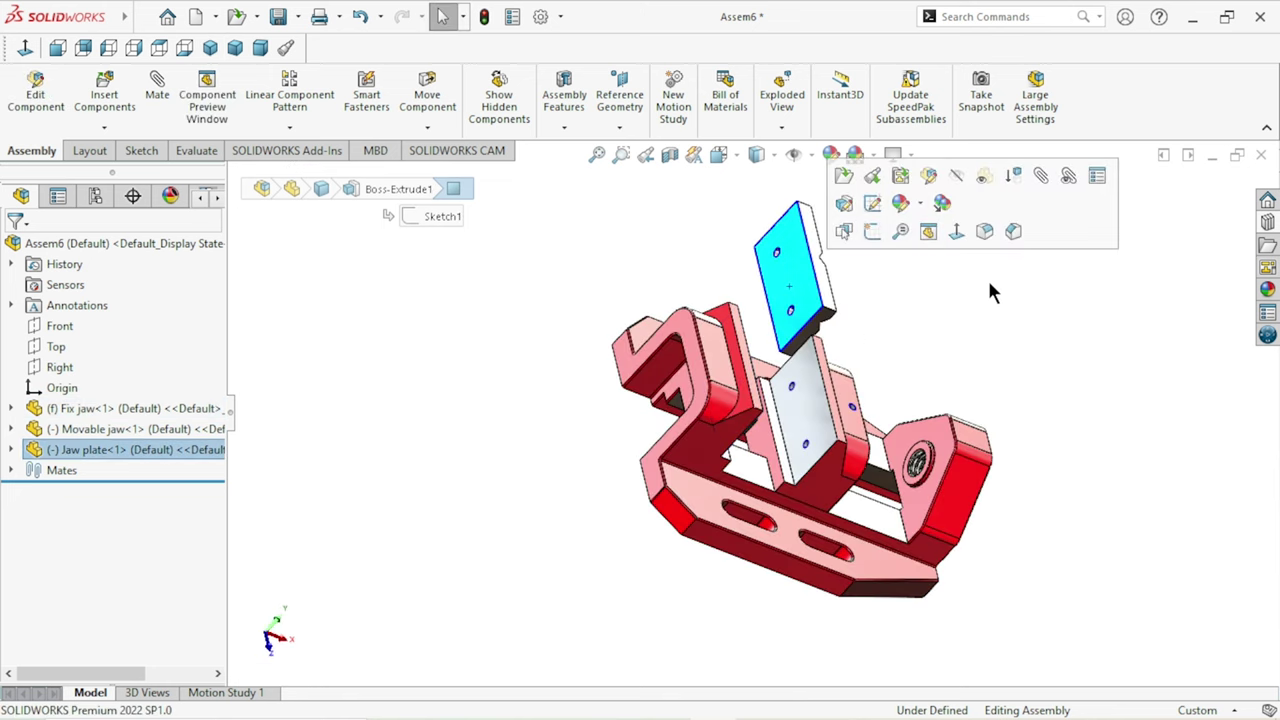
{"action": "left_click", "coordinate": [157, 90]}
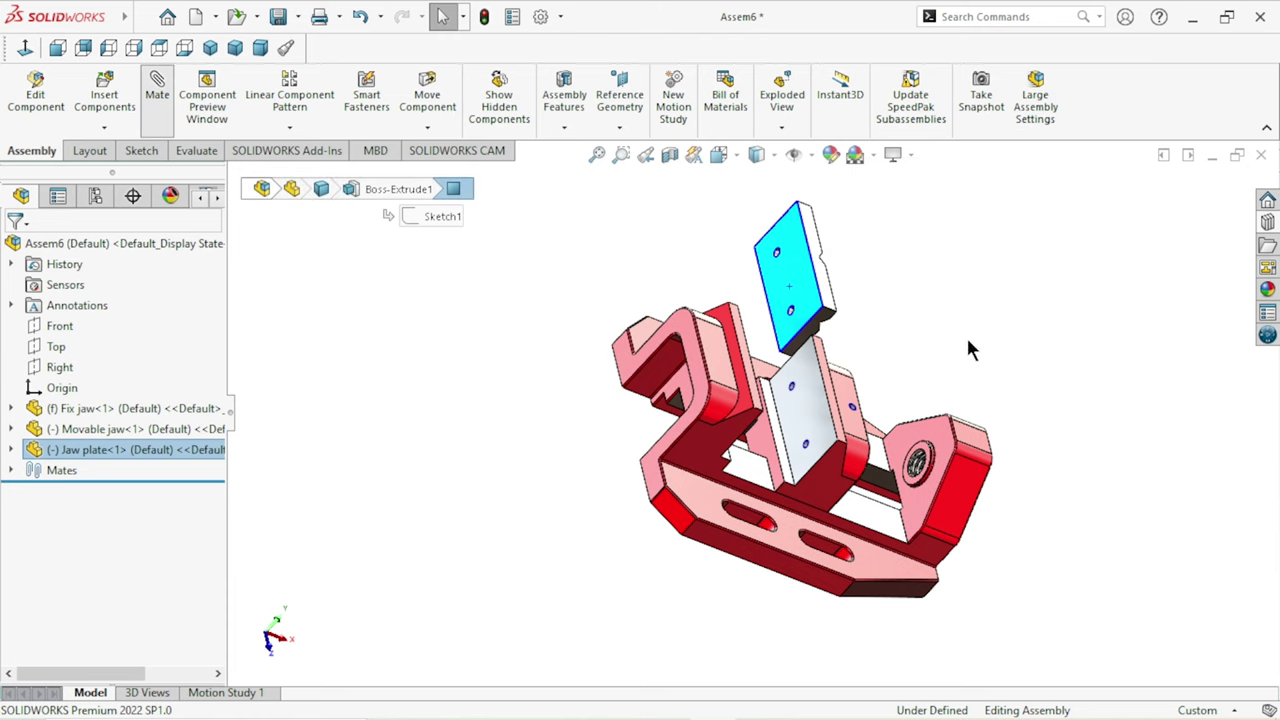
{"action": "key", "text": "ctrl+7"}
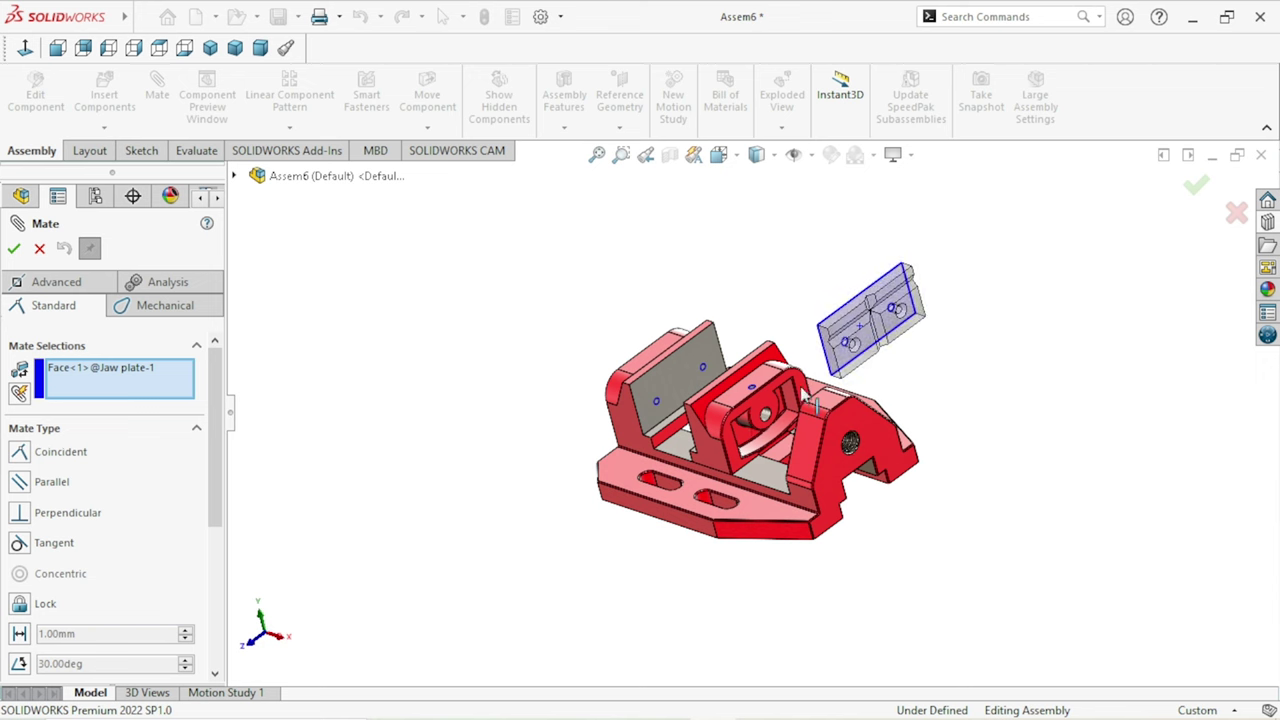
Step: Make the Jaw plate back face coincident with the Fix jaw front face
{"action": "scroll", "coordinate": [740, 420], "scroll_direction": "down", "scroll_amount": 2}
{"action": "right_click", "coordinate": [103, 373]}
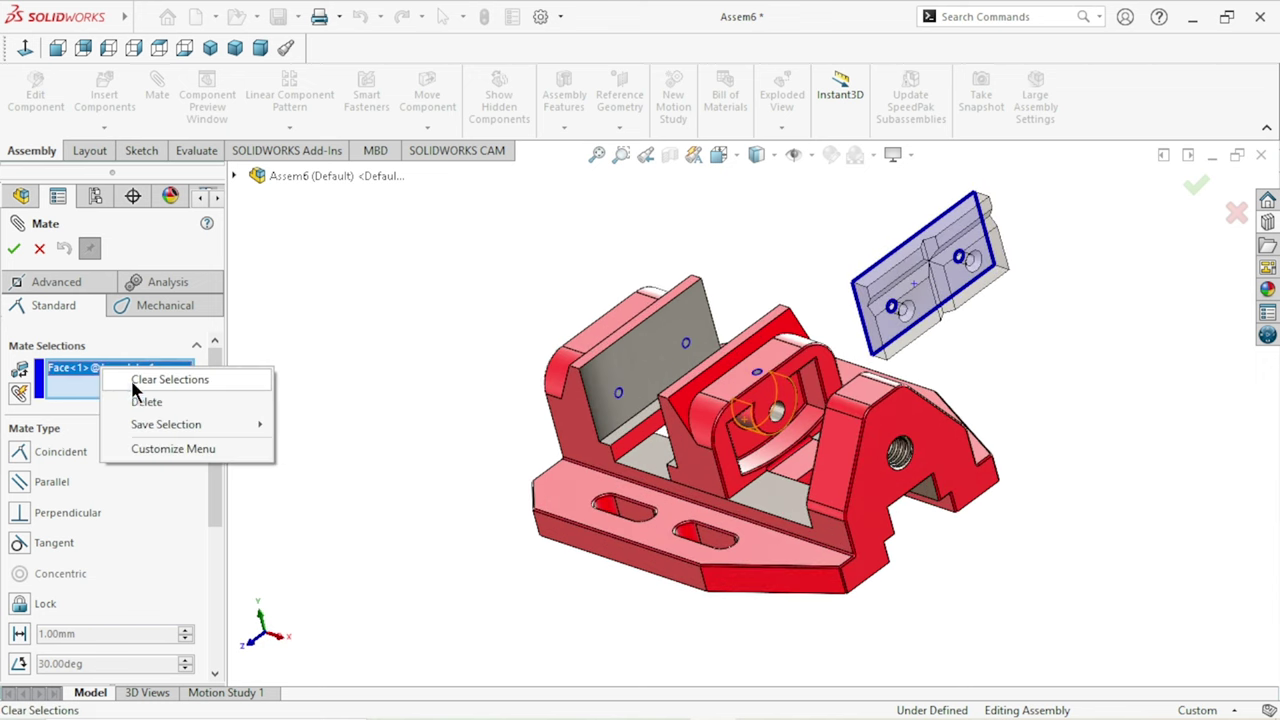
{"action": "left_click", "coordinate": [169, 380]}
{"action": "left_click", "coordinate": [659, 328]}
{"action": "middle_click_drag", "start_coordinate": [673, 335], "coordinate": [787, 308]}
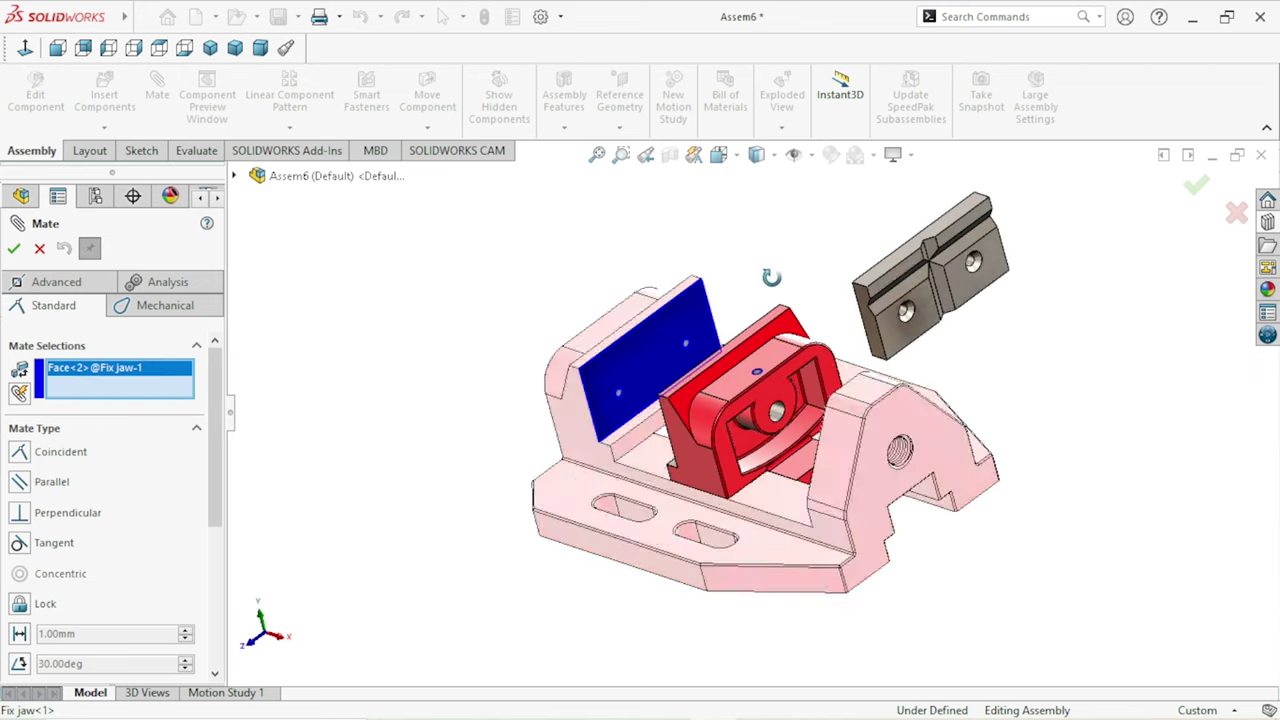
{"action": "left_click", "coordinate": [773, 281]}
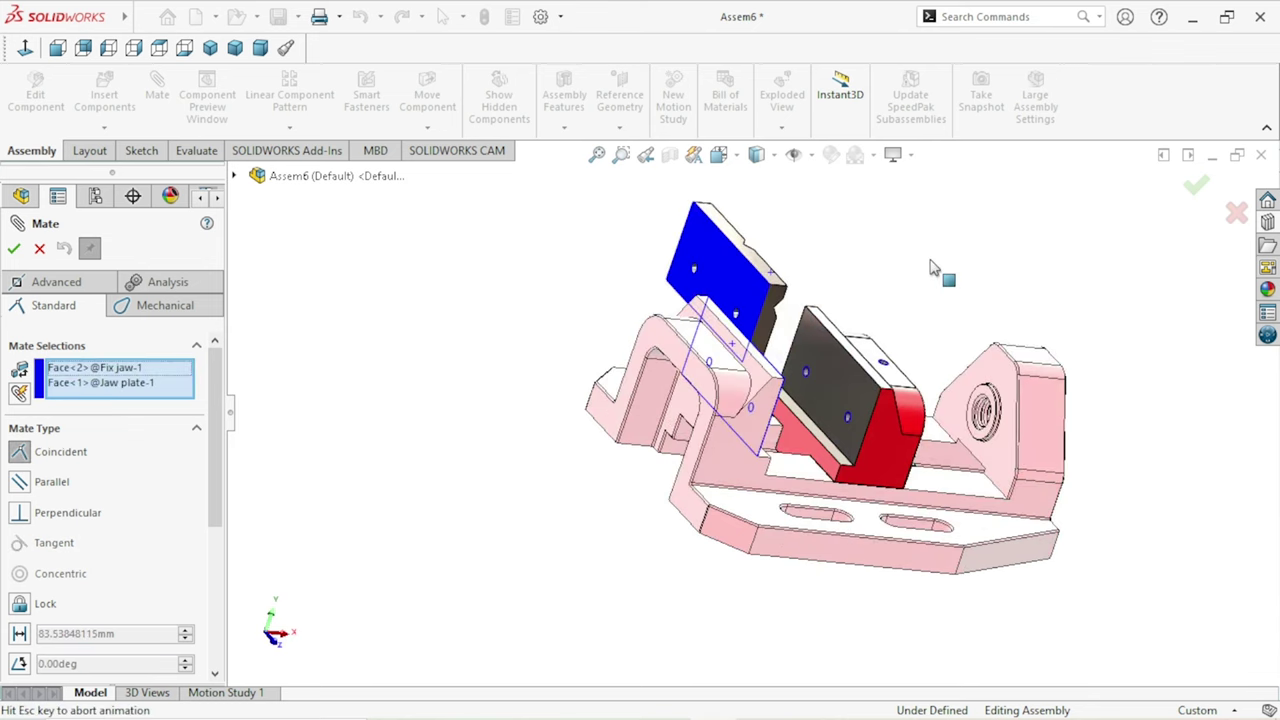
{"action": "left_click", "coordinate": [1123, 256]}
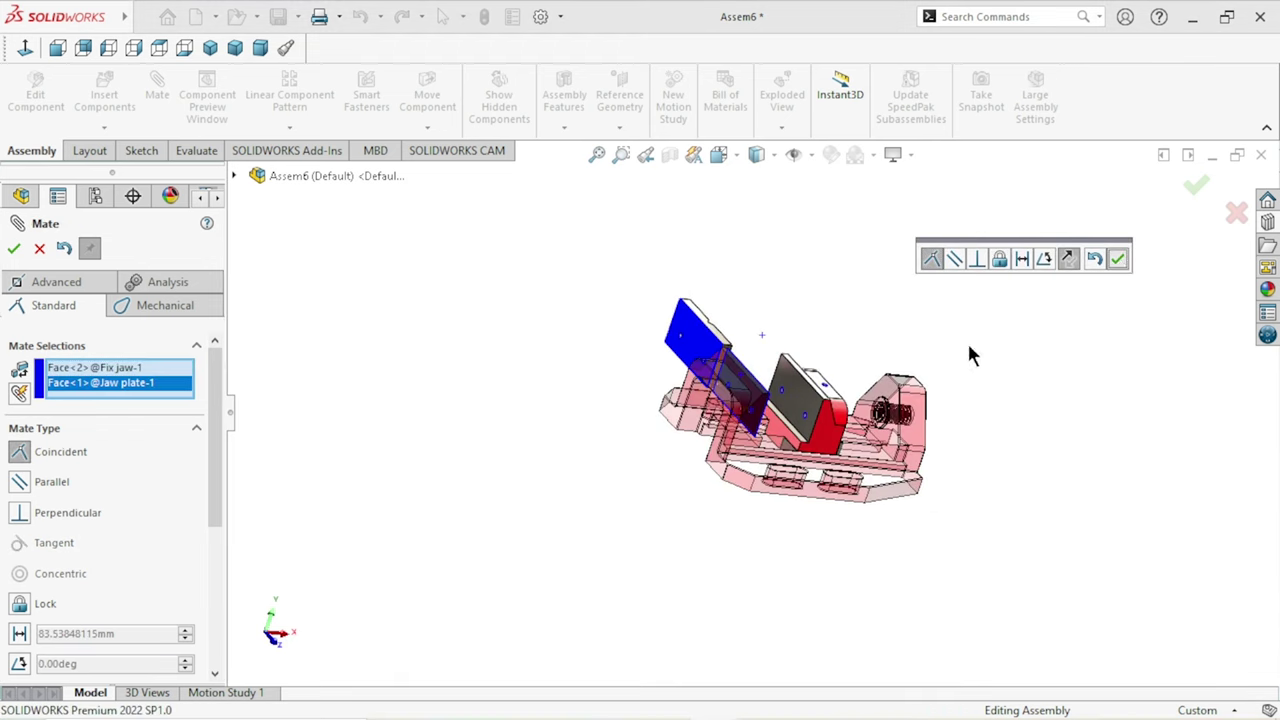
Step: Add a Concentric mate between a Jaw plate screw hole and the Fix jaw threaded hole
{"action": "mouse_move", "coordinate": [960, 315]}
{"action": "middle_mouse_down"}
{"action": "mouse_move", "coordinate": [847, 256]}
{"action": "mouse_move", "coordinate": [843, 366]}
{"action": "mouse_move", "coordinate": [900, 314]}
{"action": "mouse_move", "coordinate": [785, 315]}
{"action": "middle_mouse_up"}
{"action": "scroll", "coordinate": [832, 371], "scroll_direction": "down", "scroll_amount": 5}
{"action": "scroll", "coordinate": [785, 315], "scroll_direction": "down", "scroll_amount": 5}
{"action": "scroll", "coordinate": [785, 315], "scroll_direction": "down", "scroll_amount": 3}
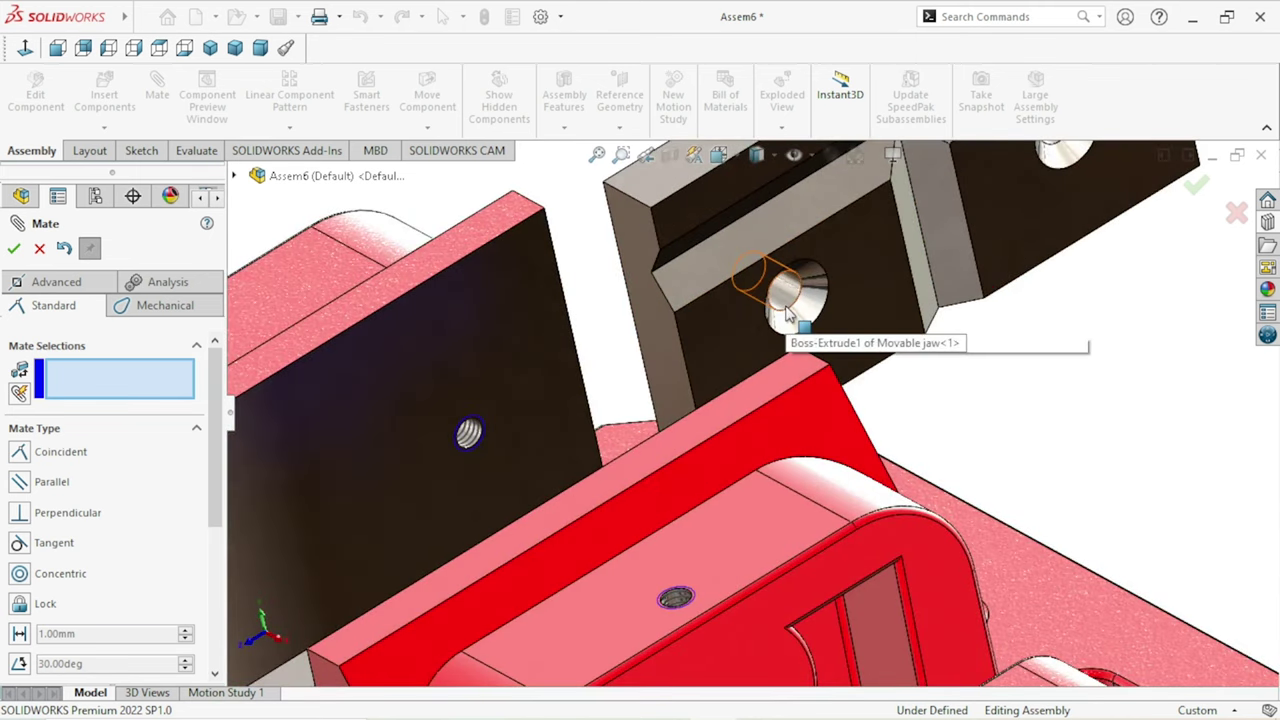
{"action": "left_click", "coordinate": [783, 288]}
{"action": "scroll", "coordinate": [735, 395], "scroll_direction": "up", "scroll_amount": 5}
{"action": "scroll", "coordinate": [735, 395], "scroll_direction": "up", "scroll_amount": 2}
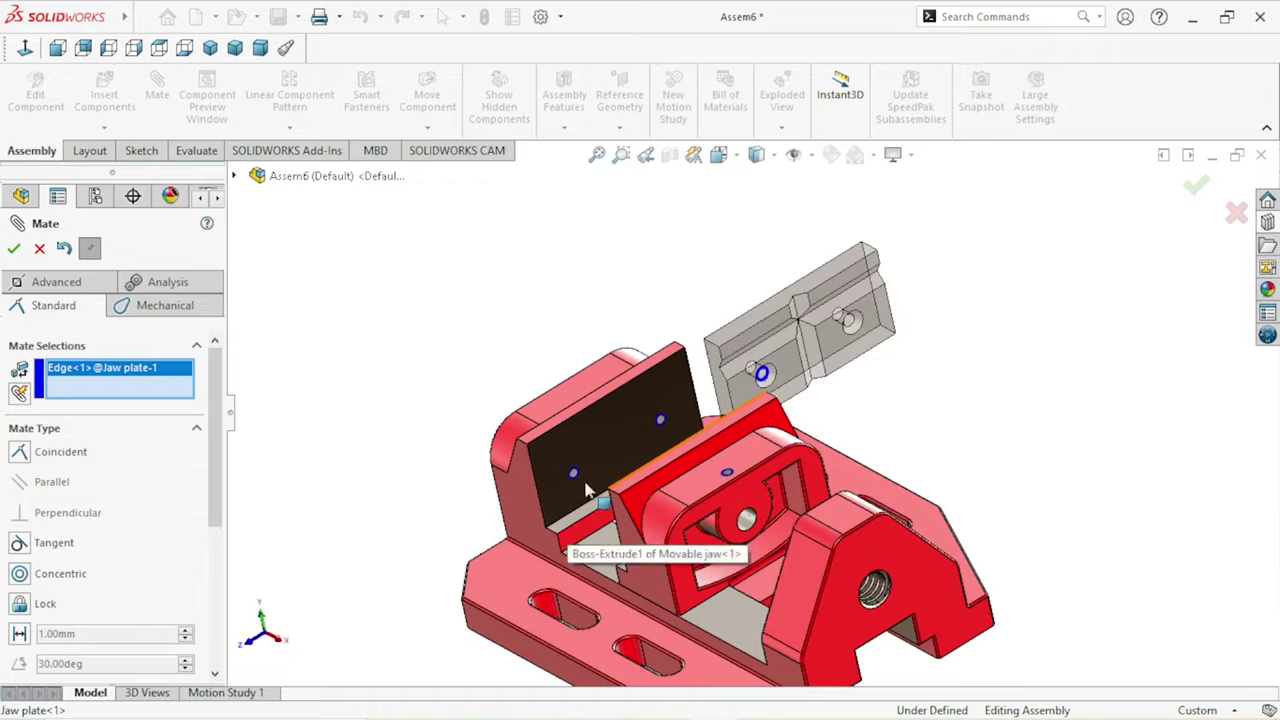
{"action": "scroll", "coordinate": [649, 433], "scroll_direction": "down", "scroll_amount": 5}
{"action": "scroll", "coordinate": [649, 425], "scroll_direction": "down", "scroll_amount": 3}
{"action": "left_click", "coordinate": [657, 388]}
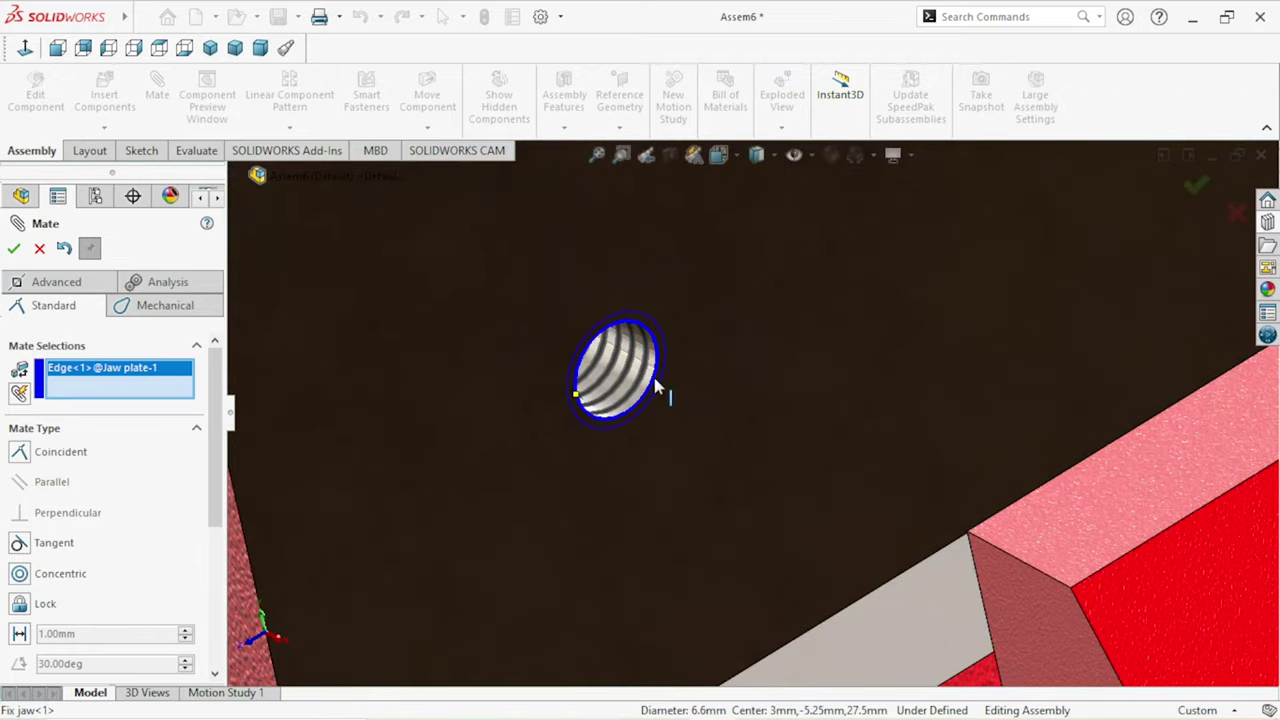
{"action": "scroll", "coordinate": [695, 447], "scroll_direction": "up", "scroll_amount": 5}
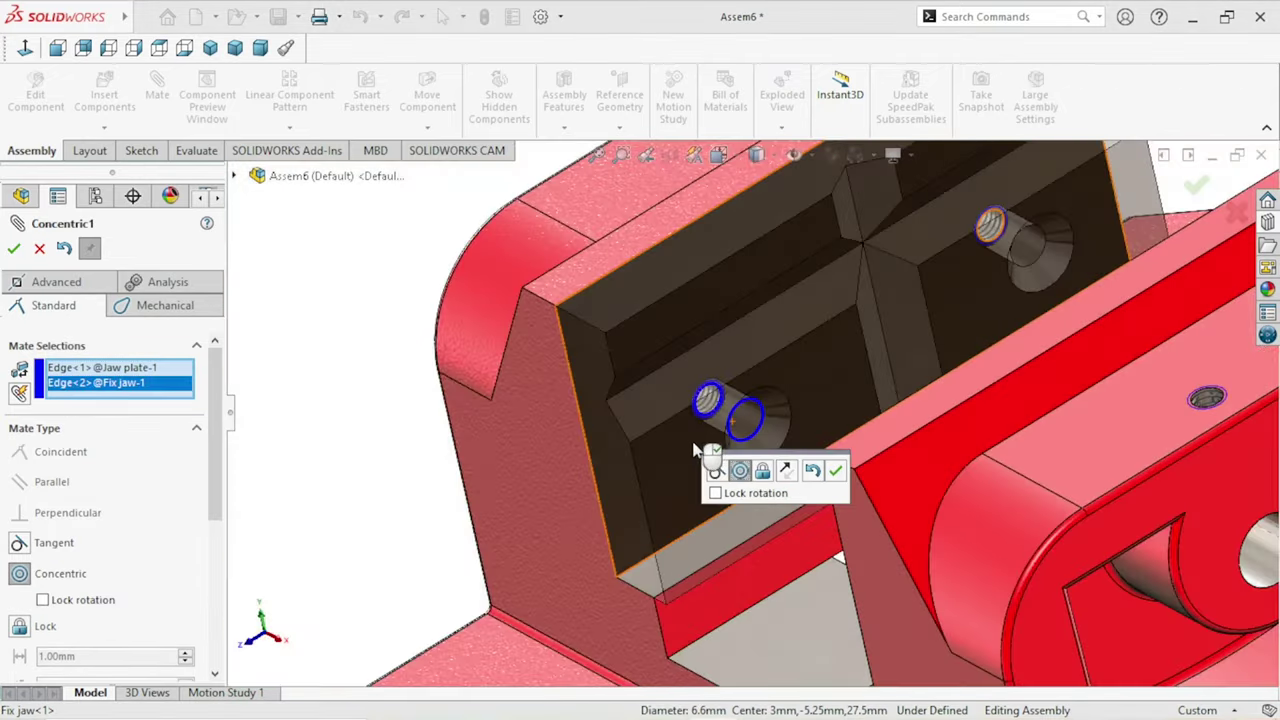
{"action": "scroll", "coordinate": [760, 490], "scroll_direction": "down", "scroll_amount": 1}
{"action": "left_click", "coordinate": [835, 470]}
Step: Swing the plate upright and mate its upper countersunk hole concentric to the other threaded hole
{"action": "scroll", "coordinate": [834, 480], "scroll_direction": "up", "scroll_amount": 2}
{"action": "left_click_drag", "start_coordinate": [935, 325], "coordinate": [770, 222]}
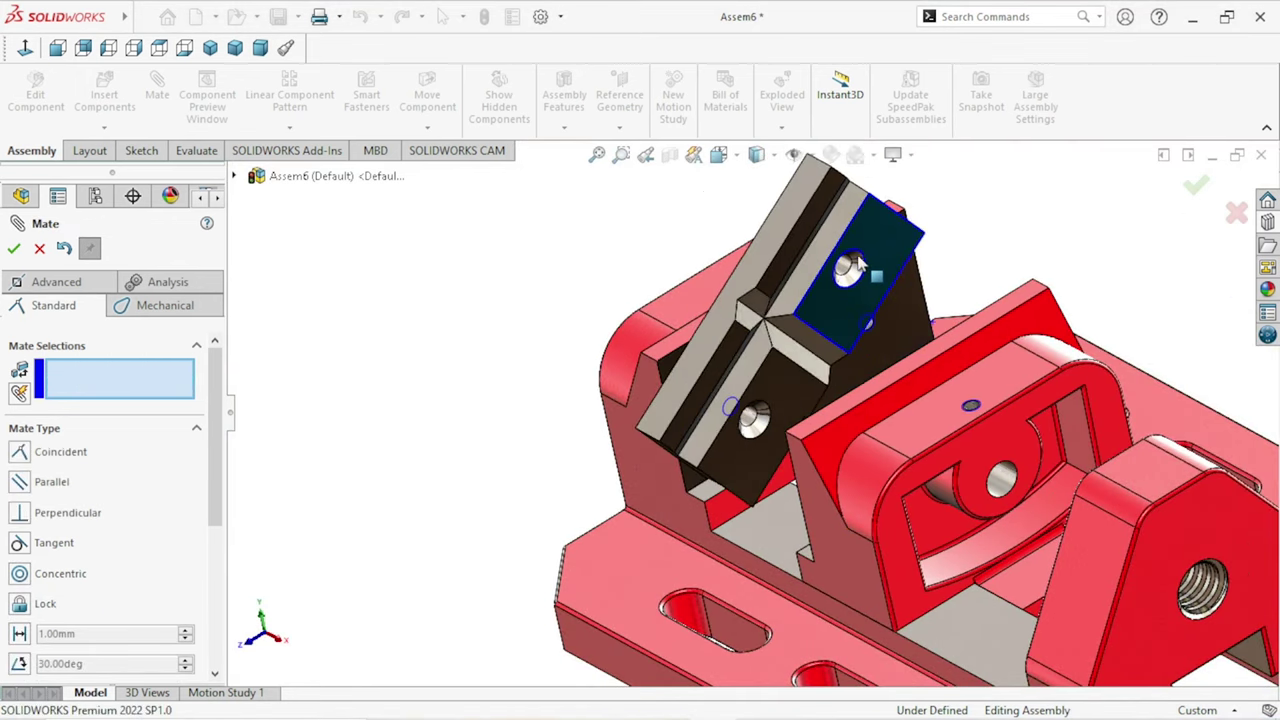
{"action": "left_click_drag", "start_coordinate": [770, 222], "coordinate": [897, 340]}
{"action": "scroll", "coordinate": [897, 340], "scroll_direction": "down", "scroll_amount": 1}
{"action": "scroll", "coordinate": [880, 345], "scroll_direction": "down", "scroll_amount": 3}
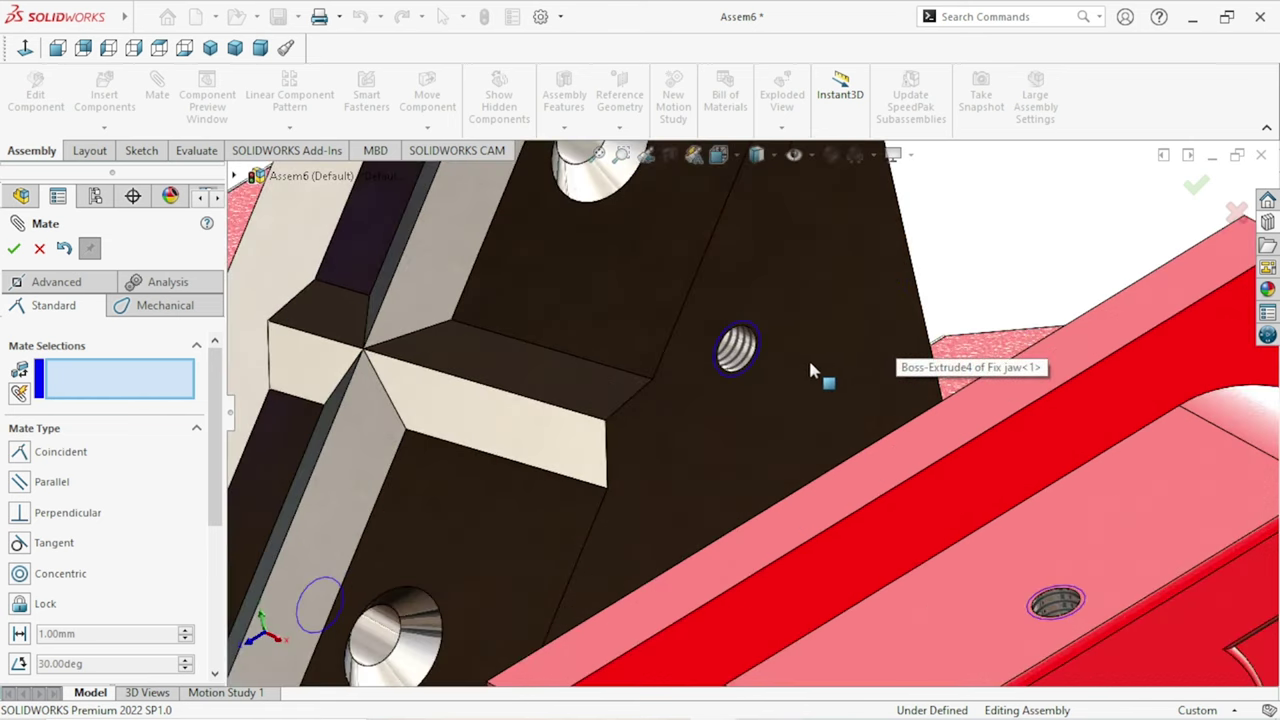
{"action": "scroll", "coordinate": [800, 360], "scroll_direction": "down", "scroll_amount": 3}
{"action": "left_click", "coordinate": [703, 337]}
{"action": "scroll", "coordinate": [712, 360], "scroll_direction": "up", "scroll_amount": 3}
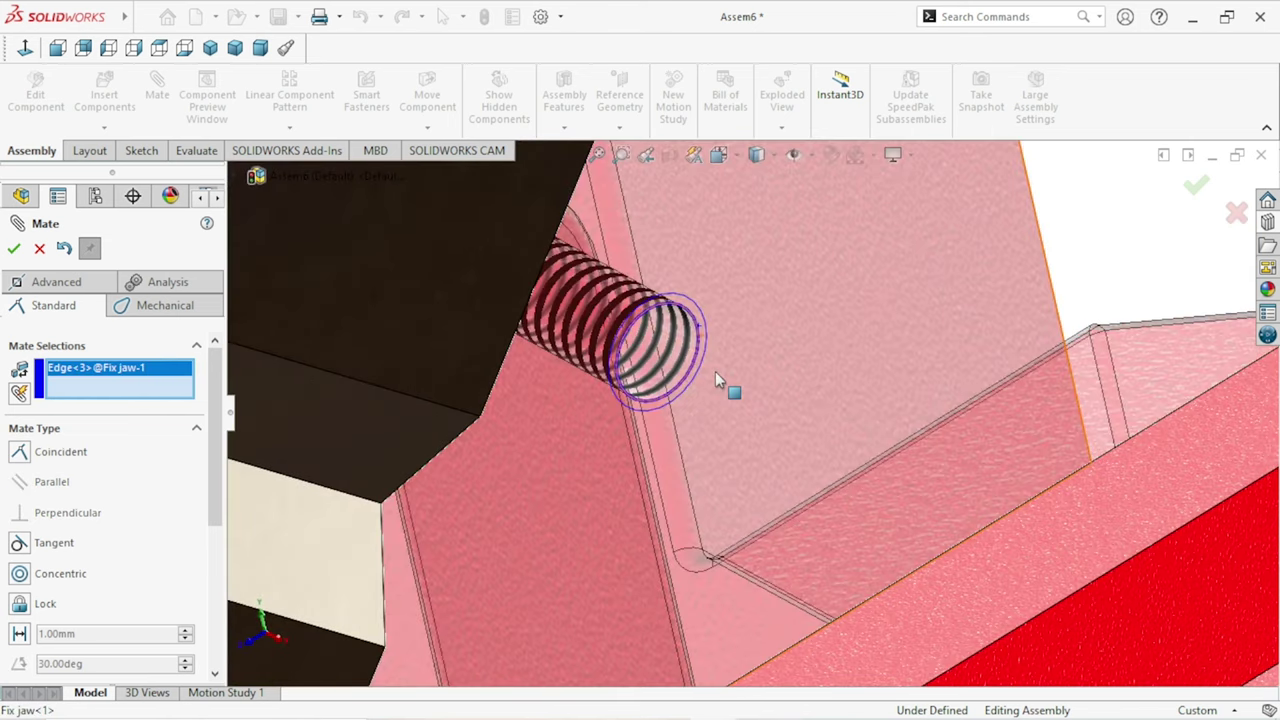
{"action": "scroll", "coordinate": [715, 380], "scroll_direction": "up", "scroll_amount": 3}
{"action": "scroll", "coordinate": [667, 295], "scroll_direction": "down", "scroll_amount": 5}
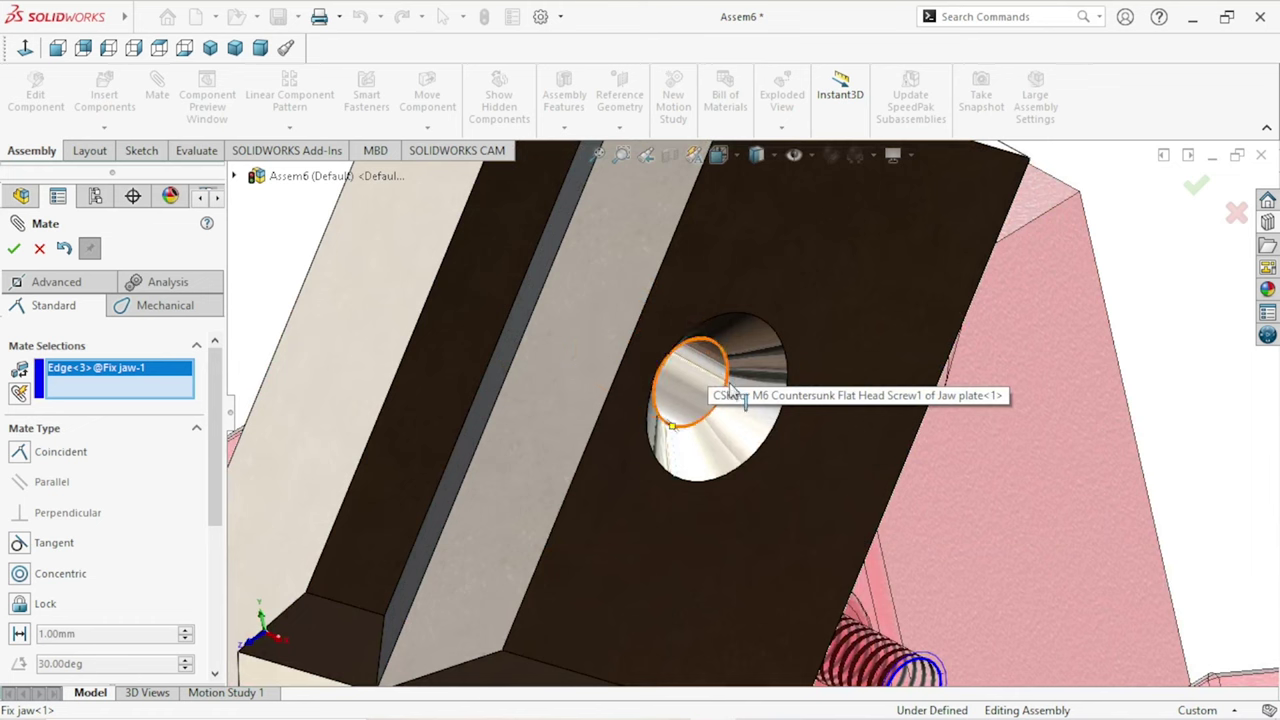
{"action": "left_click", "coordinate": [731, 390]}
{"action": "scroll", "coordinate": [760, 420], "scroll_direction": "up", "scroll_amount": 3}
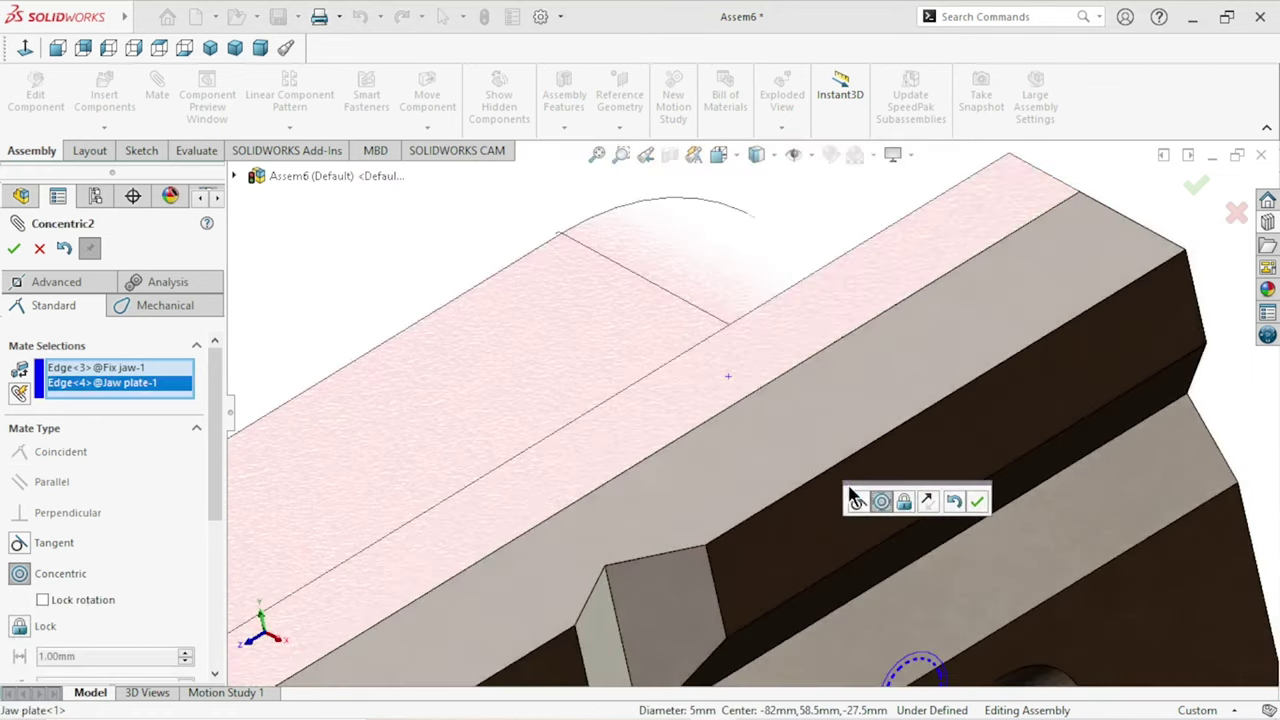
{"action": "scroll", "coordinate": [922, 545], "scroll_direction": "up", "scroll_amount": 3}
{"action": "left_click", "coordinate": [978, 502]}
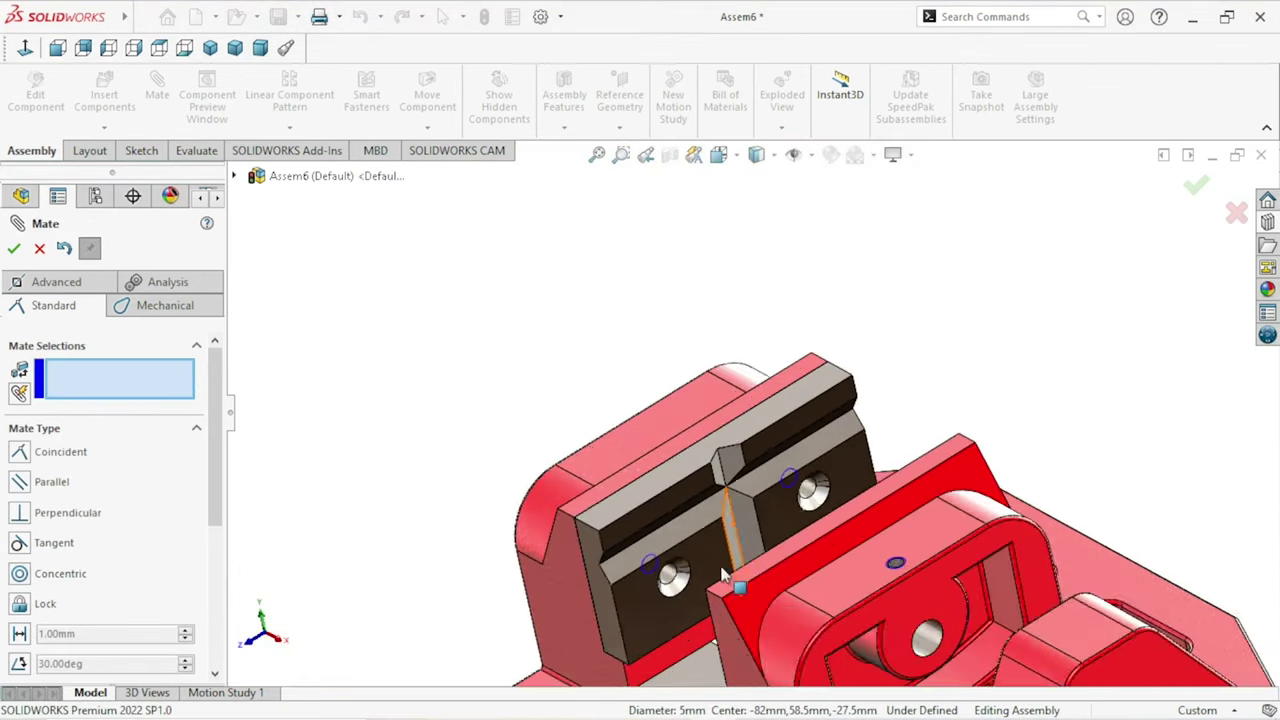
Step: Check the mounted Jaw plate from a low side view and close the Mate tool
{"action": "scroll", "coordinate": [735, 560], "scroll_direction": "up", "scroll_amount": 3}
{"action": "scroll", "coordinate": [728, 530], "scroll_direction": "up", "scroll_amount": 2}
{"action": "middle_click_drag", "start_coordinate": [731, 530], "coordinate": [643, 607]}
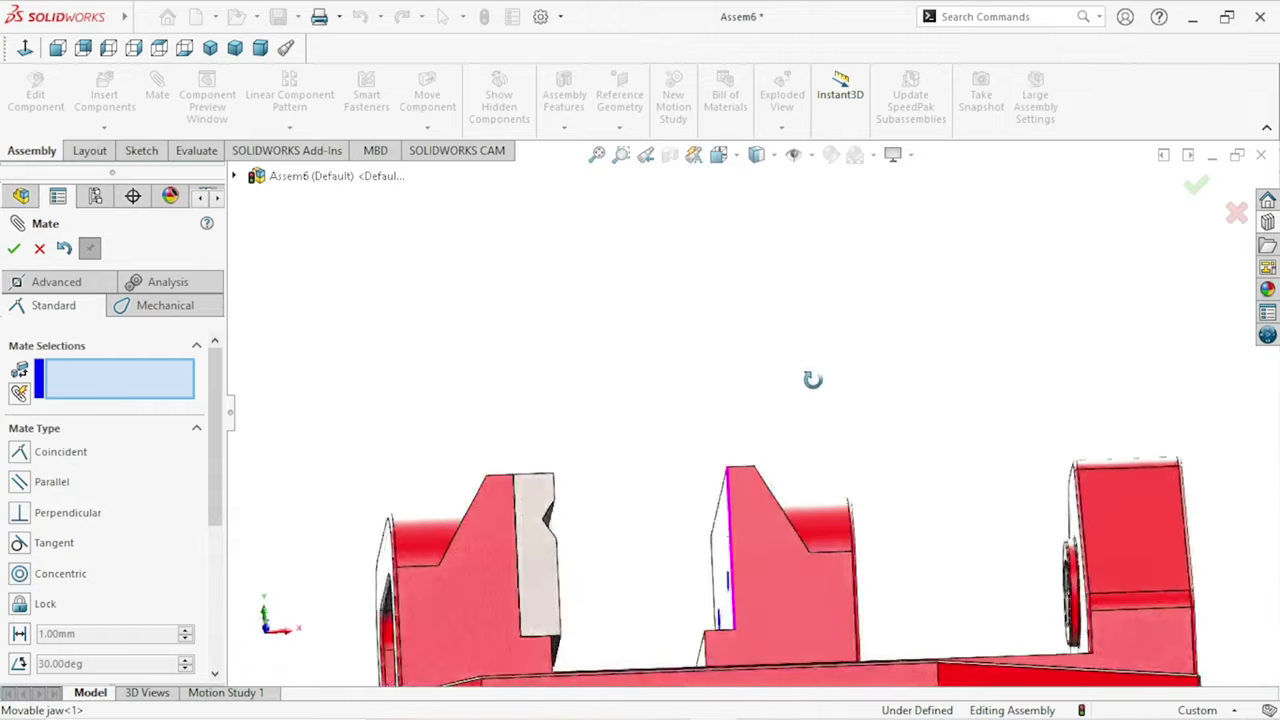
{"action": "scroll", "coordinate": [643, 607], "scroll_direction": "down", "scroll_amount": 5}
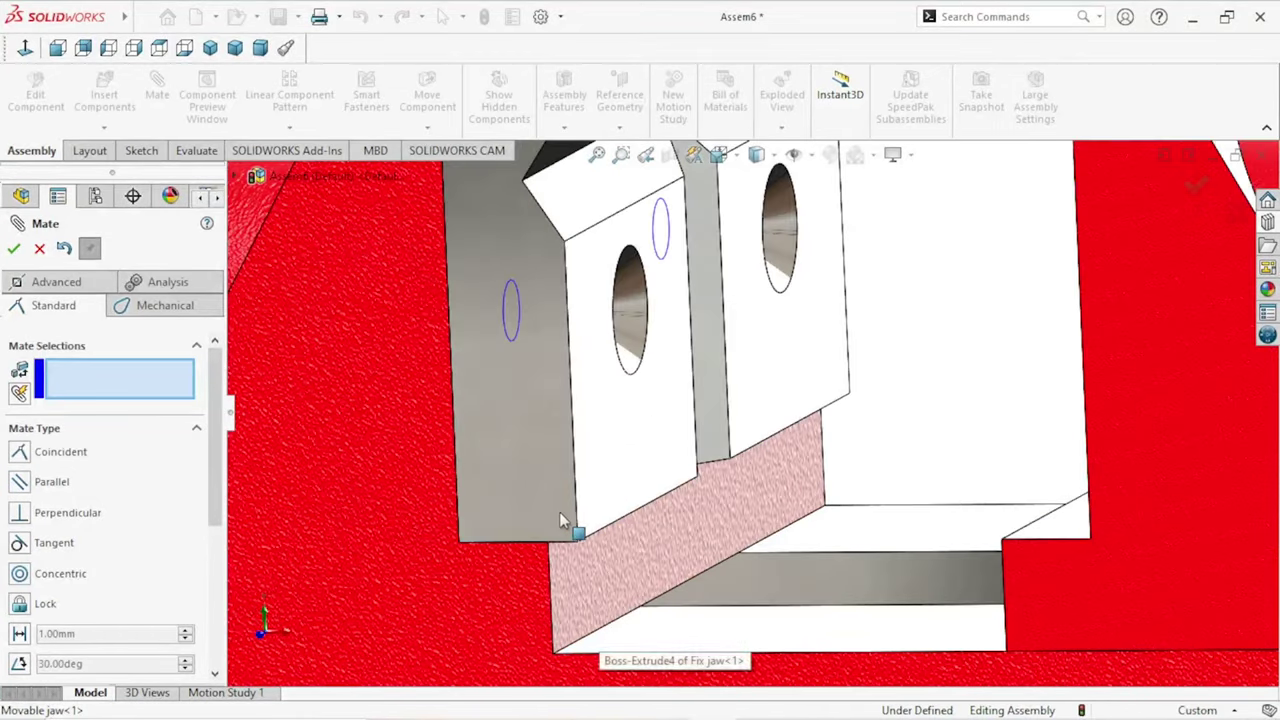
{"action": "left_click", "coordinate": [562, 514]}
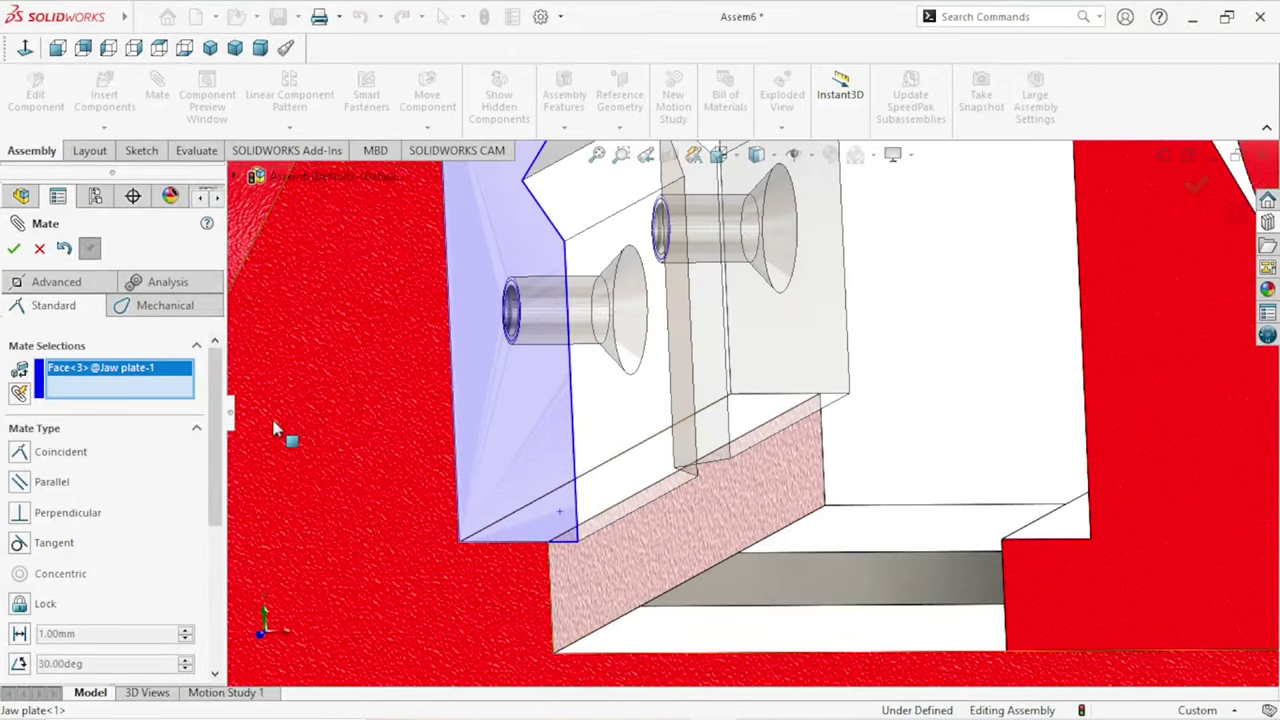
{"action": "left_click", "coordinate": [40, 249]}
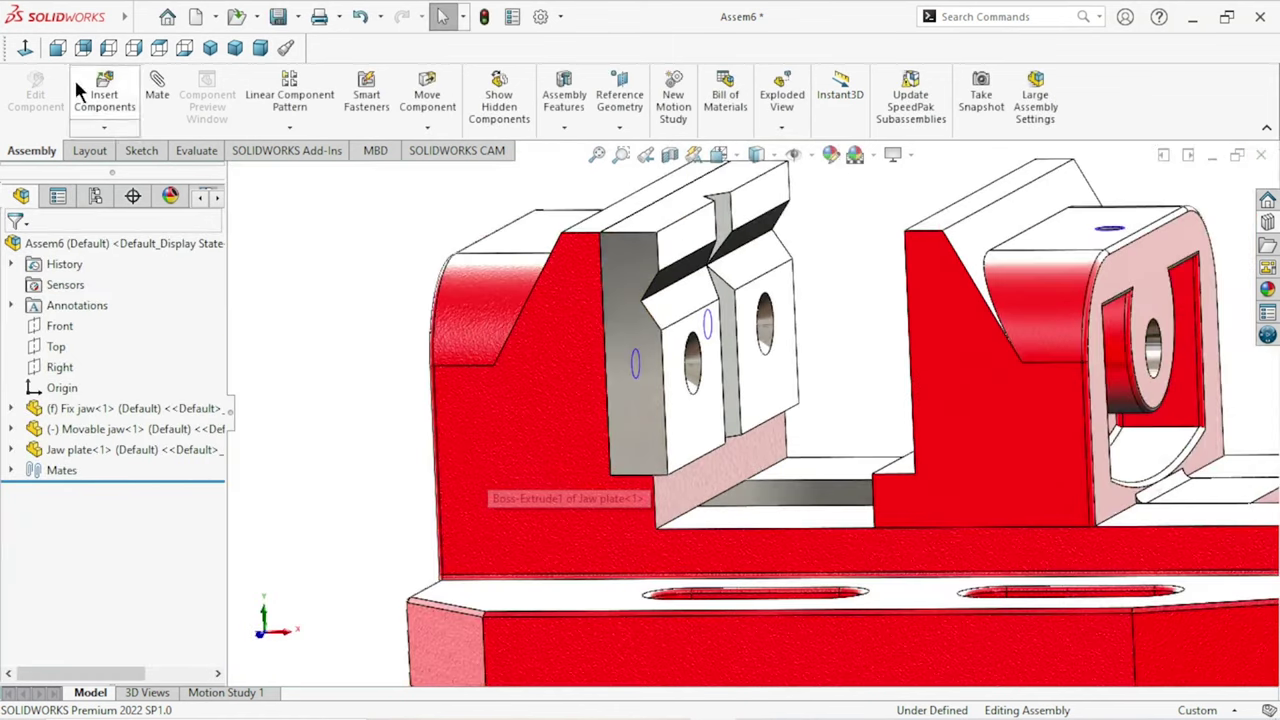
{"action": "left_click", "coordinate": [25, 48]}
{"action": "scroll", "coordinate": [690, 455], "scroll_direction": "down", "scroll_amount": 3}
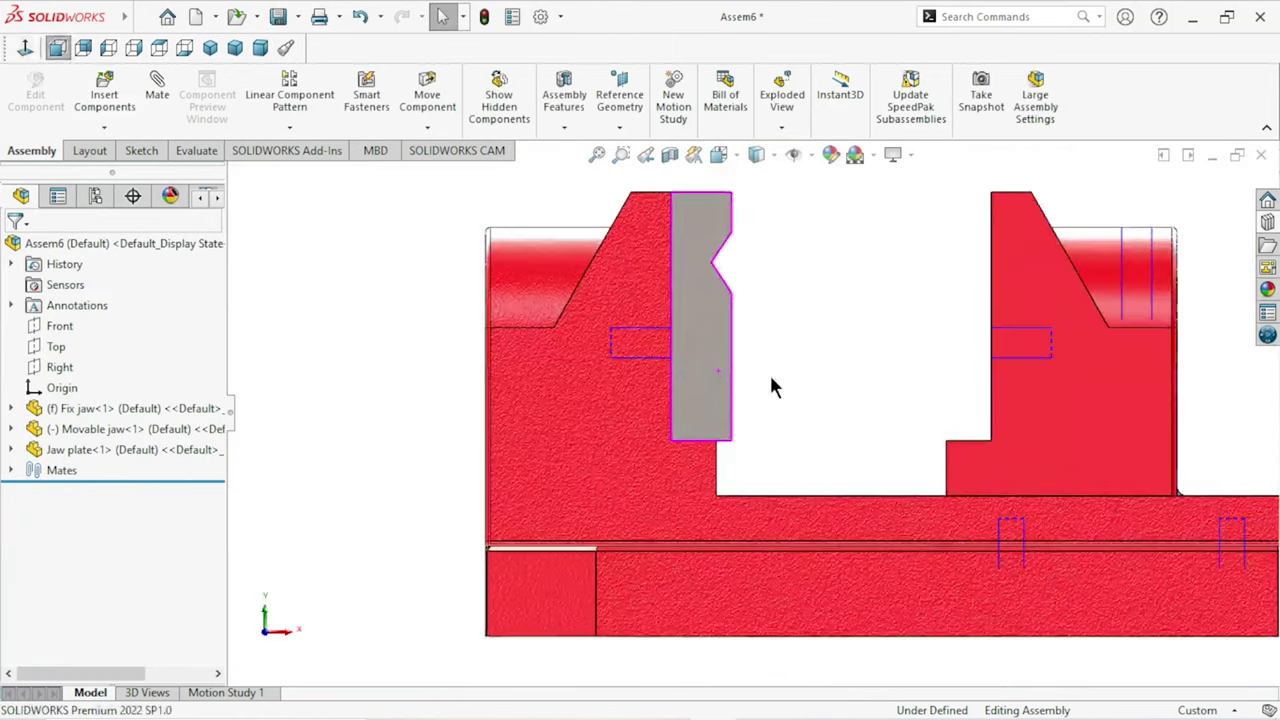
{"action": "scroll", "coordinate": [735, 420], "scroll_direction": "down", "scroll_amount": 3}
{"action": "scroll", "coordinate": [690, 516], "scroll_direction": "up", "scroll_amount": 2}
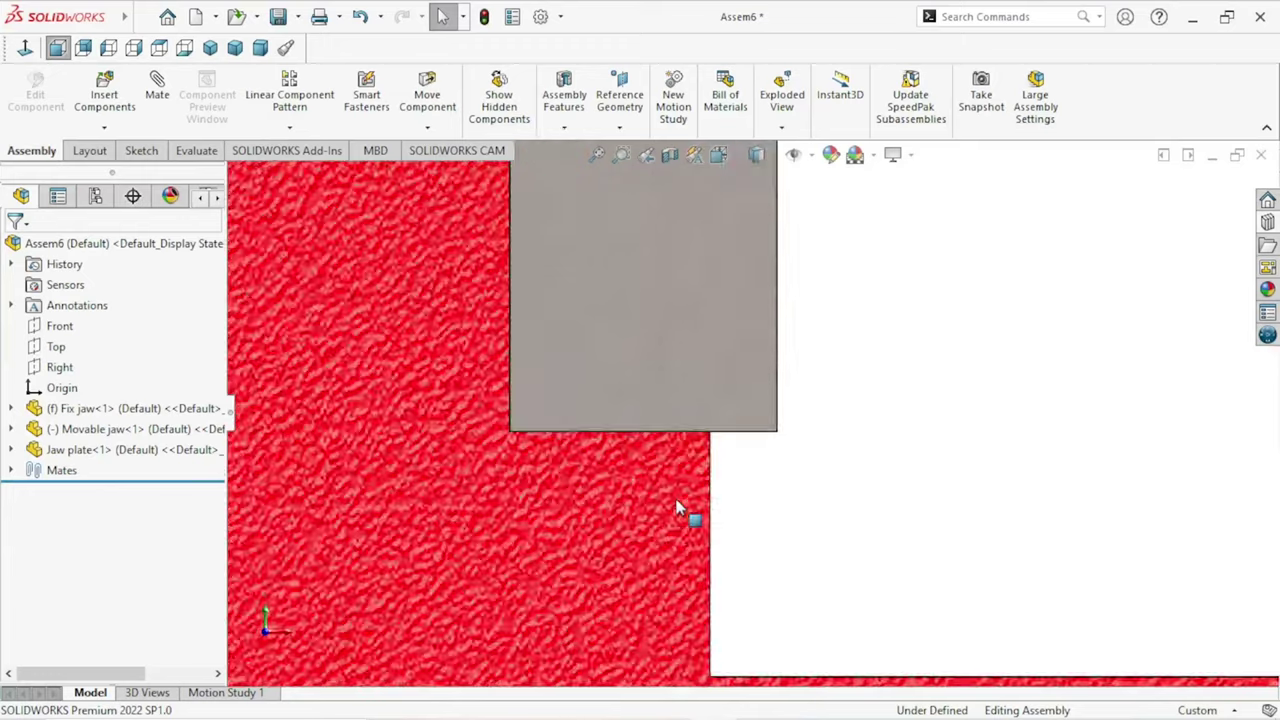
{"action": "scroll", "coordinate": [691, 518], "scroll_direction": "up", "scroll_amount": 1}
{"action": "scroll", "coordinate": [692, 505], "scroll_direction": "up", "scroll_amount": 2}
{"action": "scroll", "coordinate": [700, 480], "scroll_direction": "up", "scroll_amount": 1}
{"action": "middle_click_drag", "start_coordinate": [808, 376], "coordinate": [730, 312]}
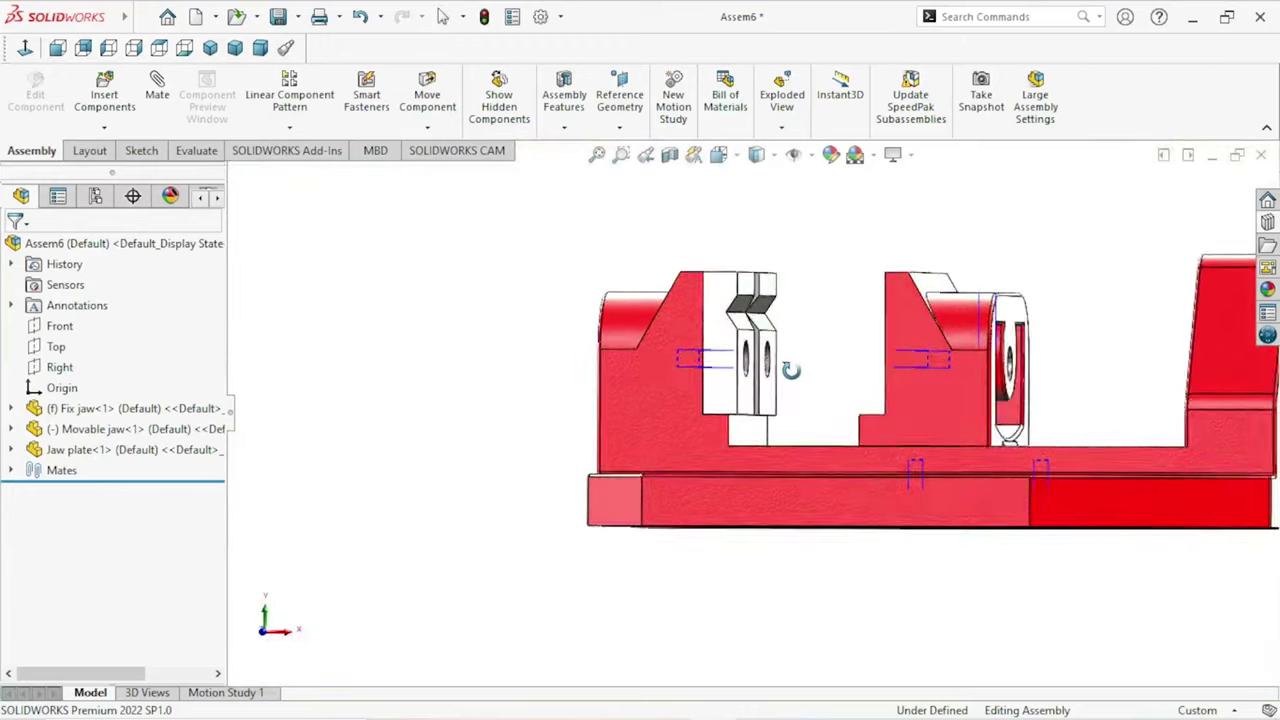
{"action": "scroll", "coordinate": [727, 308], "scroll_direction": "down", "scroll_amount": 3}
{"action": "scroll", "coordinate": [750, 404], "scroll_direction": "up", "scroll_amount": 3}
{"action": "scroll", "coordinate": [750, 404], "scroll_direction": "up", "scroll_amount": 2}
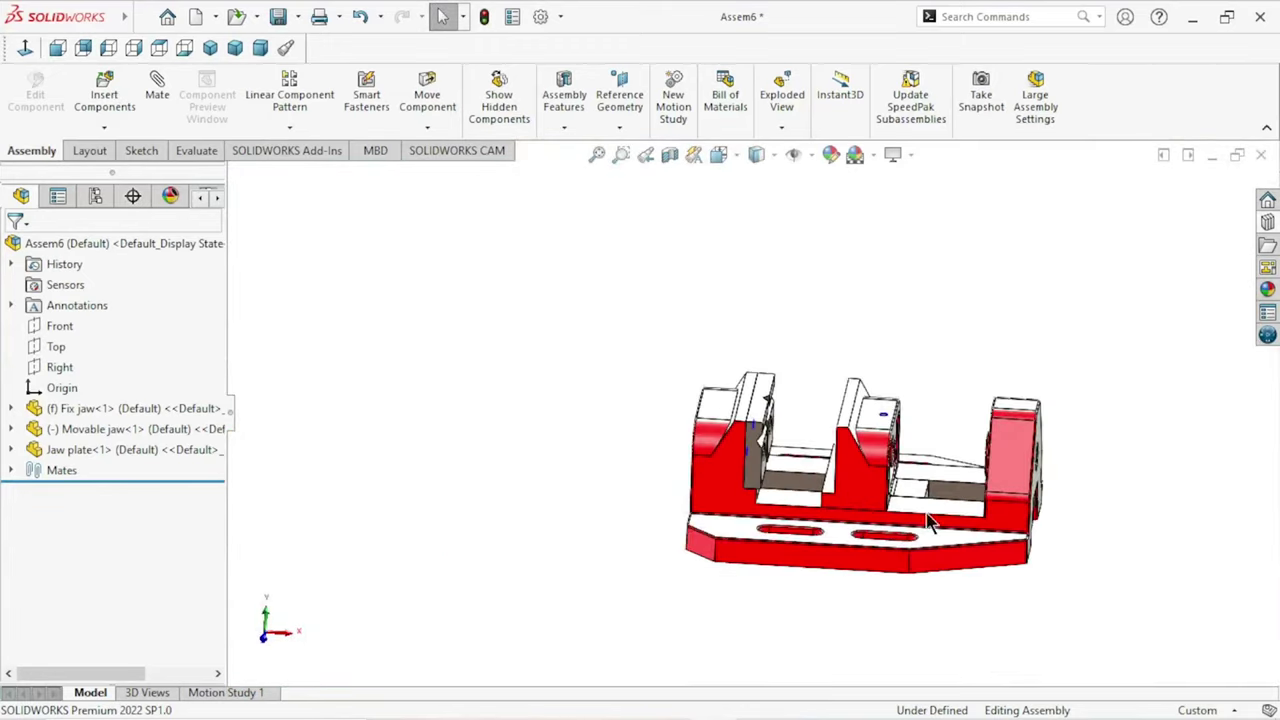
{"action": "mouse_move", "coordinate": [1125, 462]}
{"action": "middle_mouse_down"}
{"action": "mouse_move", "coordinate": [900, 532]}
{"action": "mouse_move", "coordinate": [1040, 551]}
{"action": "mouse_move", "coordinate": [1006, 546]}
{"action": "middle_mouse_up"}
{"action": "scroll", "coordinate": [894, 428], "scroll_direction": "down", "scroll_amount": 1}
{"action": "scroll", "coordinate": [852, 519], "scroll_direction": "up", "scroll_amount": 1}
{"action": "scroll", "coordinate": [872, 482], "scroll_direction": "down", "scroll_amount": 2}
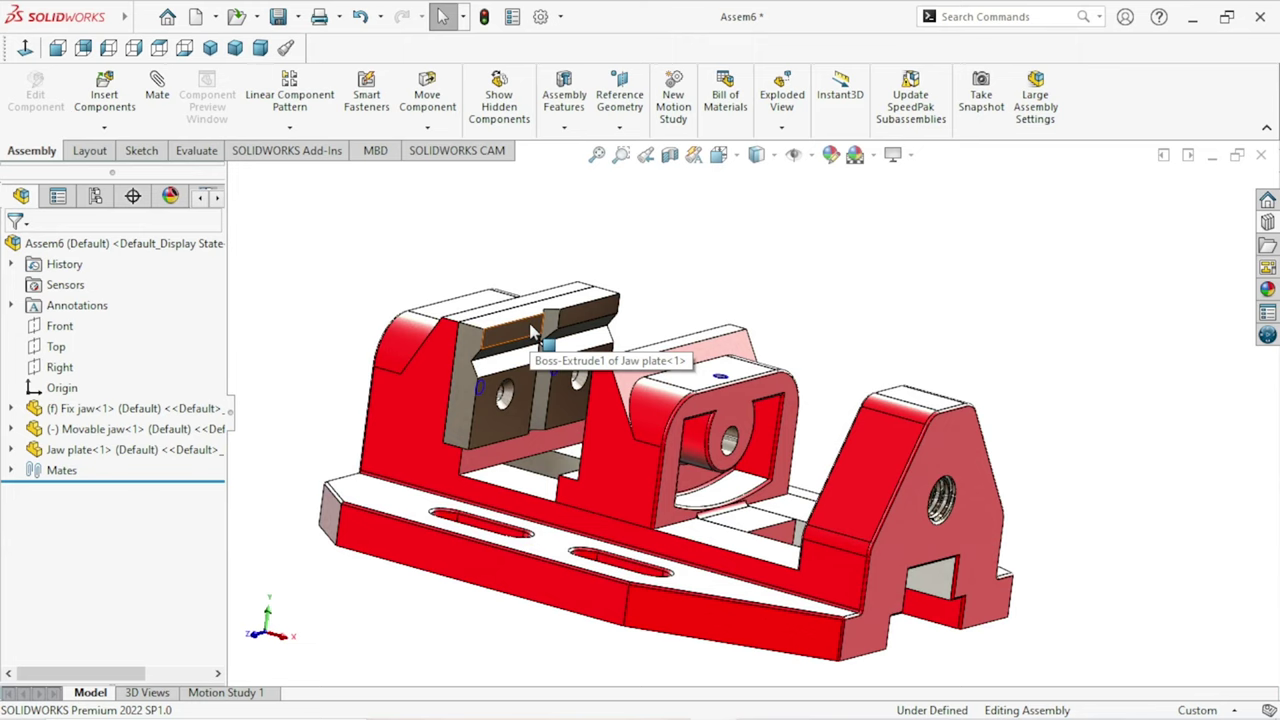
{"action": "mouse_move", "coordinate": [540, 328]}
{"action": "left_mouse_down", "text": "ctrl"}
{"action": "mouse_move", "coordinate": [930, 288]}
{"action": "mouse_move", "coordinate": [930, 303]}
{"action": "left_mouse_up", "text": "ctrl"}
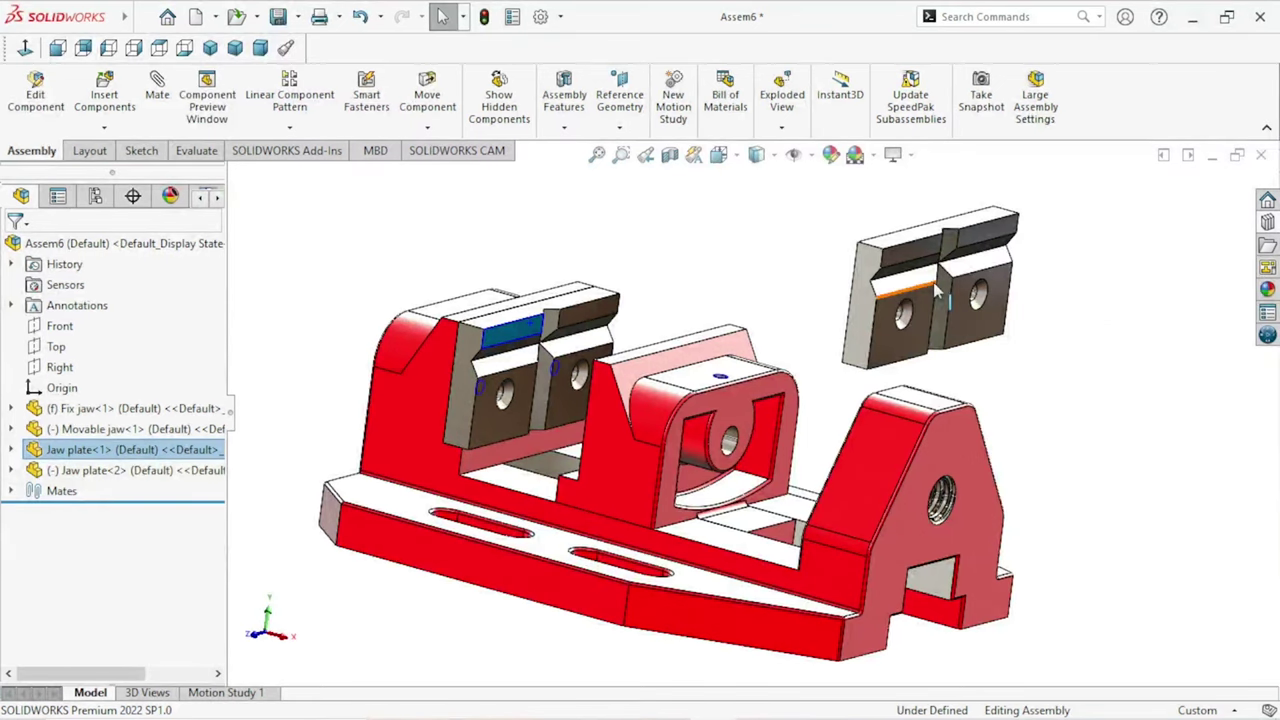
Step: Use Rotate Component to turn Jaw plate<2> so its flat holed back faces the vise
{"action": "left_click", "coordinate": [1046, 393]}
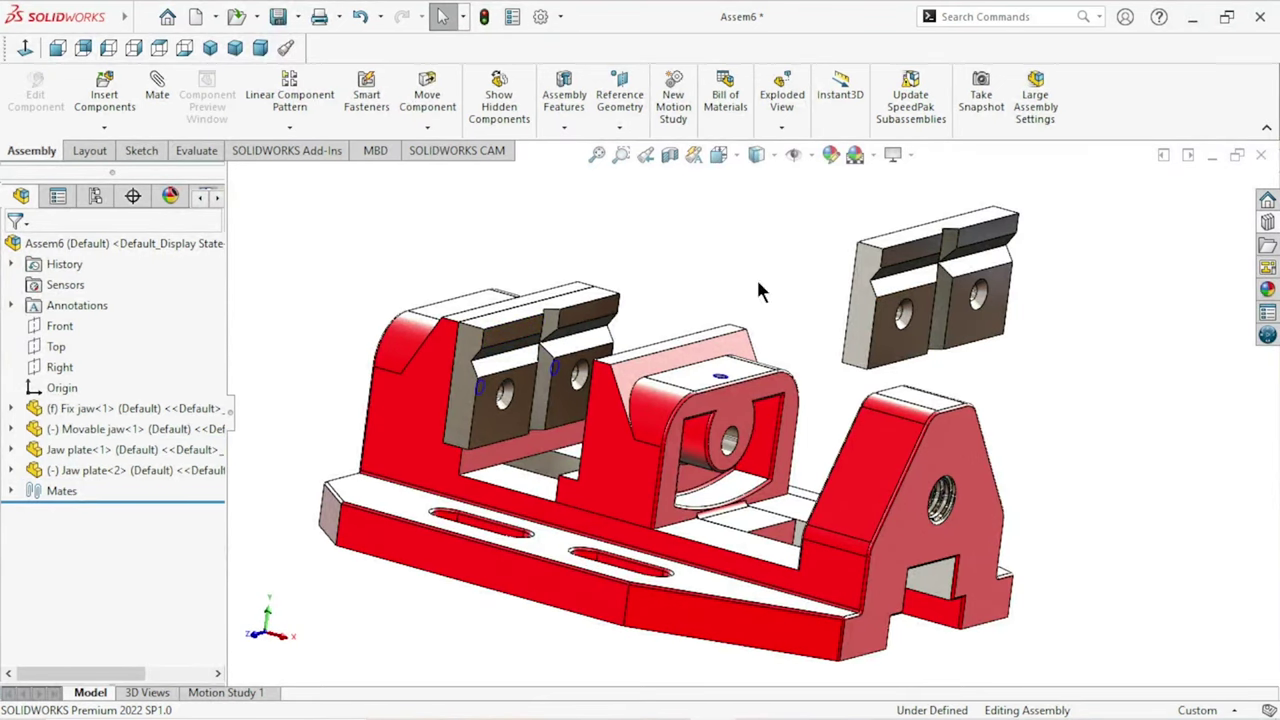
{"action": "left_click", "coordinate": [425, 123]}
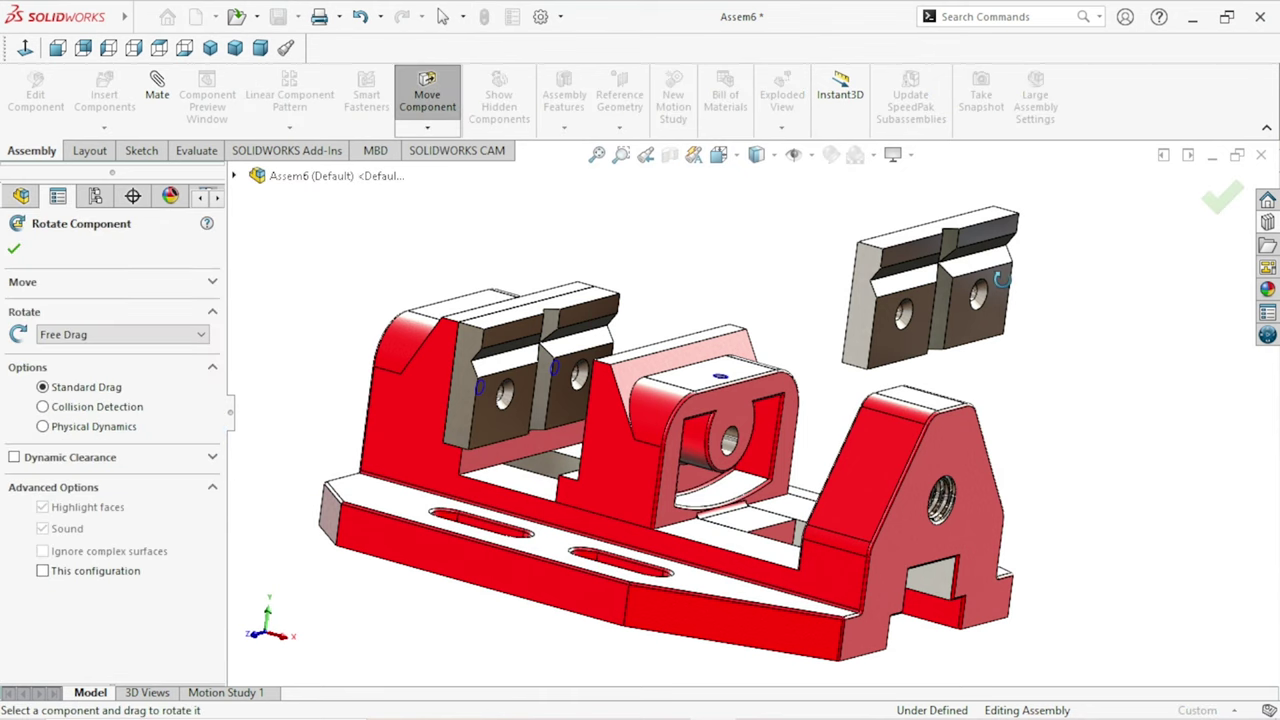
{"action": "mouse_move", "coordinate": [1001, 279]}
{"action": "left_mouse_down"}
{"action": "mouse_move", "coordinate": [826, 333]}
{"action": "mouse_move", "coordinate": [946, 357]}
{"action": "left_mouse_up"}
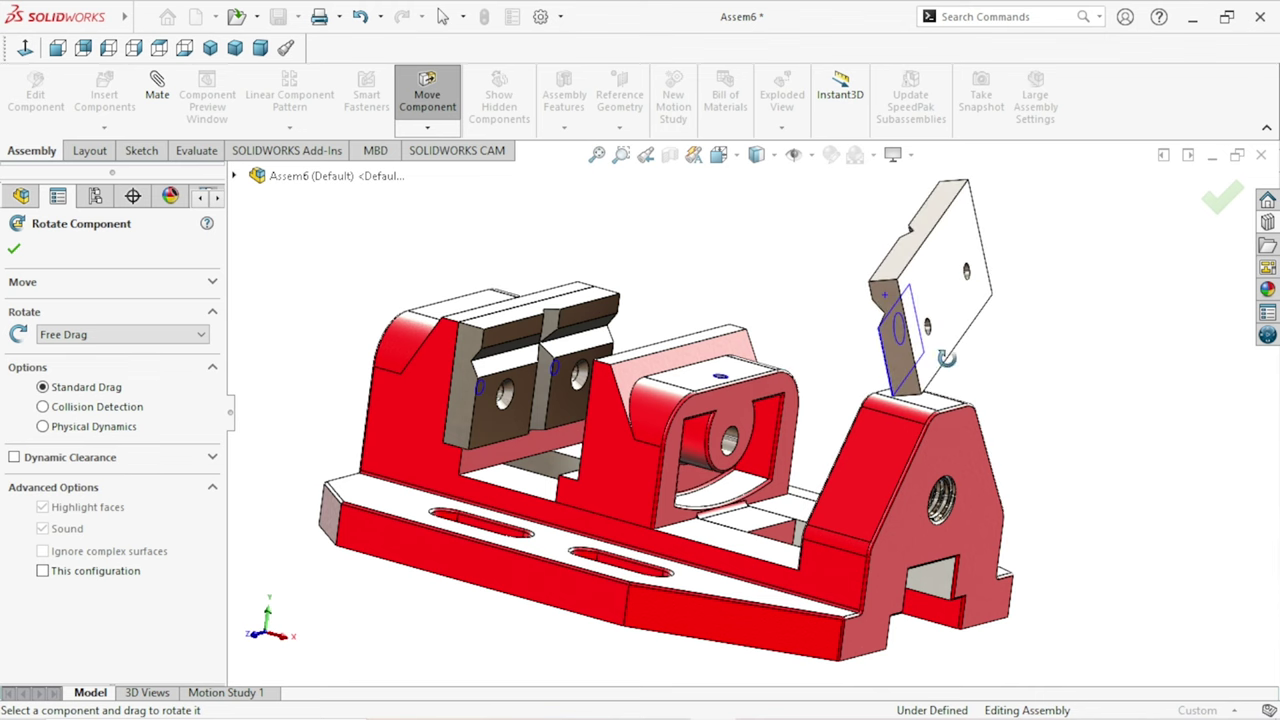
{"action": "left_click", "coordinate": [14, 251]}
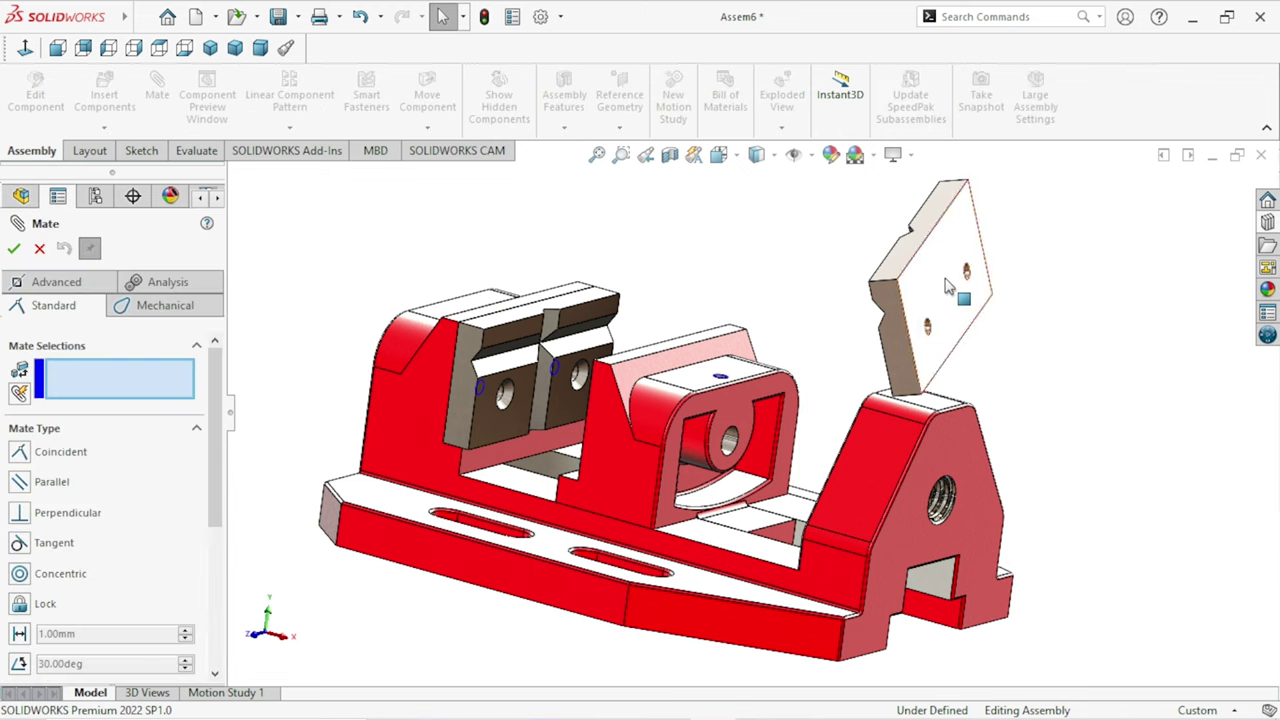
Step: Make Jaw plate<2>'s back face coincident with the Movable jaw face
{"action": "left_click", "coordinate": [948, 288]}
{"action": "mouse_move", "coordinate": [733, 437]}
{"action": "middle_mouse_down"}
{"action": "mouse_move", "coordinate": [828, 386]}
{"action": "mouse_move", "coordinate": [688, 389]}
{"action": "mouse_move", "coordinate": [707, 449]}
{"action": "middle_mouse_up"}
{"action": "left_click", "coordinate": [680, 388]}
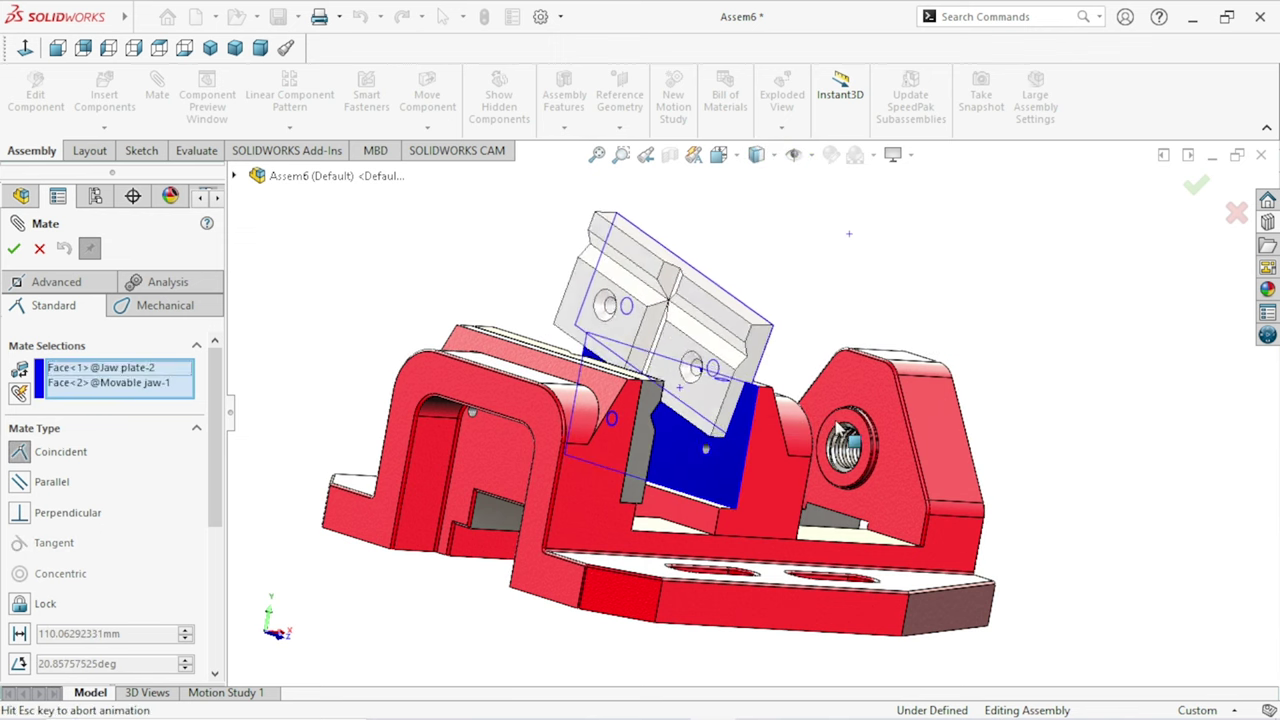
{"action": "left_click", "coordinate": [1047, 451]}
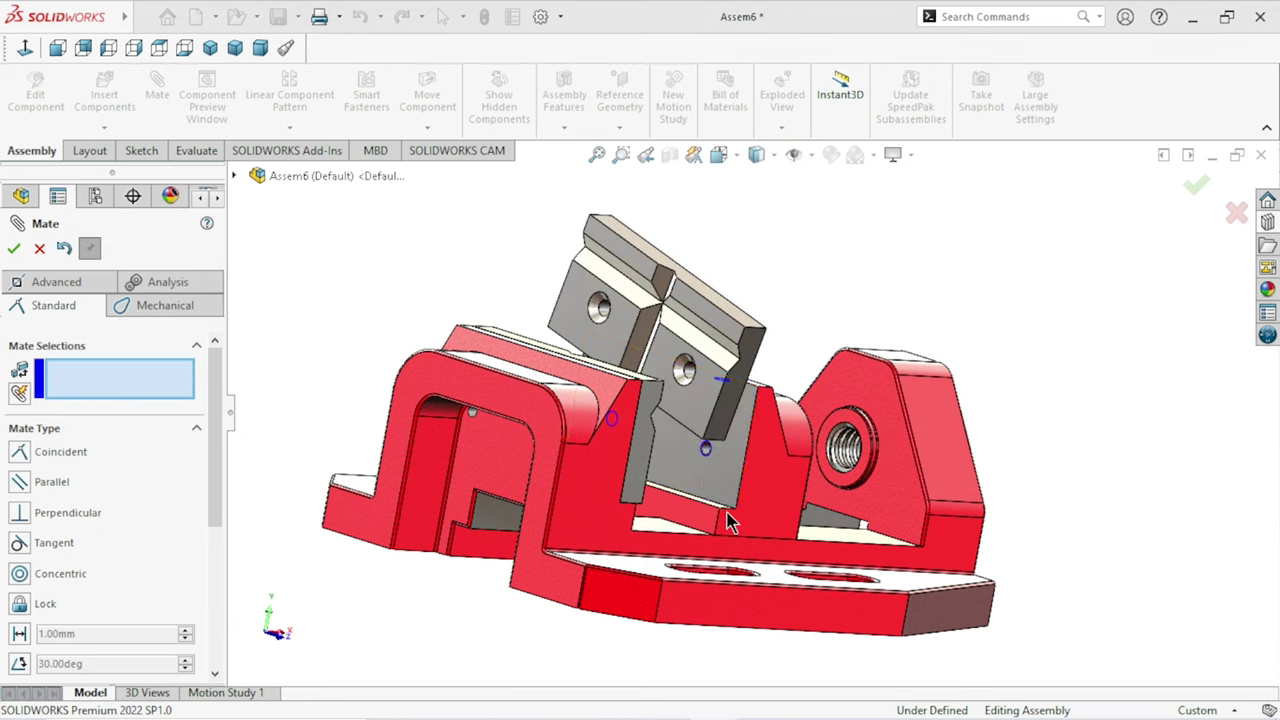
Step: Add a Concentric mate between a Movable jaw tapped hole and the matching plate hole
{"action": "scroll", "coordinate": [705, 468], "scroll_direction": "down", "scroll_amount": 5}
{"action": "scroll", "coordinate": [722, 453], "scroll_direction": "down", "scroll_amount": 5}
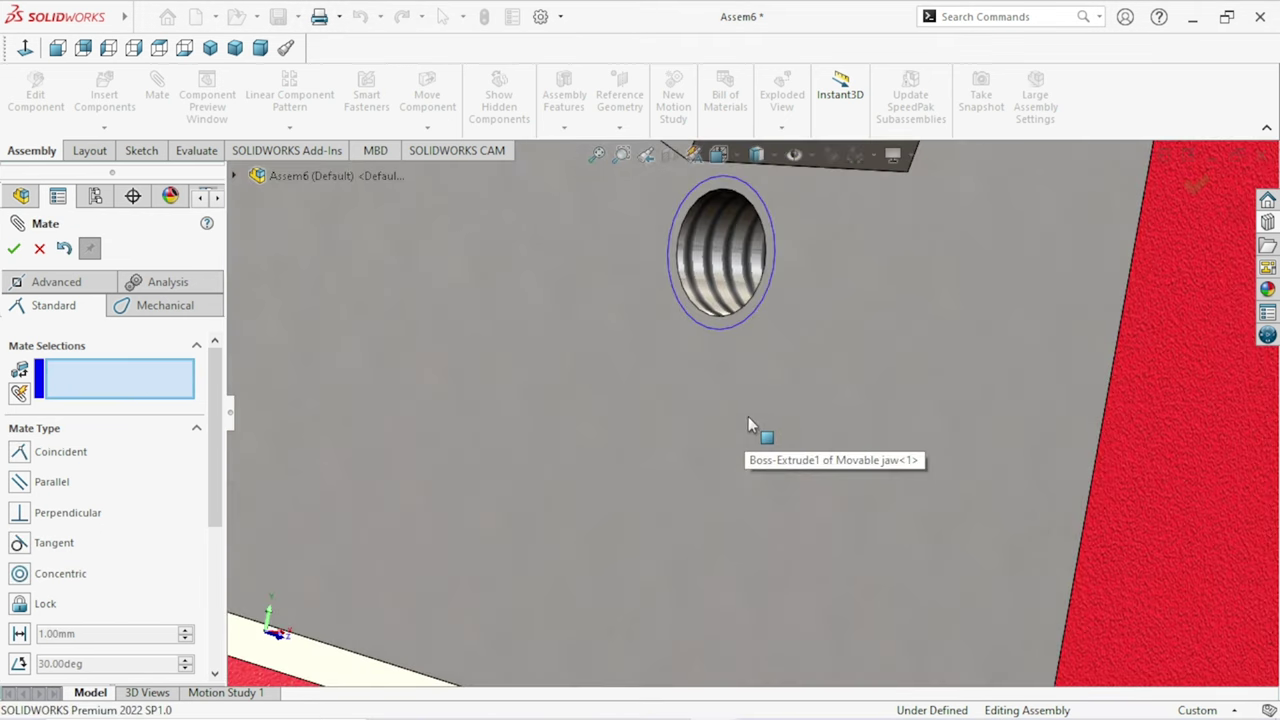
{"action": "left_click", "coordinate": [729, 327]}
{"action": "scroll", "coordinate": [735, 320], "scroll_direction": "up", "scroll_amount": 5}
{"action": "scroll", "coordinate": [737, 270], "scroll_direction": "up", "scroll_amount": 3}
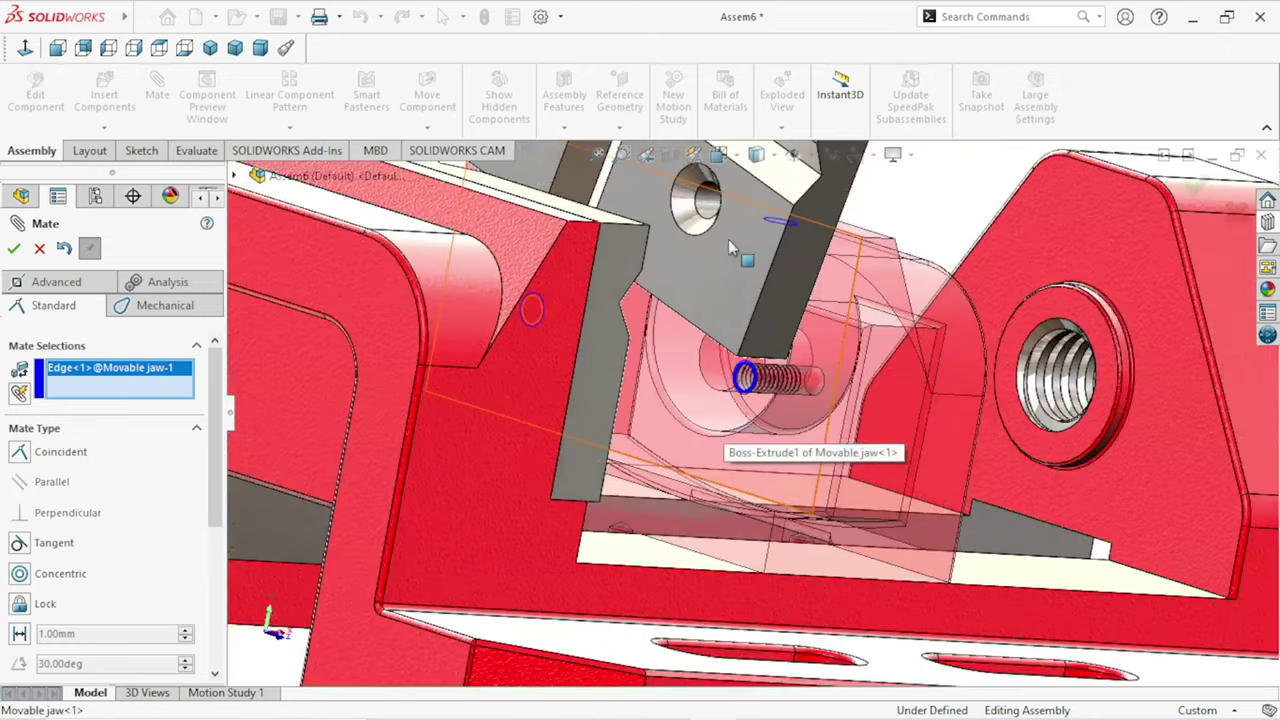
{"action": "scroll", "coordinate": [737, 255], "scroll_direction": "down", "scroll_amount": 3}
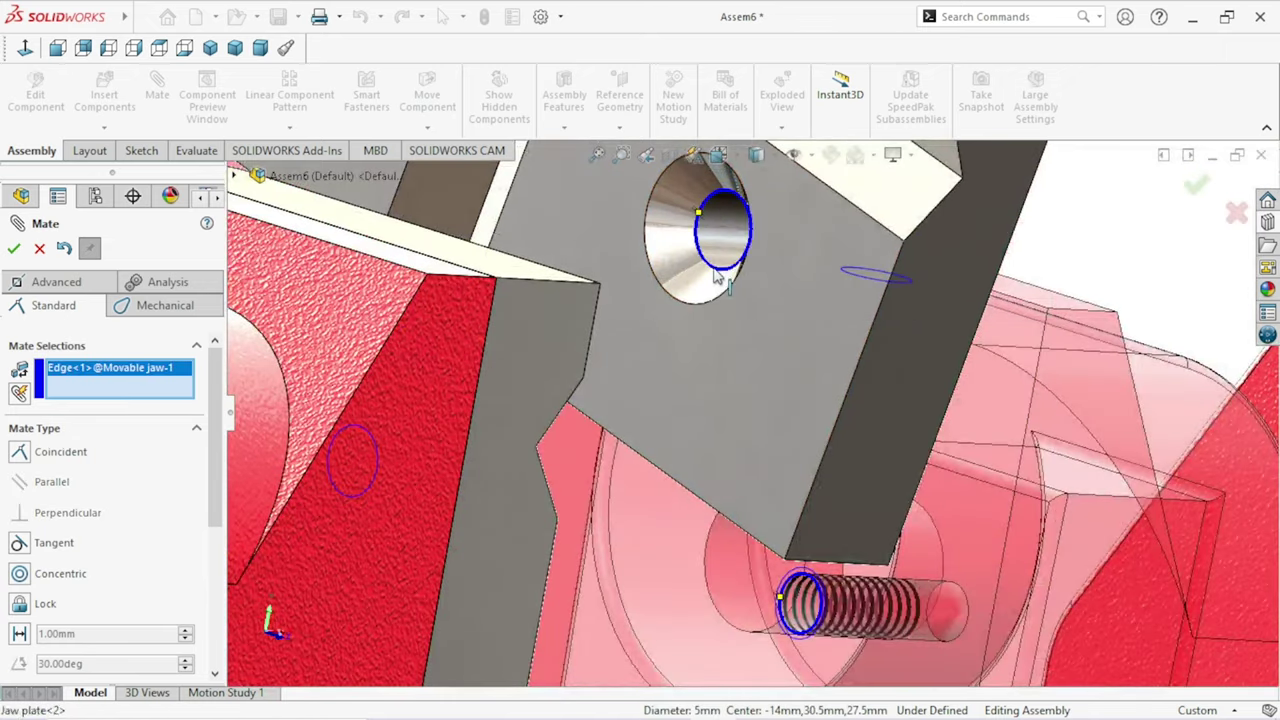
{"action": "left_click", "coordinate": [716, 278]}
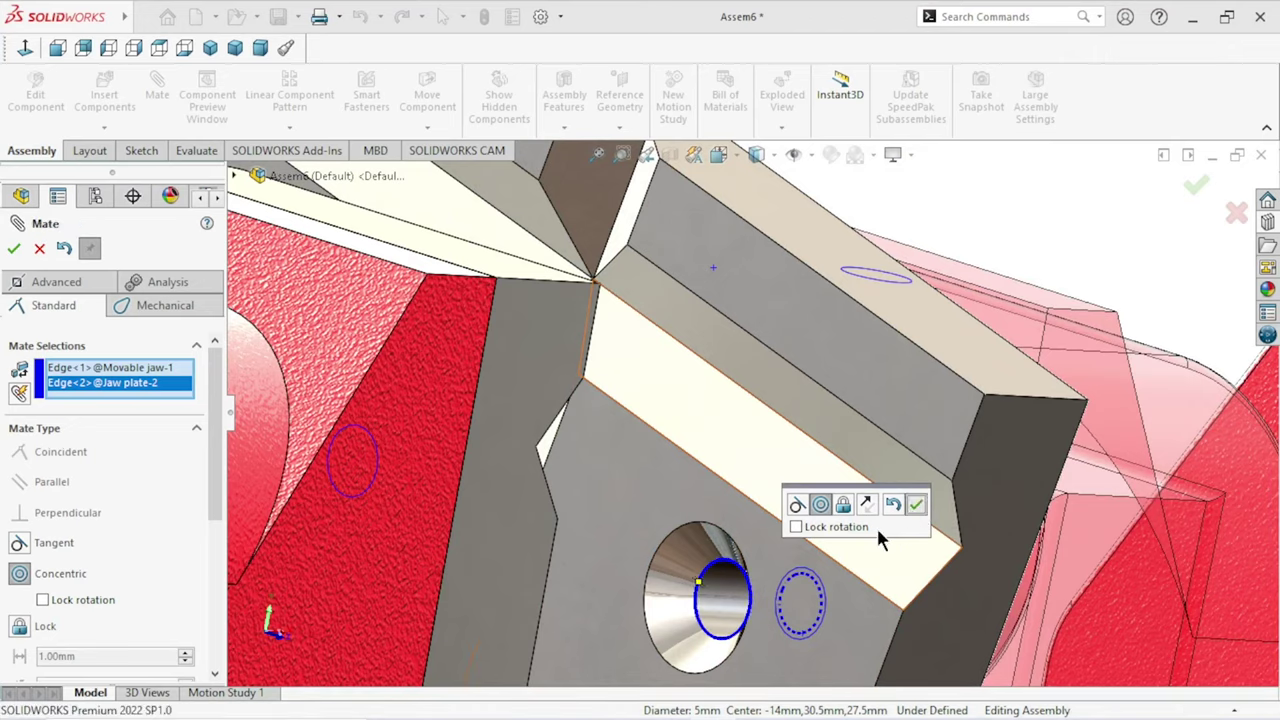
{"action": "left_click", "coordinate": [916, 504]}
Step: Swing the plate and mate its second hole concentric to the other tapped hole
{"action": "mouse_move", "coordinate": [916, 504]}
{"action": "middle_mouse_down"}
{"action": "mouse_move", "coordinate": [612, 477]}
{"action": "mouse_move", "coordinate": [726, 525]}
{"action": "middle_mouse_up"}
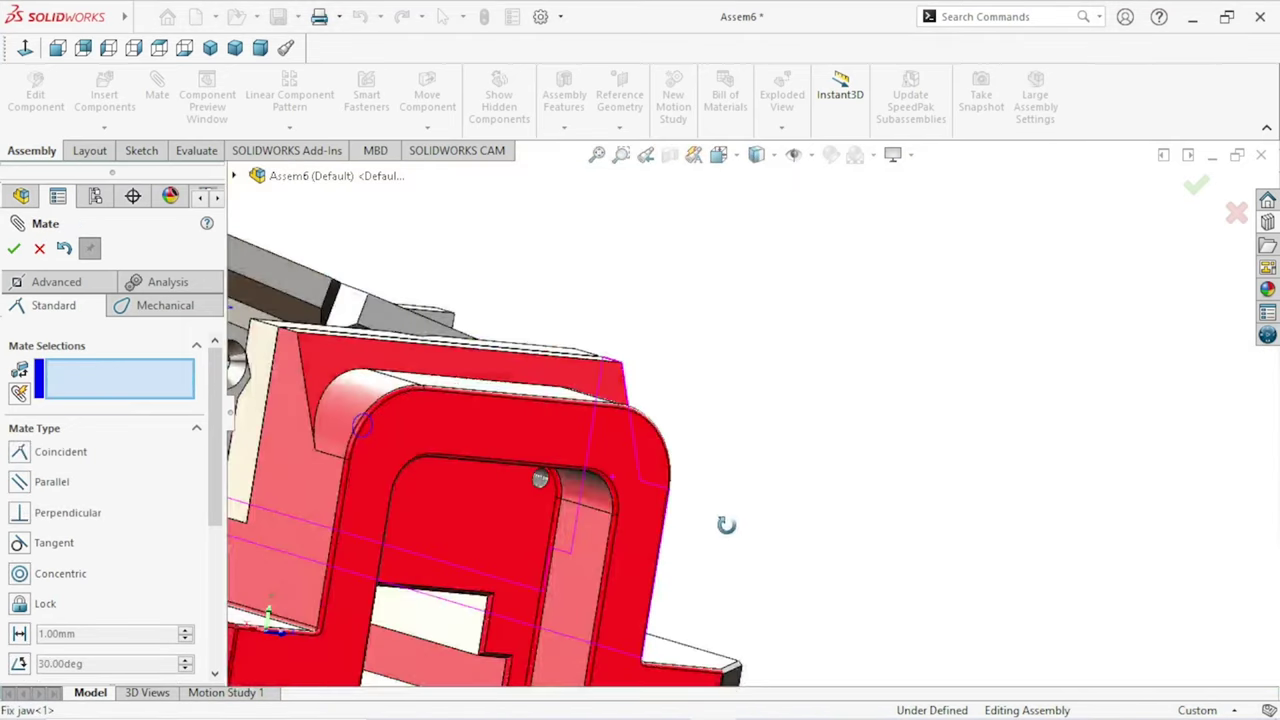
{"action": "scroll", "coordinate": [650, 520], "scroll_direction": "up", "scroll_amount": 5}
{"action": "middle_click_drag", "start_coordinate": [601, 517], "coordinate": [551, 480]}
{"action": "scroll", "coordinate": [510, 305], "scroll_direction": "down", "scroll_amount": 3}
{"action": "mouse_move", "coordinate": [527, 310]}
{"action": "left_mouse_down"}
{"action": "mouse_move", "coordinate": [610, 289]}
{"action": "mouse_move", "coordinate": [620, 355]}
{"action": "left_mouse_up"}
{"action": "scroll", "coordinate": [620, 355], "scroll_direction": "down", "scroll_amount": 5}
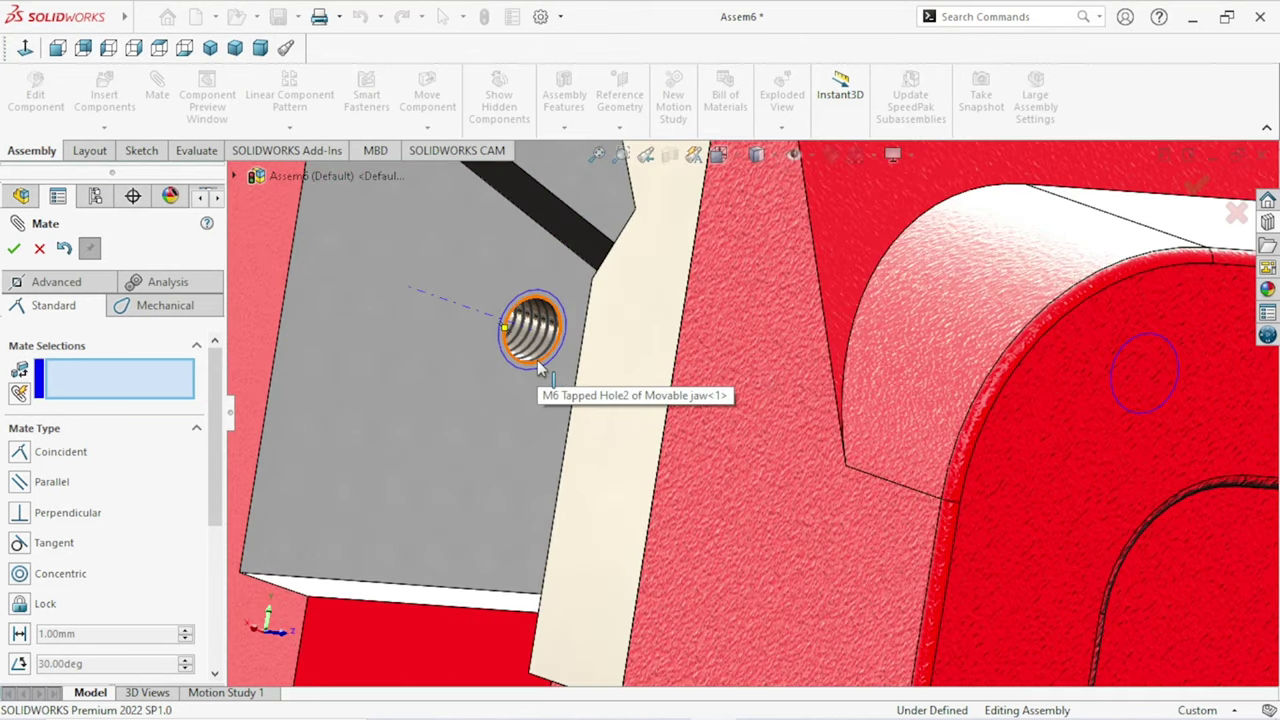
{"action": "left_click", "coordinate": [537, 368]}
{"action": "scroll", "coordinate": [537, 360], "scroll_direction": "up", "scroll_amount": 5}
{"action": "scroll", "coordinate": [729, 338], "scroll_direction": "down", "scroll_amount": 5}
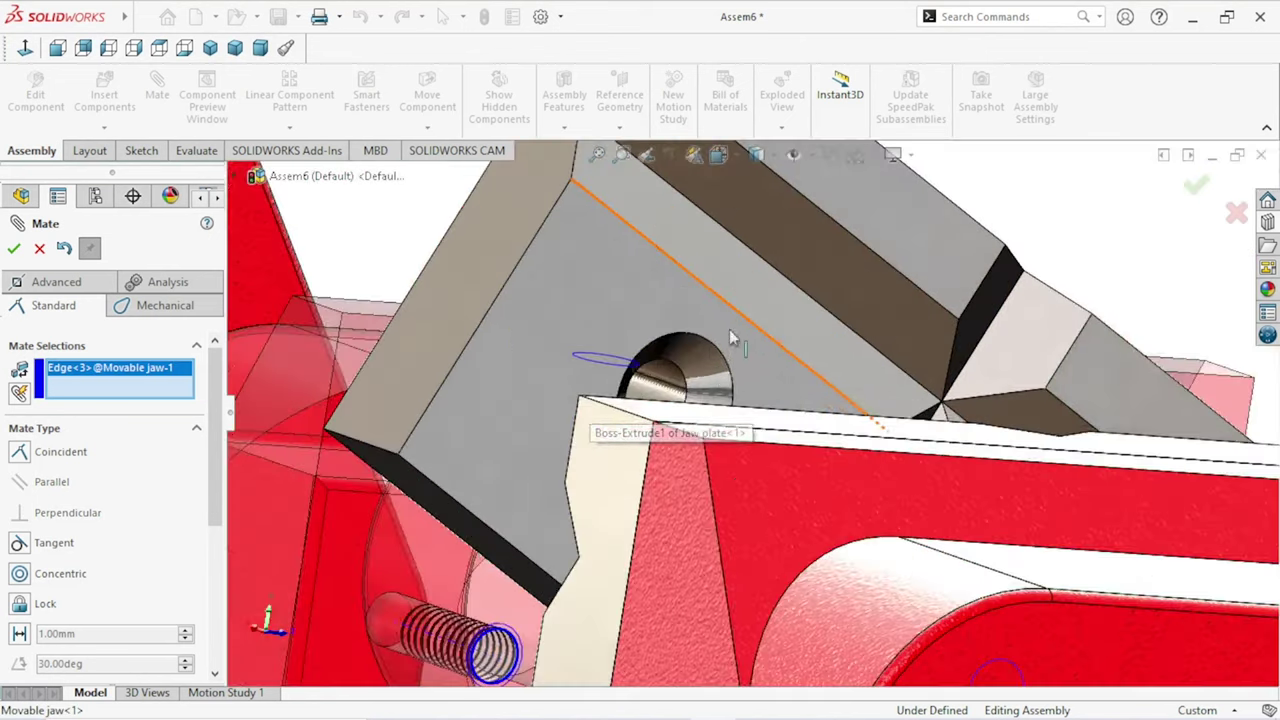
{"action": "left_click", "coordinate": [678, 370]}
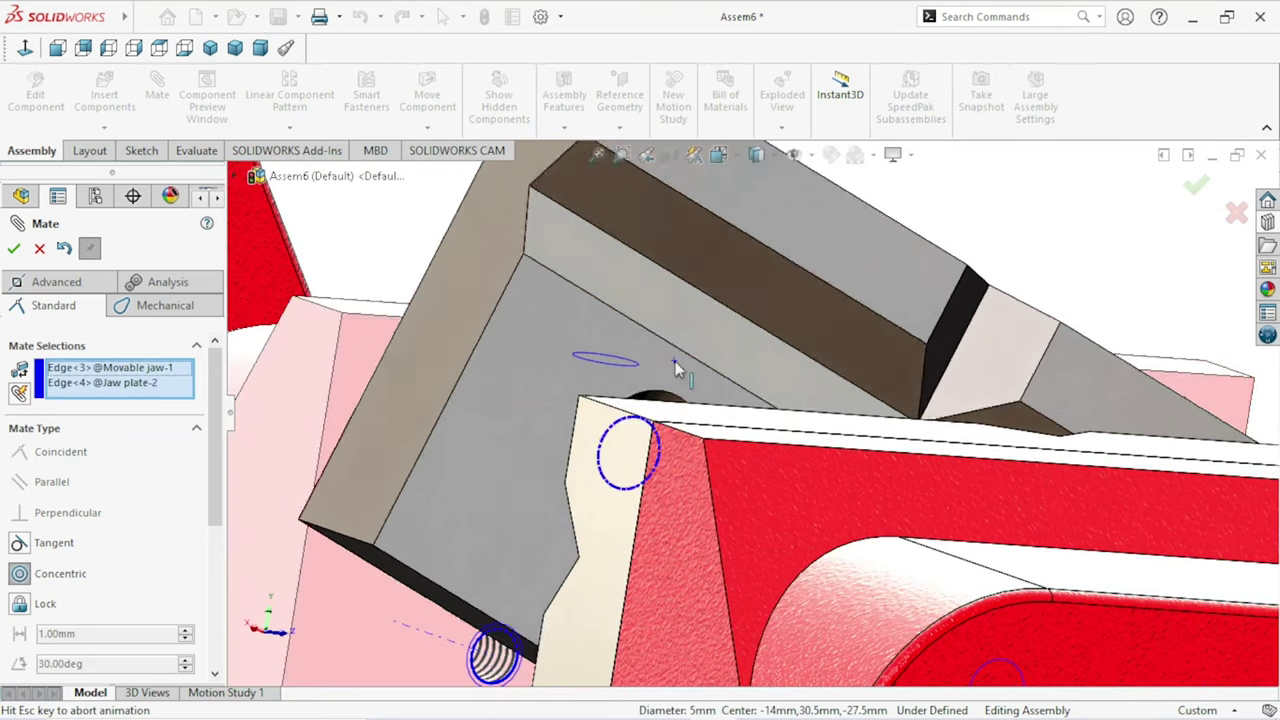
{"action": "scroll", "coordinate": [600, 485], "scroll_direction": "up", "scroll_amount": 5}
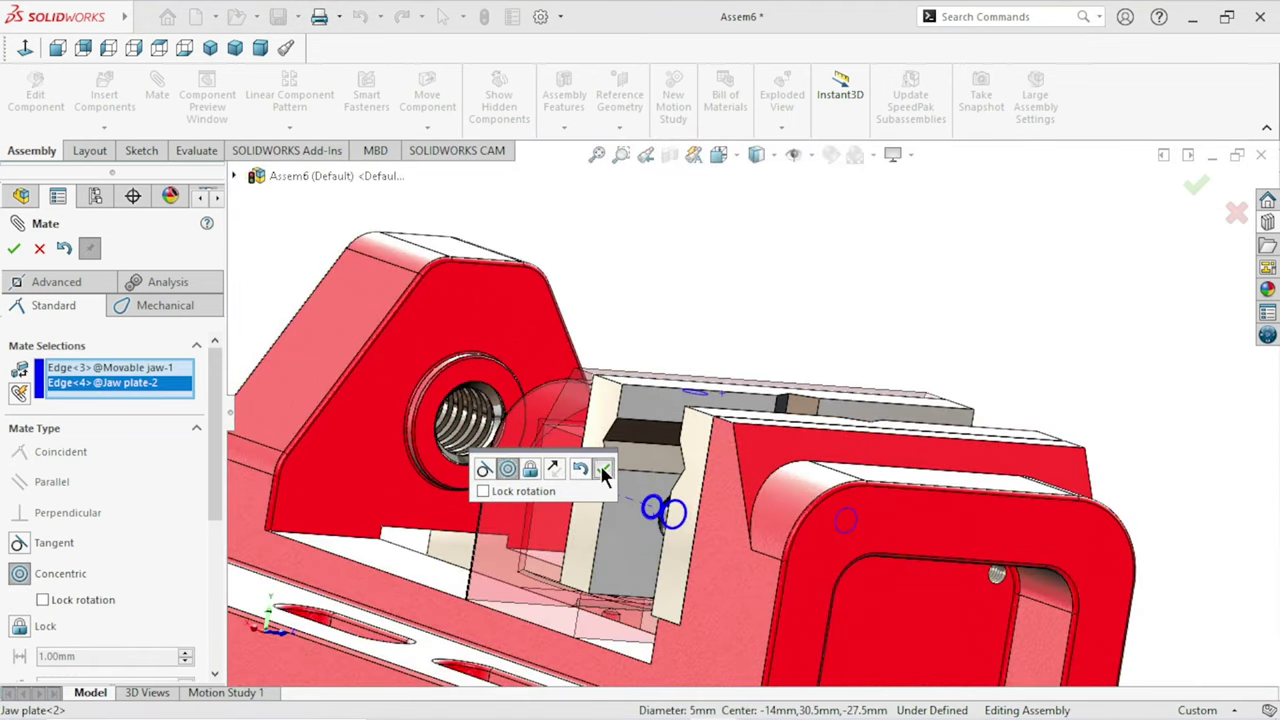
{"action": "left_click", "coordinate": [603, 472]}
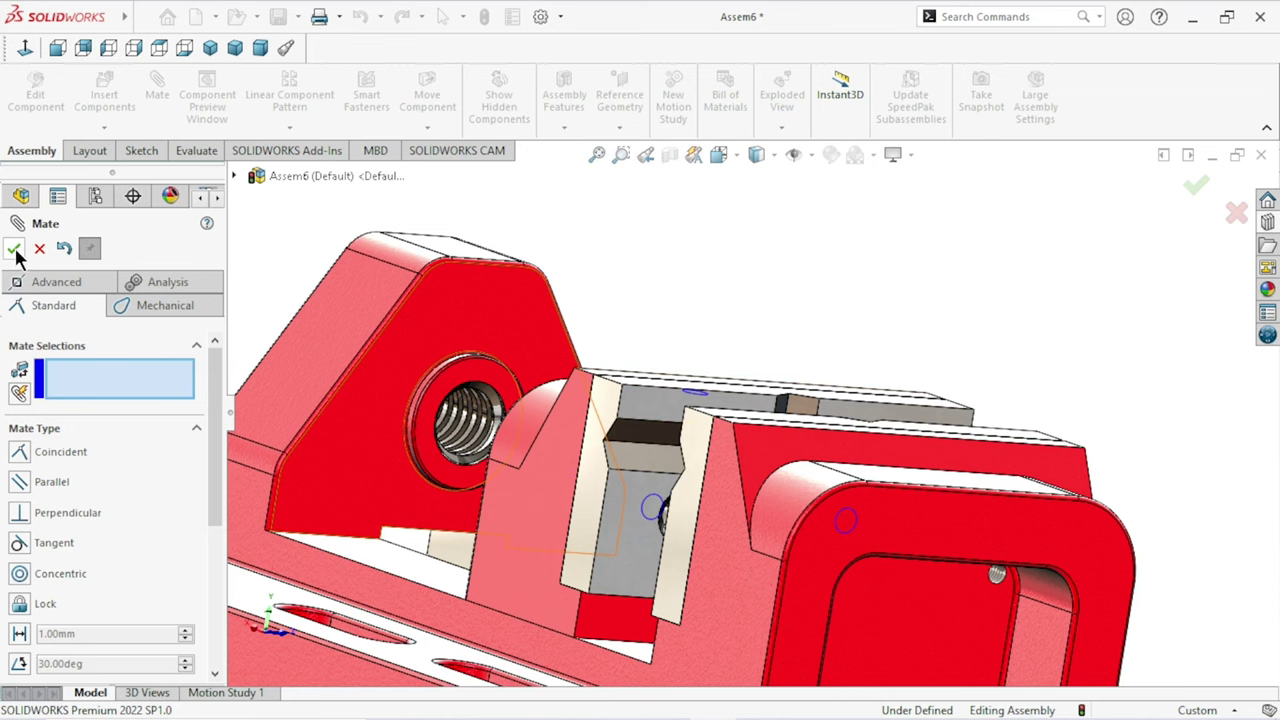
{"action": "key", "text": "Escape"}
{"action": "scroll", "coordinate": [842, 313], "scroll_direction": "up", "scroll_amount": 5}
Step: Slide the Movable jaw to test its travel, then fit the vise in isometric view
{"action": "mouse_move", "coordinate": [850, 445]}
{"action": "middle_mouse_down"}
{"action": "mouse_move", "coordinate": [760, 440]}
{"action": "mouse_move", "coordinate": [574, 480]}
{"action": "middle_mouse_up"}
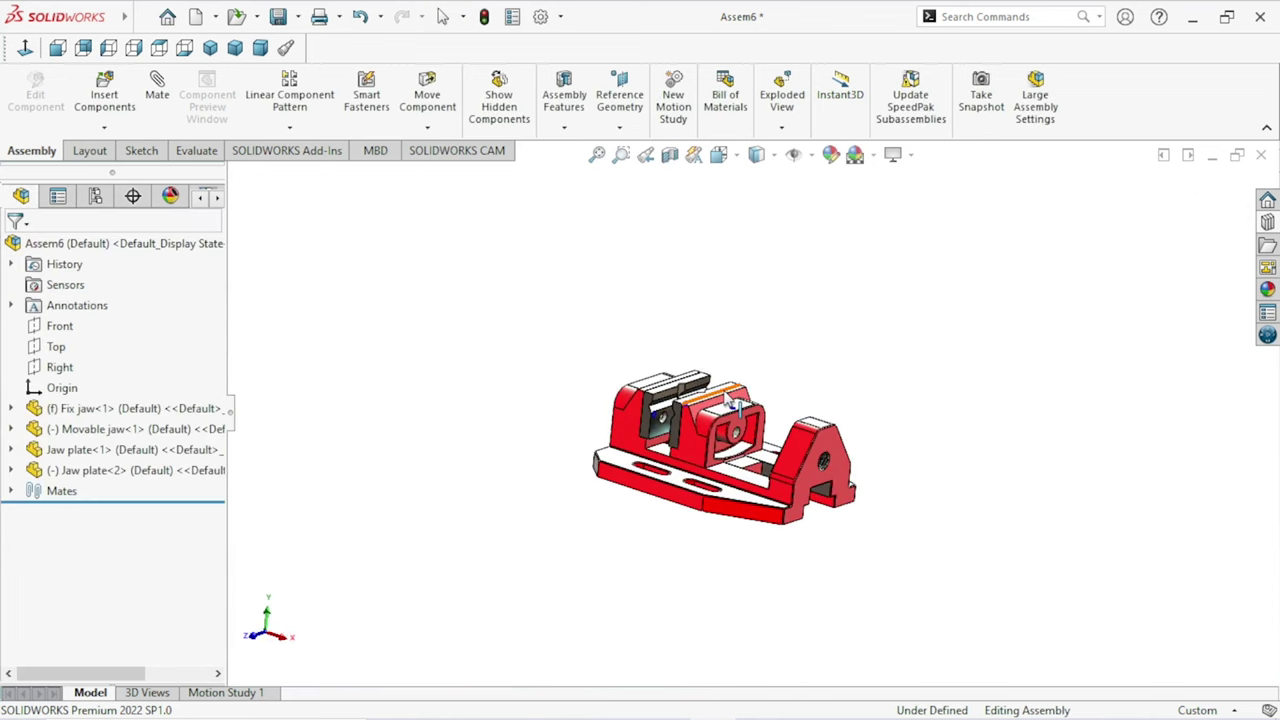
{"action": "scroll", "coordinate": [707, 440], "scroll_direction": "down", "scroll_amount": 3}
{"action": "scroll", "coordinate": [708, 440], "scroll_direction": "down", "scroll_amount": 3}
{"action": "mouse_move", "coordinate": [760, 440]}
{"action": "middle_mouse_down"}
{"action": "mouse_move", "coordinate": [745, 430]}
{"action": "mouse_move", "coordinate": [620, 520]}
{"action": "middle_mouse_up"}
{"action": "left_click", "coordinate": [620, 520]}
{"action": "mouse_move", "coordinate": [620, 520]}
{"action": "left_mouse_down"}
{"action": "mouse_move", "coordinate": [865, 628]}
{"action": "mouse_move", "coordinate": [905, 485]}
{"action": "left_mouse_up"}
{"action": "key", "text": "Escape"}
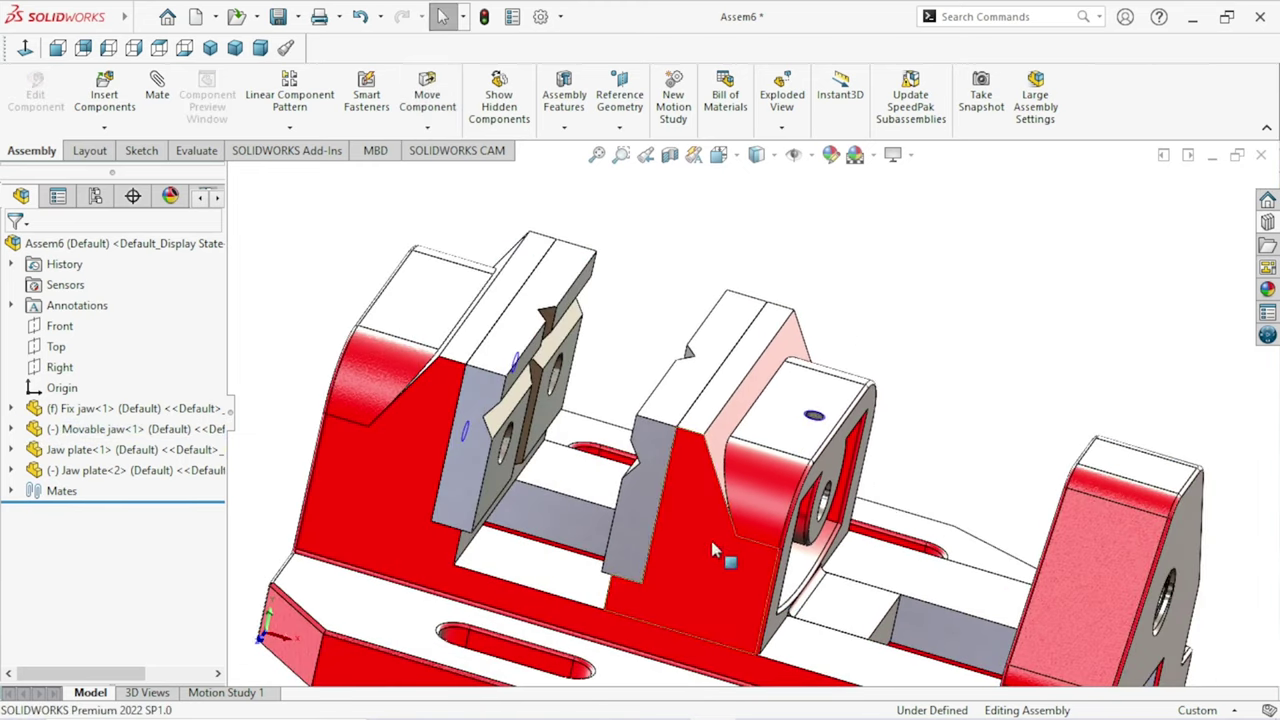
{"action": "key", "text": "f"}
{"action": "middle_click_drag", "start_coordinate": [785, 533], "coordinate": [740, 450]}
{"action": "scroll", "coordinate": [733, 447], "scroll_direction": "down", "scroll_amount": 2}
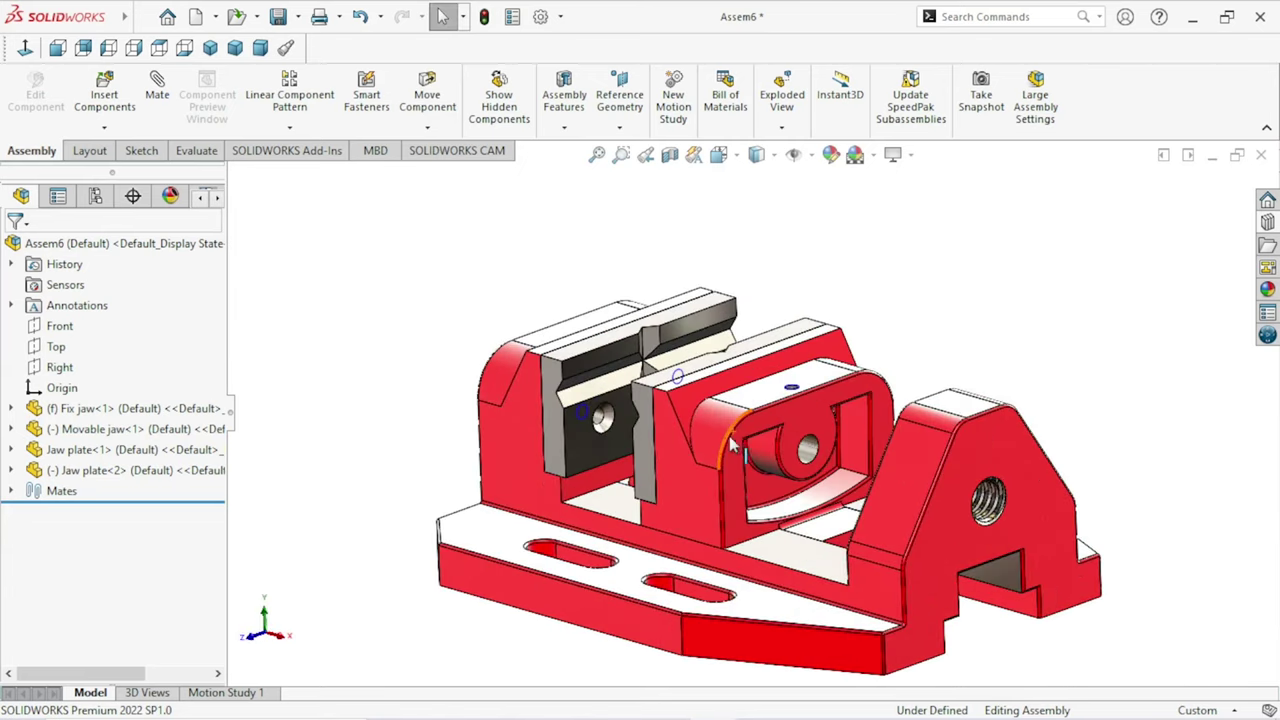
{"action": "scroll", "coordinate": [925, 328], "scroll_direction": "up", "scroll_amount": 2}
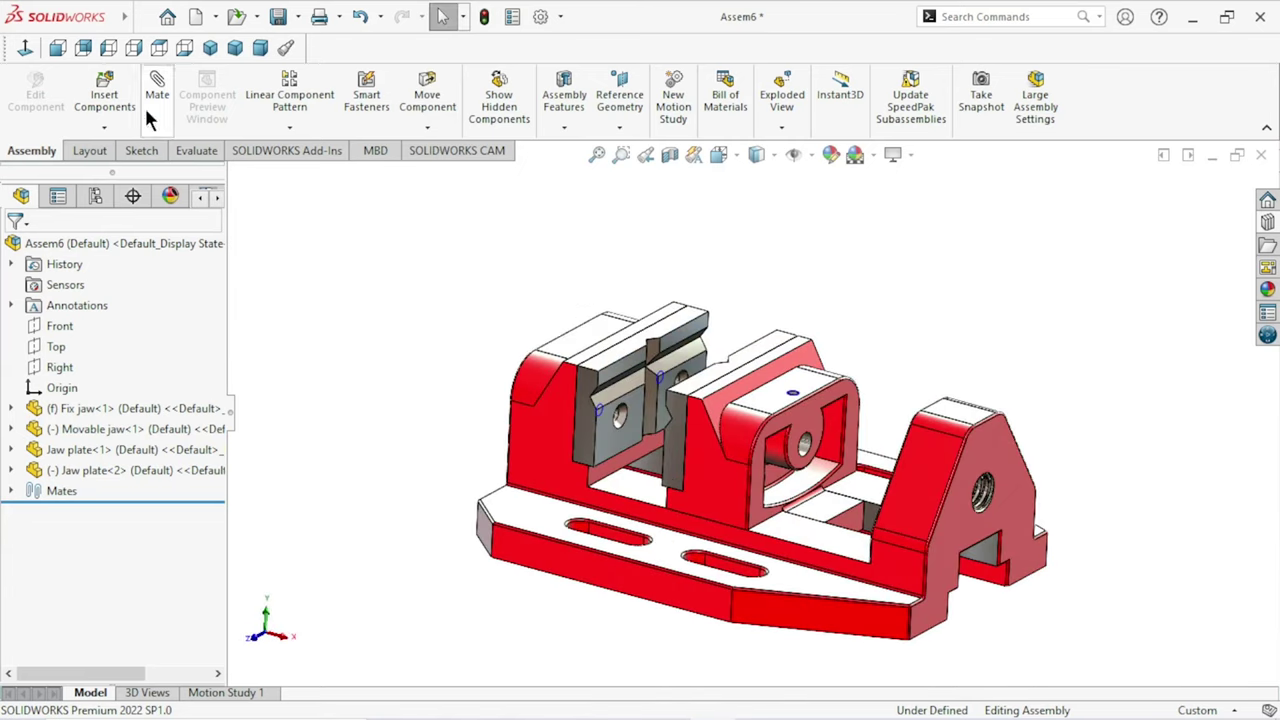
{"action": "left_click", "coordinate": [208, 50]}
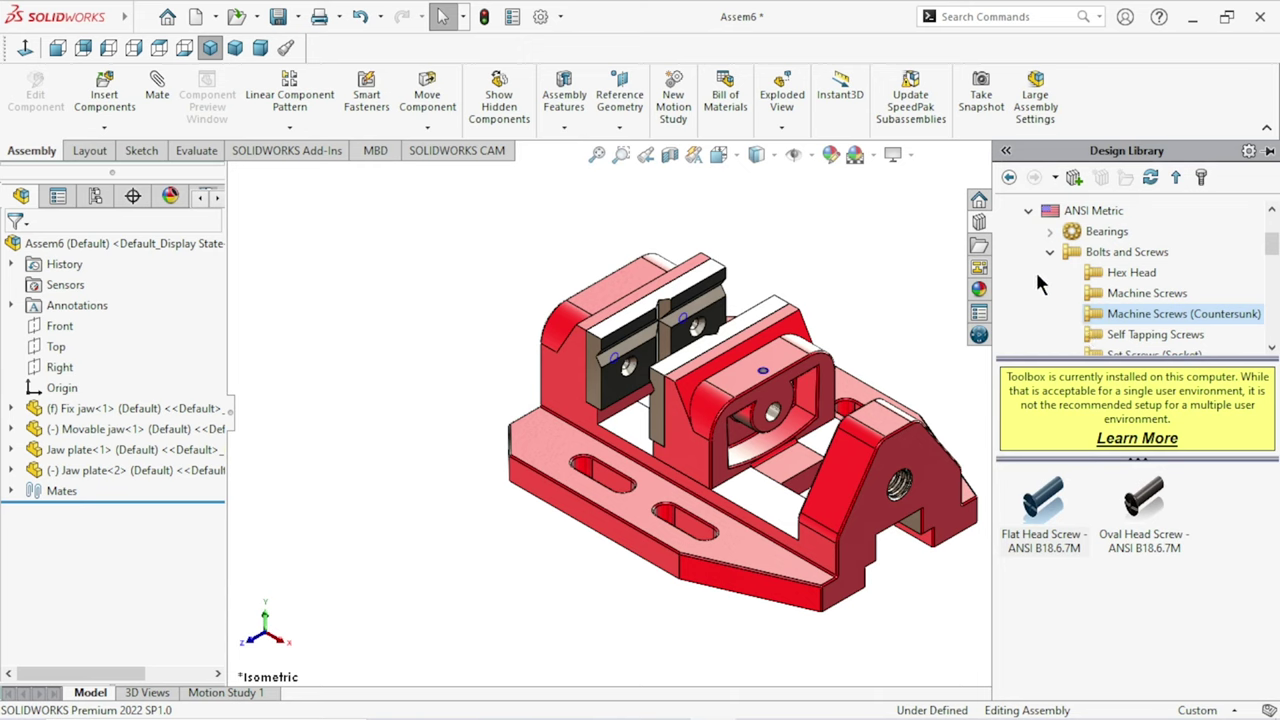
Step: Browse Toolbox > ANSI Metric > Bolts and Screws > Machine Screws (Countersunk) and drag in a Flat Head Screw
{"action": "left_click", "coordinate": [1008, 178]}
{"action": "left_click", "coordinate": [1008, 178]}
{"action": "left_click", "coordinate": [1008, 178]}
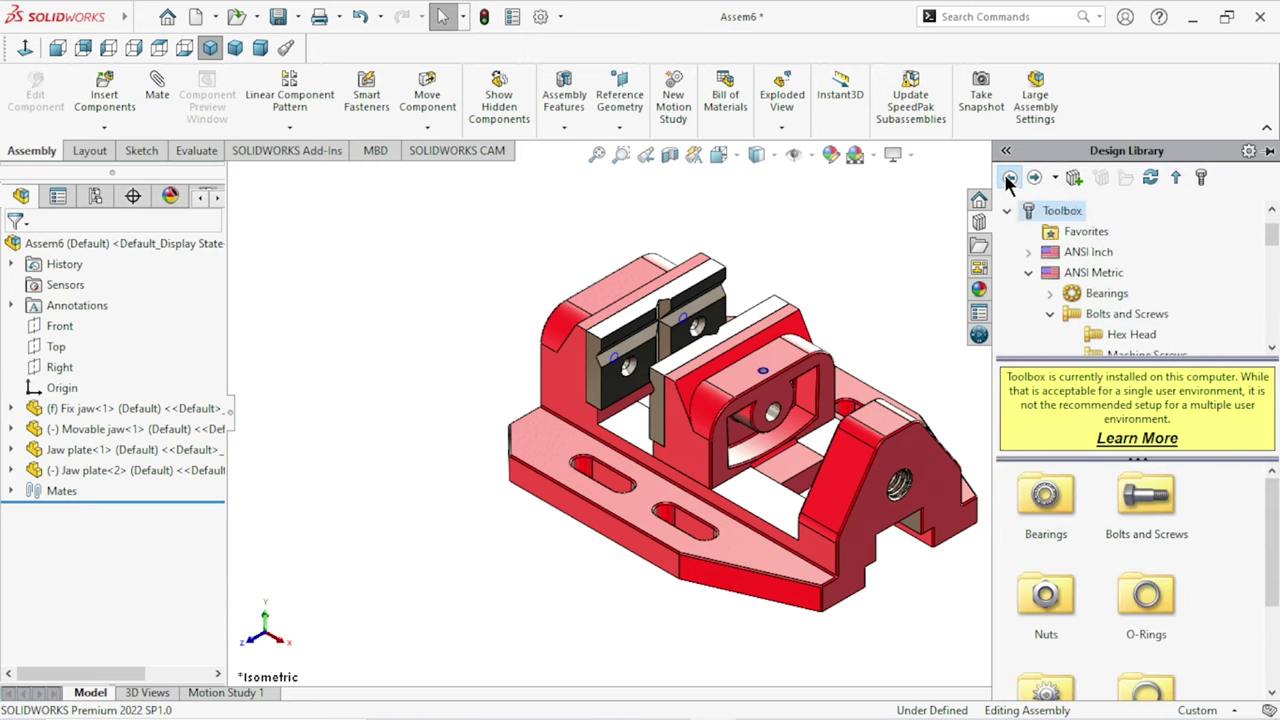
{"action": "left_click", "coordinate": [1008, 178]}
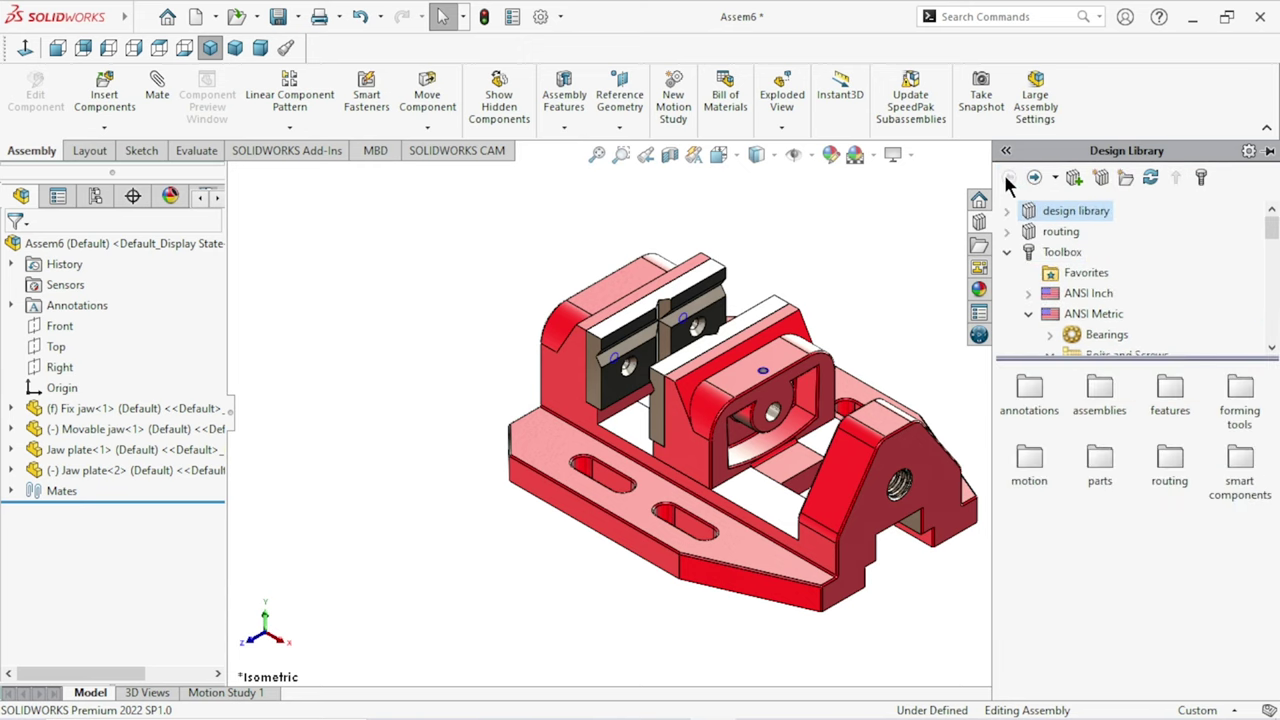
{"action": "left_click", "coordinate": [1078, 256]}
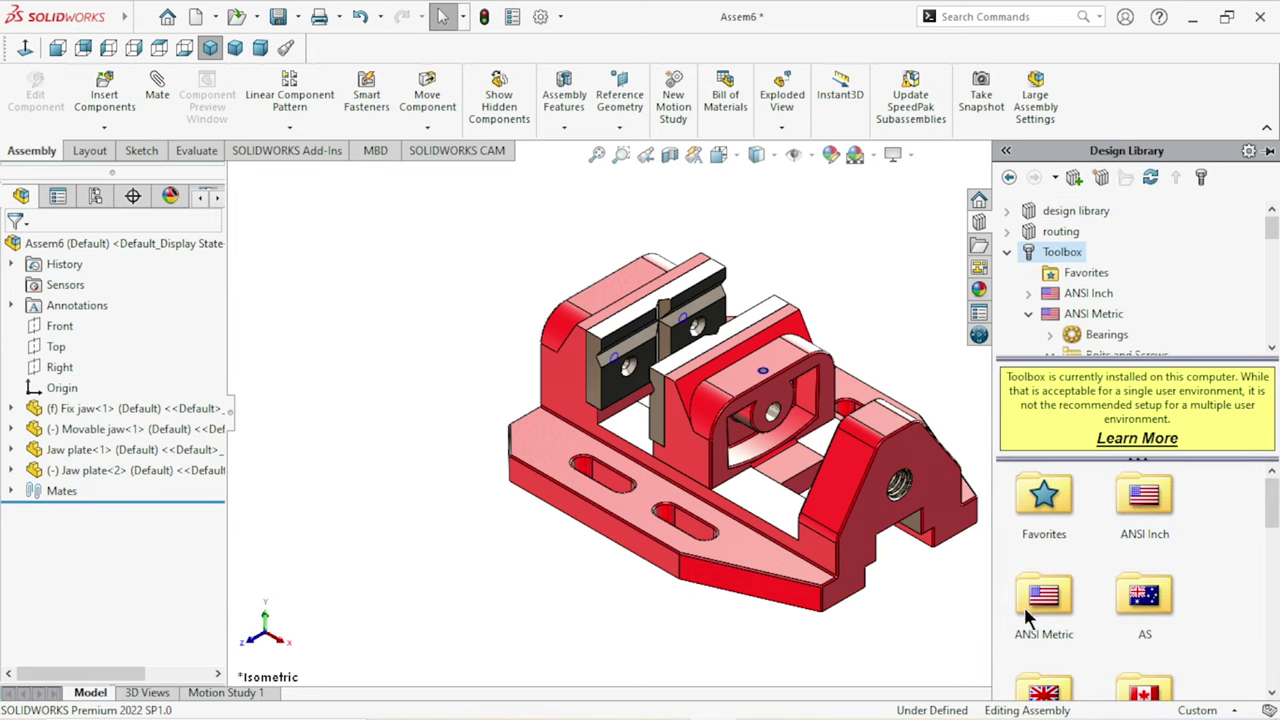
{"action": "double_click", "coordinate": [1040, 600]}
{"action": "mouse_move", "coordinate": [1270, 540]}
{"action": "mouse_move", "coordinate": [1274, 550]}
{"action": "left_mouse_down"}
{"action": "mouse_move", "coordinate": [1275, 632]}
{"action": "mouse_move", "coordinate": [1272, 530]}
{"action": "left_mouse_up"}
{"action": "double_click", "coordinate": [1140, 518]}
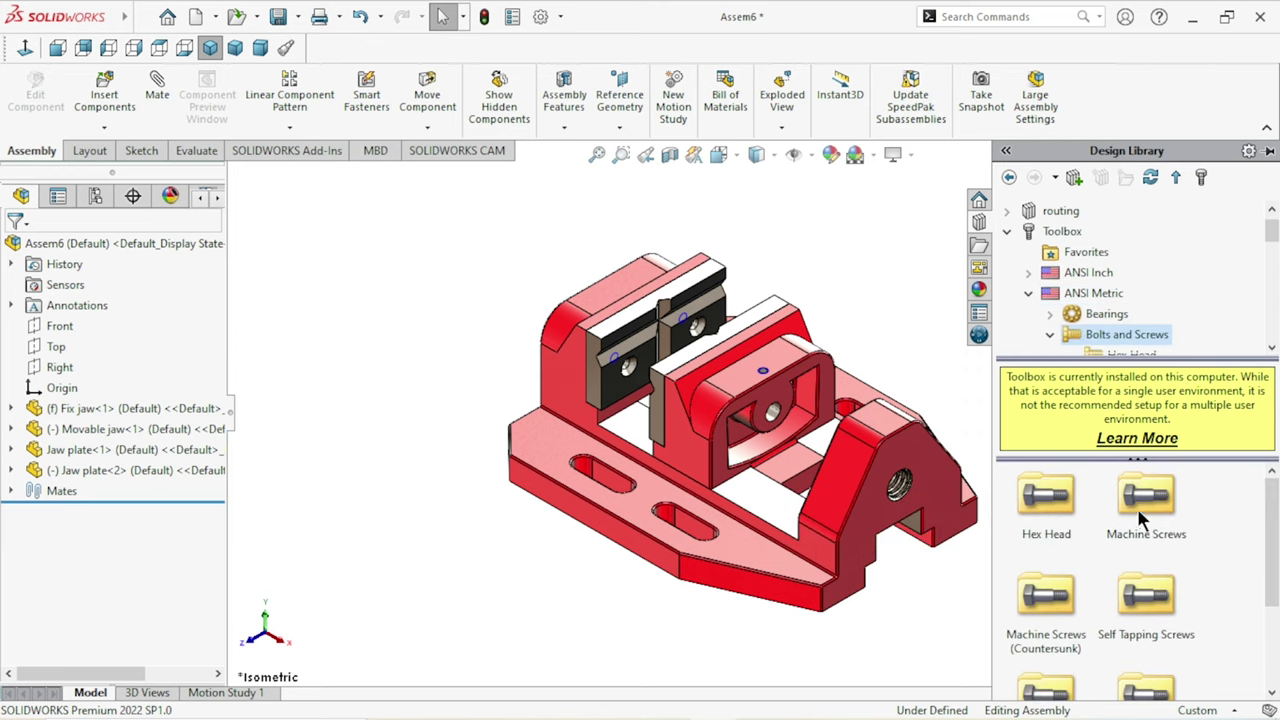
{"action": "left_click_drag", "start_coordinate": [1270, 540], "coordinate": [1274, 565]}
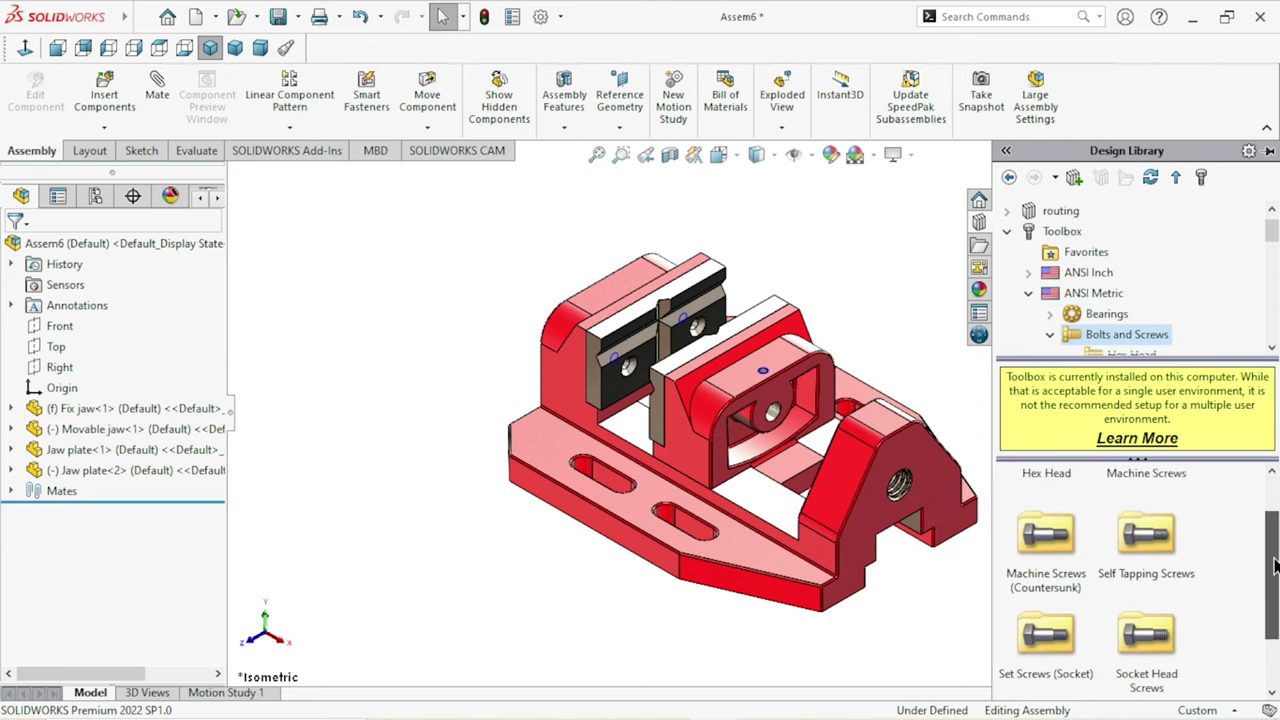
{"action": "double_click", "coordinate": [1038, 552]}
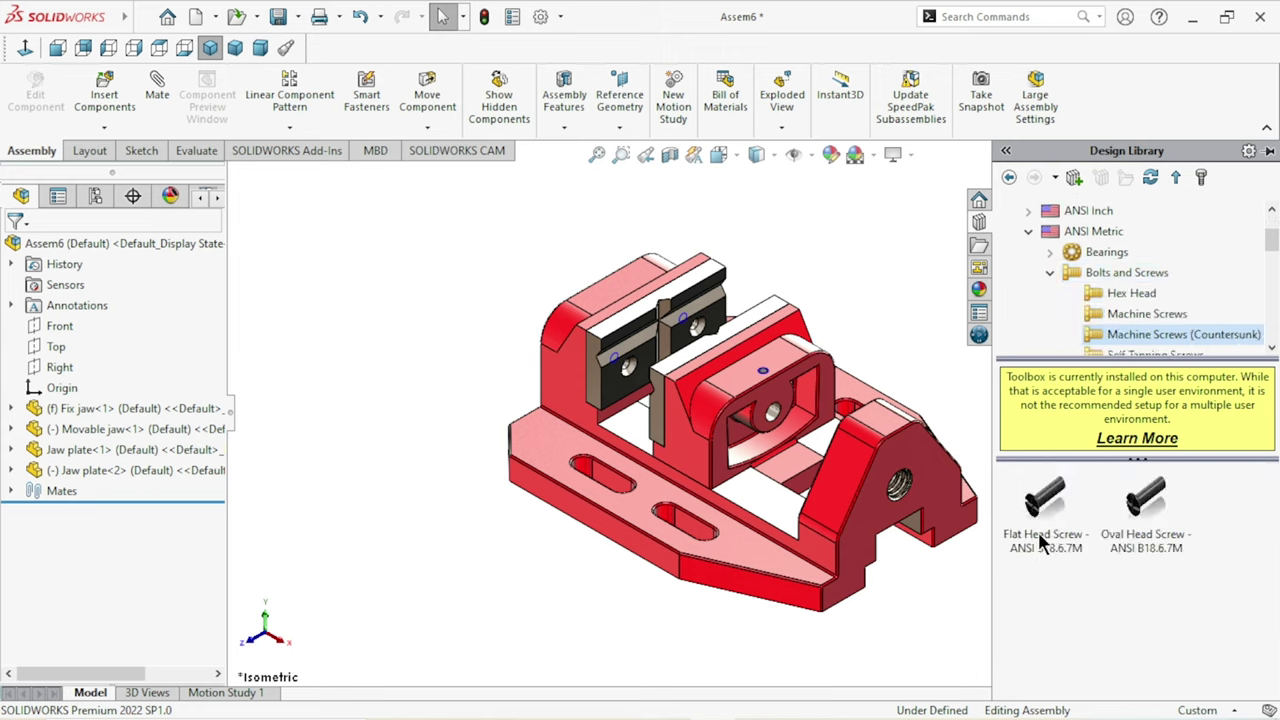
{"action": "left_click_drag", "start_coordinate": [1035, 510], "coordinate": [950, 617]}
{"action": "left_click_drag", "start_coordinate": [683, 465], "coordinate": [630, 368]}
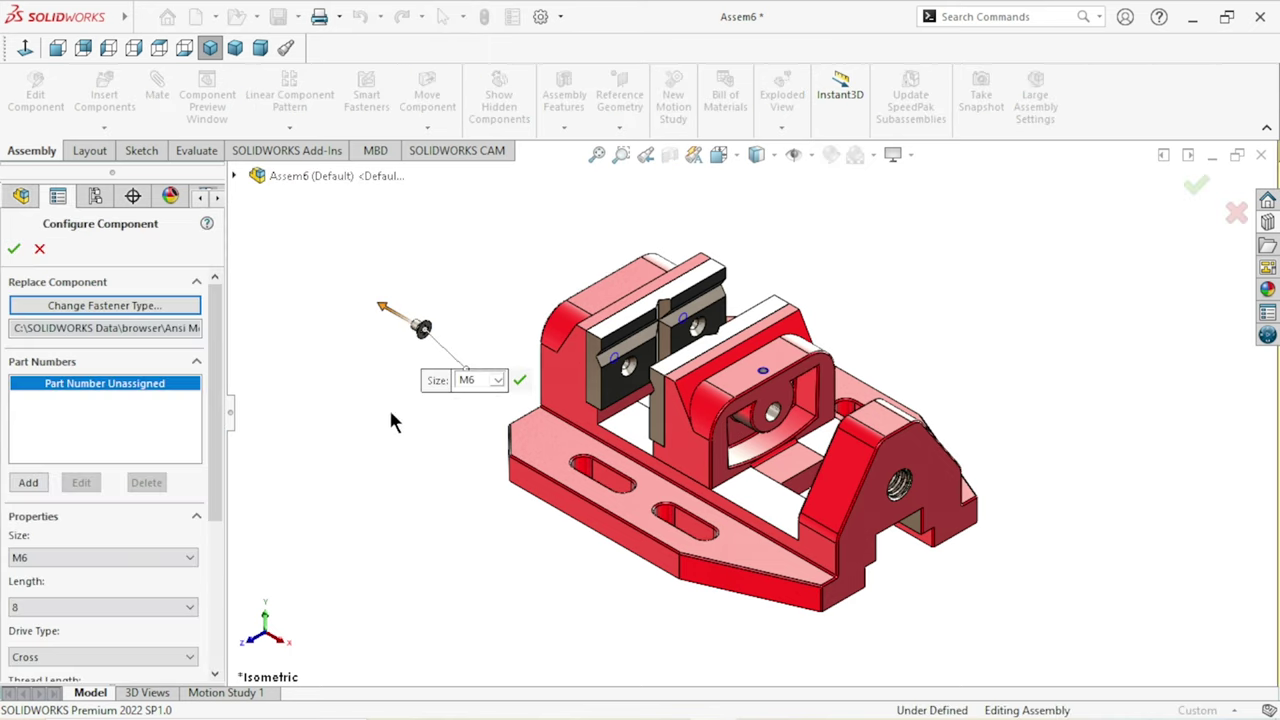
Step: Configure the Toolbox flat head screw as M6 × 20 with slotted drive and cosmetic threads
{"action": "scroll", "coordinate": [223, 420], "scroll_direction": "down", "scroll_amount": 2}
{"action": "scroll", "coordinate": [223, 415], "scroll_direction": "down", "scroll_amount": 2}
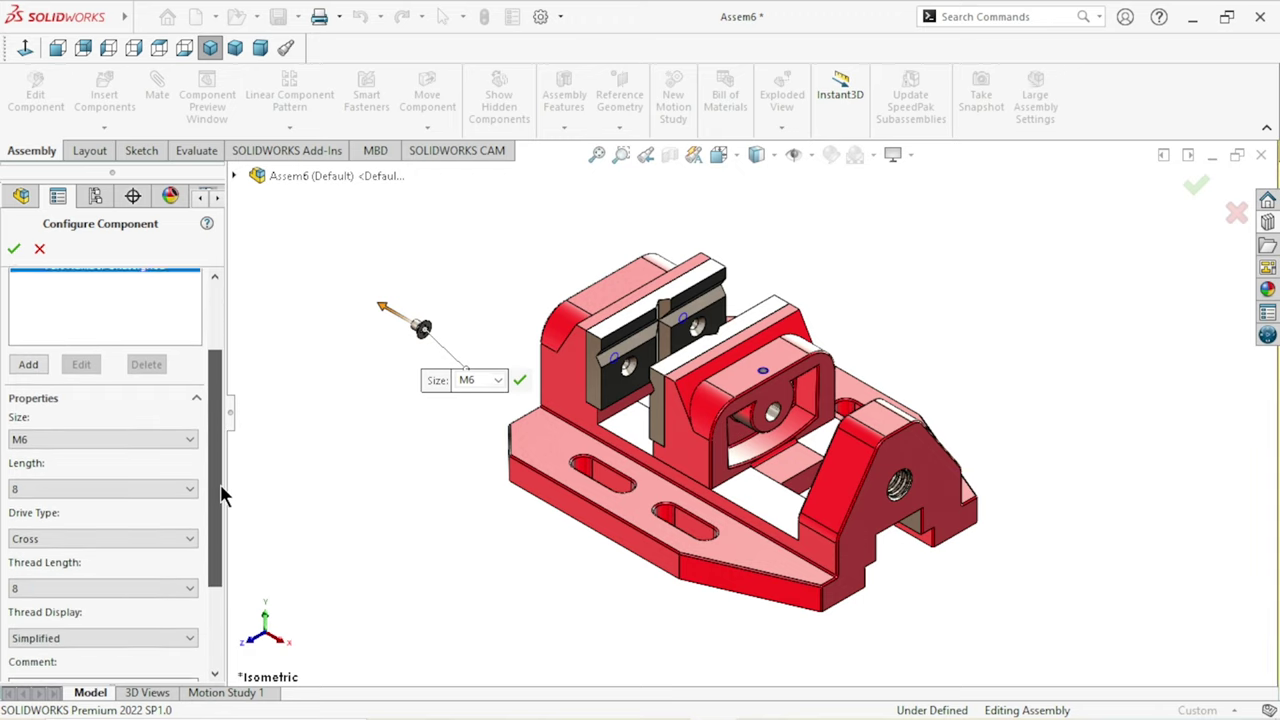
{"action": "scroll", "coordinate": [190, 460], "scroll_direction": "down", "scroll_amount": 1}
{"action": "left_click", "coordinate": [188, 396]}
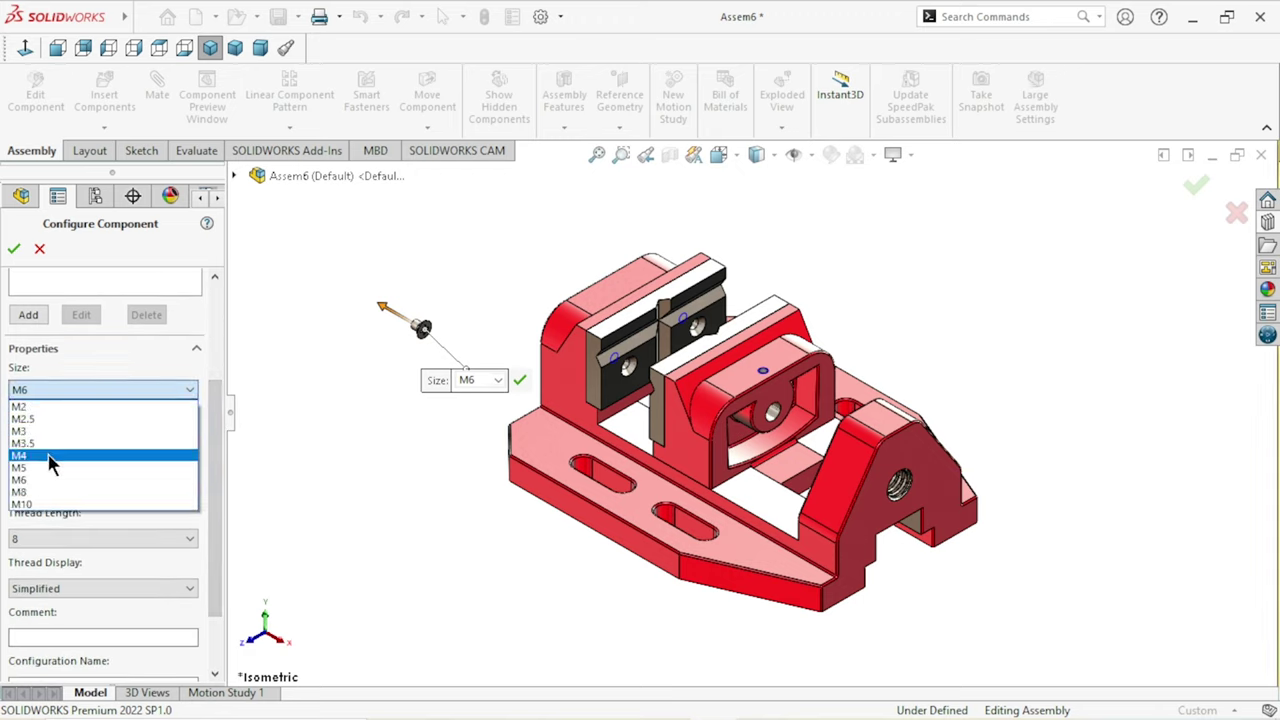
{"action": "left_click", "coordinate": [35, 481]}
{"action": "left_click", "coordinate": [89, 445]}
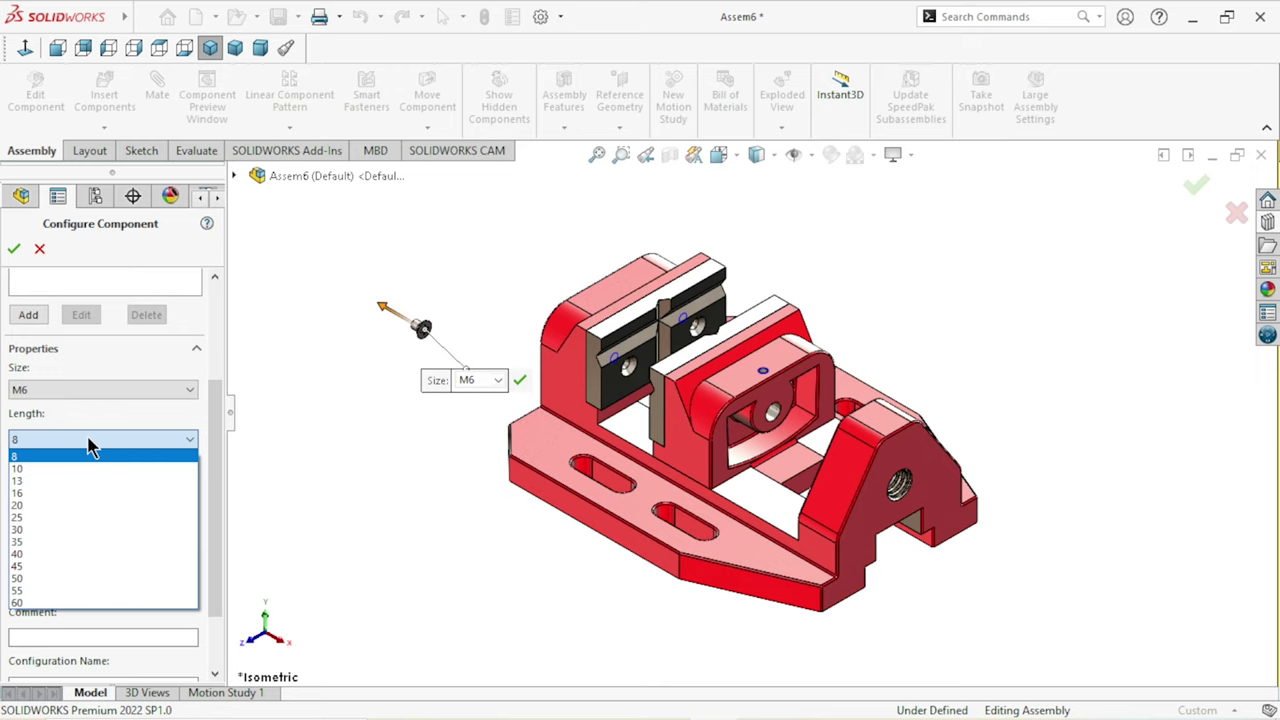
{"action": "left_click", "coordinate": [43, 506]}
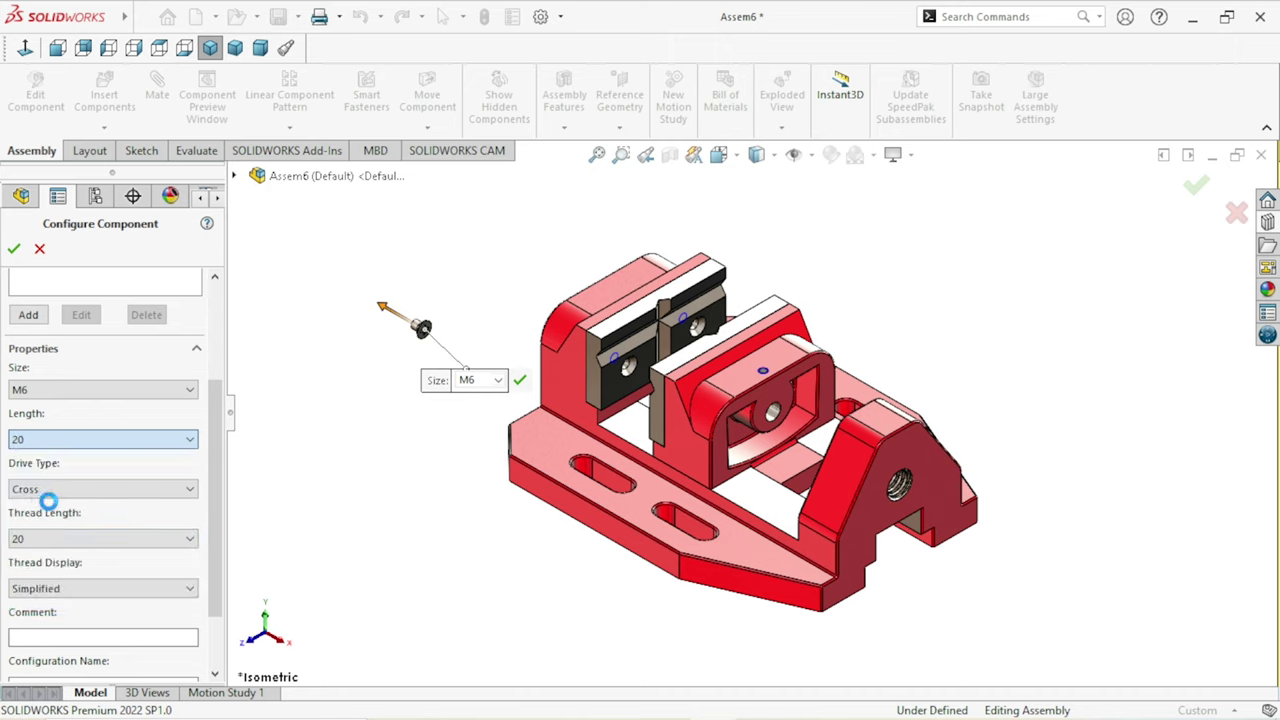
{"action": "left_click", "coordinate": [160, 489]}
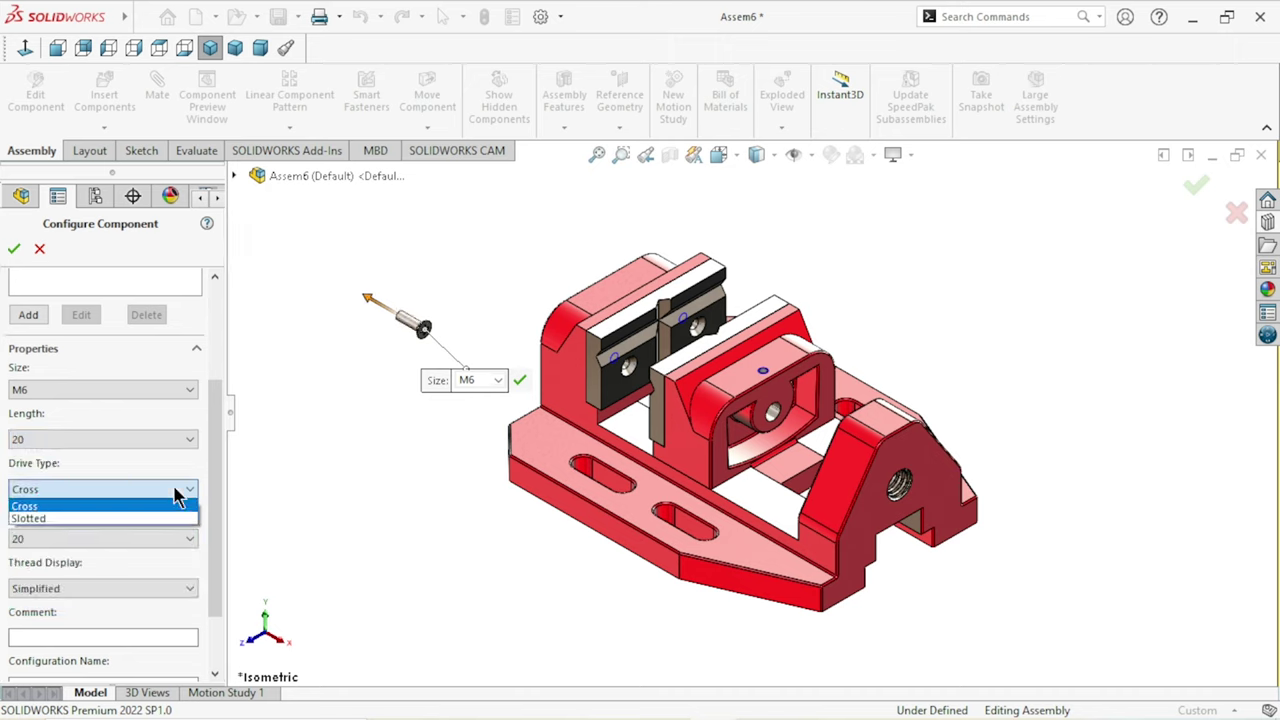
{"action": "left_click", "coordinate": [121, 516]}
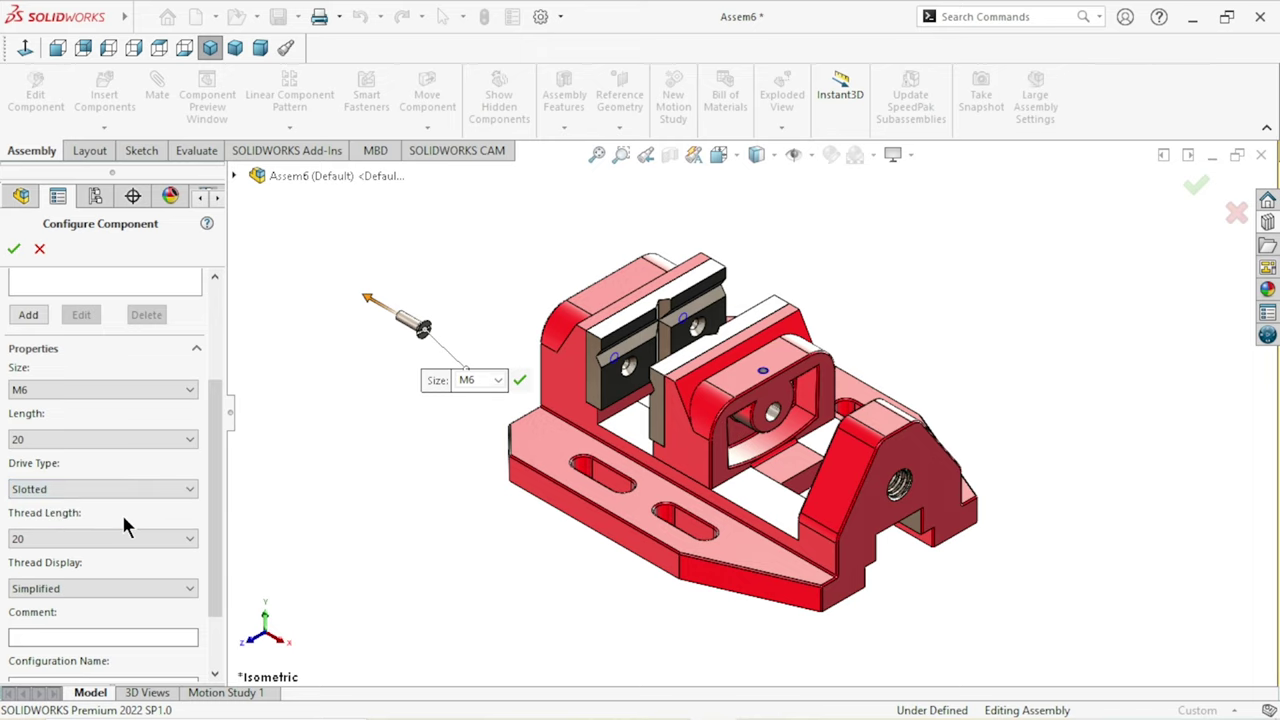
{"action": "left_click", "coordinate": [126, 590]}
{"action": "left_click", "coordinate": [84, 617]}
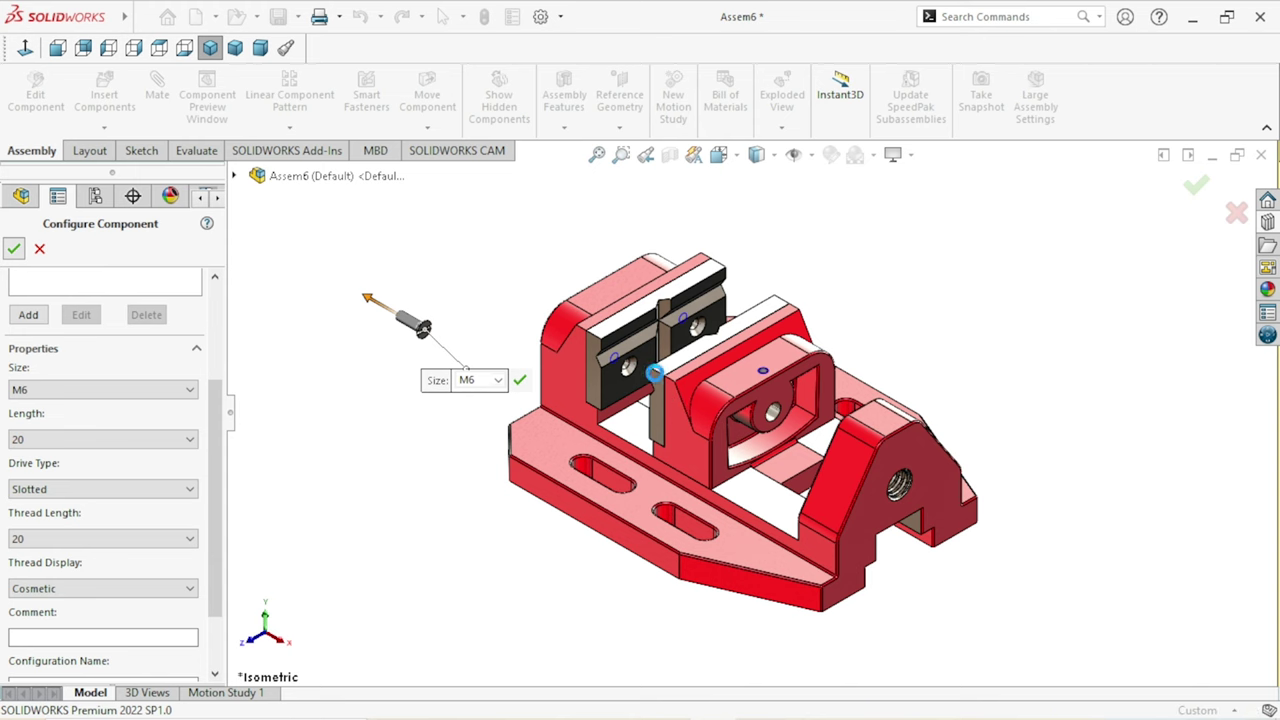
{"action": "key", "text": "Return"}
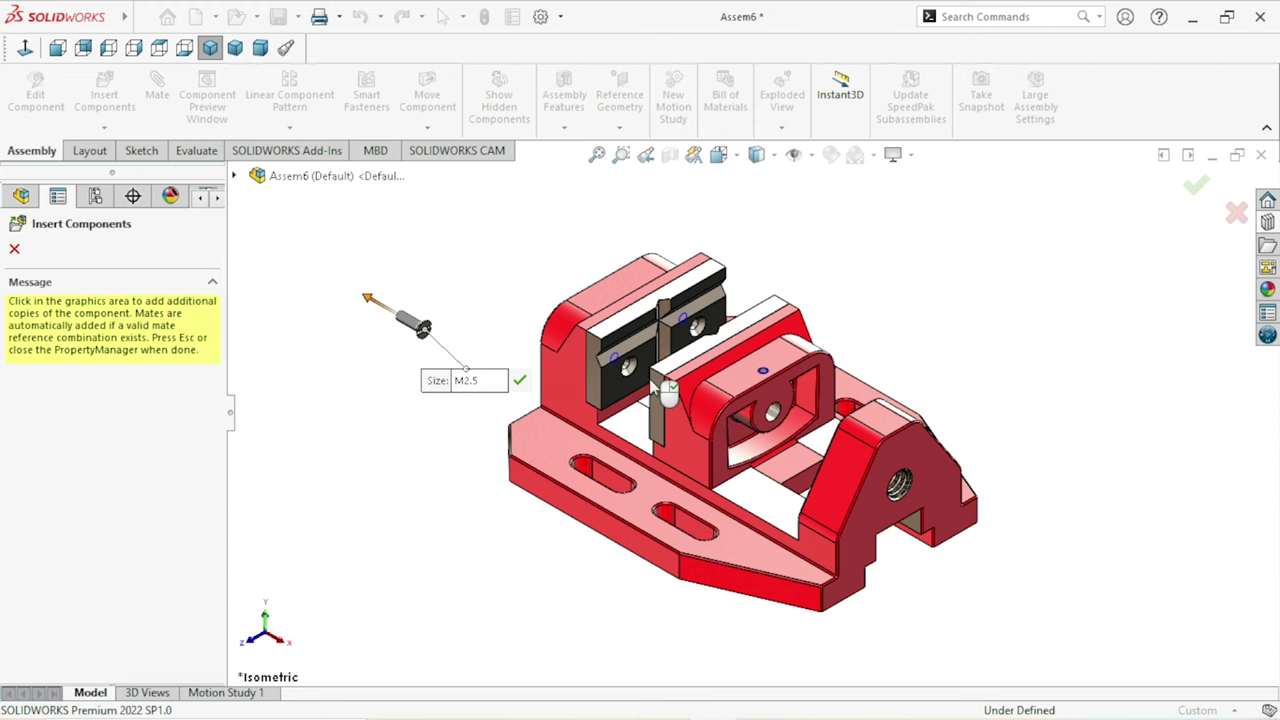
Step: Drop flat head screw copies into the jaw plate holes, then stop inserting screws
{"action": "scroll", "coordinate": [650, 390], "scroll_direction": "down", "scroll_amount": 5}
{"action": "scroll", "coordinate": [648, 389], "scroll_direction": "down", "scroll_amount": 5}
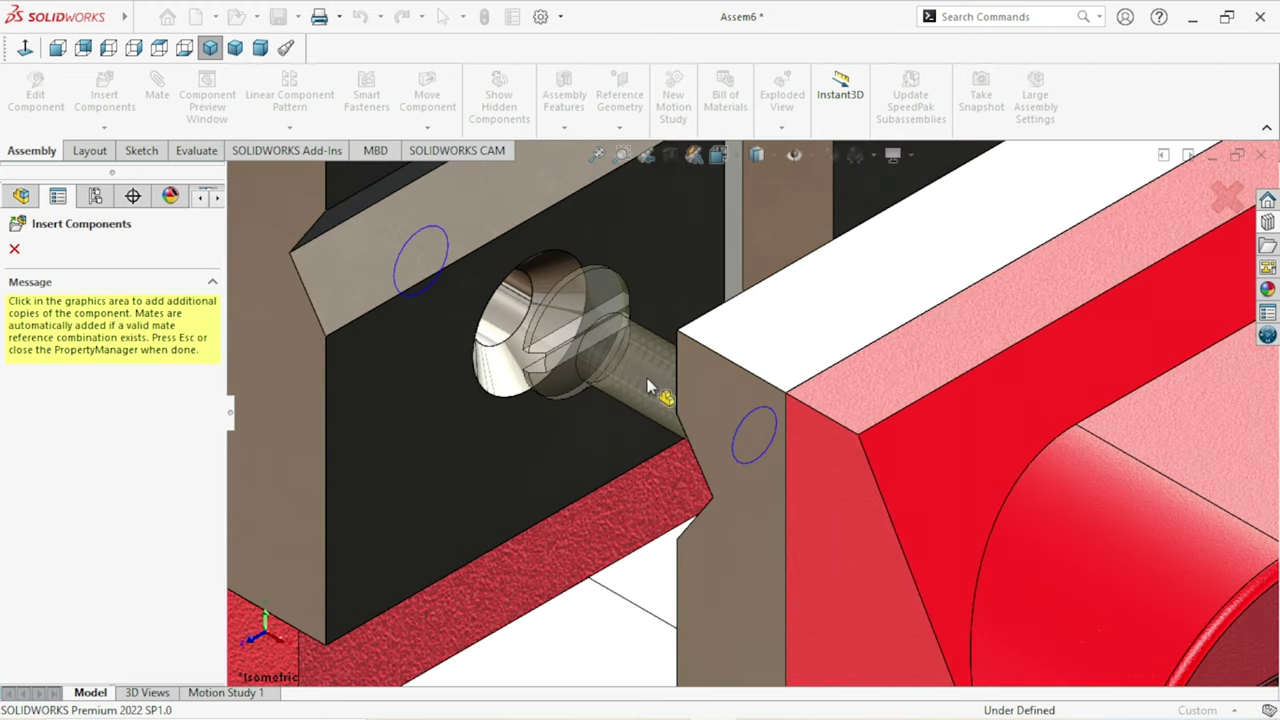
{"action": "left_click", "coordinate": [535, 290]}
{"action": "left_click", "coordinate": [562, 322]}
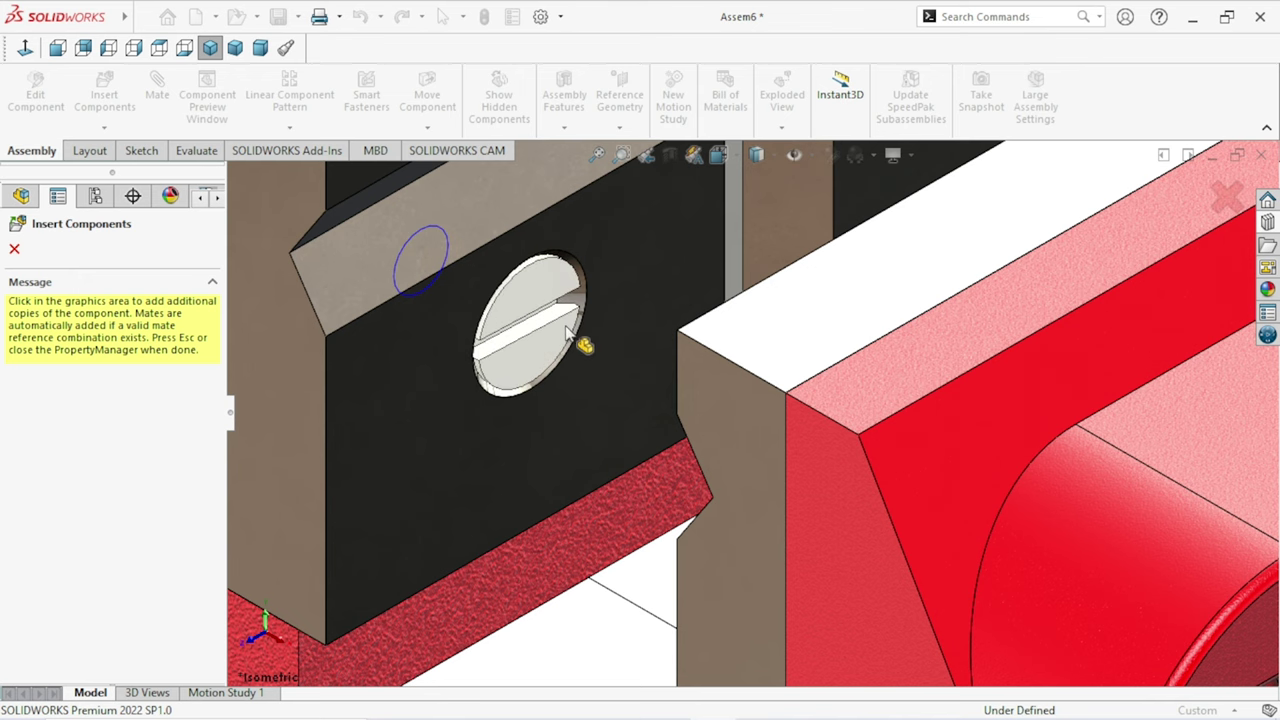
{"action": "scroll", "coordinate": [620, 375], "scroll_direction": "up", "scroll_amount": 5}
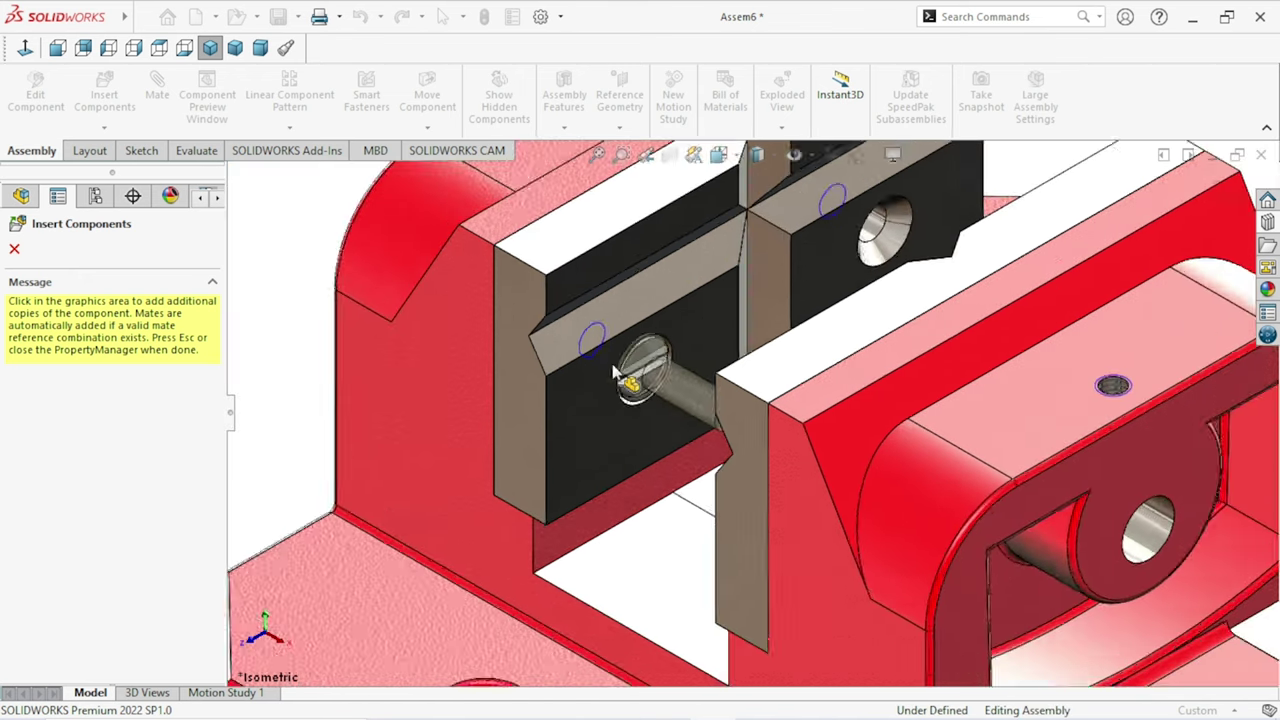
{"action": "scroll", "coordinate": [626, 377], "scroll_direction": "down", "scroll_amount": 2}
{"action": "scroll", "coordinate": [886, 286], "scroll_direction": "down", "scroll_amount": 5}
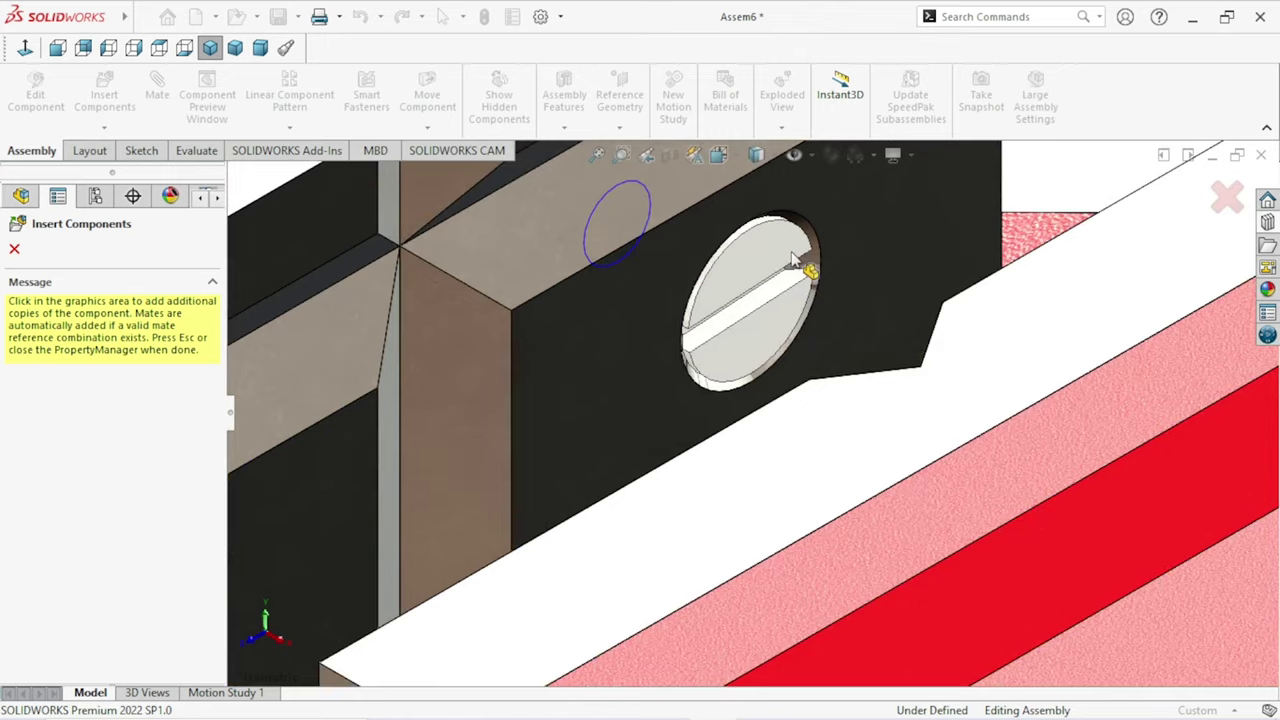
{"action": "left_click", "coordinate": [790, 262]}
{"action": "scroll", "coordinate": [790, 262], "scroll_direction": "up", "scroll_amount": 5}
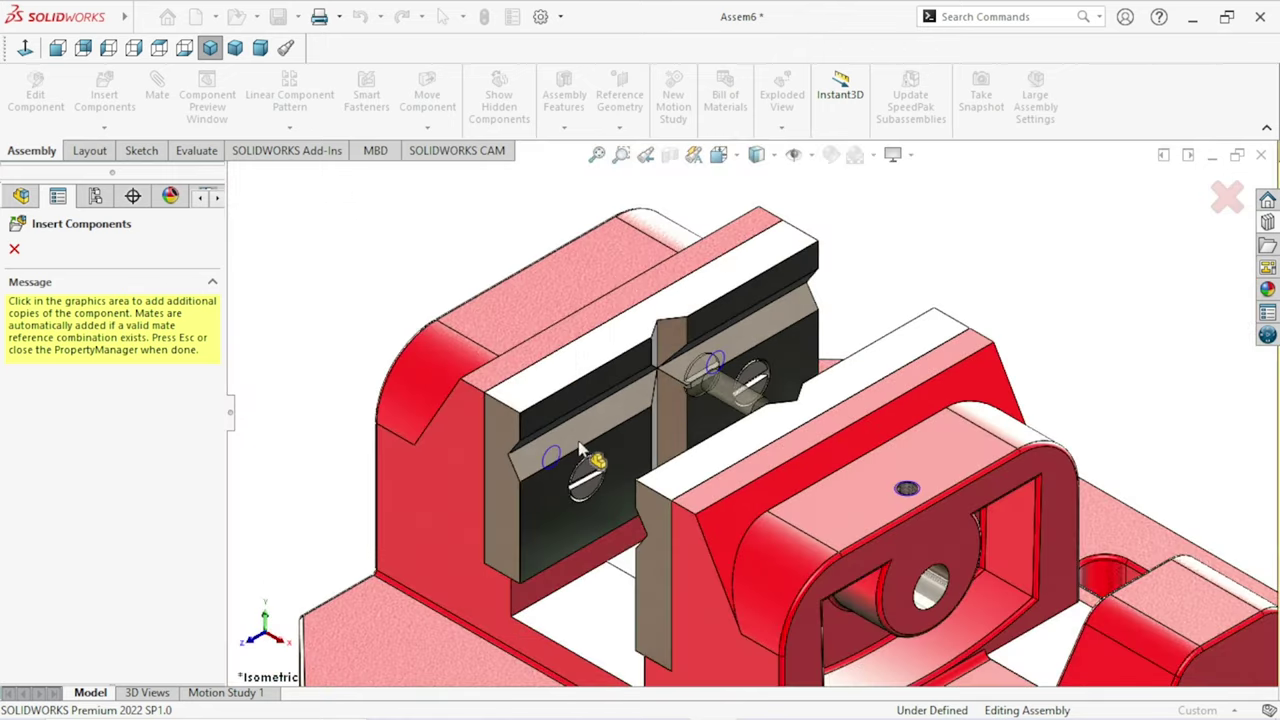
{"action": "mouse_move", "coordinate": [571, 371]}
{"action": "middle_mouse_down"}
{"action": "mouse_move", "coordinate": [668, 440]}
{"action": "mouse_move", "coordinate": [666, 466]}
{"action": "middle_mouse_up"}
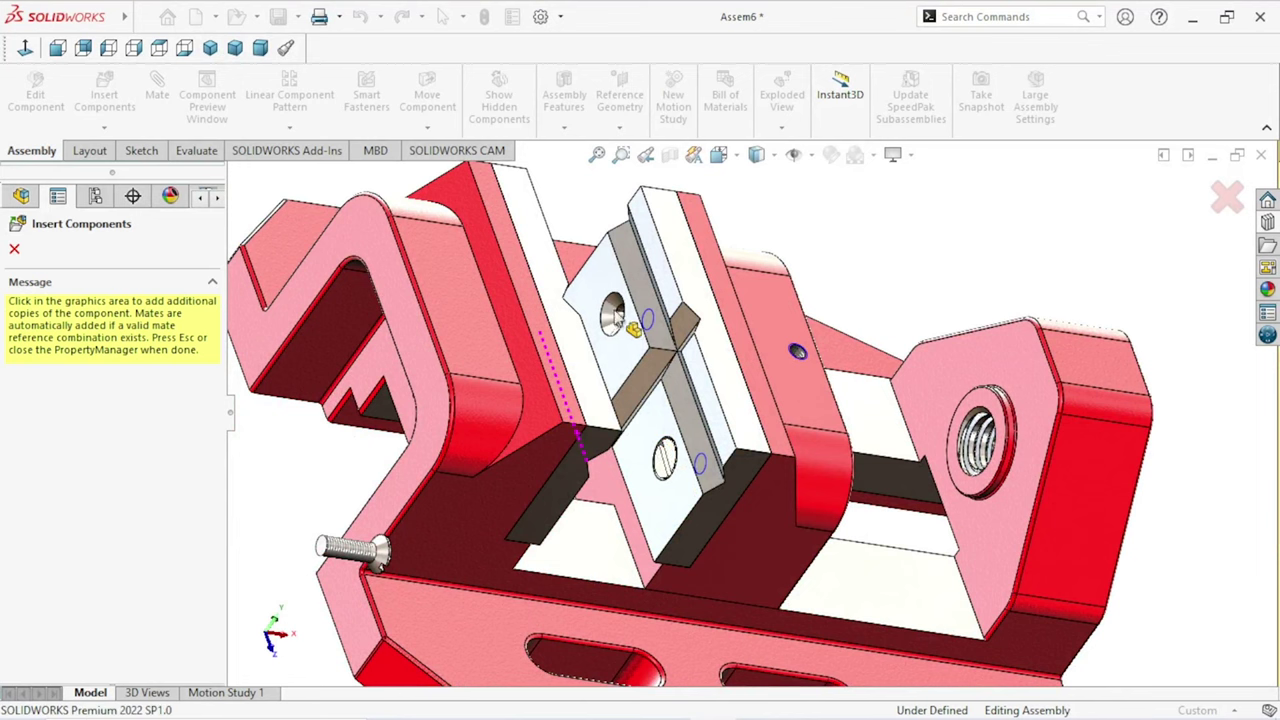
{"action": "left_click", "coordinate": [14, 250]}
Step: Delete the loose flat head screw_am<1> instance from the assembly tree, confirming with Yes
{"action": "key", "text": "f"}
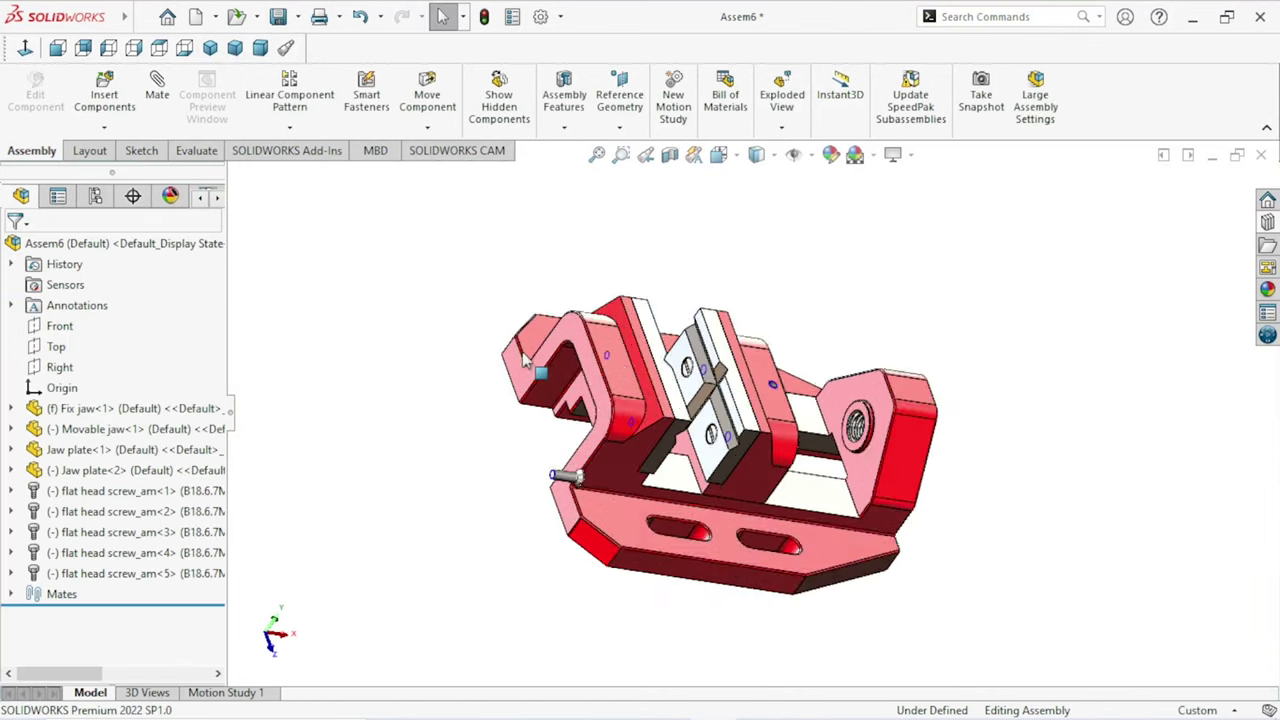
{"action": "mouse_move", "coordinate": [853, 312]}
{"action": "middle_mouse_down"}
{"action": "mouse_move", "coordinate": [717, 331]}
{"action": "mouse_move", "coordinate": [628, 490]}
{"action": "middle_mouse_up"}
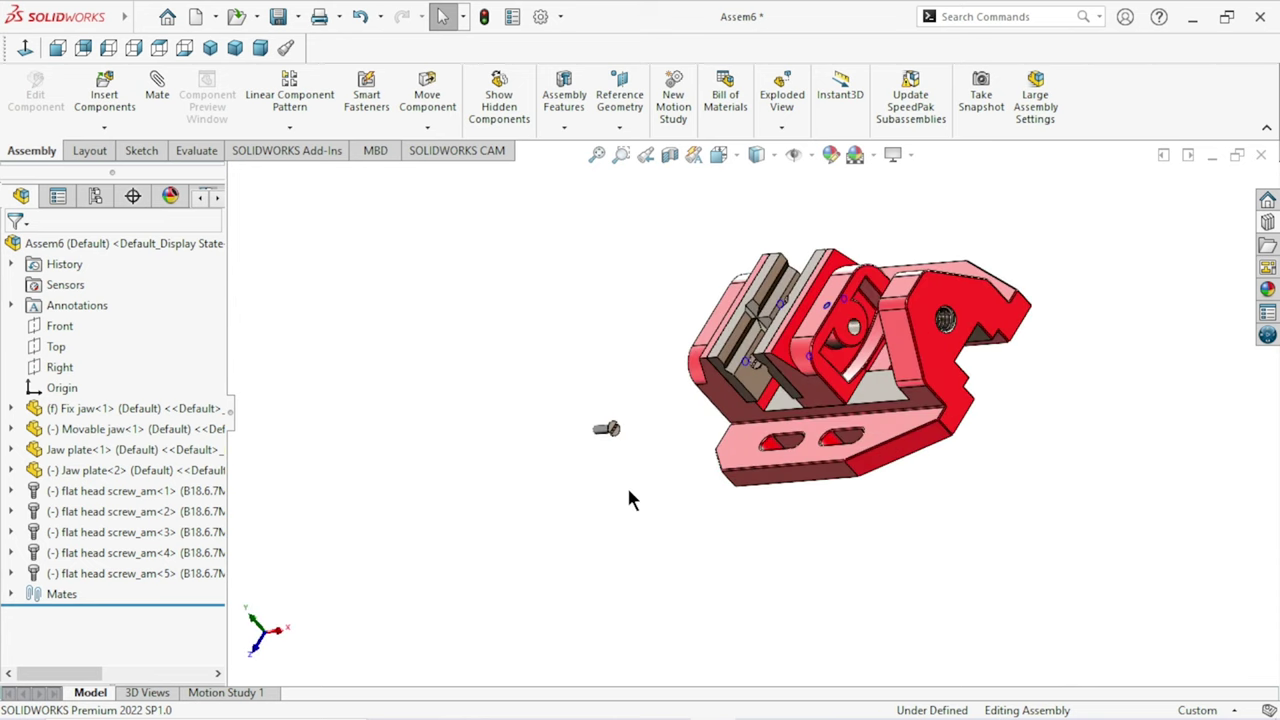
{"action": "scroll", "coordinate": [628, 490], "scroll_direction": "down", "scroll_amount": 5}
{"action": "scroll", "coordinate": [660, 265], "scroll_direction": "down", "scroll_amount": 3}
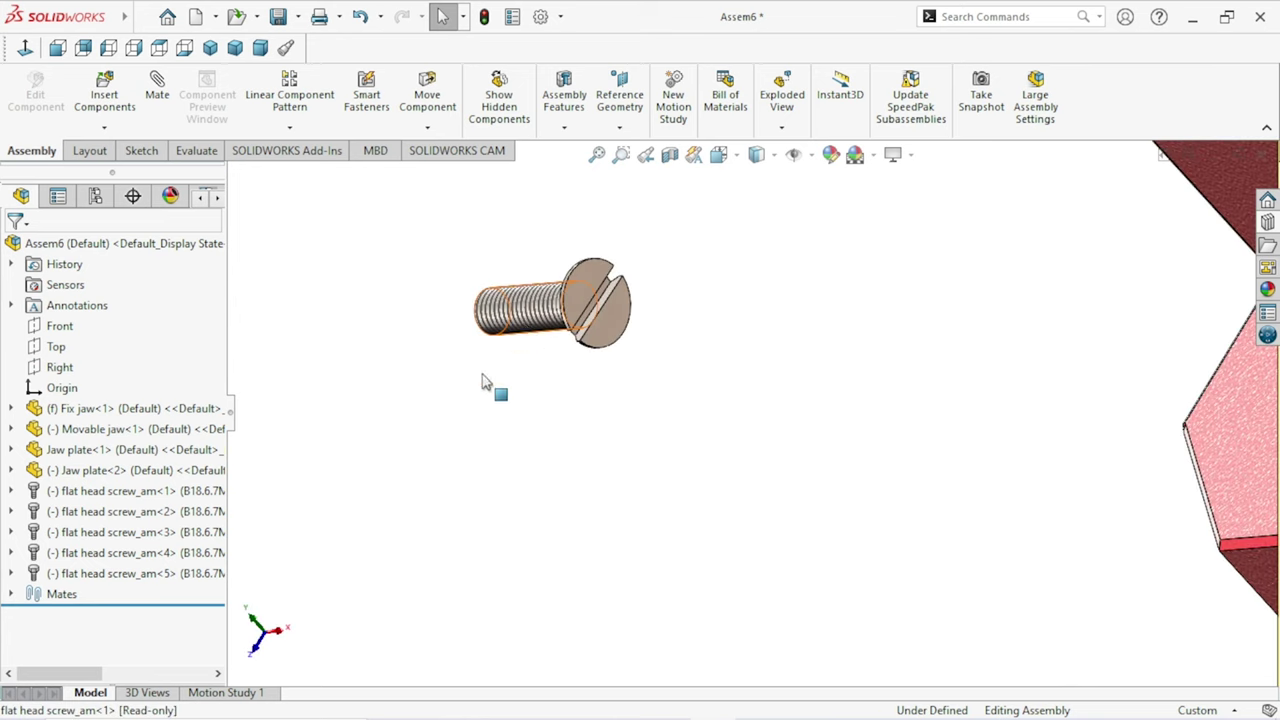
{"action": "left_click", "coordinate": [515, 325]}
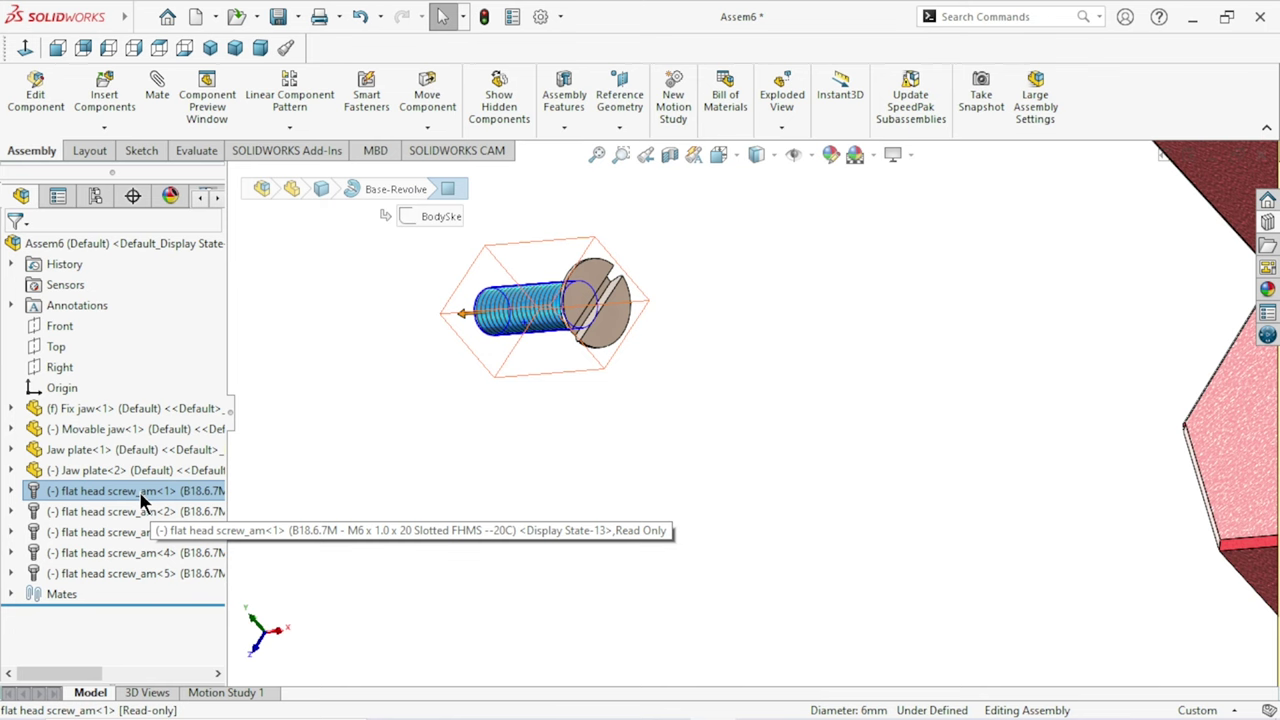
{"action": "right_click", "coordinate": [139, 491]}
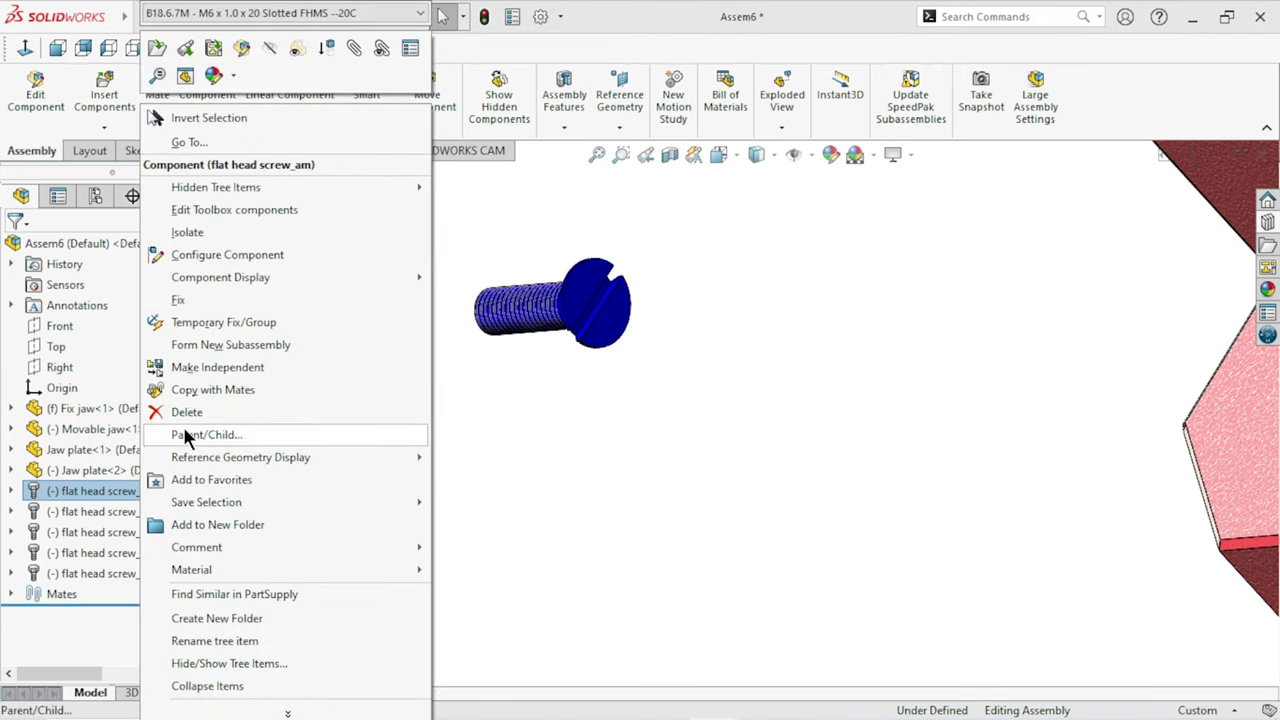
{"action": "left_click", "coordinate": [183, 430]}
{"action": "left_click", "coordinate": [778, 257]}
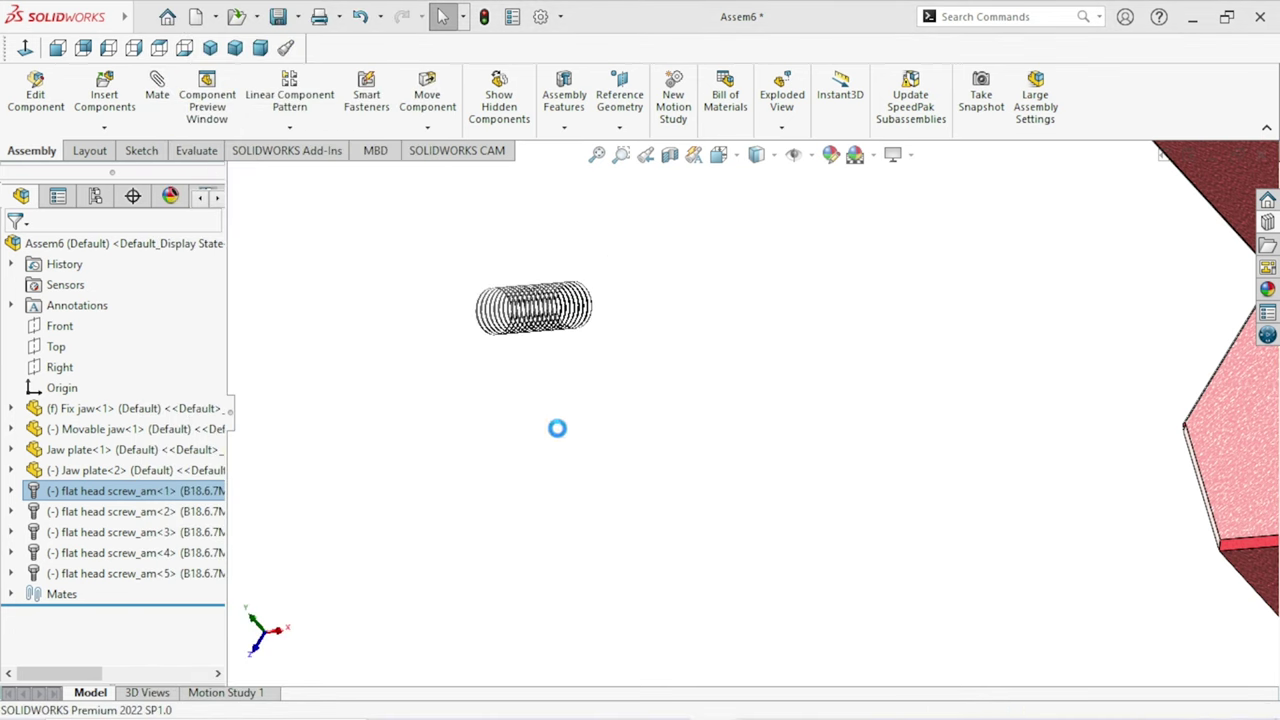
{"action": "scroll", "coordinate": [717, 440], "scroll_direction": "up", "scroll_amount": 5}
{"action": "mouse_move", "coordinate": [717, 440]}
{"action": "middle_mouse_down"}
{"action": "mouse_move", "coordinate": [1016, 416]}
{"action": "mouse_move", "coordinate": [875, 372]}
{"action": "middle_mouse_up"}
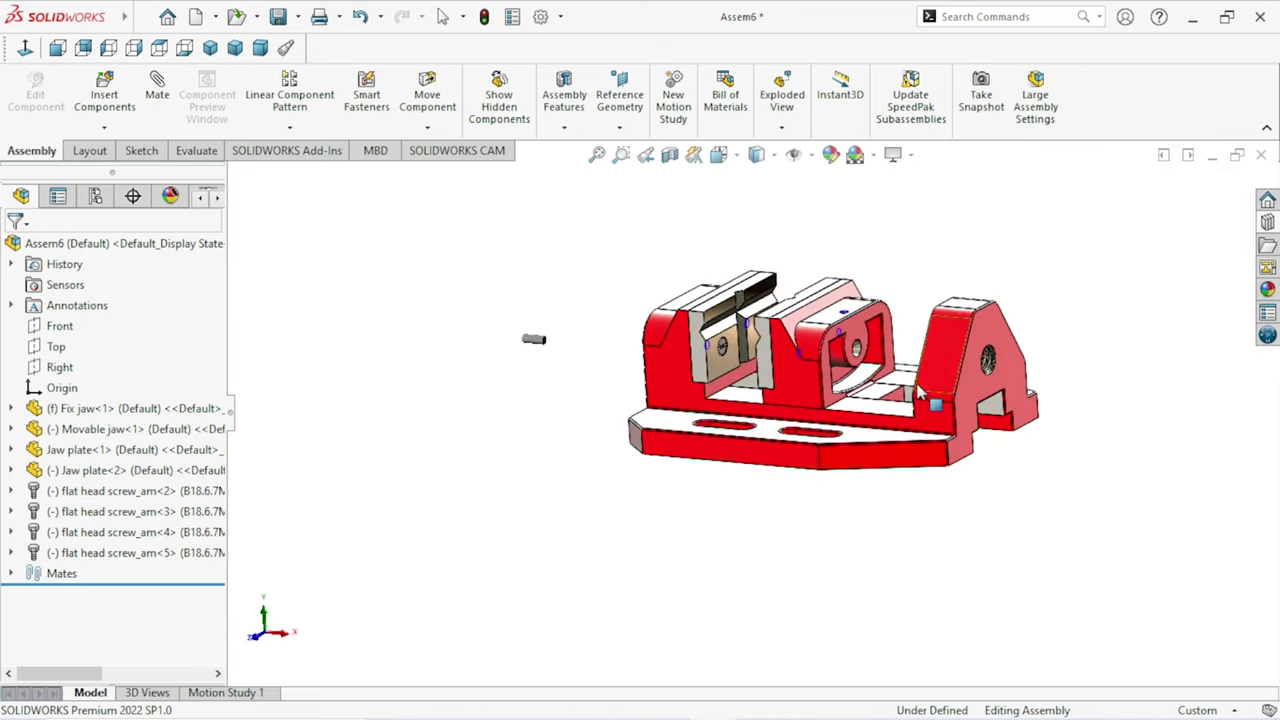
Step: Make the fixed jaw transparent and orbit to see the screws inside it
{"action": "key", "text": "f"}
{"action": "scroll", "coordinate": [872, 238], "scroll_direction": "up", "scroll_amount": 3}
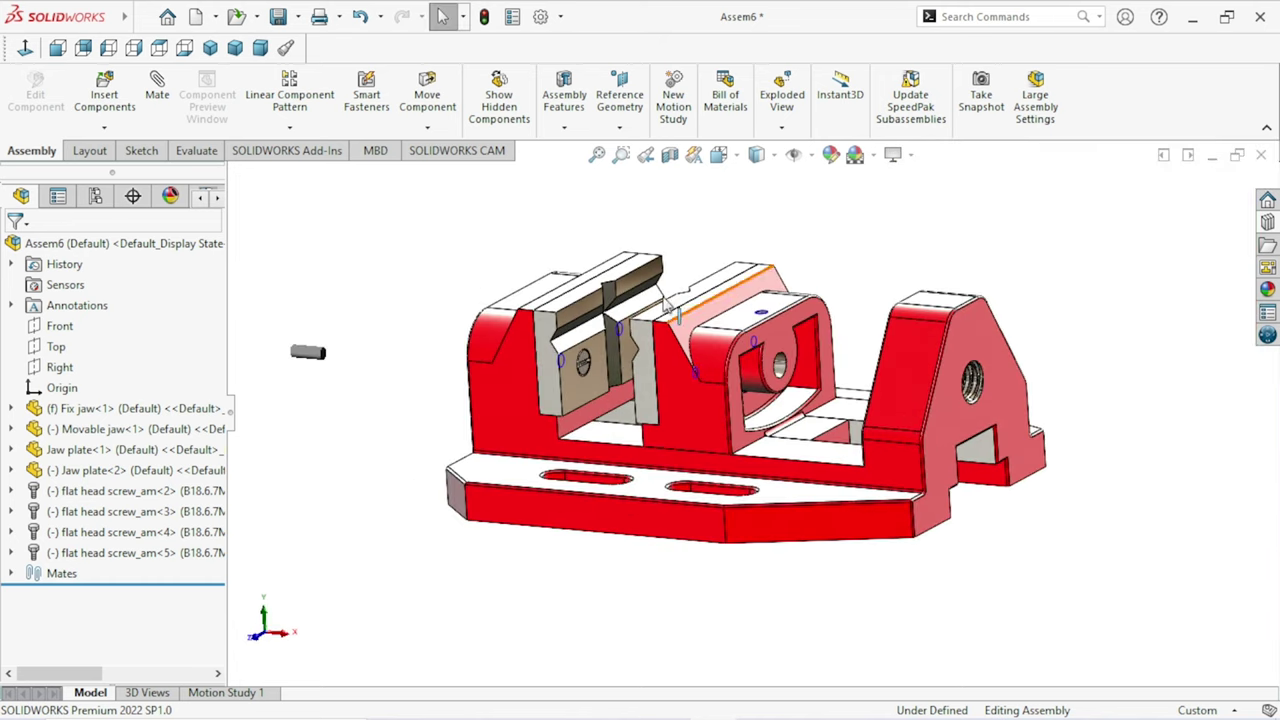
{"action": "left_click", "coordinate": [494, 377]}
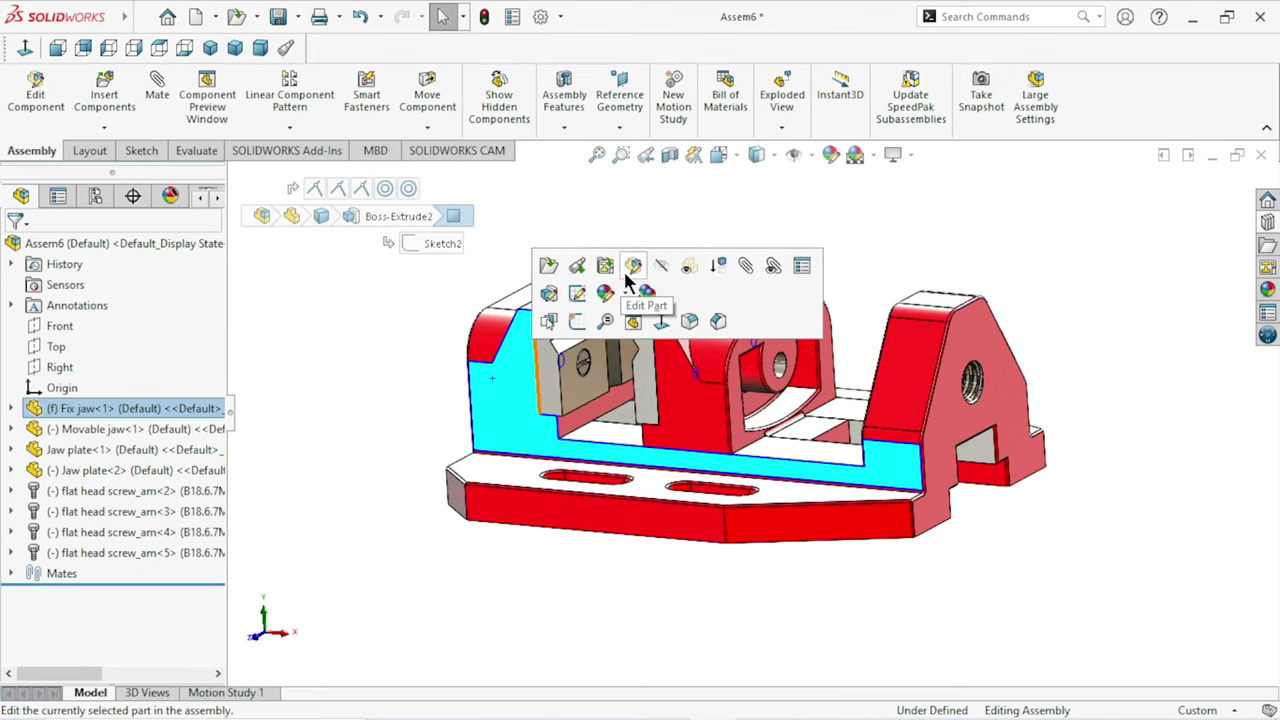
{"action": "left_click", "coordinate": [689, 266]}
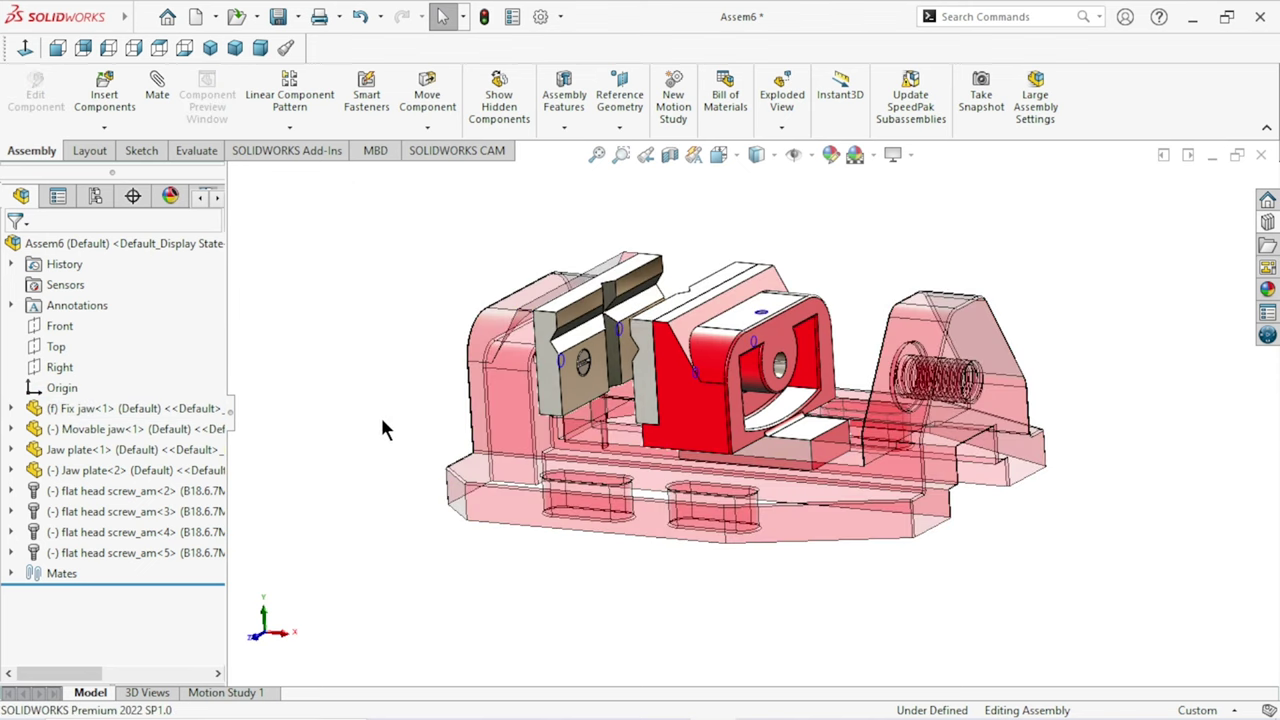
{"action": "middle_click_drag", "start_coordinate": [382, 428], "coordinate": [448, 400]}
{"action": "scroll", "coordinate": [657, 408], "scroll_direction": "down", "scroll_amount": 5}
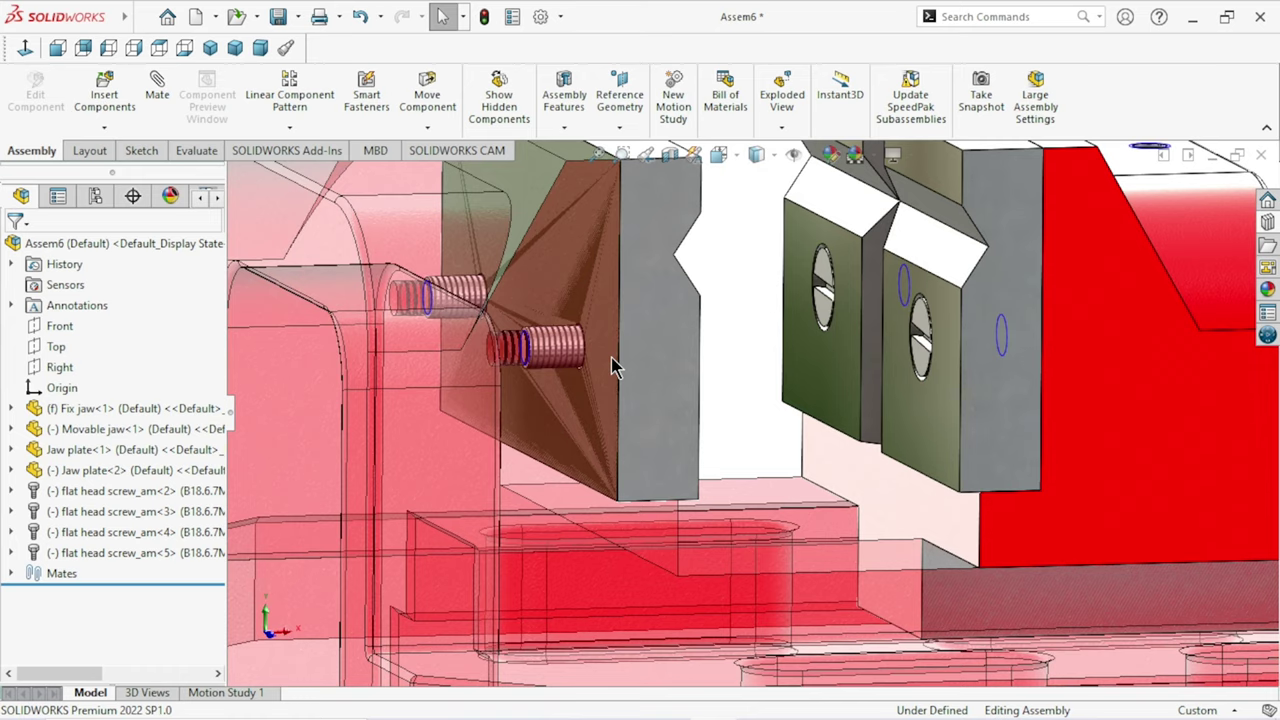
{"action": "scroll", "coordinate": [611, 357], "scroll_direction": "down", "scroll_amount": 3}
{"action": "middle_click_drag", "start_coordinate": [769, 306], "coordinate": [598, 376]}
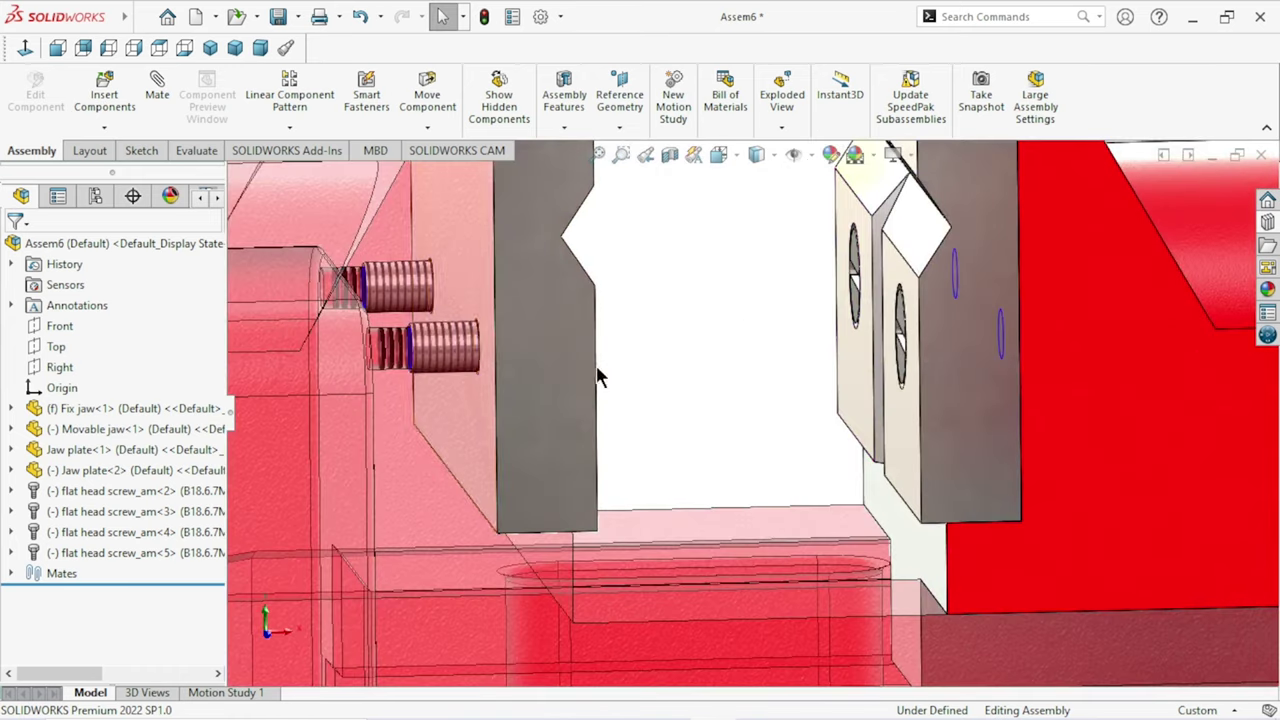
{"action": "scroll", "coordinate": [477, 372], "scroll_direction": "up", "scroll_amount": 2}
{"action": "scroll", "coordinate": [474, 372], "scroll_direction": "down", "scroll_amount": 1}
{"action": "scroll", "coordinate": [472, 370], "scroll_direction": "up", "scroll_amount": 3}
{"action": "scroll", "coordinate": [472, 370], "scroll_direction": "down", "scroll_amount": 1}
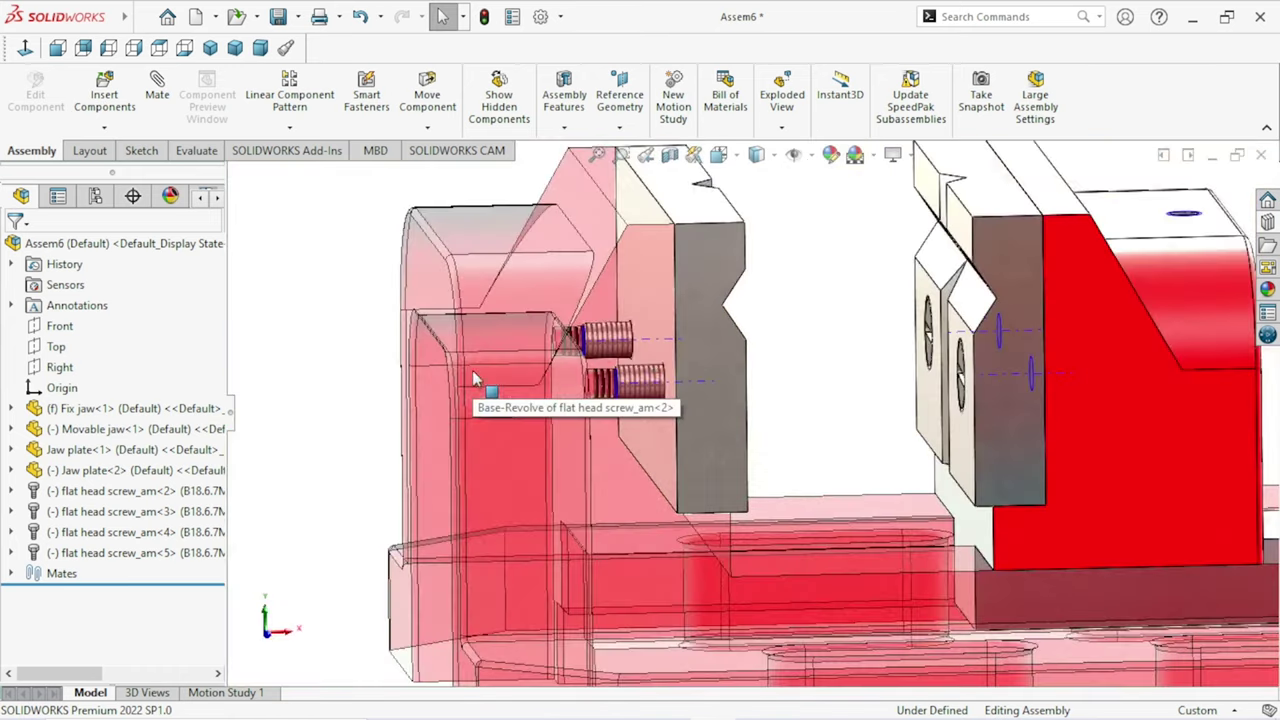
Step: Make the movable jaw transparent as well and inspect the screws within it
{"action": "left_click", "coordinate": [1106, 404]}
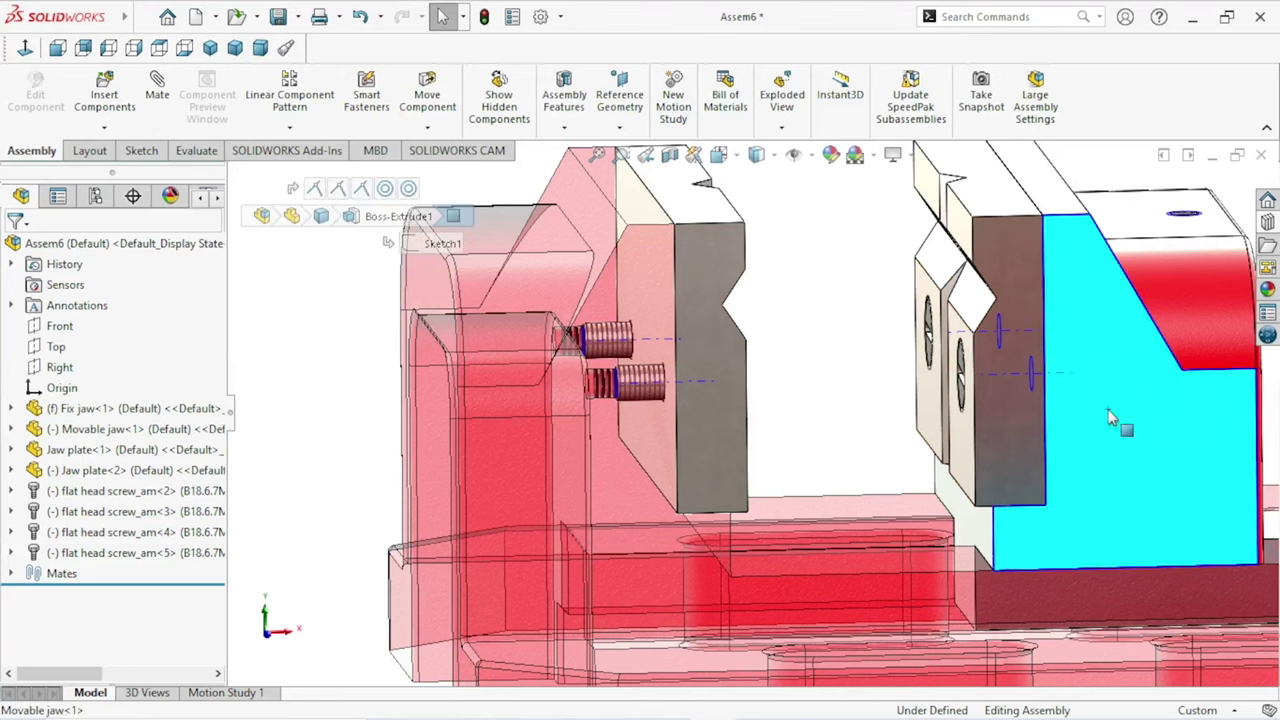
{"action": "left_click", "coordinate": [1143, 297]}
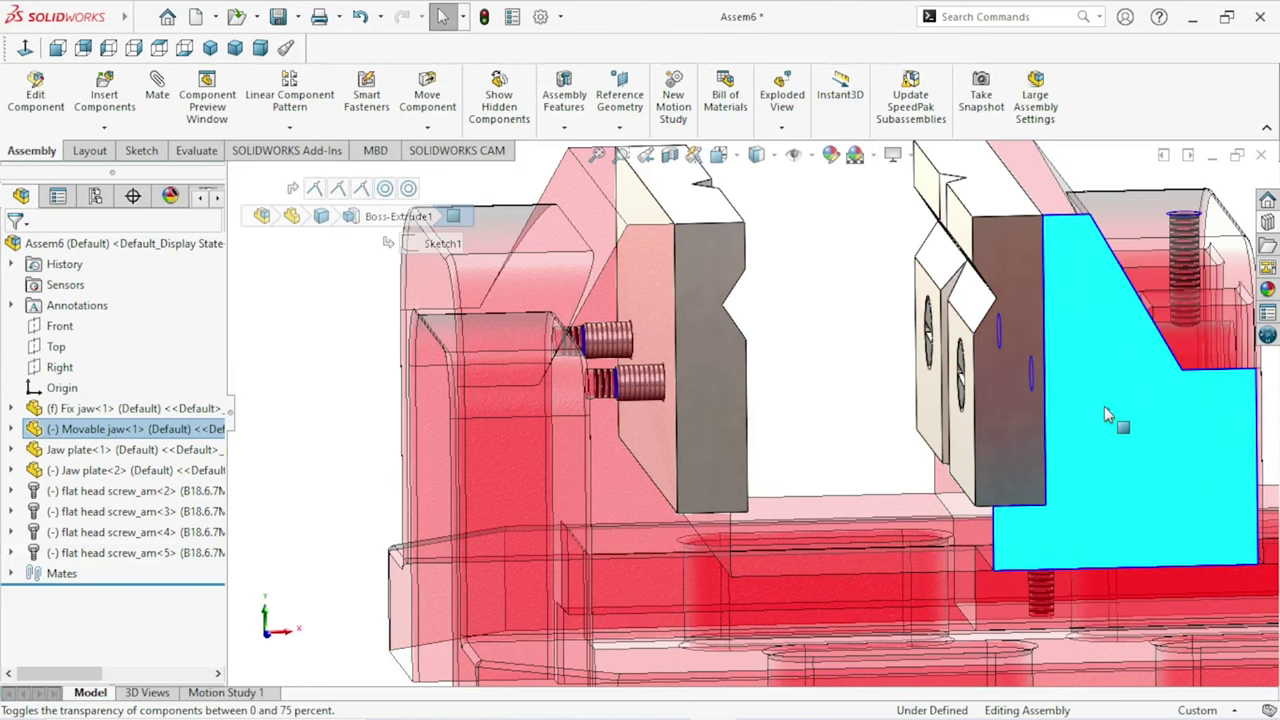
{"action": "scroll", "coordinate": [1104, 406], "scroll_direction": "down", "scroll_amount": 5}
{"action": "scroll", "coordinate": [836, 437], "scroll_direction": "up", "scroll_amount": 4}
{"action": "scroll", "coordinate": [745, 427], "scroll_direction": "up", "scroll_amount": 2}
{"action": "left_click", "coordinate": [587, 422]}
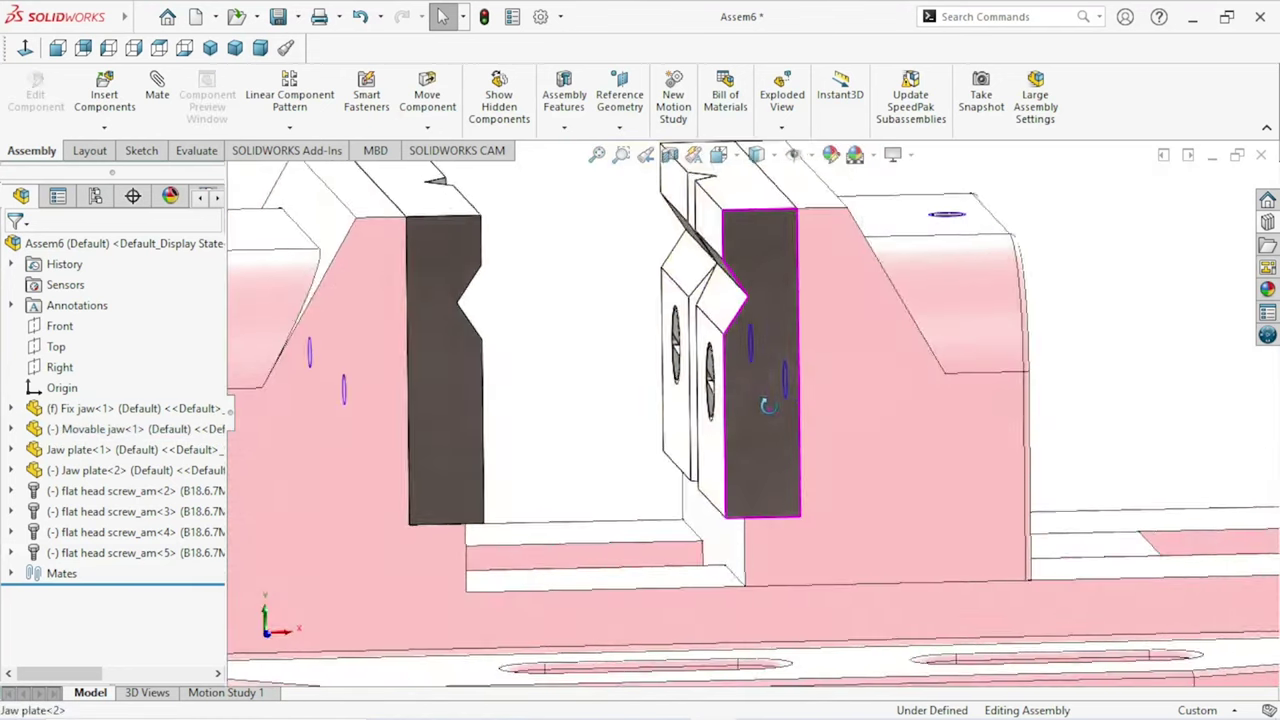
{"action": "scroll", "coordinate": [878, 392], "scroll_direction": "down", "scroll_amount": 4}
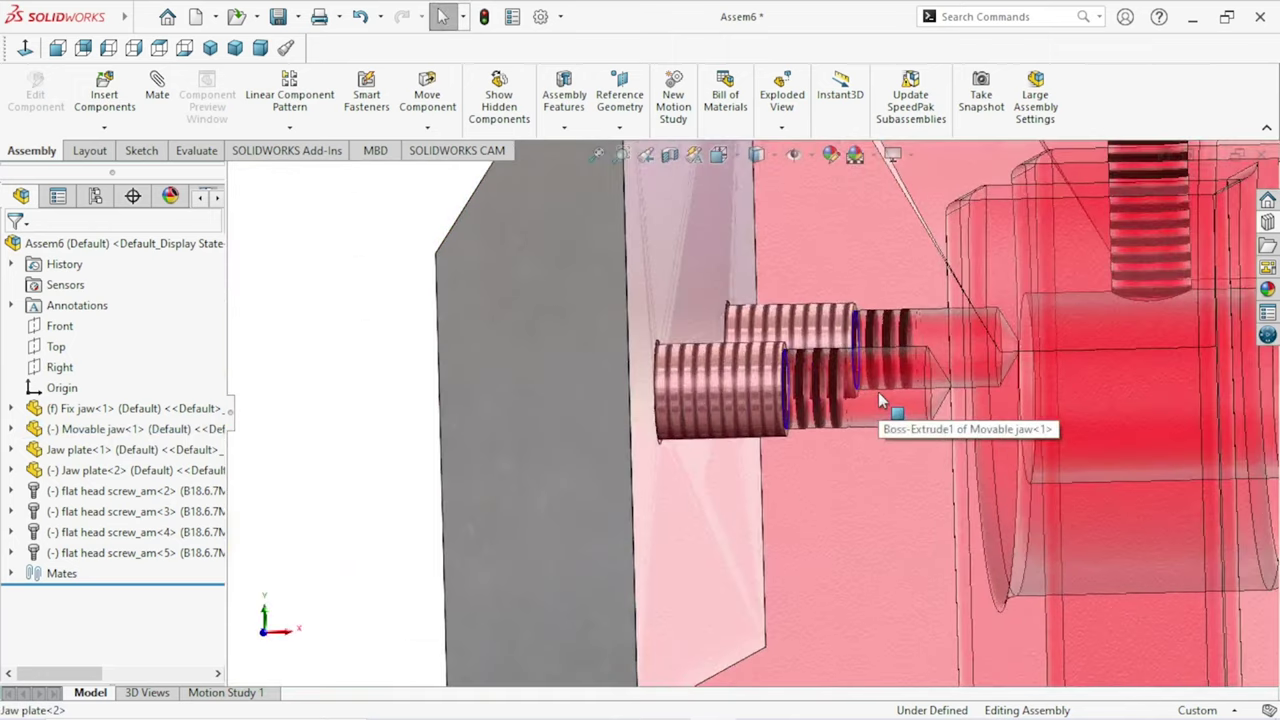
{"action": "scroll", "coordinate": [878, 392], "scroll_direction": "down", "scroll_amount": 1}
{"action": "scroll", "coordinate": [878, 400], "scroll_direction": "up", "scroll_amount": 5}
{"action": "scroll", "coordinate": [819, 416], "scroll_direction": "down", "scroll_amount": 1}
{"action": "scroll", "coordinate": [819, 420], "scroll_direction": "down", "scroll_amount": 1}
{"action": "scroll", "coordinate": [819, 420], "scroll_direction": "up", "scroll_amount": 4}
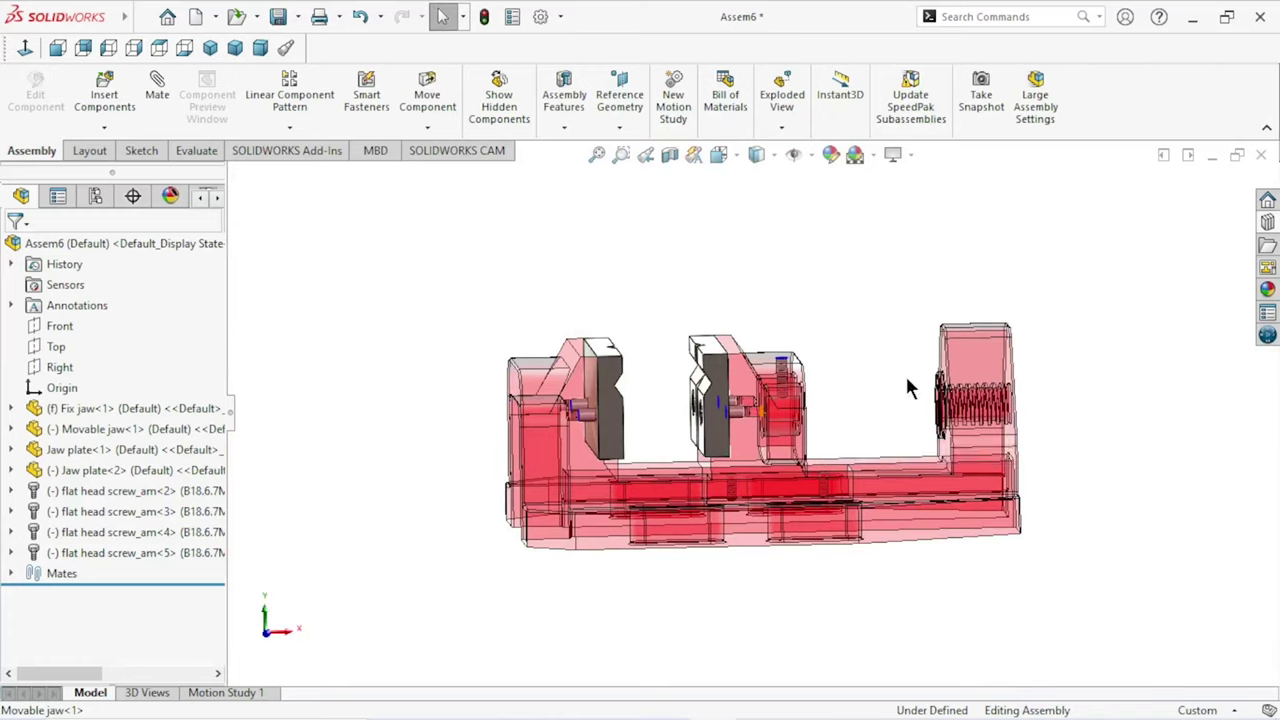
Step: Turn transparency off on both the fixed jaw and the movable jaw
{"action": "middle_click_drag", "start_coordinate": [908, 388], "coordinate": [880, 386]}
{"action": "scroll", "coordinate": [855, 395], "scroll_direction": "down", "scroll_amount": 2}
{"action": "scroll", "coordinate": [850, 397], "scroll_direction": "down", "scroll_amount": 2}
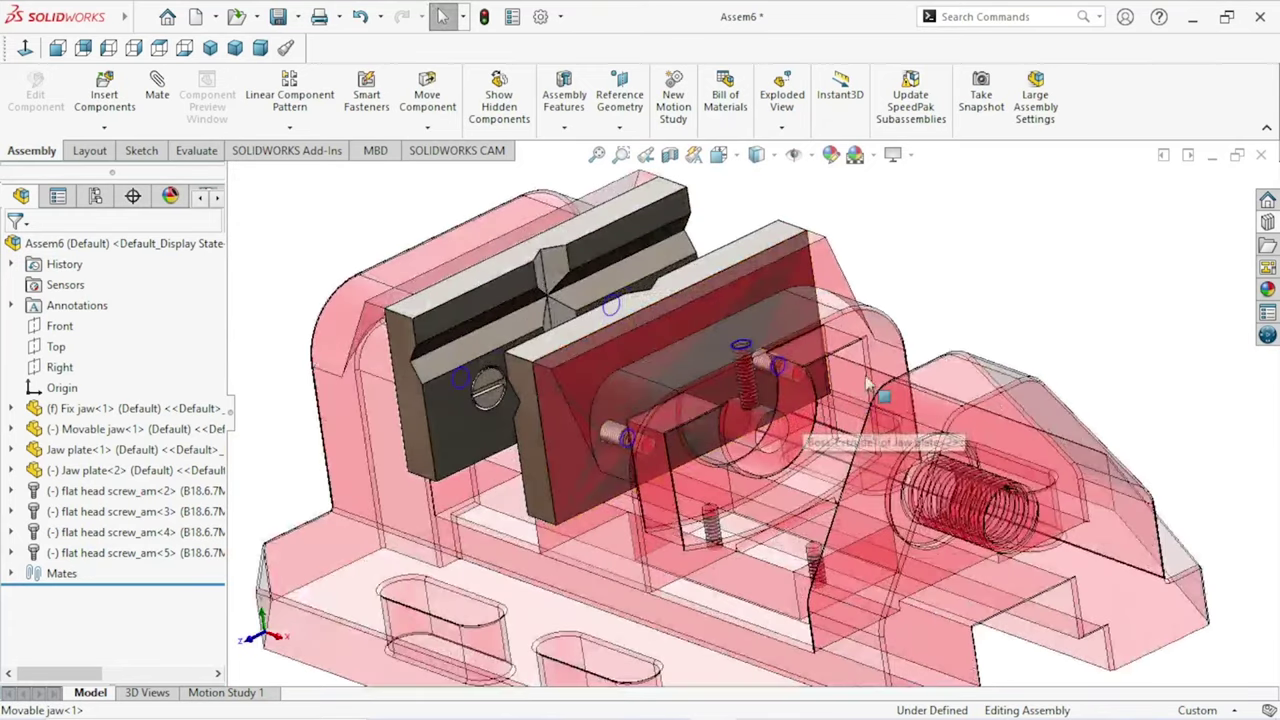
{"action": "left_click", "coordinate": [1040, 418]}
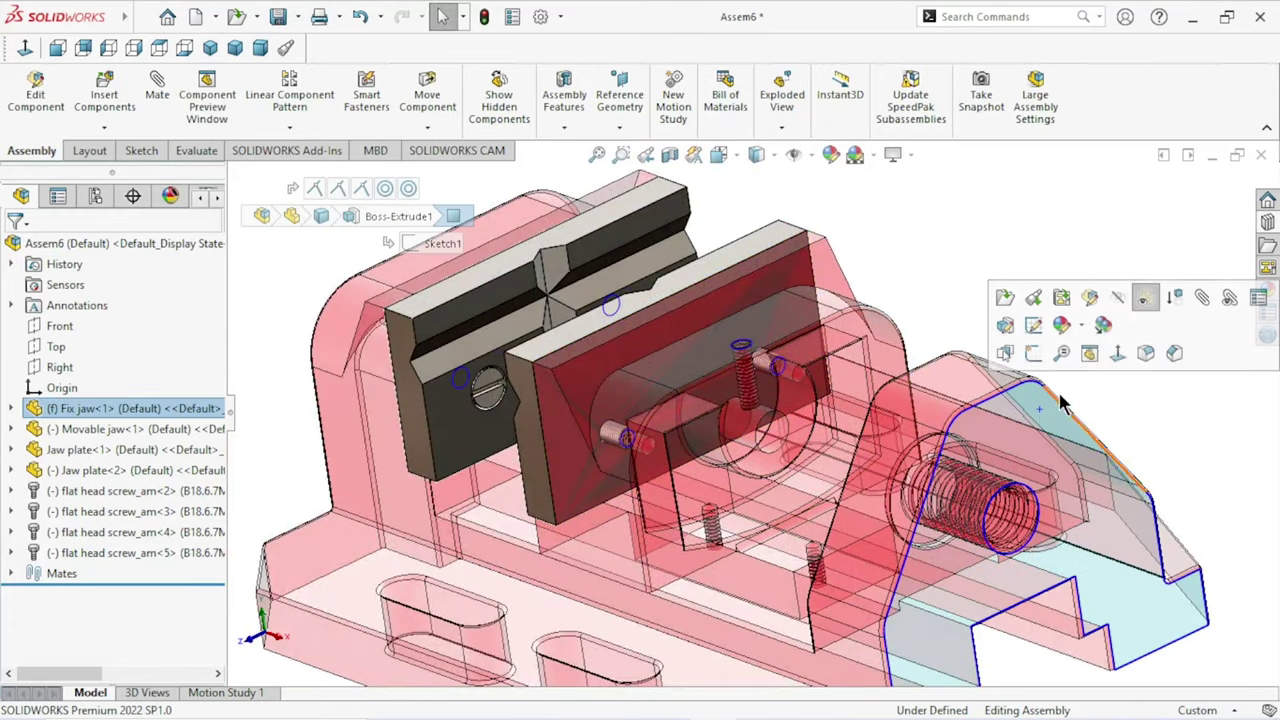
{"action": "left_click", "coordinate": [1145, 303]}
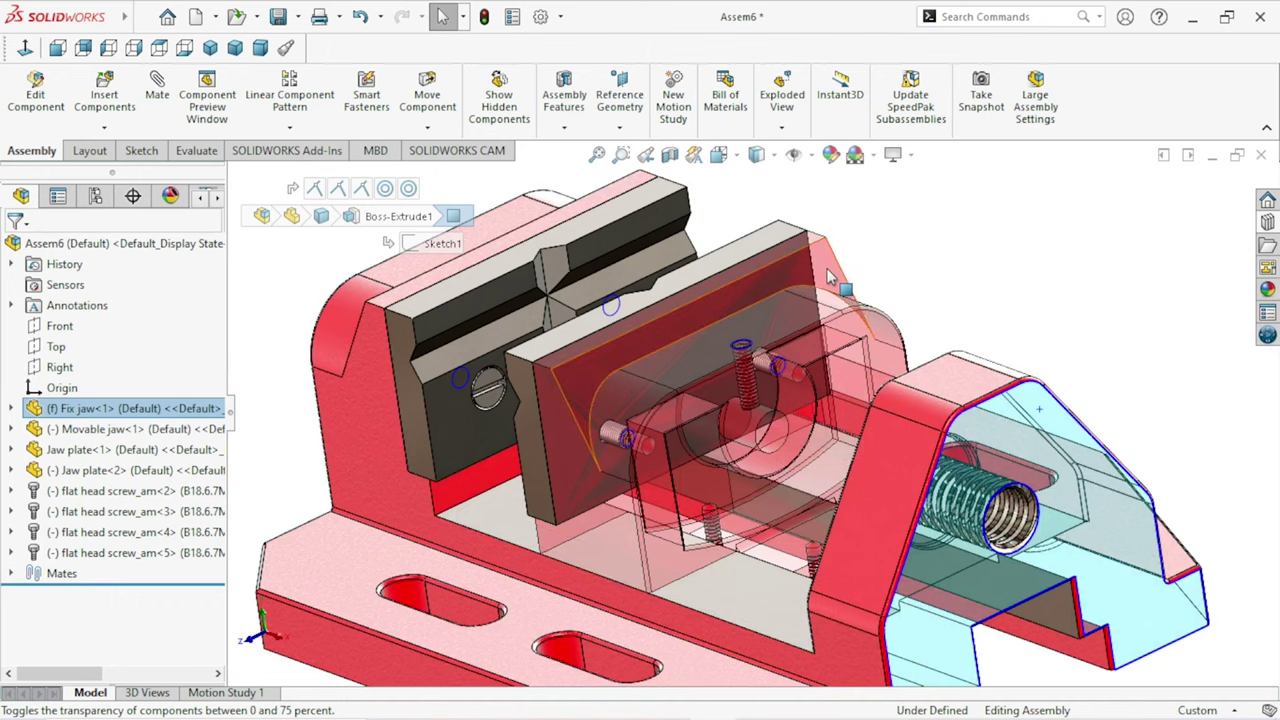
{"action": "left_click", "coordinate": [840, 300]}
{"action": "left_click", "coordinate": [1020, 156]}
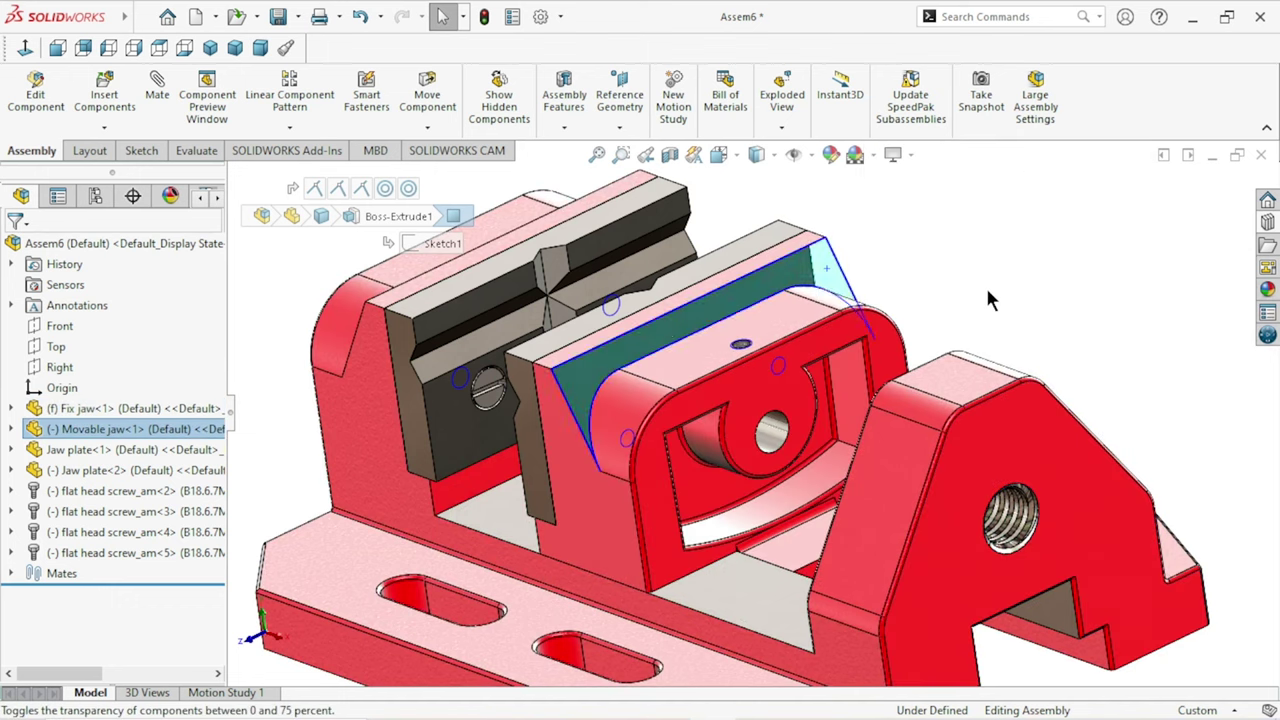
{"action": "scroll", "coordinate": [730, 487], "scroll_direction": "up", "scroll_amount": 5}
{"action": "mouse_move", "coordinate": [1046, 300]}
{"action": "middle_mouse_down"}
{"action": "mouse_move", "coordinate": [935, 400]}
{"action": "mouse_move", "coordinate": [1069, 417]}
{"action": "middle_mouse_up"}
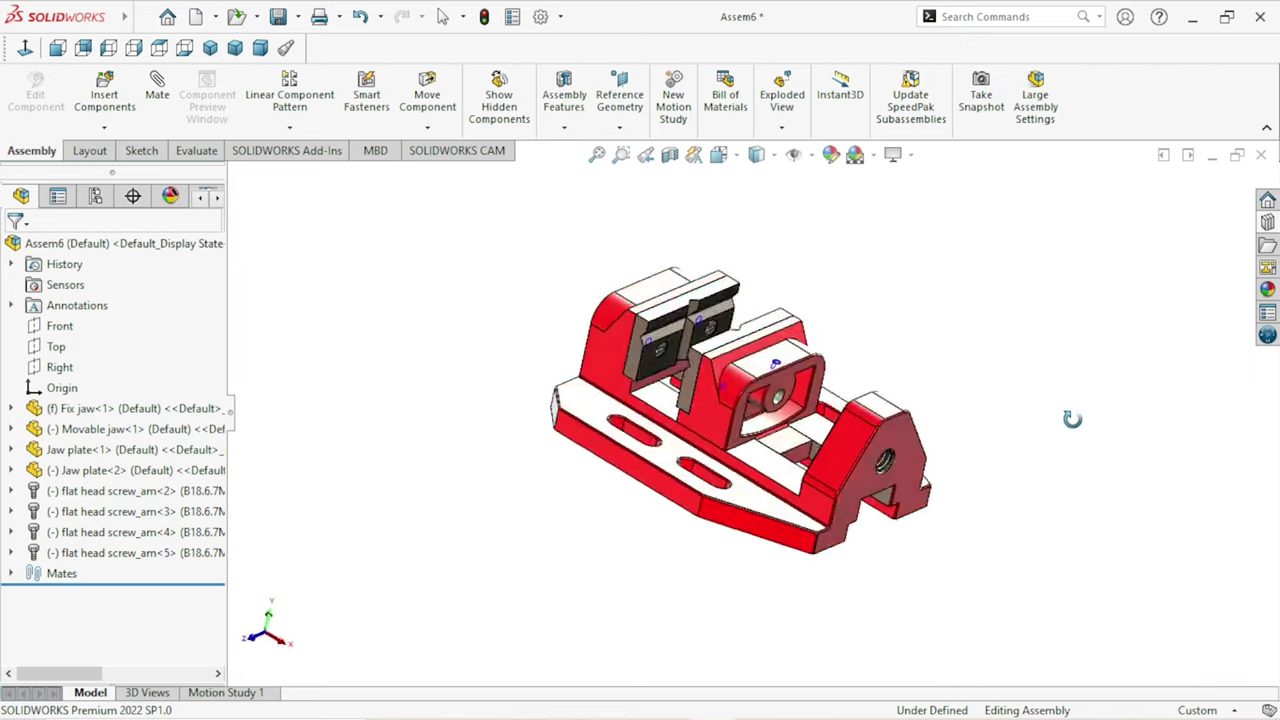
{"action": "scroll", "coordinate": [855, 420], "scroll_direction": "down", "scroll_amount": 5}
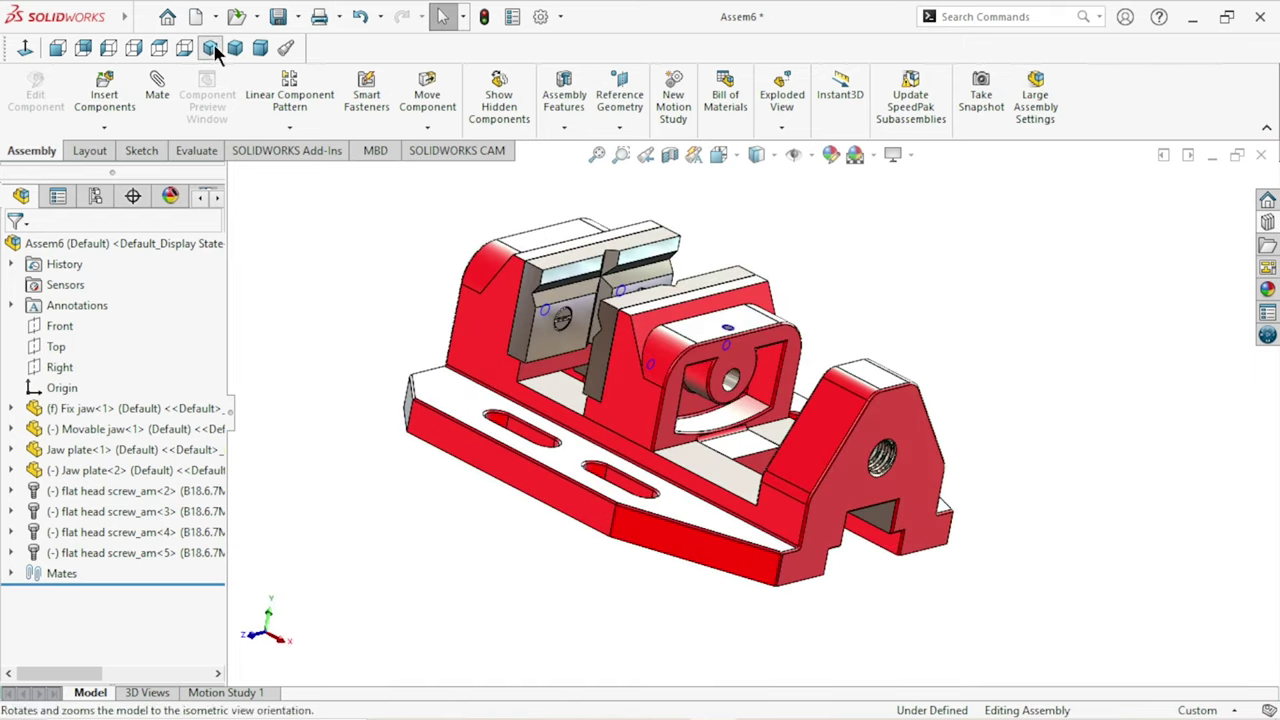
Step: Insert the Screw part from the Manual vice folder and drop it beside the vise as Screw<1>
{"action": "left_click", "coordinate": [212, 49]}
{"action": "left_click", "coordinate": [104, 95]}
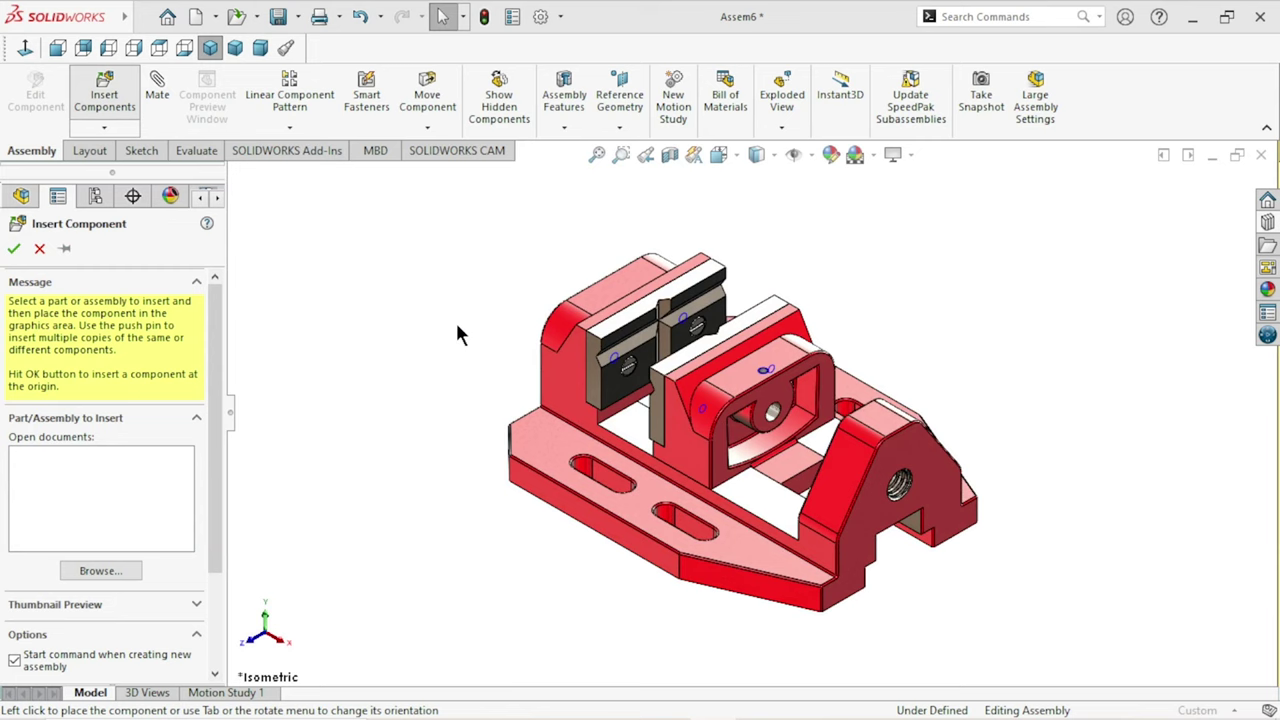
{"action": "left_click", "coordinate": [530, 425]}
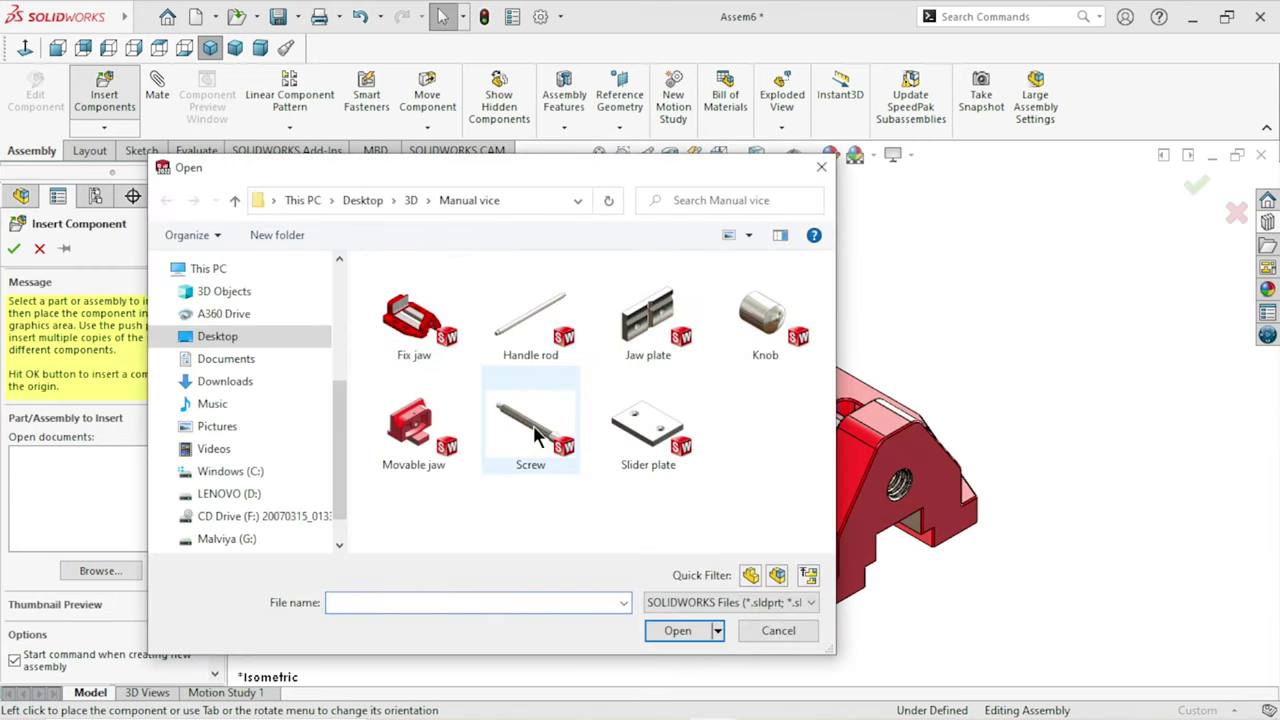
{"action": "left_click", "coordinate": [680, 630]}
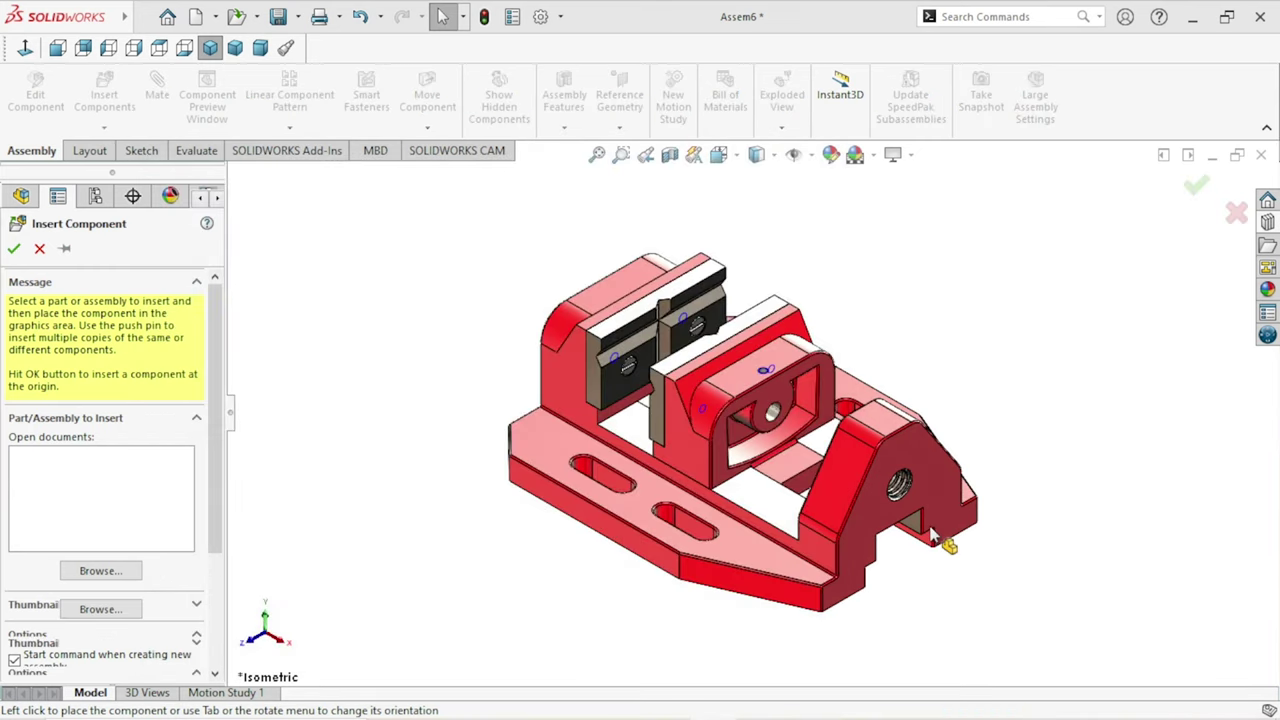
{"action": "scroll", "coordinate": [930, 535], "scroll_direction": "up", "scroll_amount": 3}
{"action": "scroll", "coordinate": [880, 480], "scroll_direction": "down", "scroll_amount": 2}
{"action": "scroll", "coordinate": [855, 455], "scroll_direction": "down", "scroll_amount": 3}
{"action": "scroll", "coordinate": [860, 440], "scroll_direction": "down", "scroll_amount": 2}
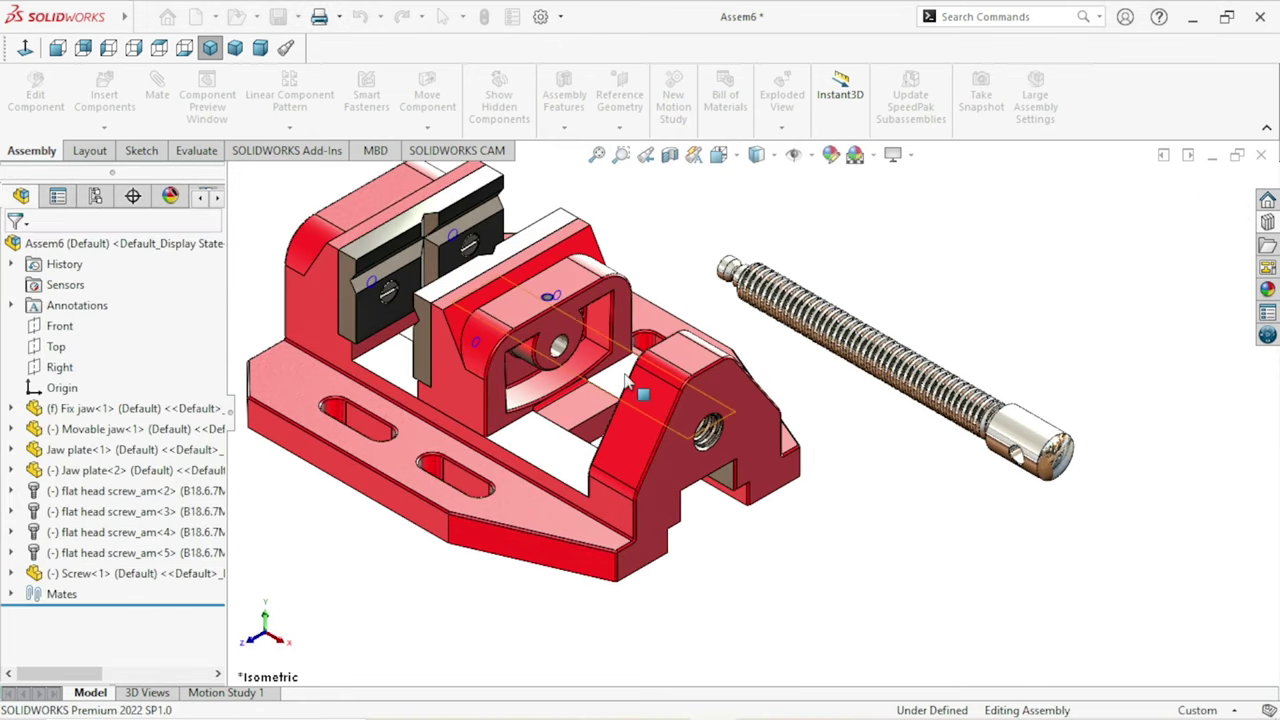
{"action": "scroll", "coordinate": [661, 351], "scroll_direction": "down", "scroll_amount": 2}
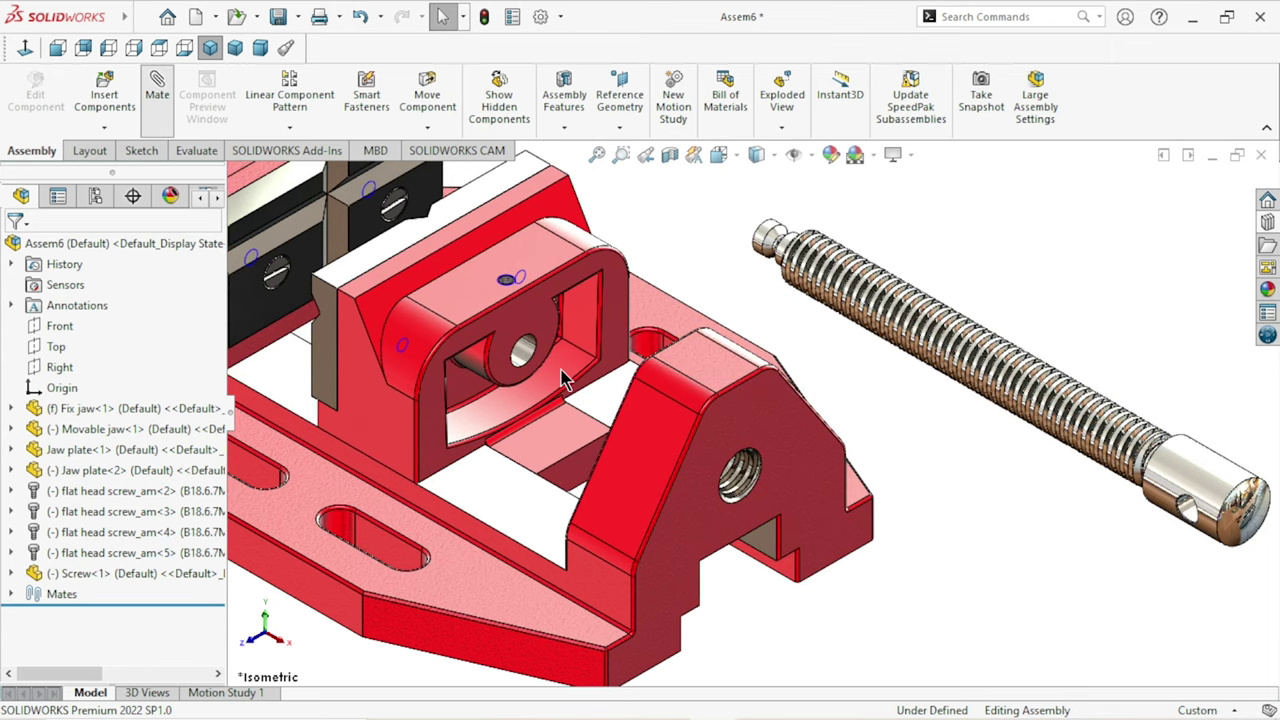
Step: Mate the movable jaw's hole concentric with the lead screw's tip
{"action": "scroll", "coordinate": [560, 378], "scroll_direction": "down", "scroll_amount": 1}
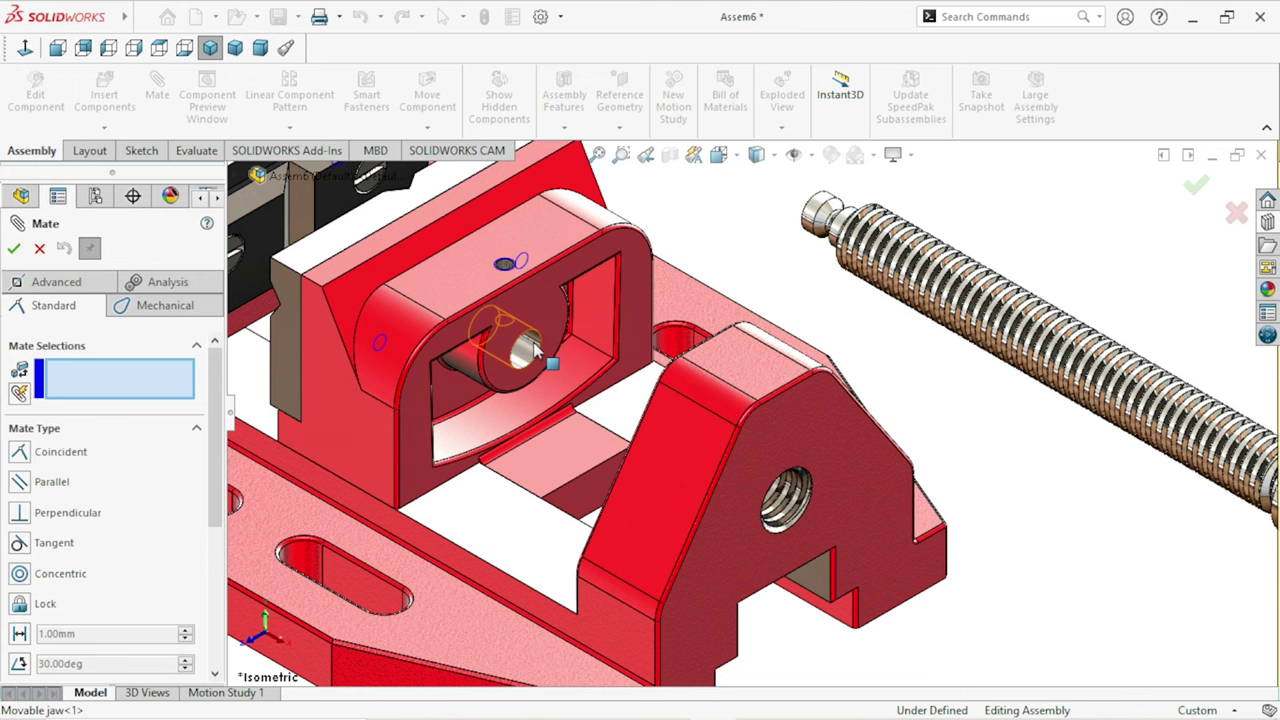
{"action": "left_click", "coordinate": [536, 348]}
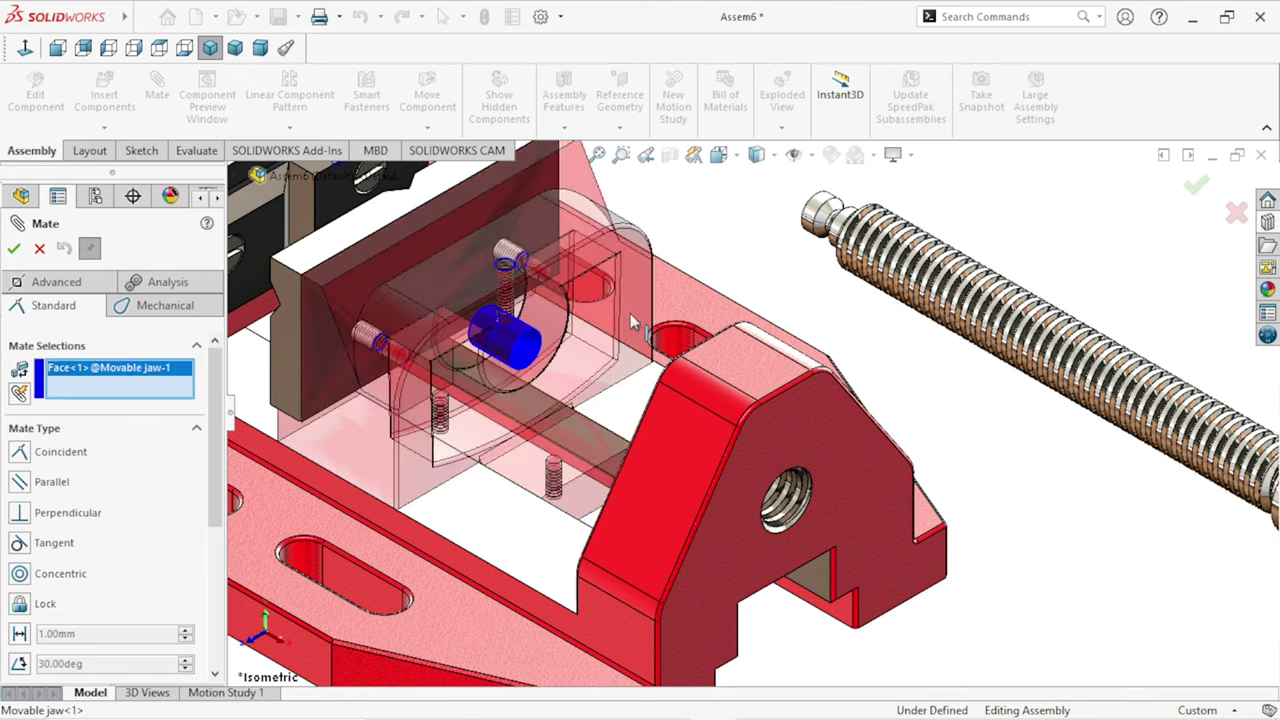
{"action": "left_click", "coordinate": [812, 212]}
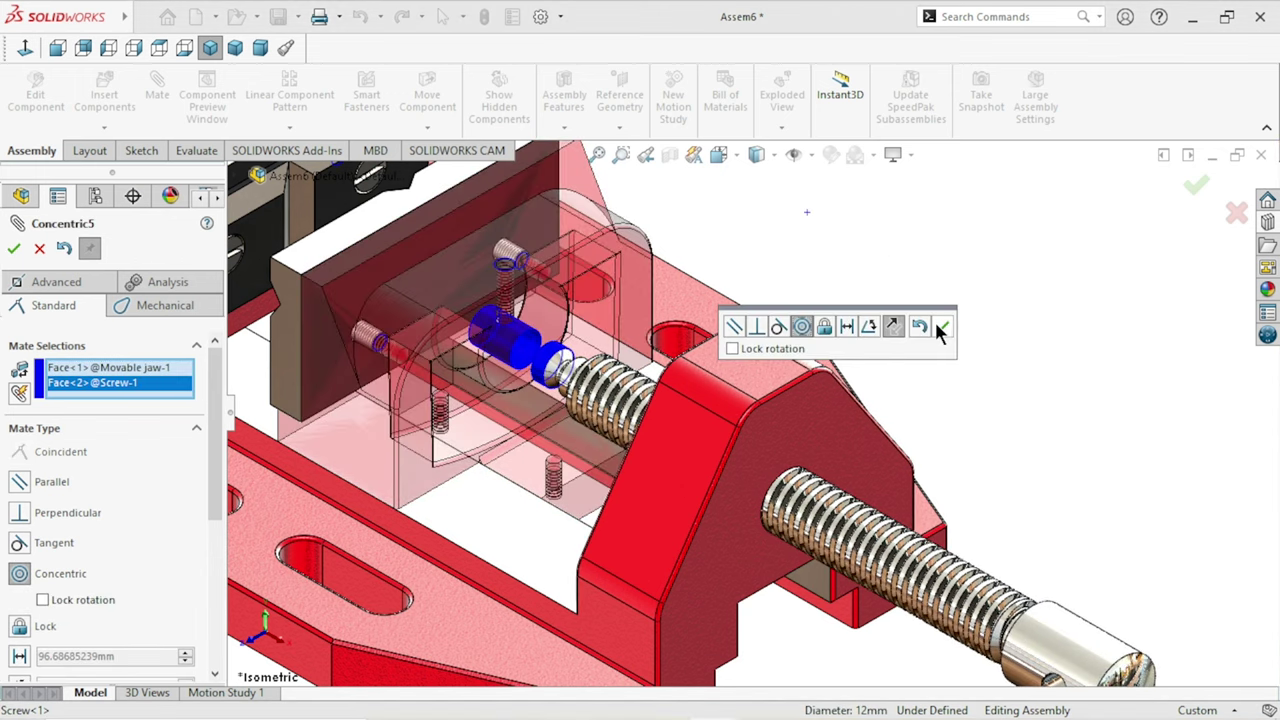
{"action": "left_click", "coordinate": [941, 330]}
Step: Mate the movable jaw's face coincident with the screw's shoulder face
{"action": "scroll", "coordinate": [614, 428], "scroll_direction": "down", "scroll_amount": 1}
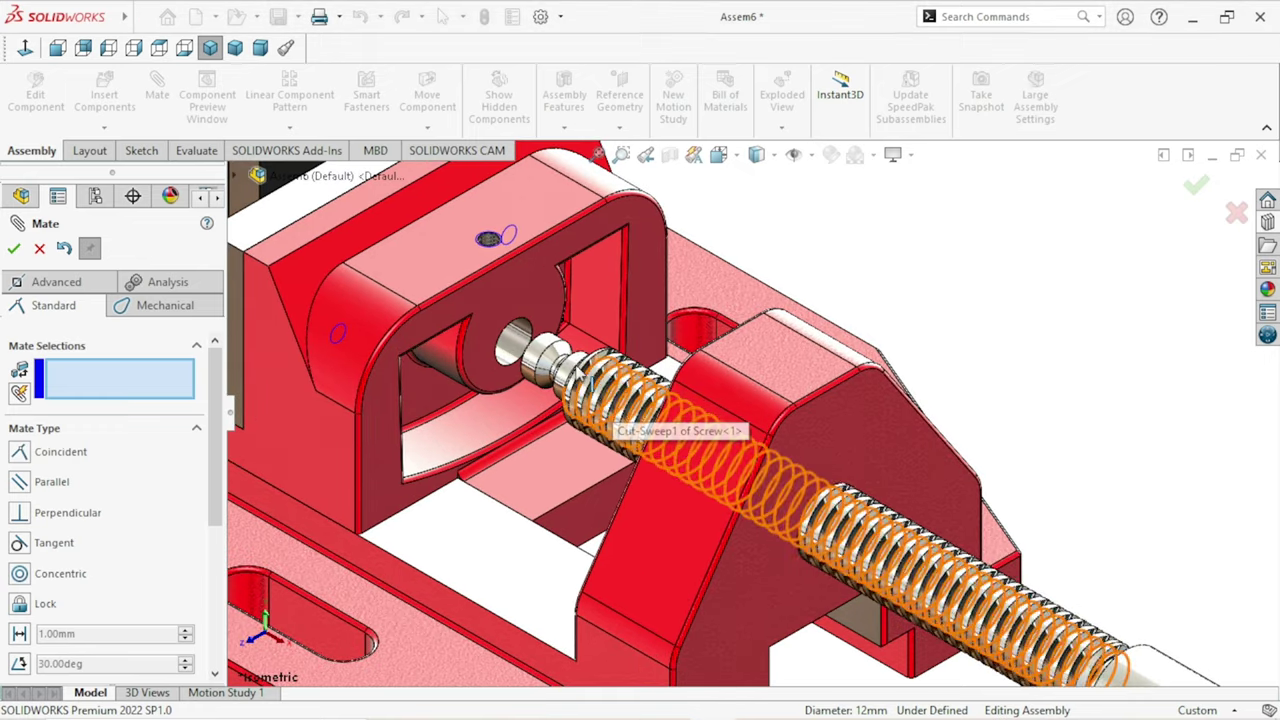
{"action": "scroll", "coordinate": [600, 430], "scroll_direction": "down", "scroll_amount": 2}
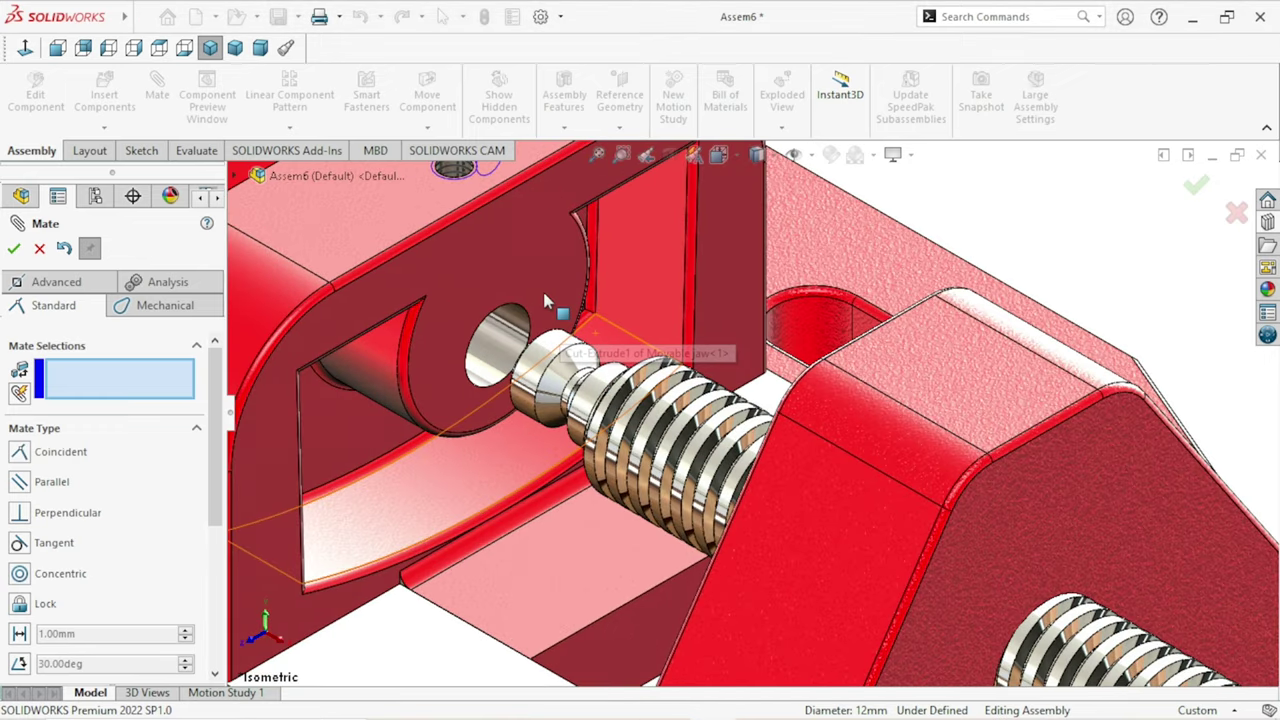
{"action": "left_click", "coordinate": [549, 306]}
{"action": "mouse_move", "coordinate": [598, 458]}
{"action": "middle_mouse_down"}
{"action": "mouse_move", "coordinate": [675, 563]}
{"action": "mouse_move", "coordinate": [715, 395]}
{"action": "middle_mouse_up"}
{"action": "scroll", "coordinate": [715, 395], "scroll_direction": "down", "scroll_amount": 3}
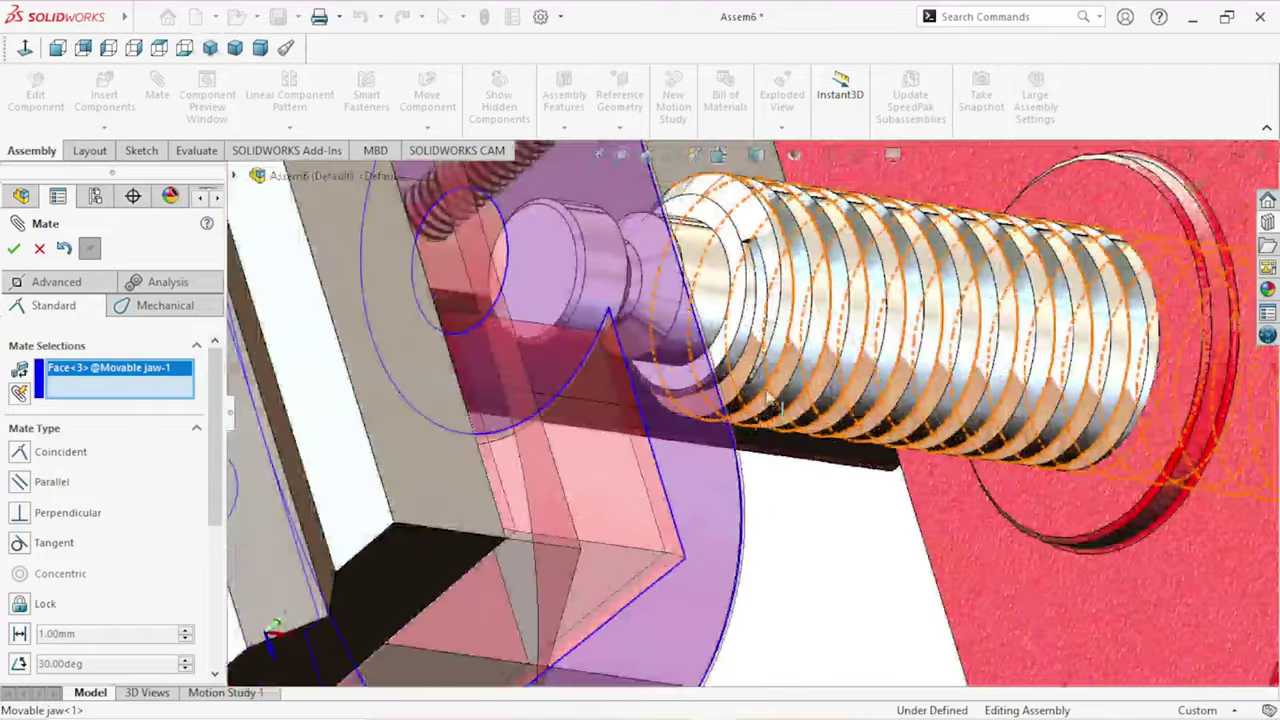
{"action": "left_click", "coordinate": [716, 226]}
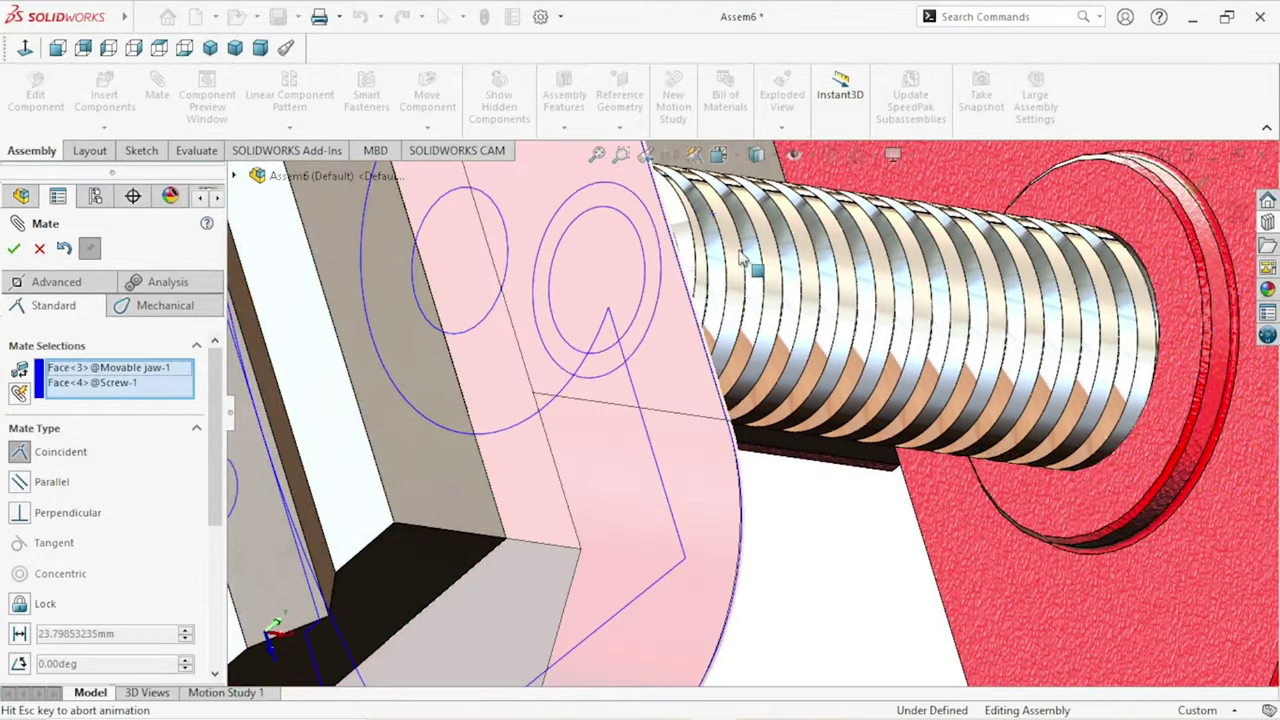
{"action": "scroll", "coordinate": [712, 390], "scroll_direction": "up", "scroll_amount": 5}
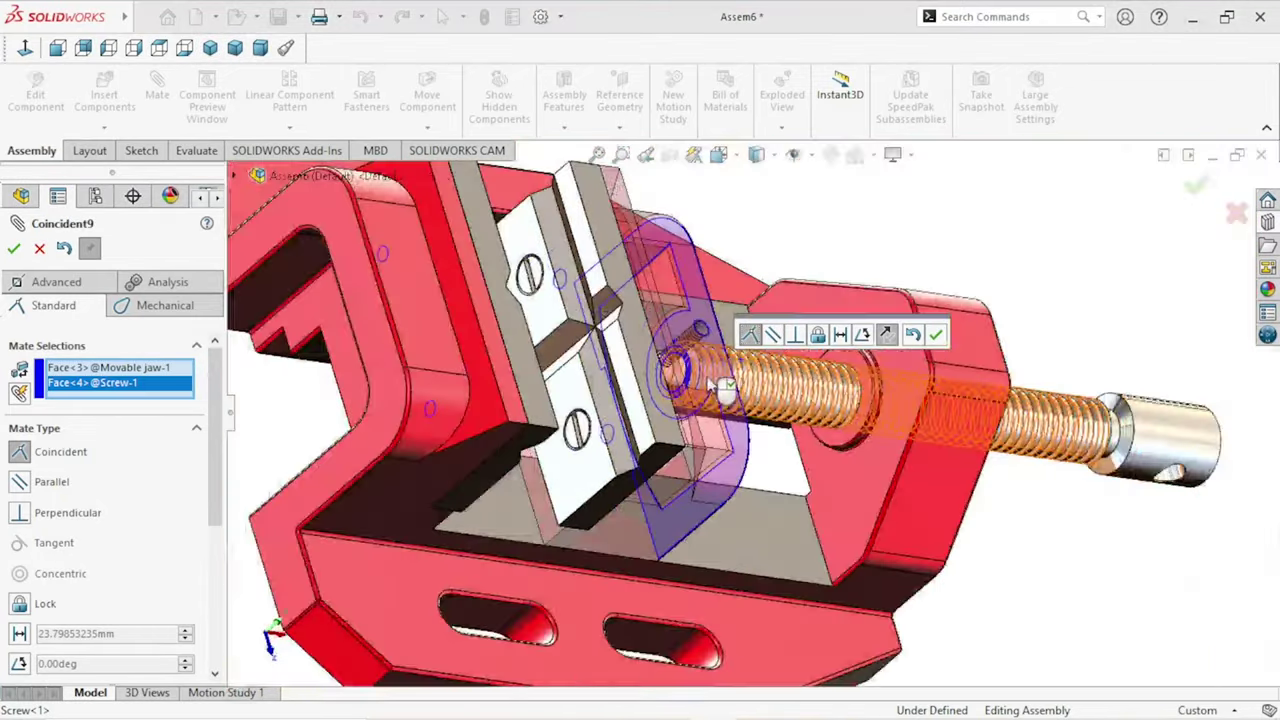
{"action": "left_click", "coordinate": [937, 338]}
Step: Close the mate setup and drag the lead screw to test the jaw's motion
{"action": "mouse_move", "coordinate": [1080, 268]}
{"action": "middle_mouse_down"}
{"action": "mouse_move", "coordinate": [894, 249]}
{"action": "mouse_move", "coordinate": [817, 299]}
{"action": "mouse_move", "coordinate": [857, 357]}
{"action": "middle_mouse_up"}
{"action": "scroll", "coordinate": [857, 357], "scroll_direction": "up", "scroll_amount": 3}
{"action": "scroll", "coordinate": [808, 398], "scroll_direction": "down", "scroll_amount": 4}
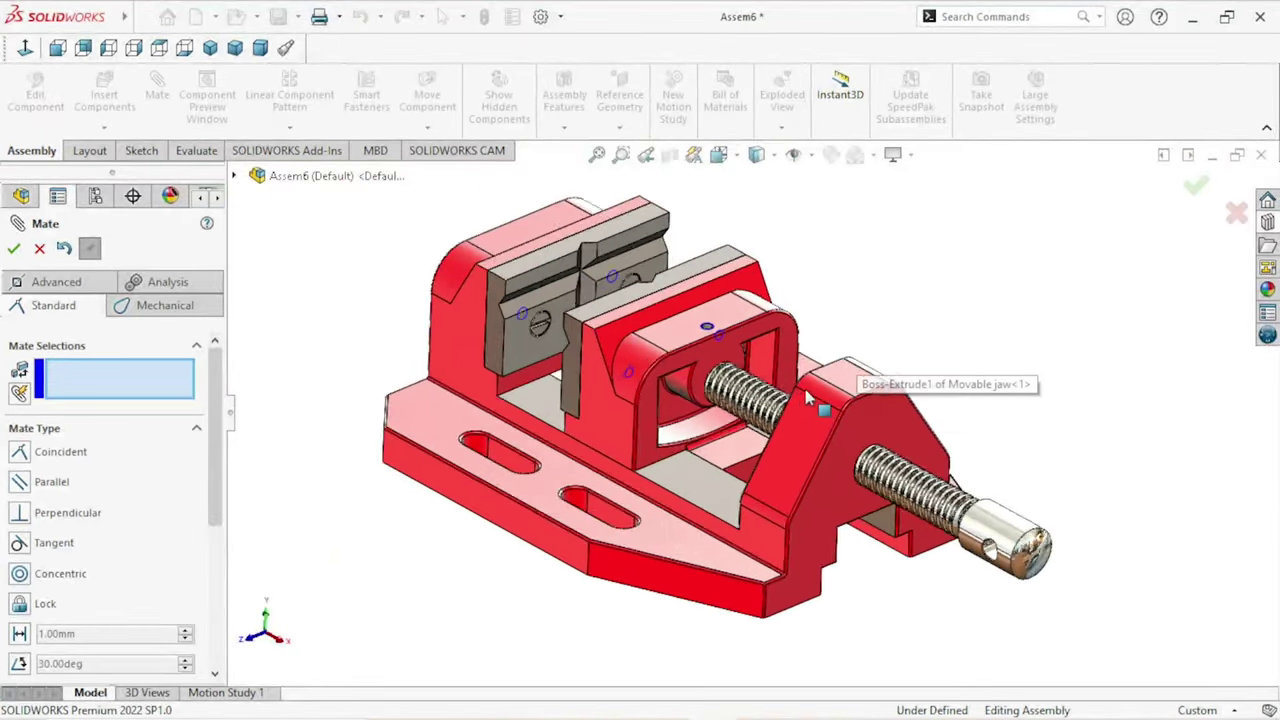
{"action": "scroll", "coordinate": [808, 398], "scroll_direction": "down", "scroll_amount": 2}
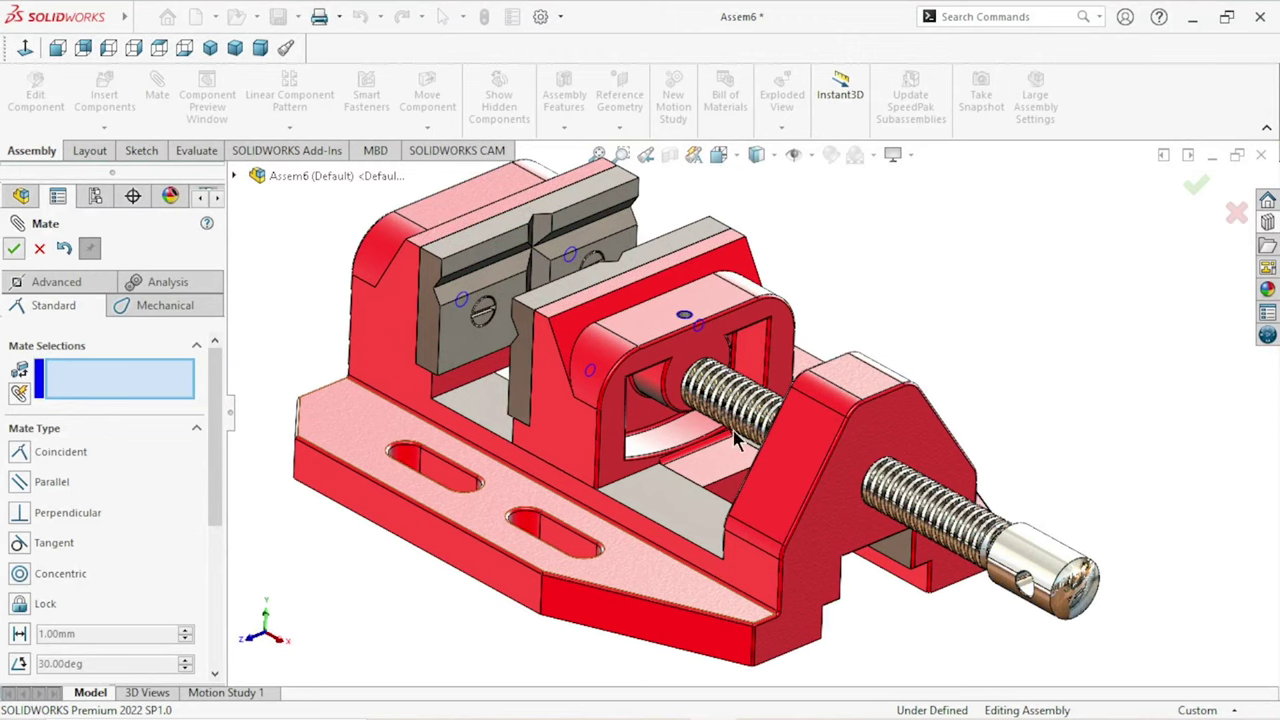
{"action": "key", "text": "Escape"}
{"action": "scroll", "coordinate": [652, 425], "scroll_direction": "up", "scroll_amount": 3}
{"action": "left_click", "coordinate": [897, 505]}
{"action": "mouse_move", "coordinate": [897, 505]}
{"action": "left_mouse_down"}
{"action": "mouse_move", "coordinate": [878, 505]}
{"action": "mouse_move", "coordinate": [925, 520]}
{"action": "left_mouse_up"}
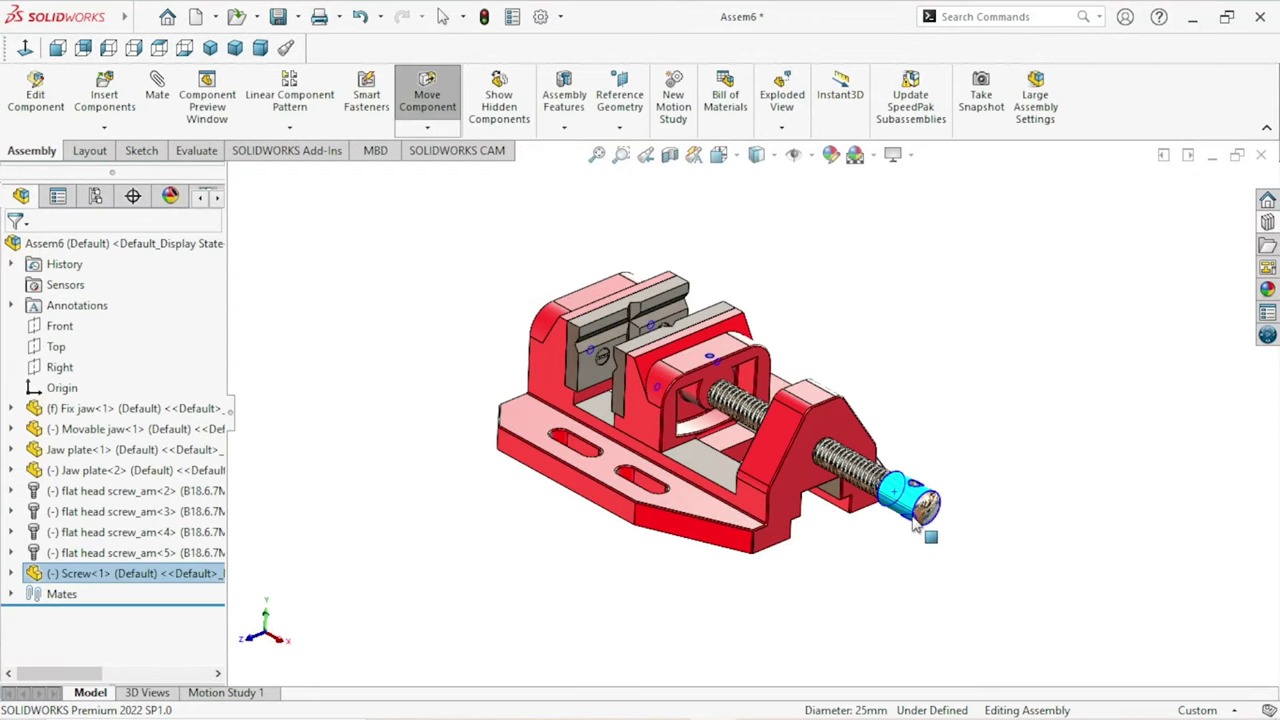
Step: Open Toolbox ANSI Metric > Bolts and Screws > Set Screws (Socket) and zoom onto the movable jaw
{"action": "left_click", "coordinate": [978, 443]}
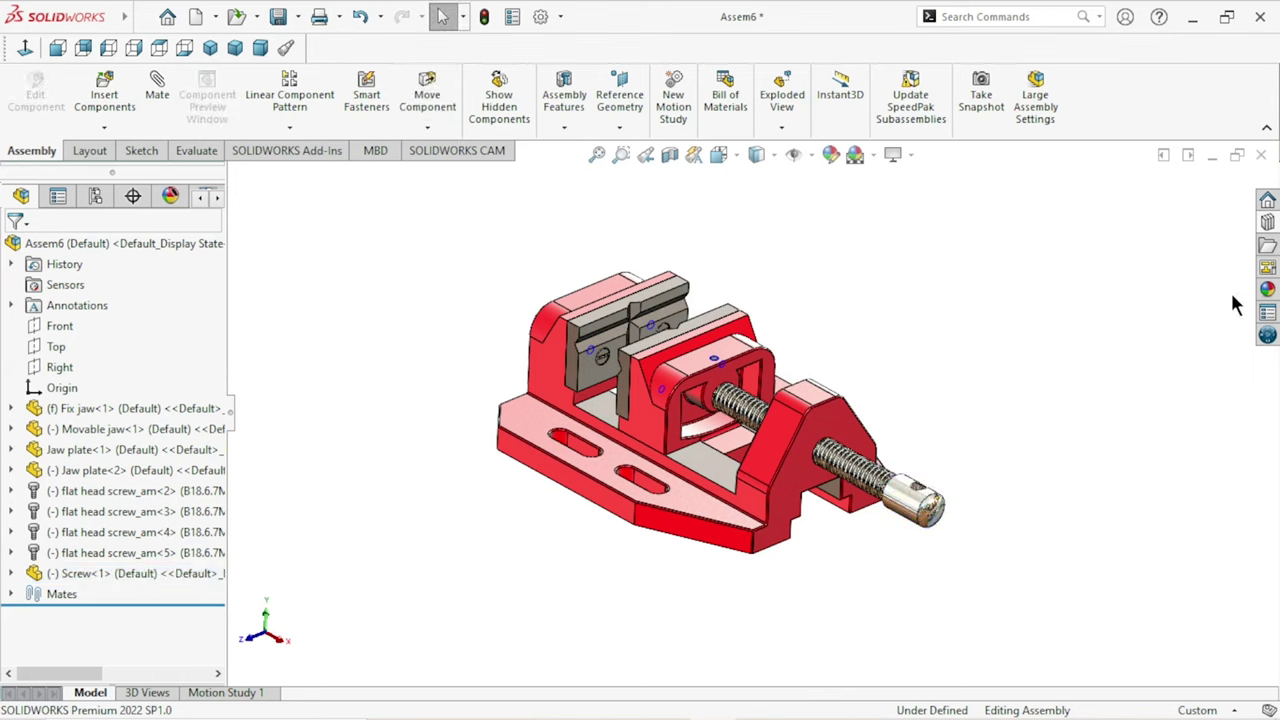
{"action": "left_click", "coordinate": [1267, 224]}
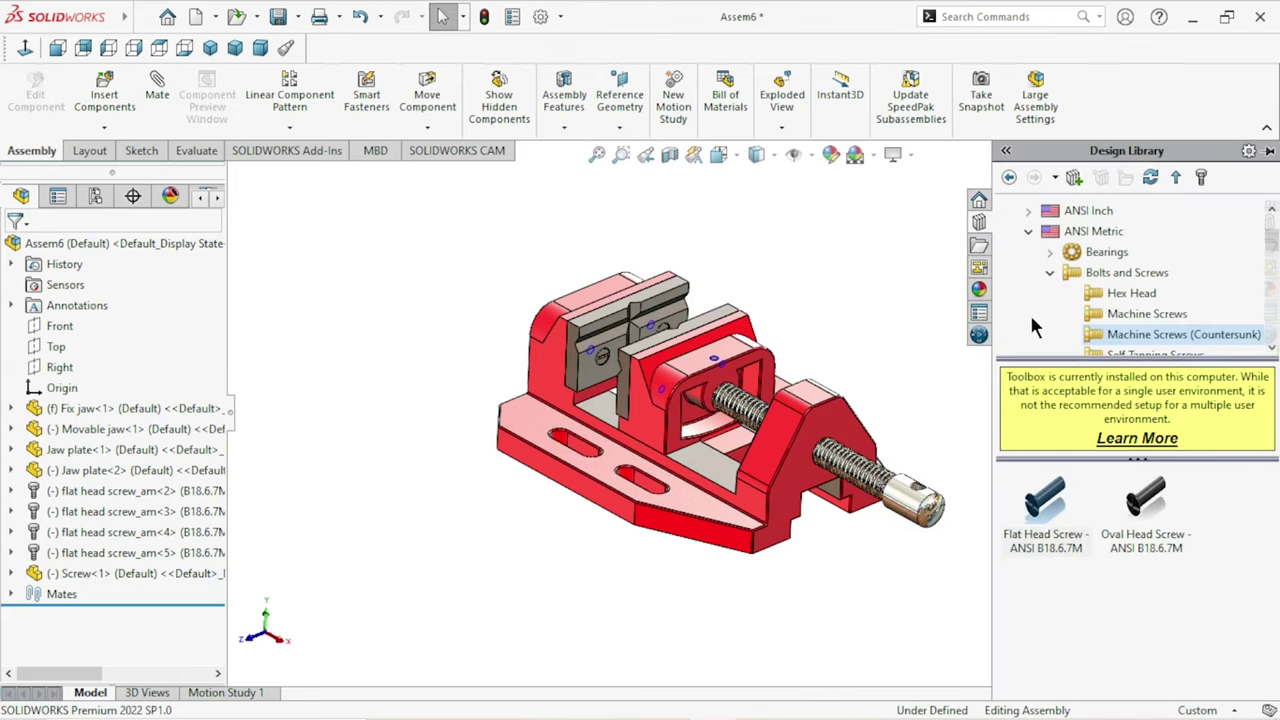
{"action": "left_click", "coordinate": [1007, 177]}
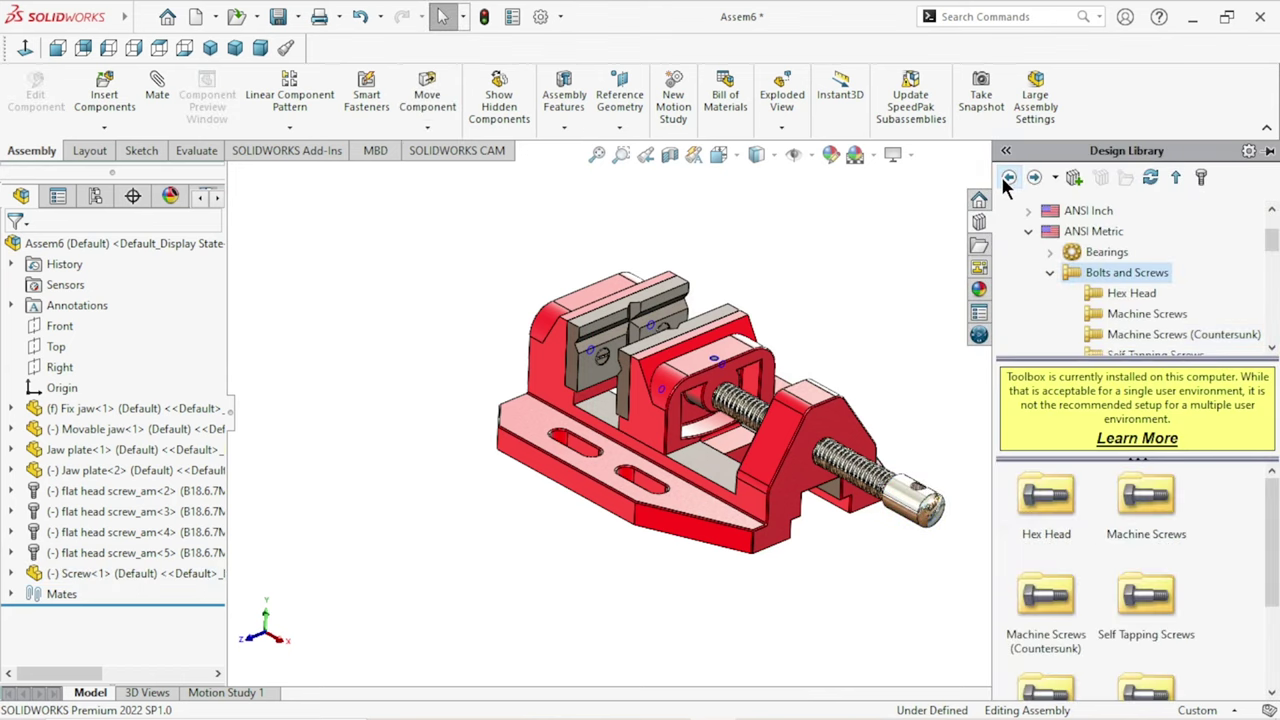
{"action": "mouse_move", "coordinate": [1140, 560]}
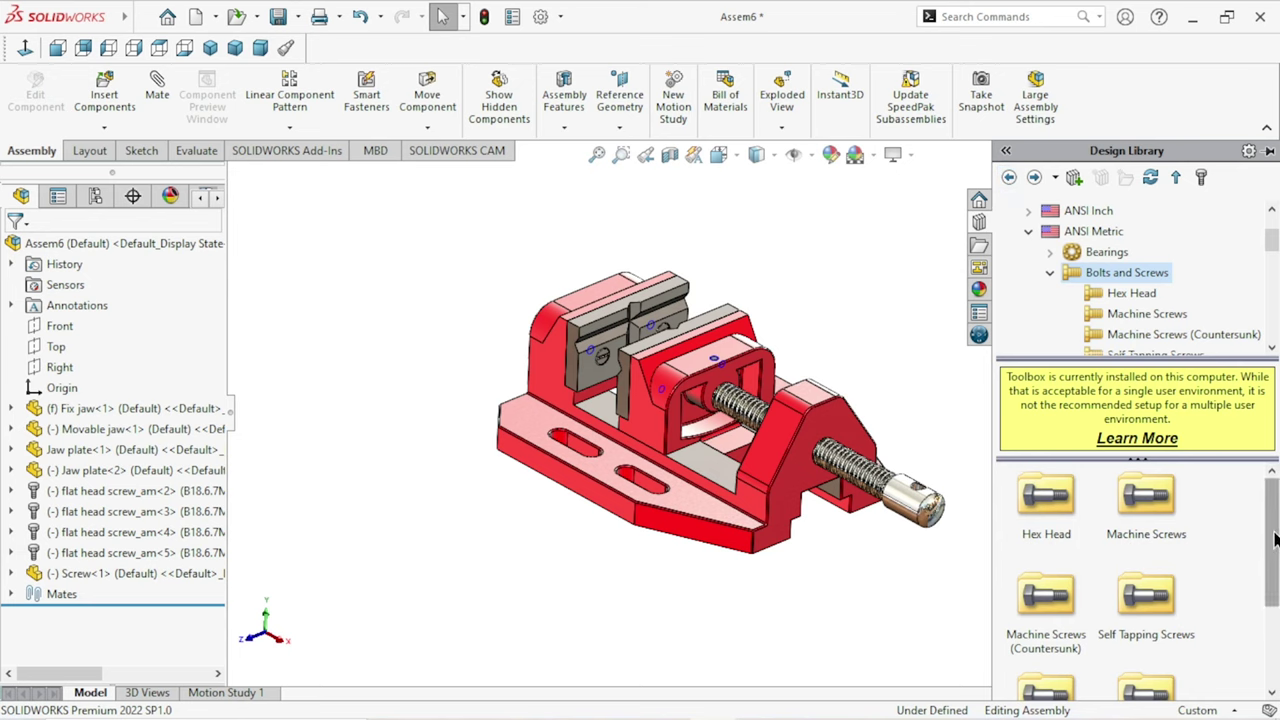
{"action": "scroll", "coordinate": [1275, 538], "scroll_direction": "down", "scroll_amount": 3}
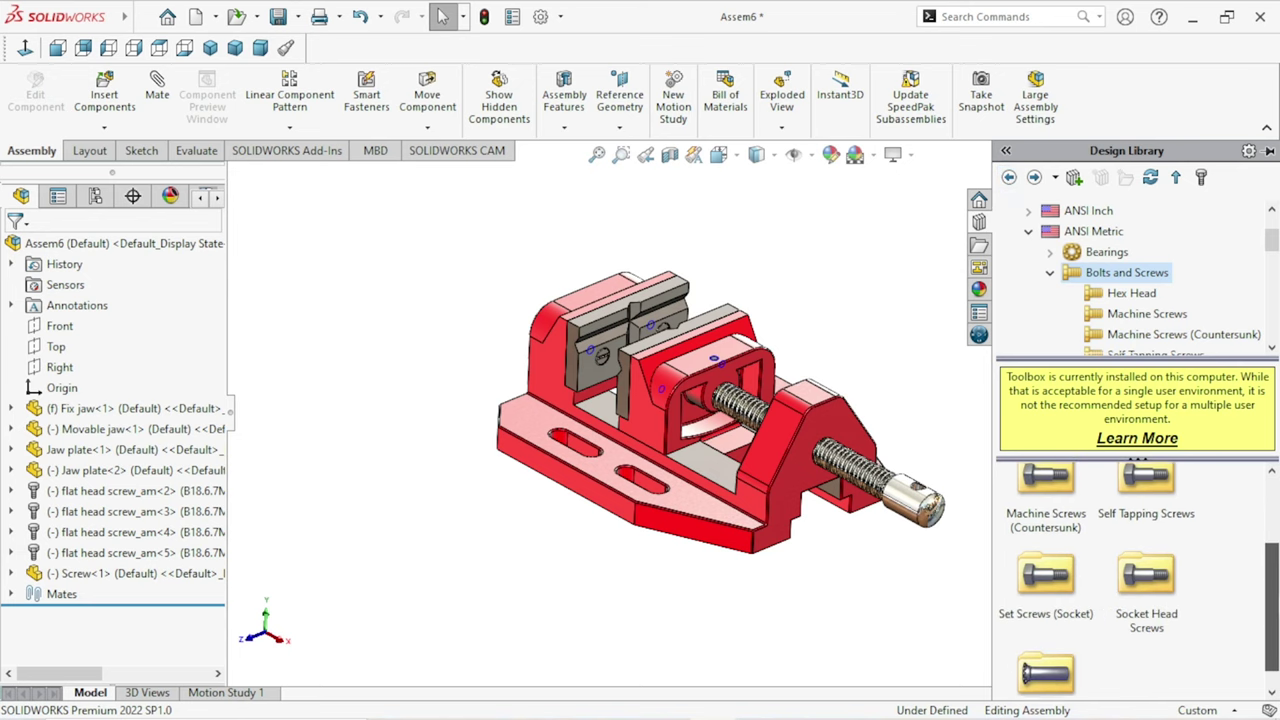
{"action": "double_click", "coordinate": [1067, 566]}
{"action": "left_click_drag", "start_coordinate": [1046, 505], "coordinate": [815, 345]}
{"action": "scroll", "coordinate": [815, 345], "scroll_direction": "down", "scroll_amount": 5}
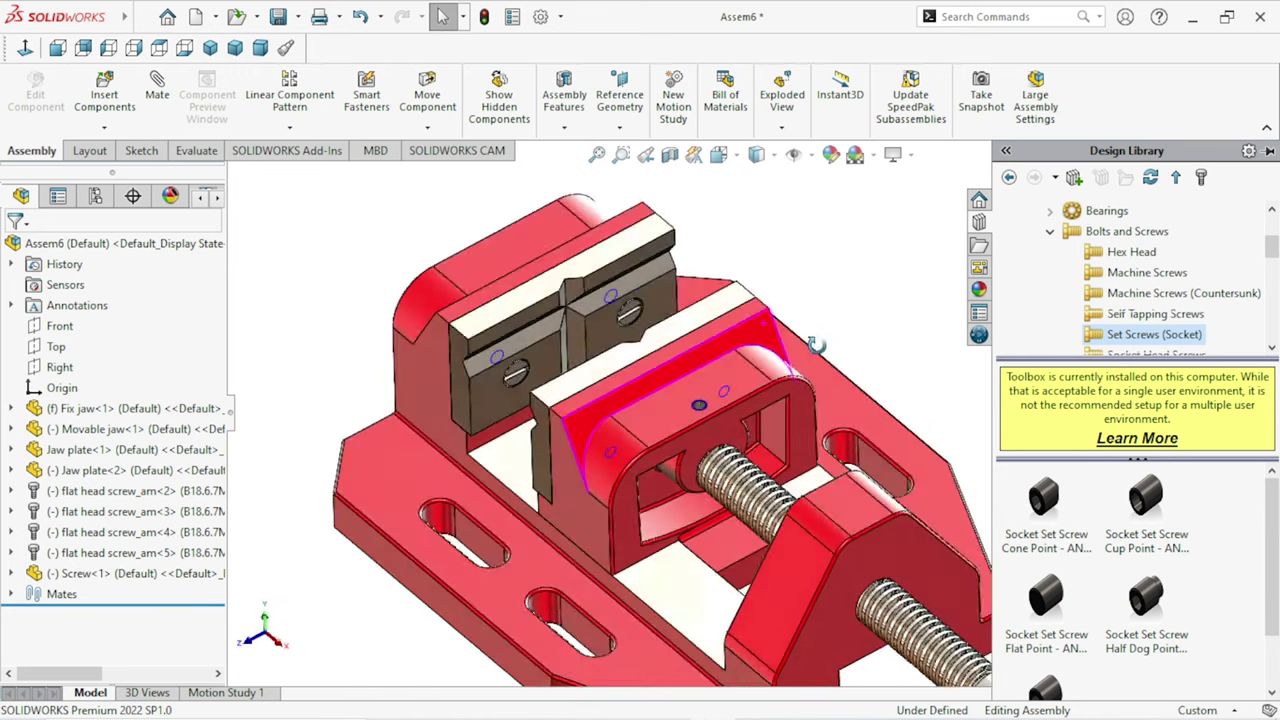
{"action": "scroll", "coordinate": [815, 345], "scroll_direction": "down", "scroll_amount": 5}
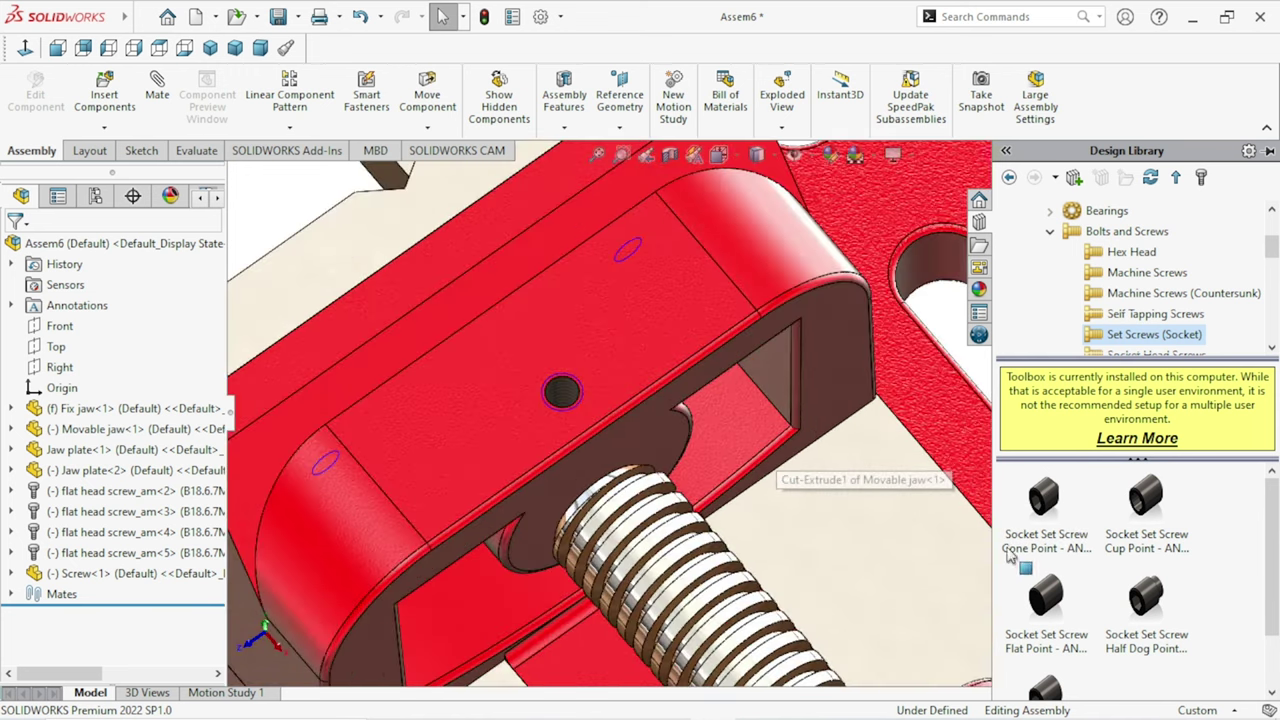
{"action": "mouse_move", "coordinate": [1050, 510]}
{"action": "left_mouse_down"}
{"action": "mouse_move", "coordinate": [553, 418]}
{"action": "mouse_move", "coordinate": [560, 394]}
{"action": "mouse_move", "coordinate": [573, 405]}
{"action": "left_mouse_up"}
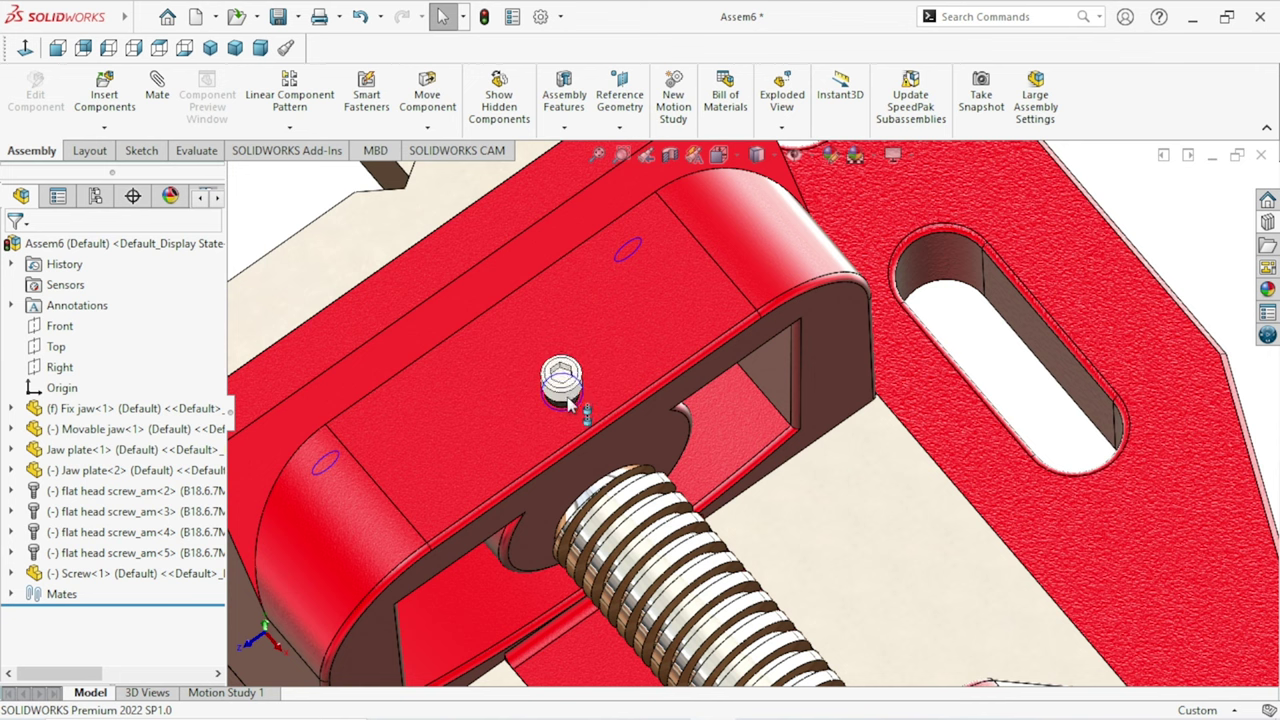
Step: Drop the Socket Set Screw Cone Point onto the top hole of the movable jaw
{"action": "left_click_drag", "start_coordinate": [568, 410], "coordinate": [570, 412]}
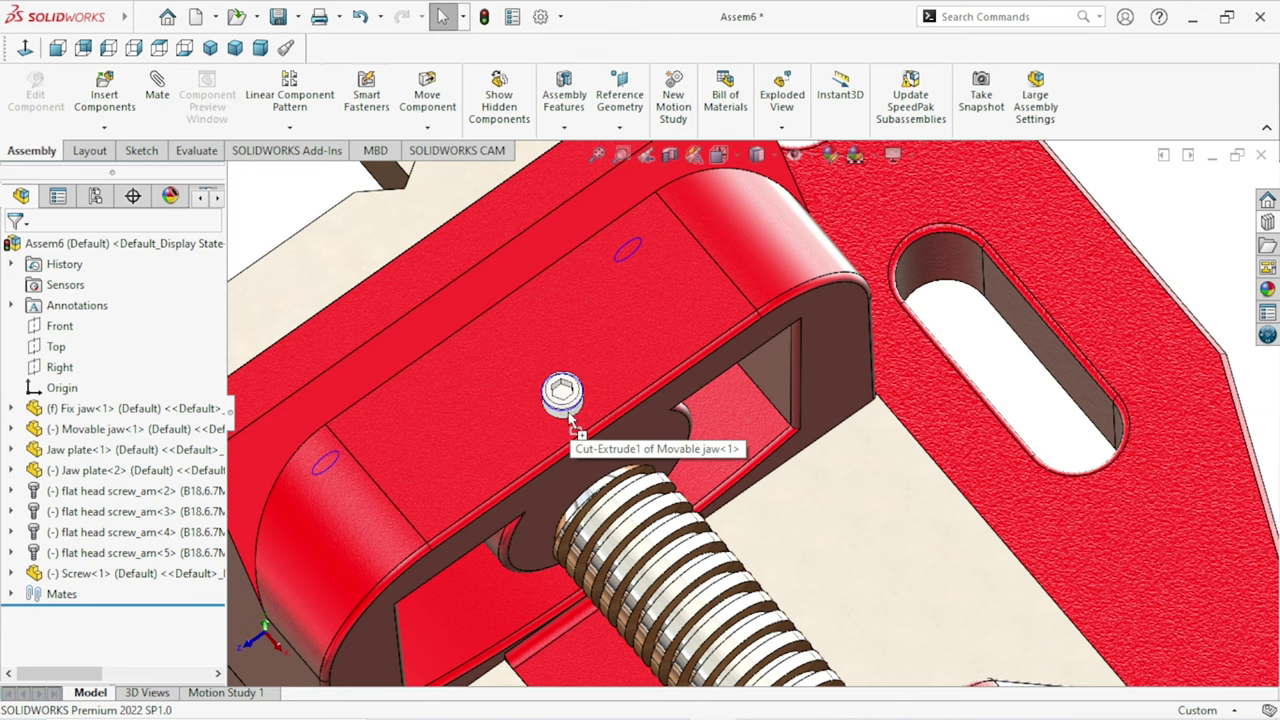
{"action": "left_click_drag", "start_coordinate": [576, 410], "coordinate": [580, 412]}
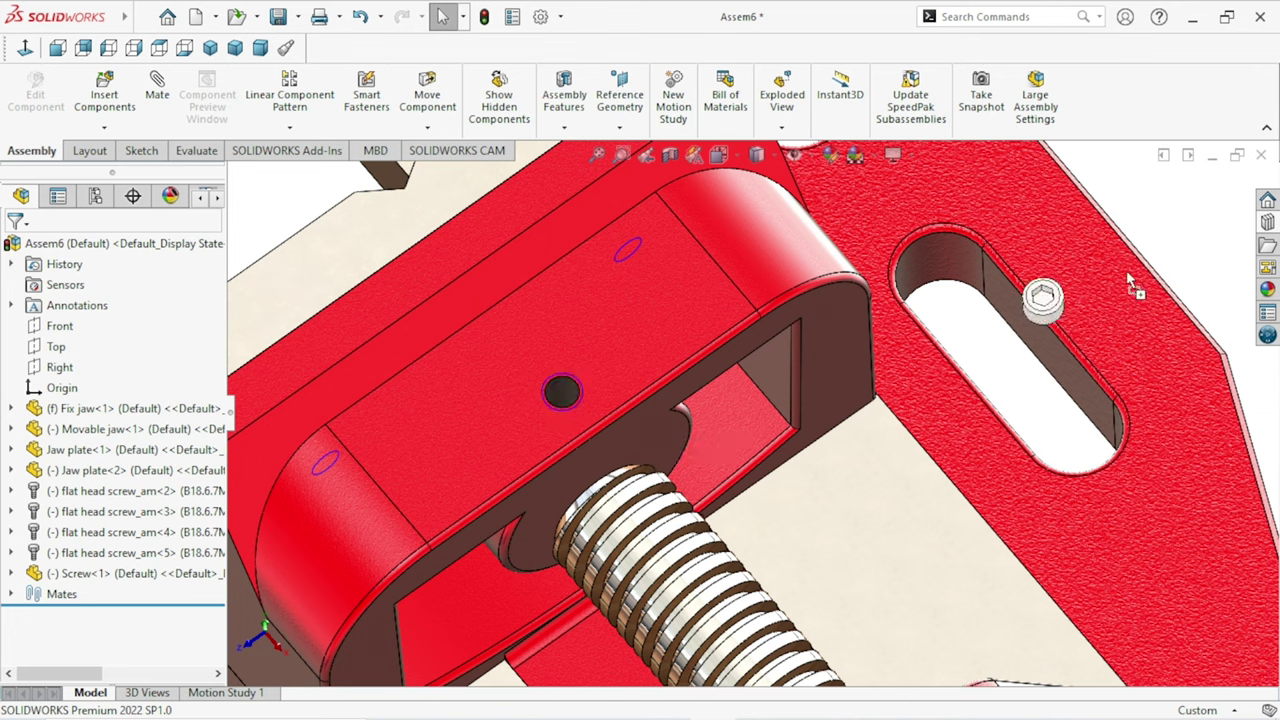
{"action": "left_click_drag", "start_coordinate": [1158, 235], "coordinate": [1158, 236]}
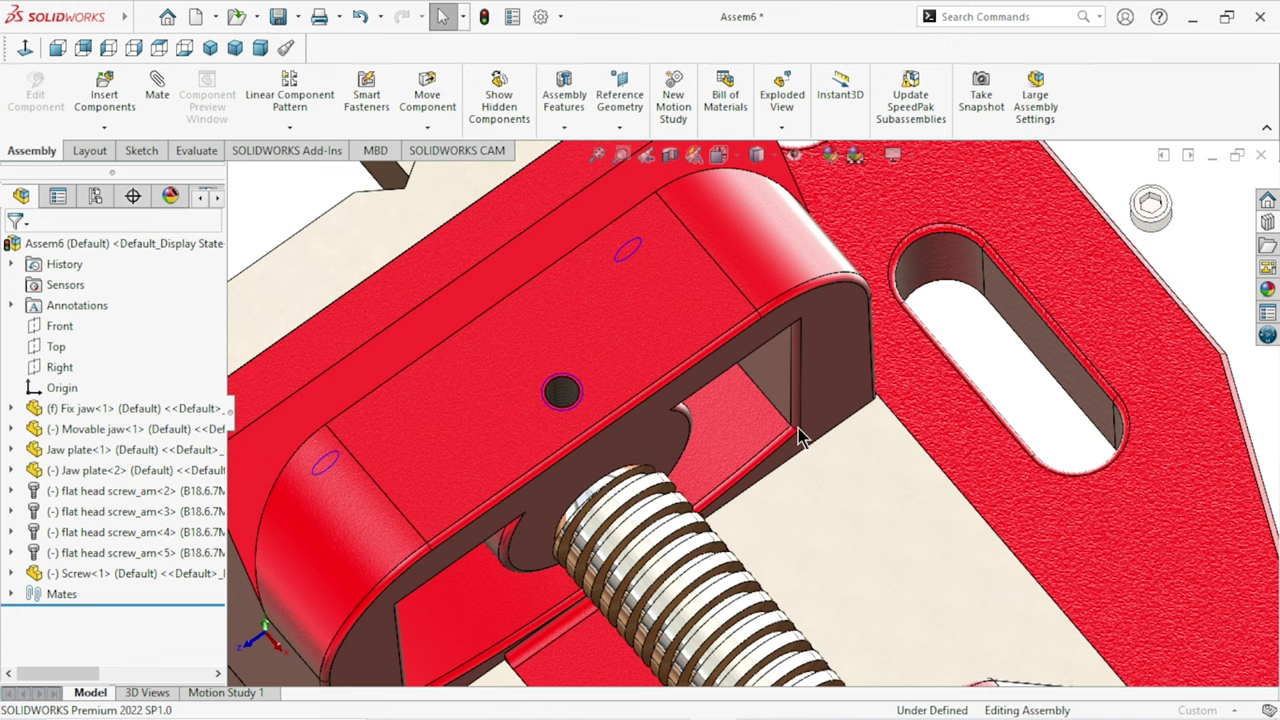
{"action": "scroll", "coordinate": [796, 440], "scroll_direction": "up", "scroll_amount": 3}
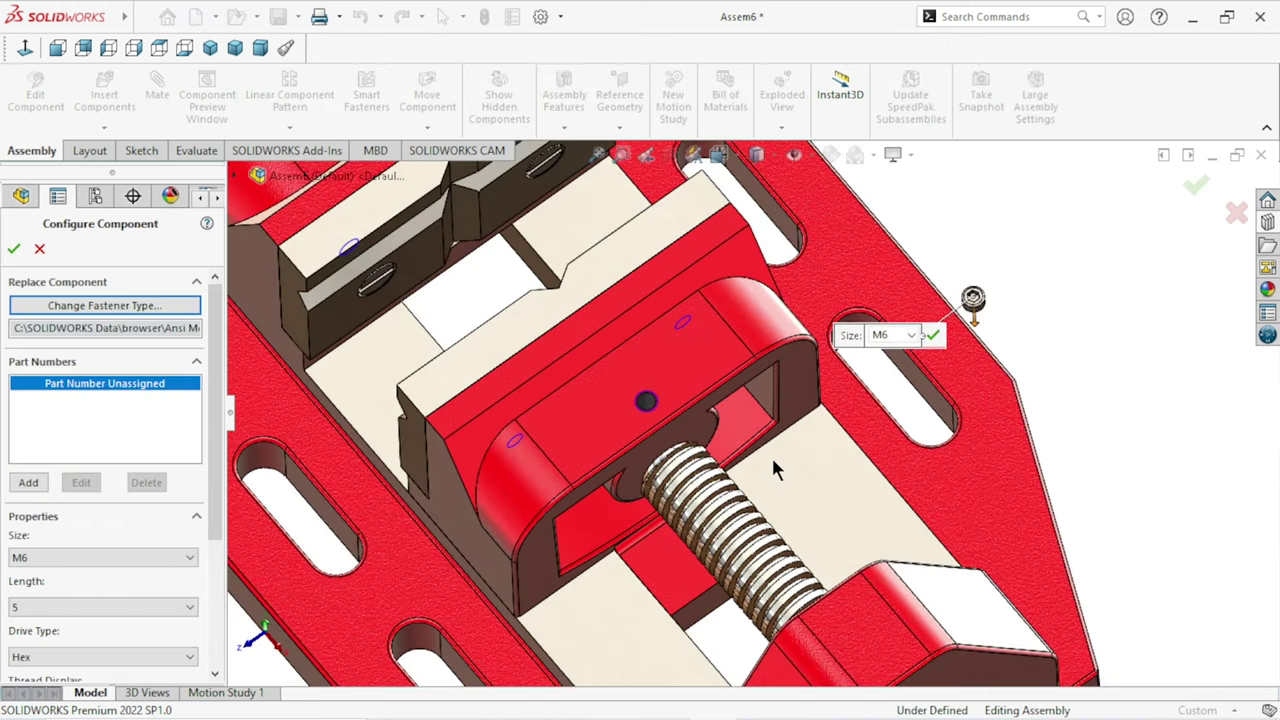
Step: Configure the set screw as M5, length 25, hex drive with cosmetic threads, and accept
{"action": "scroll", "coordinate": [777, 466], "scroll_direction": "up", "scroll_amount": 3}
{"action": "scroll", "coordinate": [800, 480], "scroll_direction": "up", "scroll_amount": 2}
{"action": "middle_click_drag", "start_coordinate": [910, 502], "coordinate": [920, 394]}
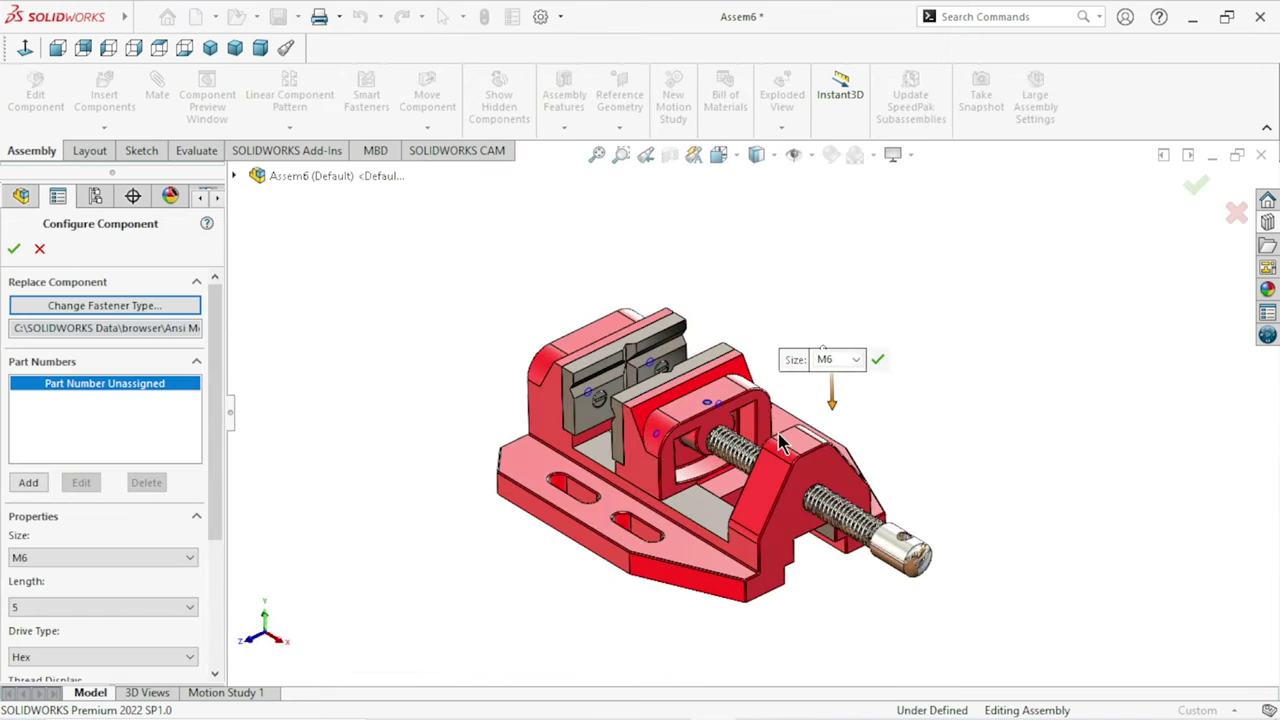
{"action": "scroll", "coordinate": [885, 320], "scroll_direction": "down", "scroll_amount": 1}
{"action": "scroll", "coordinate": [885, 320], "scroll_direction": "down", "scroll_amount": 2}
{"action": "scroll", "coordinate": [200, 430], "scroll_direction": "down", "scroll_amount": 3}
{"action": "left_click", "coordinate": [143, 443]}
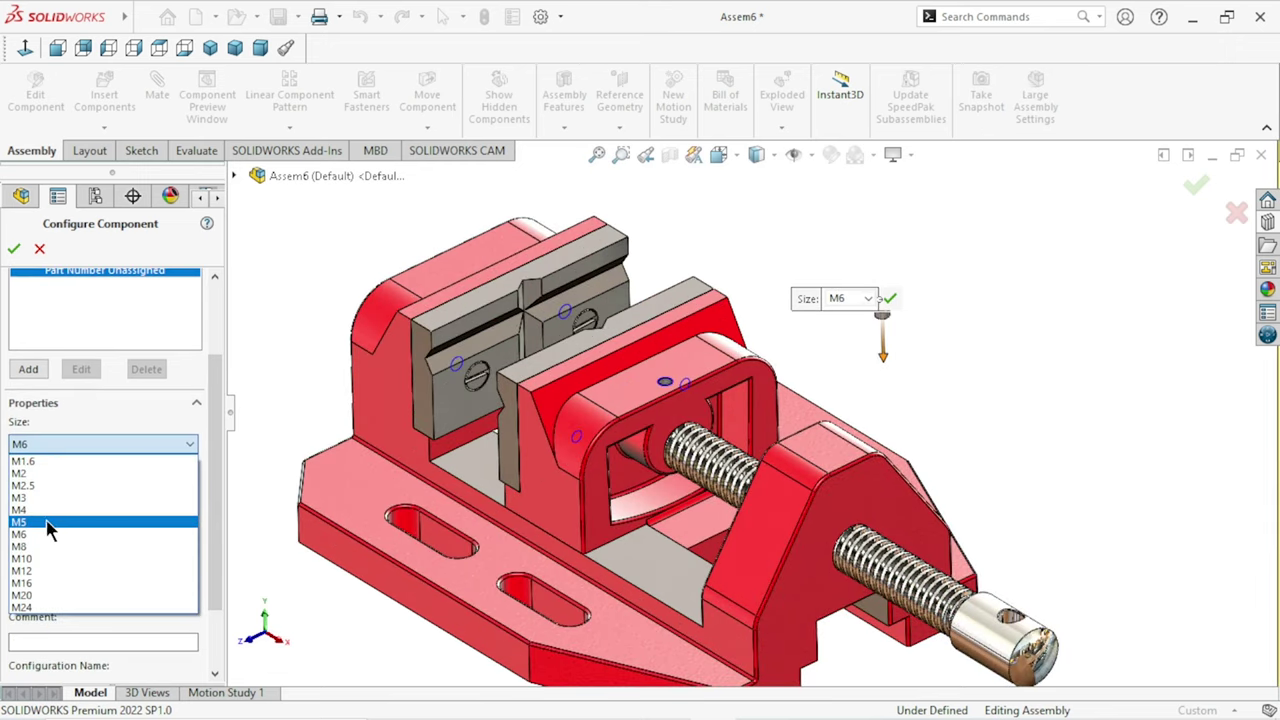
{"action": "left_click", "coordinate": [45, 521]}
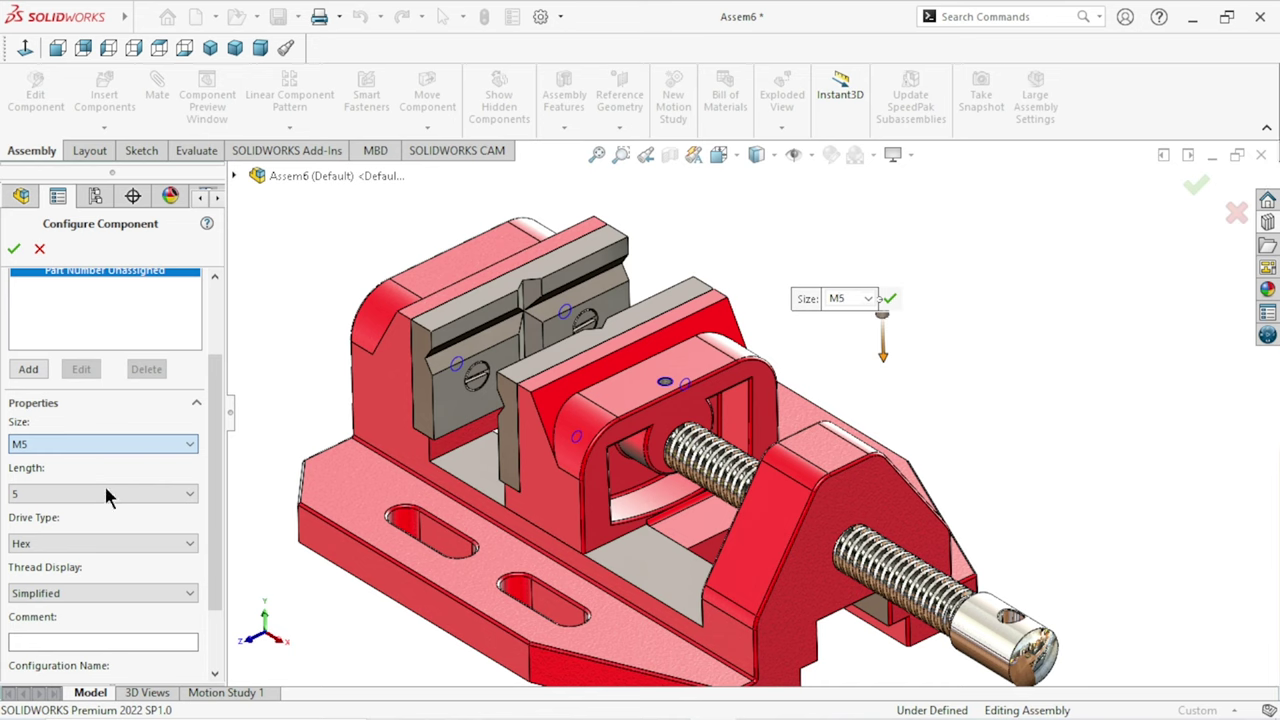
{"action": "left_click", "coordinate": [168, 494]}
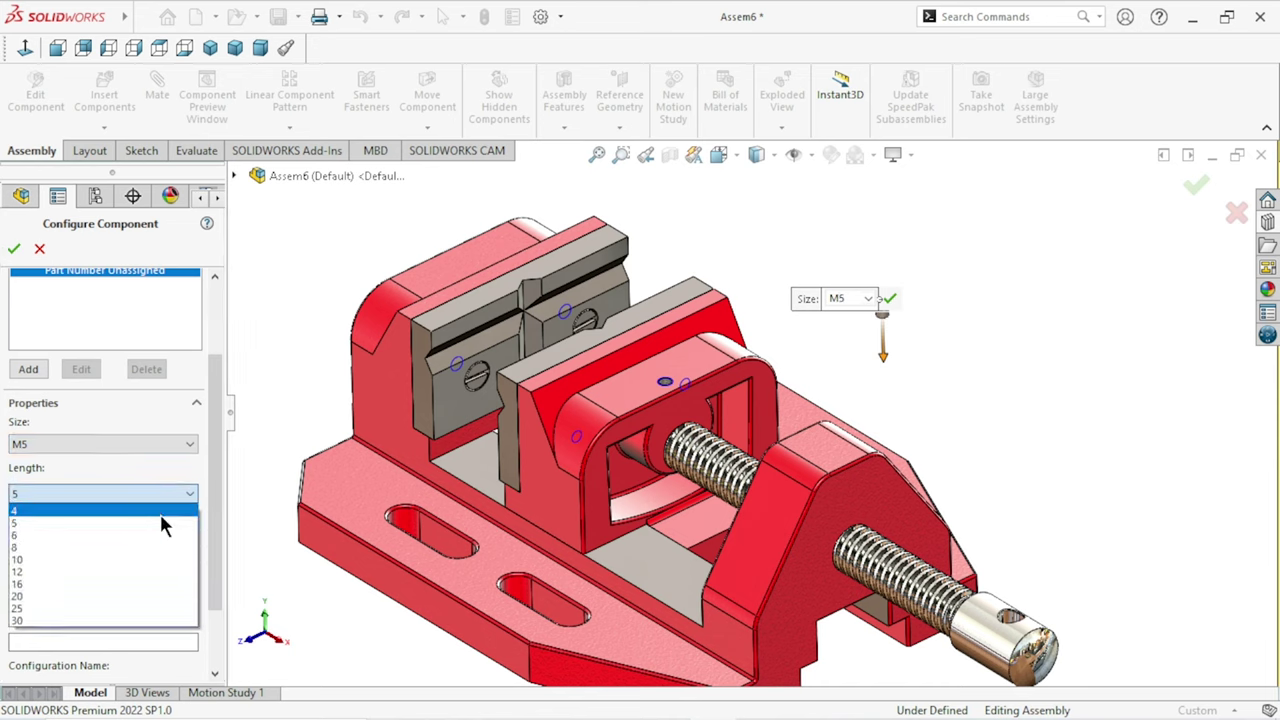
{"action": "left_click", "coordinate": [60, 609]}
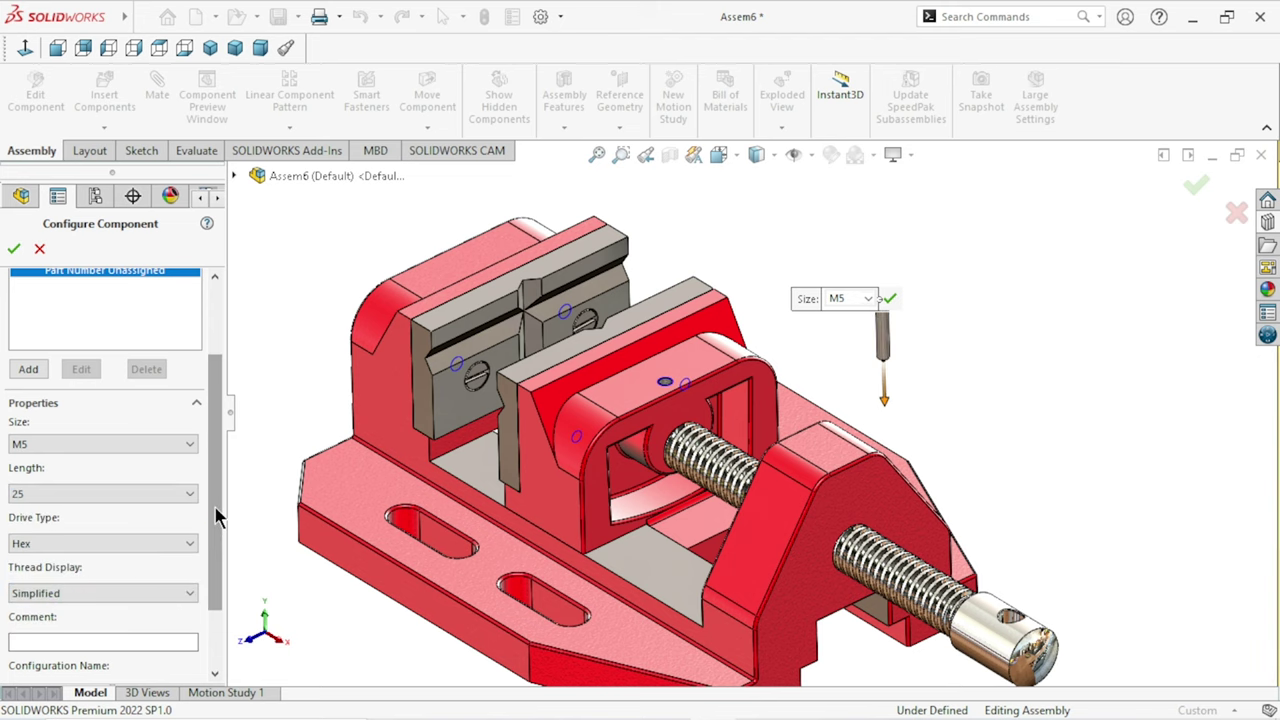
{"action": "left_click", "coordinate": [160, 592]}
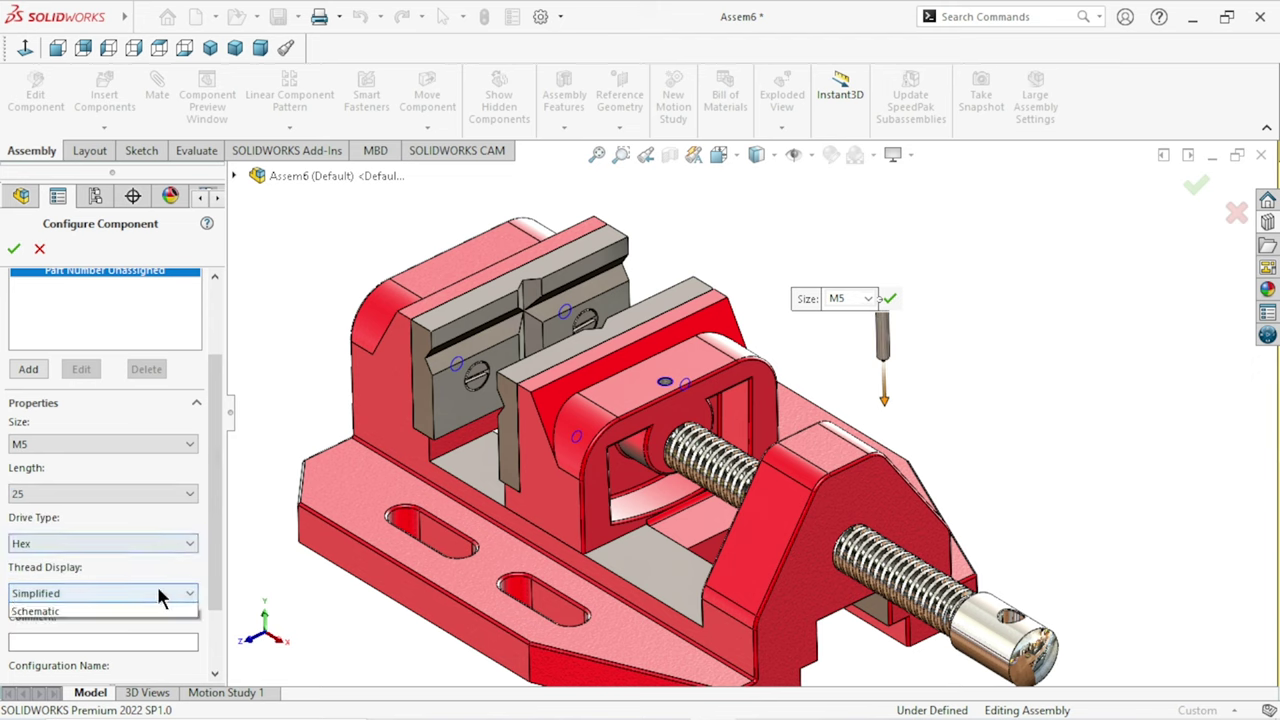
{"action": "left_click", "coordinate": [82, 622]}
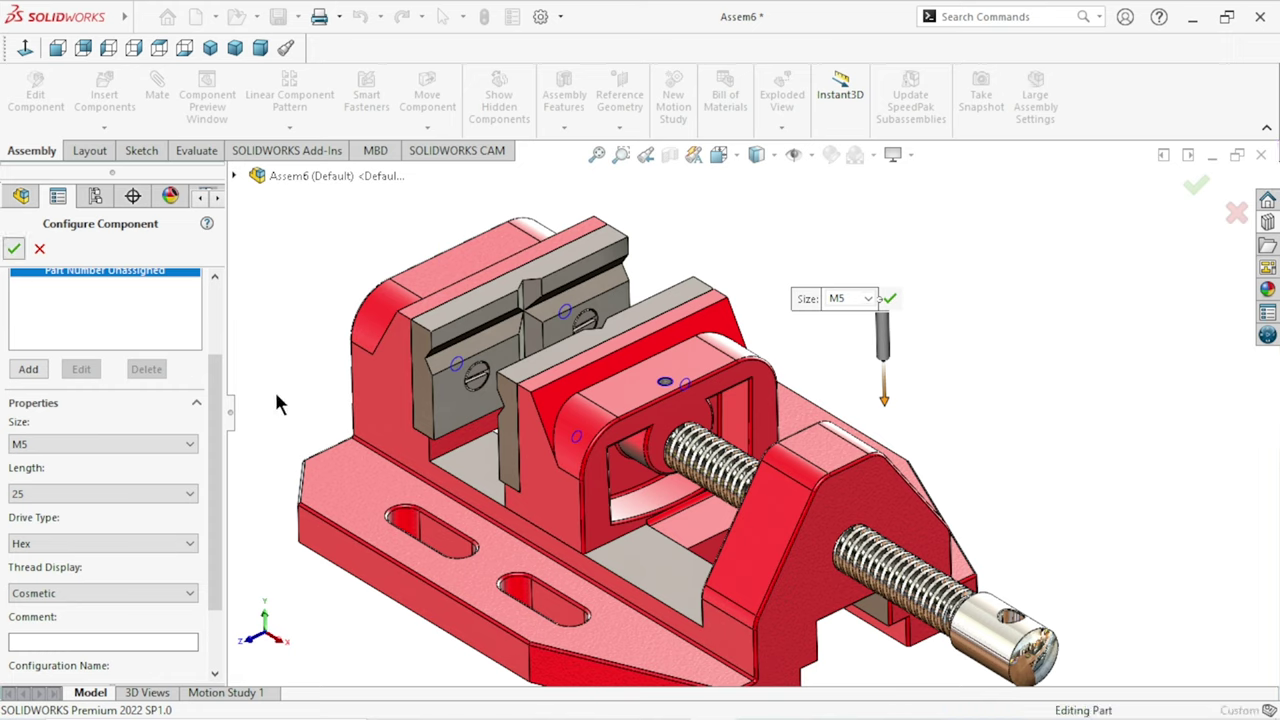
{"action": "key", "text": "Return"}
Step: Seat the M5 set screw in the movable jaw's top hole and end insertion
{"action": "scroll", "coordinate": [700, 380], "scroll_direction": "down", "scroll_amount": 5}
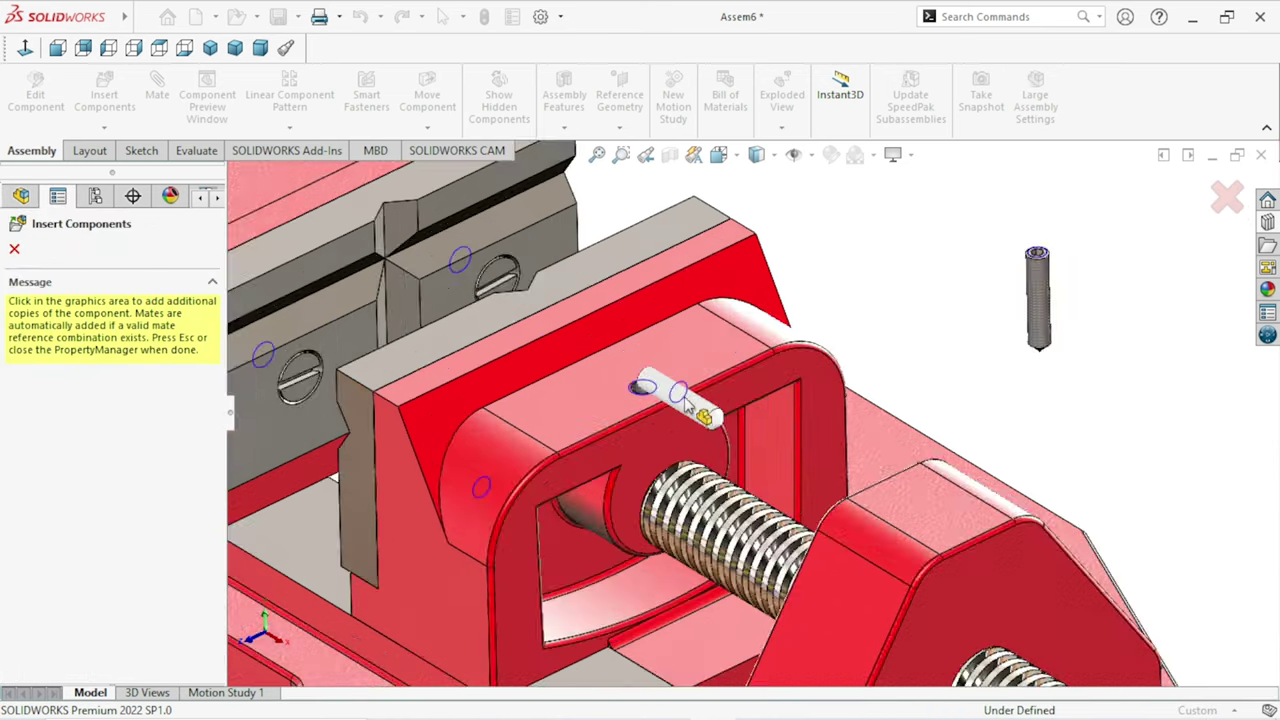
{"action": "middle_click_drag", "start_coordinate": [700, 375], "coordinate": [708, 388]}
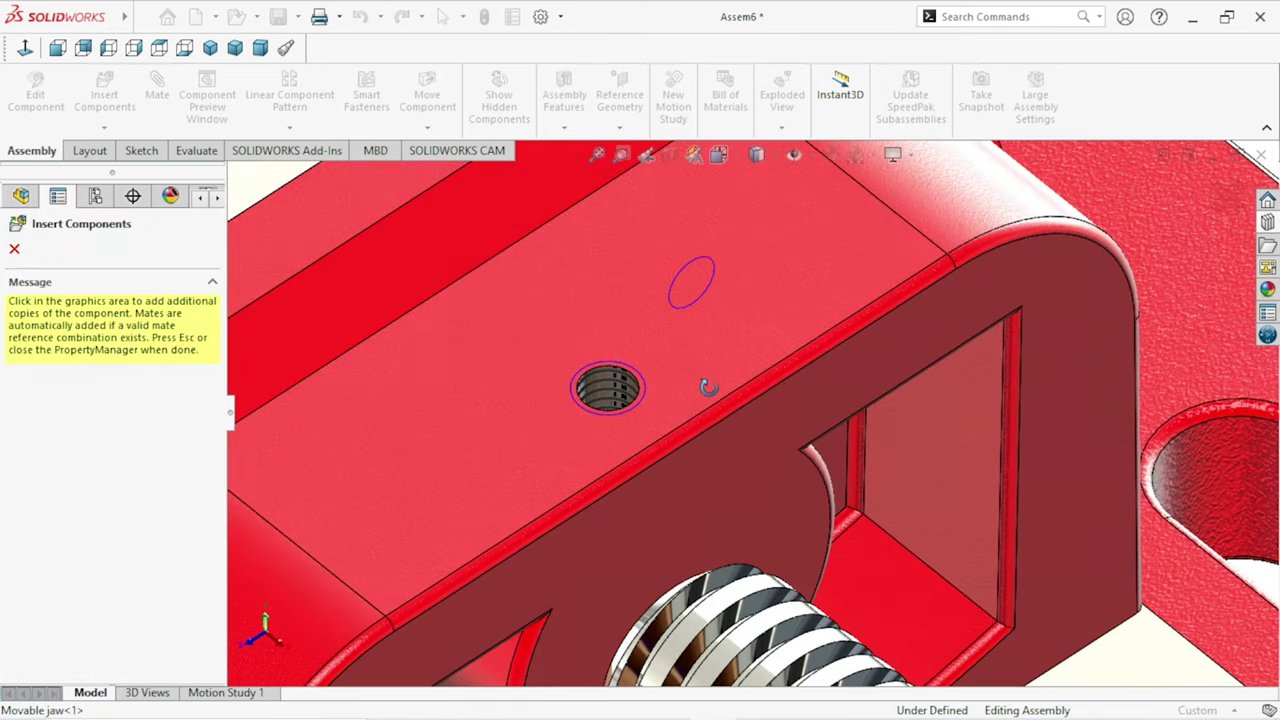
{"action": "left_click", "coordinate": [612, 388]}
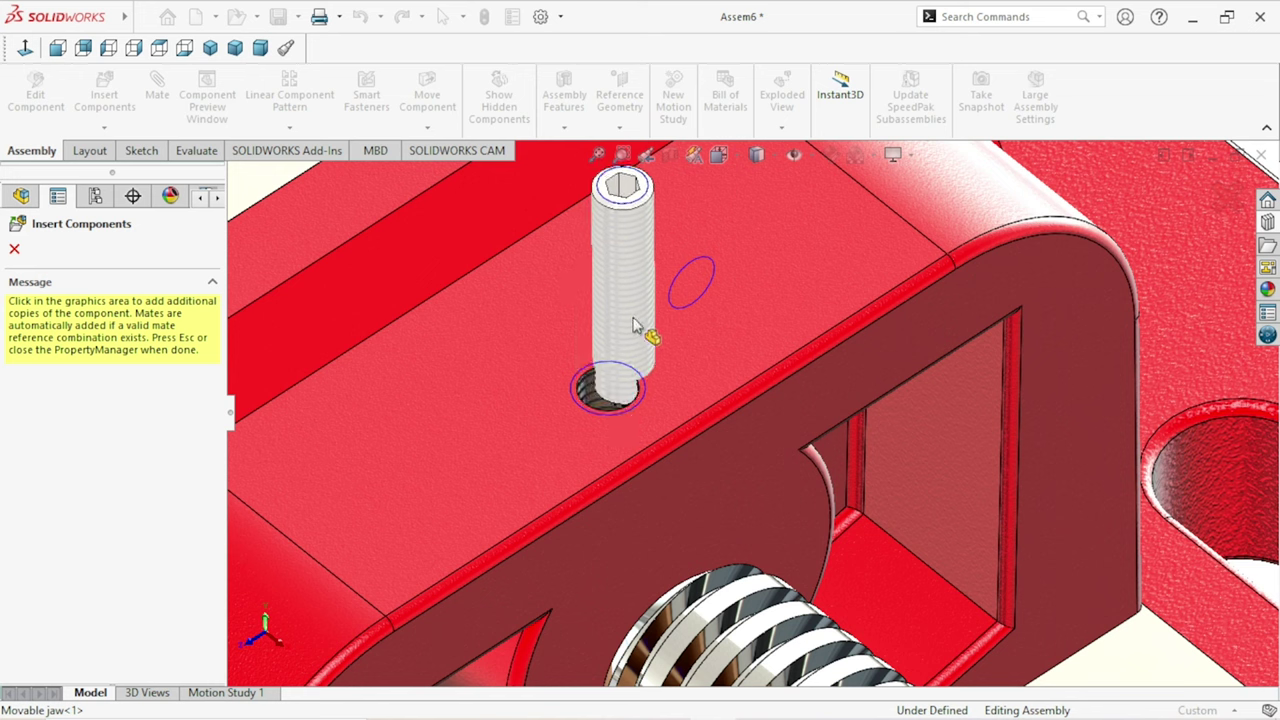
{"action": "left_click", "coordinate": [613, 396]}
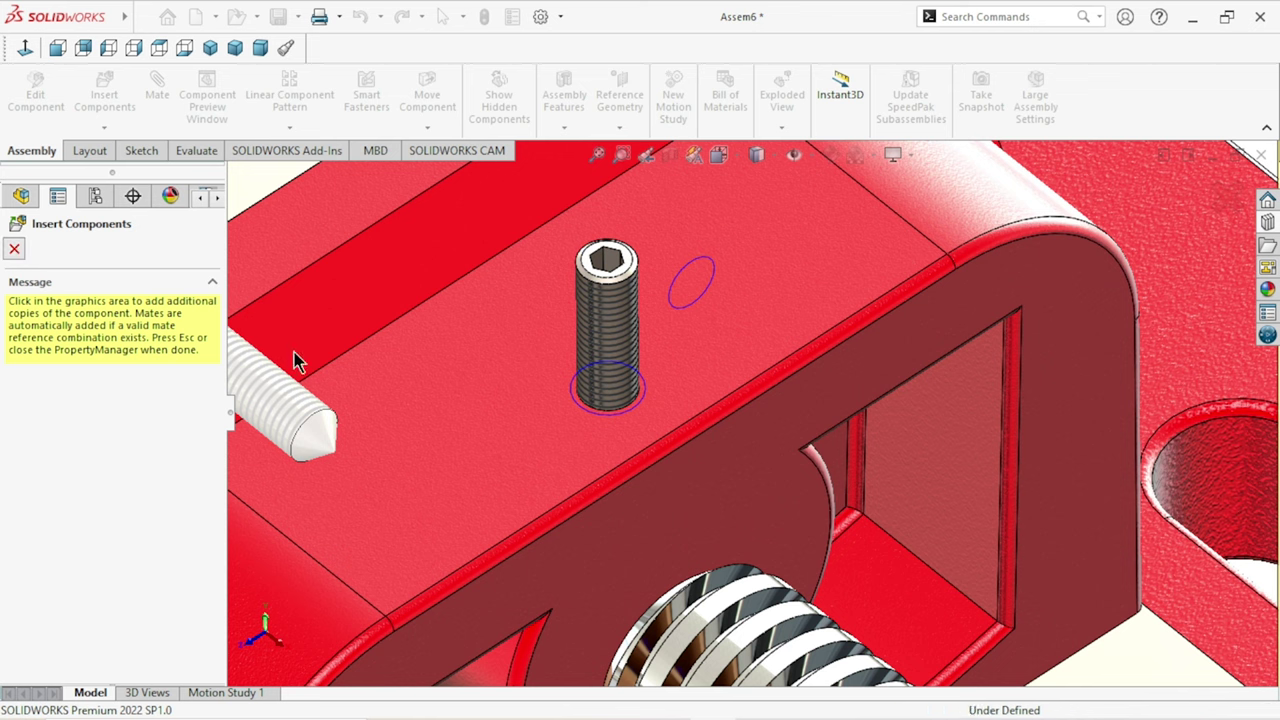
{"action": "key", "text": "Escape"}
Step: Select the extra floating set screw and bring up its context menu
{"action": "scroll", "coordinate": [718, 448], "scroll_direction": "up", "scroll_amount": 5}
{"action": "scroll", "coordinate": [760, 450], "scroll_direction": "up", "scroll_amount": 4}
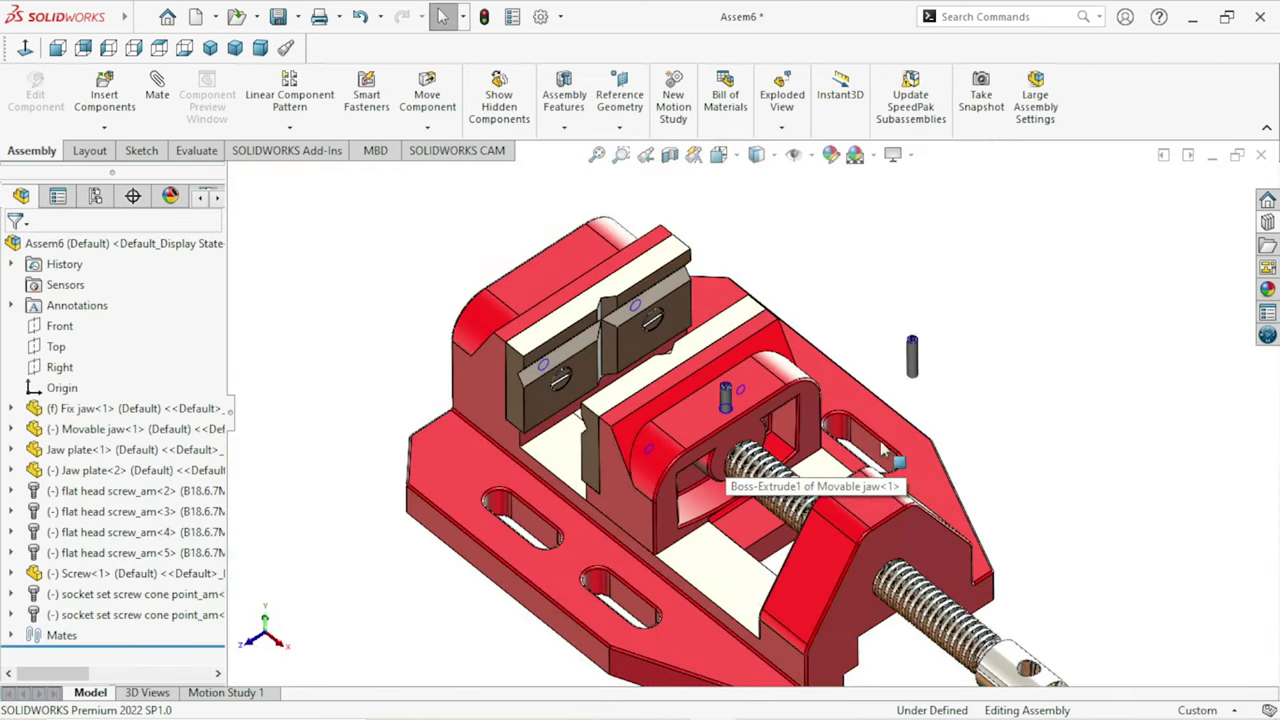
{"action": "left_click", "coordinate": [916, 372]}
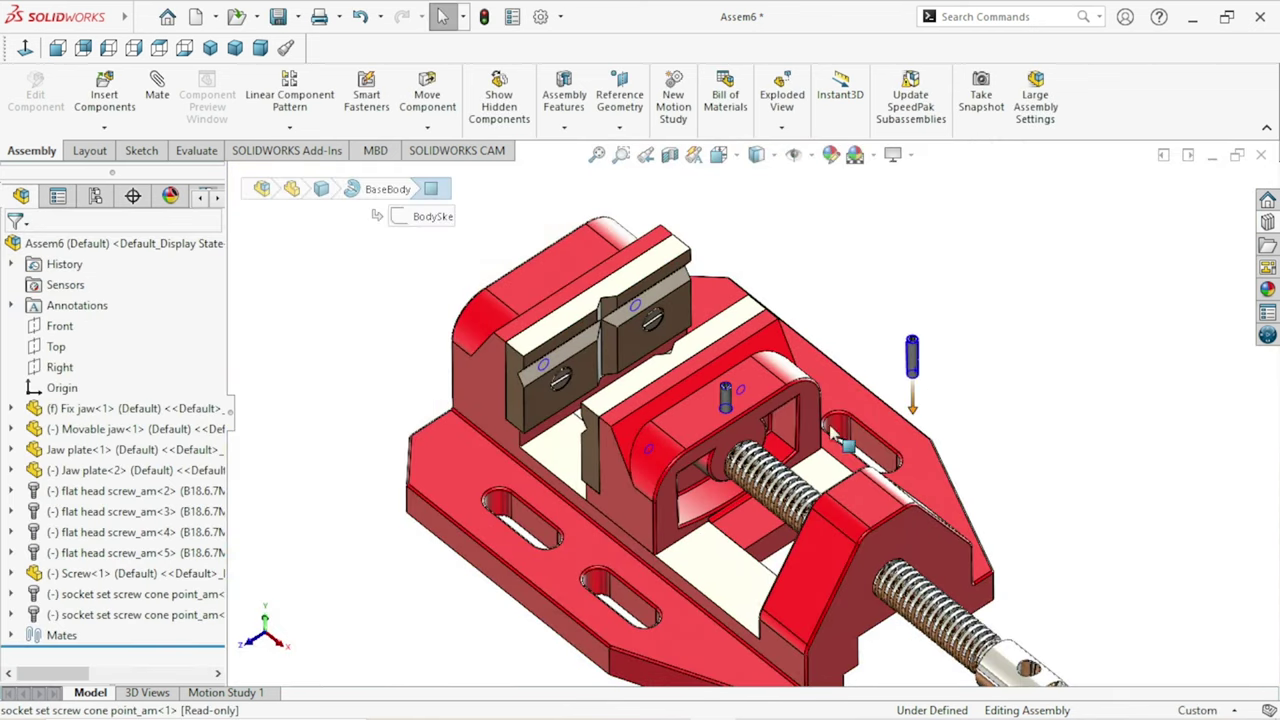
{"action": "right_click", "coordinate": [145, 598]}
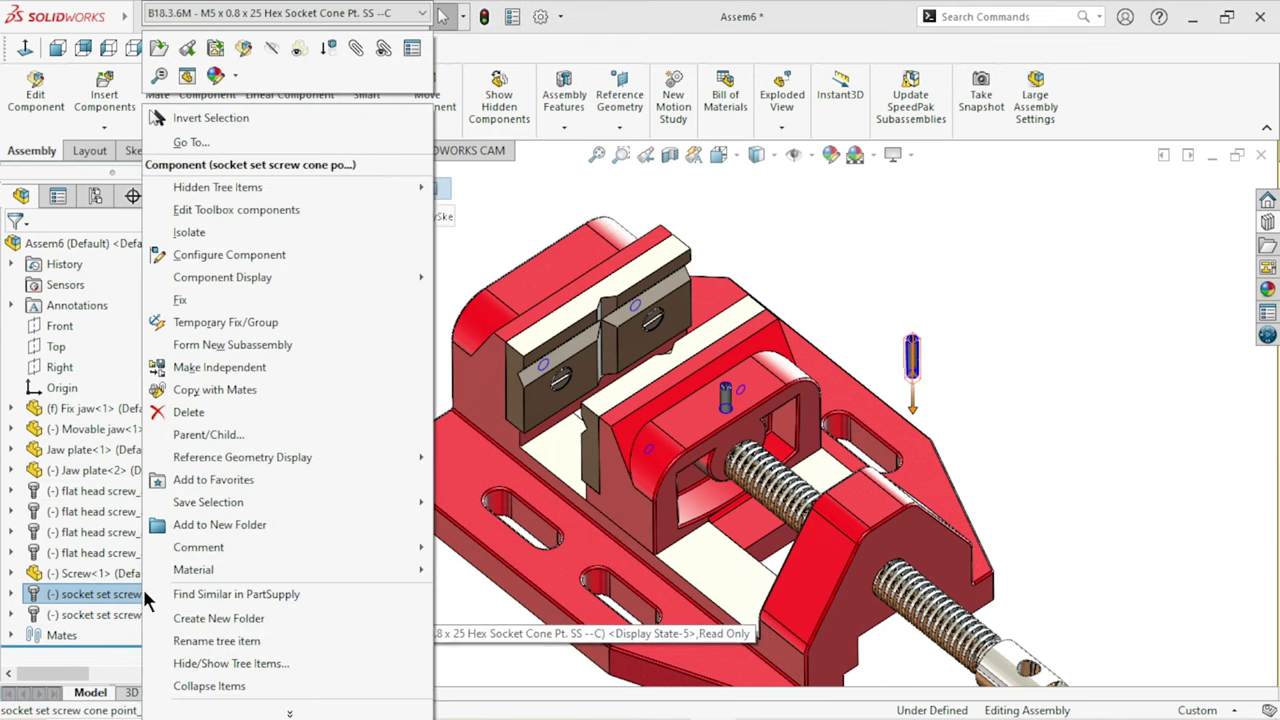
Step: Delete the extra set screw copy from the assembly
{"action": "left_click", "coordinate": [177, 410]}
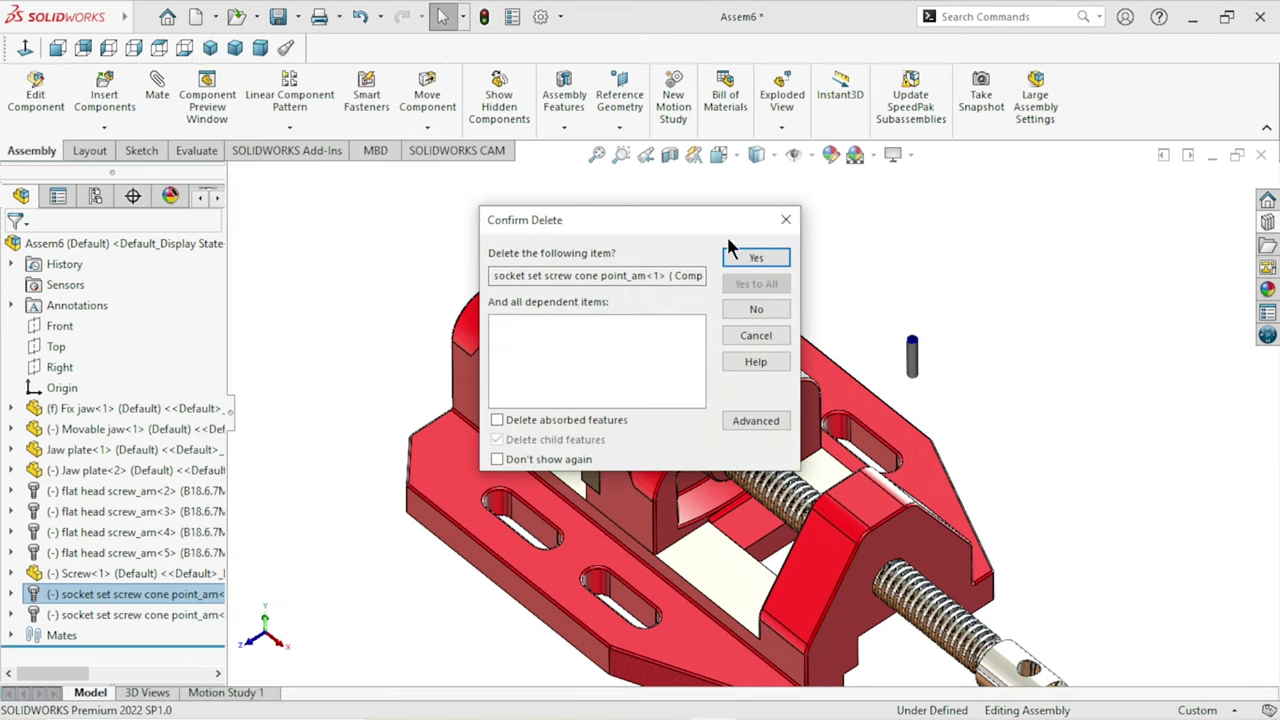
{"action": "left_click", "coordinate": [756, 259]}
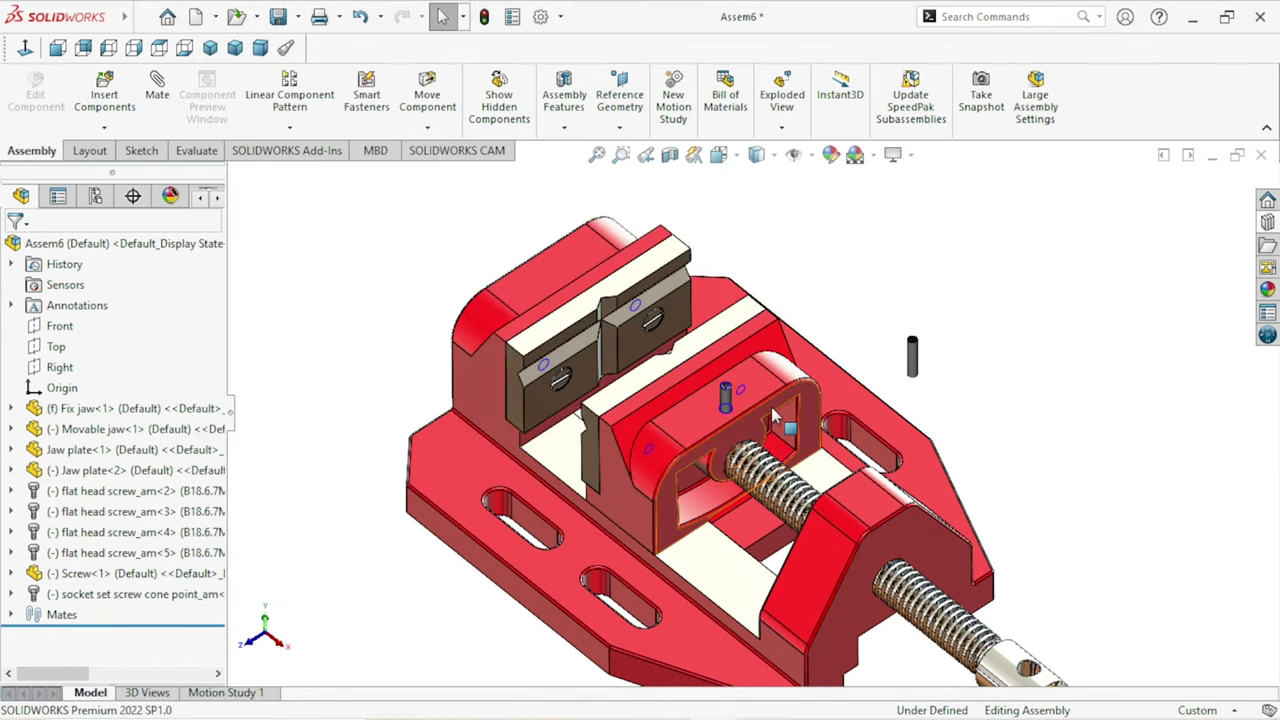
{"action": "scroll", "coordinate": [775, 417], "scroll_direction": "down", "scroll_amount": 2}
{"action": "scroll", "coordinate": [950, 390], "scroll_direction": "down", "scroll_amount": 2}
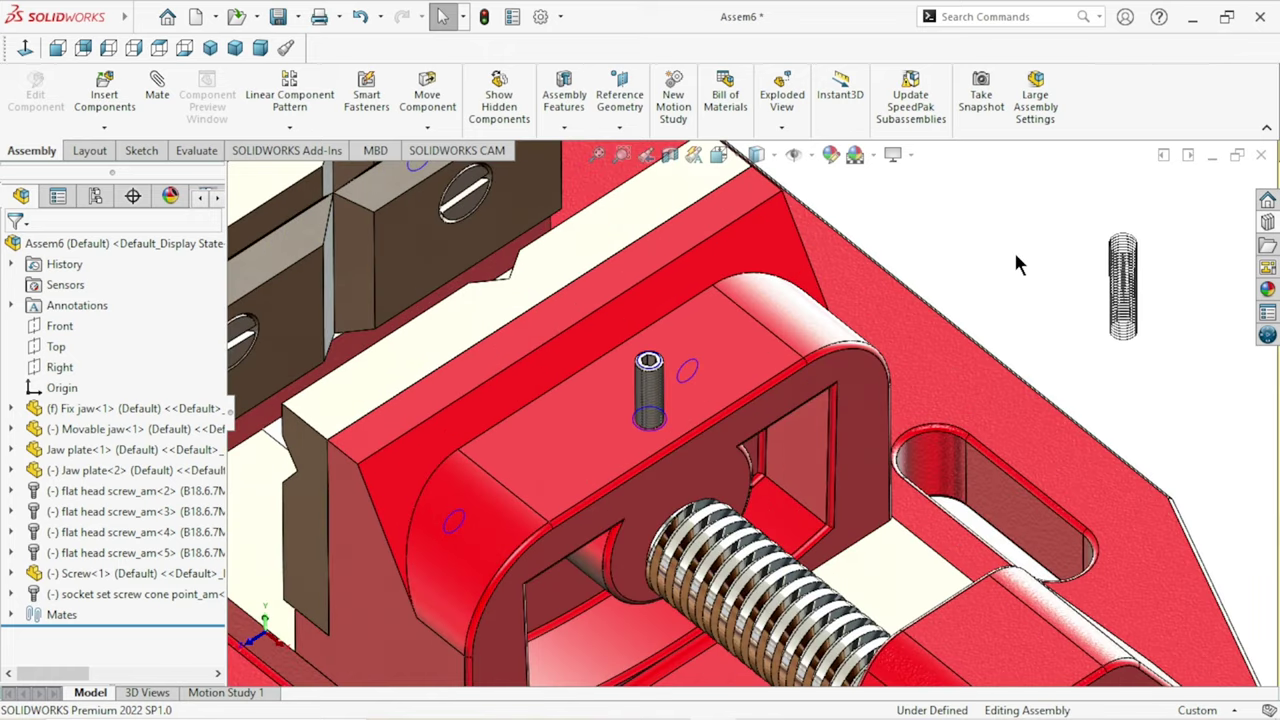
{"action": "scroll", "coordinate": [660, 380], "scroll_direction": "down", "scroll_amount": 2}
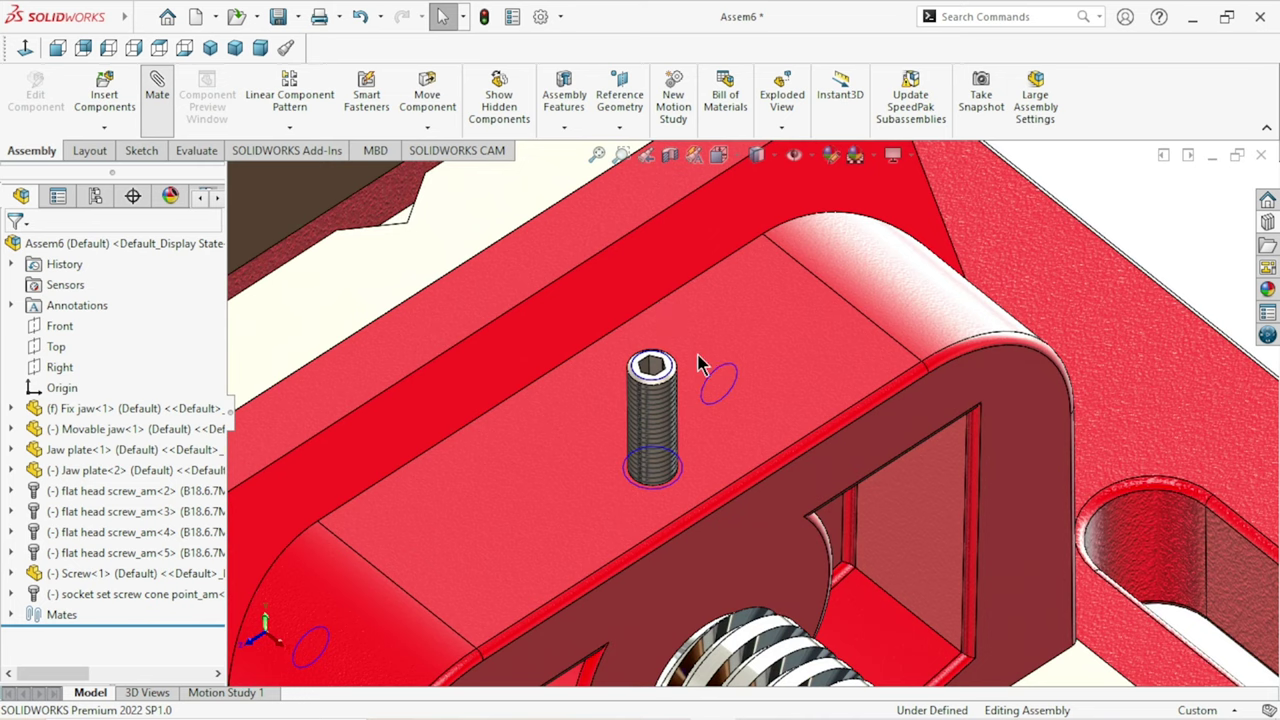
{"action": "scroll", "coordinate": [710, 380], "scroll_direction": "down", "scroll_amount": 2}
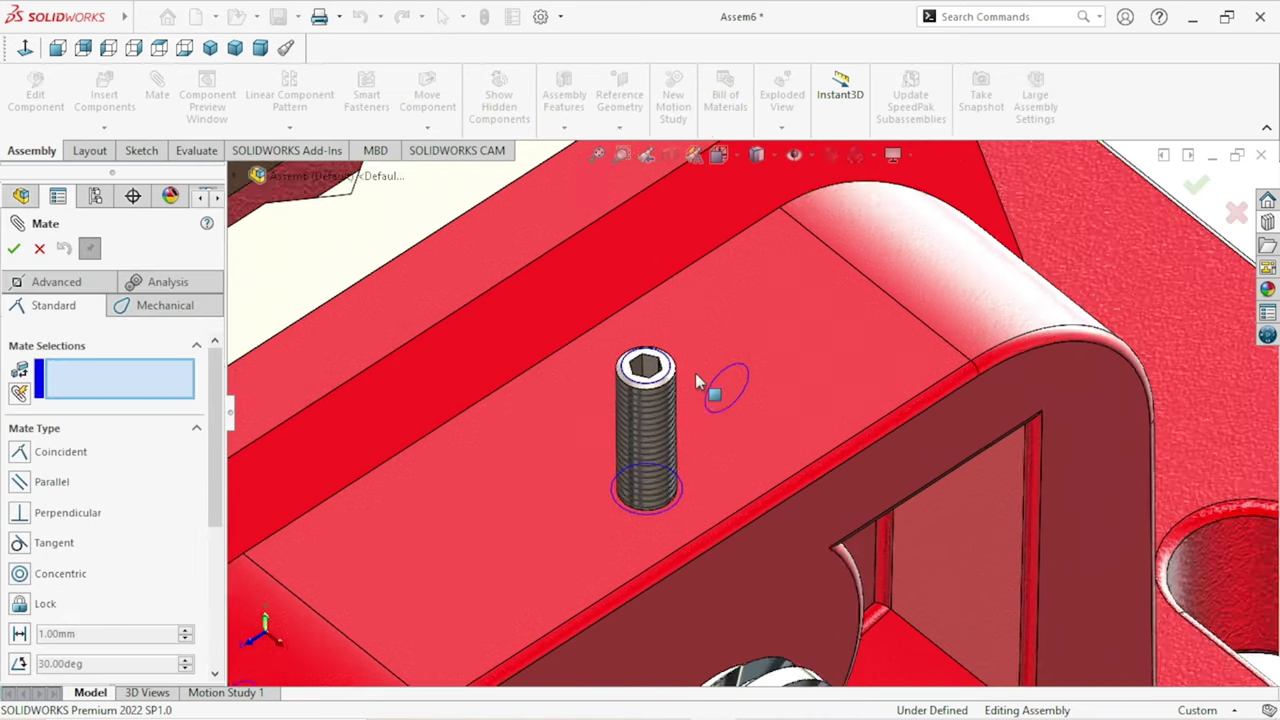
{"action": "scroll", "coordinate": [715, 385], "scroll_direction": "down", "scroll_amount": 1}
Step: Mate the set screw's top face coincident with the movable jaw's top face
{"action": "left_click", "coordinate": [733, 477]}
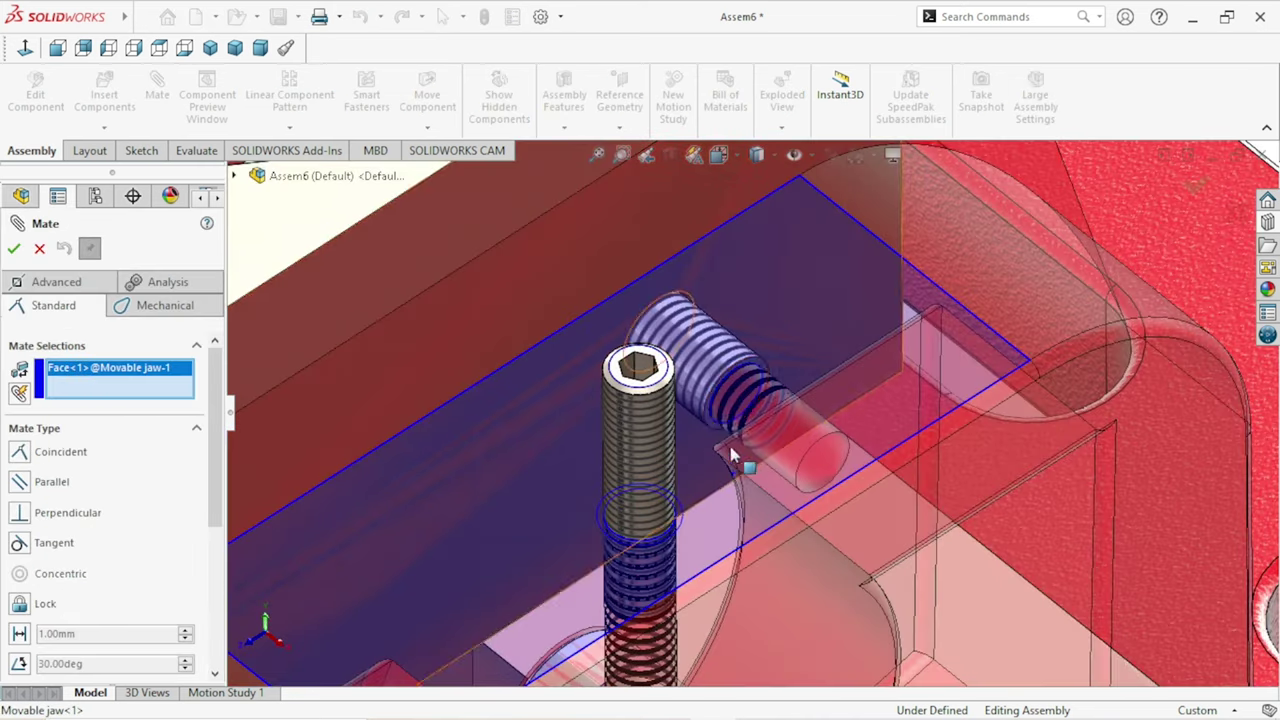
{"action": "left_click", "coordinate": [664, 368]}
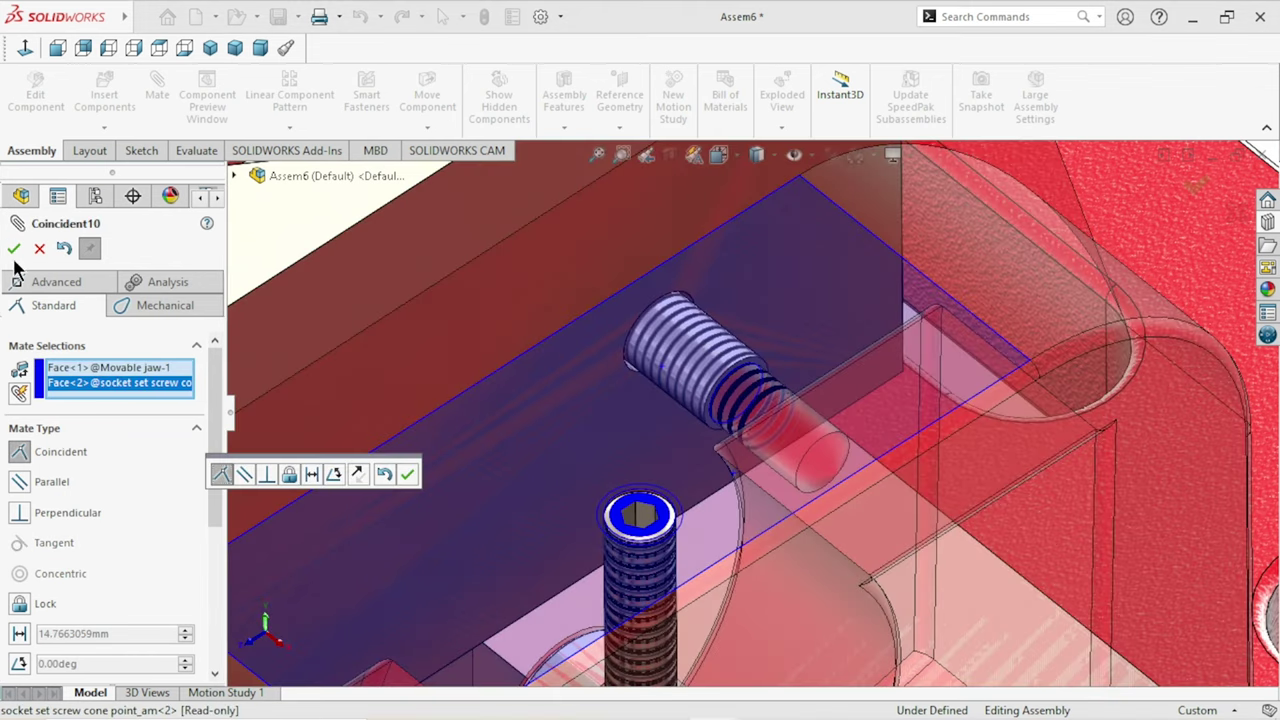
{"action": "left_click", "coordinate": [13, 248]}
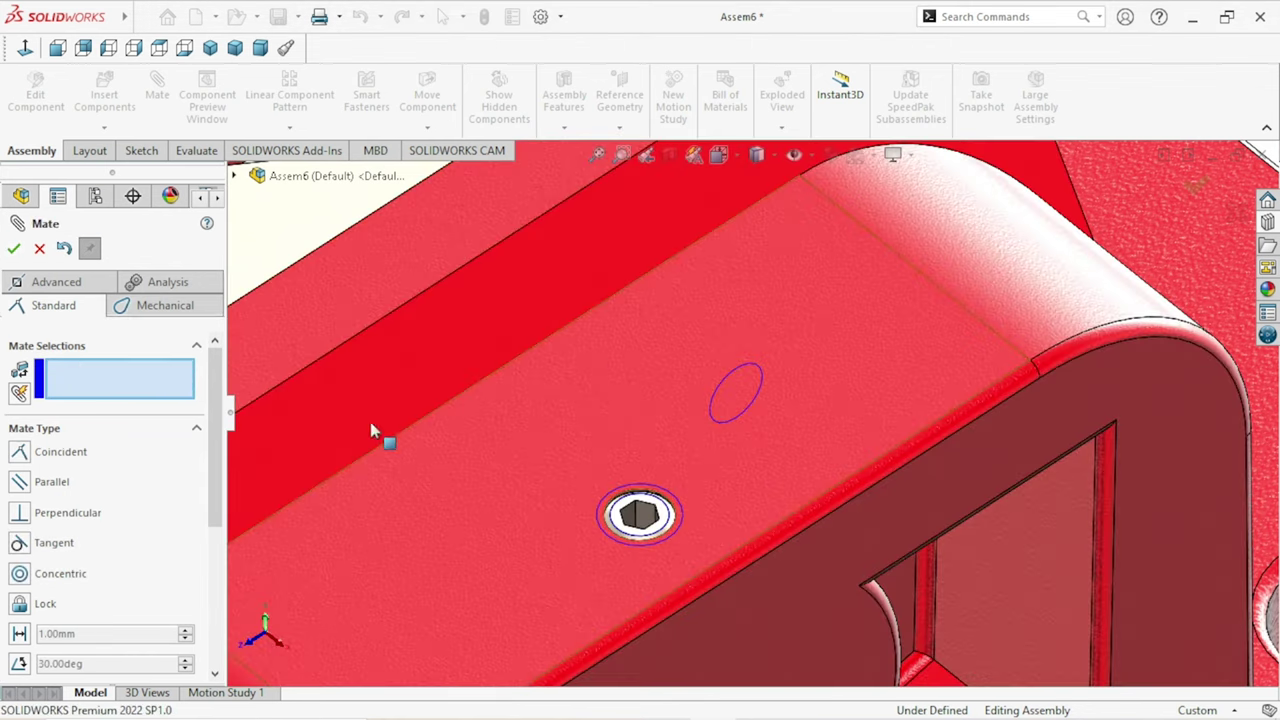
{"action": "key", "text": "Escape"}
{"action": "key", "text": "f"}
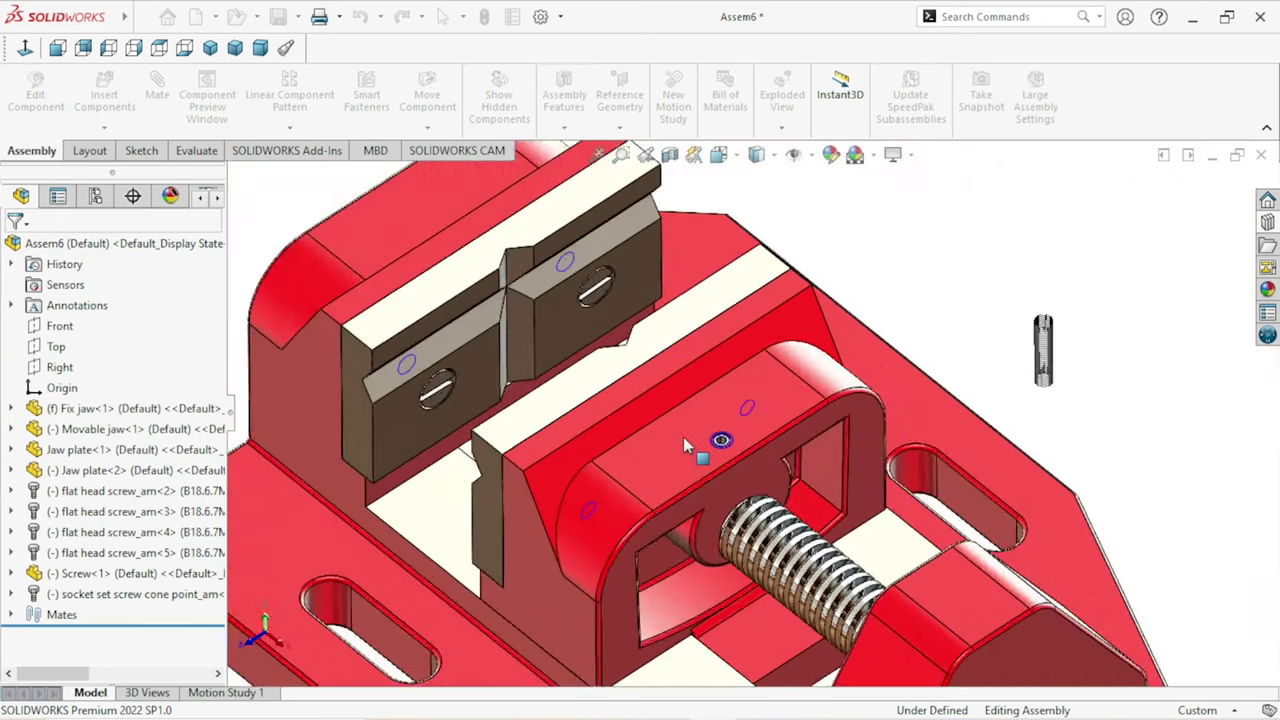
{"action": "middle_click_drag", "start_coordinate": [985, 447], "coordinate": [757, 480]}
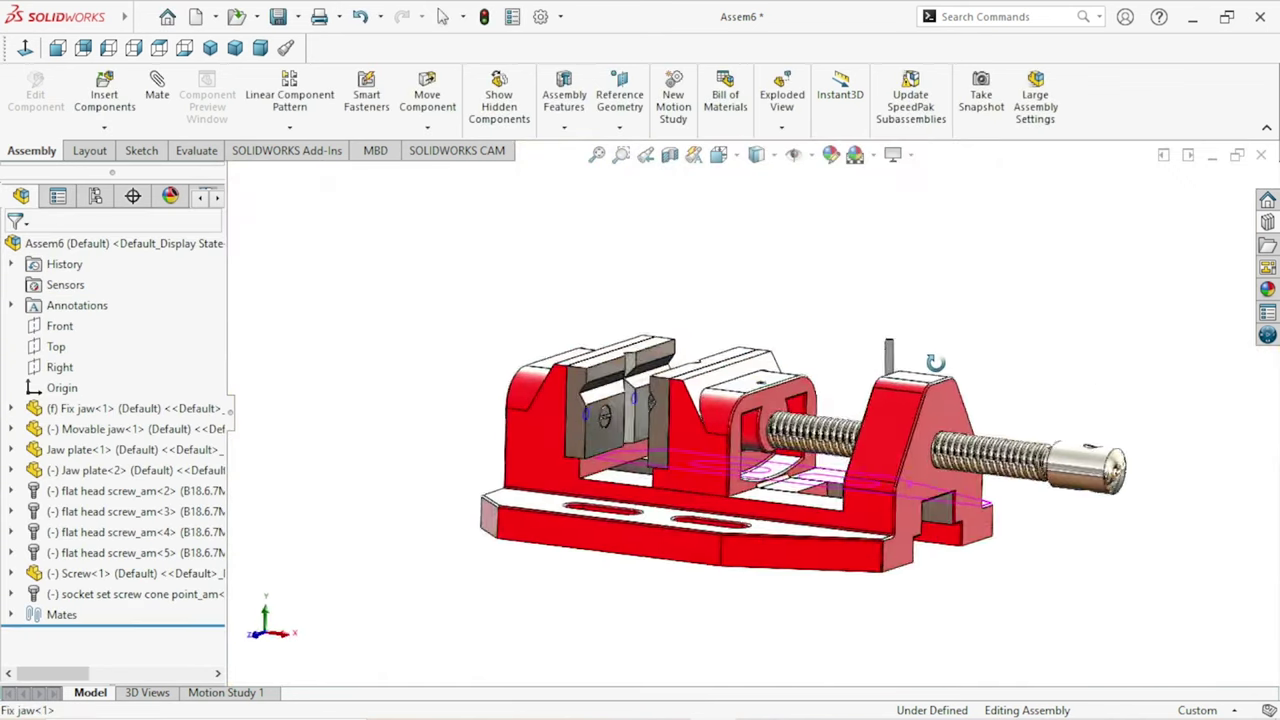
{"action": "left_click", "coordinate": [732, 458]}
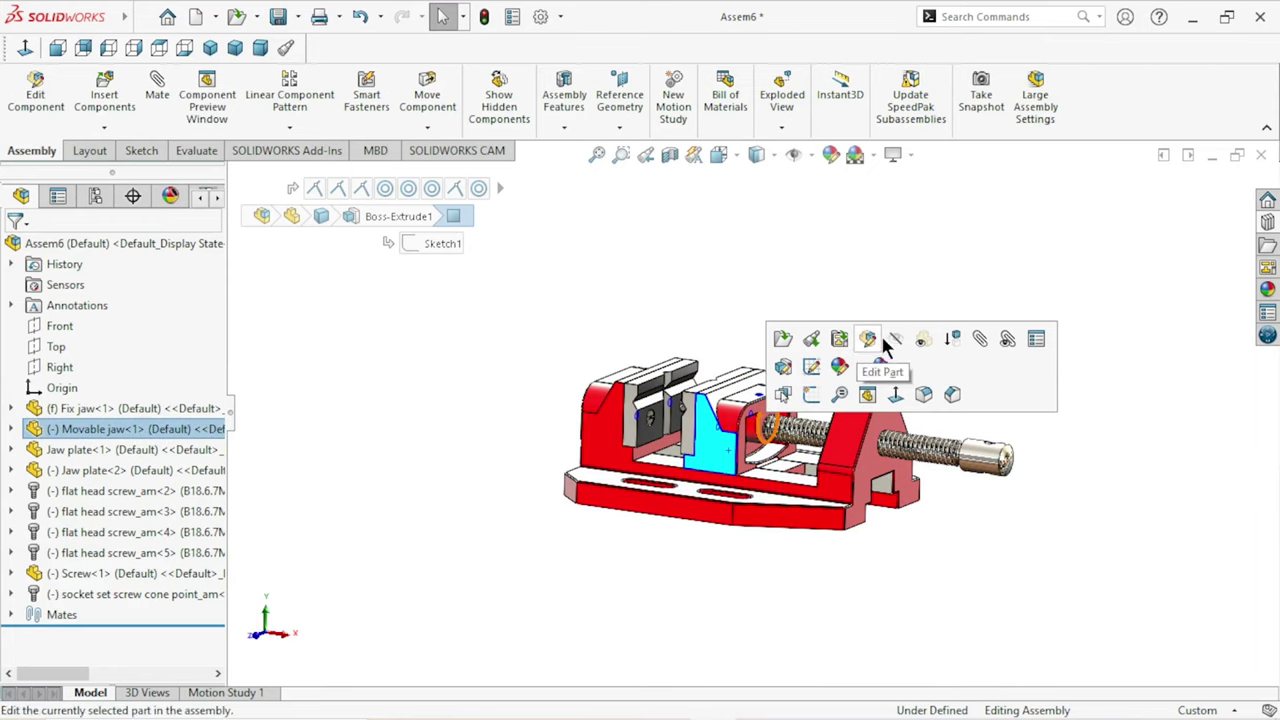
{"action": "left_click", "coordinate": [918, 348]}
{"action": "scroll", "coordinate": [912, 408], "scroll_direction": "down", "scroll_amount": 3}
{"action": "mouse_move", "coordinate": [912, 408]}
{"action": "middle_mouse_down"}
{"action": "mouse_move", "coordinate": [940, 276]}
{"action": "mouse_move", "coordinate": [910, 283]}
{"action": "middle_mouse_up"}
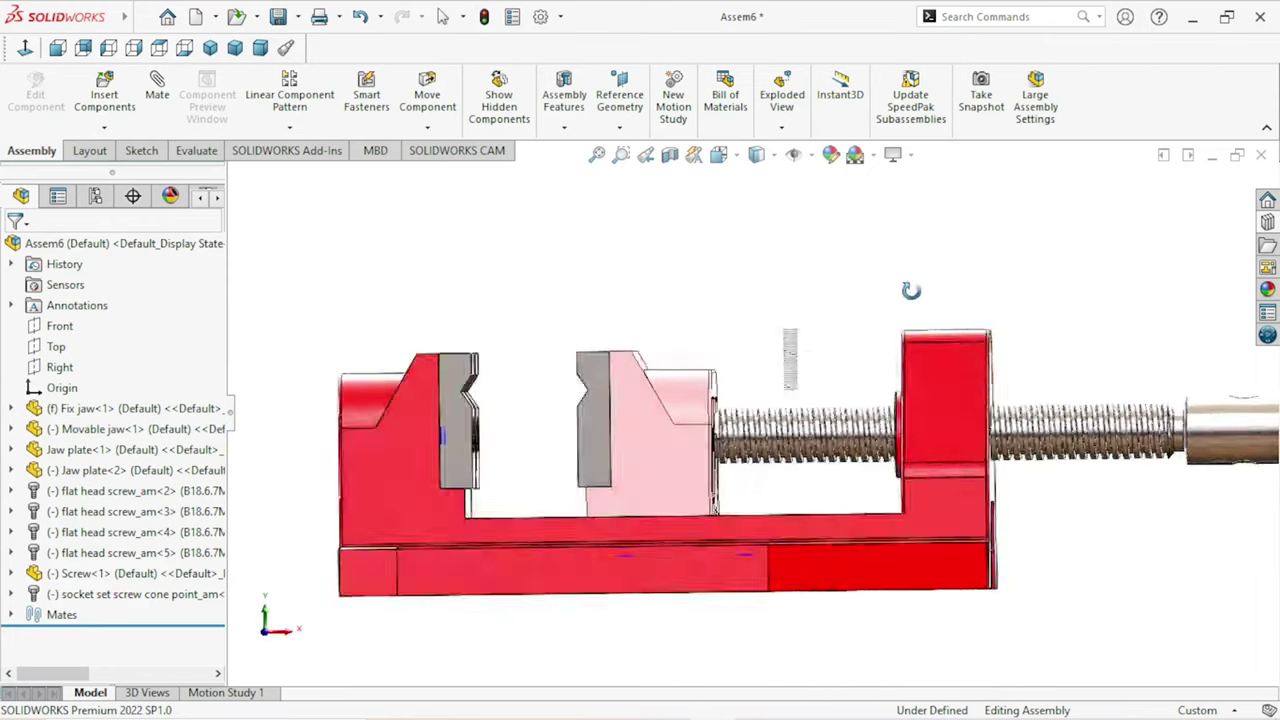
{"action": "key", "text": "Escape"}
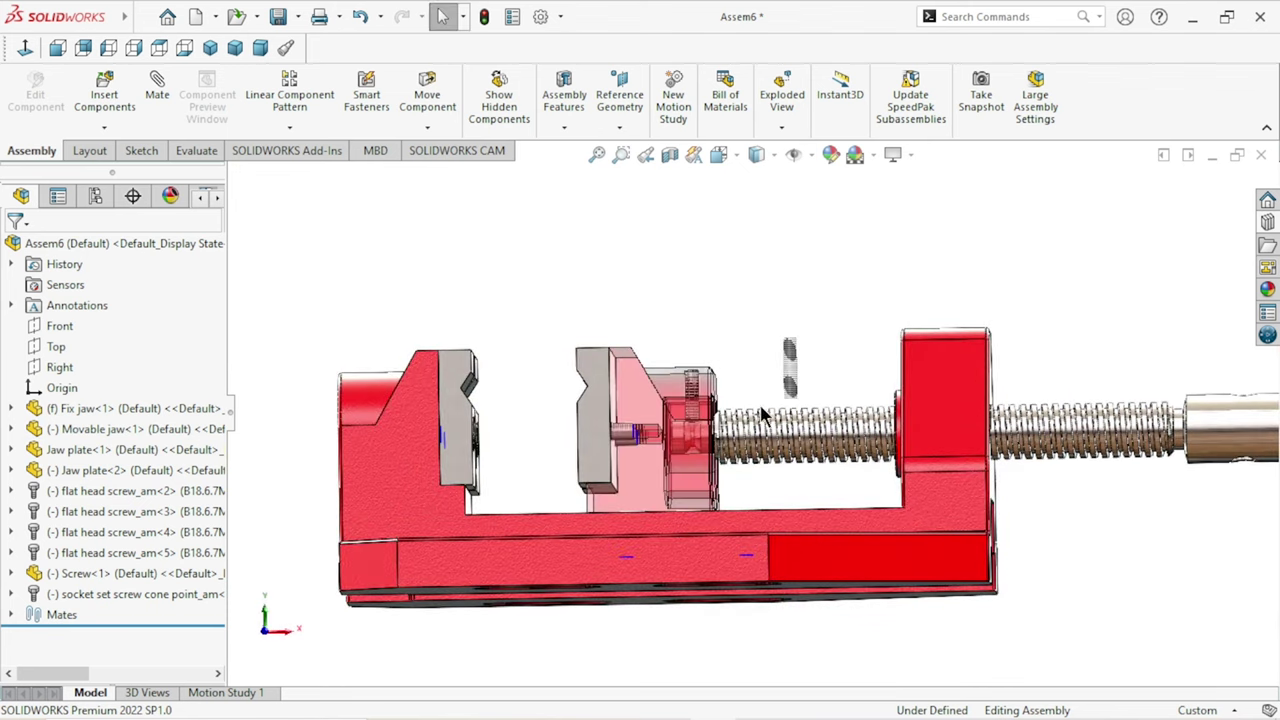
{"action": "scroll", "coordinate": [710, 410], "scroll_direction": "down", "scroll_amount": 3}
{"action": "scroll", "coordinate": [710, 410], "scroll_direction": "down", "scroll_amount": 3}
{"action": "scroll", "coordinate": [679, 408], "scroll_direction": "down", "scroll_amount": 2}
{"action": "scroll", "coordinate": [677, 406], "scroll_direction": "down", "scroll_amount": 2}
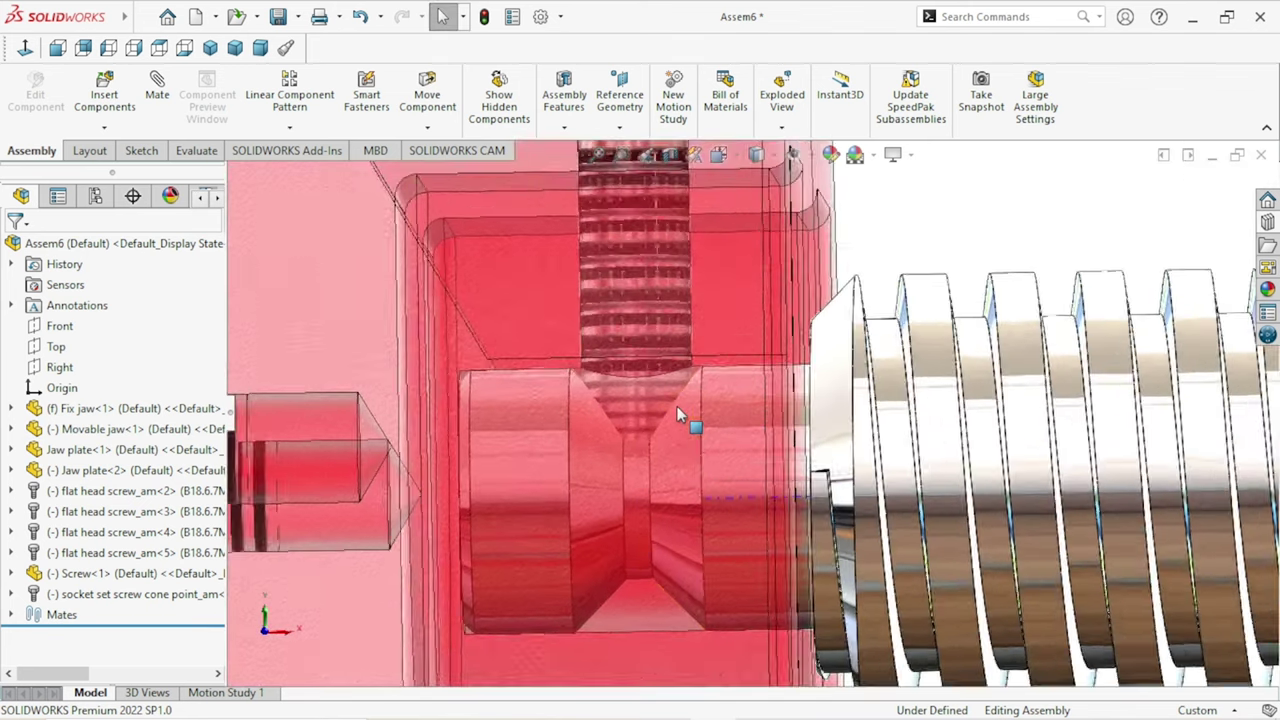
{"action": "scroll", "coordinate": [677, 406], "scroll_direction": "down", "scroll_amount": 2}
{"action": "scroll", "coordinate": [677, 406], "scroll_direction": "down", "scroll_amount": 1}
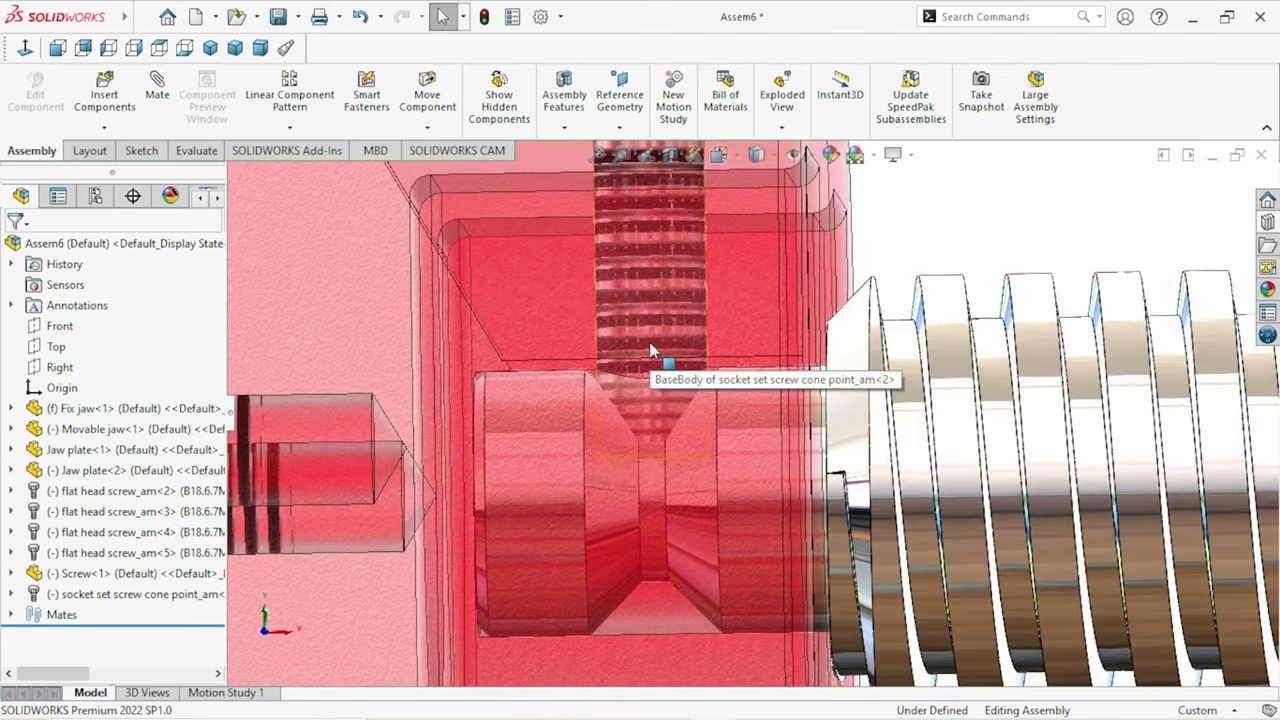
{"action": "scroll", "coordinate": [653, 441], "scroll_direction": "up", "scroll_amount": 3}
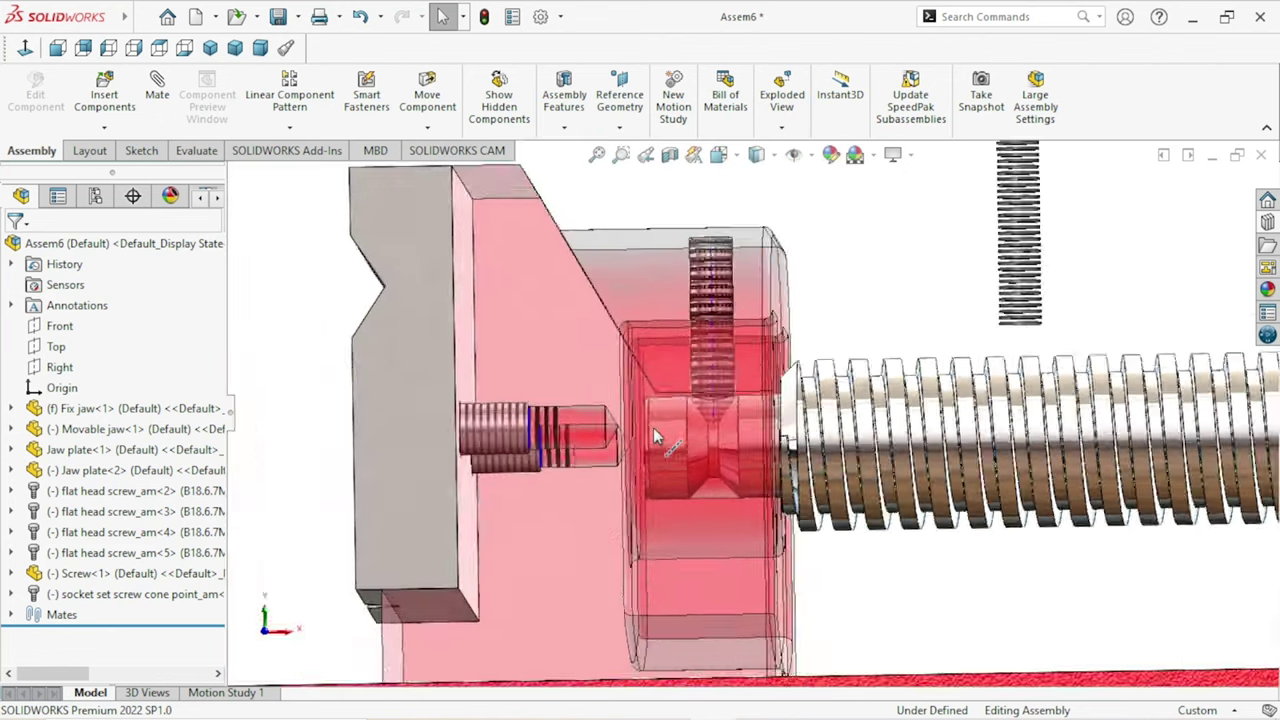
{"action": "scroll", "coordinate": [653, 427], "scroll_direction": "up", "scroll_amount": 3}
{"action": "scroll", "coordinate": [783, 387], "scroll_direction": "up", "scroll_amount": 3}
{"action": "key", "text": "ctrl+7"}
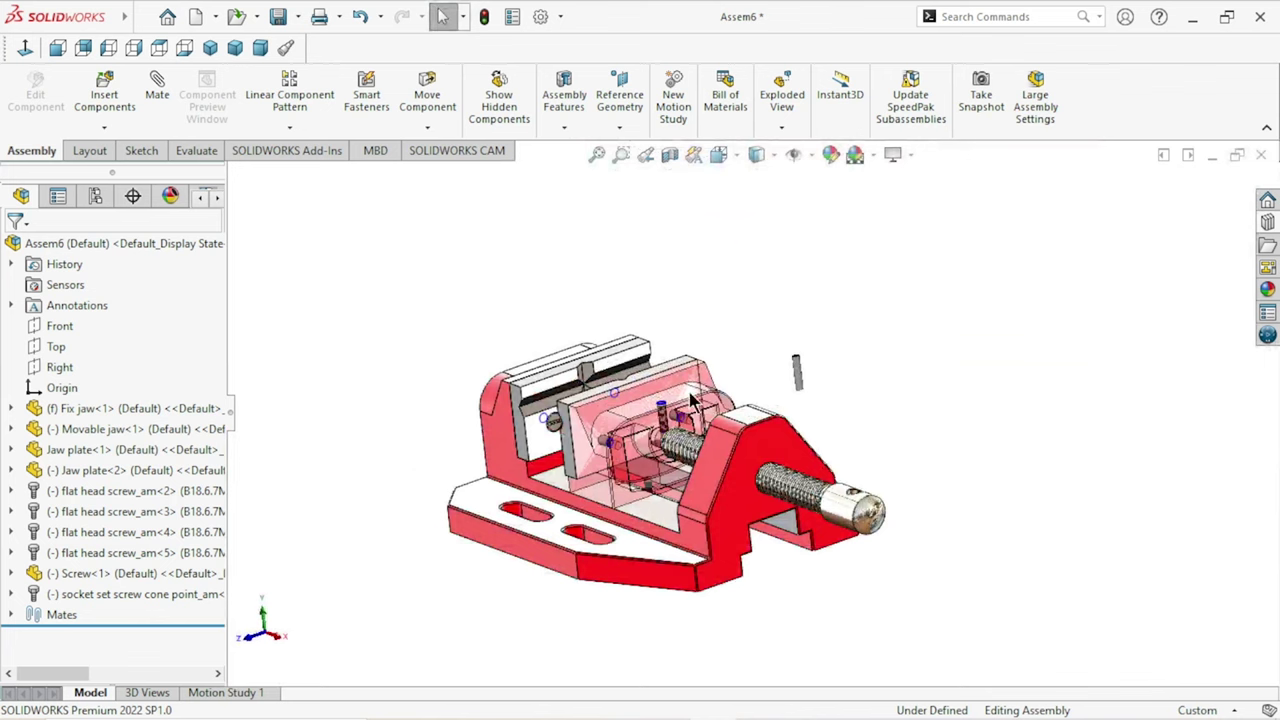
{"action": "right_click", "coordinate": [713, 385]}
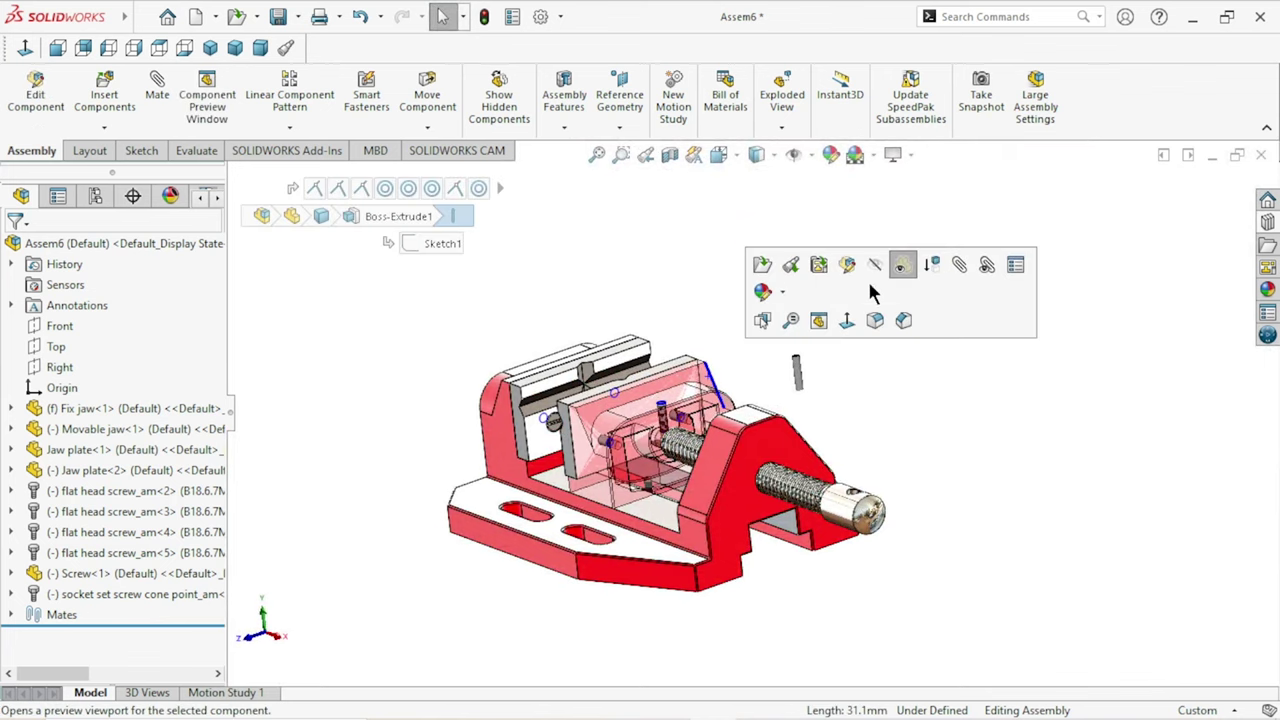
{"action": "left_click", "coordinate": [903, 268]}
{"action": "left_click", "coordinate": [297, 208]}
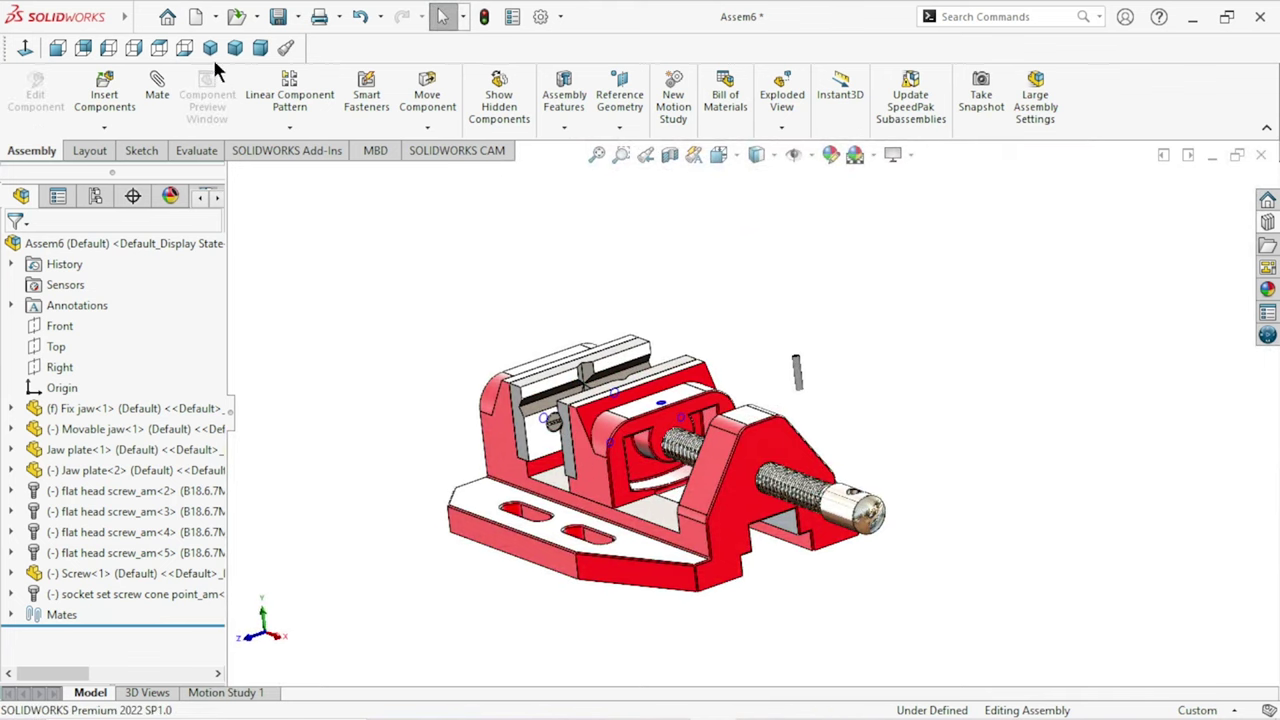
{"action": "key", "text": "ctrl+7"}
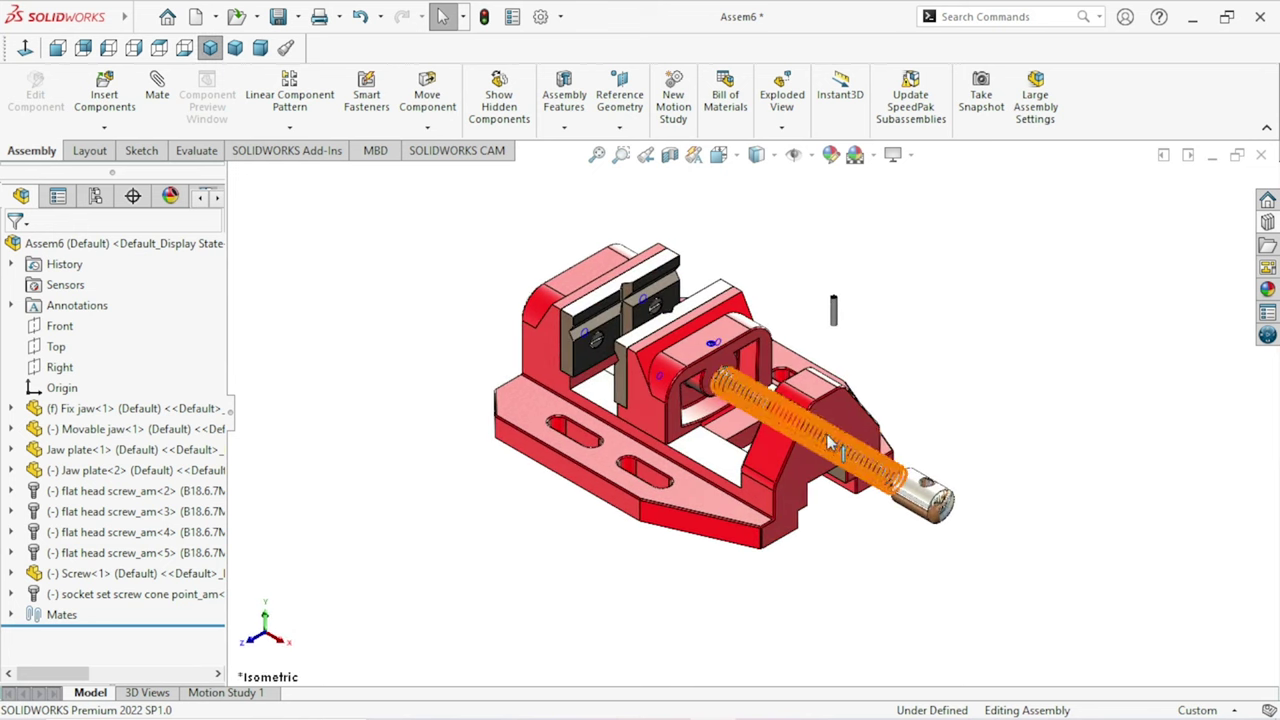
Step: Drag Screw<1> along its axis deeper into the vise, then show the mechanical mate types
{"action": "scroll", "coordinate": [960, 400], "scroll_direction": "down", "scroll_amount": 4}
{"action": "left_click_drag", "start_coordinate": [995, 545], "coordinate": [626, 336]}
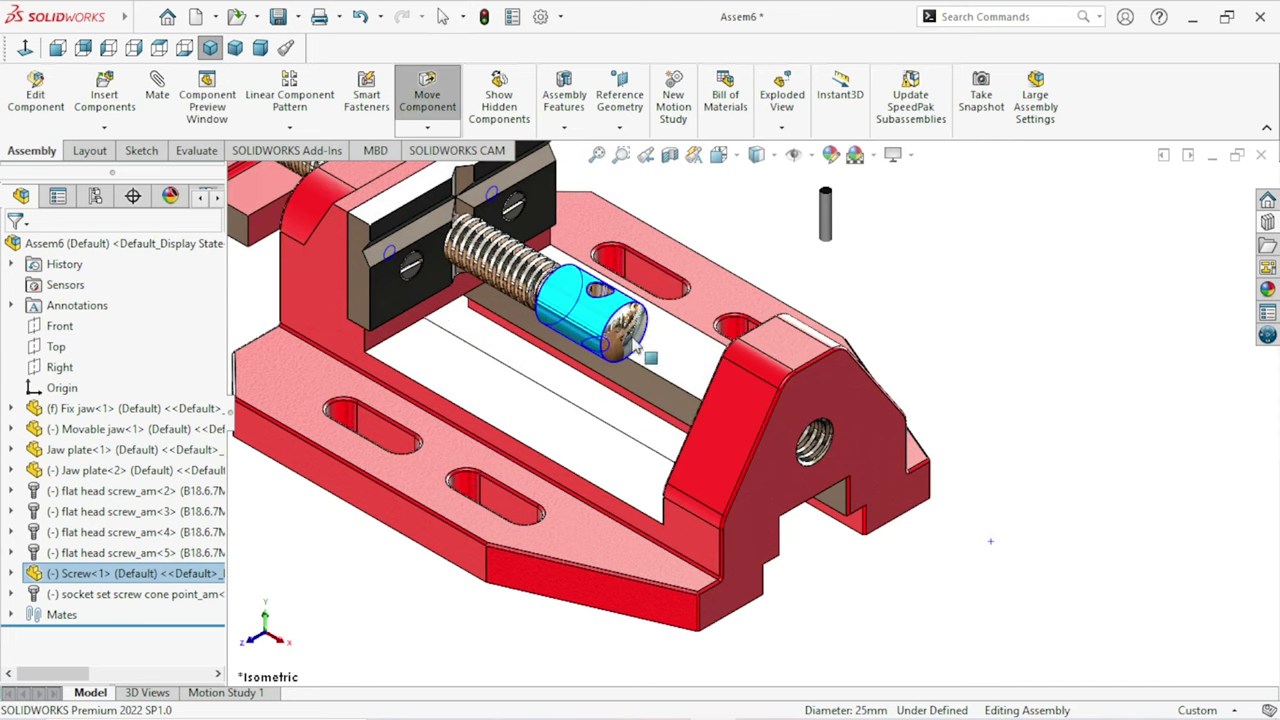
{"action": "mouse_move", "coordinate": [626, 336]}
{"action": "left_mouse_down"}
{"action": "mouse_move", "coordinate": [785, 455]}
{"action": "mouse_move", "coordinate": [706, 508]}
{"action": "left_mouse_up"}
{"action": "key", "text": "Escape"}
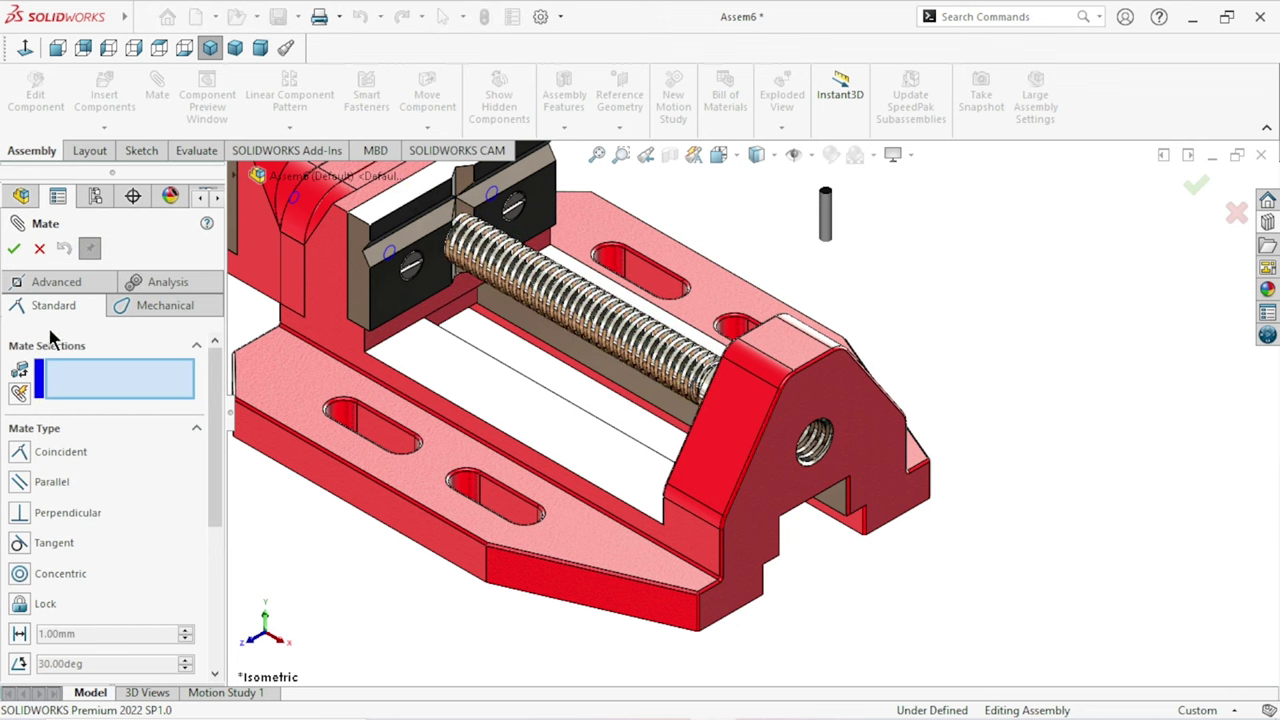
{"action": "left_click", "coordinate": [148, 303]}
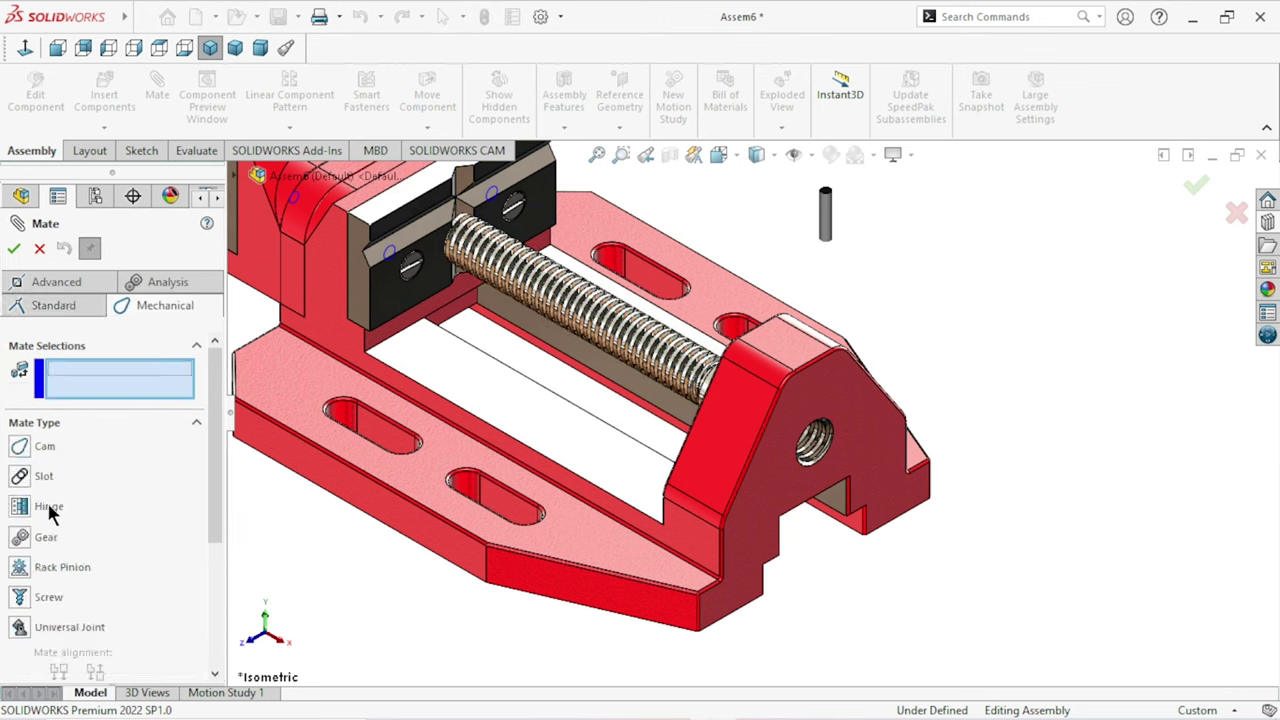
Step: Choose the Screw mechanical mate and select the fixed jaw's threaded hole face
{"action": "left_click", "coordinate": [22, 598]}
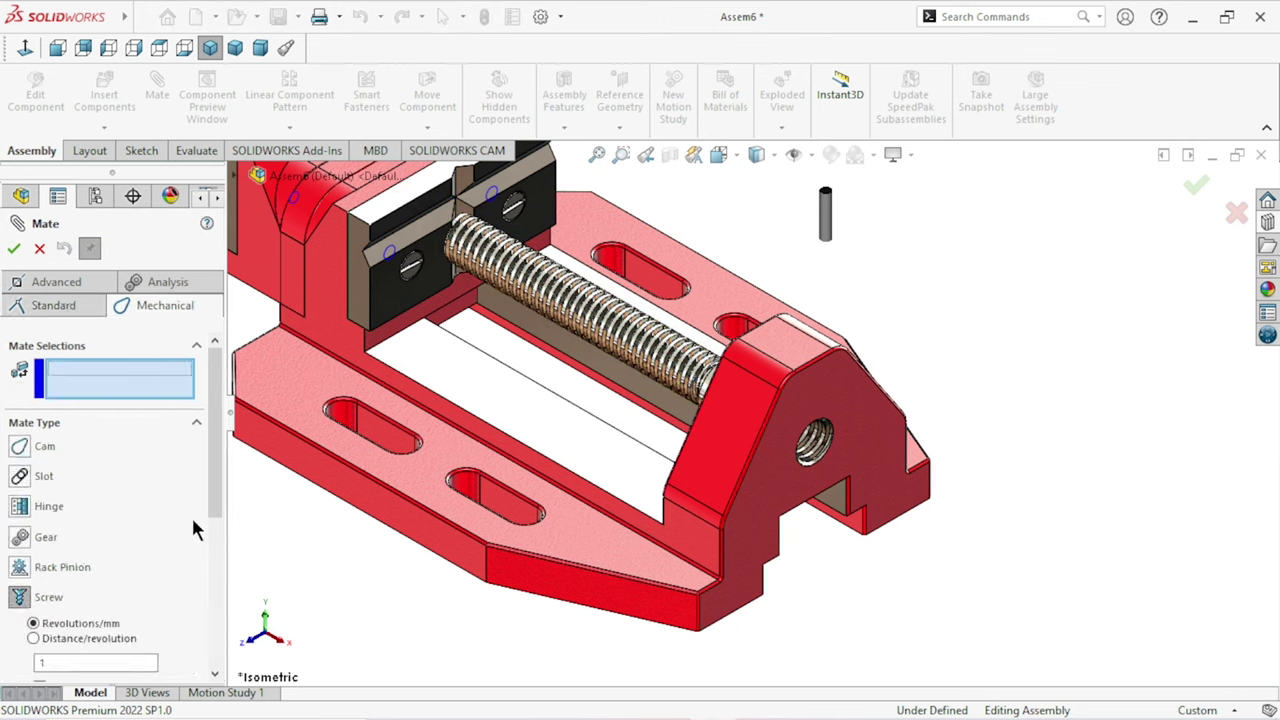
{"action": "left_click_drag", "start_coordinate": [213, 508], "coordinate": [213, 578]}
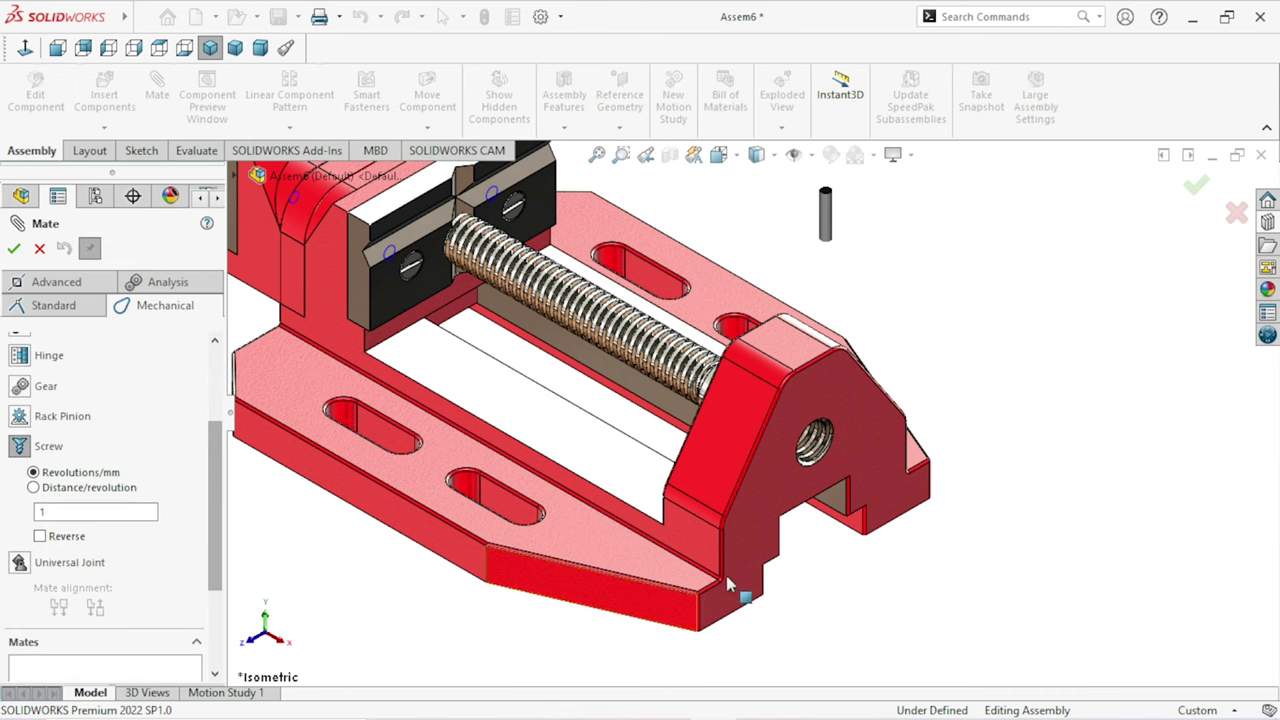
{"action": "scroll", "coordinate": [815, 455], "scroll_direction": "down", "scroll_amount": 3}
{"action": "scroll", "coordinate": [800, 430], "scroll_direction": "down", "scroll_amount": 3}
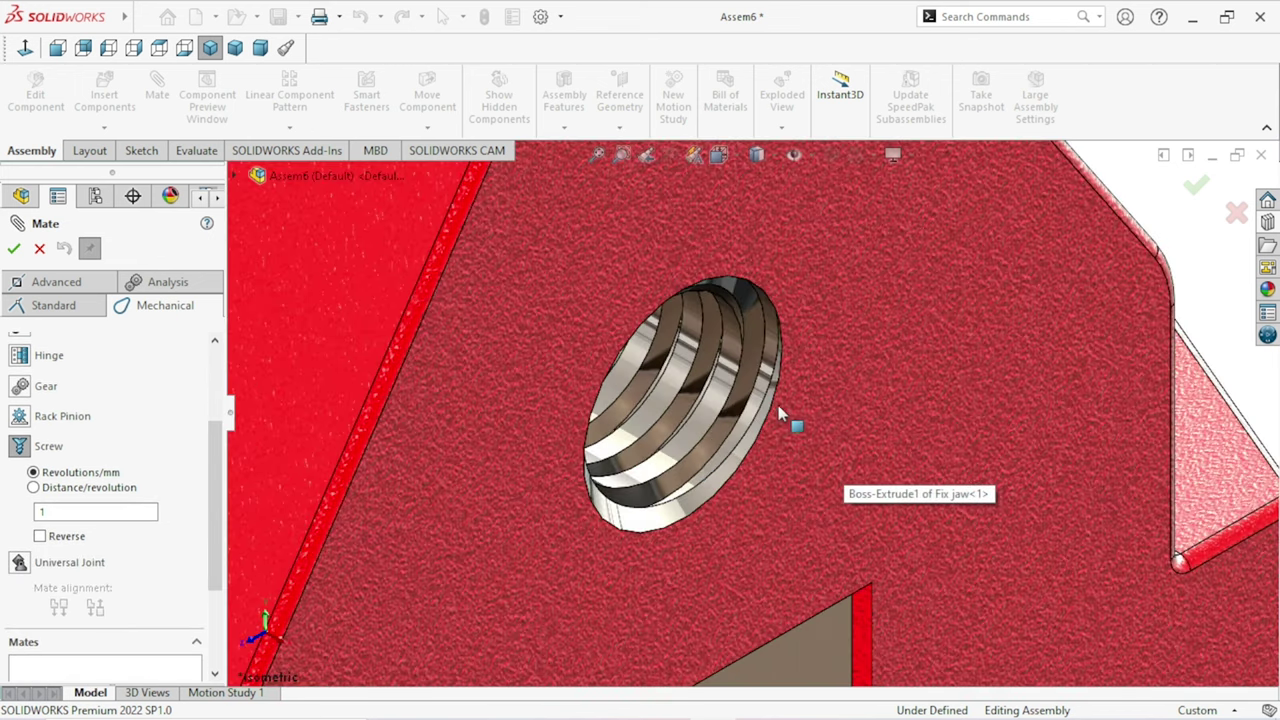
{"action": "left_click", "coordinate": [705, 430]}
Step: Select the lead screw's cylindrical face to pair it at 1 revolution/mm, reversed
{"action": "scroll", "coordinate": [705, 456], "scroll_direction": "up", "scroll_amount": 5}
{"action": "scroll", "coordinate": [705, 455], "scroll_direction": "up", "scroll_amount": 3}
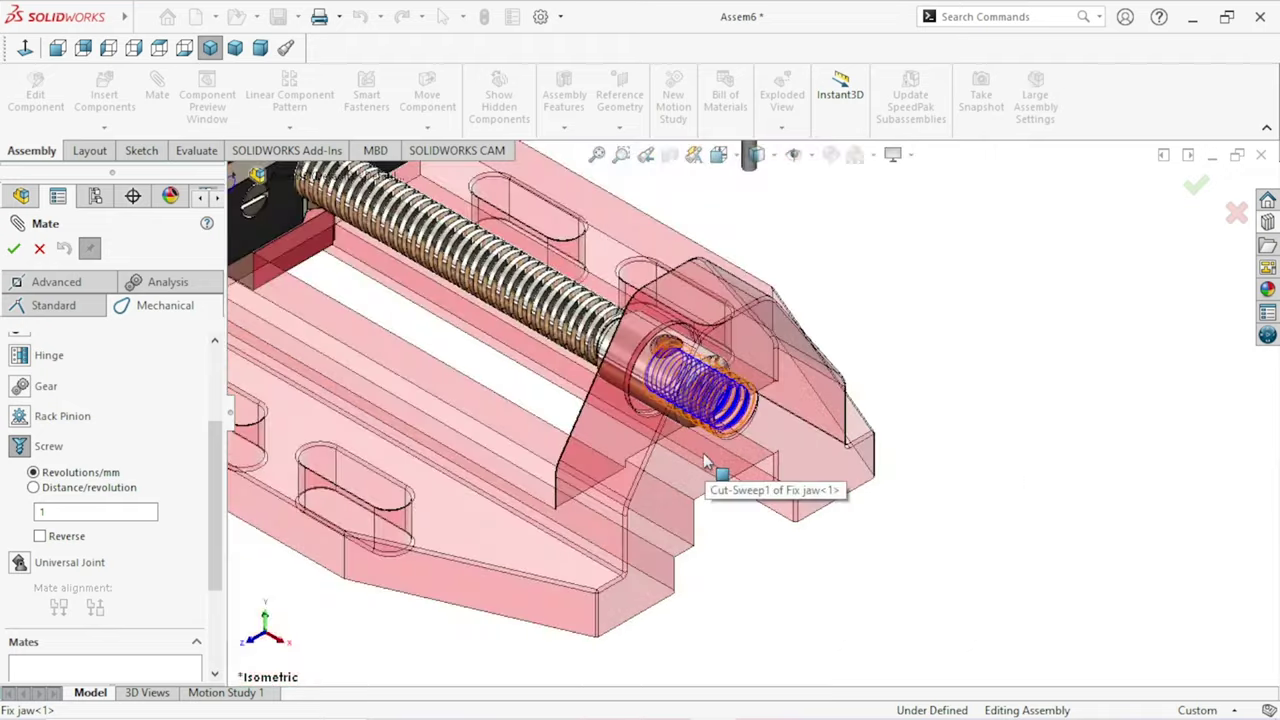
{"action": "scroll", "coordinate": [700, 455], "scroll_direction": "down", "scroll_amount": 3}
{"action": "scroll", "coordinate": [655, 365], "scroll_direction": "down", "scroll_amount": 3}
{"action": "left_click", "coordinate": [637, 322]}
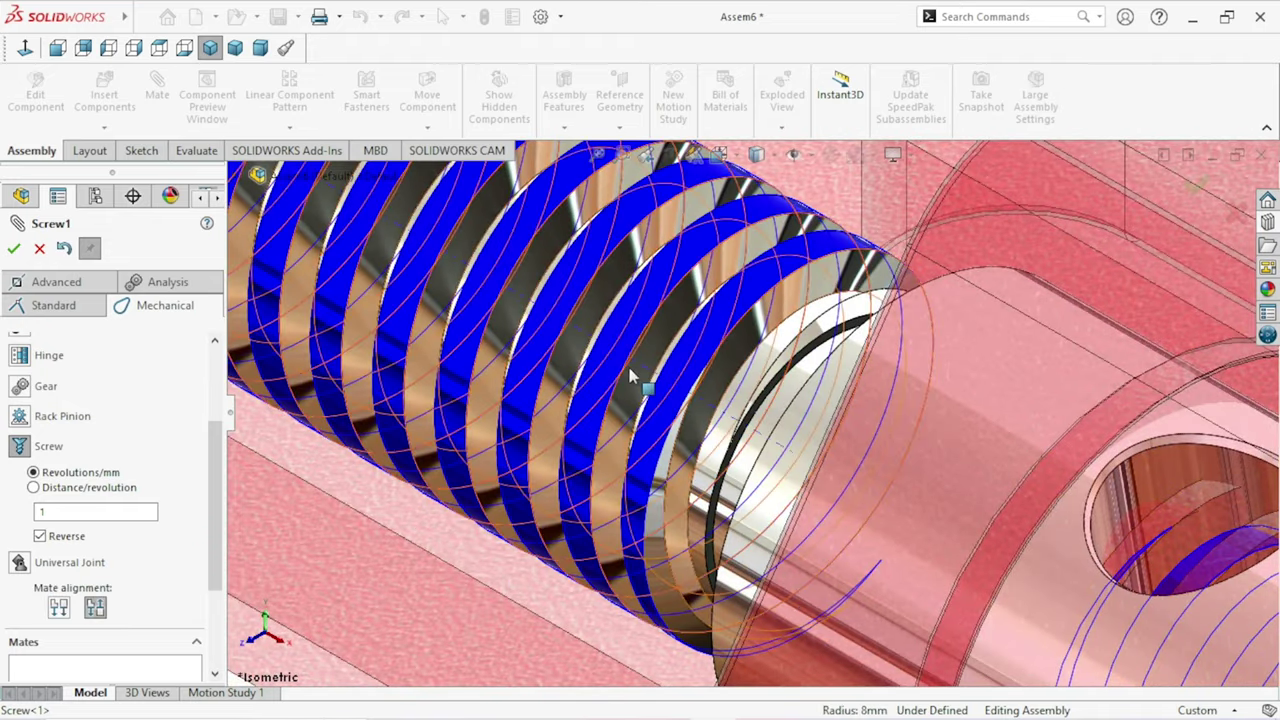
{"action": "scroll", "coordinate": [740, 450], "scroll_direction": "up", "scroll_amount": 4}
{"action": "scroll", "coordinate": [740, 450], "scroll_direction": "up", "scroll_amount": 2}
{"action": "scroll", "coordinate": [850, 520], "scroll_direction": "up", "scroll_amount": 2}
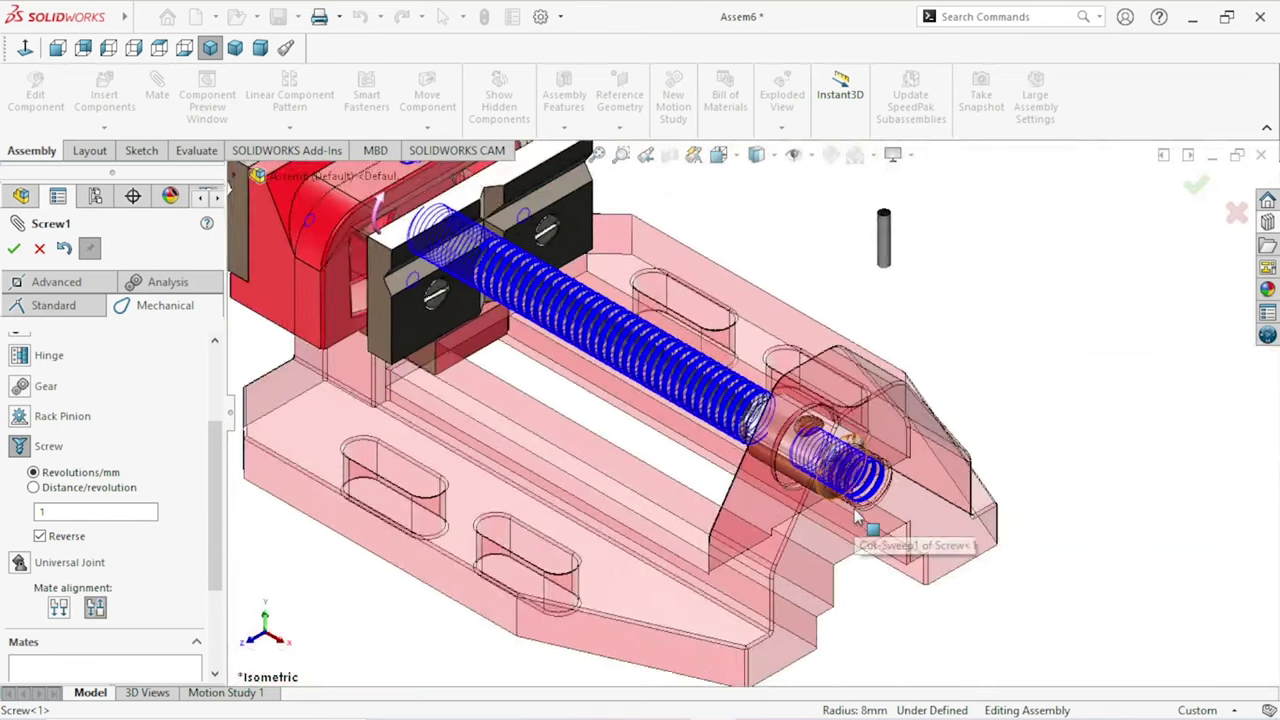
{"action": "scroll", "coordinate": [850, 520], "scroll_direction": "up", "scroll_amount": 1}
{"action": "scroll", "coordinate": [818, 458], "scroll_direction": "down", "scroll_amount": 3}
{"action": "scroll", "coordinate": [818, 458], "scroll_direction": "up", "scroll_amount": 2}
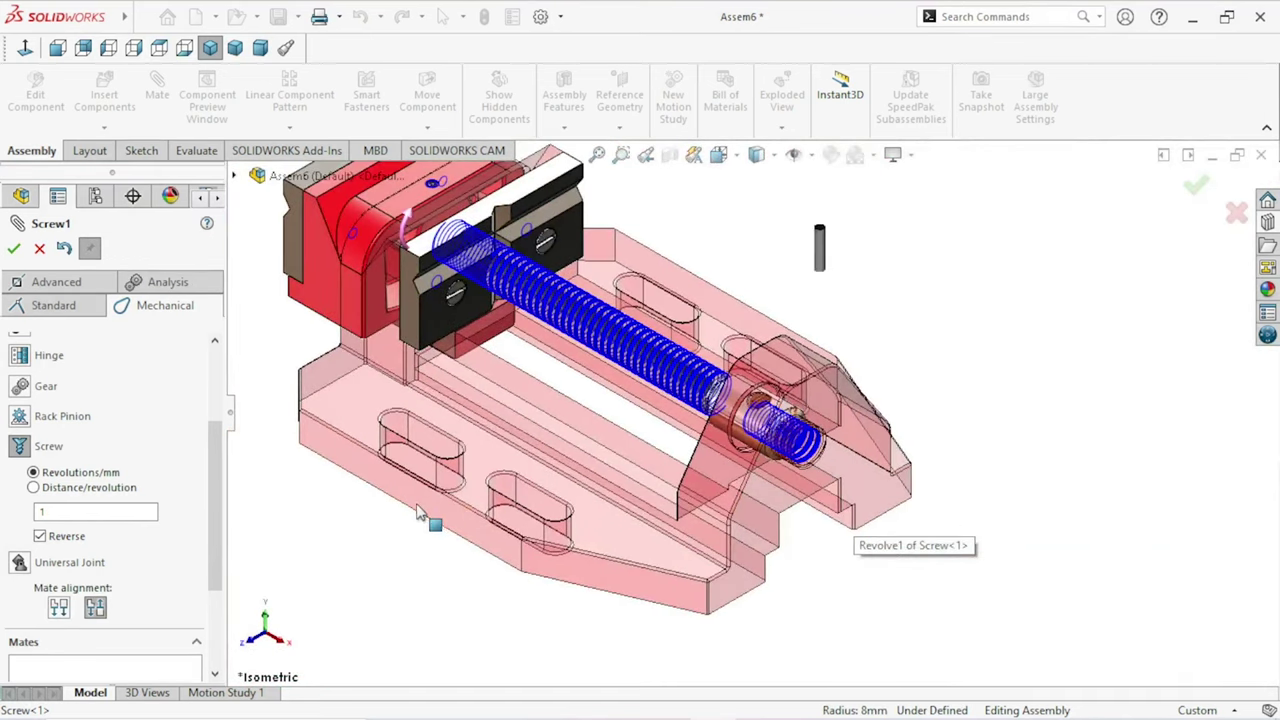
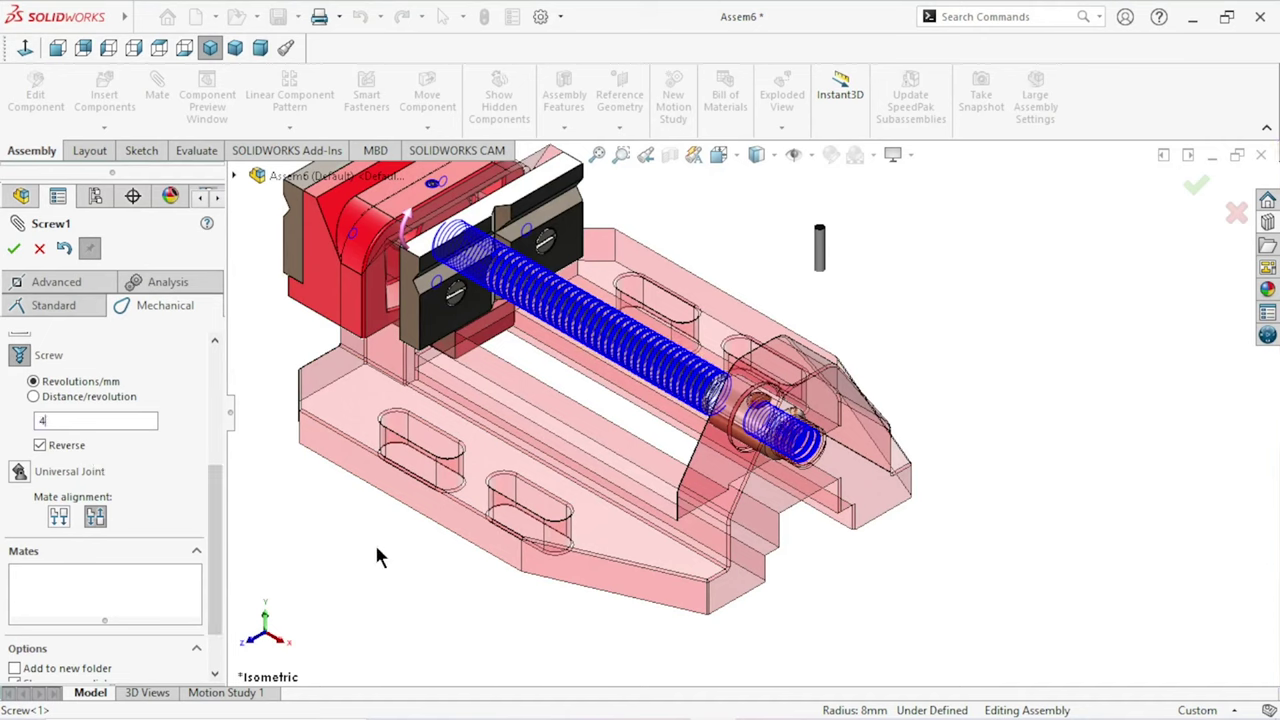
Step: Accept the Screw1 mate linking the fixed jaw and the screw, and close the mate settings
{"action": "left_click", "coordinate": [14, 250]}
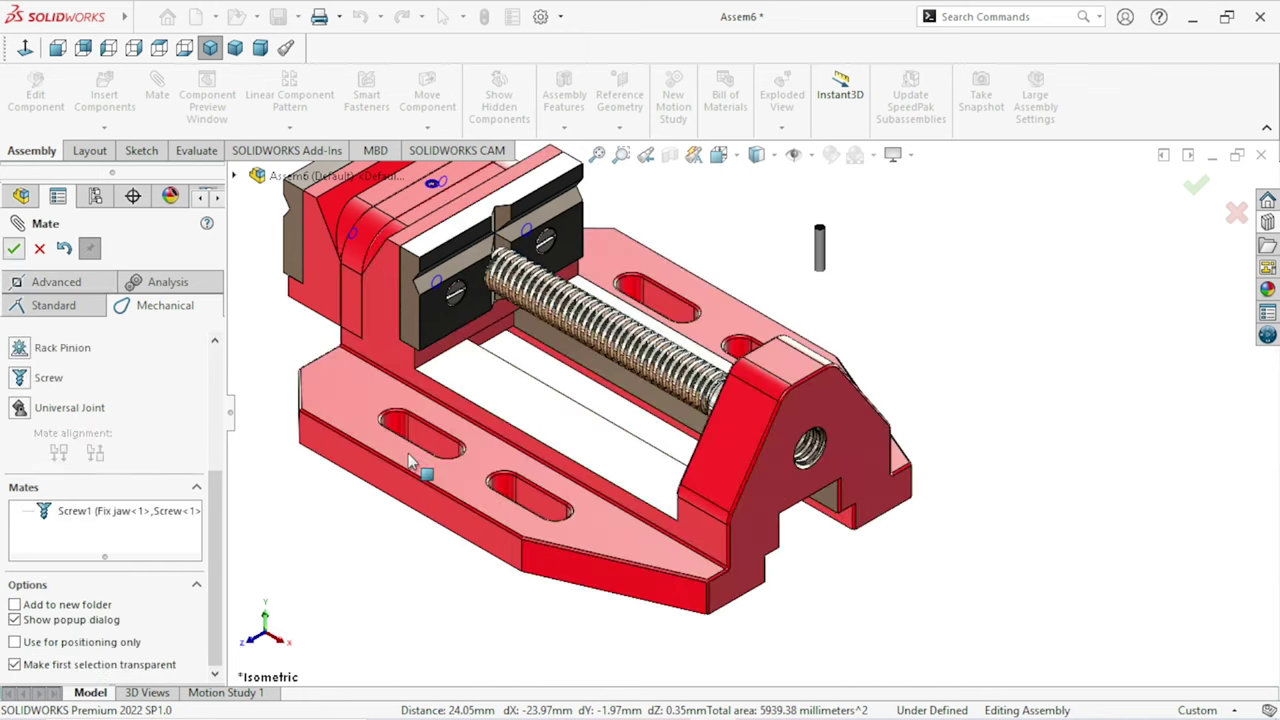
{"action": "left_click", "coordinate": [14, 248]}
{"action": "scroll", "coordinate": [760, 440], "scroll_direction": "down", "scroll_amount": 2}
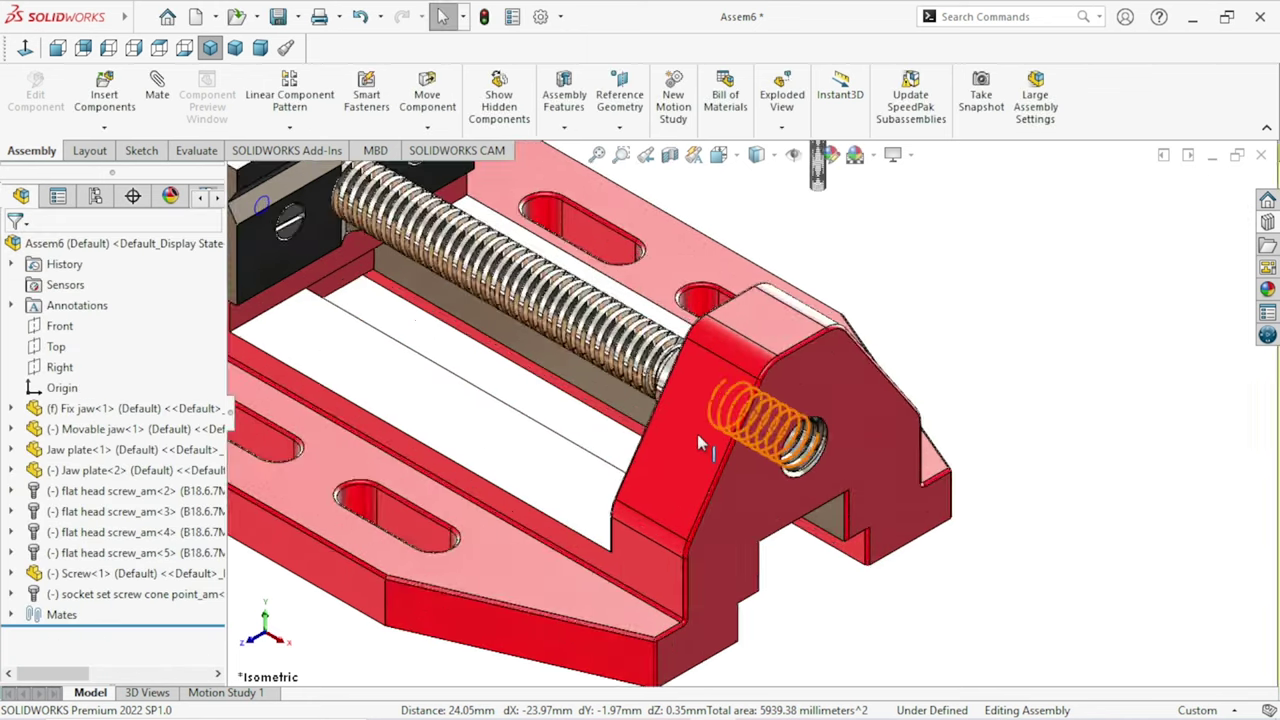
{"action": "scroll", "coordinate": [688, 435], "scroll_direction": "up", "scroll_amount": 3}
Step: Drag the movable jaw along the screw to verify the screw mate drives it
{"action": "mouse_move", "coordinate": [427, 312]}
{"action": "left_mouse_down"}
{"action": "mouse_move", "coordinate": [607, 432]}
{"action": "mouse_move", "coordinate": [586, 424]}
{"action": "left_mouse_up"}
{"action": "key", "text": "Escape"}
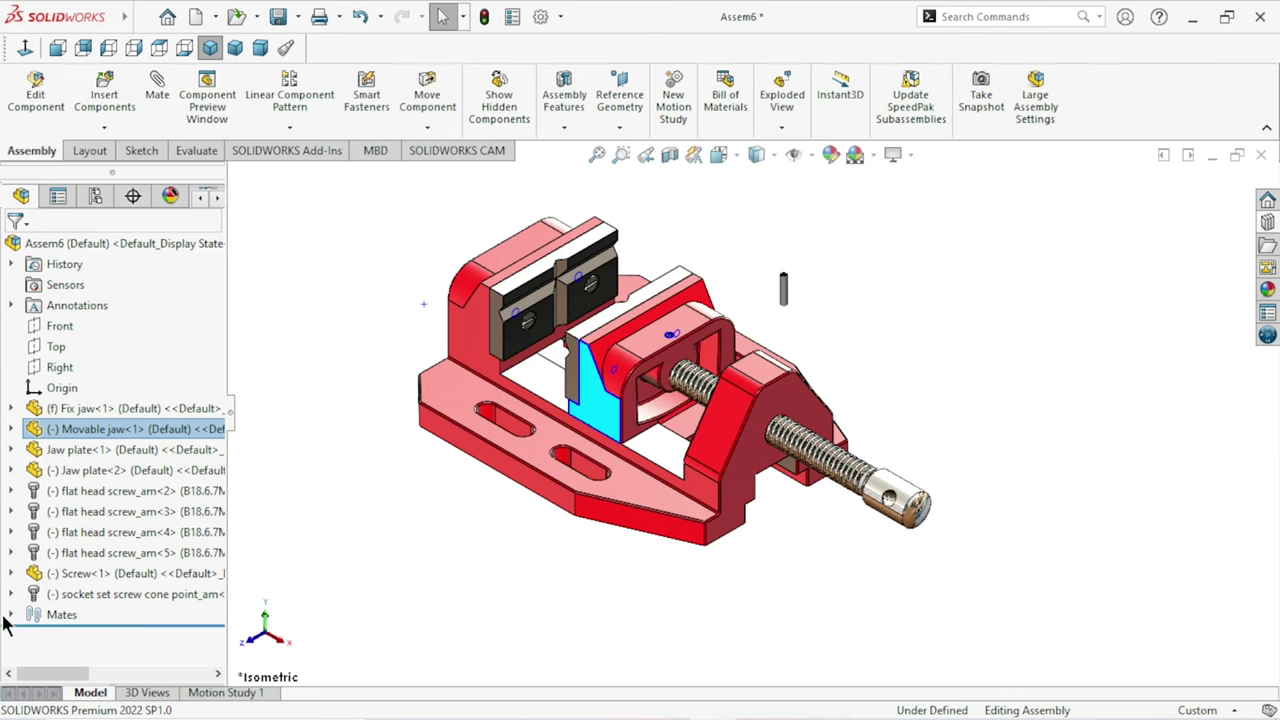
{"action": "left_click", "coordinate": [11, 615]}
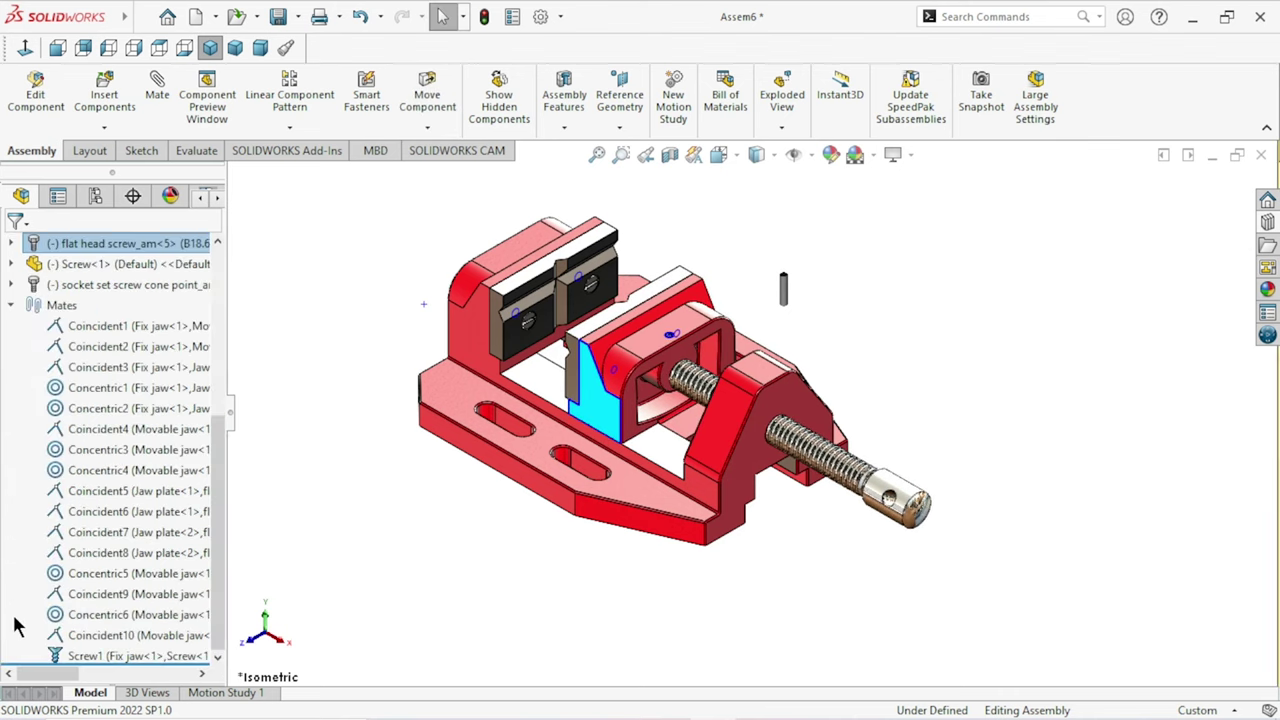
Step: Edit the Screw1 mate to uncheck Reverse, keeping 4 revolutions/mm, and re-accept it
{"action": "left_click", "coordinate": [122, 660]}
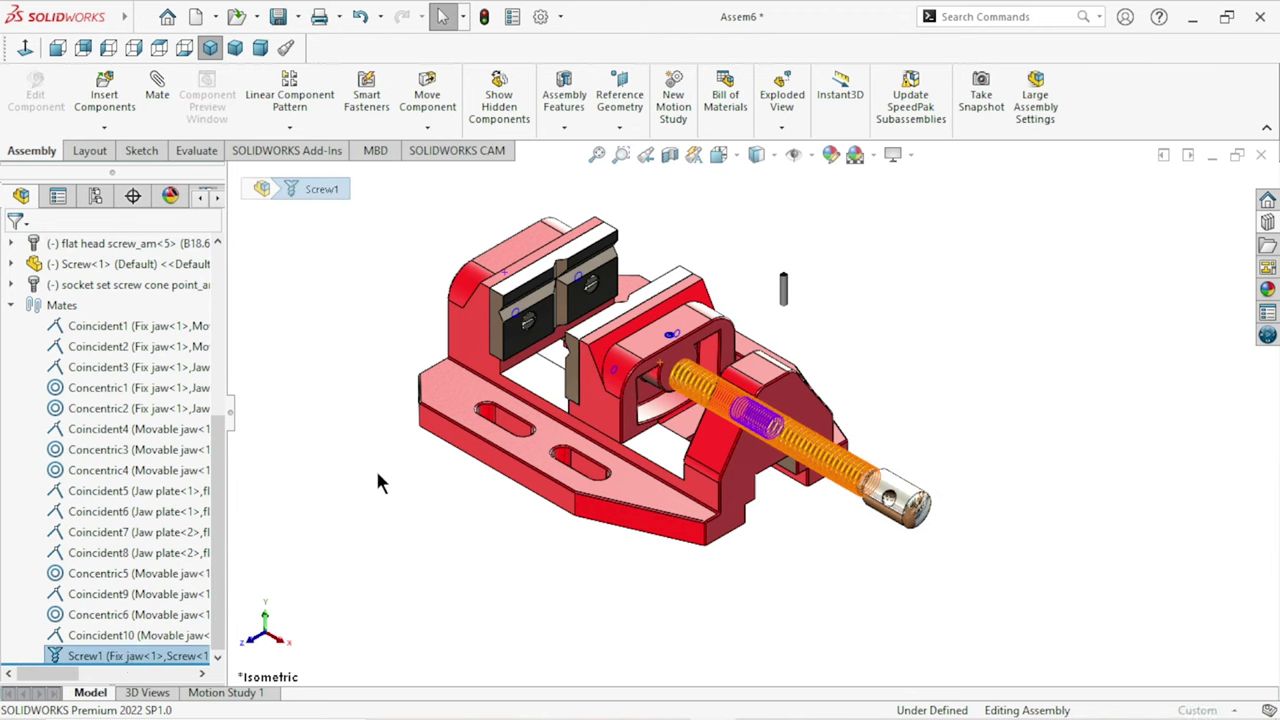
{"action": "left_click", "coordinate": [345, 494]}
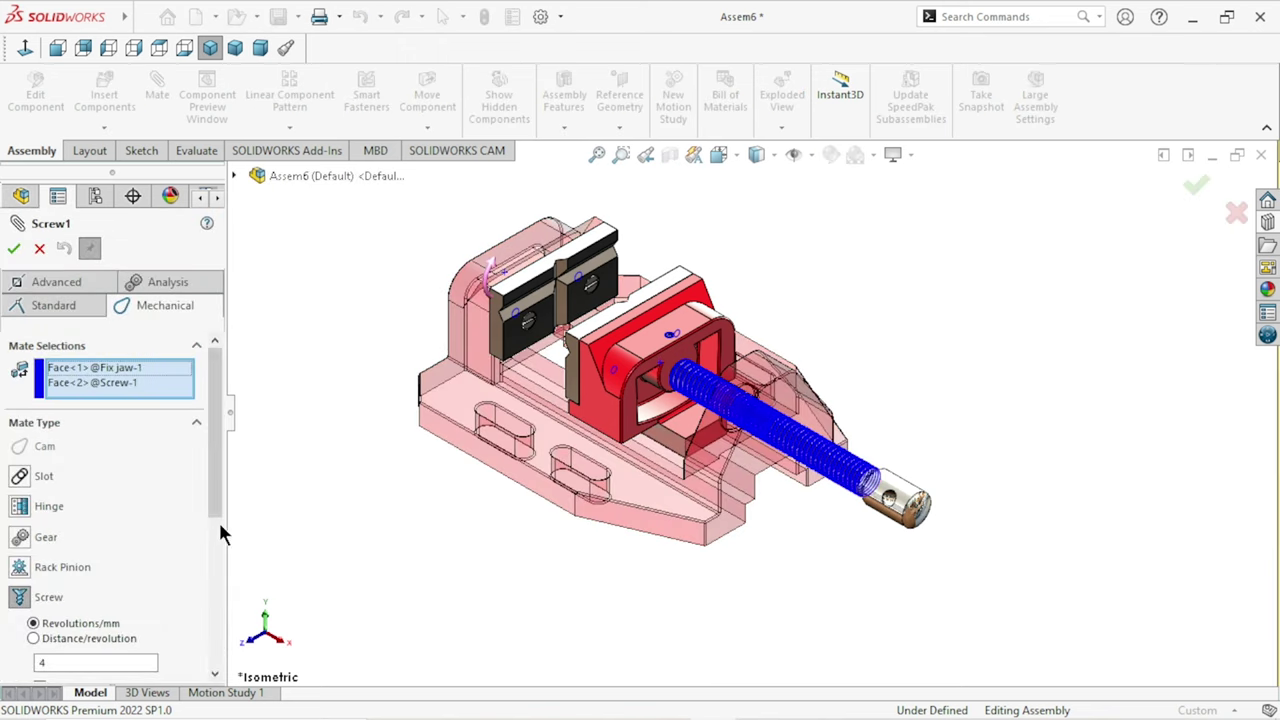
{"action": "scroll", "coordinate": [215, 522], "scroll_direction": "down", "scroll_amount": 1}
{"action": "scroll", "coordinate": [145, 597], "scroll_direction": "down", "scroll_amount": 3}
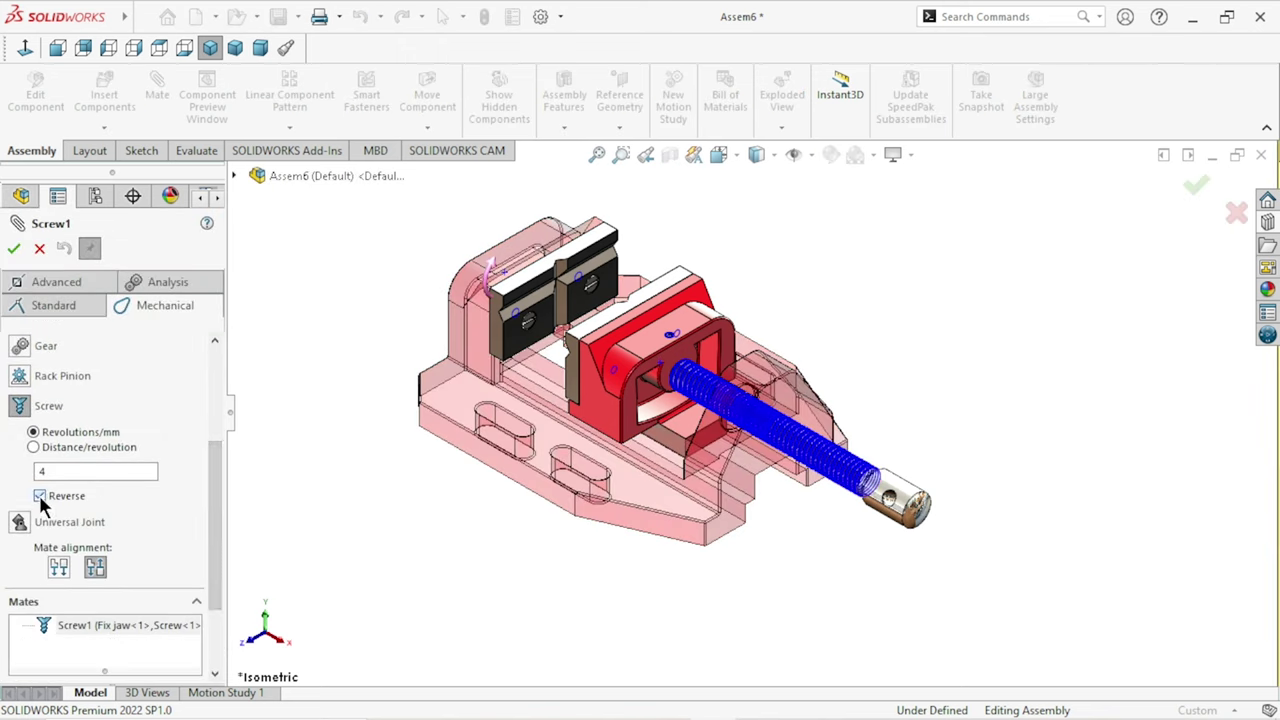
{"action": "left_click", "coordinate": [14, 248]}
{"action": "left_click", "coordinate": [14, 248]}
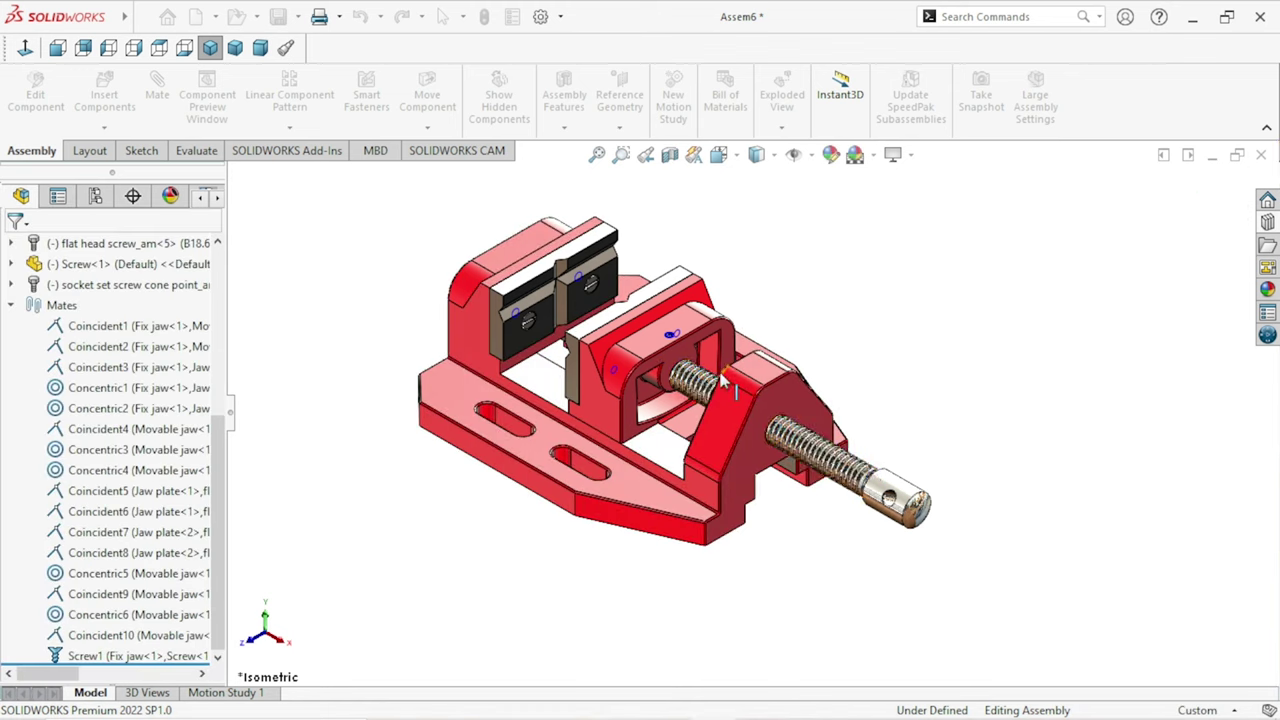
Step: Slide the movable jaw away from and back toward the fixed jaw to test its travel
{"action": "scroll", "coordinate": [700, 340], "scroll_direction": "down", "scroll_amount": 2}
{"action": "left_click_drag", "start_coordinate": [537, 433], "coordinate": [590, 458]}
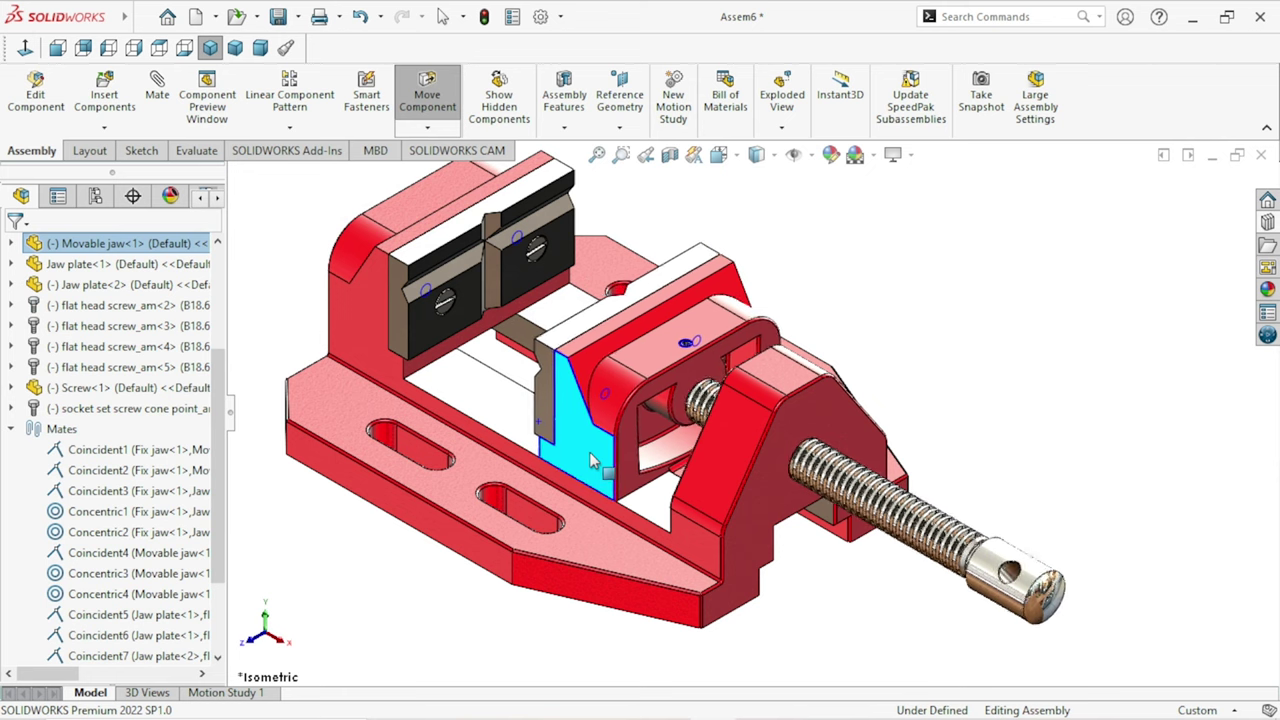
{"action": "left_click_drag", "start_coordinate": [590, 458], "coordinate": [548, 418]}
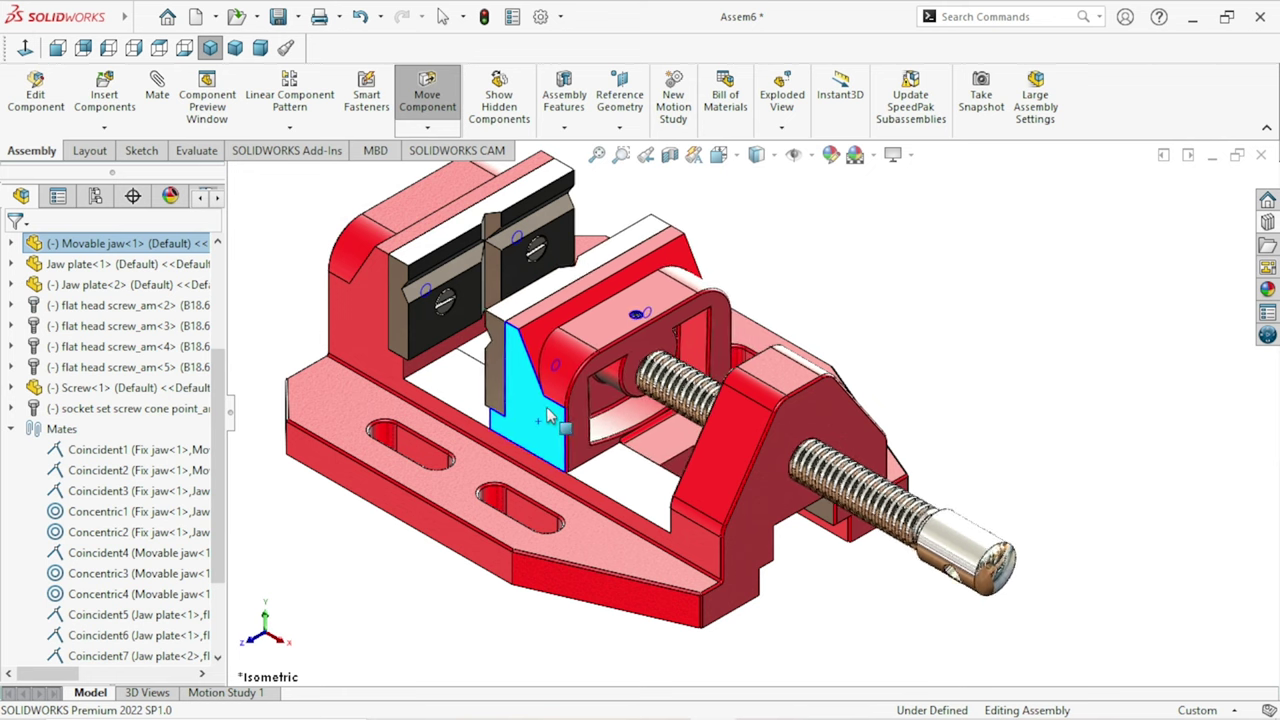
{"action": "key", "text": "Escape"}
Step: Rotate the screw handle and drag the jaw again to confirm the screw turns, then fit the view
{"action": "scroll", "coordinate": [1002, 499], "scroll_direction": "down", "scroll_amount": 3}
{"action": "left_click", "coordinate": [940, 578]}
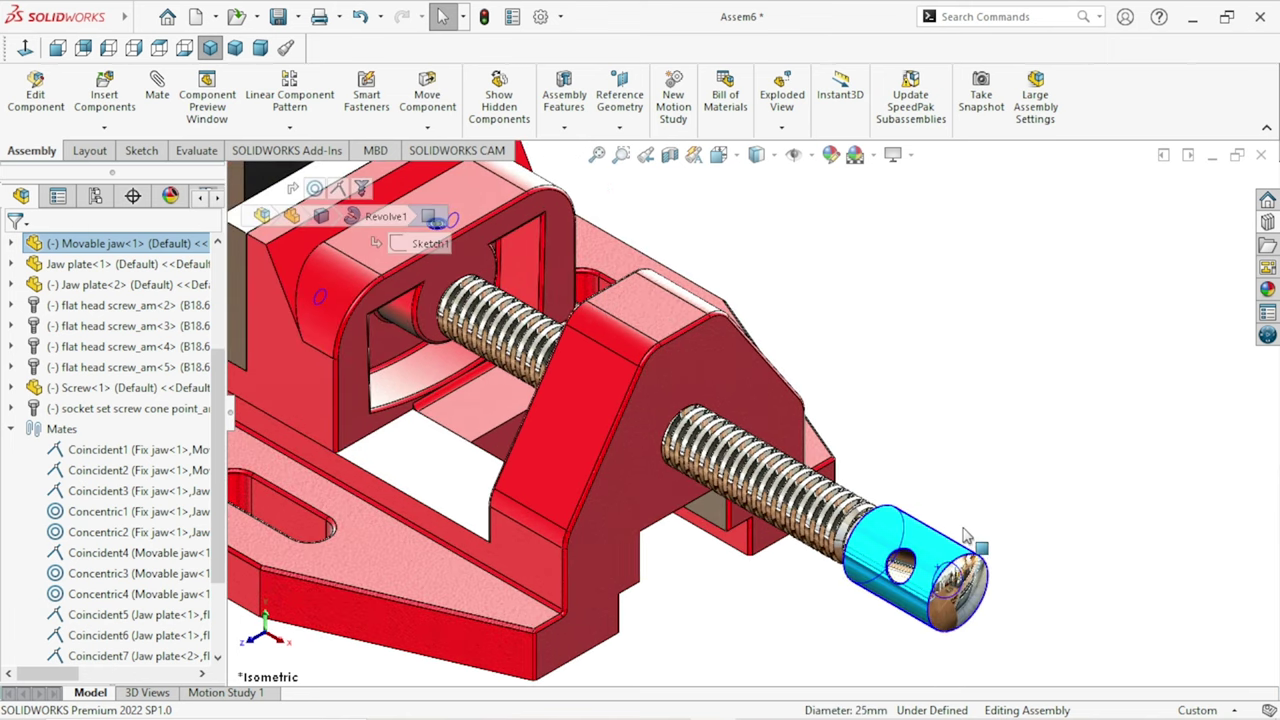
{"action": "left_click_drag", "start_coordinate": [977, 540], "coordinate": [938, 505]}
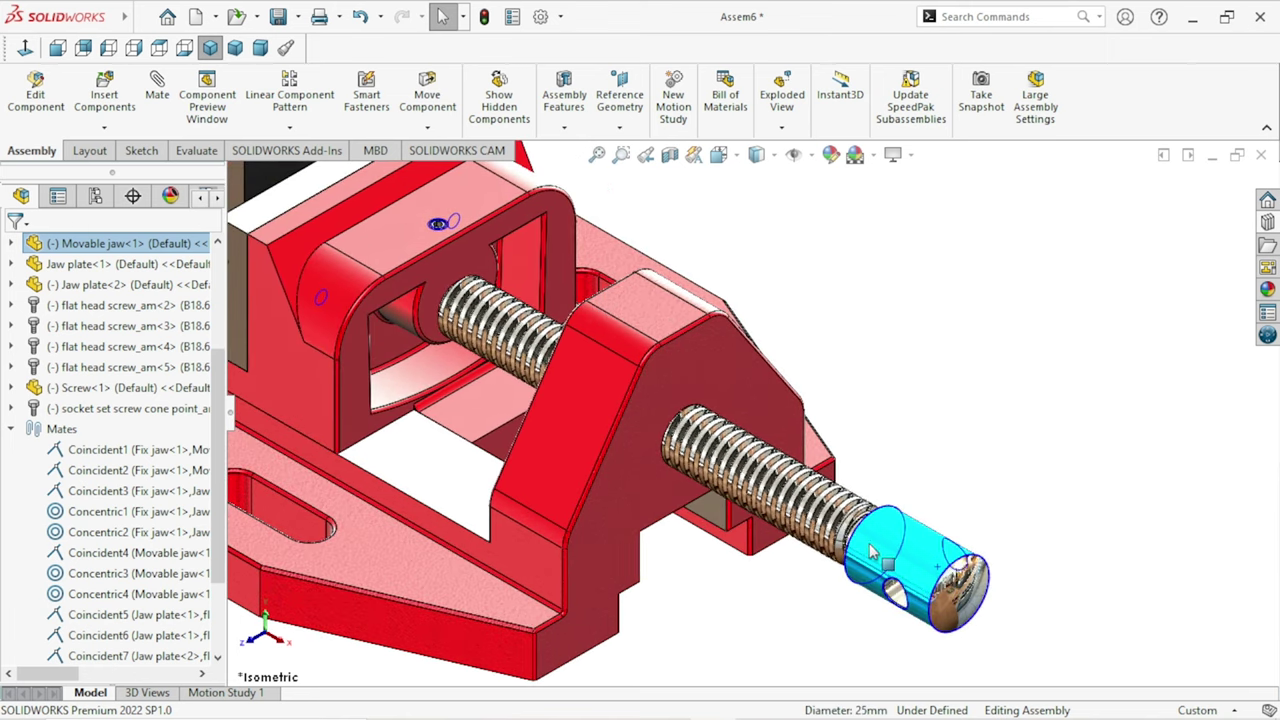
{"action": "middle_click_drag", "start_coordinate": [450, 447], "coordinate": [558, 438], "text": "ctrl"}
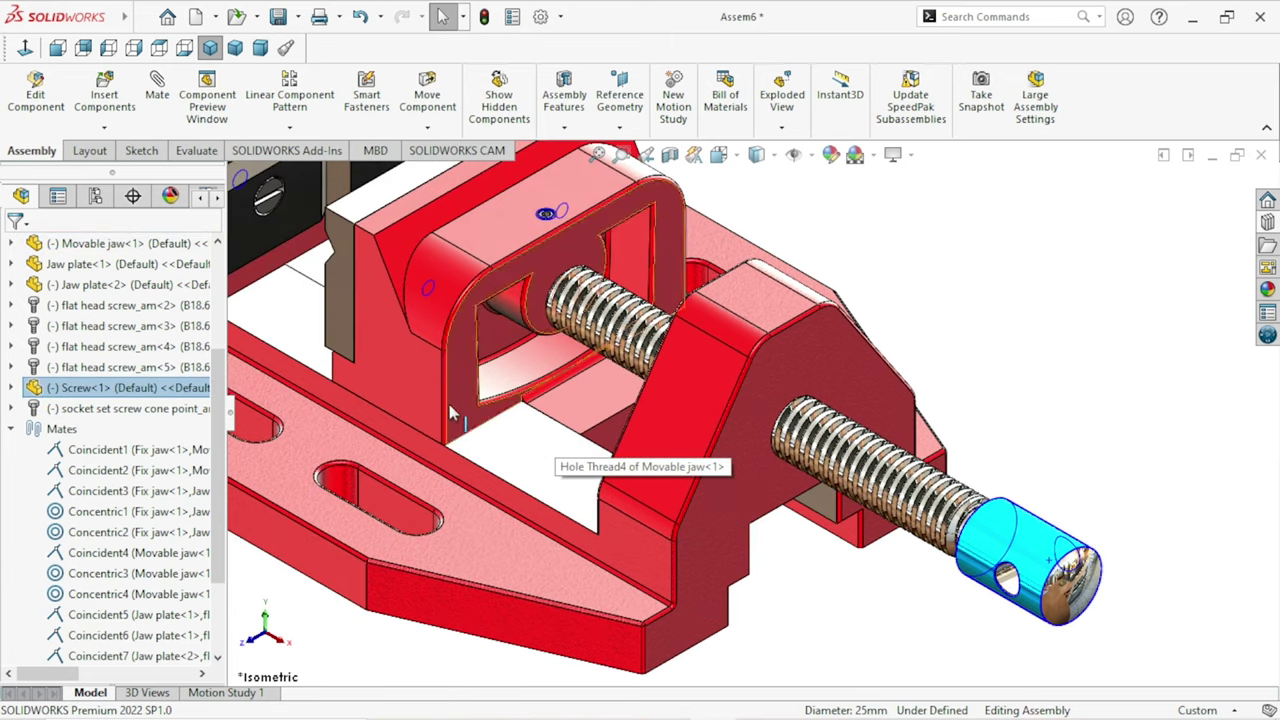
{"action": "mouse_move", "coordinate": [445, 420]}
{"action": "left_mouse_down"}
{"action": "mouse_move", "coordinate": [399, 354]}
{"action": "mouse_move", "coordinate": [934, 318]}
{"action": "left_mouse_up"}
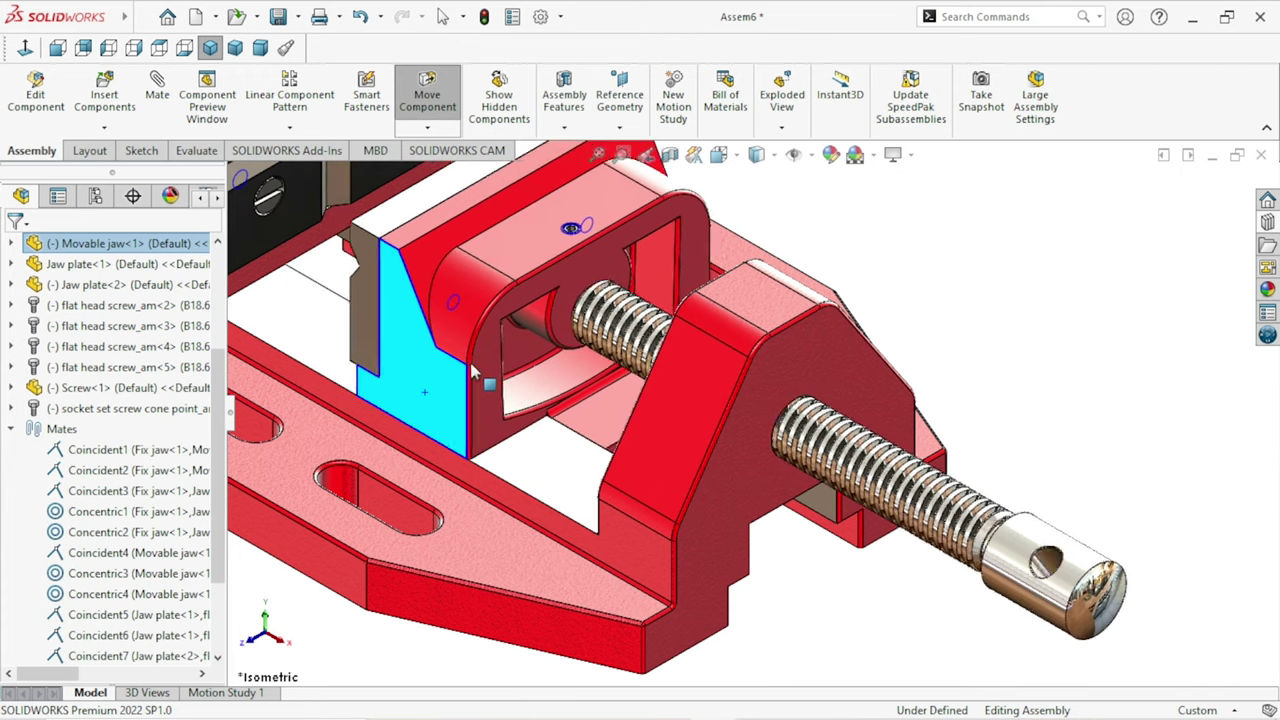
{"action": "key", "text": "Escape"}
{"action": "key", "text": "f"}
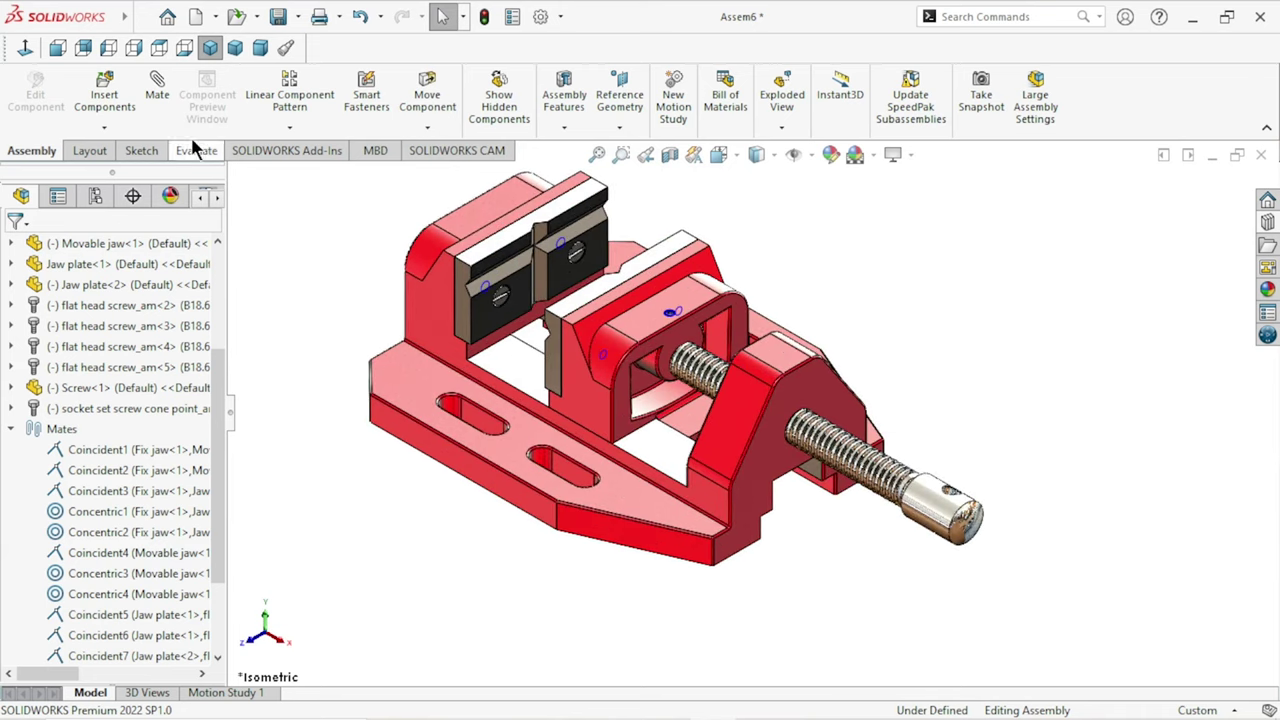
Step: Insert the Slider plate part beside the vise and orbit to view the assembly from below
{"action": "left_click", "coordinate": [105, 100]}
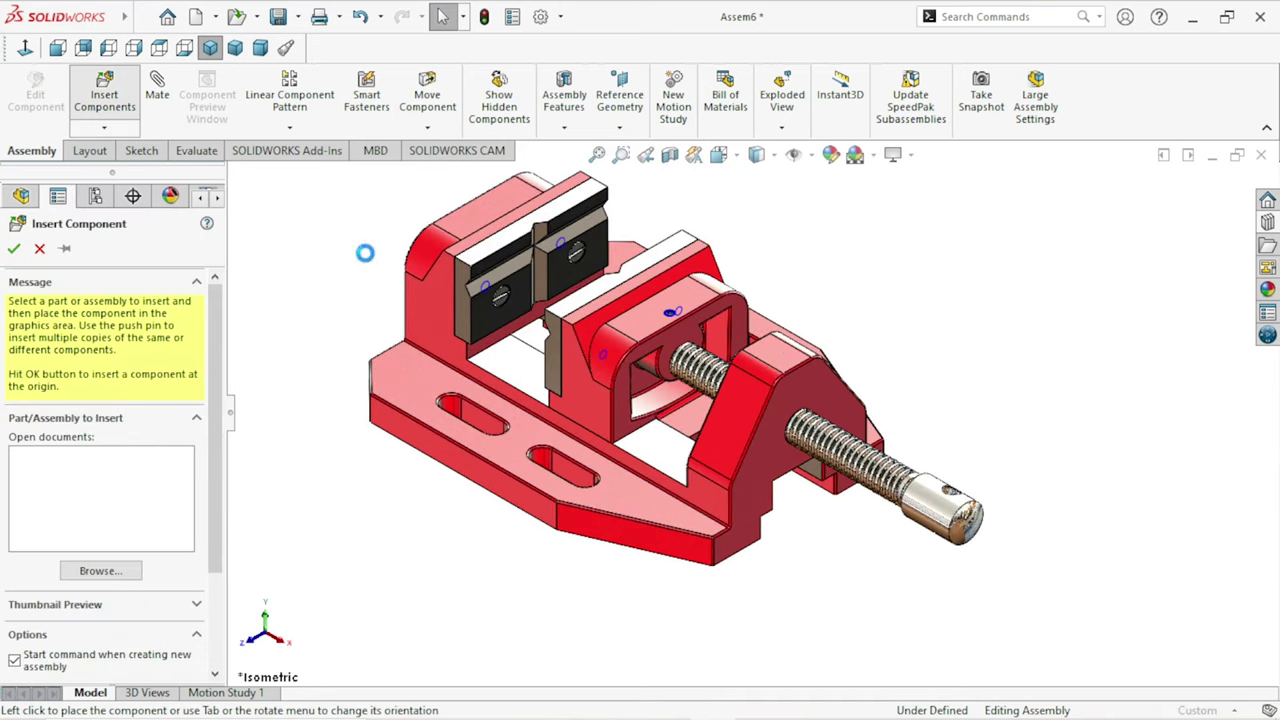
{"action": "left_click", "coordinate": [645, 425]}
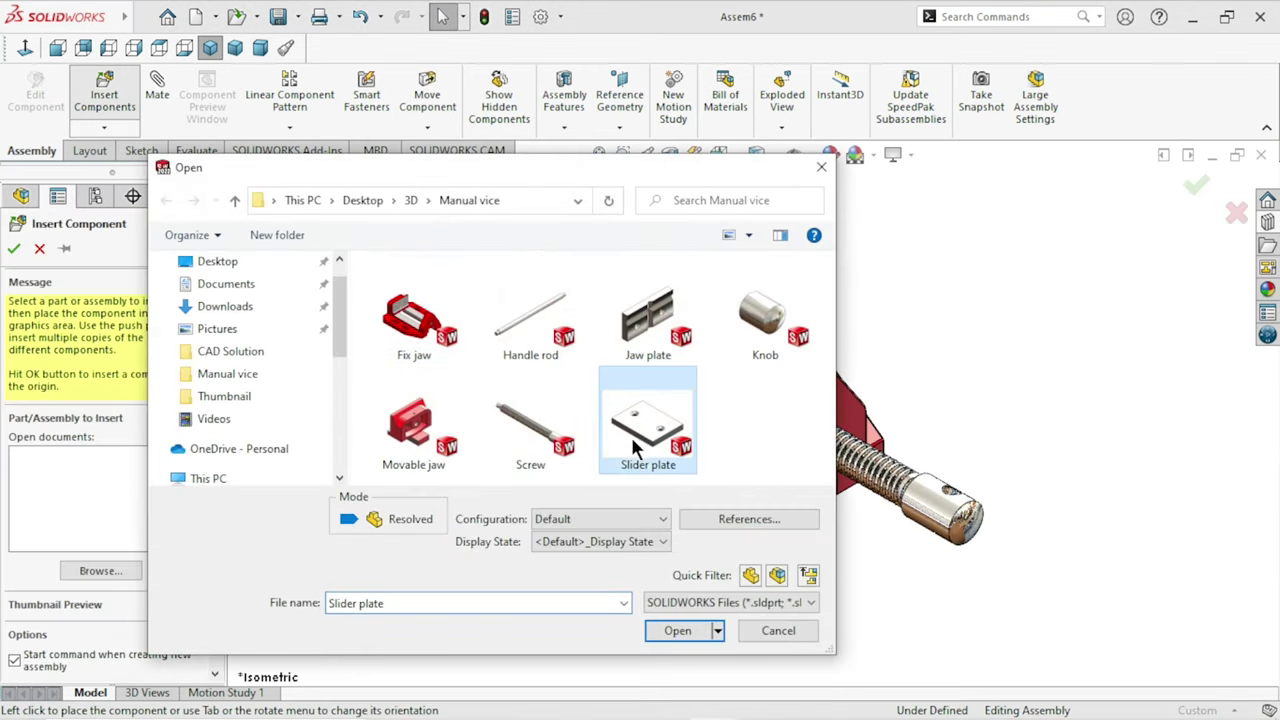
{"action": "left_click", "coordinate": [677, 630]}
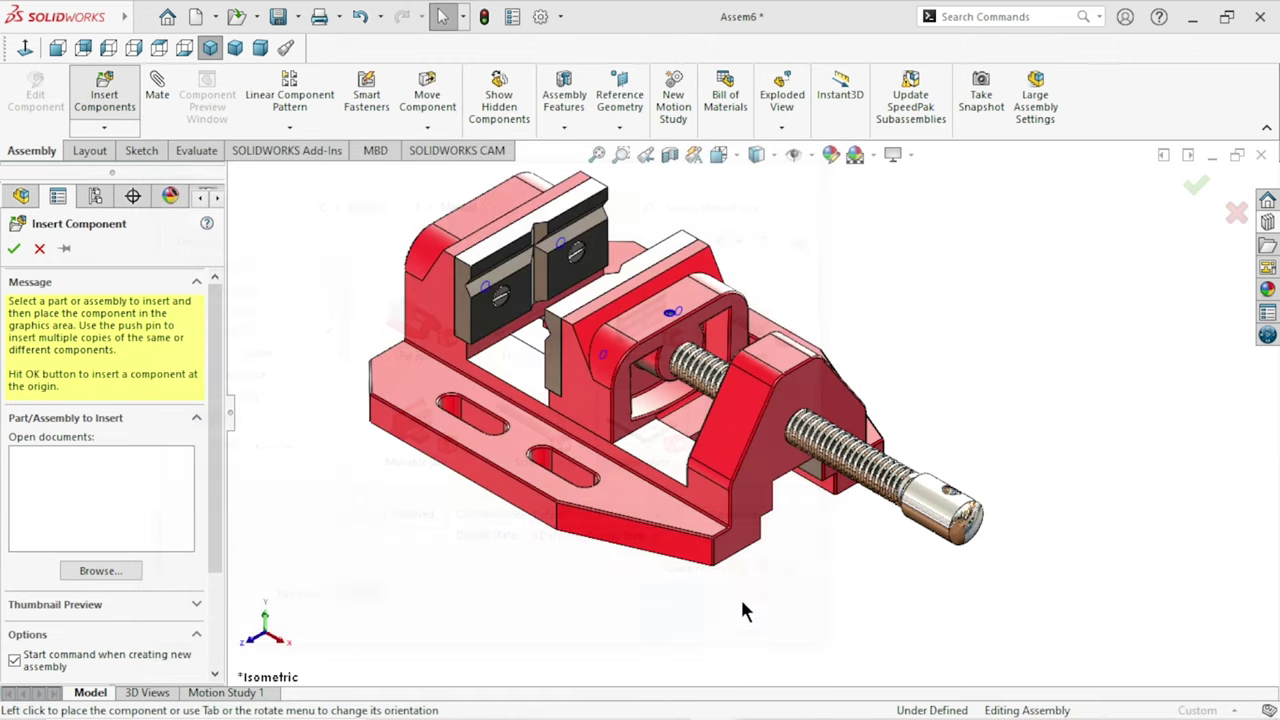
{"action": "left_click", "coordinate": [965, 345]}
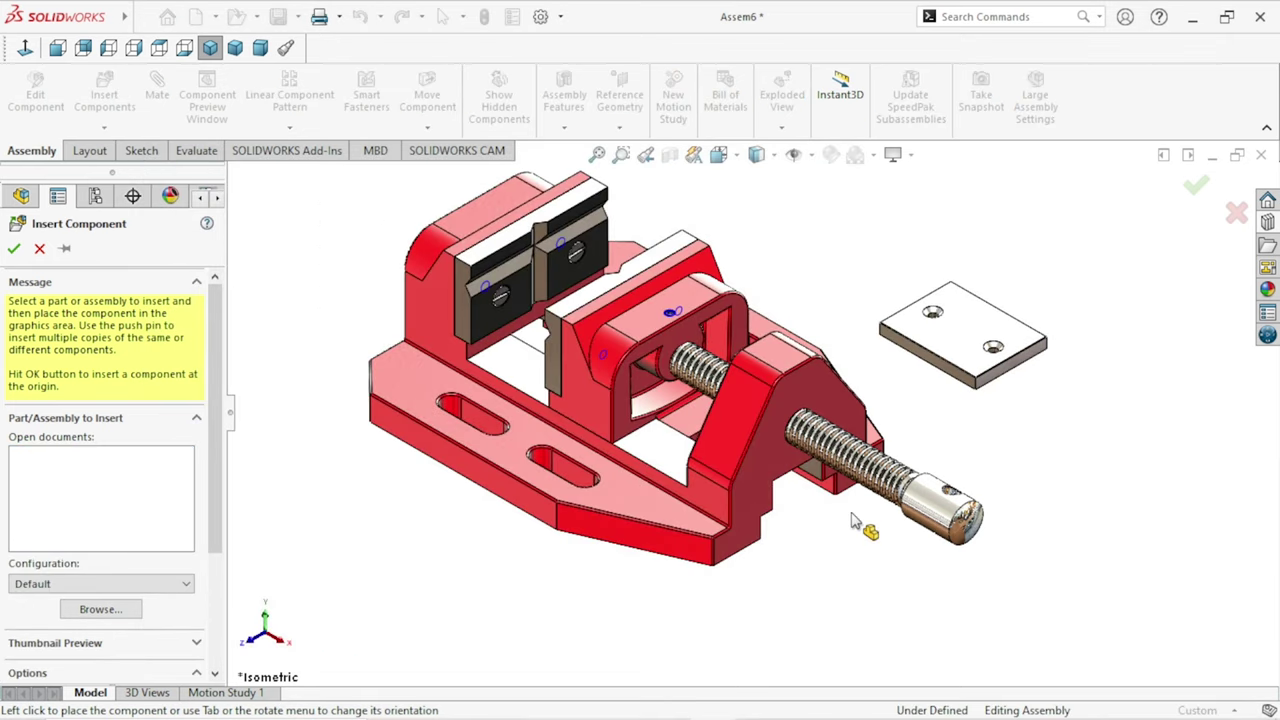
{"action": "mouse_move", "coordinate": [923, 457]}
{"action": "middle_mouse_down"}
{"action": "mouse_move", "coordinate": [1012, 266]}
{"action": "mouse_move", "coordinate": [1004, 256]}
{"action": "middle_mouse_up"}
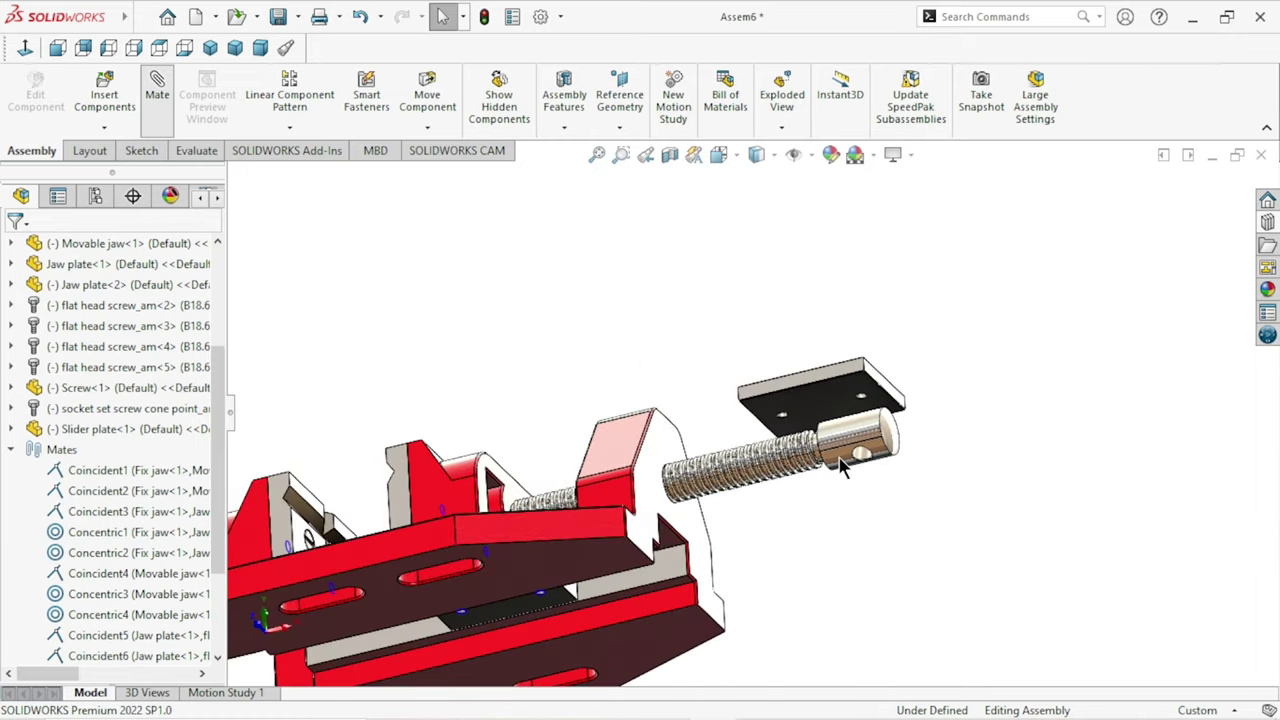
Step: Mate a slider plate face coincident with the movable jaw's underside, flipping the alignment
{"action": "scroll", "coordinate": [840, 468], "scroll_direction": "down", "scroll_amount": 3}
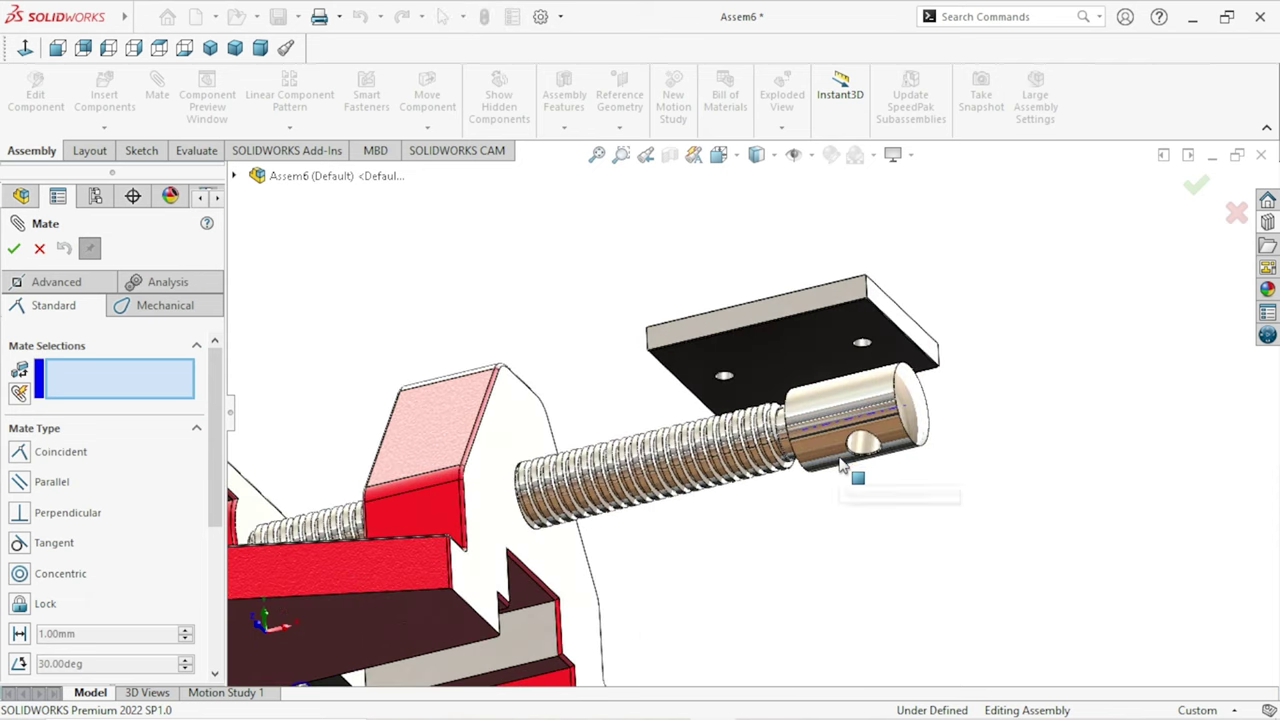
{"action": "left_click", "coordinate": [790, 346]}
{"action": "scroll", "coordinate": [755, 420], "scroll_direction": "up", "scroll_amount": 5}
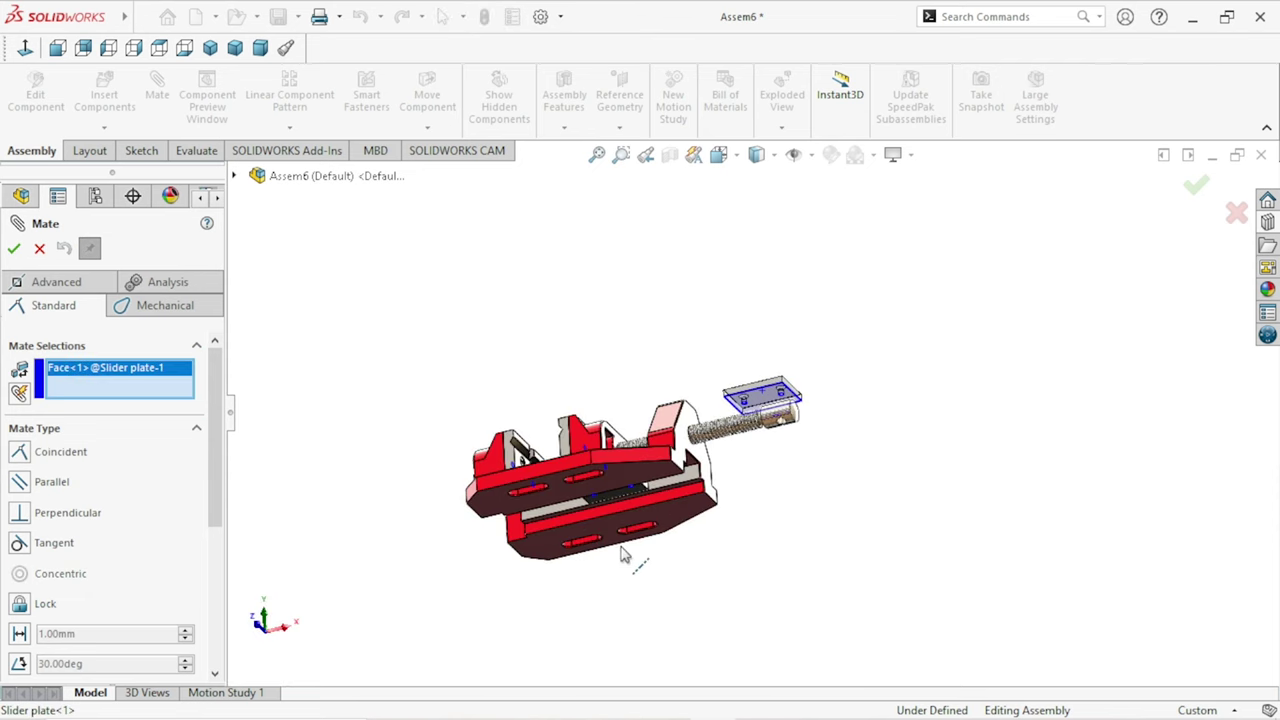
{"action": "scroll", "coordinate": [618, 540], "scroll_direction": "down", "scroll_amount": 3}
{"action": "middle_click_drag", "start_coordinate": [960, 427], "coordinate": [649, 400]}
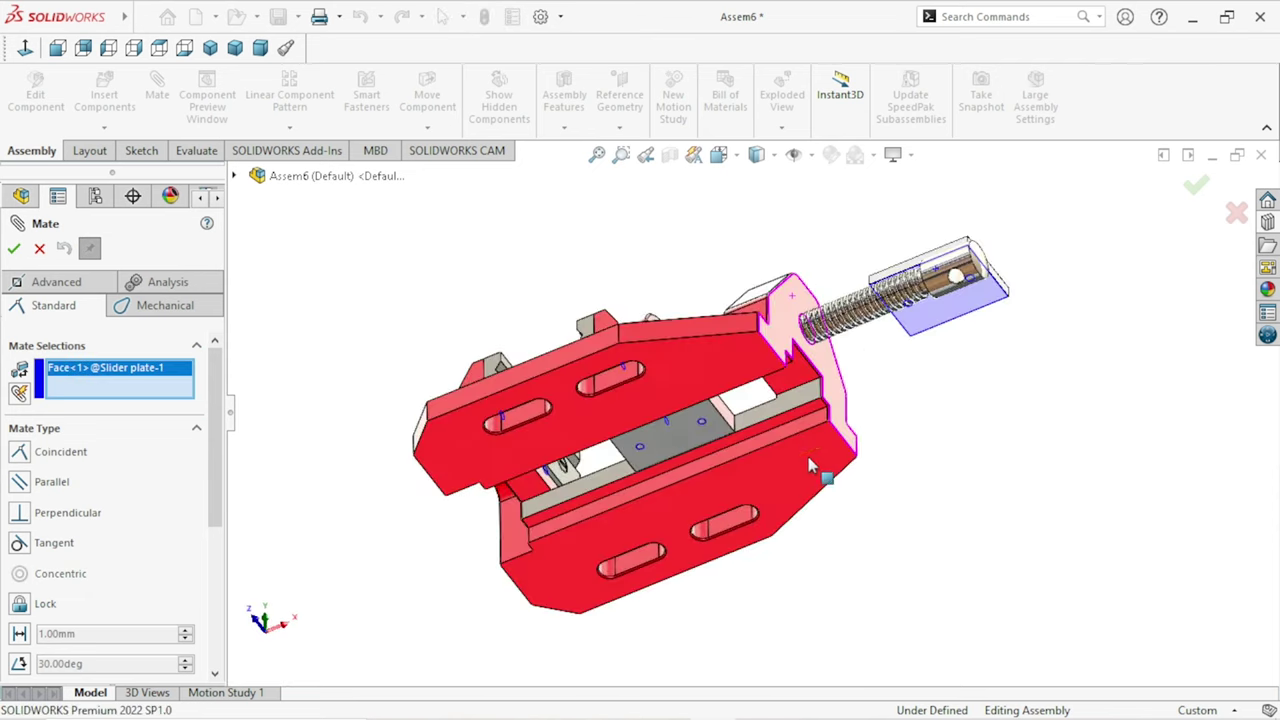
{"action": "scroll", "coordinate": [649, 400], "scroll_direction": "down", "scroll_amount": 3}
{"action": "left_click", "coordinate": [648, 393]}
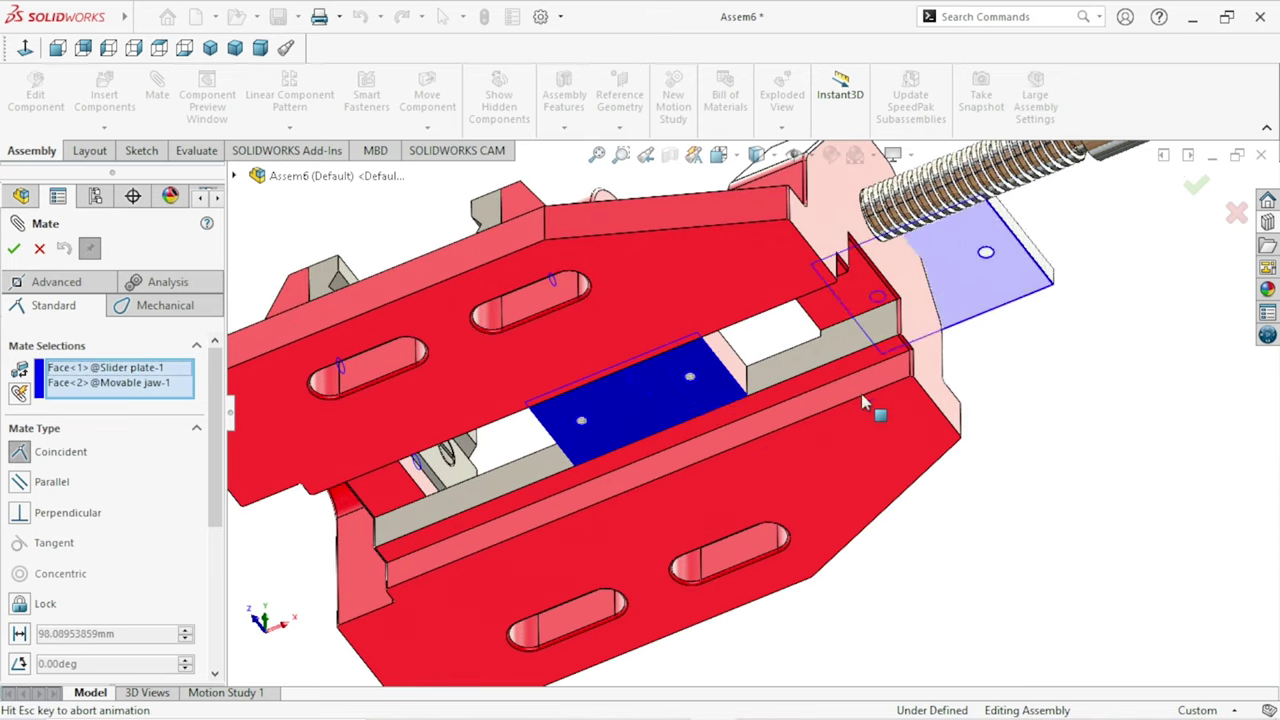
{"action": "scroll", "coordinate": [840, 430], "scroll_direction": "up", "scroll_amount": 3}
{"action": "left_click", "coordinate": [983, 444]}
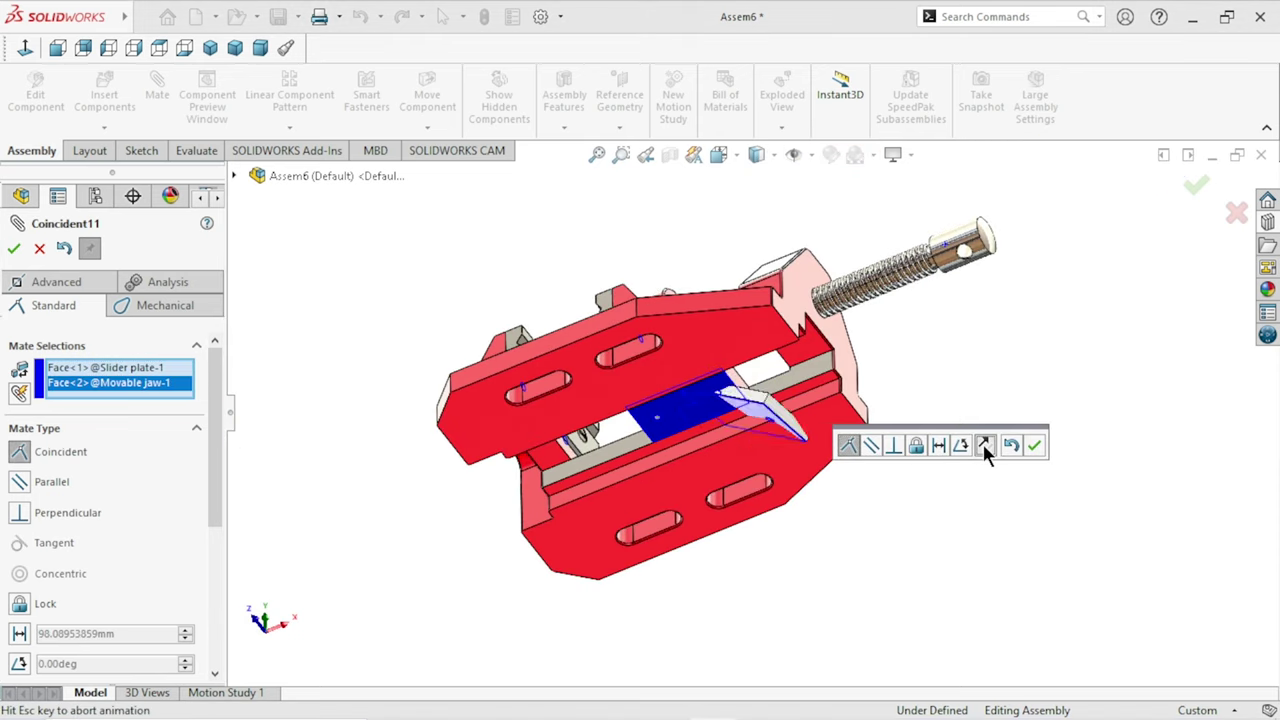
{"action": "left_click", "coordinate": [1034, 447]}
Step: Make one slider plate countersunk hole concentric with a movable jaw hole
{"action": "scroll", "coordinate": [740, 432], "scroll_direction": "down", "scroll_amount": 3}
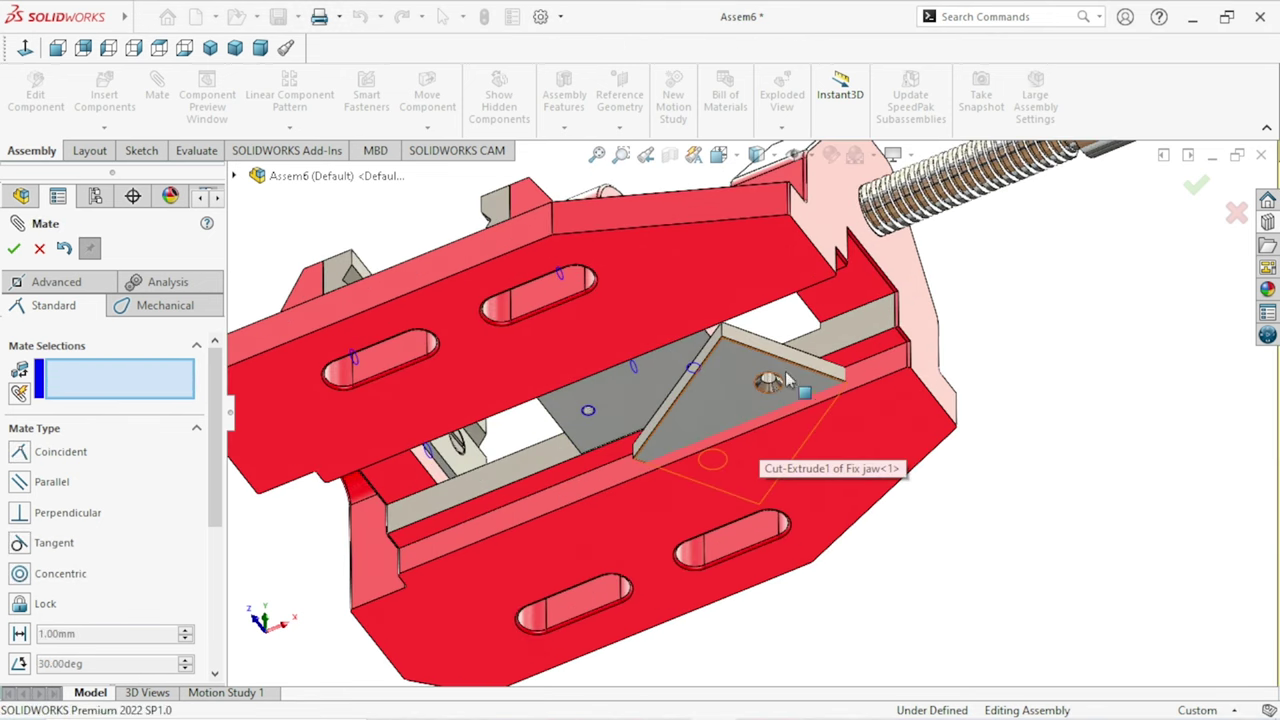
{"action": "left_click_drag", "start_coordinate": [787, 374], "coordinate": [1030, 352]}
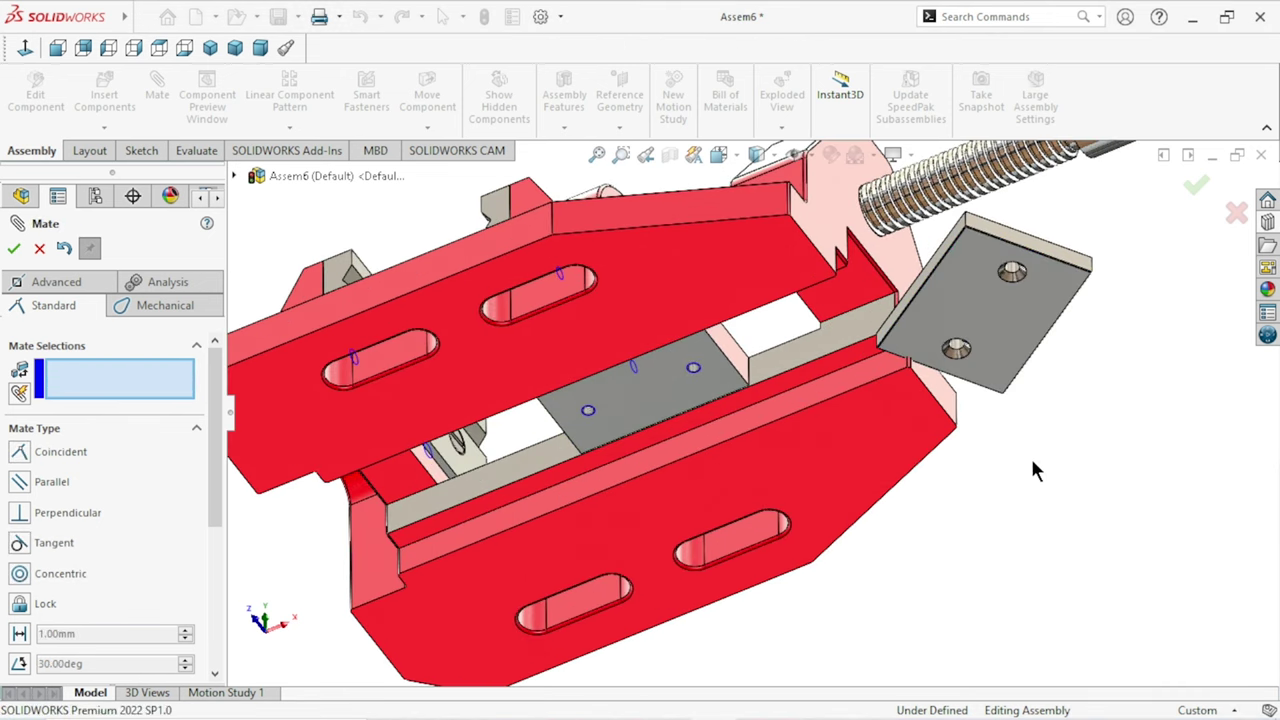
{"action": "scroll", "coordinate": [975, 376], "scroll_direction": "down", "scroll_amount": 2}
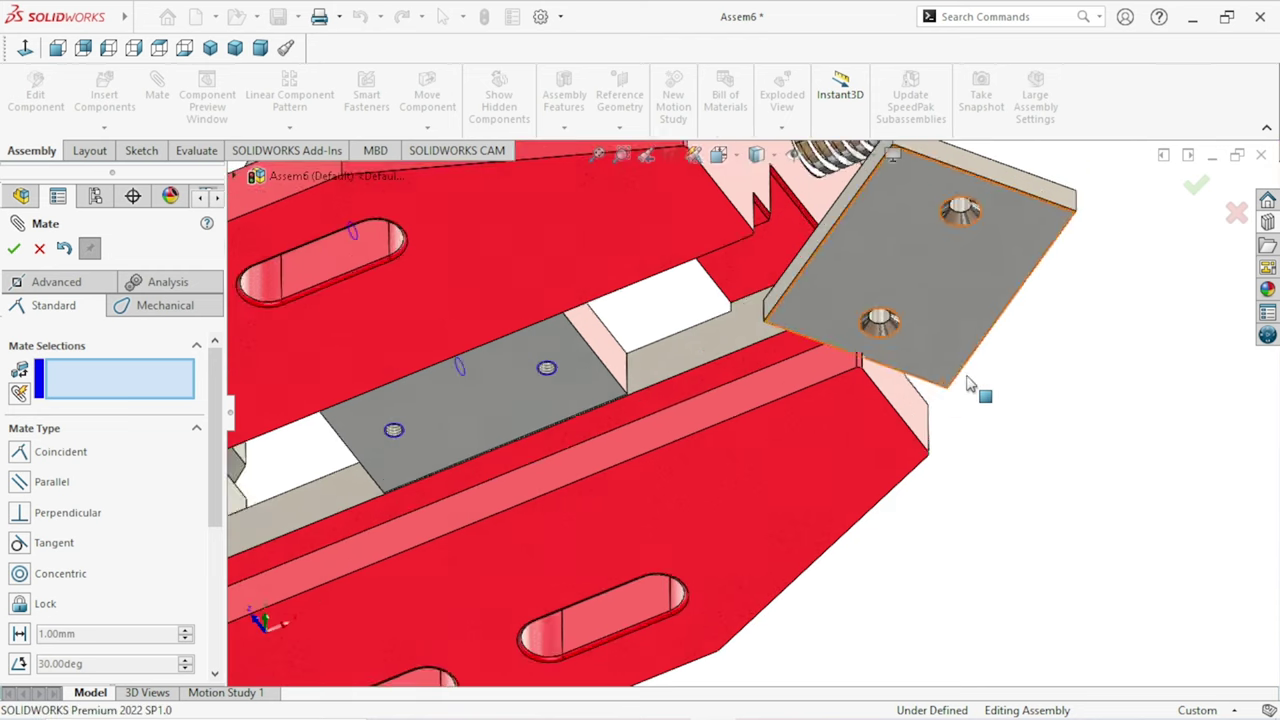
{"action": "scroll", "coordinate": [900, 372], "scroll_direction": "down", "scroll_amount": 2}
{"action": "scroll", "coordinate": [847, 362], "scroll_direction": "down", "scroll_amount": 2}
{"action": "left_click", "coordinate": [845, 345]}
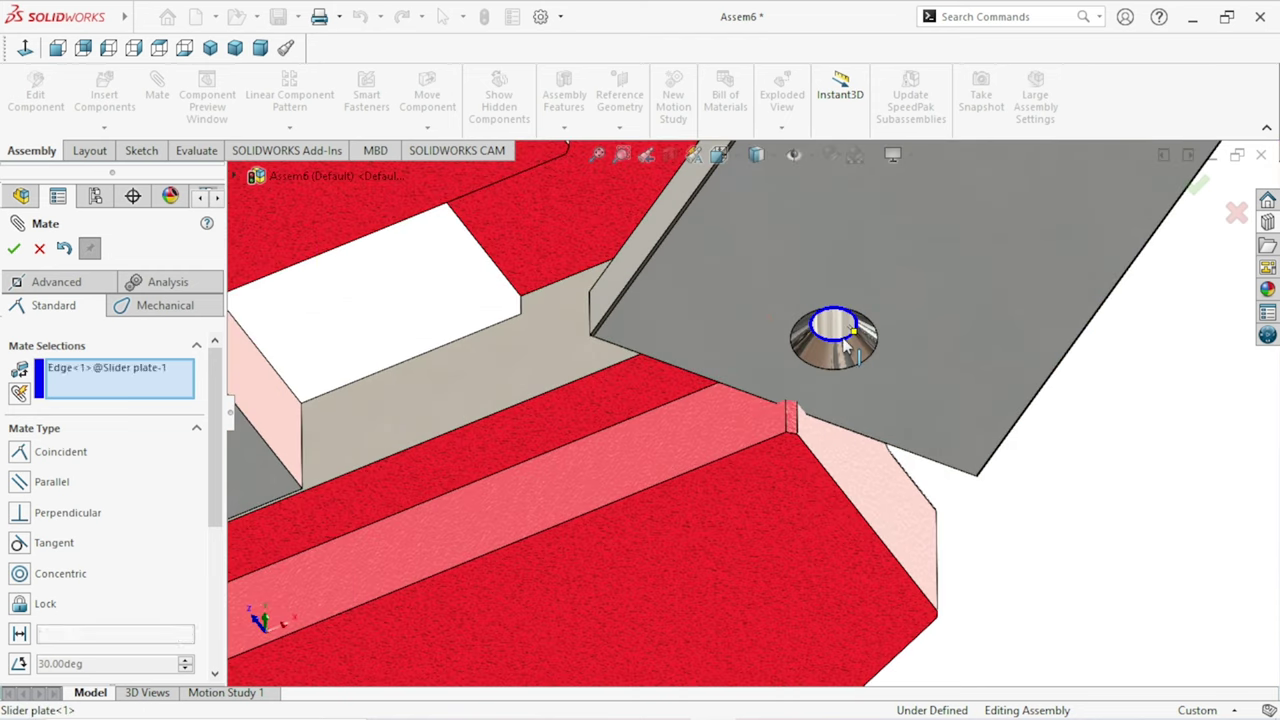
{"action": "scroll", "coordinate": [830, 355], "scroll_direction": "up", "scroll_amount": 3}
{"action": "scroll", "coordinate": [810, 370], "scroll_direction": "up", "scroll_amount": 2}
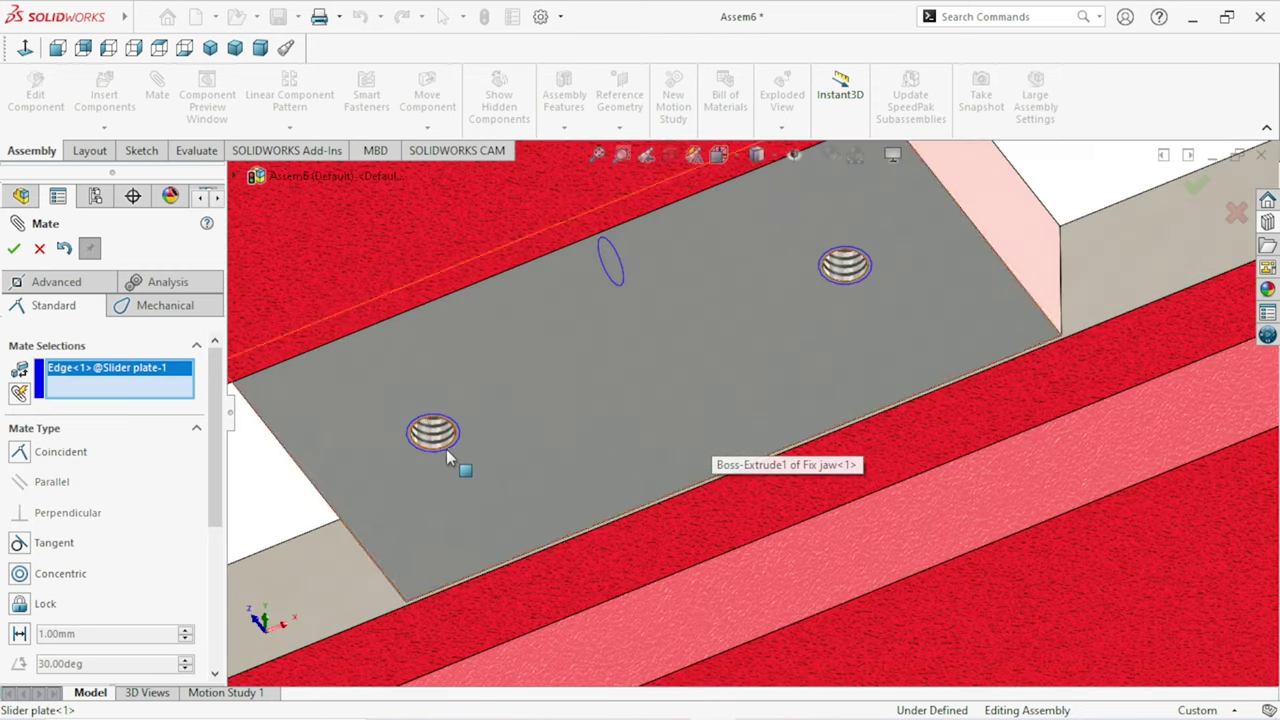
{"action": "left_click", "coordinate": [446, 448]}
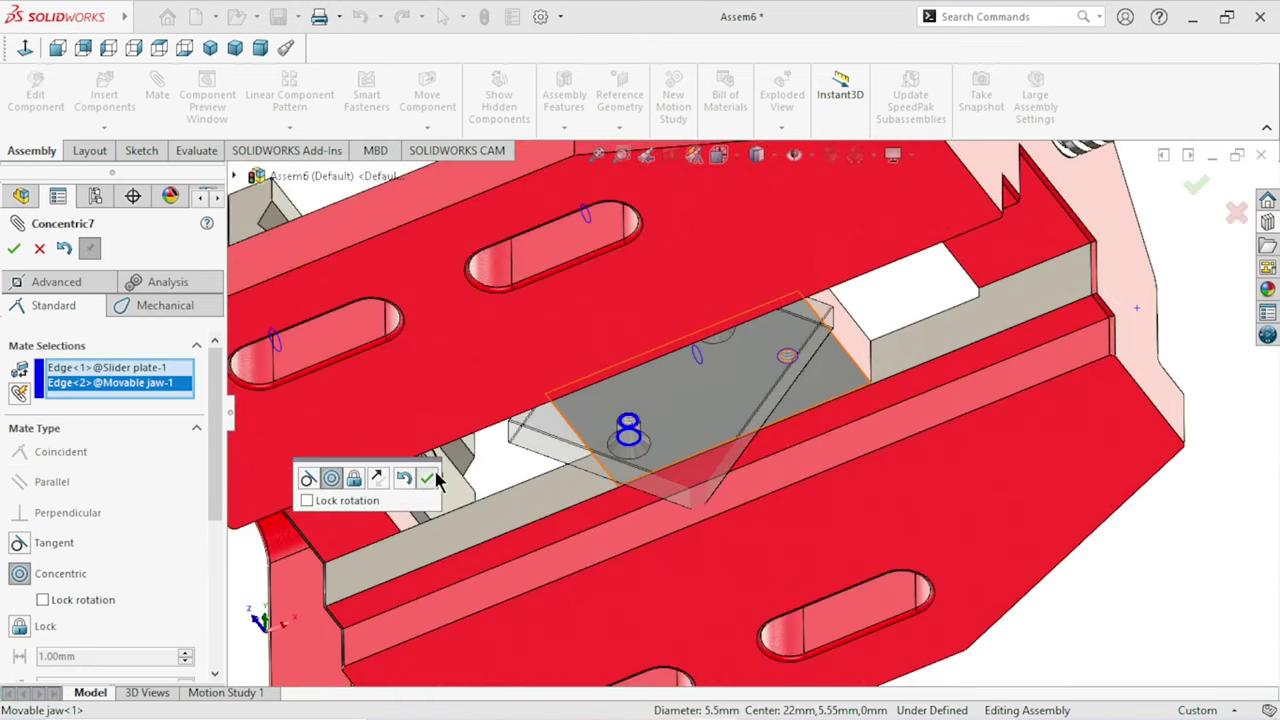
{"action": "left_click", "coordinate": [428, 478]}
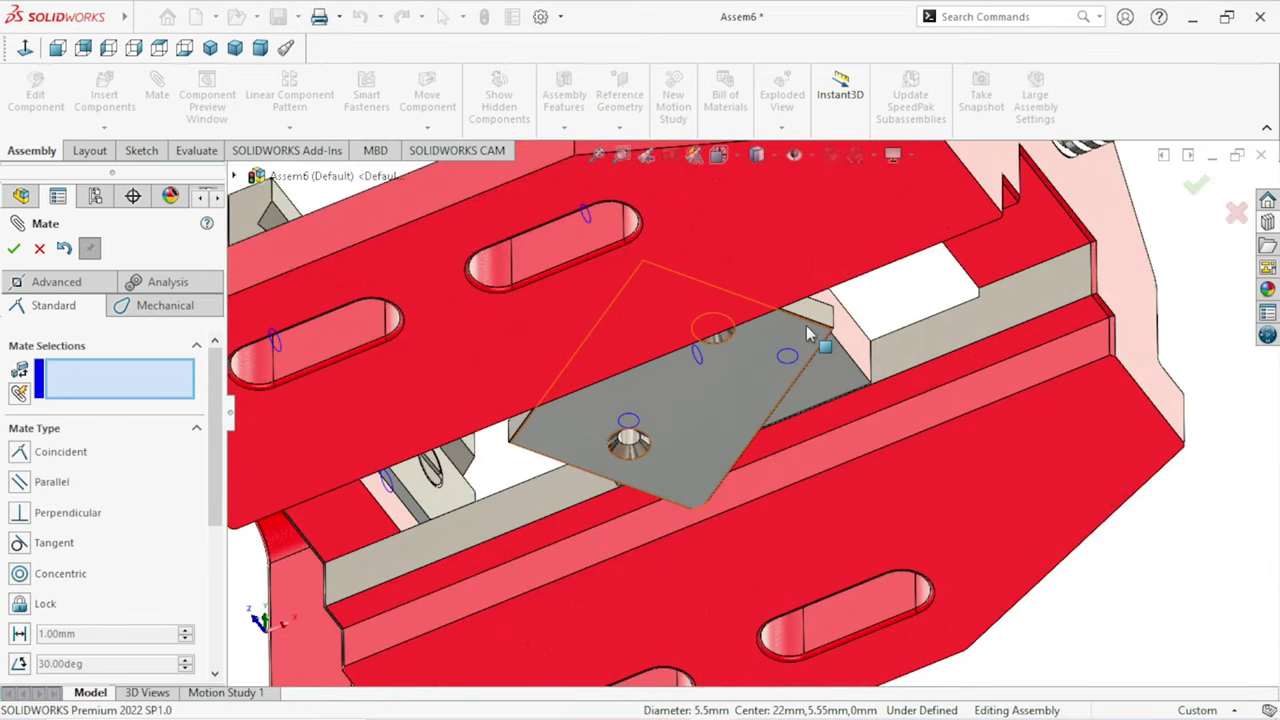
Step: Make the second slider plate hole concentric with the matching movable jaw hole
{"action": "left_click_drag", "start_coordinate": [907, 434], "coordinate": [881, 569]}
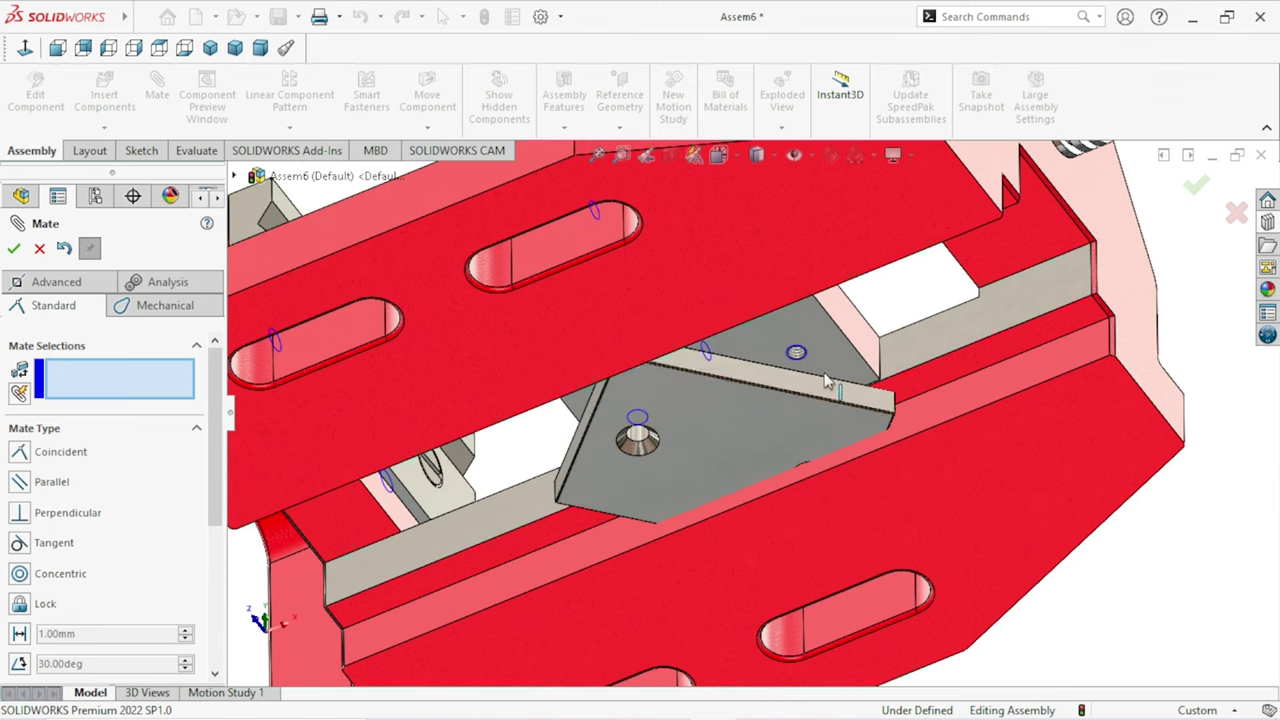
{"action": "scroll", "coordinate": [790, 380], "scroll_direction": "down", "scroll_amount": 3}
{"action": "scroll", "coordinate": [755, 396], "scroll_direction": "down", "scroll_amount": 2}
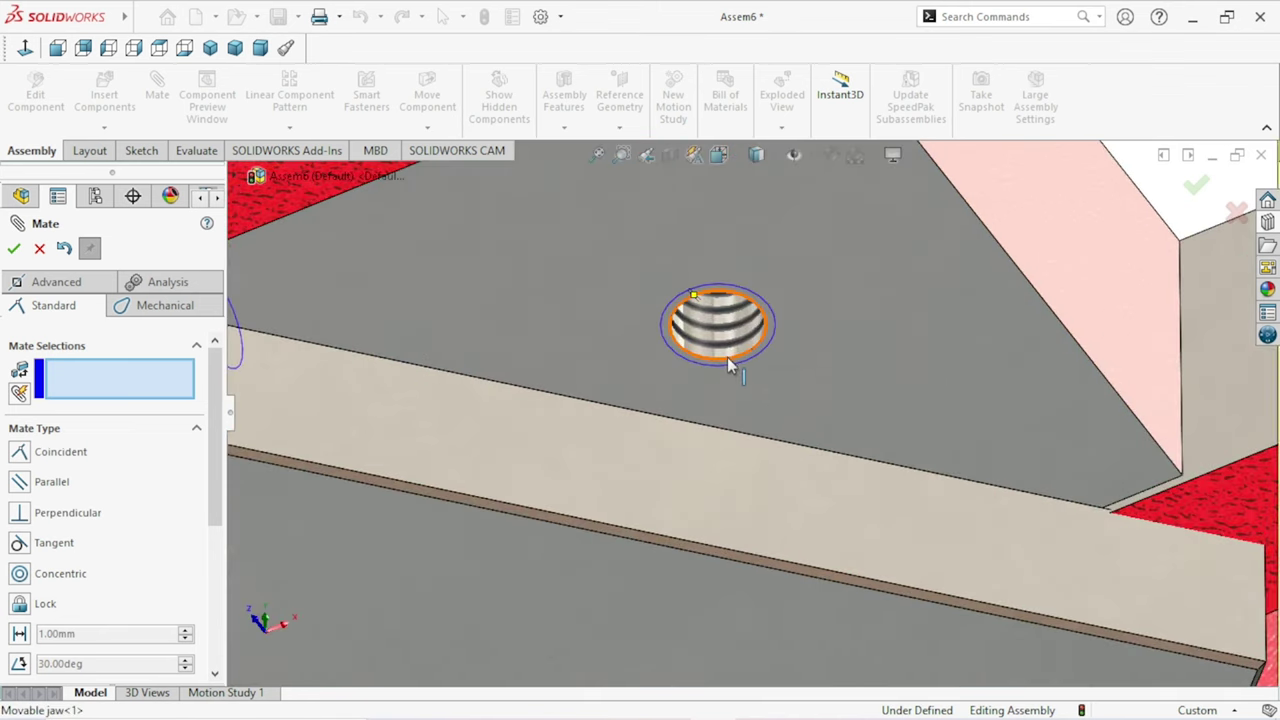
{"action": "left_click", "coordinate": [727, 356]}
{"action": "scroll", "coordinate": [740, 460], "scroll_direction": "up", "scroll_amount": 5}
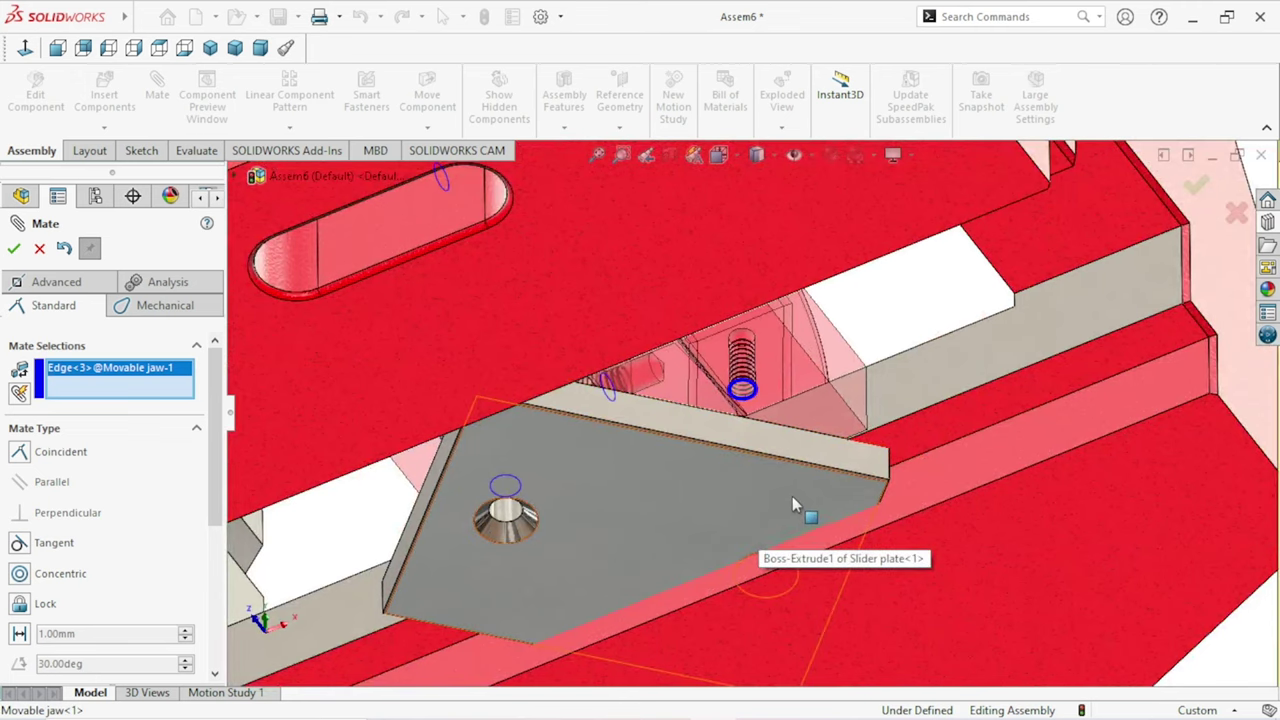
{"action": "left_click_drag", "start_coordinate": [792, 499], "coordinate": [781, 424]}
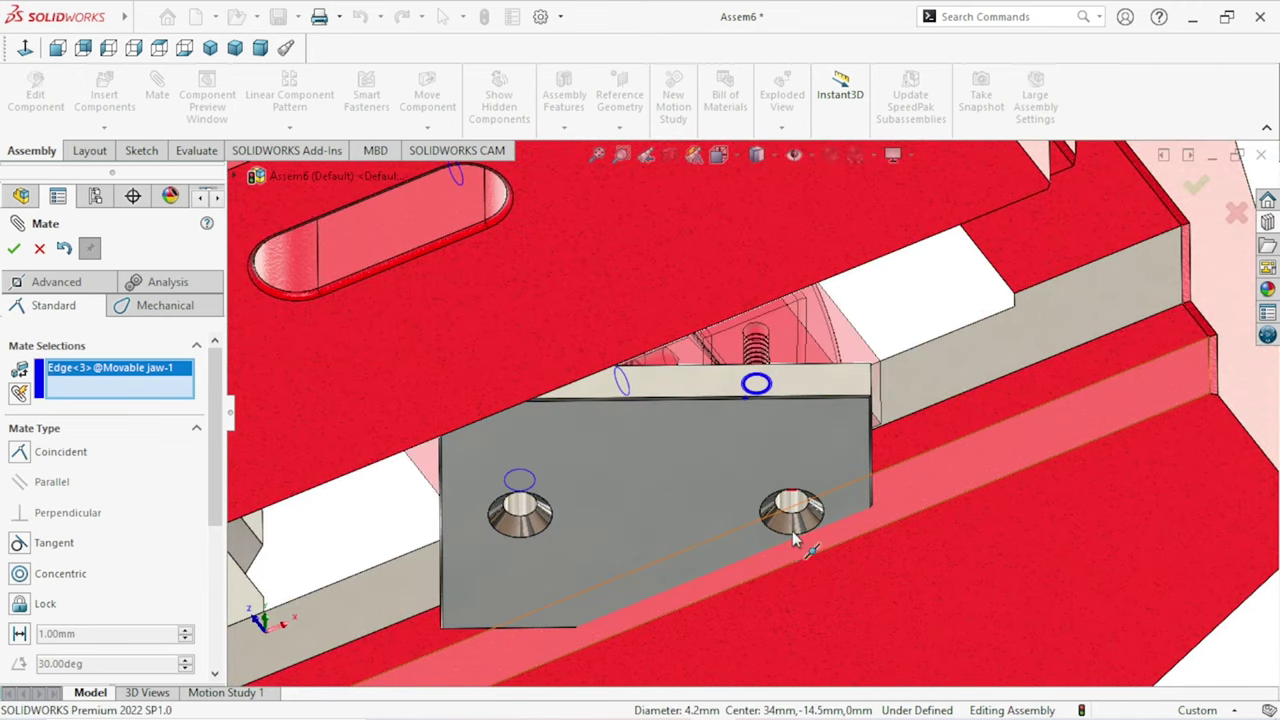
{"action": "scroll", "coordinate": [792, 535], "scroll_direction": "down", "scroll_amount": 2}
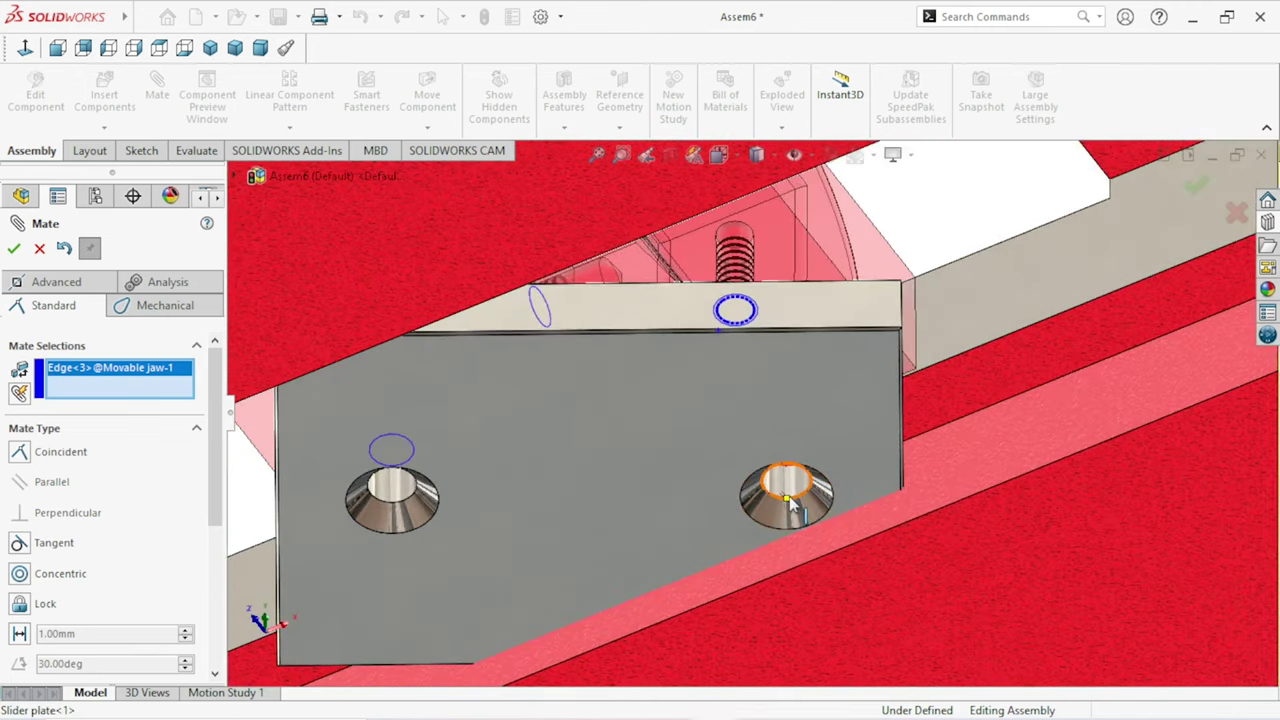
{"action": "left_click", "coordinate": [792, 505]}
{"action": "scroll", "coordinate": [704, 446], "scroll_direction": "up", "scroll_amount": 3}
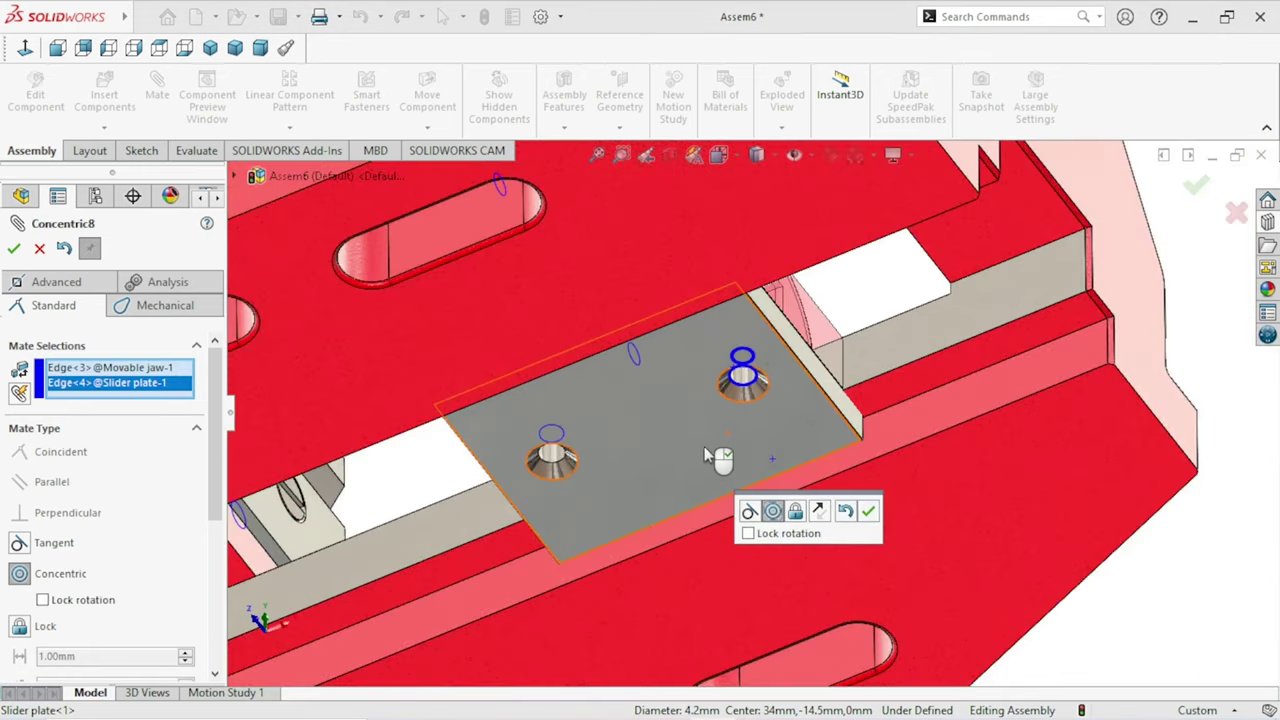
{"action": "left_click", "coordinate": [872, 512]}
Step: Orbit around to check the mated slider plate and close the Mate PropertyManager
{"action": "scroll", "coordinate": [686, 457], "scroll_direction": "up", "scroll_amount": 5}
{"action": "mouse_move", "coordinate": [993, 447]}
{"action": "middle_mouse_down"}
{"action": "mouse_move", "coordinate": [934, 346]}
{"action": "mouse_move", "coordinate": [975, 358]}
{"action": "middle_mouse_up"}
{"action": "mouse_move", "coordinate": [990, 452]}
{"action": "middle_mouse_down"}
{"action": "mouse_move", "coordinate": [971, 386]}
{"action": "mouse_move", "coordinate": [991, 394]}
{"action": "mouse_move", "coordinate": [815, 470]}
{"action": "middle_mouse_up"}
{"action": "scroll", "coordinate": [815, 470], "scroll_direction": "down", "scroll_amount": 5}
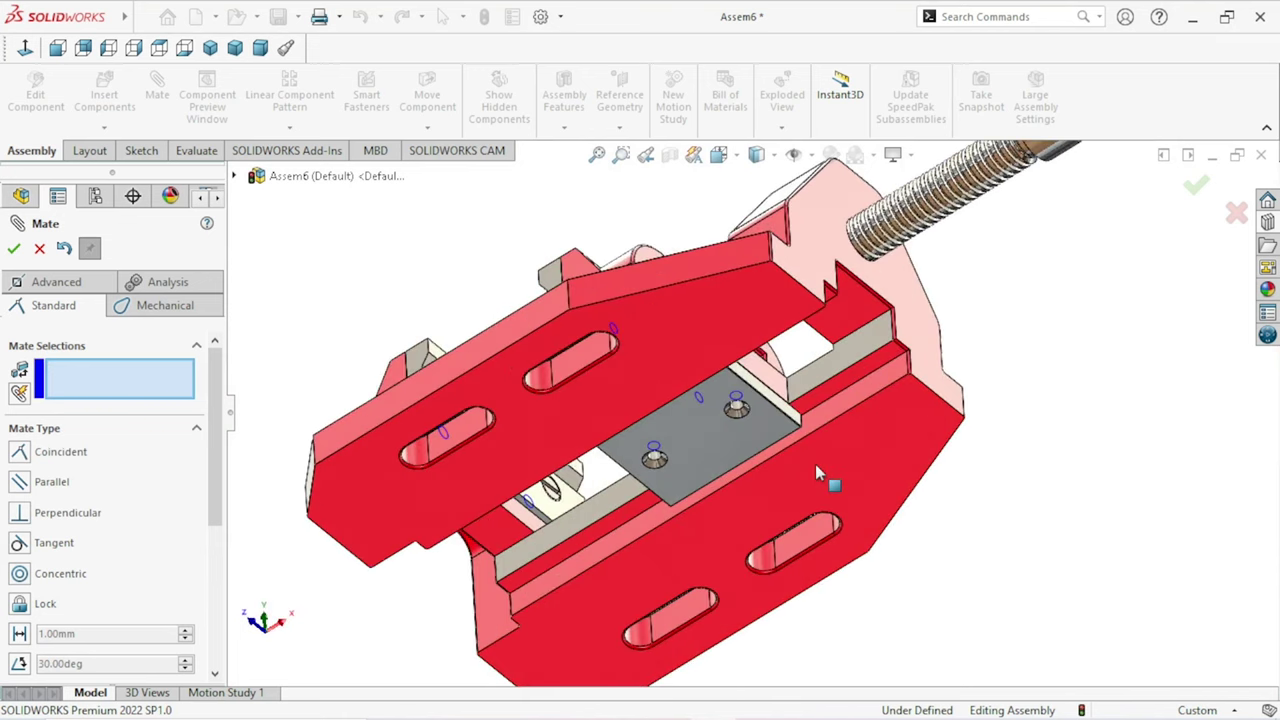
{"action": "left_click", "coordinate": [15, 250]}
Step: Drag a Toolbox countersunk Flat Head machine screw from the Design Library into the slider plate hole
{"action": "left_click", "coordinate": [1268, 224]}
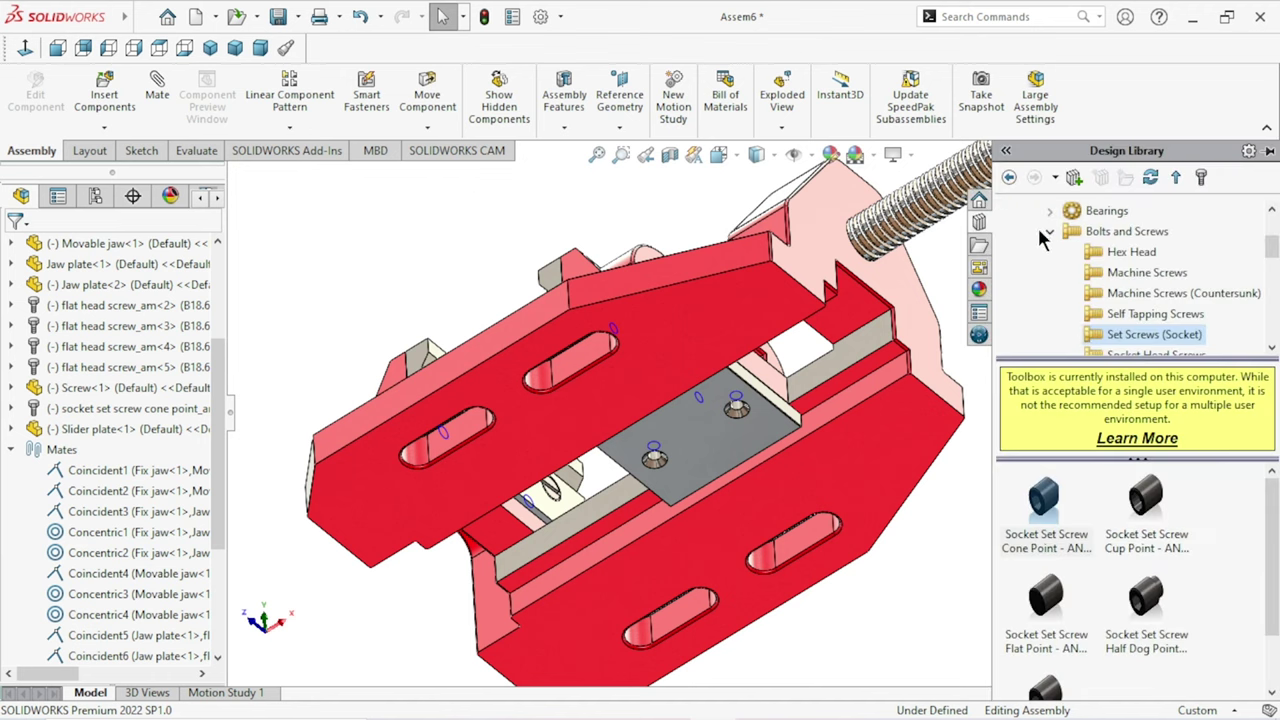
{"action": "left_click", "coordinate": [1010, 178]}
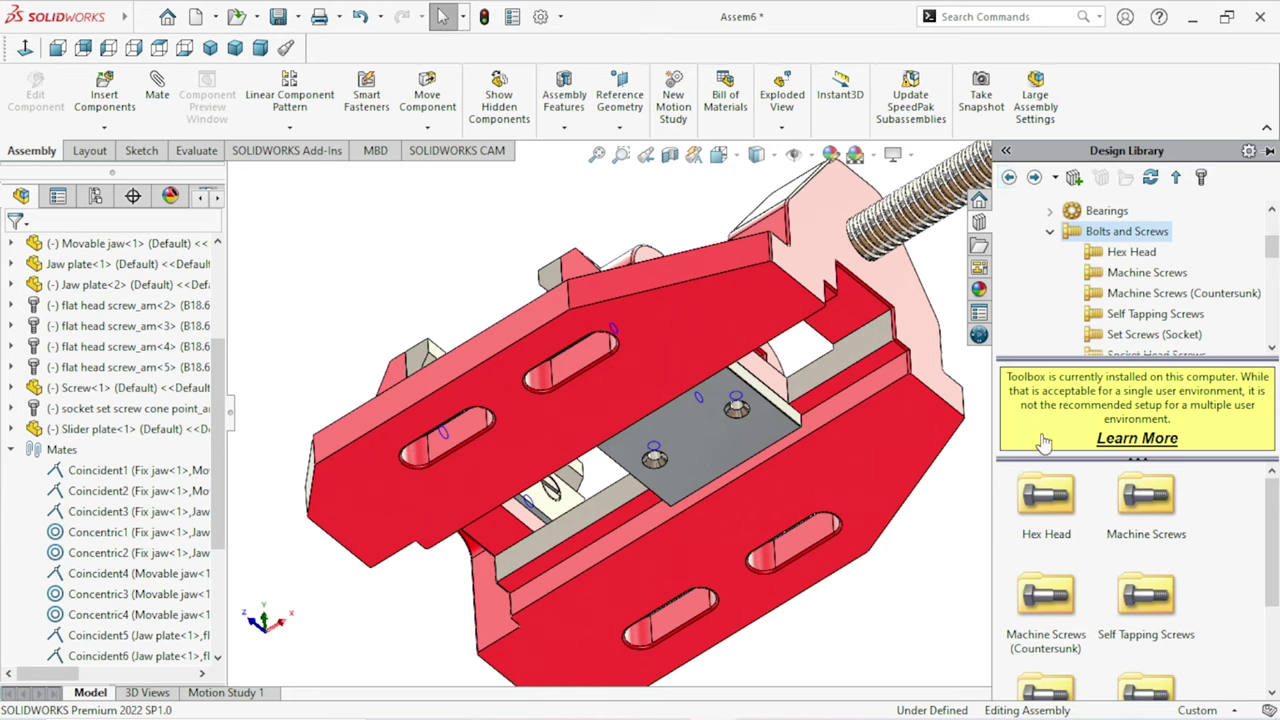
{"action": "double_click", "coordinate": [1053, 605]}
{"action": "left_click_drag", "start_coordinate": [1043, 505], "coordinate": [791, 453]}
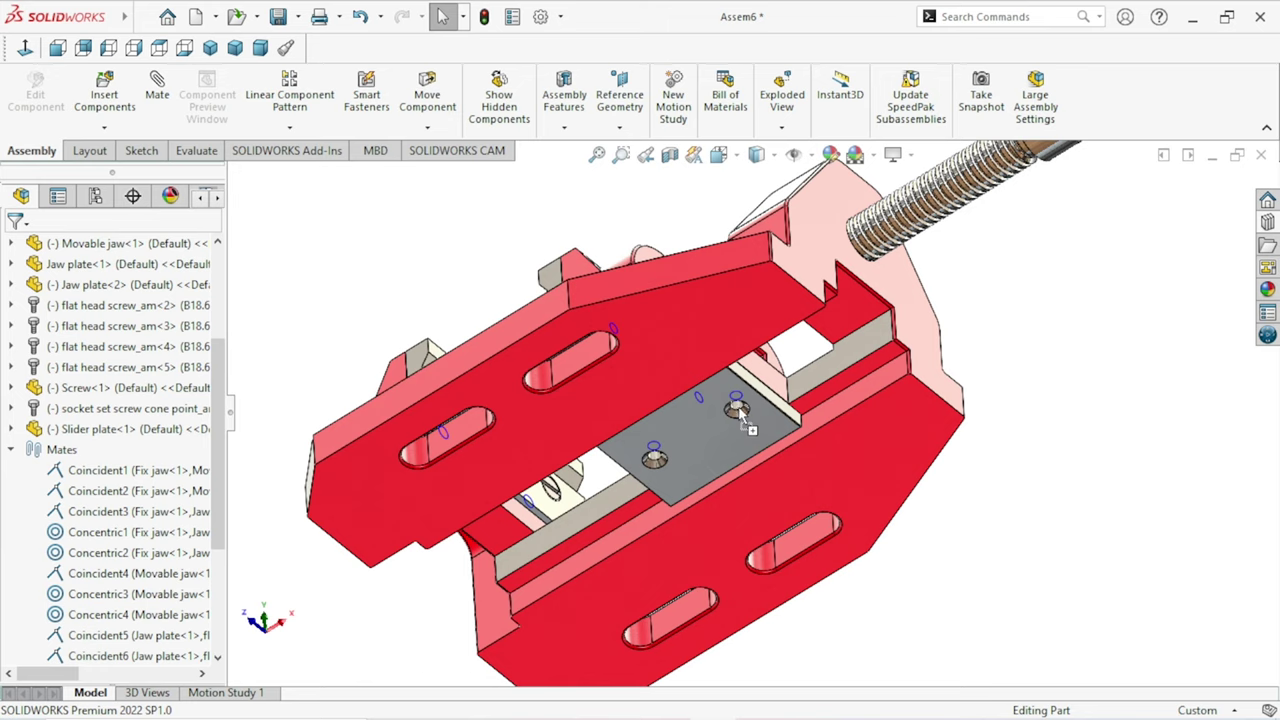
{"action": "left_click_drag", "start_coordinate": [989, 413], "coordinate": [1005, 457]}
{"action": "left_click_drag", "start_coordinate": [737, 410], "coordinate": [740, 418]}
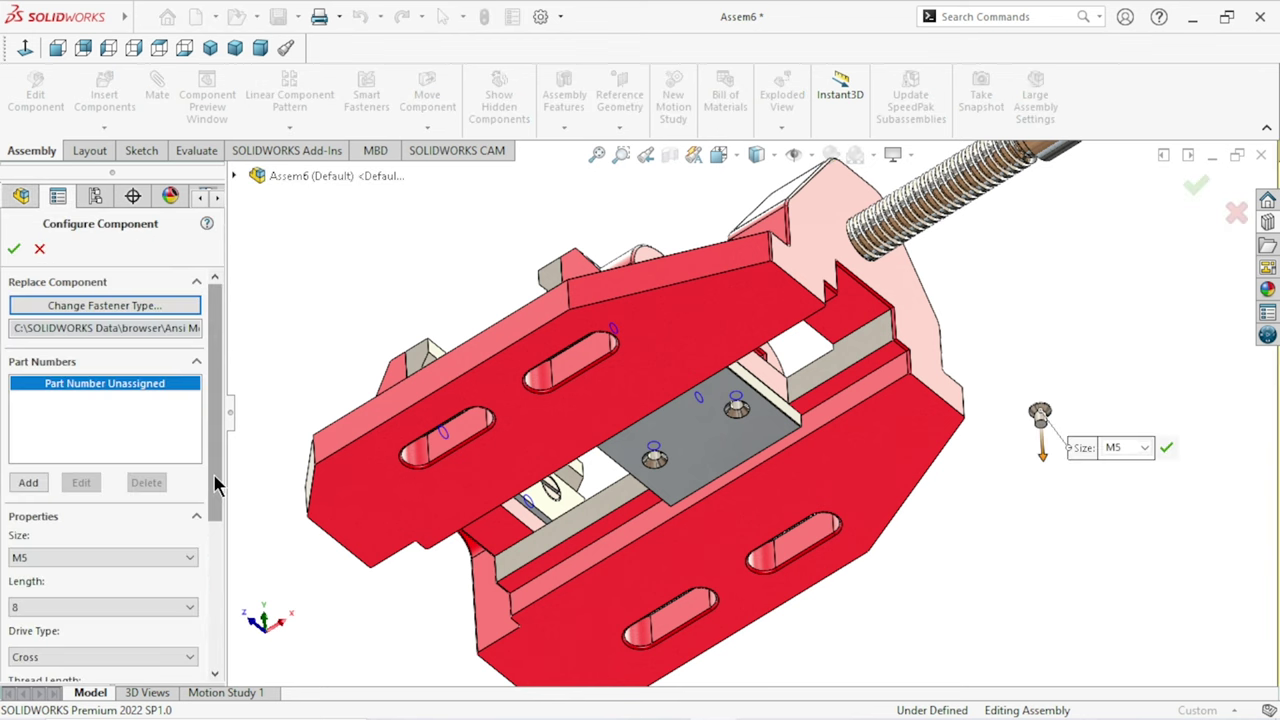
Step: Configure the flat head screw as M5 × 20 with Slotted drive and Cosmetic thread display
{"action": "left_click_drag", "start_coordinate": [213, 473], "coordinate": [229, 516]}
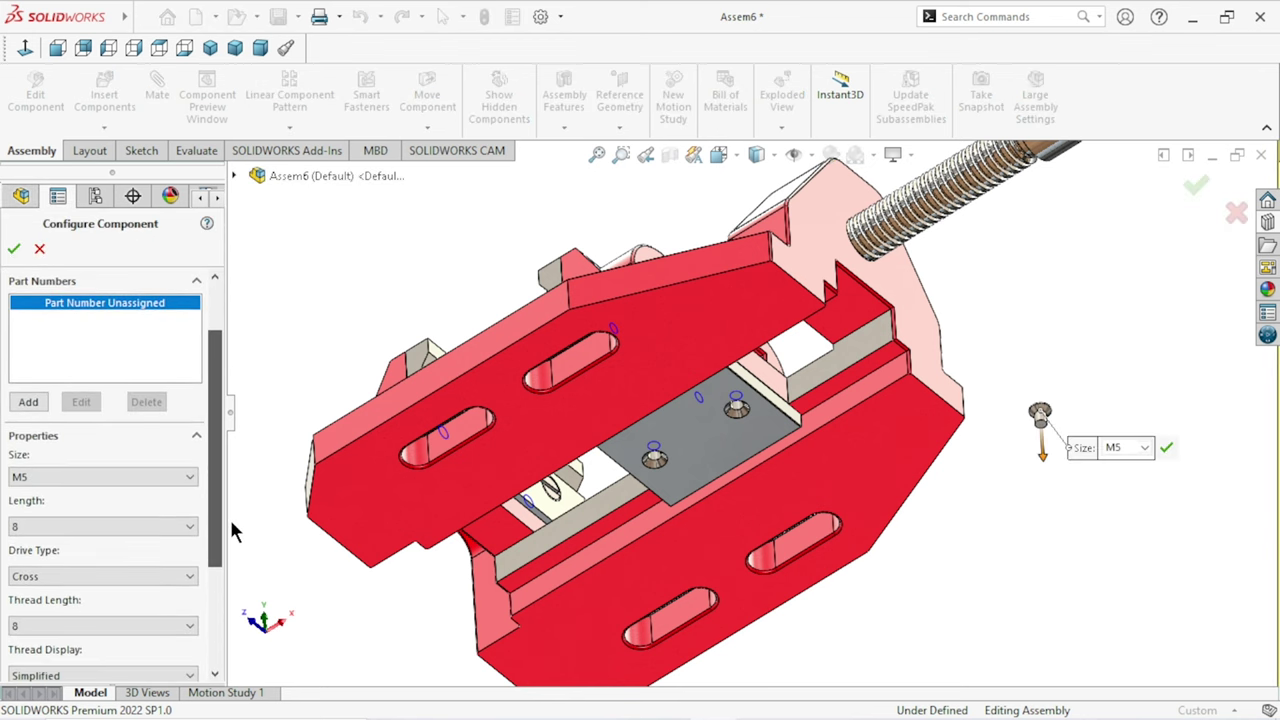
{"action": "left_click_drag", "start_coordinate": [229, 516], "coordinate": [231, 530]}
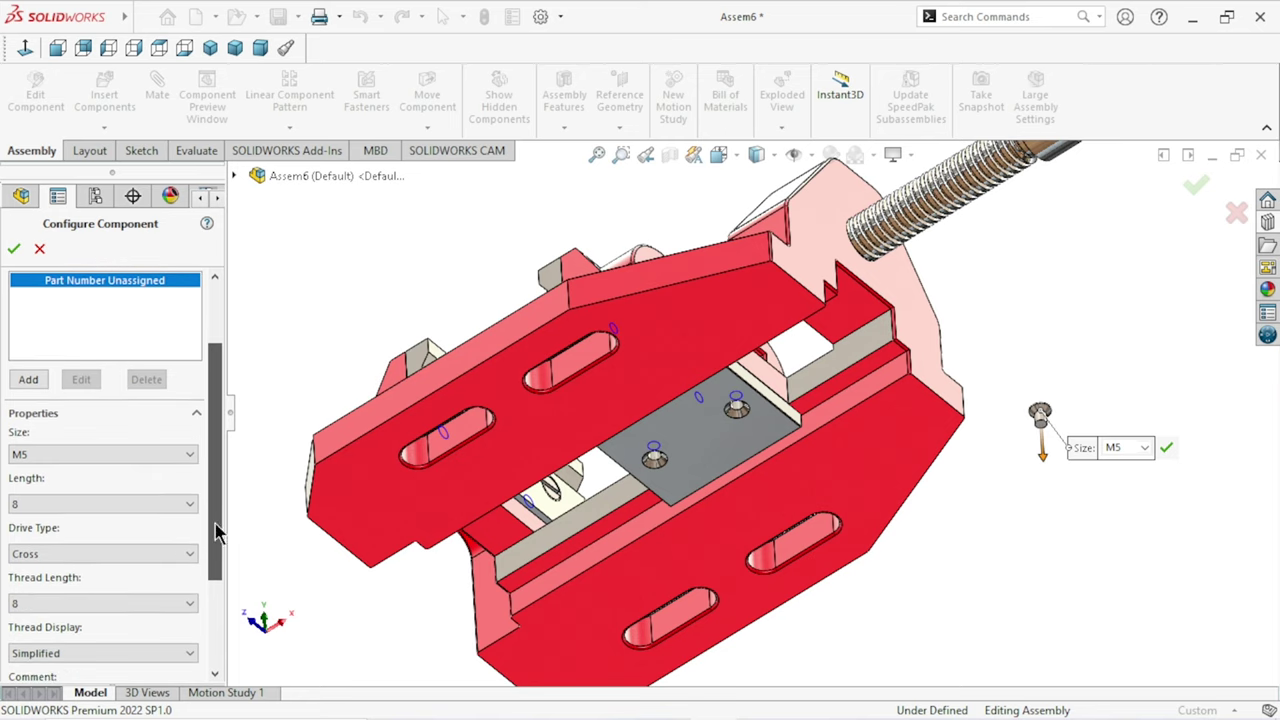
{"action": "left_click", "coordinate": [169, 452]}
{"action": "left_click", "coordinate": [162, 496]}
{"action": "left_click", "coordinate": [162, 499]}
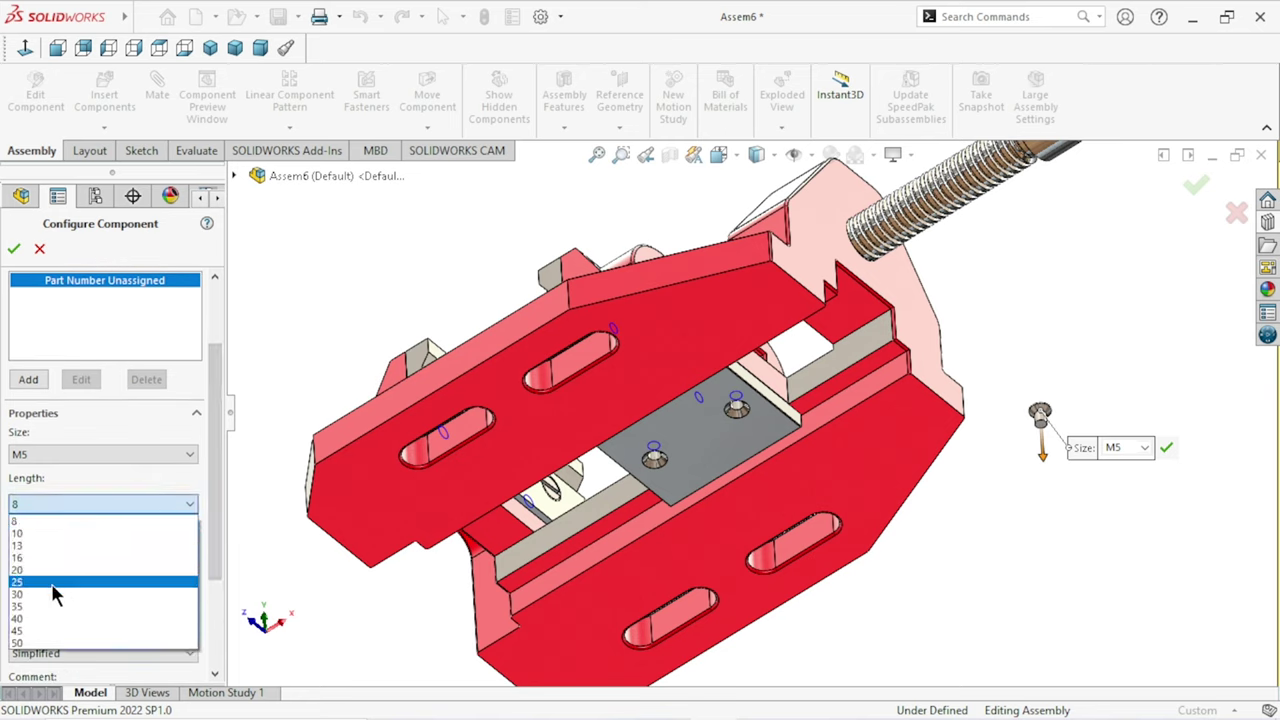
{"action": "left_click", "coordinate": [50, 570]}
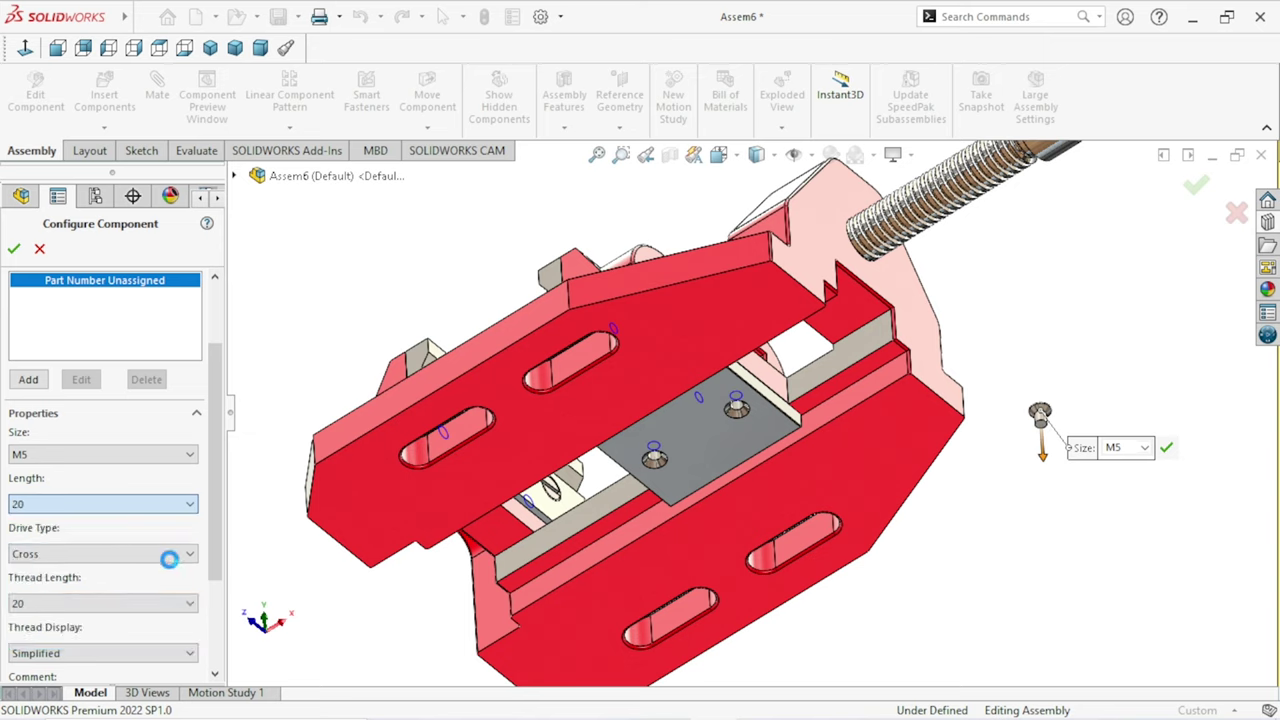
{"action": "left_click", "coordinate": [185, 555]}
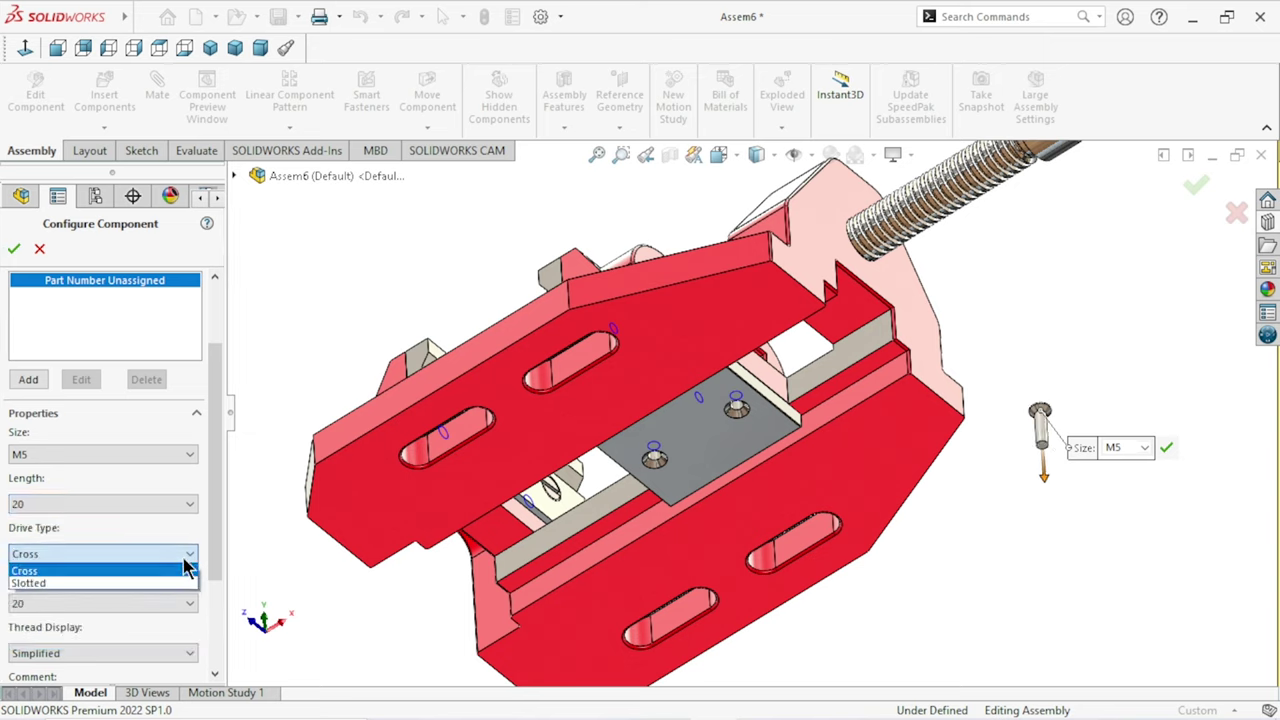
{"action": "left_click", "coordinate": [148, 585]}
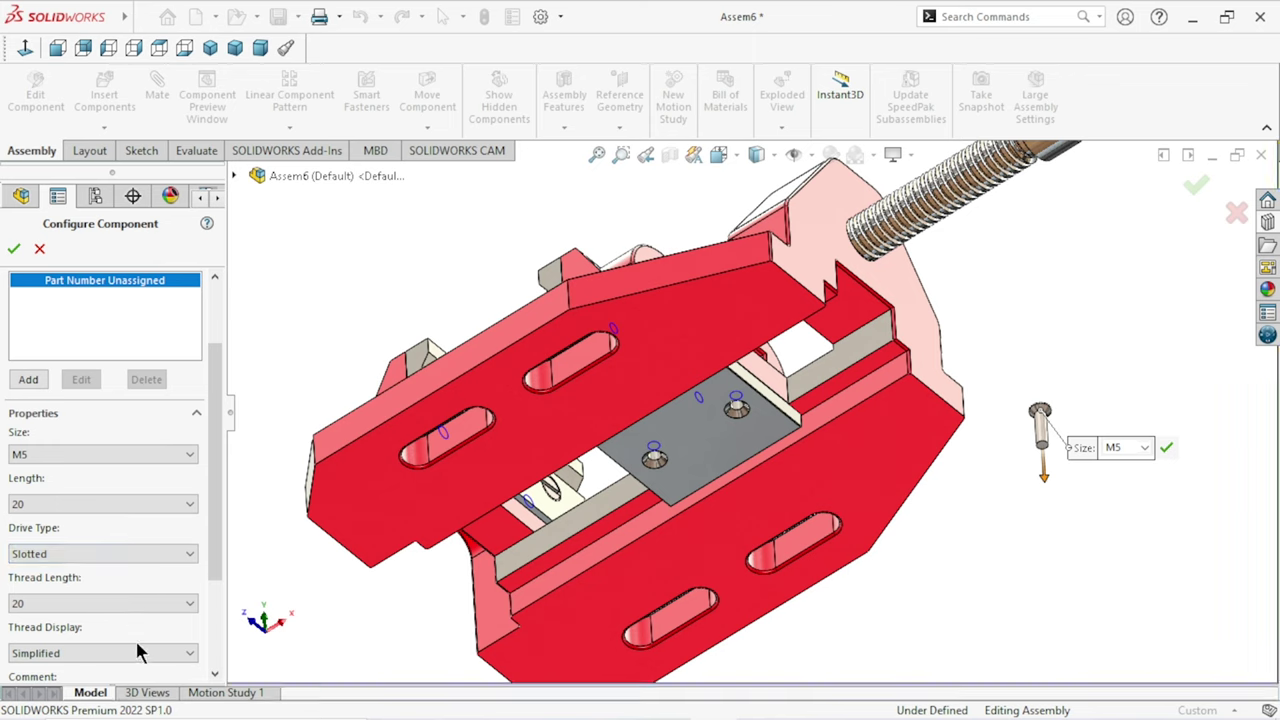
{"action": "left_click", "coordinate": [144, 648]}
{"action": "left_click", "coordinate": [107, 677]}
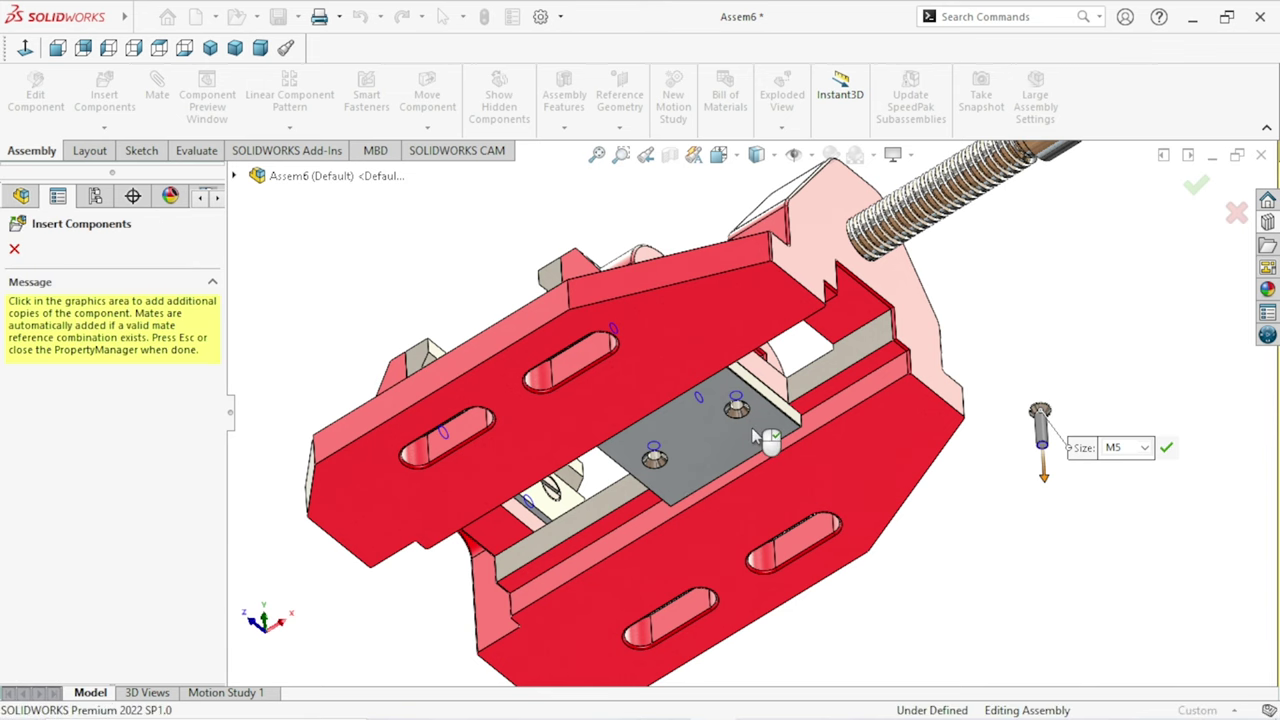
Step: Drop slotted screws into both countersunk holes, accept the automatic mate, and fit the view
{"action": "scroll", "coordinate": [763, 437], "scroll_direction": "down", "scroll_amount": 5}
{"action": "left_click", "coordinate": [676, 367]}
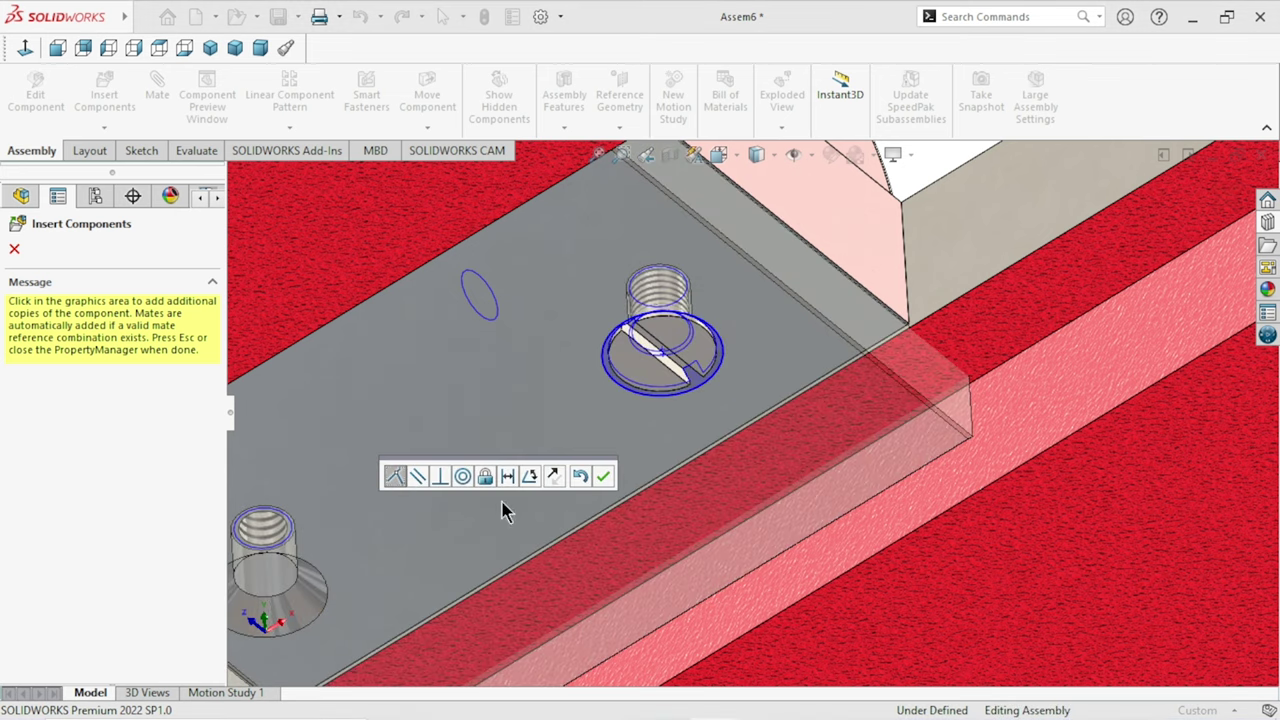
{"action": "left_click", "coordinate": [605, 476]}
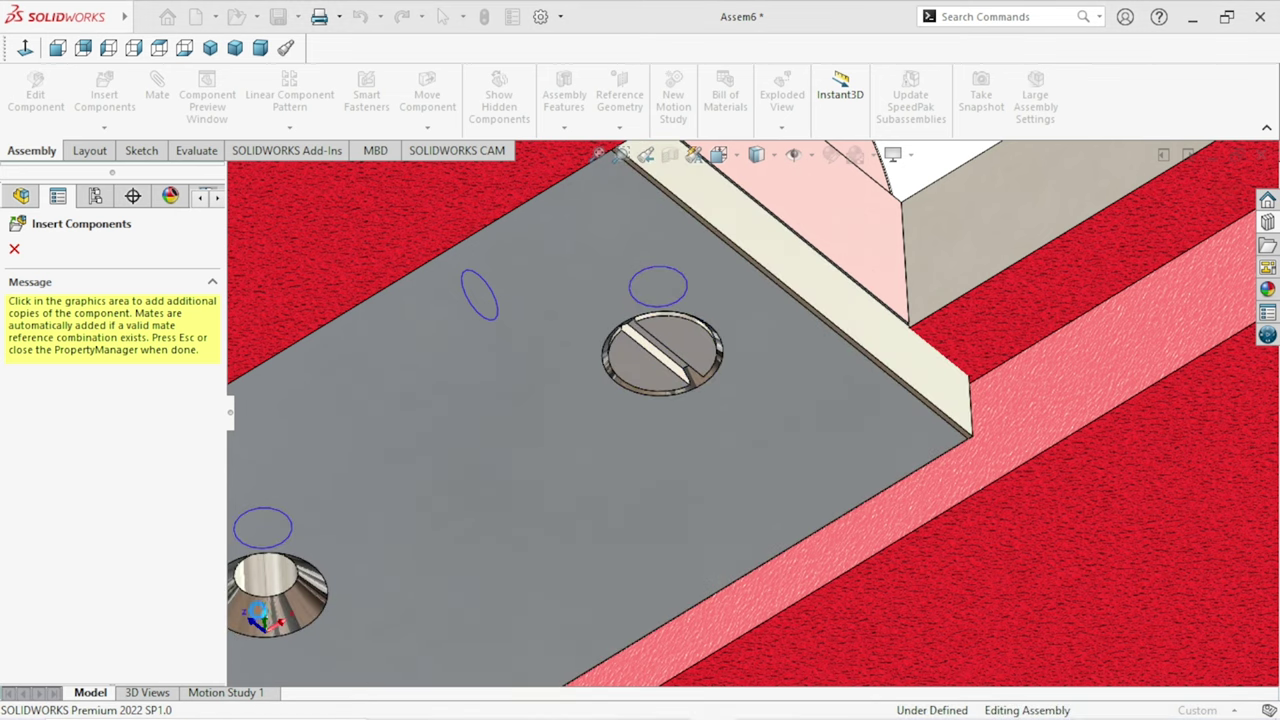
{"action": "left_click", "coordinate": [308, 600]}
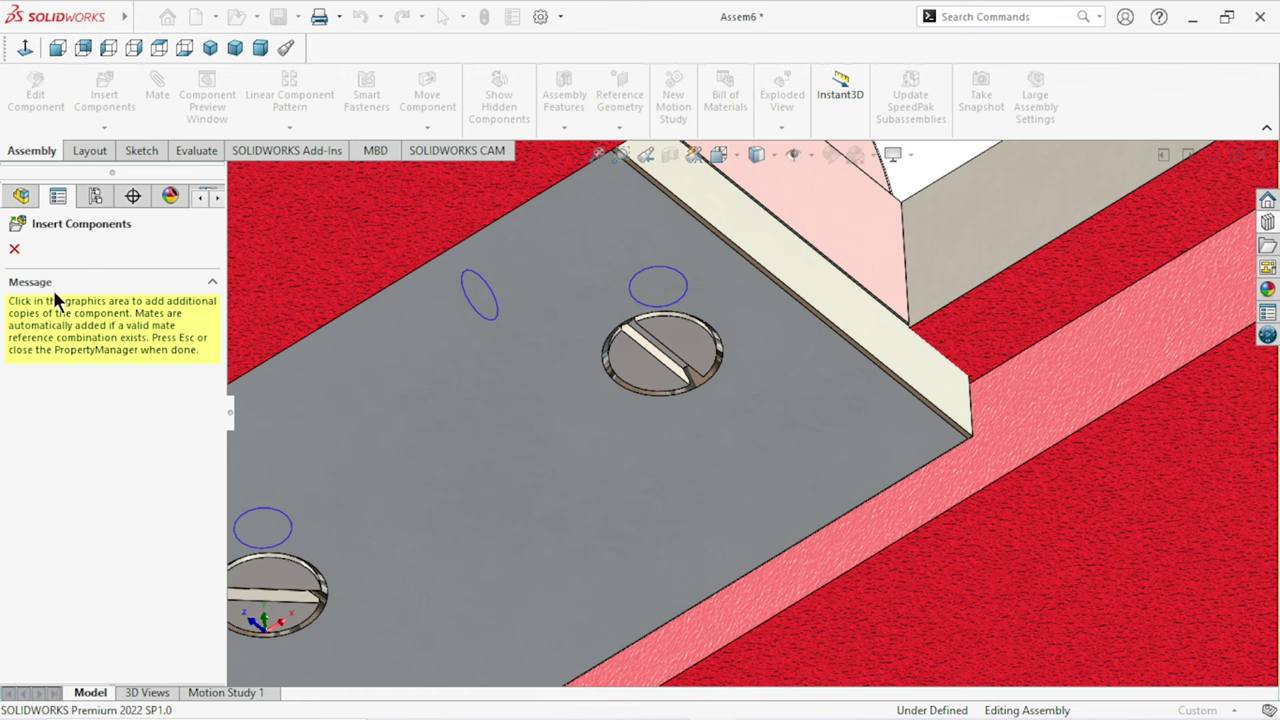
{"action": "key", "text": "Escape"}
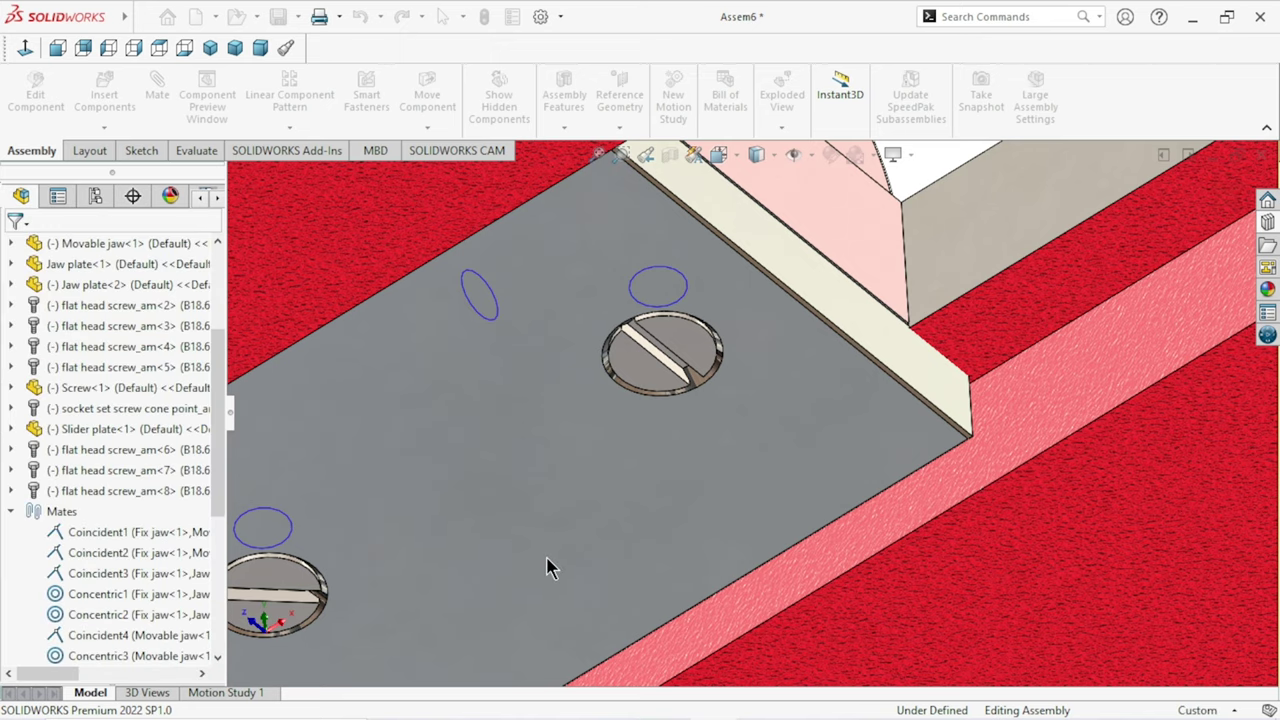
{"action": "key", "text": "f"}
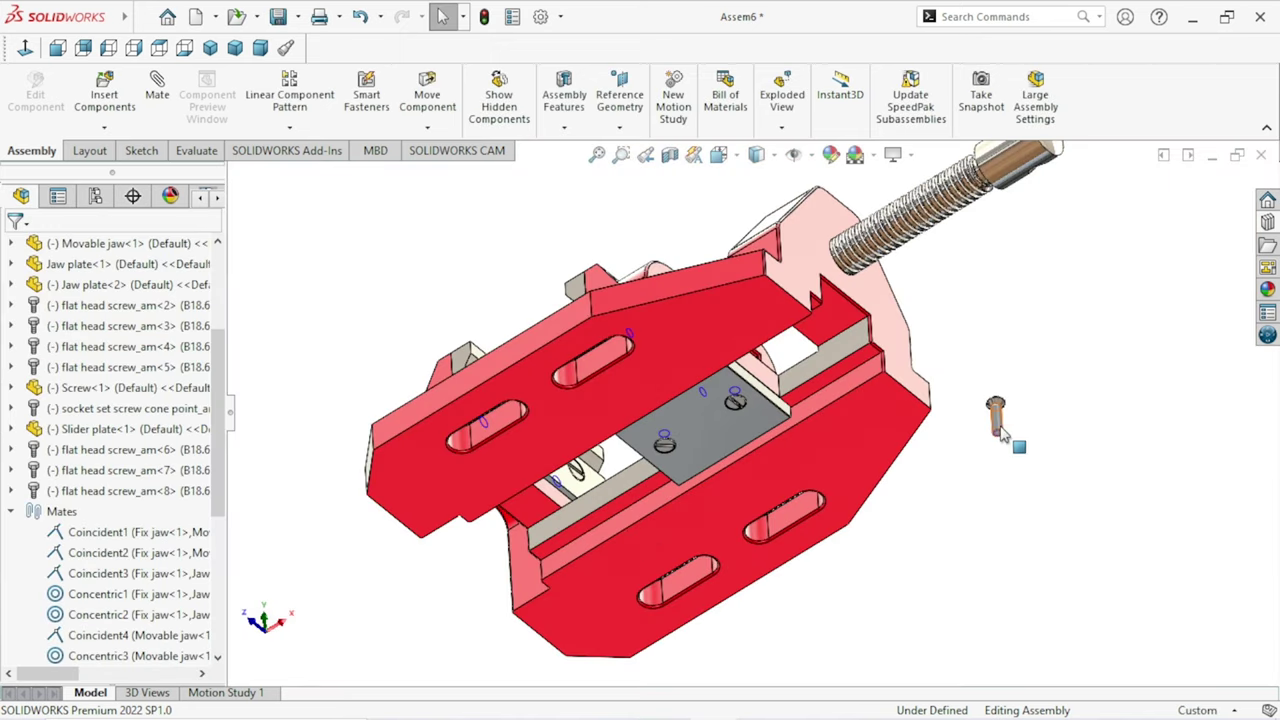
Step: Delete the extra flat head screw_am<6> from the assembly
{"action": "left_click", "coordinate": [996, 418]}
{"action": "scroll", "coordinate": [195, 511], "scroll_direction": "down", "scroll_amount": 3}
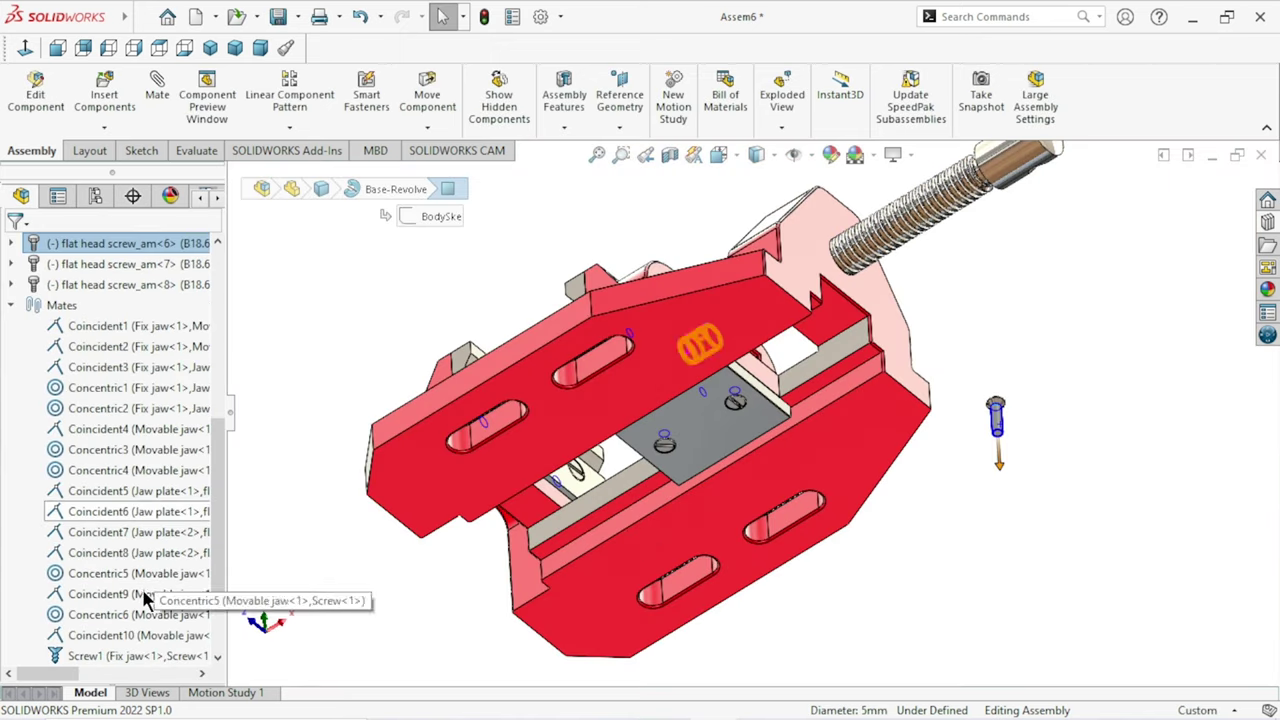
{"action": "right_click", "coordinate": [140, 256]}
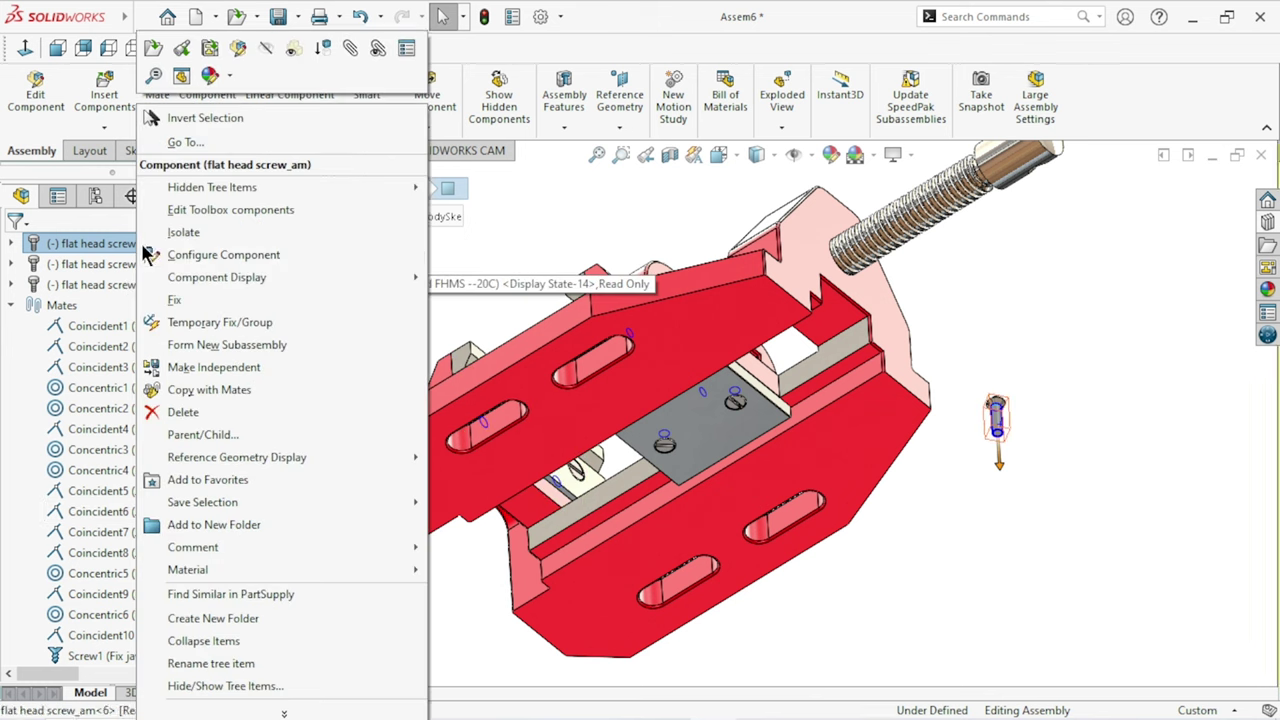
{"action": "left_click", "coordinate": [183, 414]}
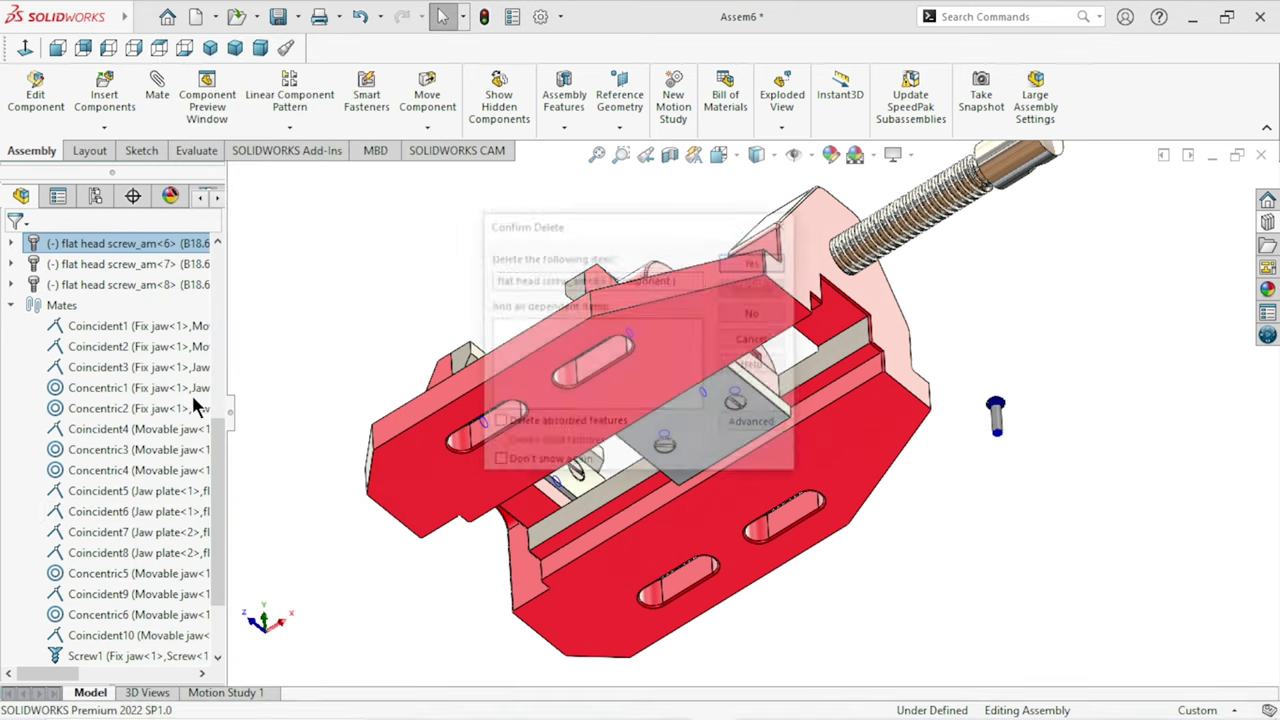
{"action": "left_click", "coordinate": [755, 259]}
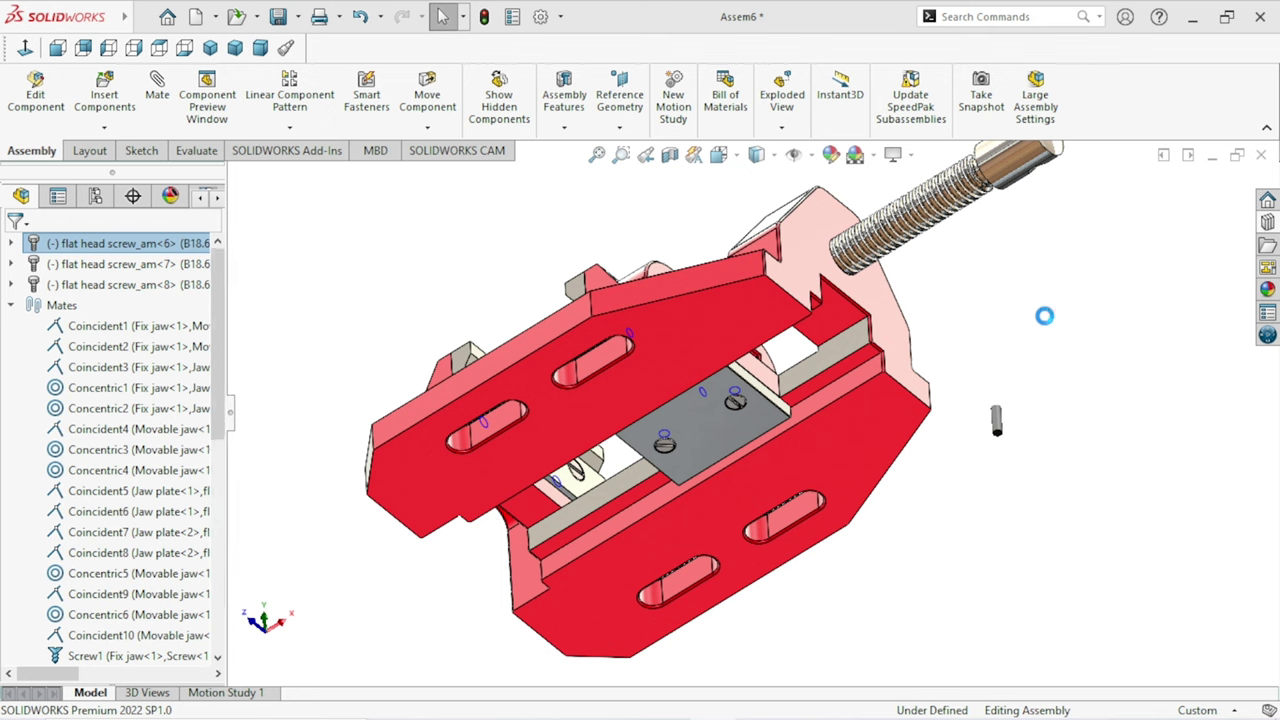
{"action": "left_click", "coordinate": [13, 285]}
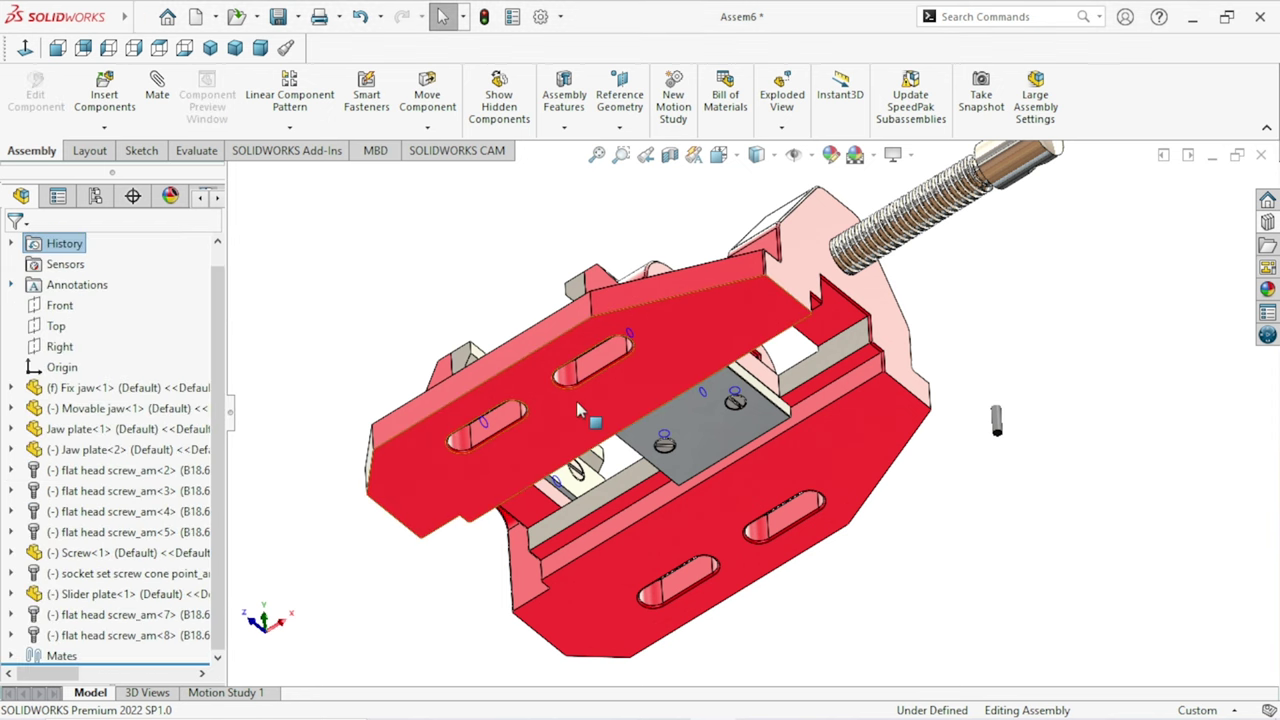
Step: Orbit the vise and slide the movable jaw toward the fixed jaw to check its motion
{"action": "mouse_move", "coordinate": [1022, 266]}
{"action": "middle_mouse_down"}
{"action": "mouse_move", "coordinate": [1011, 349]}
{"action": "mouse_move", "coordinate": [929, 486]}
{"action": "mouse_move", "coordinate": [1000, 420]}
{"action": "mouse_move", "coordinate": [1043, 475]}
{"action": "middle_mouse_up"}
{"action": "scroll", "coordinate": [1043, 475], "scroll_direction": "up", "scroll_amount": 3}
{"action": "scroll", "coordinate": [917, 335], "scroll_direction": "down", "scroll_amount": 3}
{"action": "scroll", "coordinate": [972, 455], "scroll_direction": "down", "scroll_amount": 2}
{"action": "scroll", "coordinate": [971, 471], "scroll_direction": "up", "scroll_amount": 3}
{"action": "middle_click_drag", "start_coordinate": [971, 471], "coordinate": [881, 505]}
{"action": "mouse_move", "coordinate": [530, 428]}
{"action": "left_mouse_down"}
{"action": "mouse_move", "coordinate": [530, 405]}
{"action": "mouse_move", "coordinate": [534, 415]}
{"action": "left_mouse_up"}
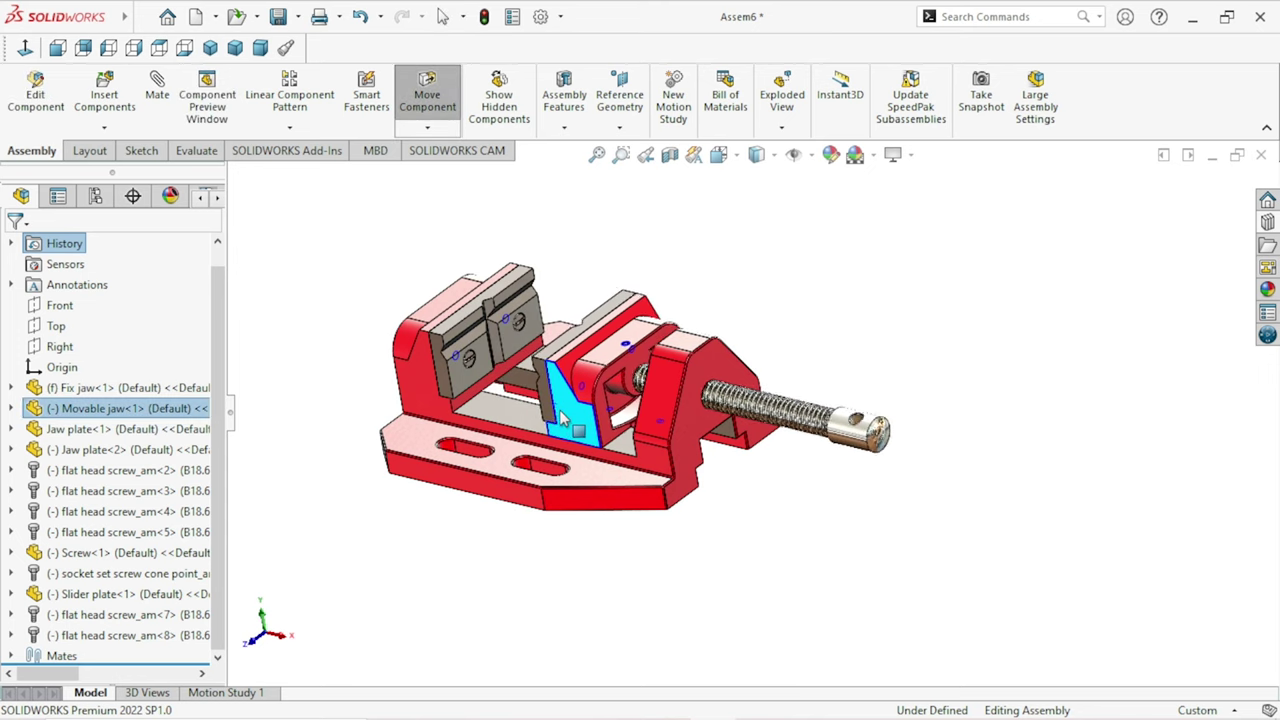
{"action": "left_click", "coordinate": [805, 318]}
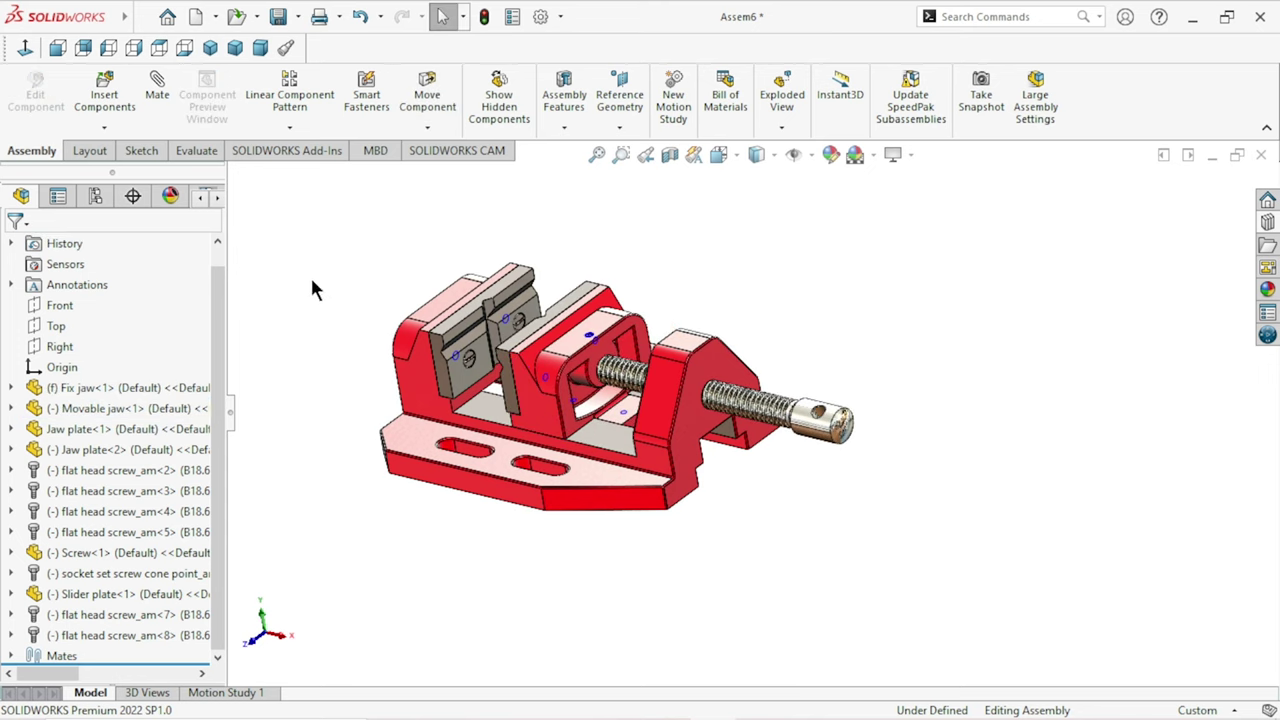
Step: In isometric view, insert the Handle rod and Knob parts and place both beside the vise
{"action": "left_click", "coordinate": [209, 49]}
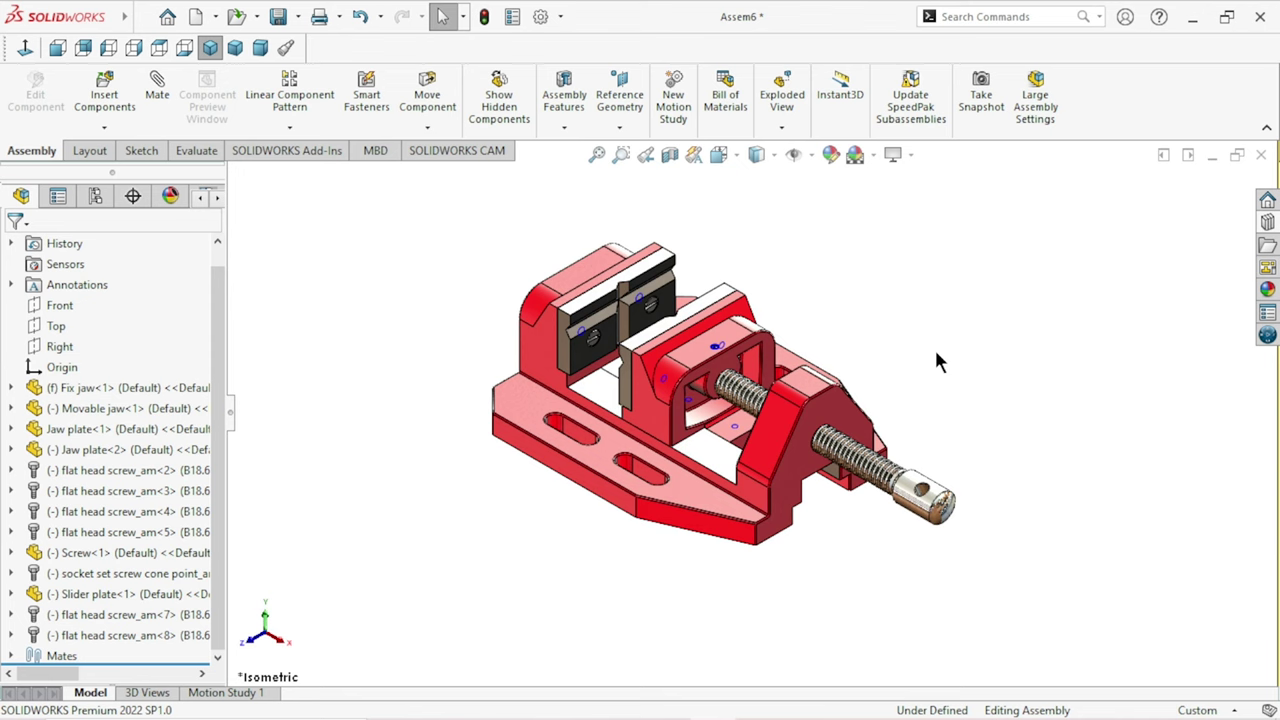
{"action": "left_click", "coordinate": [110, 100]}
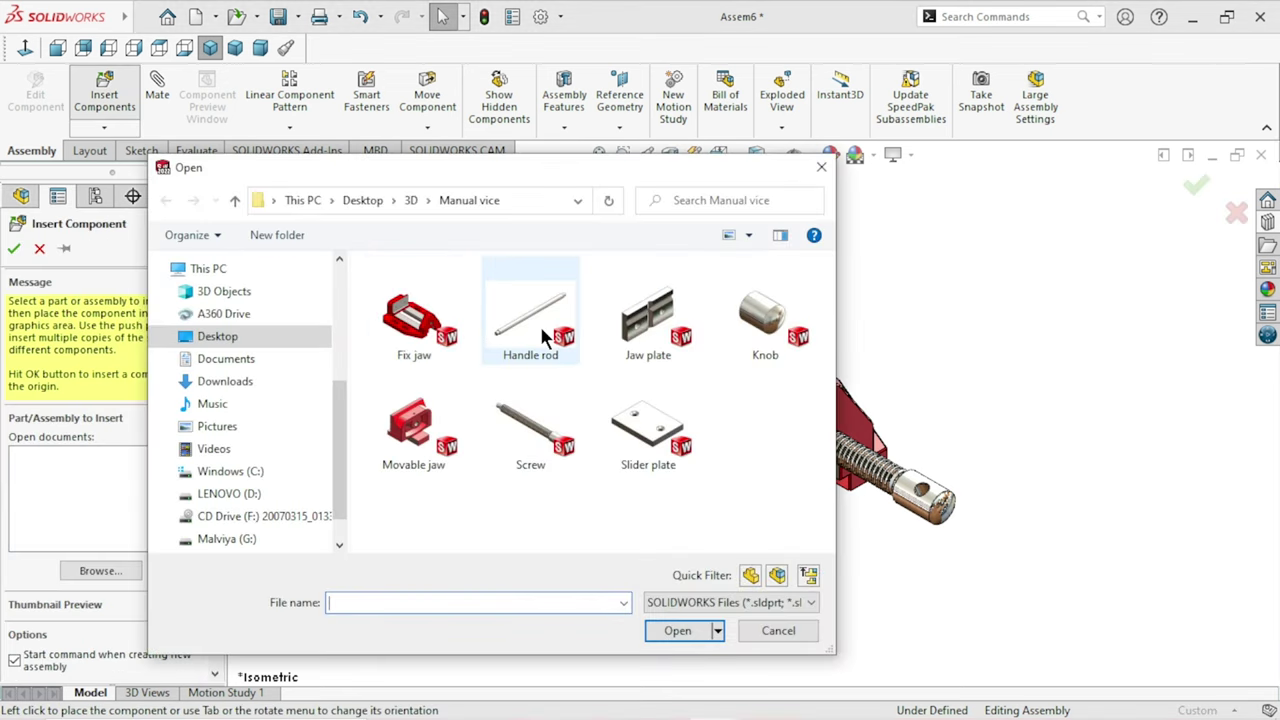
{"action": "left_click", "coordinate": [540, 326]}
{"action": "left_click", "coordinate": [756, 318], "text": "ctrl"}
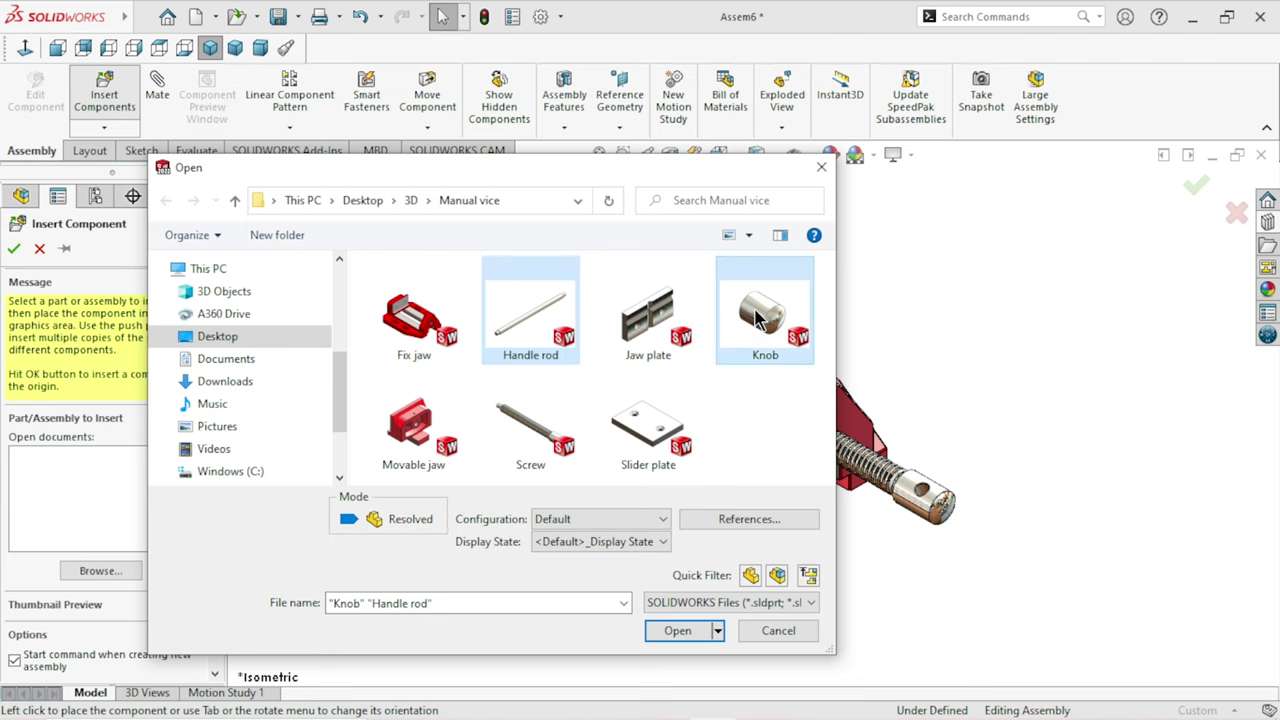
{"action": "left_click", "coordinate": [670, 630]}
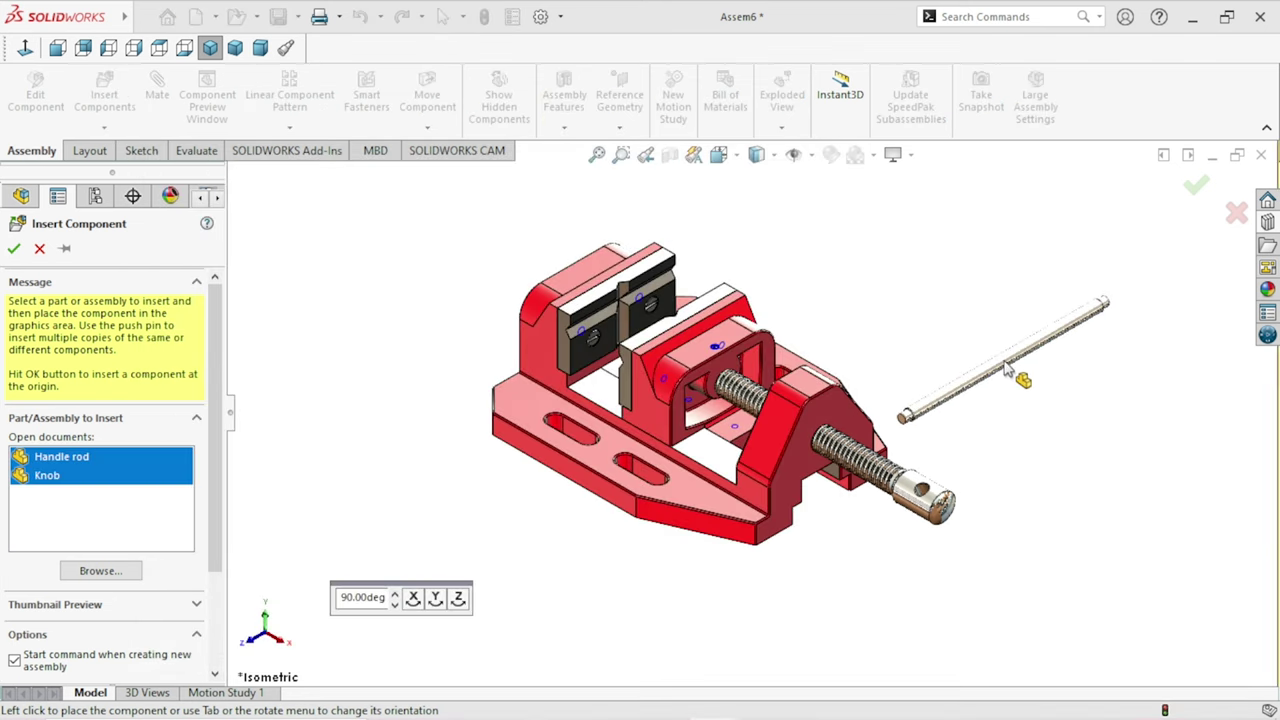
{"action": "left_click", "coordinate": [1008, 366]}
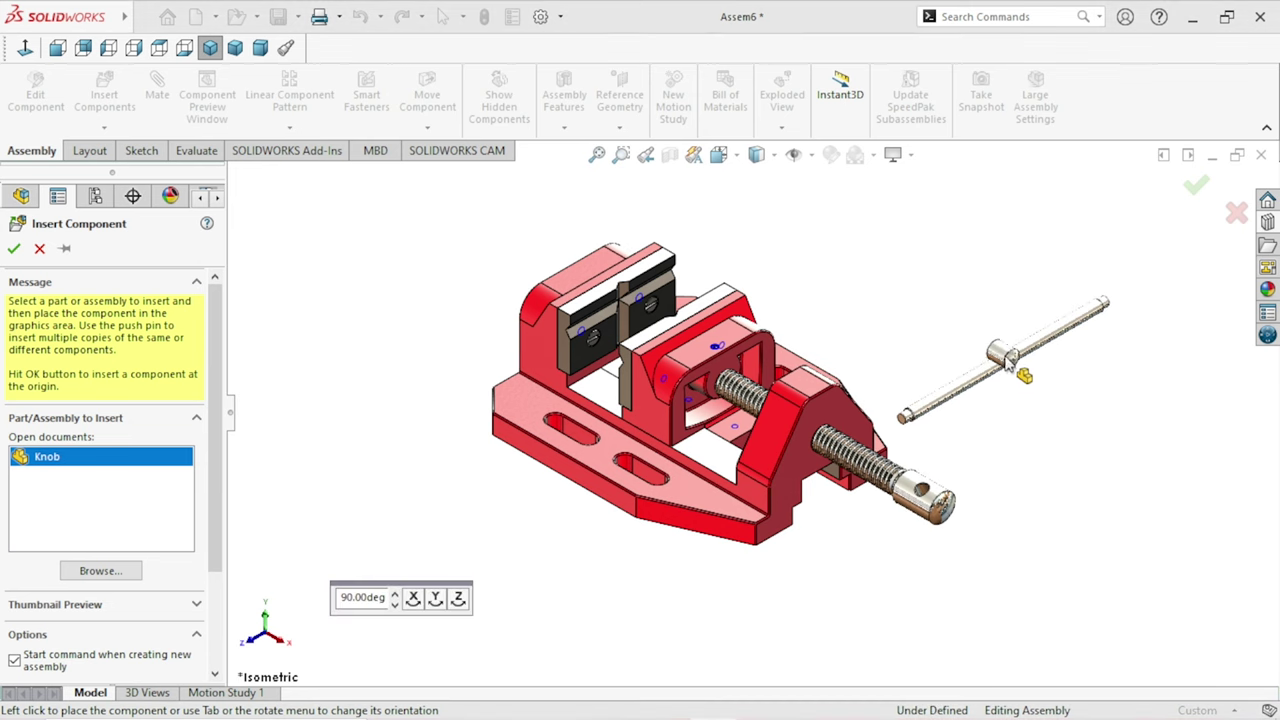
{"action": "left_click", "coordinate": [963, 292]}
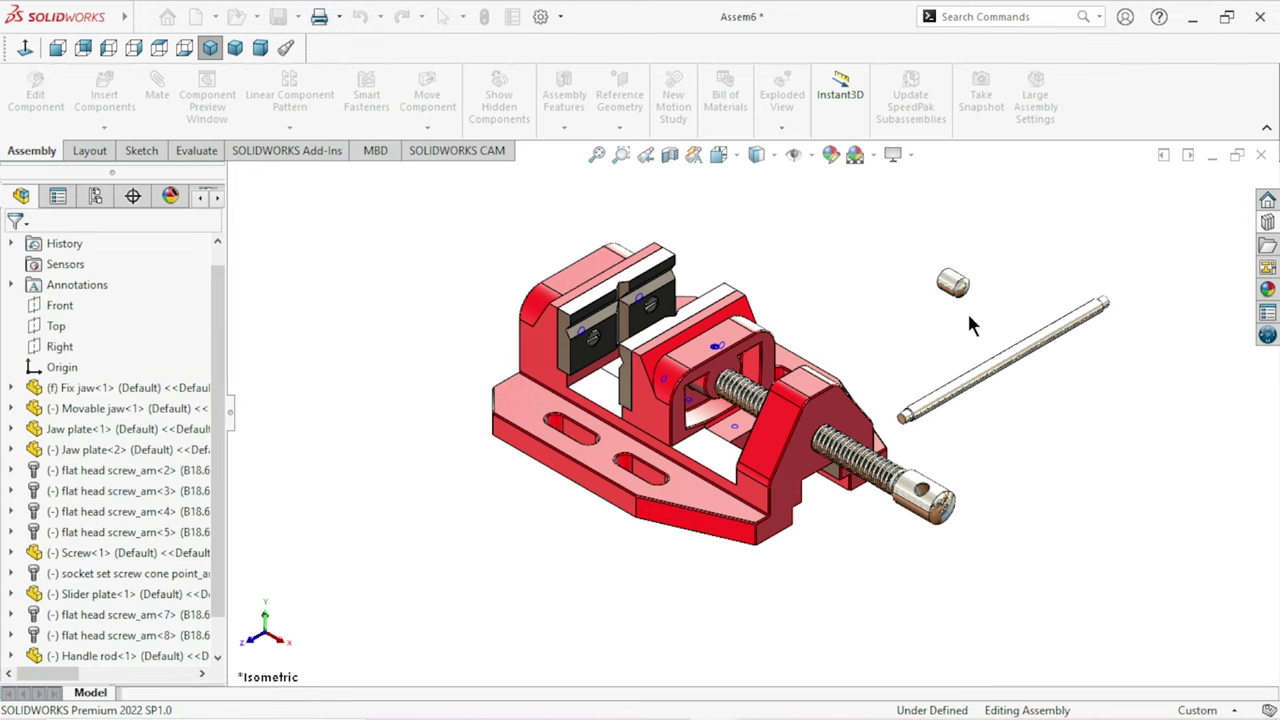
{"action": "scroll", "coordinate": [953, 438], "scroll_direction": "down", "scroll_amount": 4}
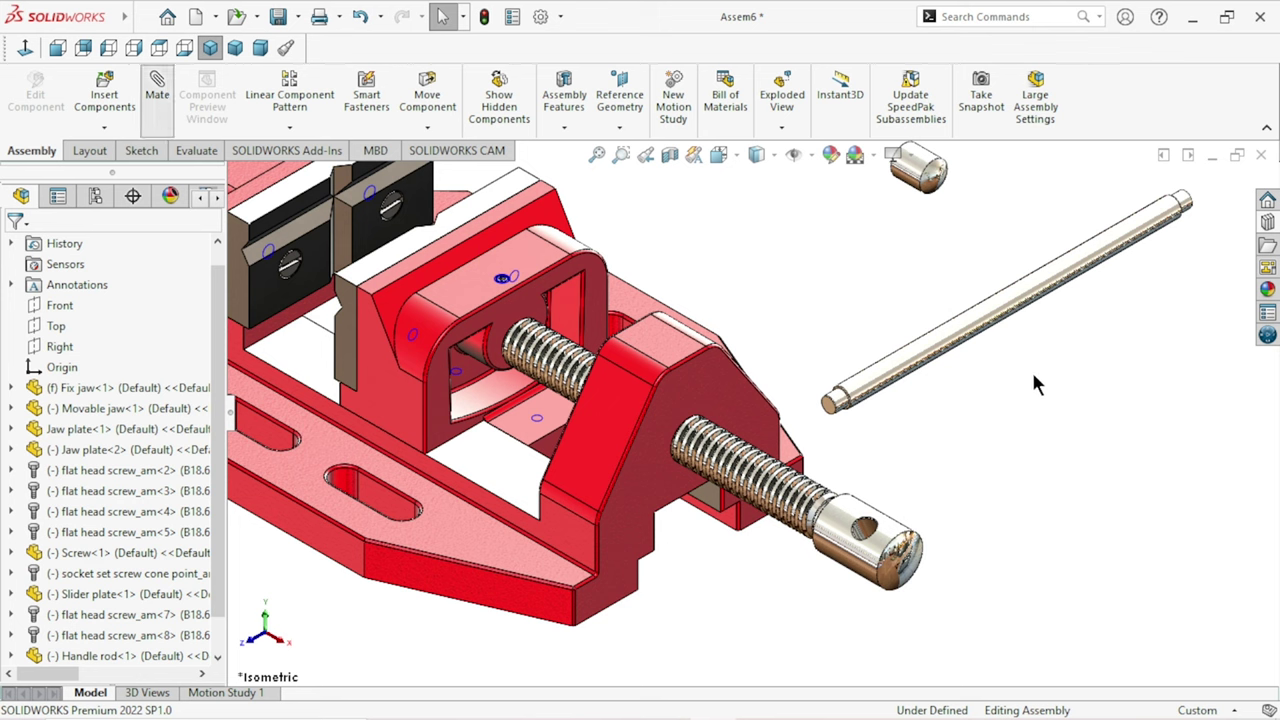
Step: Mate the handle rod's round face concentric with the cross hole in the screw end
{"action": "left_click", "coordinate": [980, 333]}
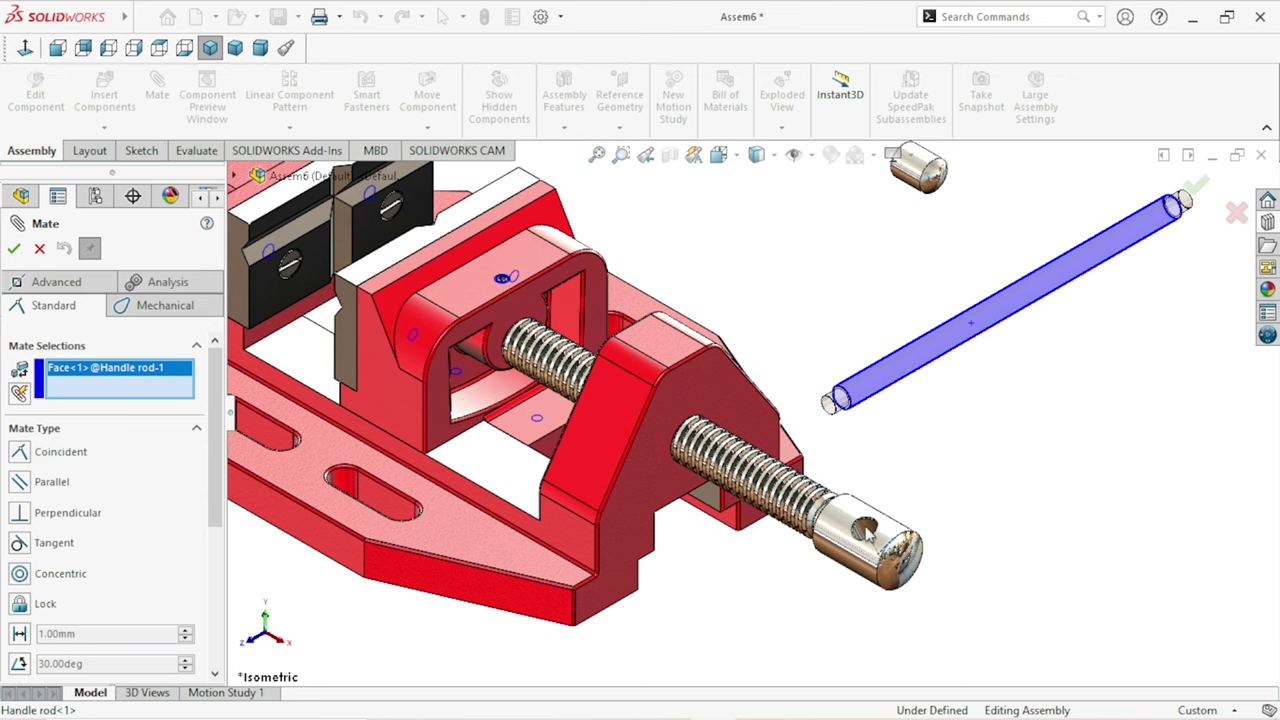
{"action": "scroll", "coordinate": [870, 540], "scroll_direction": "down", "scroll_amount": 5}
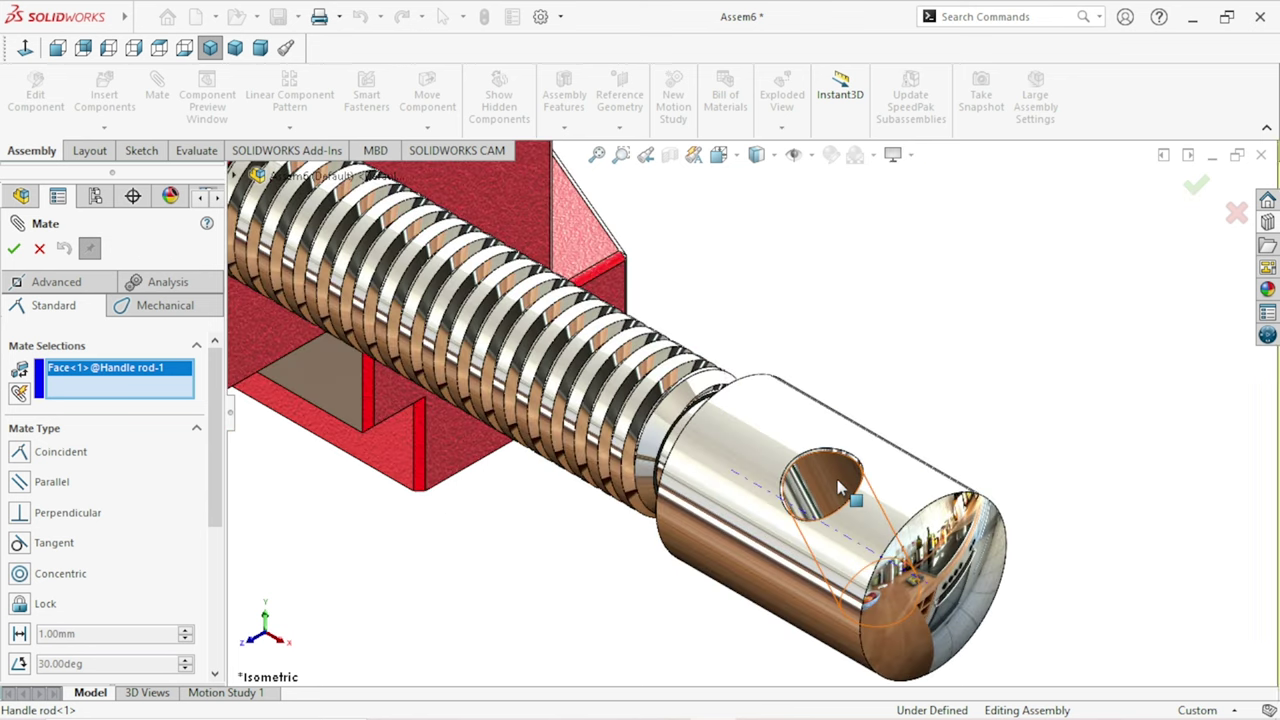
{"action": "left_click", "coordinate": [843, 492]}
{"action": "scroll", "coordinate": [843, 535], "scroll_direction": "up", "scroll_amount": 5}
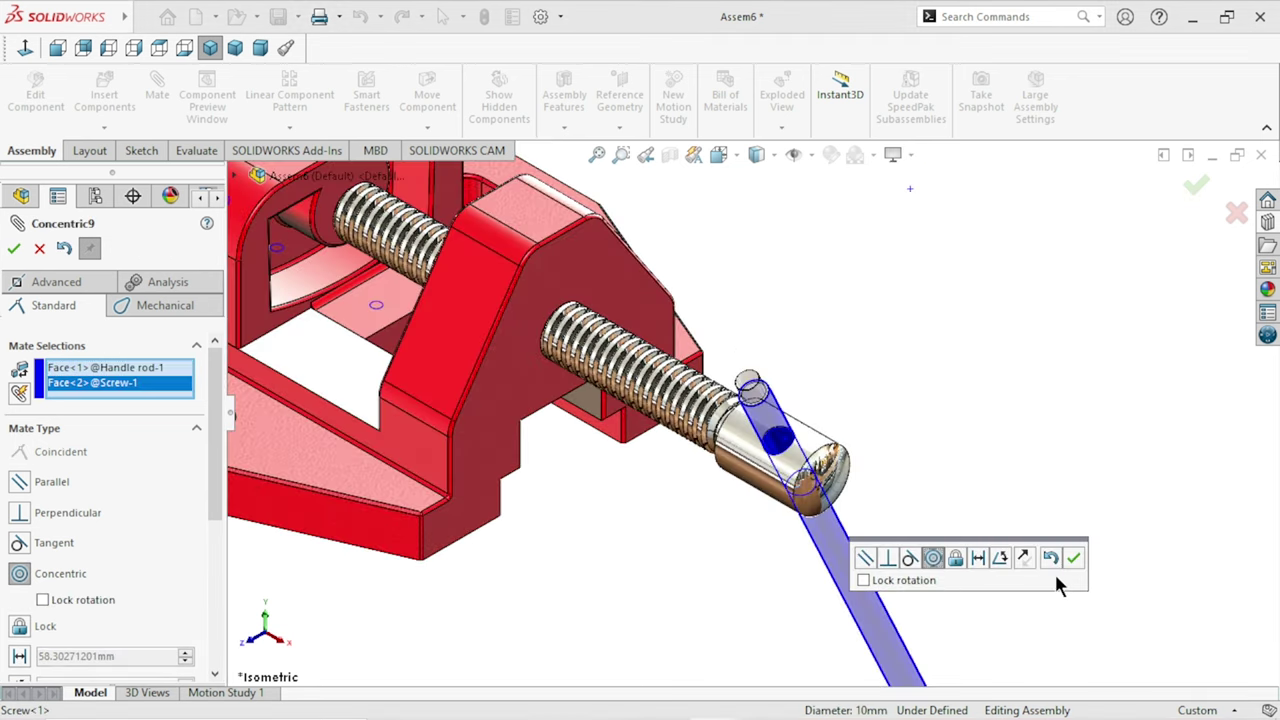
{"action": "left_click", "coordinate": [1073, 565]}
Step: Swing the handle rod down to vertical to check it turns in the hole
{"action": "scroll", "coordinate": [857, 523], "scroll_direction": "up", "scroll_amount": 5}
{"action": "mouse_move", "coordinate": [857, 523]}
{"action": "middle_mouse_down"}
{"action": "mouse_move", "coordinate": [874, 400]}
{"action": "mouse_move", "coordinate": [801, 473]}
{"action": "middle_mouse_up"}
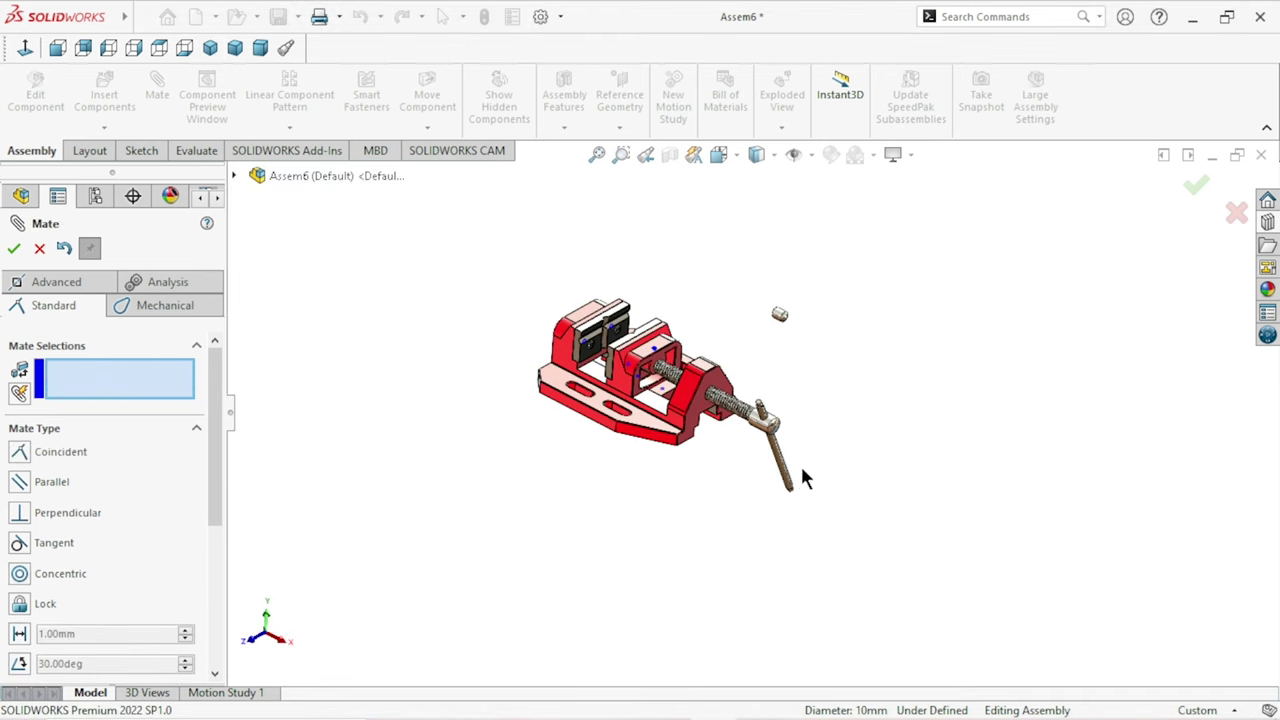
{"action": "scroll", "coordinate": [790, 484], "scroll_direction": "down", "scroll_amount": 5}
{"action": "mouse_move", "coordinate": [800, 508]}
{"action": "left_mouse_down"}
{"action": "mouse_move", "coordinate": [863, 383]}
{"action": "mouse_move", "coordinate": [840, 397]}
{"action": "left_mouse_up"}
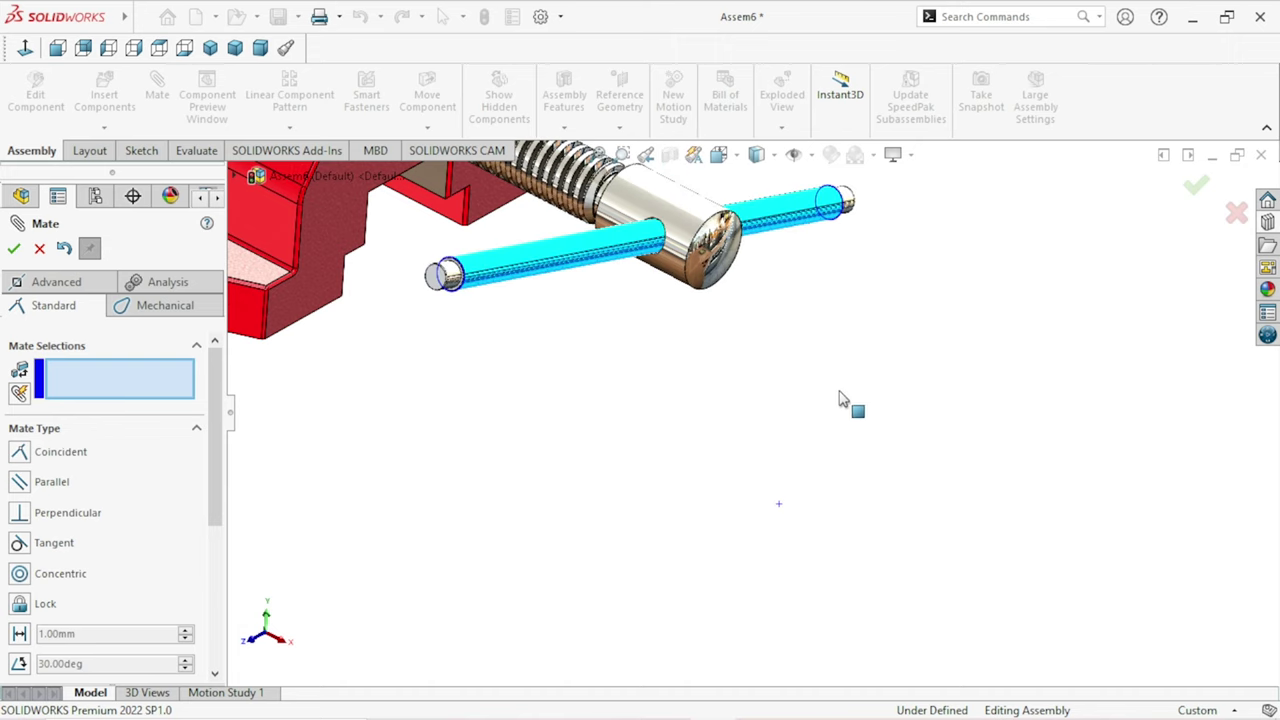
{"action": "middle_click_drag", "start_coordinate": [691, 442], "coordinate": [676, 332]}
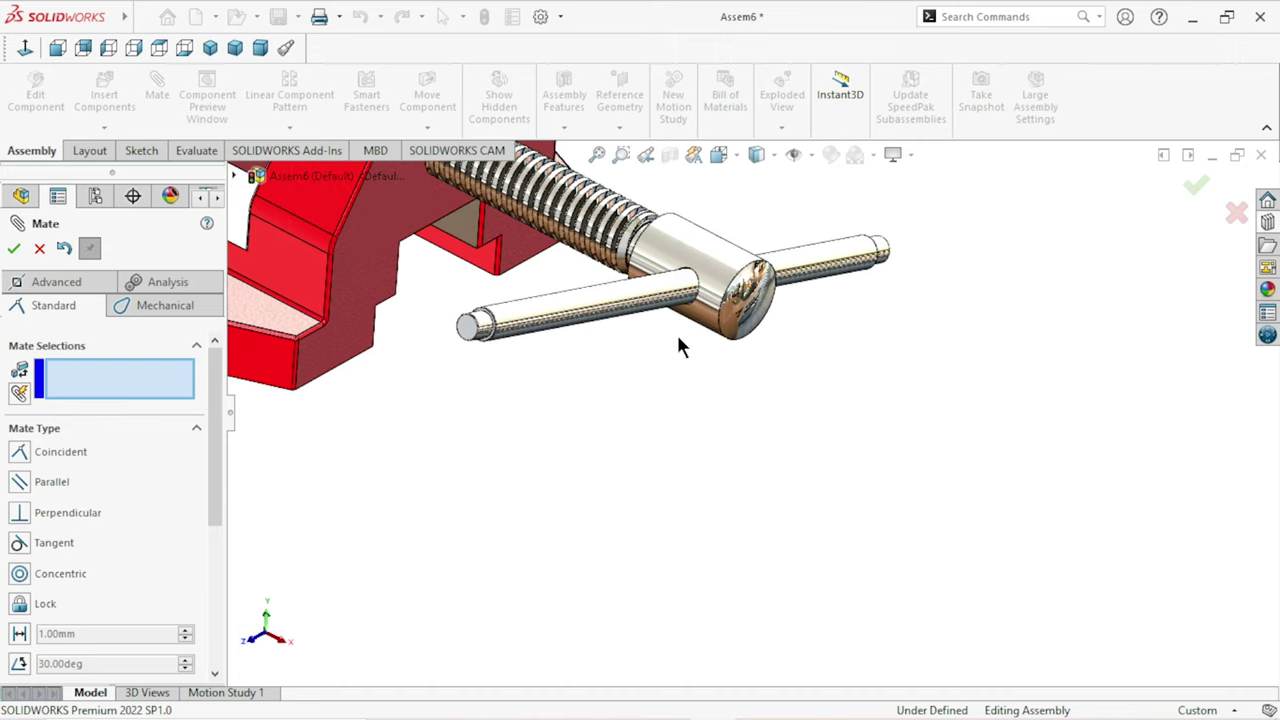
Step: Start an Advanced Width mate using both end faces of the handle rod
{"action": "left_click", "coordinate": [70, 280]}
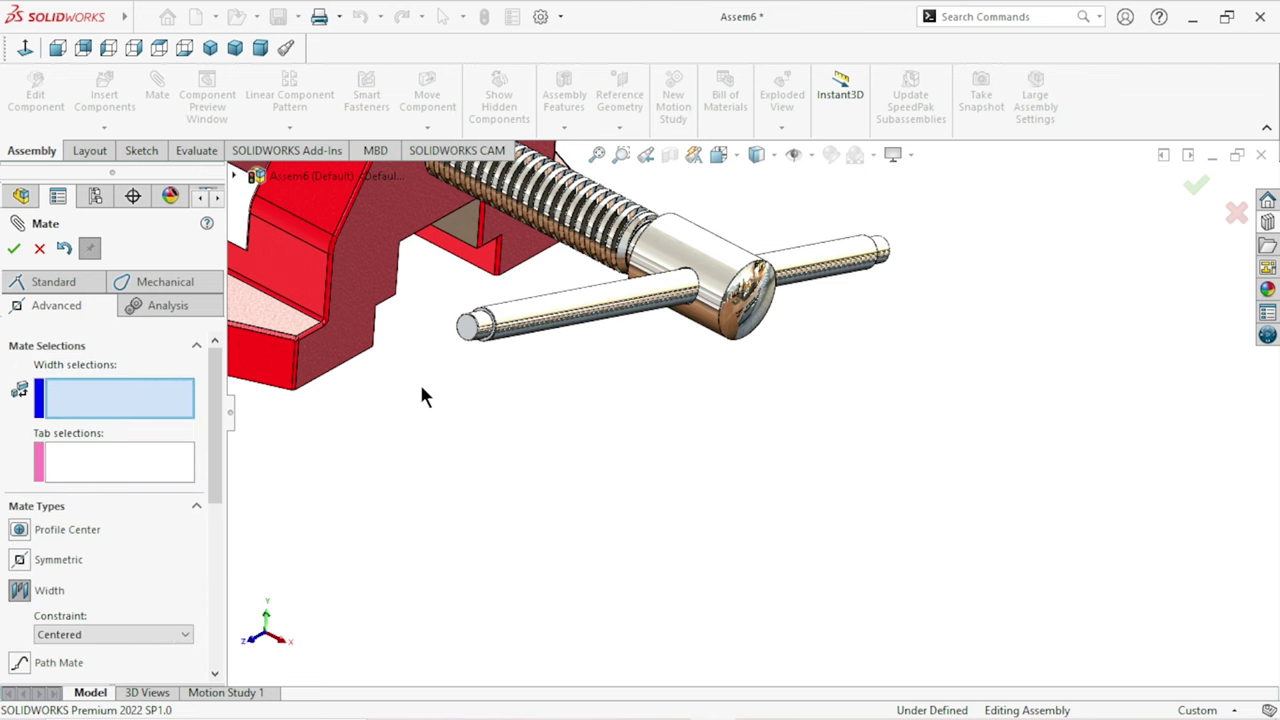
{"action": "scroll", "coordinate": [450, 396], "scroll_direction": "up", "scroll_amount": 2}
{"action": "left_click", "coordinate": [548, 313]}
{"action": "scroll", "coordinate": [586, 491], "scroll_direction": "down", "scroll_amount": 3}
{"action": "mouse_move", "coordinate": [762, 414]}
{"action": "middle_mouse_down"}
{"action": "mouse_move", "coordinate": [886, 386]}
{"action": "mouse_move", "coordinate": [795, 397]}
{"action": "middle_mouse_up"}
{"action": "scroll", "coordinate": [520, 405], "scroll_direction": "up", "scroll_amount": 5}
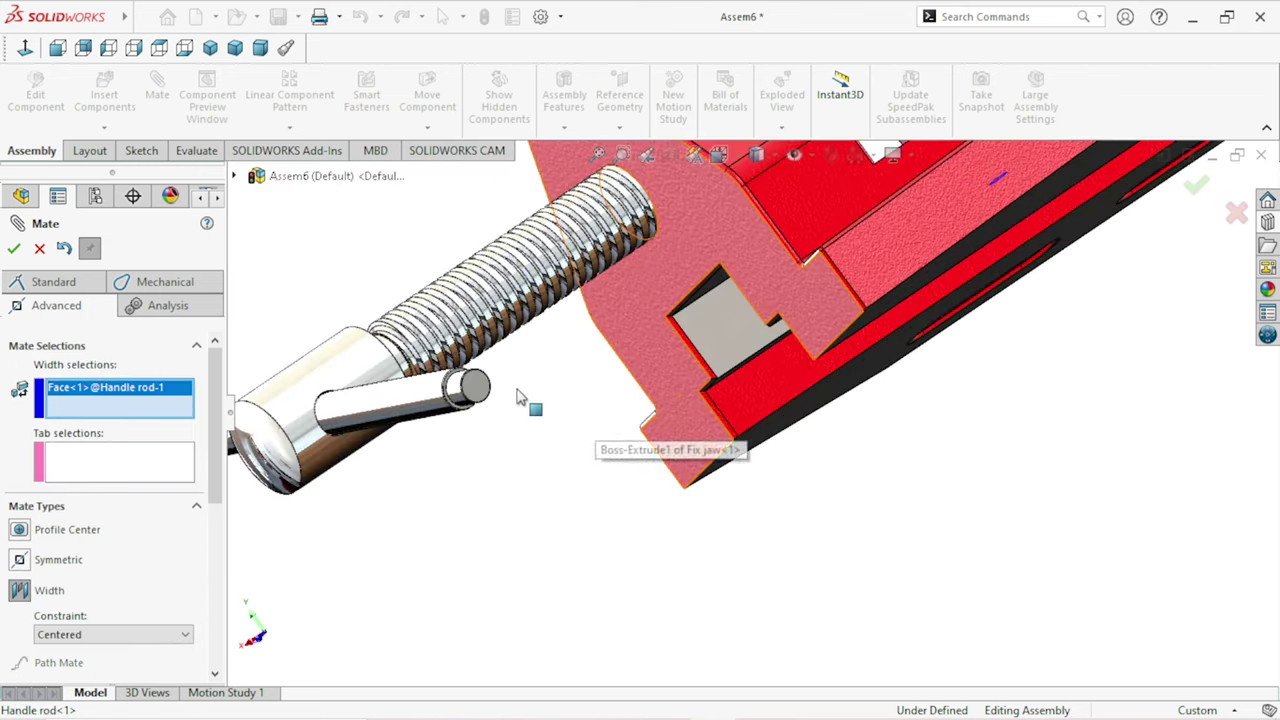
{"action": "left_click", "coordinate": [325, 468]}
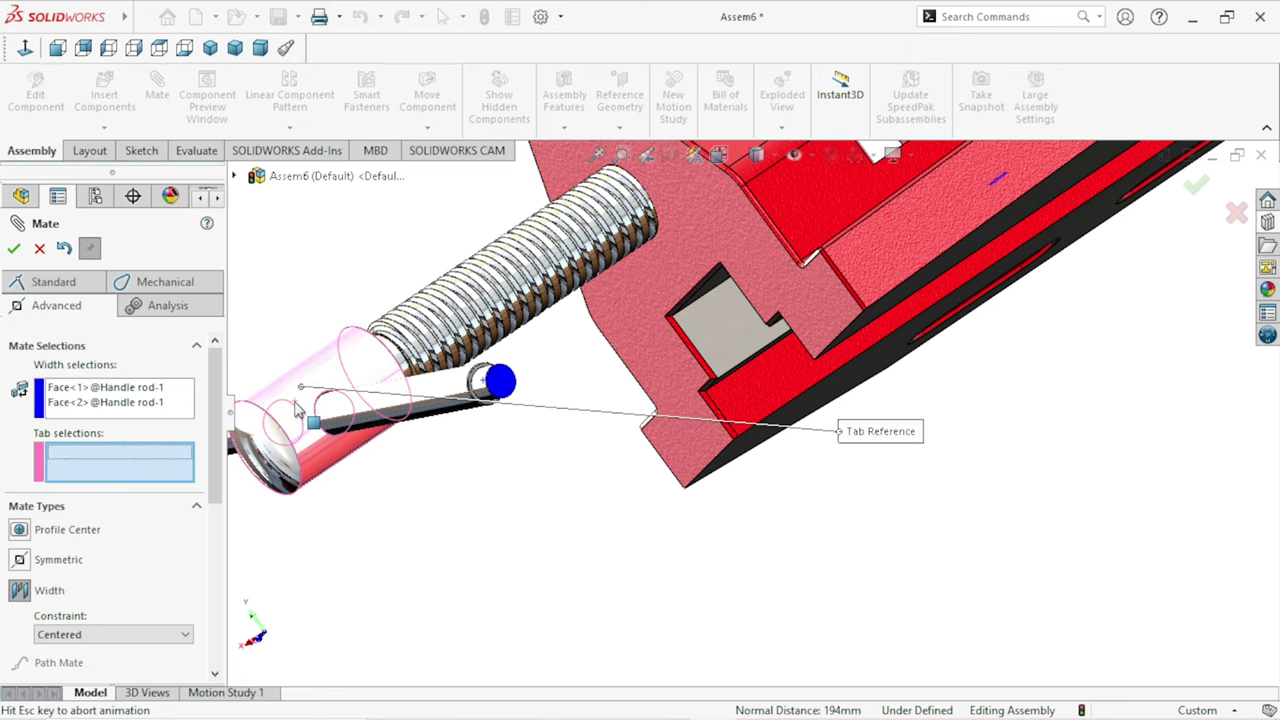
Step: Use the screw end as the tab reference and accept the centred width mate
{"action": "left_click", "coordinate": [456, 502]}
{"action": "mouse_move", "coordinate": [448, 508]}
{"action": "middle_mouse_down"}
{"action": "mouse_move", "coordinate": [475, 484]}
{"action": "mouse_move", "coordinate": [531, 506]}
{"action": "middle_mouse_up"}
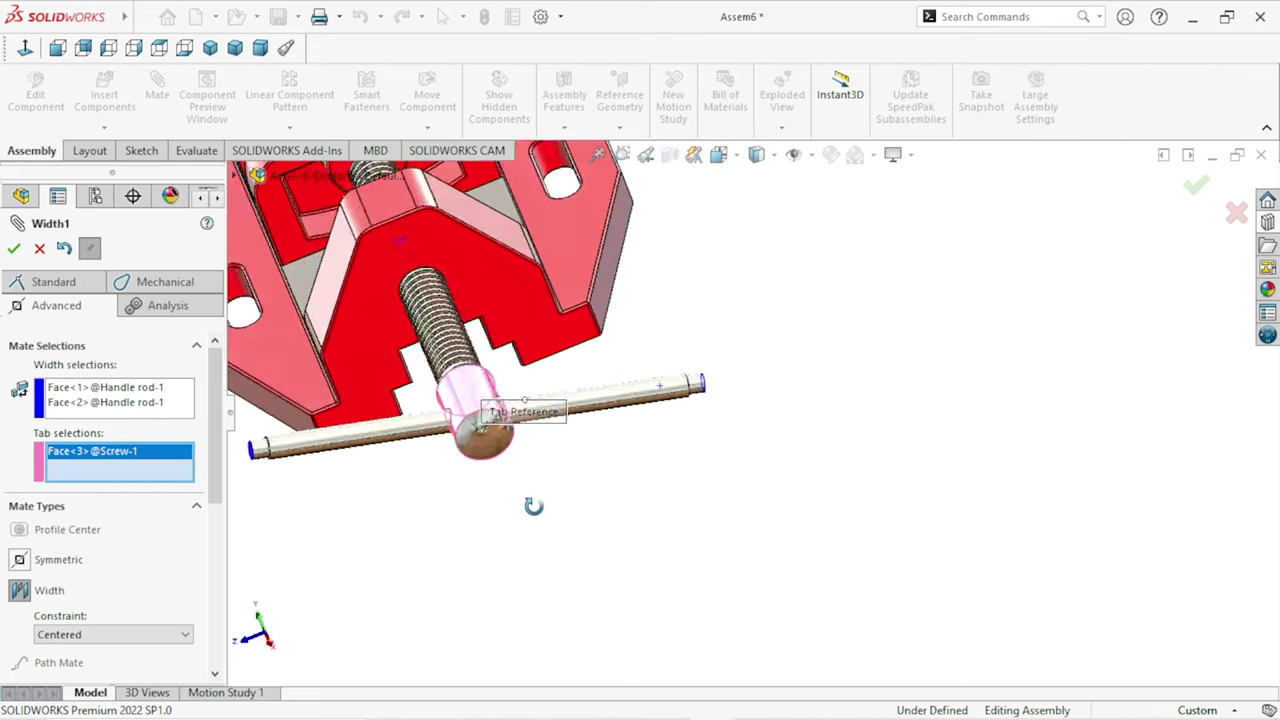
{"action": "left_click", "coordinate": [13, 248]}
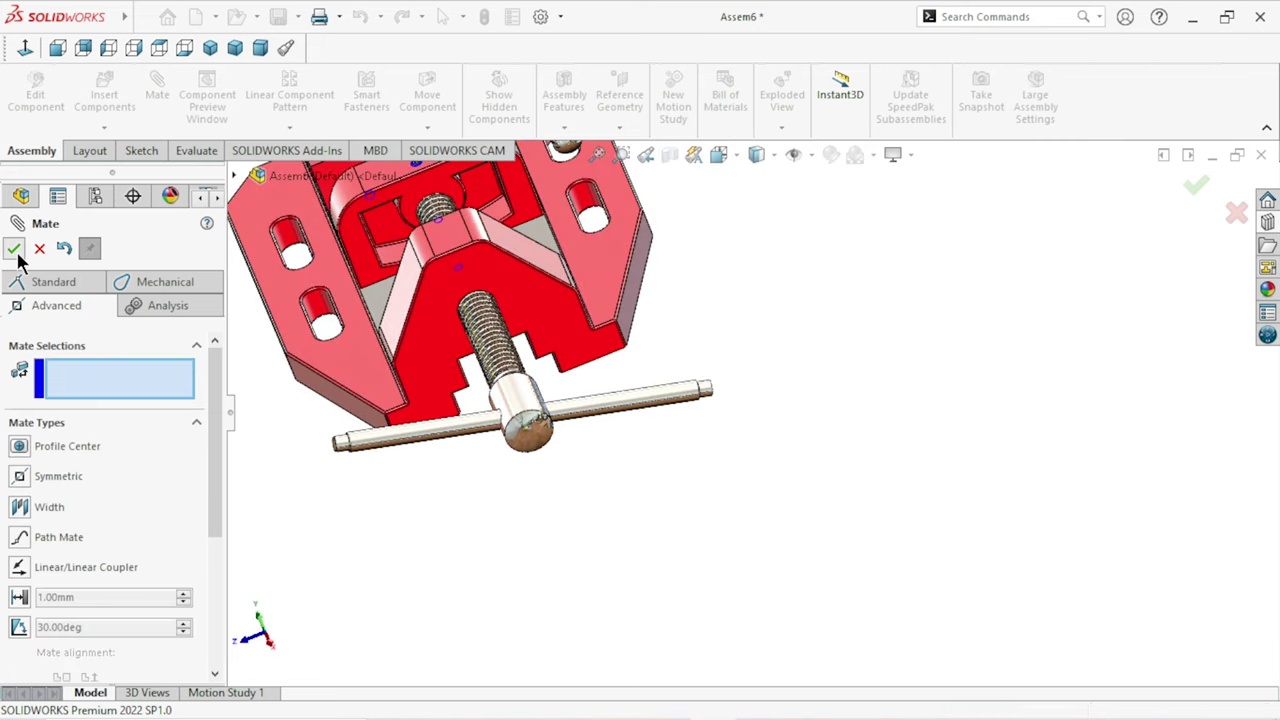
{"action": "key", "text": "Escape"}
{"action": "scroll", "coordinate": [630, 465], "scroll_direction": "up", "scroll_amount": 3}
{"action": "middle_click_drag", "start_coordinate": [632, 473], "coordinate": [725, 293]}
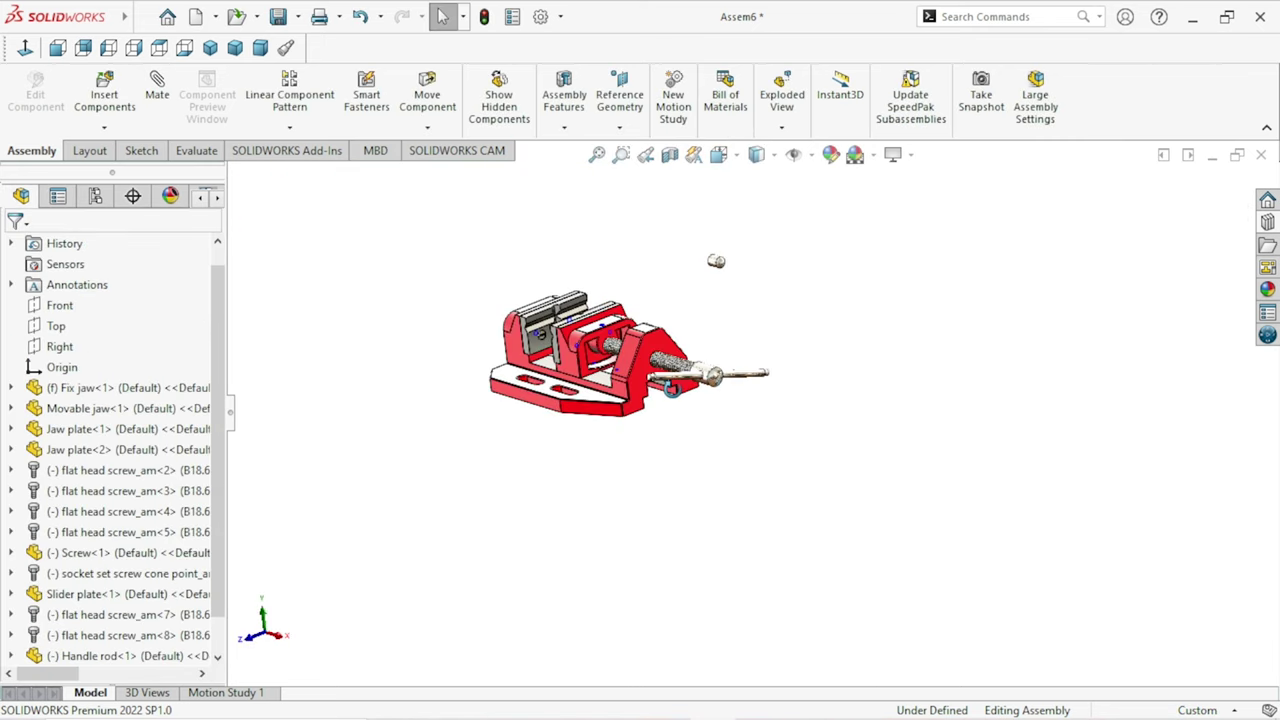
{"action": "scroll", "coordinate": [725, 293], "scroll_direction": "down", "scroll_amount": 2}
{"action": "scroll", "coordinate": [750, 348], "scroll_direction": "down", "scroll_amount": 2}
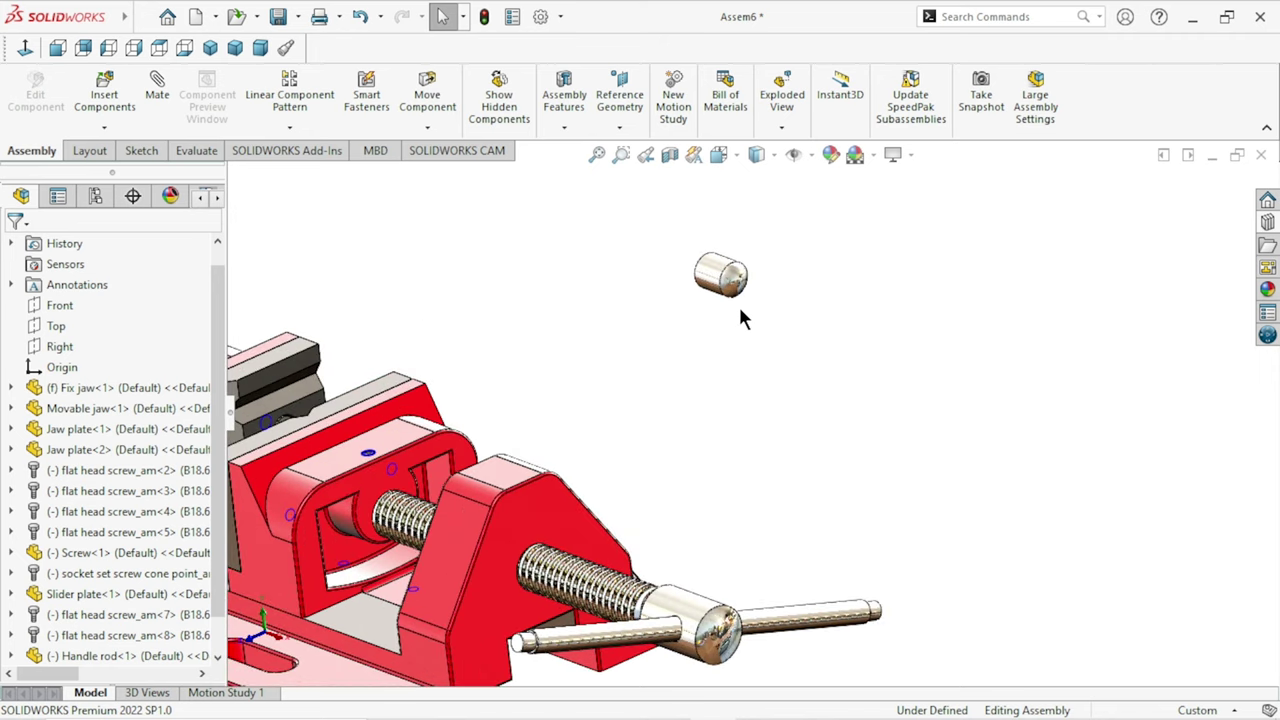
Step: Rotate the knob with Rotate Component so its end face shows, then fit the vise
{"action": "left_click", "coordinate": [426, 131]}
{"action": "left_click", "coordinate": [440, 171]}
{"action": "mouse_move", "coordinate": [722, 288]}
{"action": "left_mouse_down"}
{"action": "mouse_move", "coordinate": [823, 283]}
{"action": "mouse_move", "coordinate": [902, 341]}
{"action": "mouse_move", "coordinate": [901, 396]}
{"action": "mouse_move", "coordinate": [820, 369]}
{"action": "left_mouse_up"}
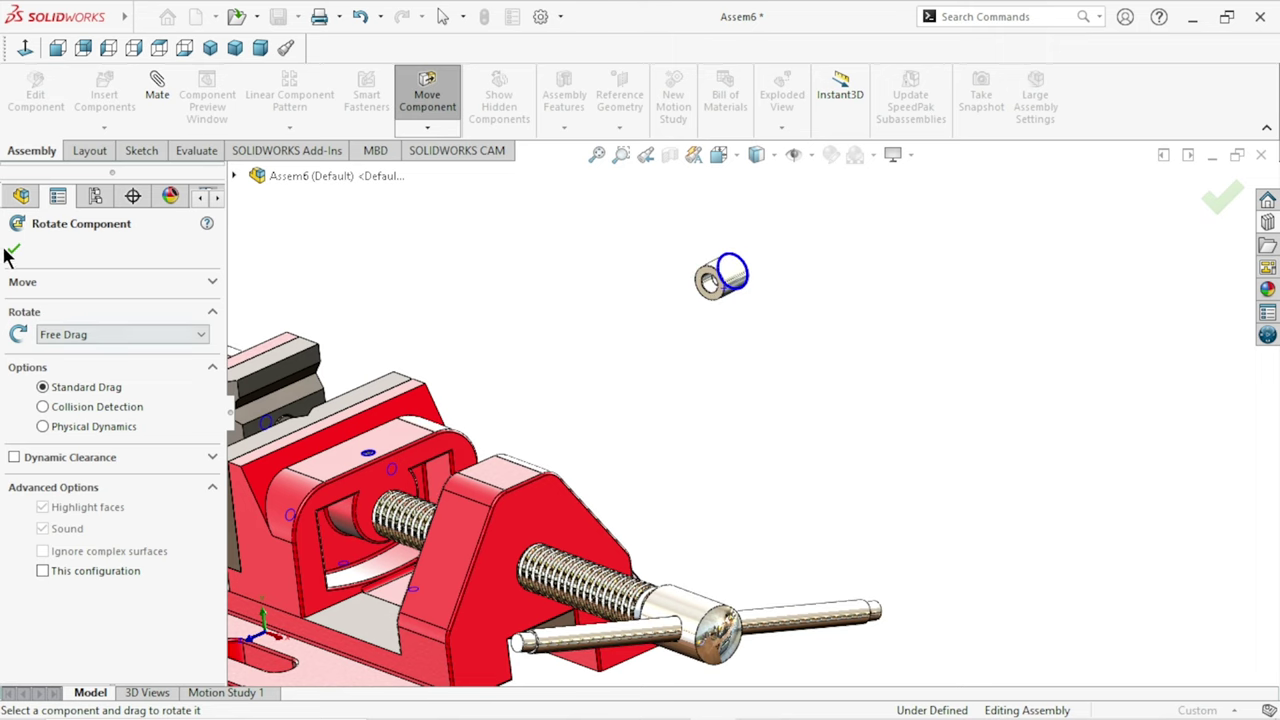
{"action": "key", "text": "Escape"}
{"action": "key", "text": "f"}
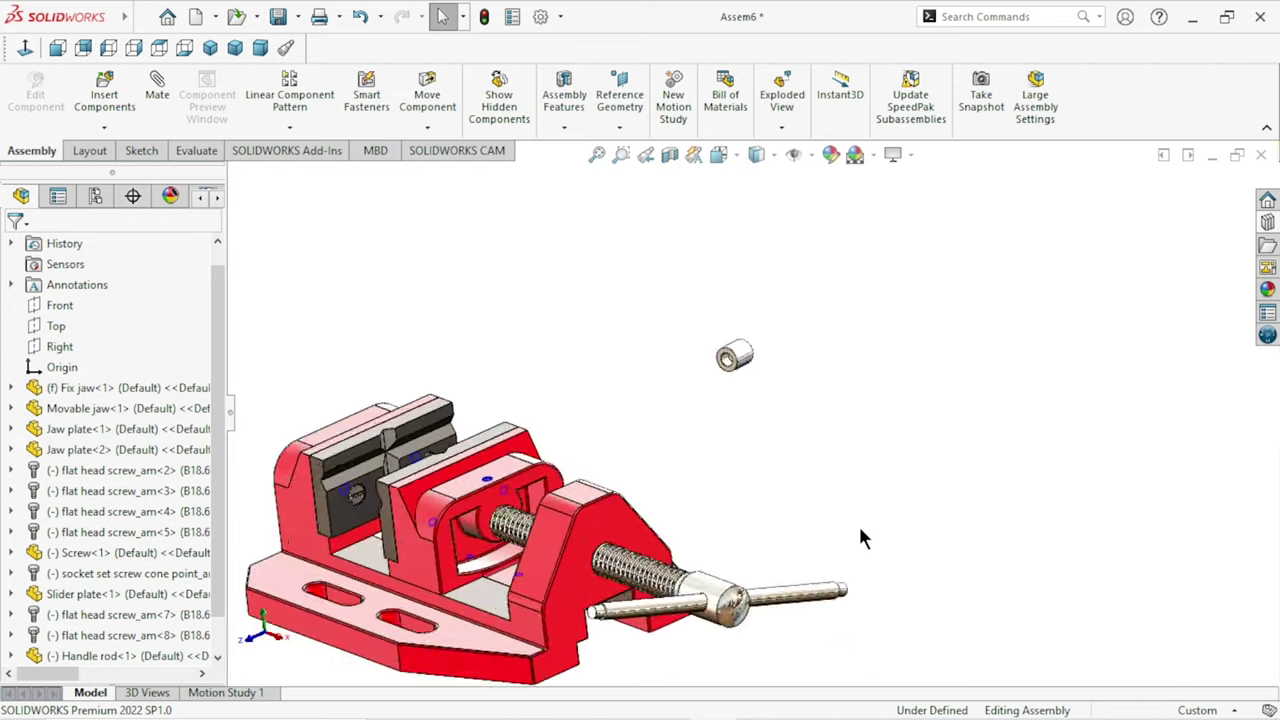
{"action": "scroll", "coordinate": [800, 540], "scroll_direction": "down", "scroll_amount": 5}
{"action": "scroll", "coordinate": [771, 500], "scroll_direction": "down", "scroll_amount": 3}
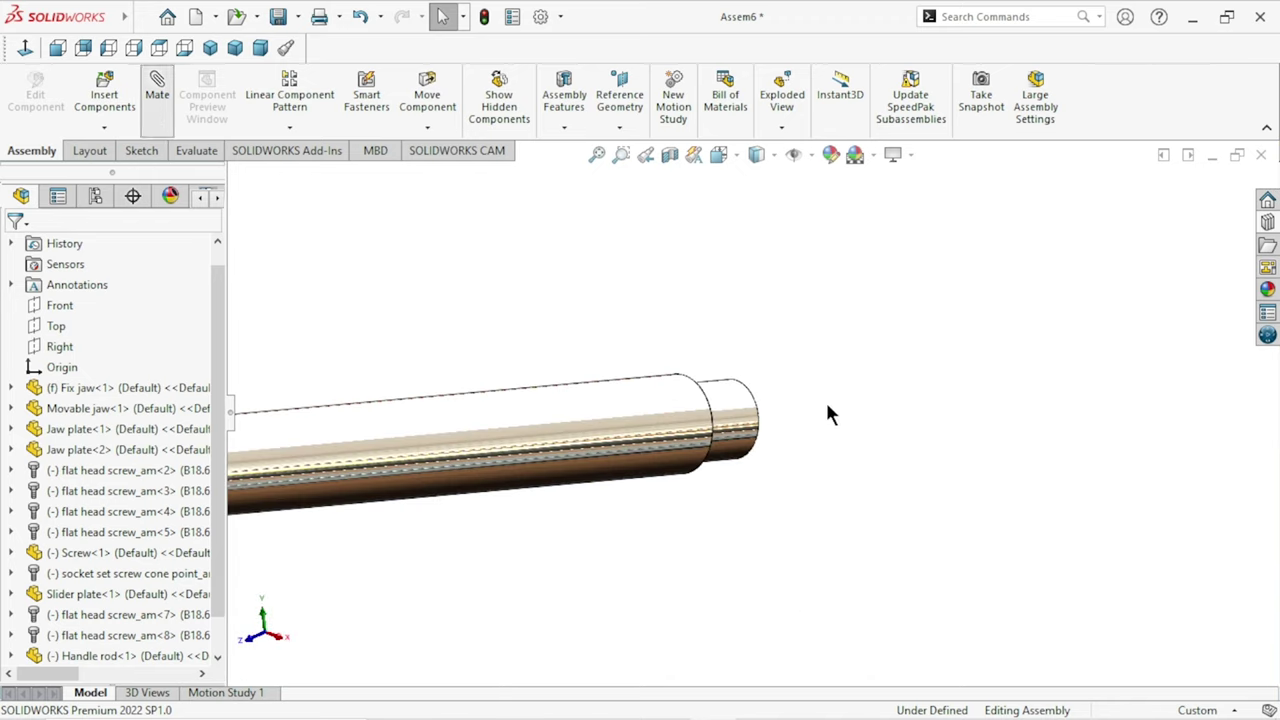
Step: Mate the knob's bore concentric with the handle rod's end
{"action": "left_click", "coordinate": [740, 420]}
{"action": "scroll", "coordinate": [737, 420], "scroll_direction": "up", "scroll_amount": 3}
{"action": "scroll", "coordinate": [776, 469], "scroll_direction": "up", "scroll_amount": 3}
{"action": "scroll", "coordinate": [776, 469], "scroll_direction": "up", "scroll_amount": 3}
{"action": "scroll", "coordinate": [700, 300], "scroll_direction": "down", "scroll_amount": 5}
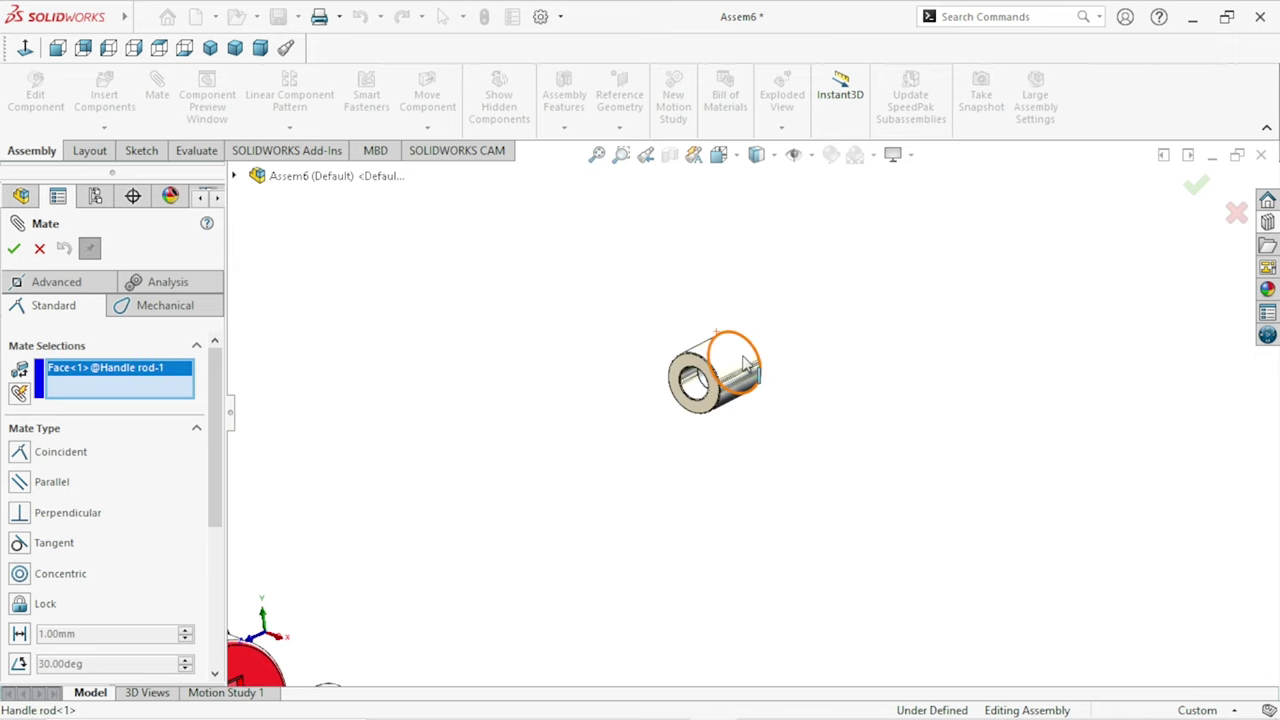
{"action": "left_click", "coordinate": [740, 378]}
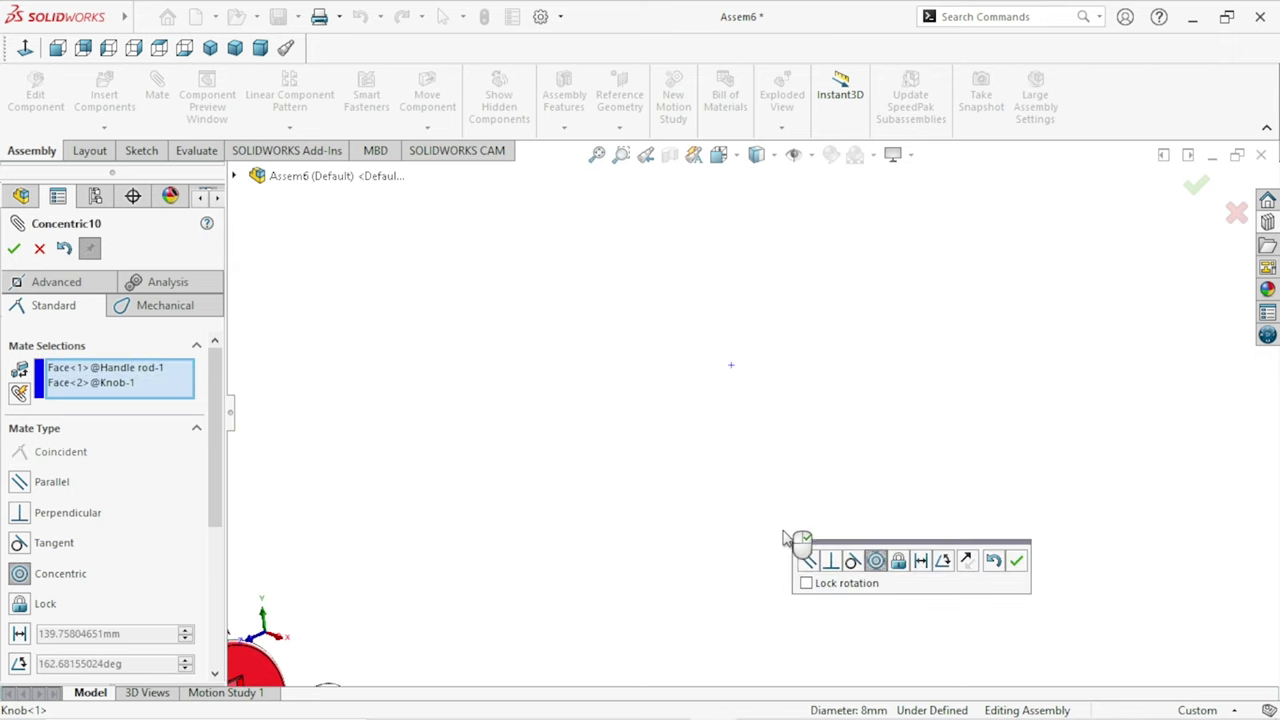
{"action": "scroll", "coordinate": [787, 537], "scroll_direction": "up", "scroll_amount": 3}
{"action": "left_click", "coordinate": [1018, 558]}
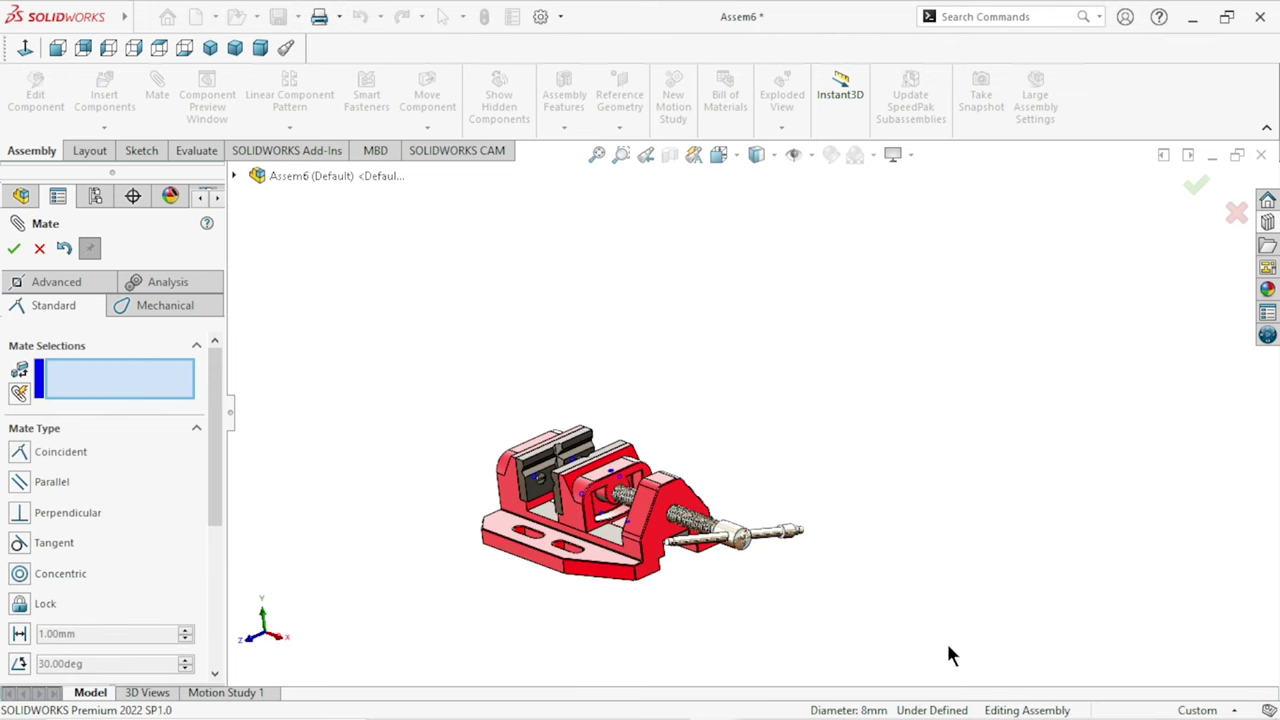
{"action": "scroll", "coordinate": [787, 537], "scroll_direction": "down", "scroll_amount": 2}
{"action": "scroll", "coordinate": [823, 523], "scroll_direction": "down", "scroll_amount": 2}
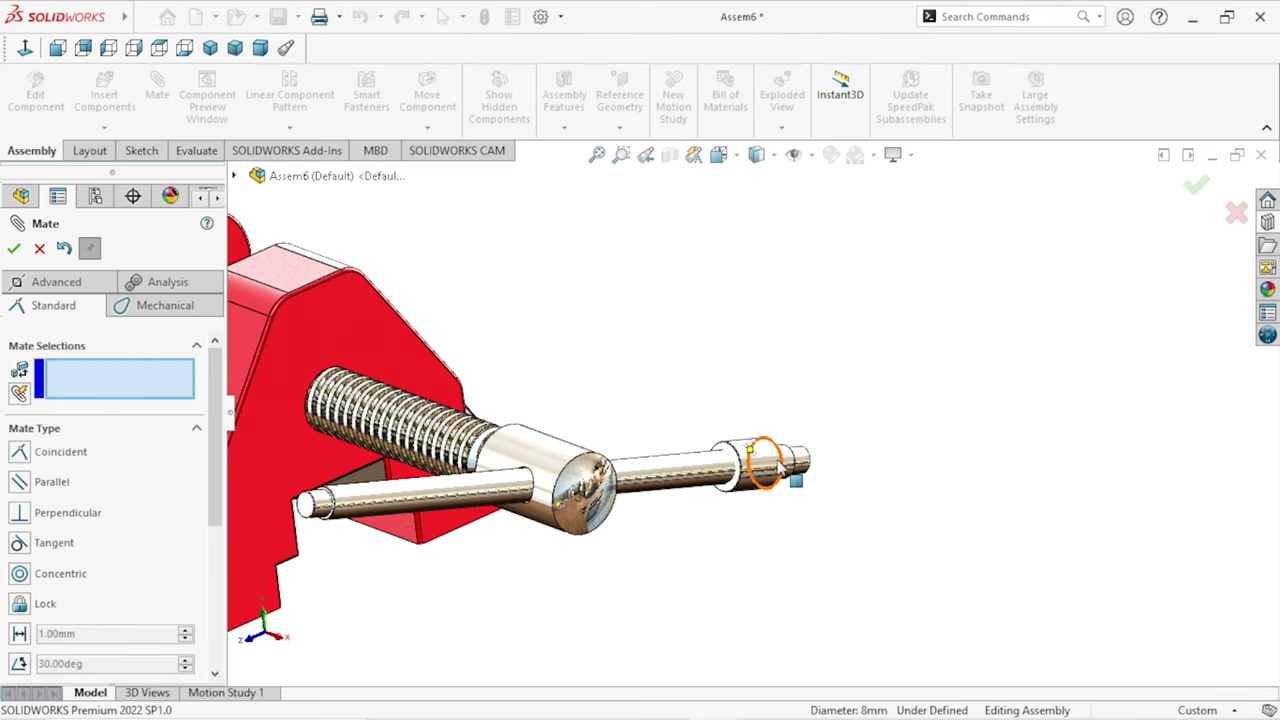
Step: Swing the handle and knob to near vertical and close the mate tool
{"action": "mouse_move", "coordinate": [780, 465]}
{"action": "left_mouse_down"}
{"action": "mouse_move", "coordinate": [885, 465]}
{"action": "mouse_move", "coordinate": [936, 437]}
{"action": "left_mouse_up"}
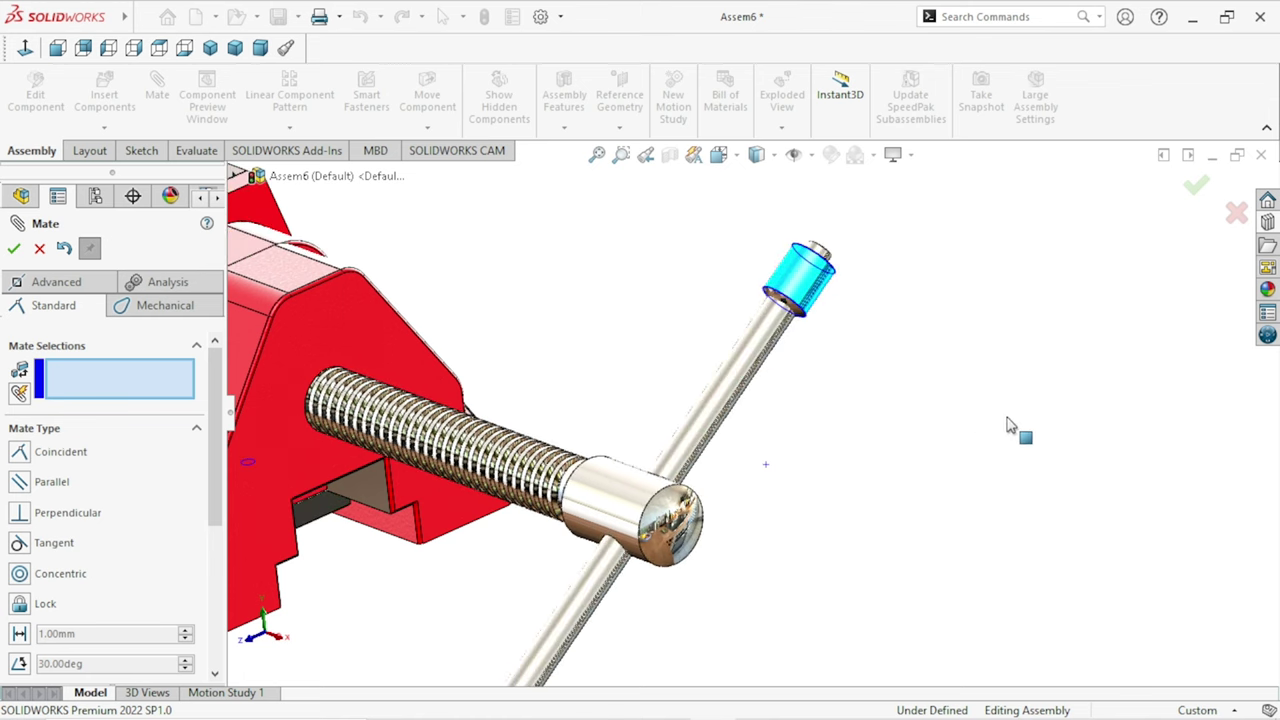
{"action": "left_click_drag", "start_coordinate": [985, 430], "coordinate": [980, 443]}
{"action": "scroll", "coordinate": [757, 503], "scroll_direction": "down", "scroll_amount": 3}
{"action": "scroll", "coordinate": [757, 503], "scroll_direction": "up", "scroll_amount": 3}
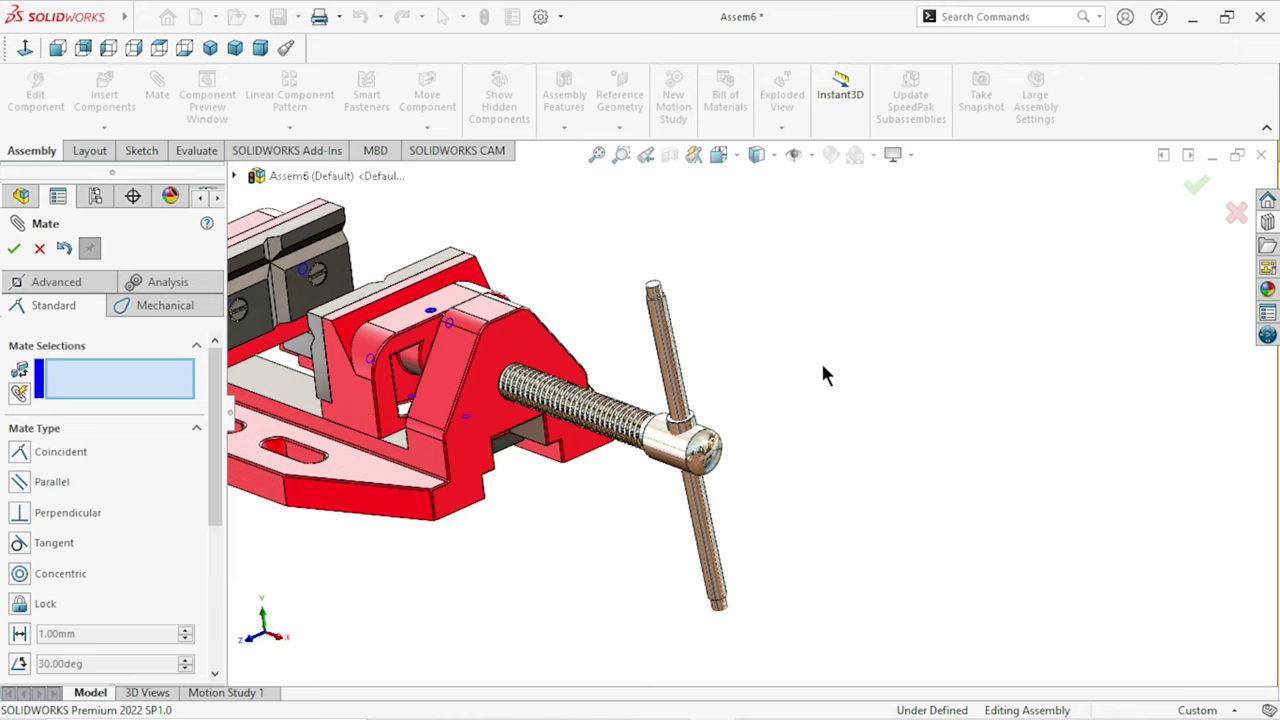
{"action": "left_click", "coordinate": [39, 248]}
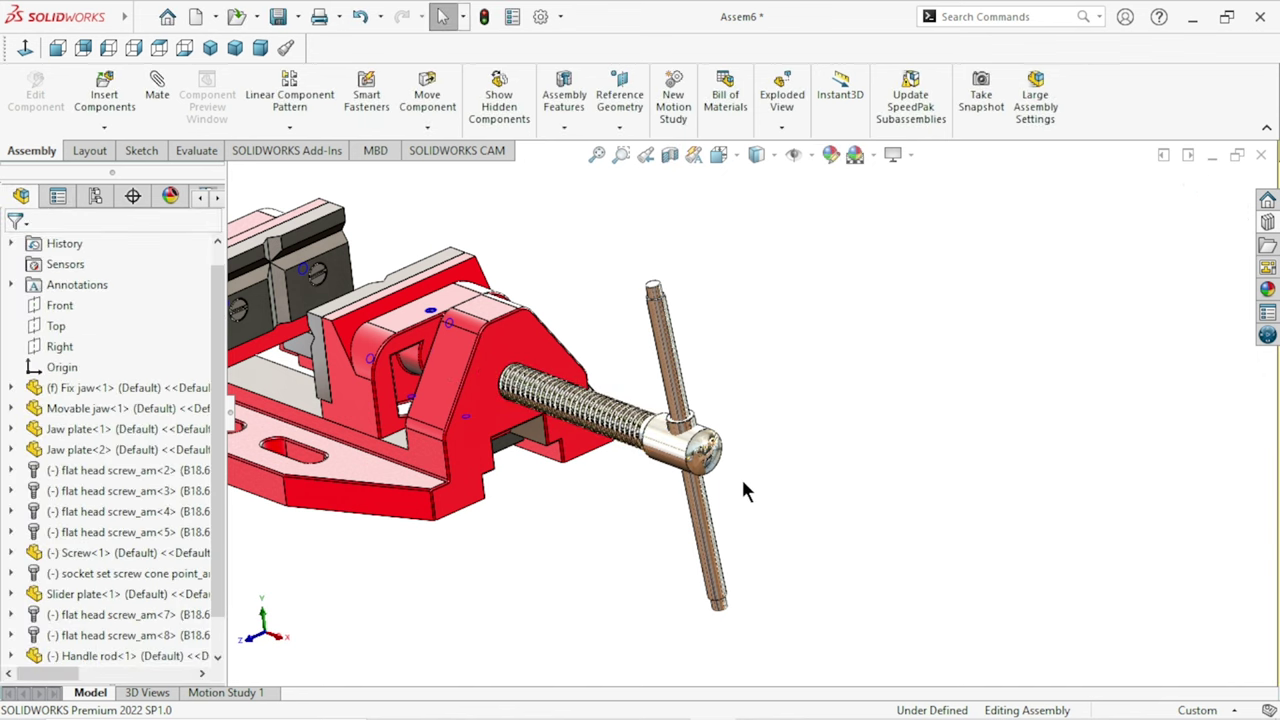
Step: Turn the screw so the handle rod lies horizontal and orbit toward the knob
{"action": "scroll", "coordinate": [731, 438], "scroll_direction": "down", "scroll_amount": 2}
{"action": "mouse_move", "coordinate": [660, 429]}
{"action": "left_mouse_down"}
{"action": "mouse_move", "coordinate": [680, 318]}
{"action": "mouse_move", "coordinate": [914, 220]}
{"action": "mouse_move", "coordinate": [1009, 208]}
{"action": "left_mouse_up"}
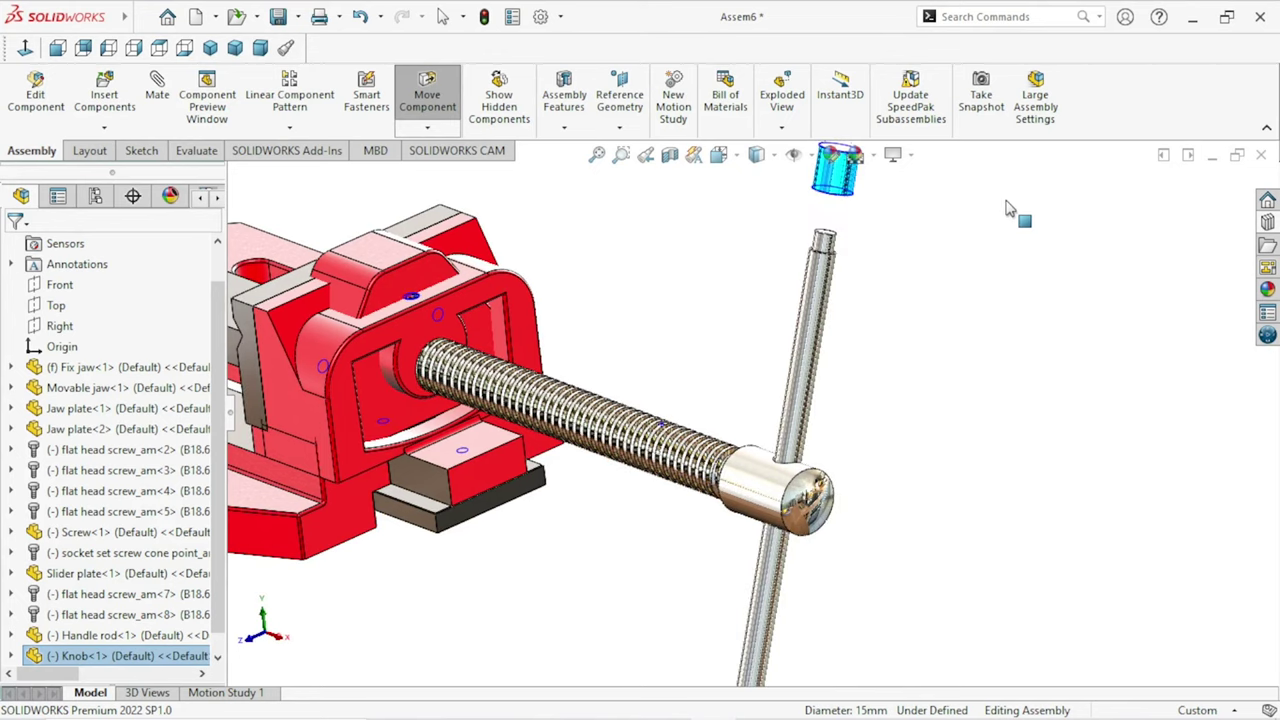
{"action": "key", "text": "Escape"}
{"action": "key", "text": "Escape"}
{"action": "scroll", "coordinate": [886, 306], "scroll_direction": "up", "scroll_amount": 3}
{"action": "scroll", "coordinate": [815, 277], "scroll_direction": "down", "scroll_amount": 5}
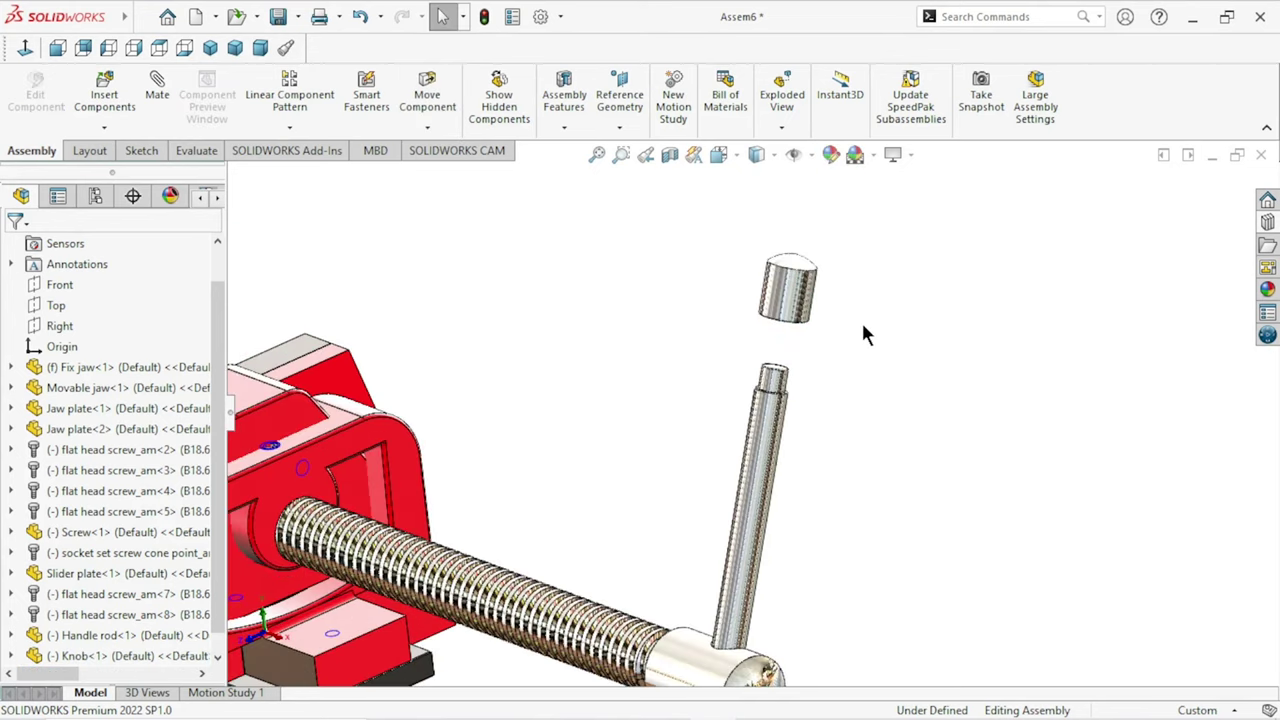
{"action": "mouse_move", "coordinate": [866, 335]}
{"action": "middle_mouse_down"}
{"action": "mouse_move", "coordinate": [966, 294]}
{"action": "mouse_move", "coordinate": [760, 345]}
{"action": "middle_mouse_up"}
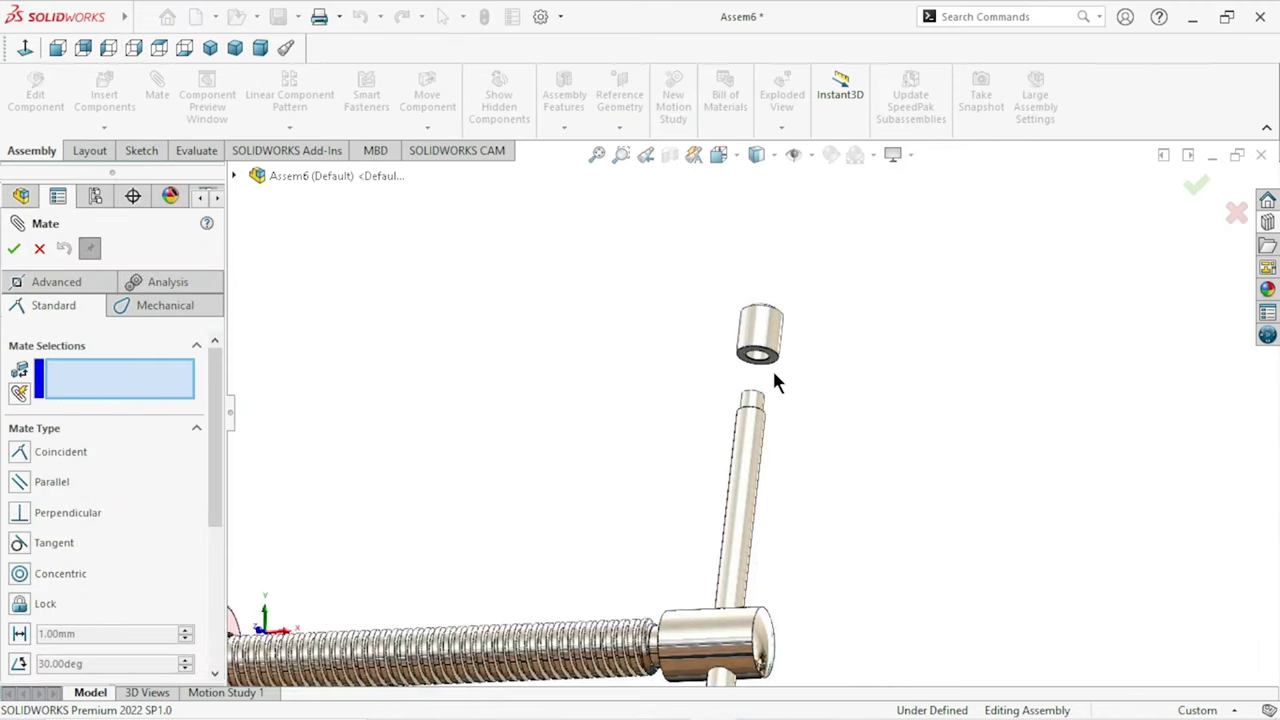
{"action": "scroll", "coordinate": [771, 375], "scroll_direction": "down", "scroll_amount": 5}
Step: Mate the knob's bottom face coincident with the handle rod's shoulder
{"action": "left_click", "coordinate": [758, 343]}
{"action": "middle_click_drag", "start_coordinate": [754, 425], "coordinate": [705, 620]}
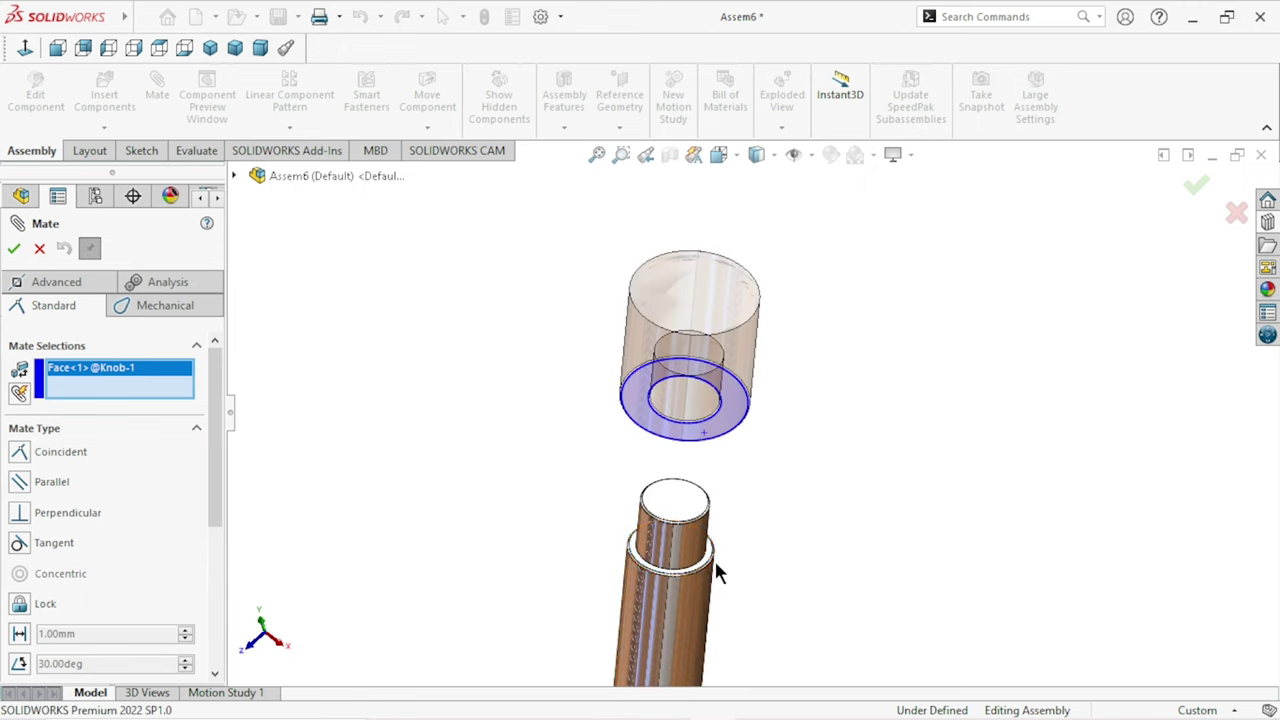
{"action": "scroll", "coordinate": [716, 560], "scroll_direction": "down", "scroll_amount": 5}
{"action": "left_click", "coordinate": [727, 447]}
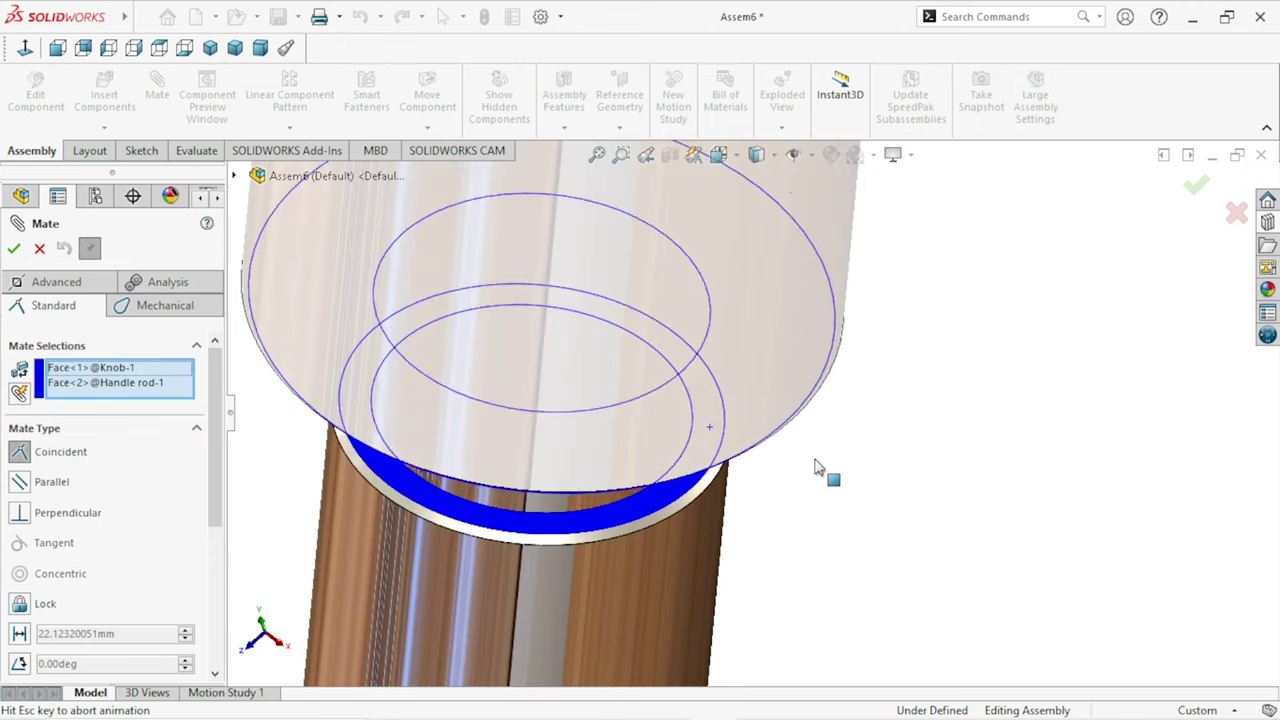
{"action": "left_click", "coordinate": [1027, 490]}
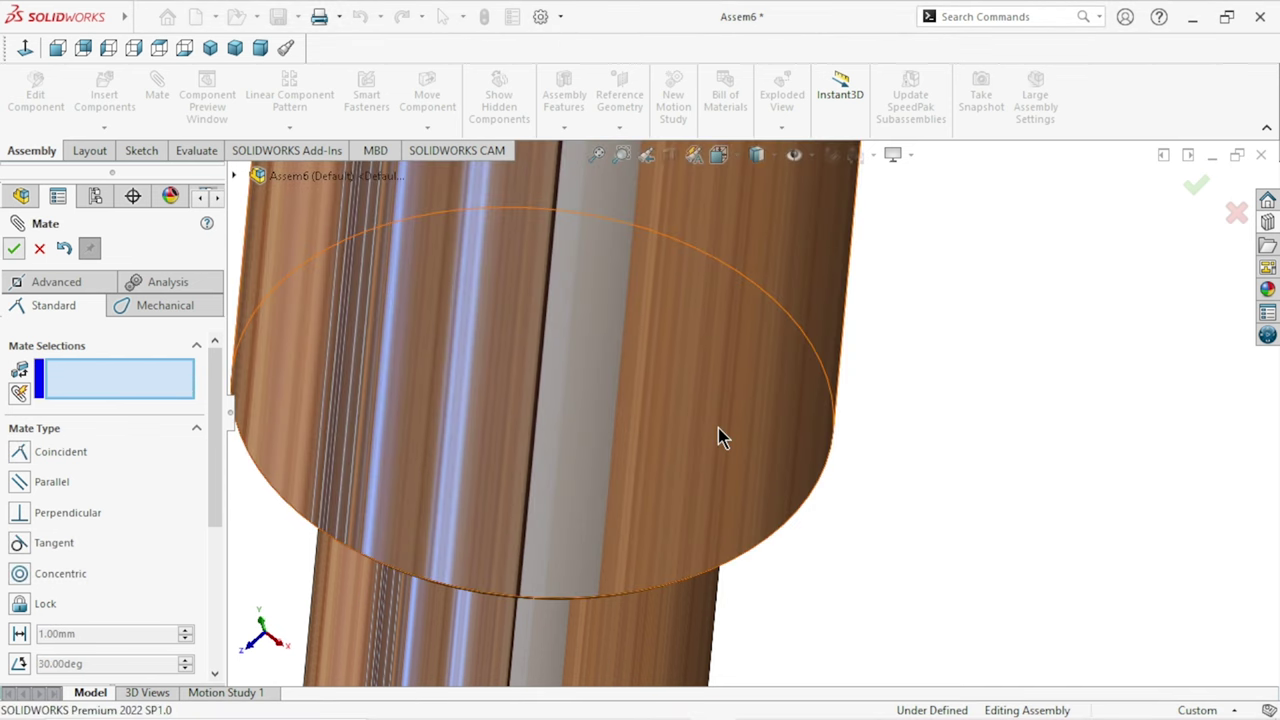
{"action": "key", "text": "Escape"}
{"action": "scroll", "coordinate": [735, 443], "scroll_direction": "up", "scroll_amount": 3}
{"action": "scroll", "coordinate": [714, 434], "scroll_direction": "up", "scroll_amount": 3}
{"action": "scroll", "coordinate": [766, 429], "scroll_direction": "up", "scroll_amount": 3}
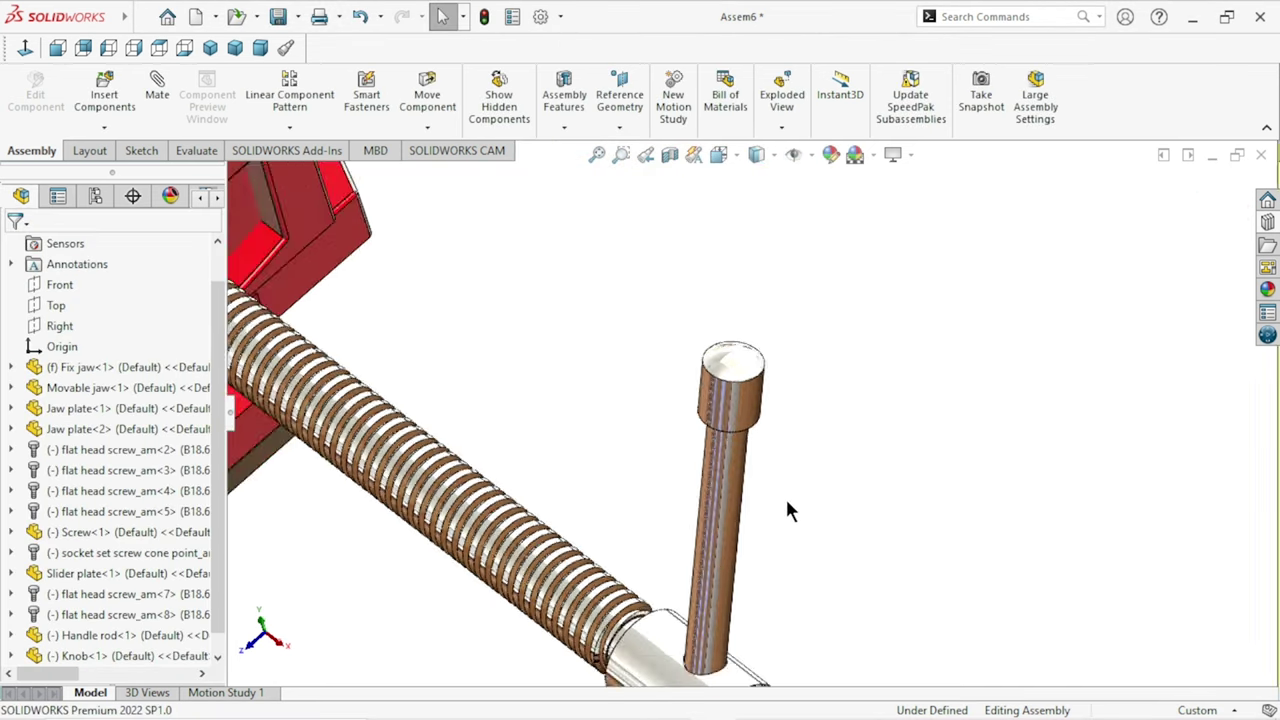
{"action": "middle_click_drag", "start_coordinate": [786, 510], "coordinate": [743, 471]}
{"action": "scroll", "coordinate": [743, 471], "scroll_direction": "up", "scroll_amount": 5}
{"action": "scroll", "coordinate": [716, 535], "scroll_direction": "down", "scroll_amount": 3}
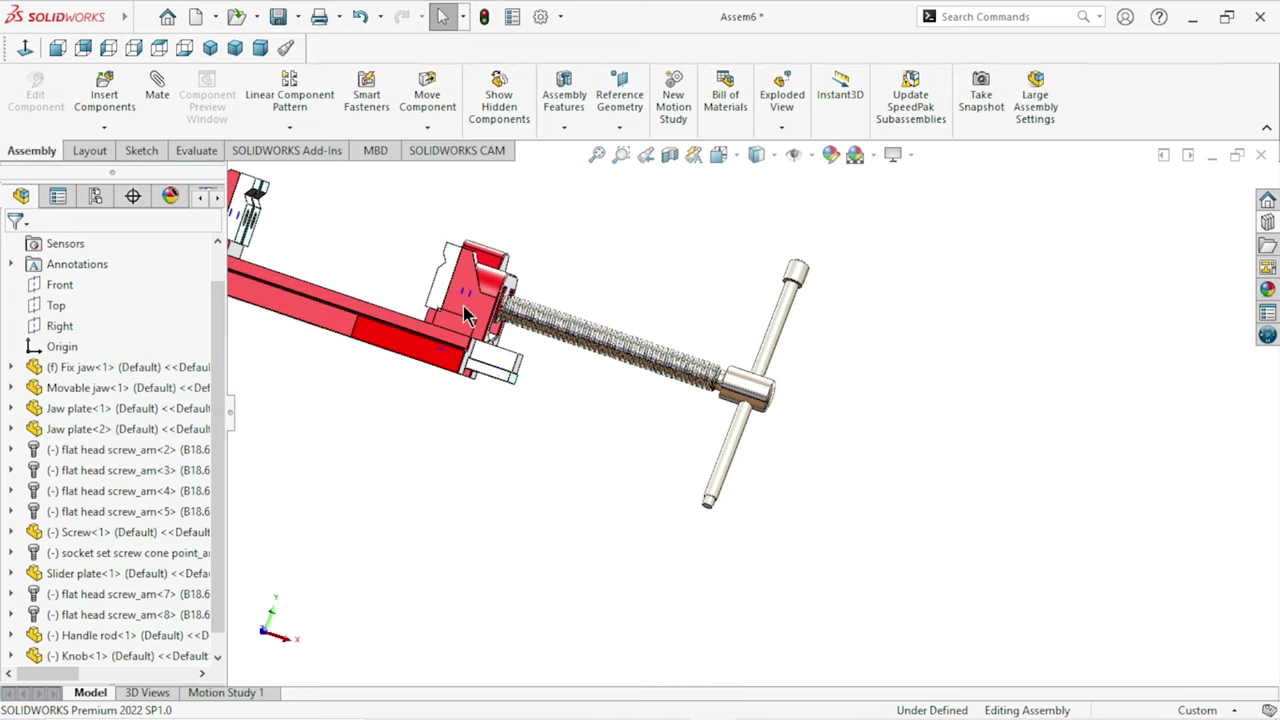
{"action": "left_click_drag", "start_coordinate": [463, 293], "coordinate": [351, 276]}
{"action": "left_click", "coordinate": [443, 265]}
{"action": "left_click_drag", "start_coordinate": [447, 283], "coordinate": [397, 281]}
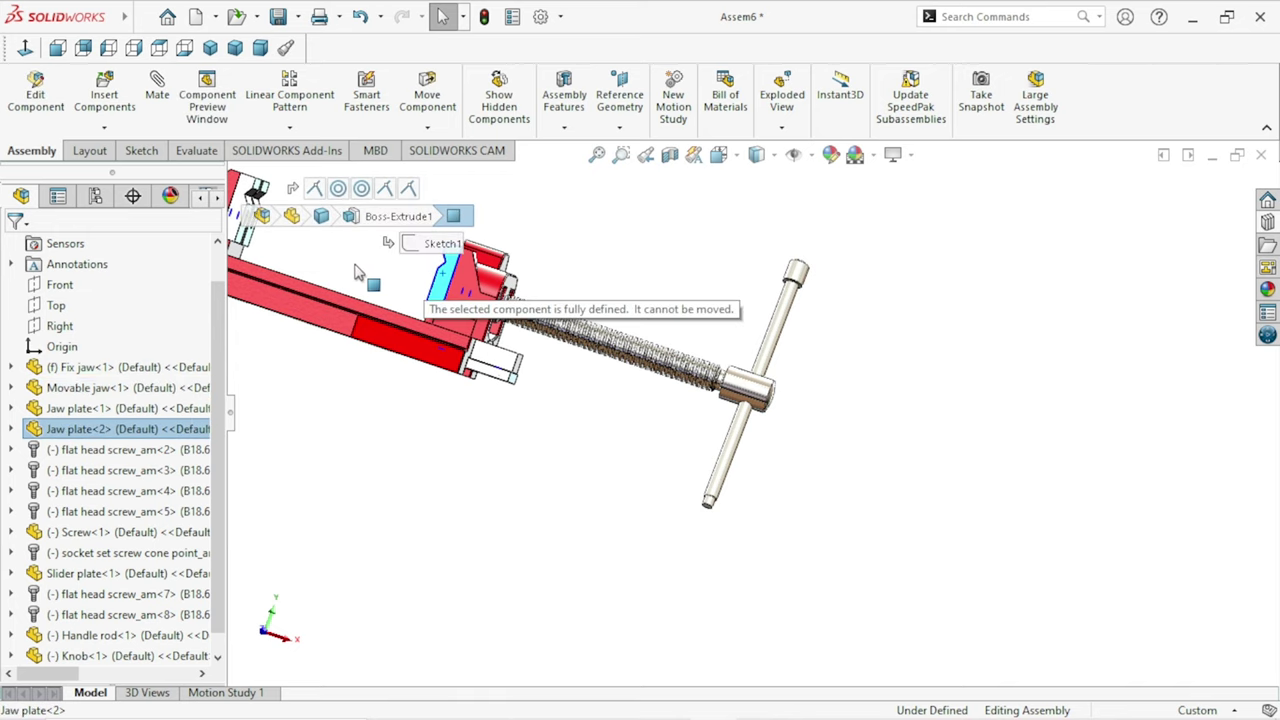
{"action": "scroll", "coordinate": [750, 400], "scroll_direction": "up", "scroll_amount": 4}
{"action": "left_click", "coordinate": [840, 336]}
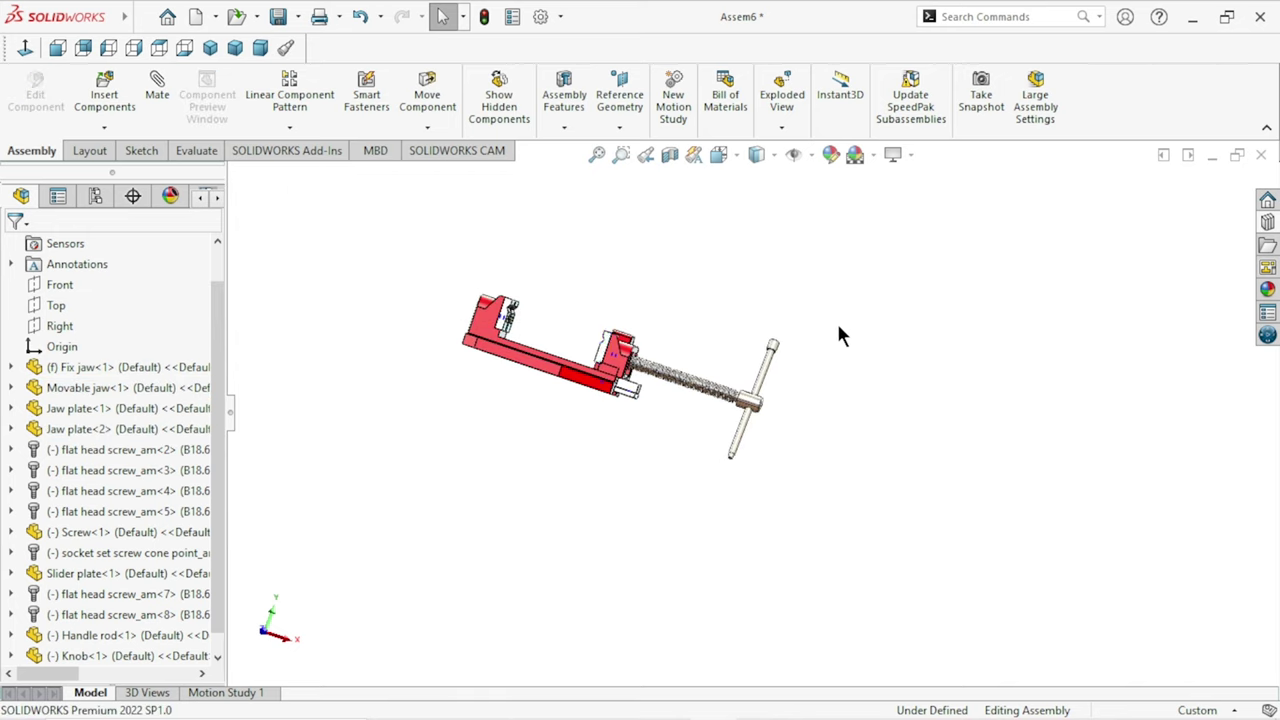
{"action": "mouse_move", "coordinate": [760, 340]}
{"action": "middle_mouse_down"}
{"action": "mouse_move", "coordinate": [623, 514]}
{"action": "mouse_move", "coordinate": [657, 434]}
{"action": "middle_mouse_up"}
{"action": "scroll", "coordinate": [623, 447], "scroll_direction": "down", "scroll_amount": 6}
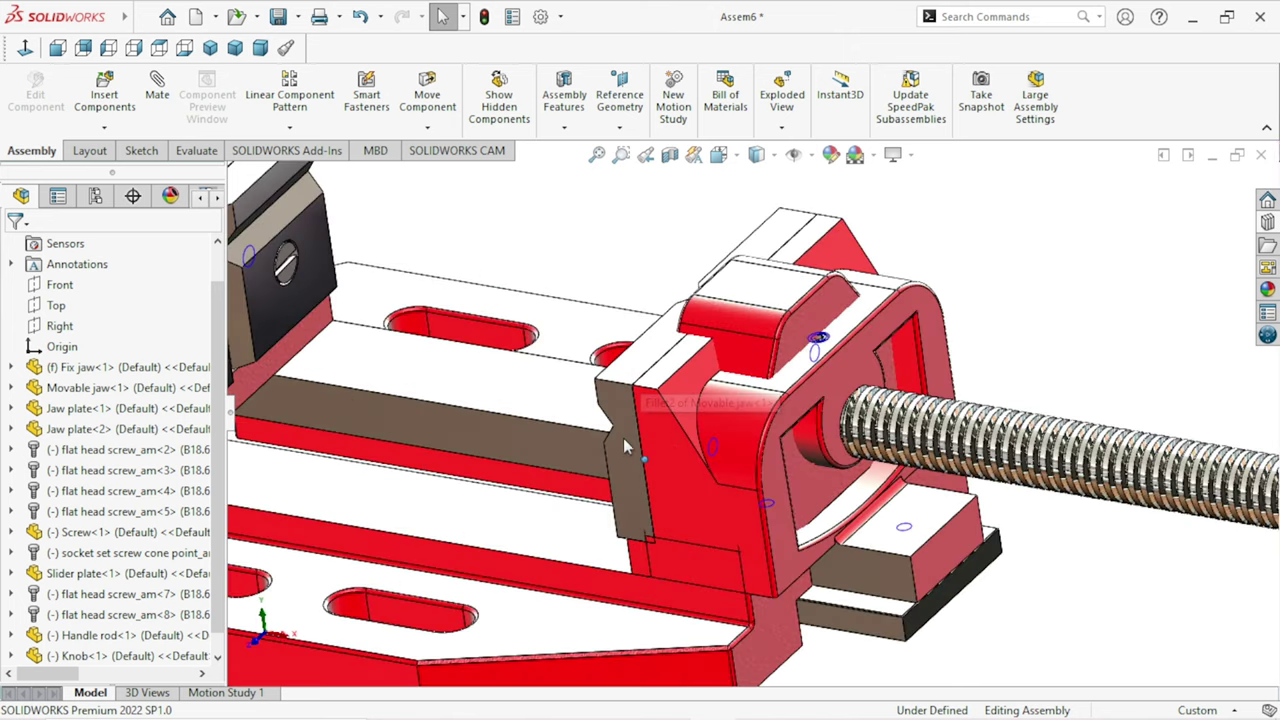
{"action": "left_click", "coordinate": [623, 447]}
{"action": "left_click_drag", "start_coordinate": [620, 444], "coordinate": [610, 432]}
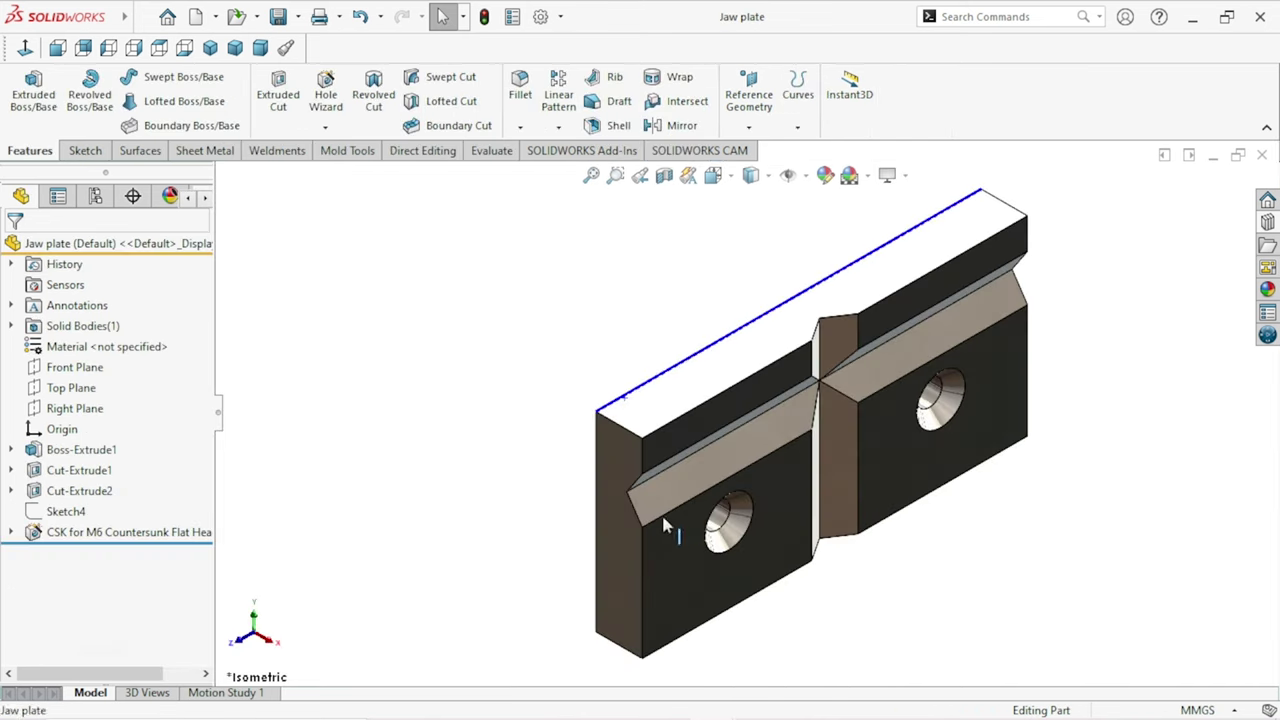
{"action": "right_click", "coordinate": [625, 393]}
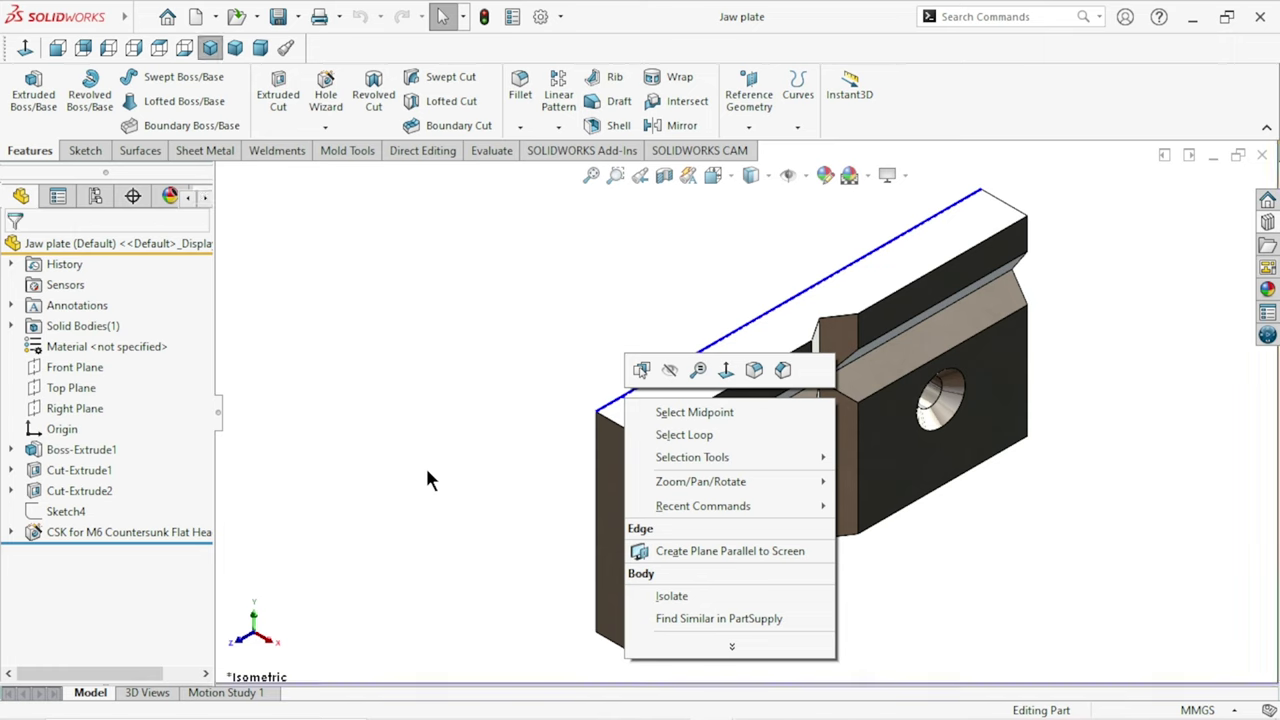
{"action": "left_click", "coordinate": [427, 469]}
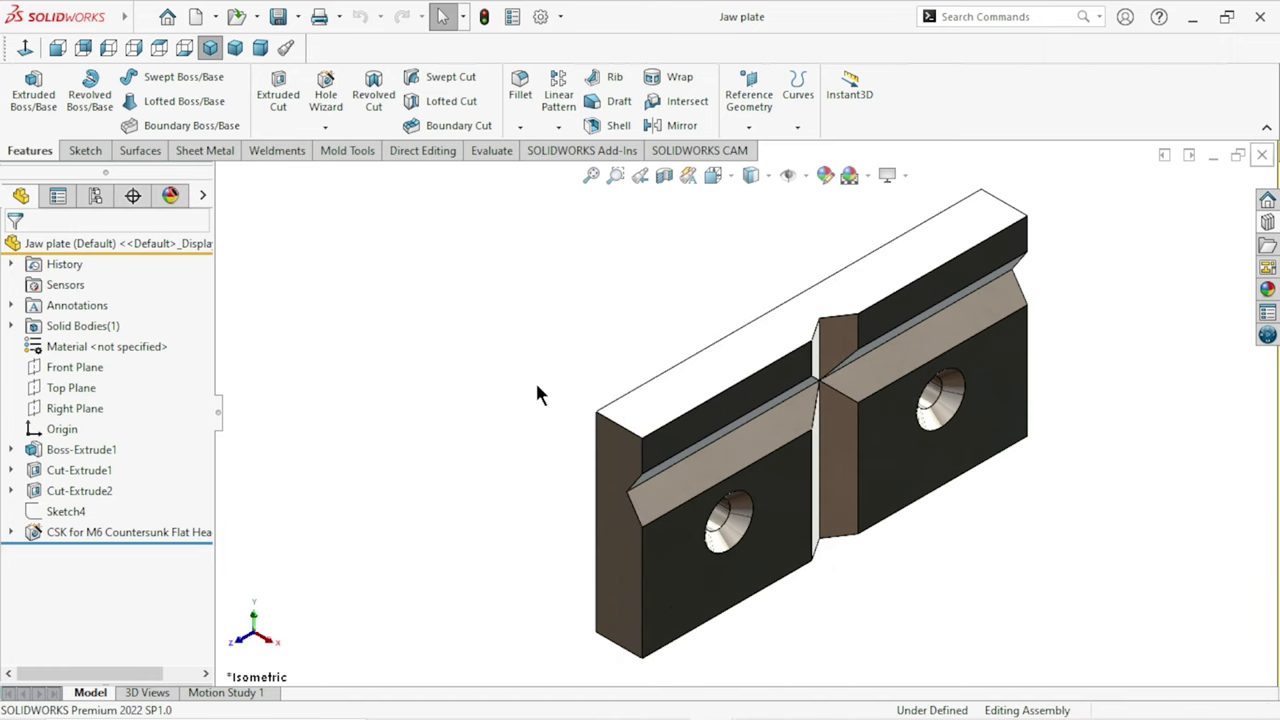
{"action": "key", "text": "ctrl+Tab"}
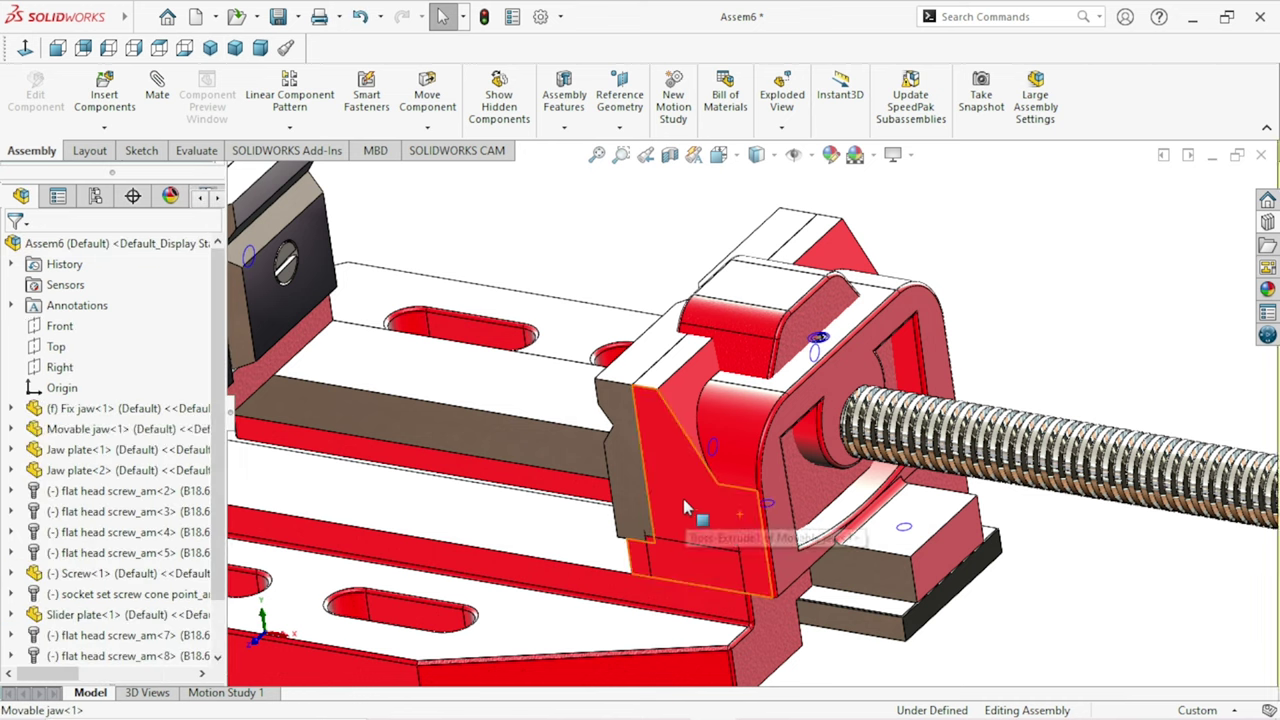
Step: Try dragging the movable jaw, then turn the screw to swing the T-handle
{"action": "left_click_drag", "start_coordinate": [685, 507], "coordinate": [606, 515]}
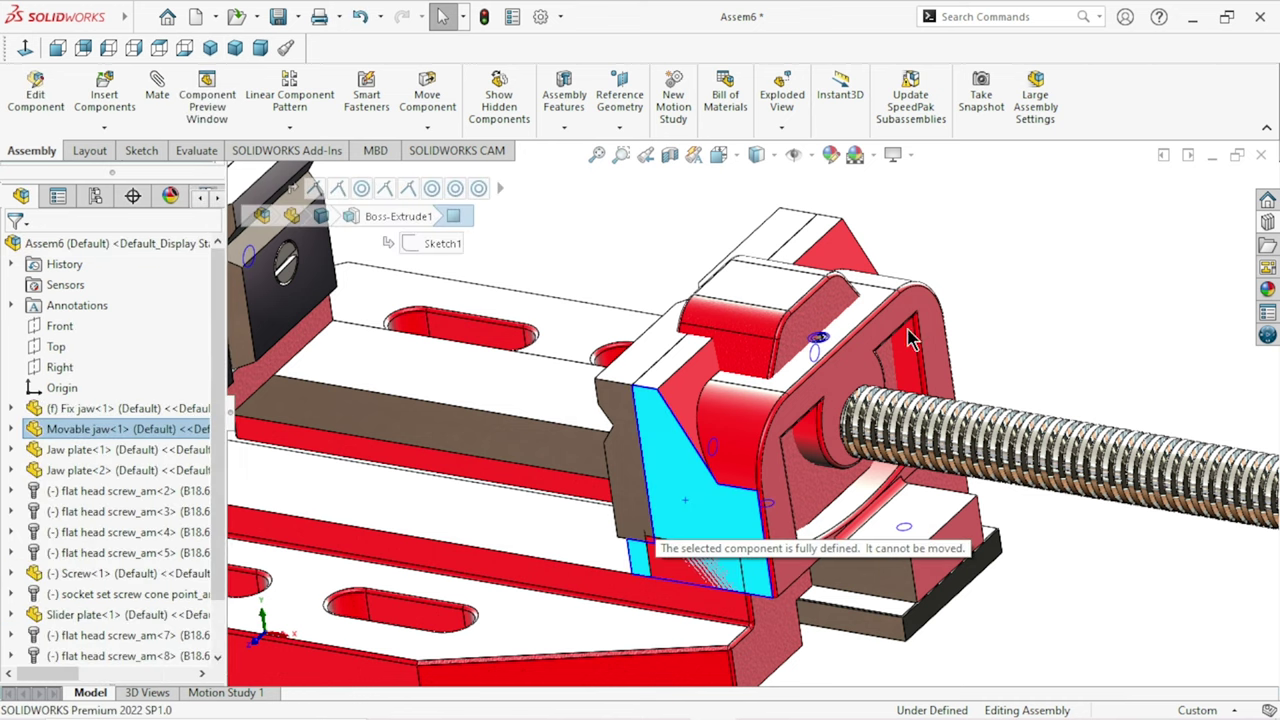
{"action": "left_click", "coordinate": [1019, 258]}
{"action": "key", "text": "f"}
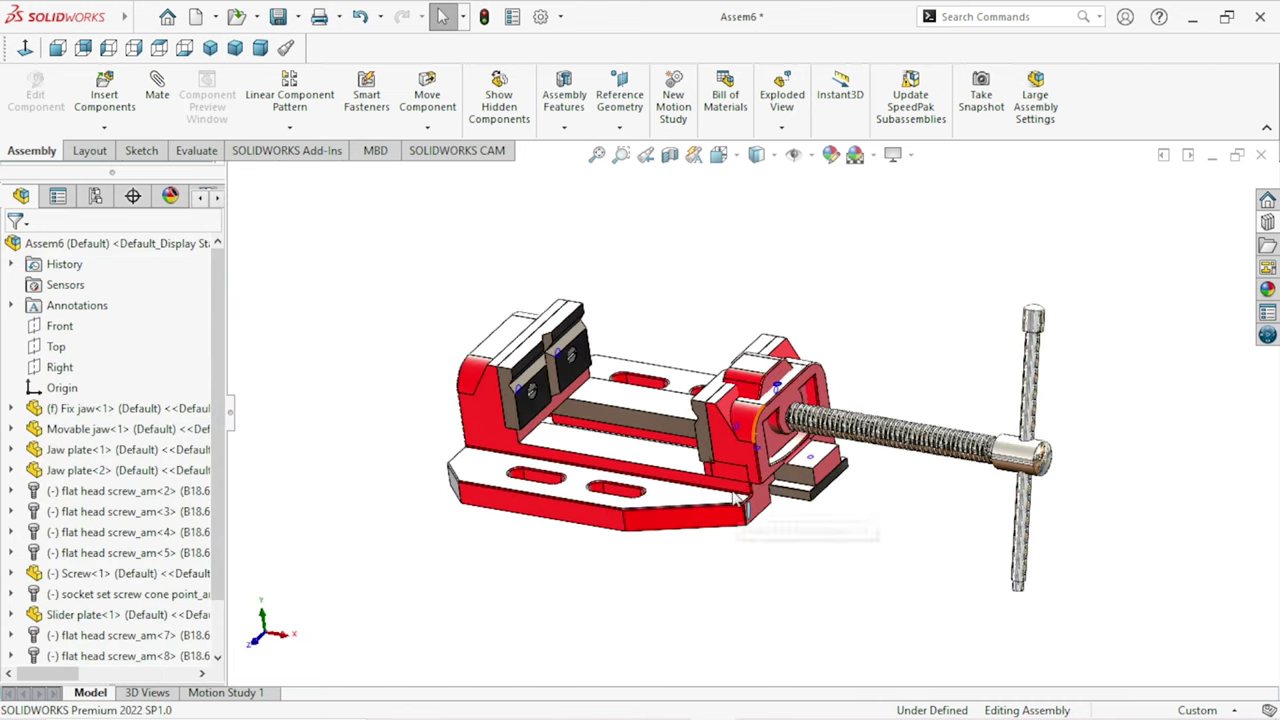
{"action": "scroll", "coordinate": [738, 503], "scroll_direction": "down", "scroll_amount": 3}
{"action": "left_click_drag", "start_coordinate": [1232, 436], "coordinate": [1045, 137]}
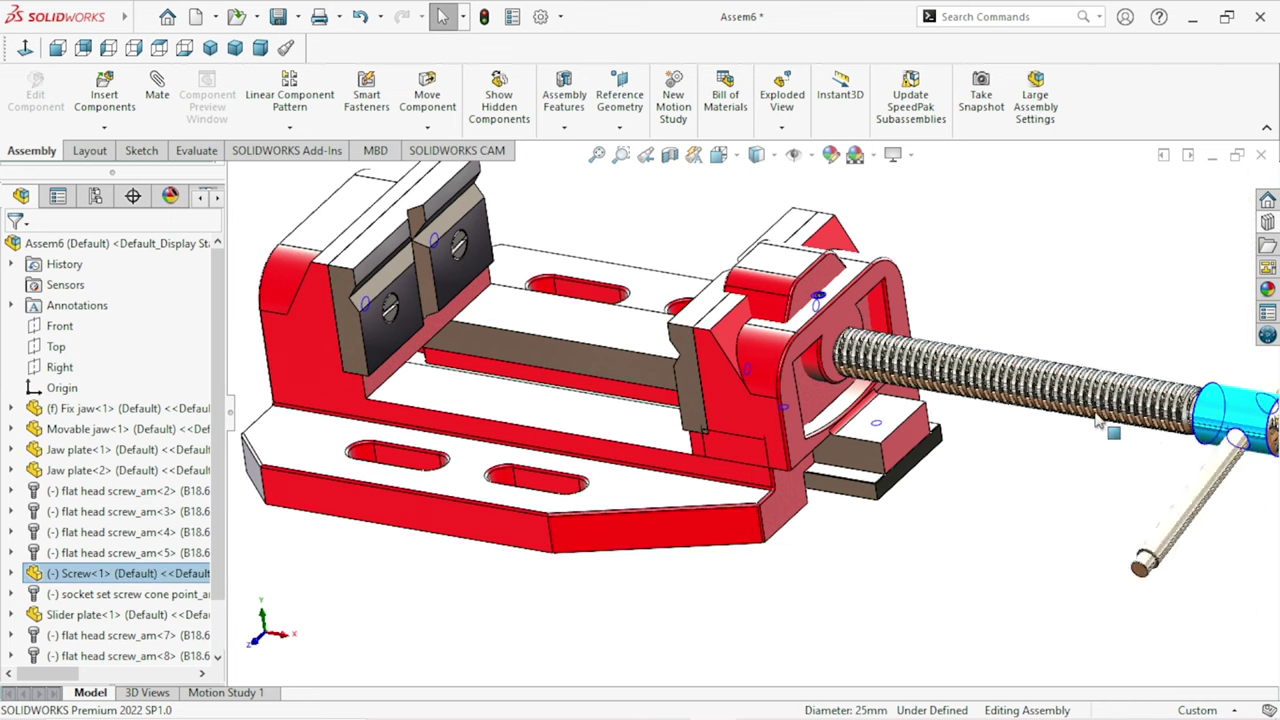
{"action": "left_click", "coordinate": [360, 16]}
Step: Check the movable jaw's options and try moving the slider plate underneath
{"action": "left_click", "coordinate": [745, 450]}
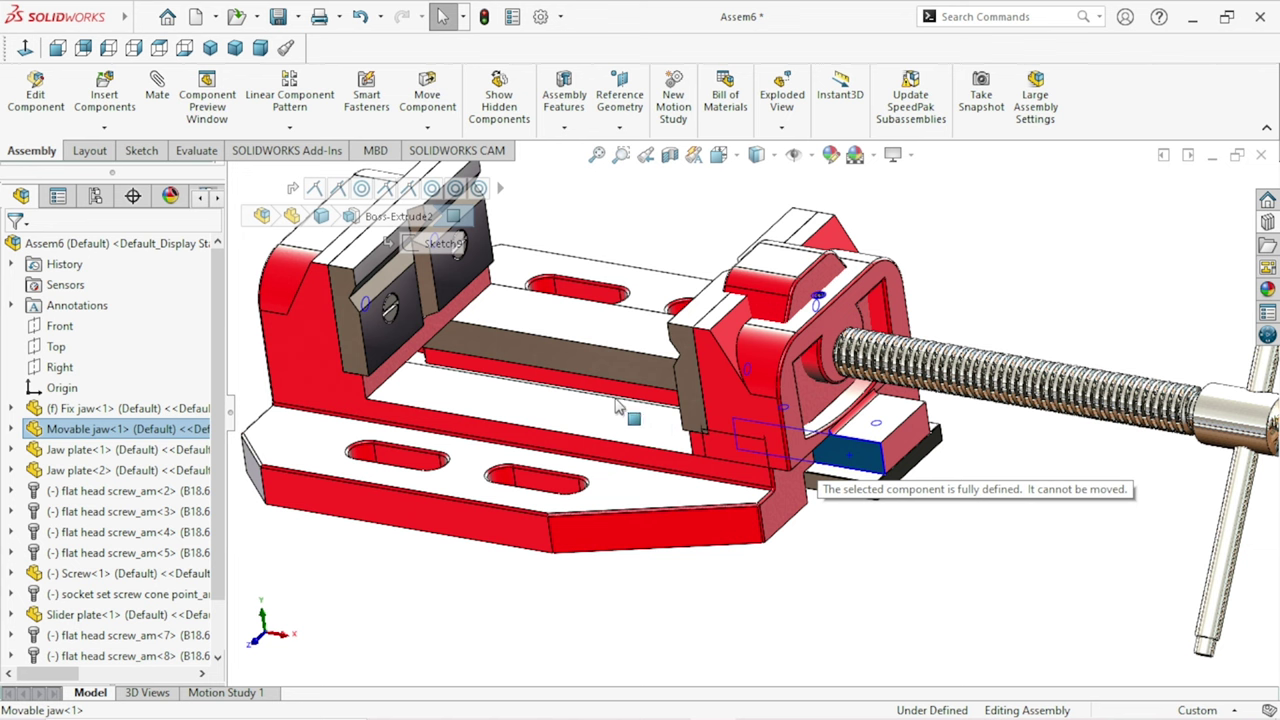
{"action": "left_click", "coordinate": [897, 583]}
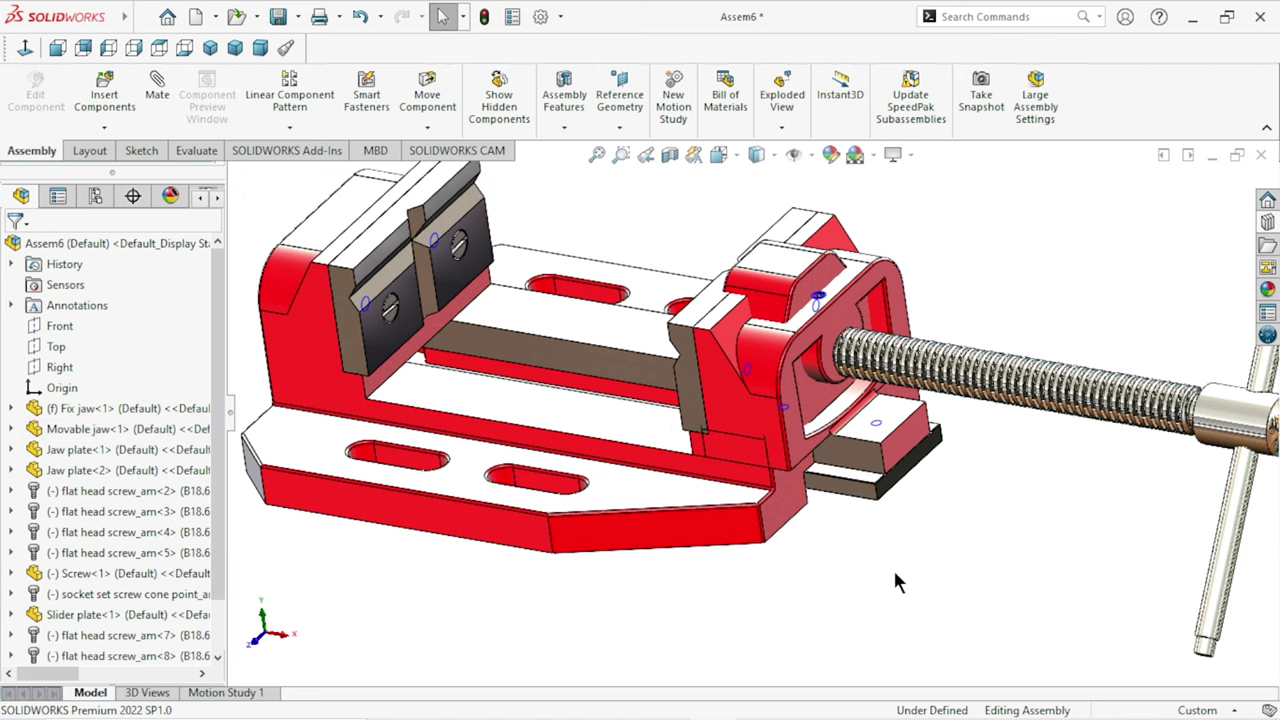
{"action": "right_click", "coordinate": [858, 457]}
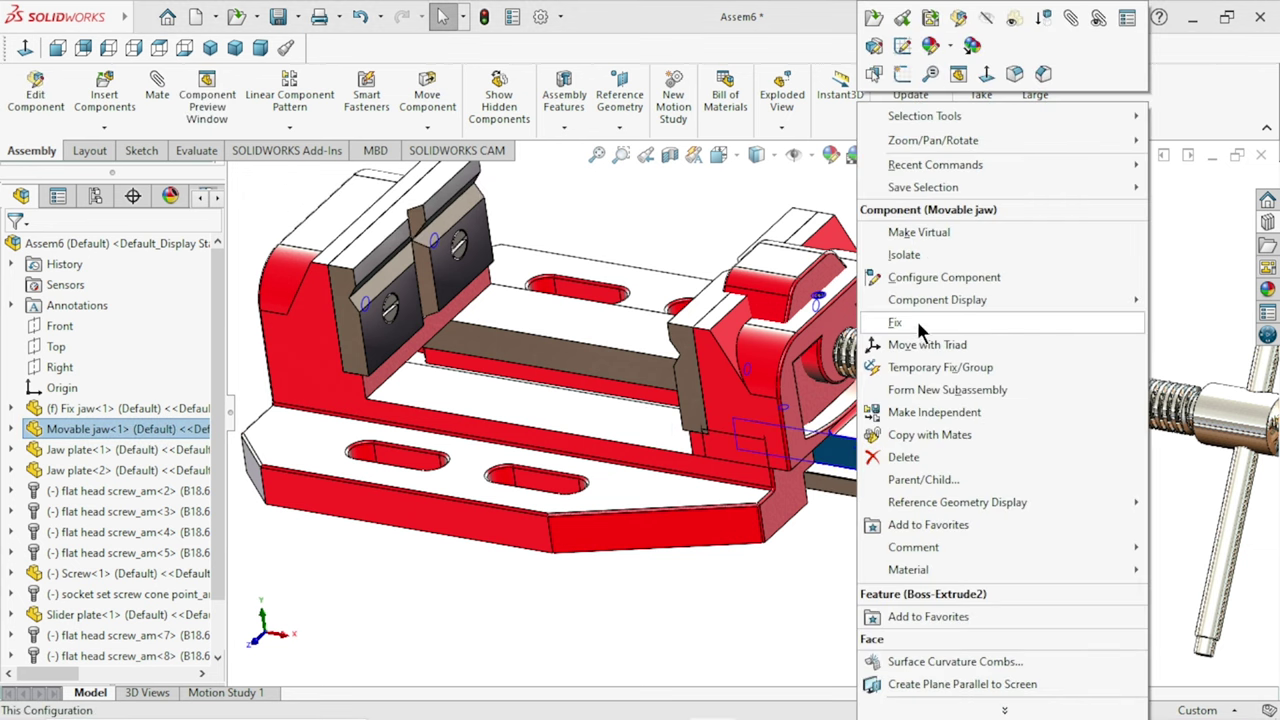
{"action": "left_click", "coordinate": [1161, 298]}
{"action": "key", "text": "f"}
{"action": "scroll", "coordinate": [716, 407], "scroll_direction": "down", "scroll_amount": 2}
{"action": "mouse_move", "coordinate": [821, 501]}
{"action": "middle_mouse_down"}
{"action": "mouse_move", "coordinate": [864, 511]}
{"action": "mouse_move", "coordinate": [852, 466]}
{"action": "middle_mouse_up"}
{"action": "left_click", "coordinate": [852, 462]}
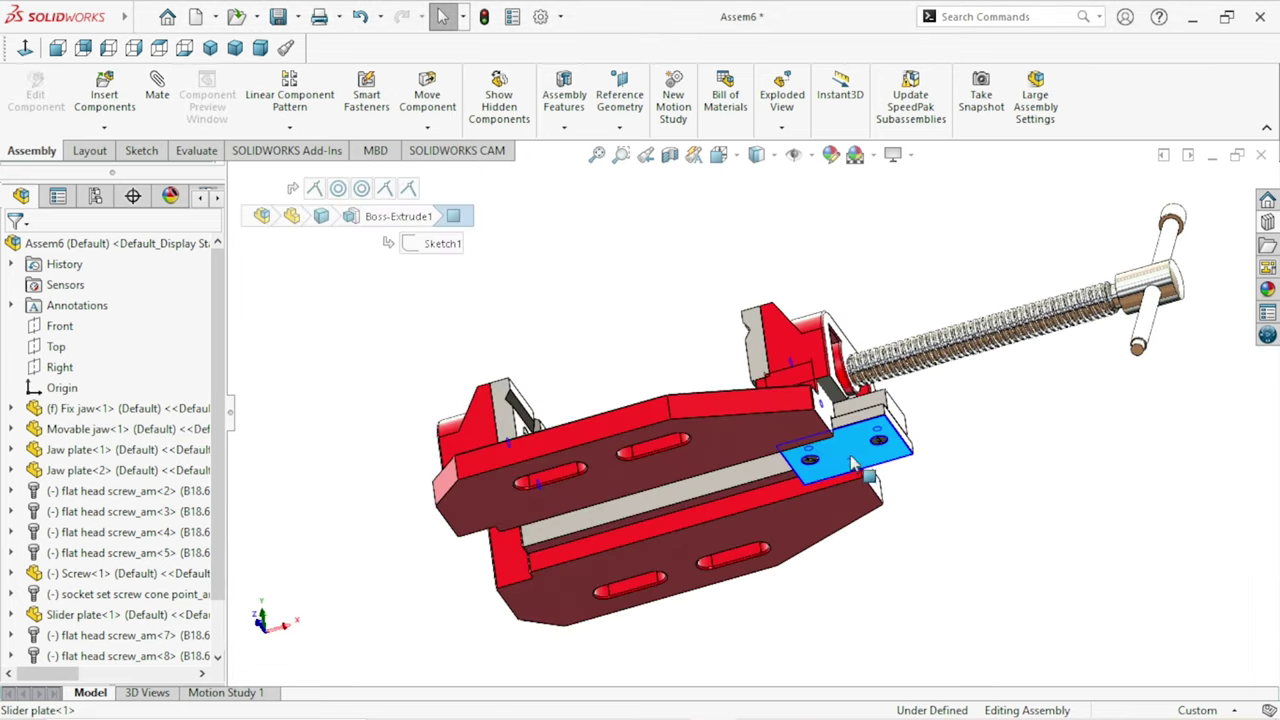
{"action": "left_click_drag", "start_coordinate": [852, 462], "coordinate": [779, 494]}
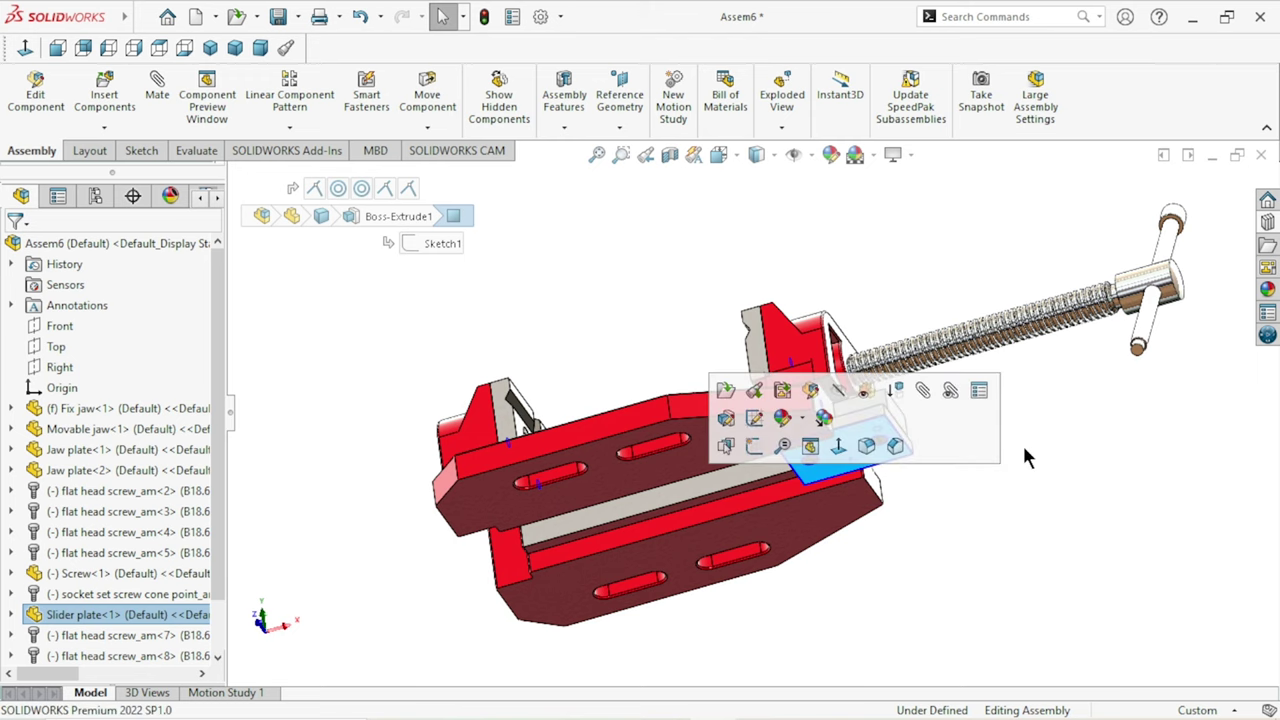
{"action": "left_click", "coordinate": [1048, 501]}
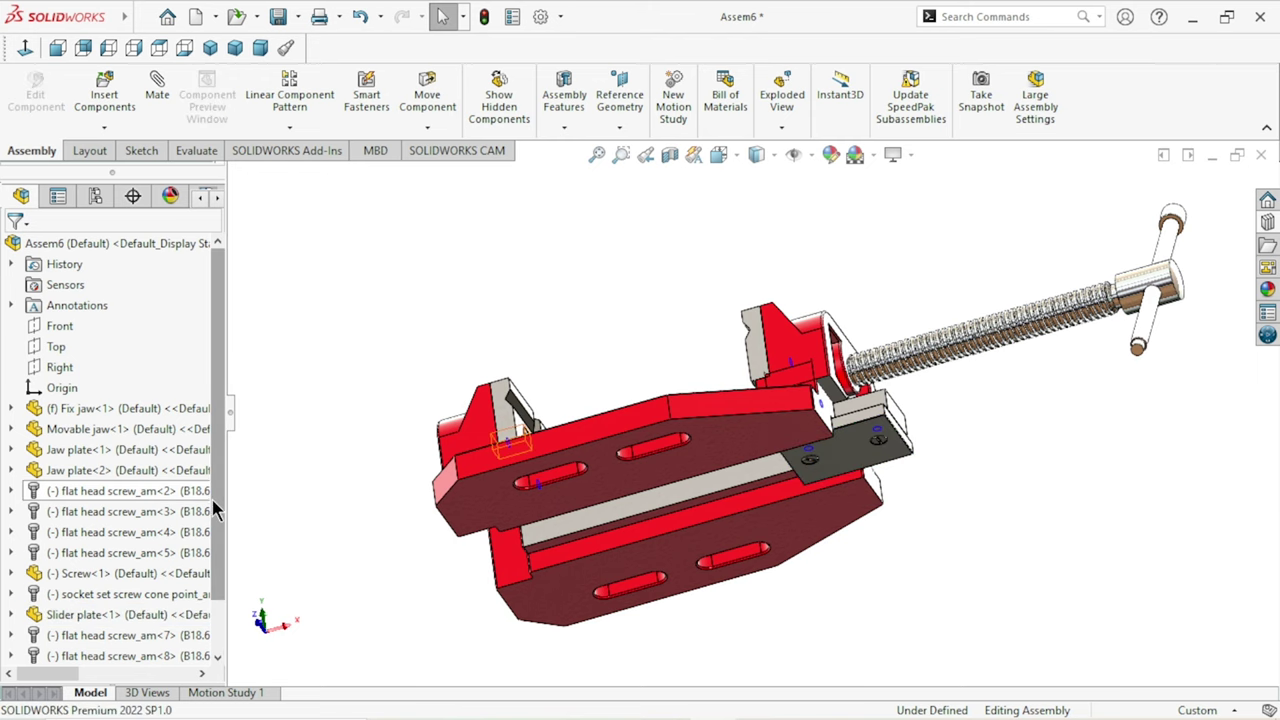
Step: Orbit to an isometric view and inspect the screw and handle rod options
{"action": "scroll", "coordinate": [218, 474], "scroll_direction": "down", "scroll_amount": 1}
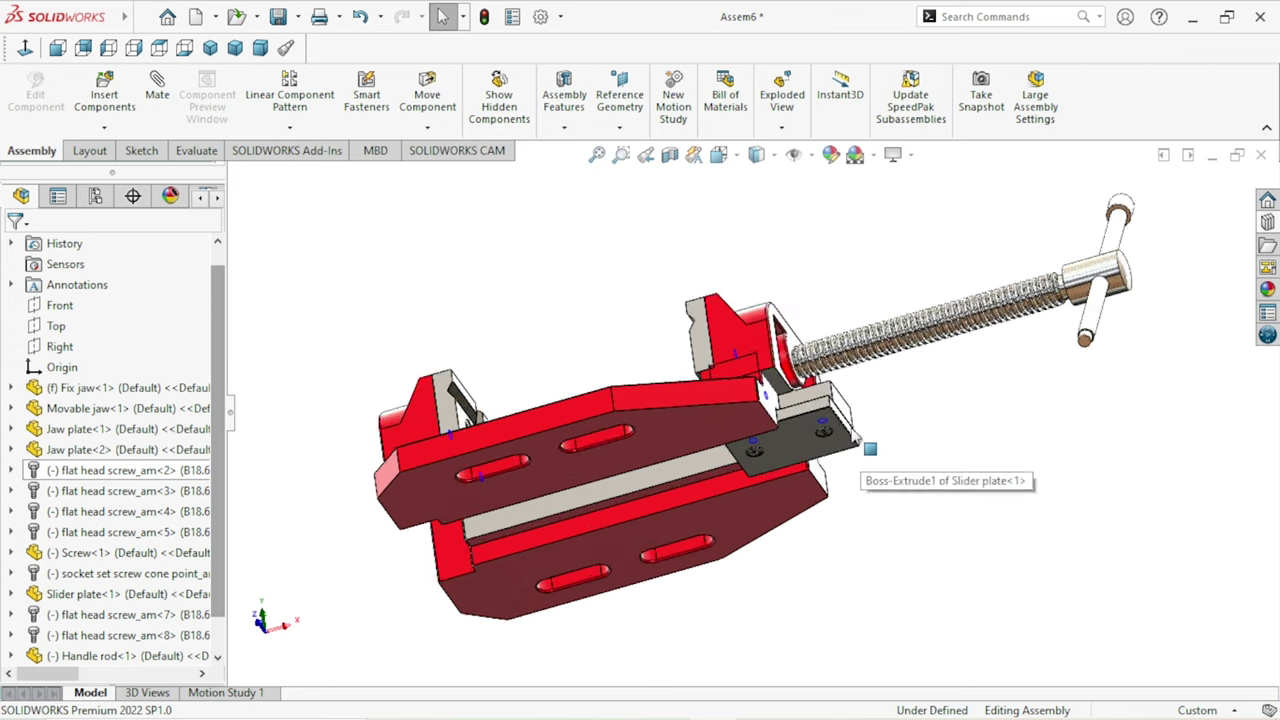
{"action": "mouse_move", "coordinate": [880, 460]}
{"action": "middle_mouse_down"}
{"action": "mouse_move", "coordinate": [845, 533]}
{"action": "mouse_move", "coordinate": [838, 388]}
{"action": "middle_mouse_up"}
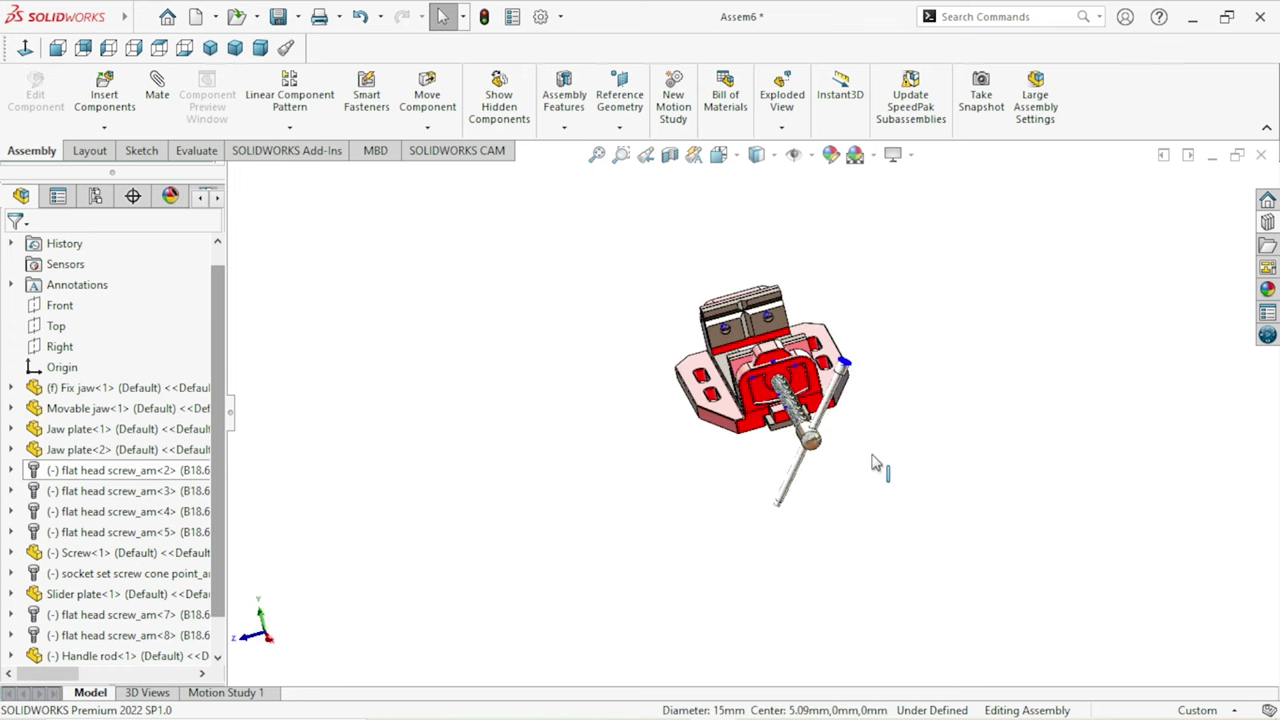
{"action": "mouse_move", "coordinate": [838, 462]}
{"action": "middle_mouse_down"}
{"action": "mouse_move", "coordinate": [930, 422]}
{"action": "mouse_move", "coordinate": [957, 429]}
{"action": "mouse_move", "coordinate": [935, 393]}
{"action": "middle_mouse_up"}
{"action": "scroll", "coordinate": [885, 440], "scroll_direction": "down", "scroll_amount": 5}
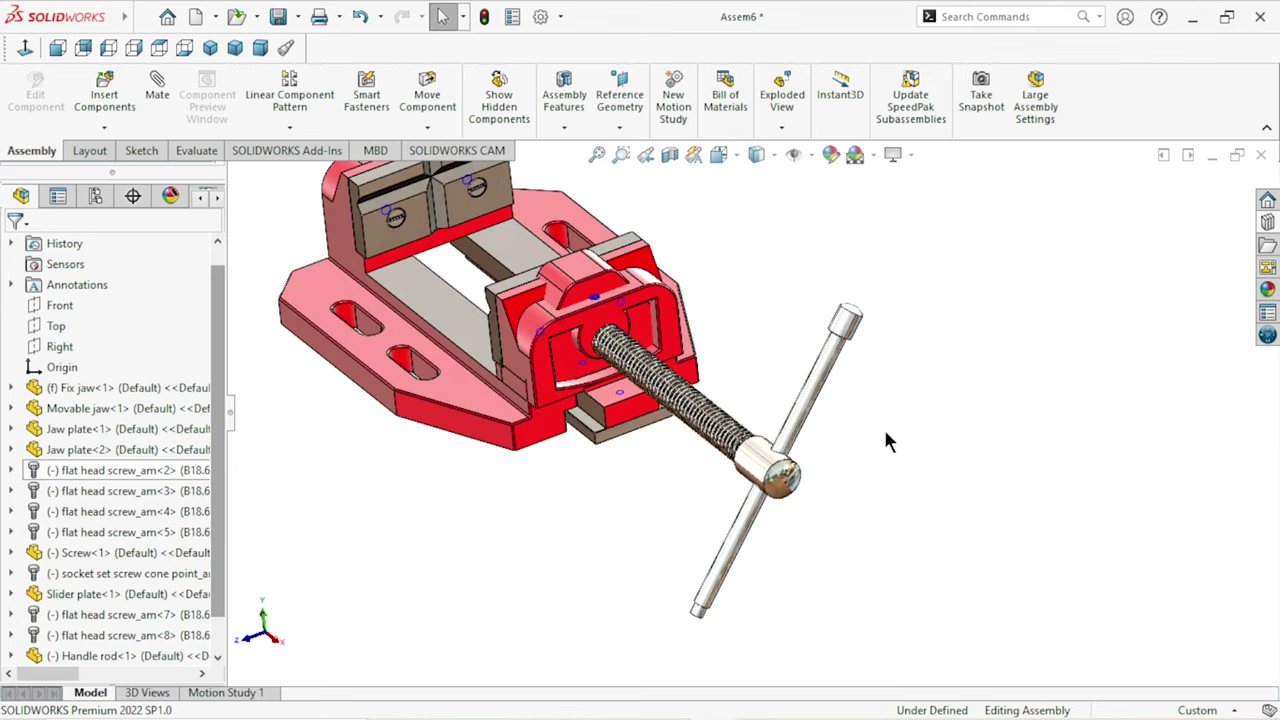
{"action": "right_click", "coordinate": [787, 488]}
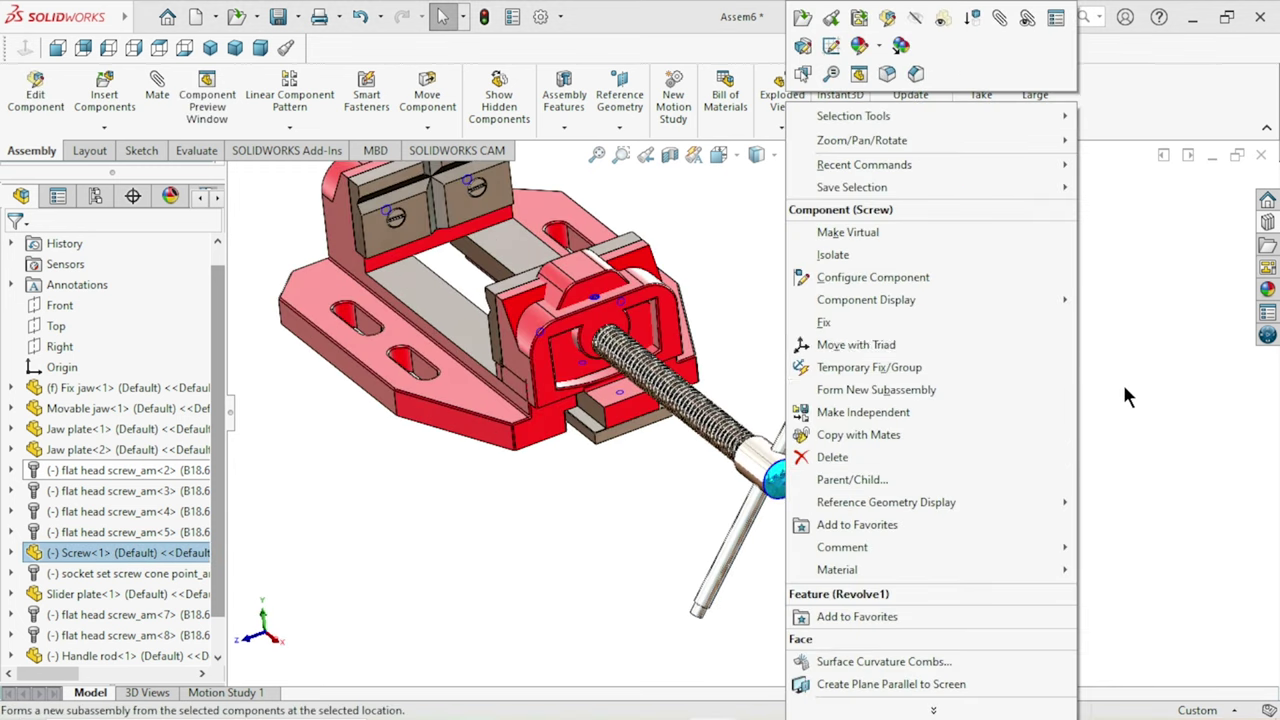
{"action": "left_click", "coordinate": [1010, 390]}
{"action": "left_click", "coordinate": [827, 375]}
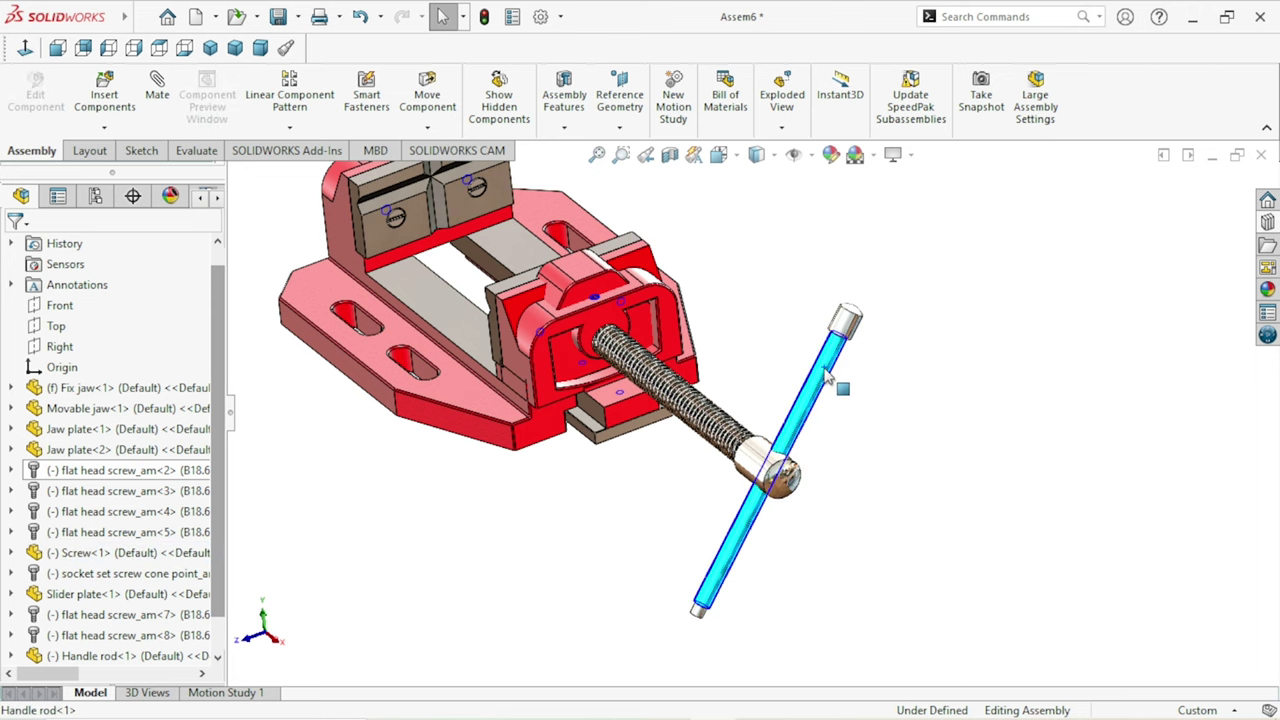
{"action": "right_click", "coordinate": [827, 375]}
{"action": "left_click", "coordinate": [1193, 380]}
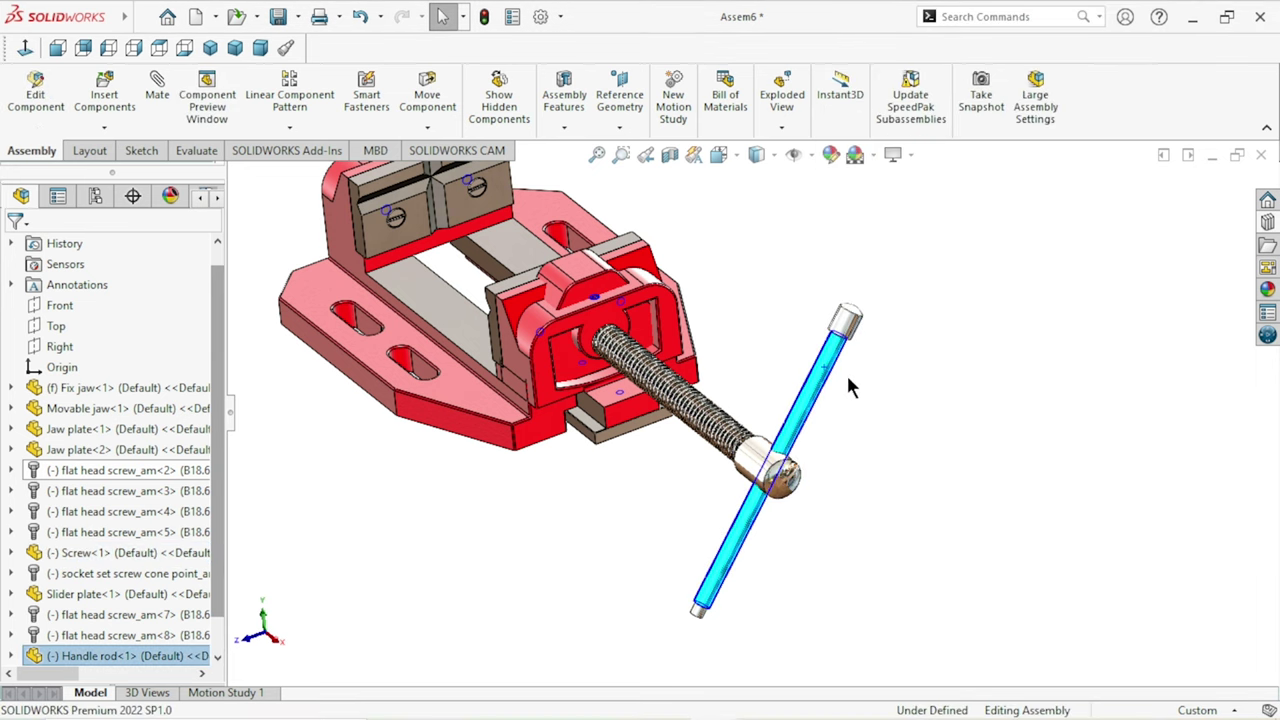
{"action": "left_click", "coordinate": [850, 383]}
{"action": "left_click", "coordinate": [848, 362]}
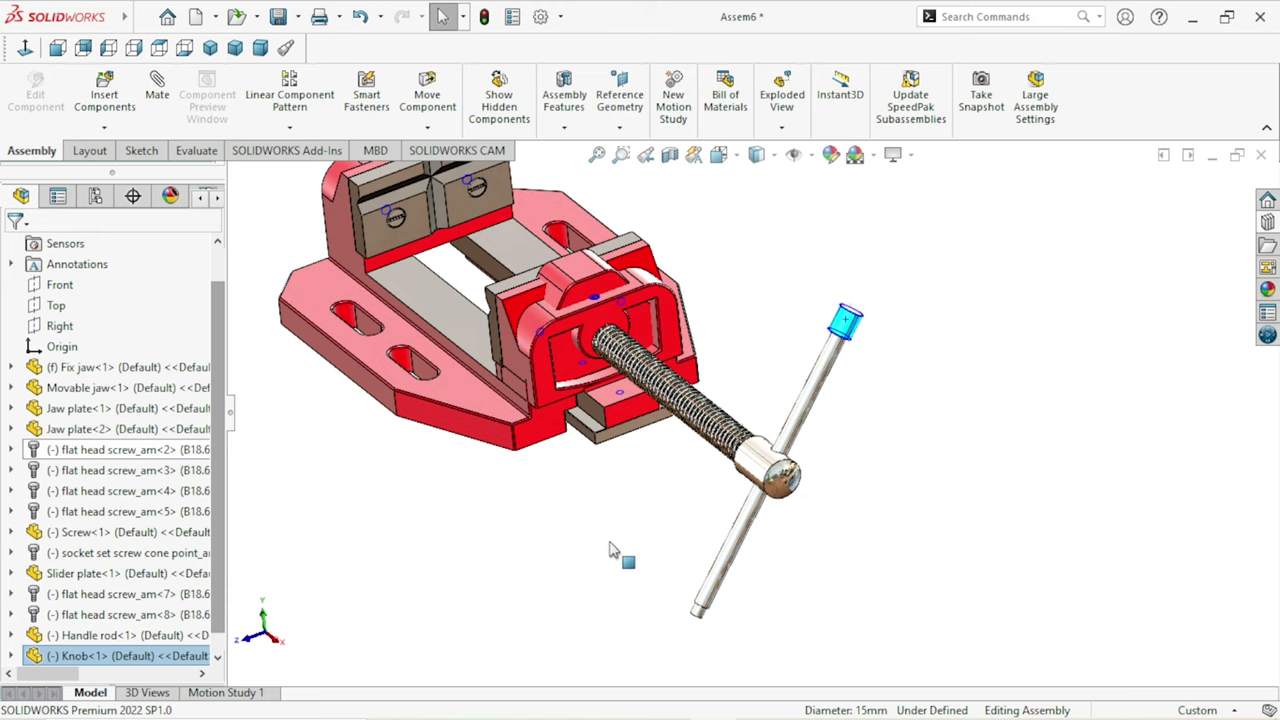
Step: Turn the screw to rotate the handle rod and orbit to a new angle
{"action": "mouse_move", "coordinate": [785, 478]}
{"action": "left_mouse_down"}
{"action": "mouse_move", "coordinate": [763, 560]}
{"action": "mouse_move", "coordinate": [871, 477]}
{"action": "mouse_move", "coordinate": [606, 506]}
{"action": "mouse_move", "coordinate": [840, 343]}
{"action": "mouse_move", "coordinate": [863, 468]}
{"action": "mouse_move", "coordinate": [720, 543]}
{"action": "mouse_move", "coordinate": [873, 330]}
{"action": "mouse_move", "coordinate": [894, 414]}
{"action": "left_mouse_up"}
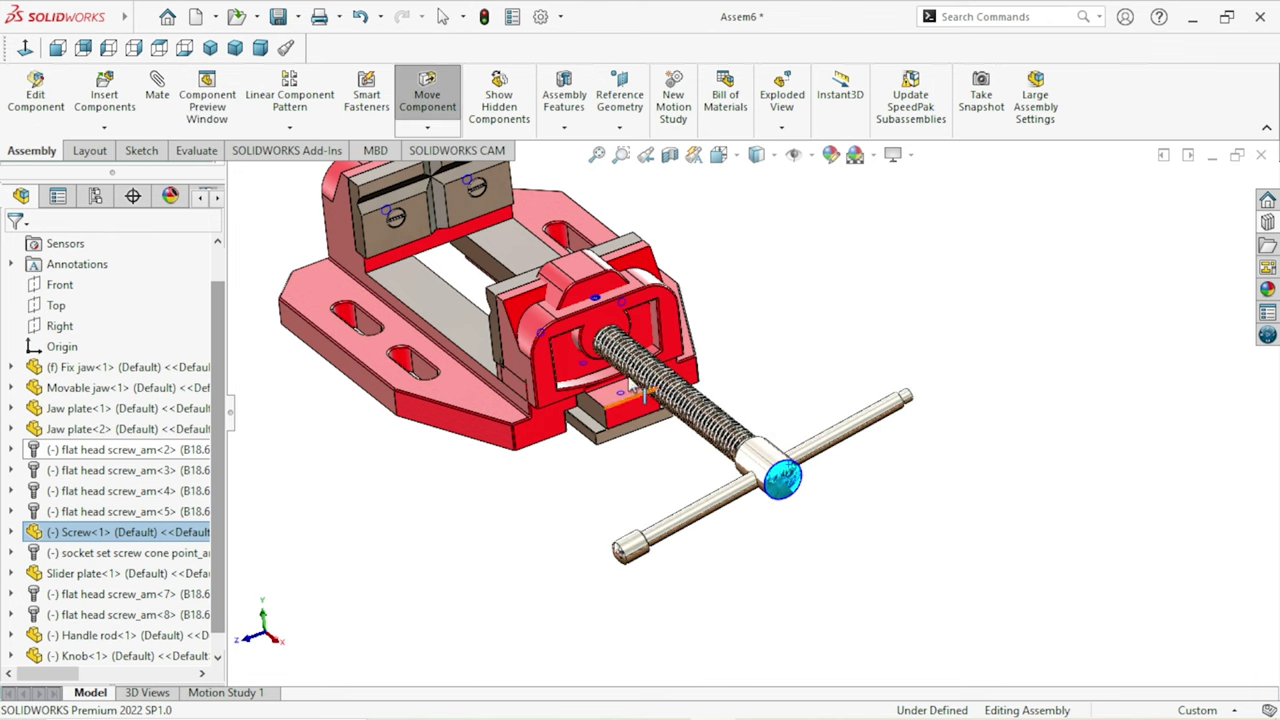
{"action": "scroll", "coordinate": [925, 365], "scroll_direction": "down", "scroll_amount": 3}
{"action": "left_click", "coordinate": [890, 366]}
{"action": "mouse_move", "coordinate": [878, 366]}
{"action": "middle_mouse_down"}
{"action": "mouse_move", "coordinate": [903, 297]}
{"action": "mouse_move", "coordinate": [923, 346]}
{"action": "mouse_move", "coordinate": [727, 407]}
{"action": "middle_mouse_up"}
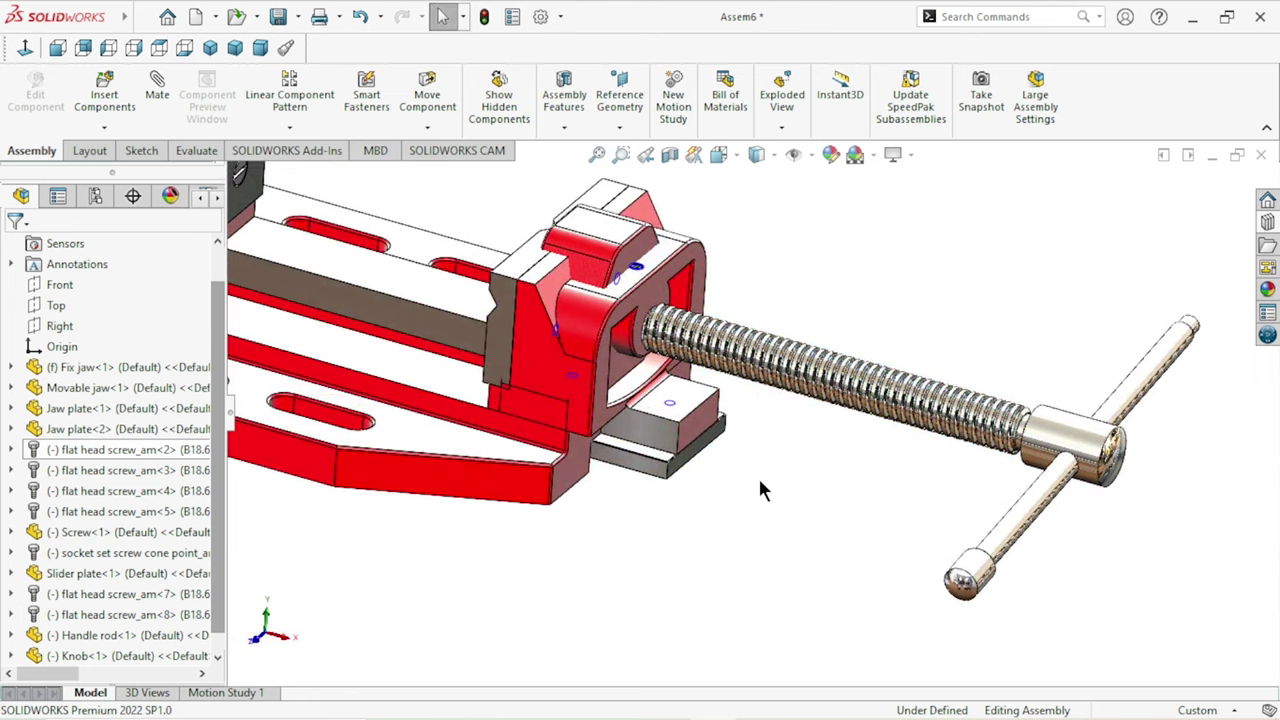
{"action": "scroll", "coordinate": [740, 470], "scroll_direction": "up", "scroll_amount": 3}
{"action": "scroll", "coordinate": [643, 398], "scroll_direction": "down", "scroll_amount": 5}
Step: Slide the movable jaw toward the fixed jaw with Move Component
{"action": "left_click_drag", "start_coordinate": [625, 354], "coordinate": [578, 341]}
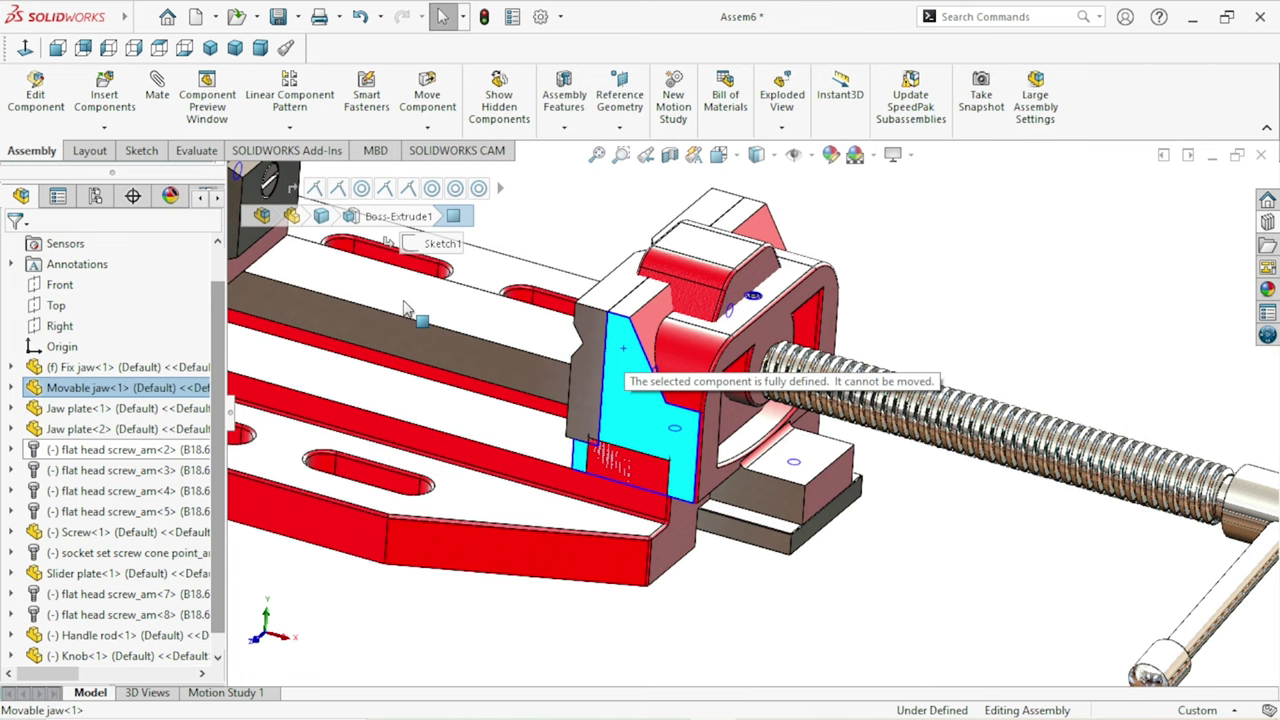
{"action": "left_click", "coordinate": [1008, 295]}
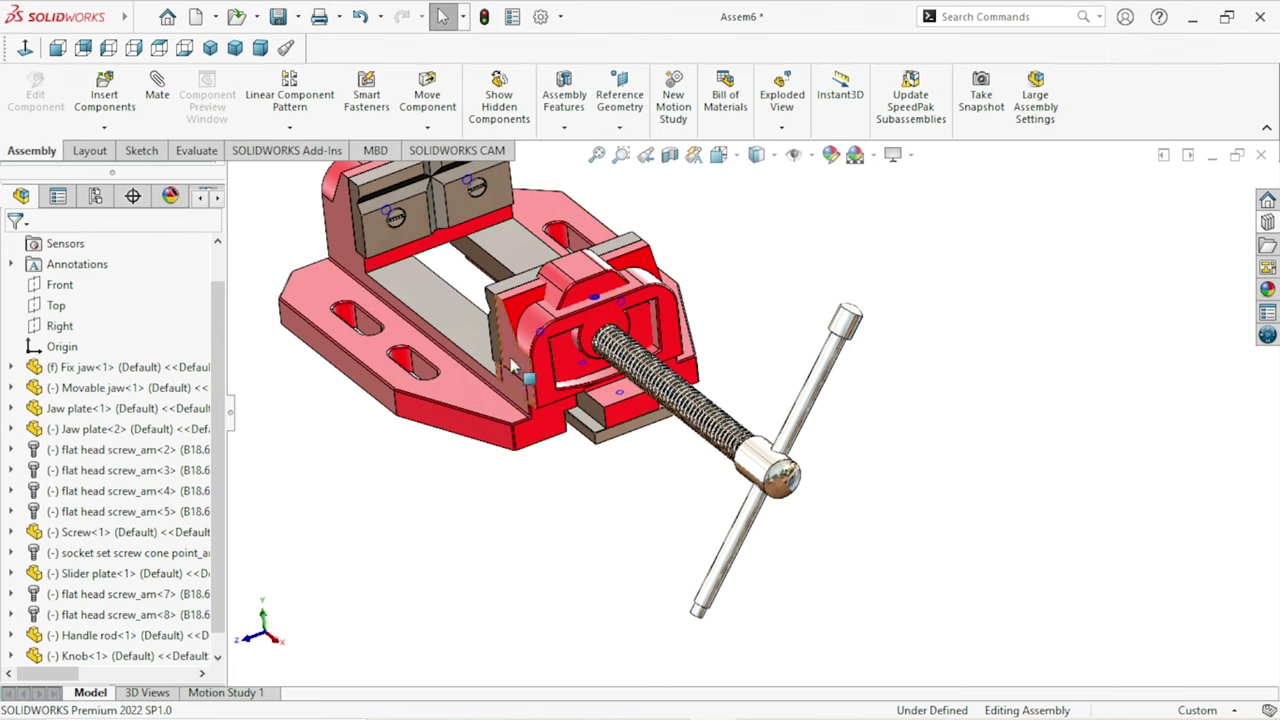
{"action": "left_click_drag", "start_coordinate": [505, 361], "coordinate": [447, 297]}
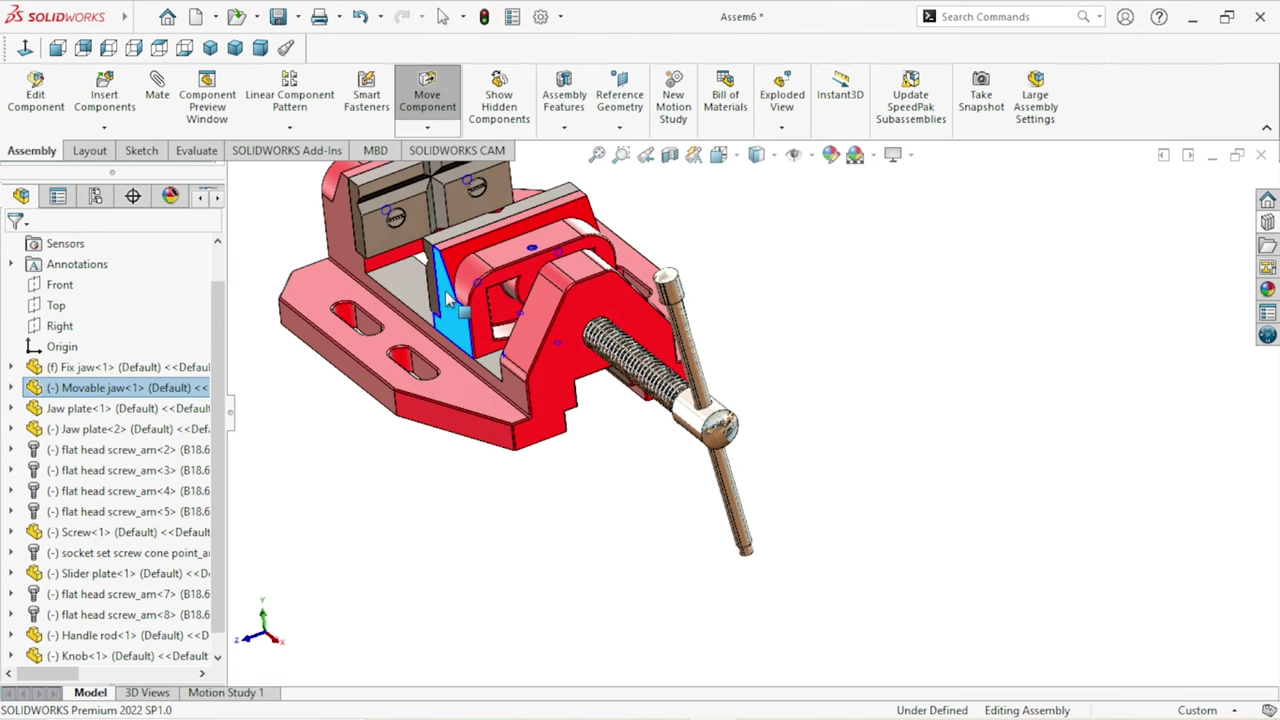
{"action": "key", "text": "Escape"}
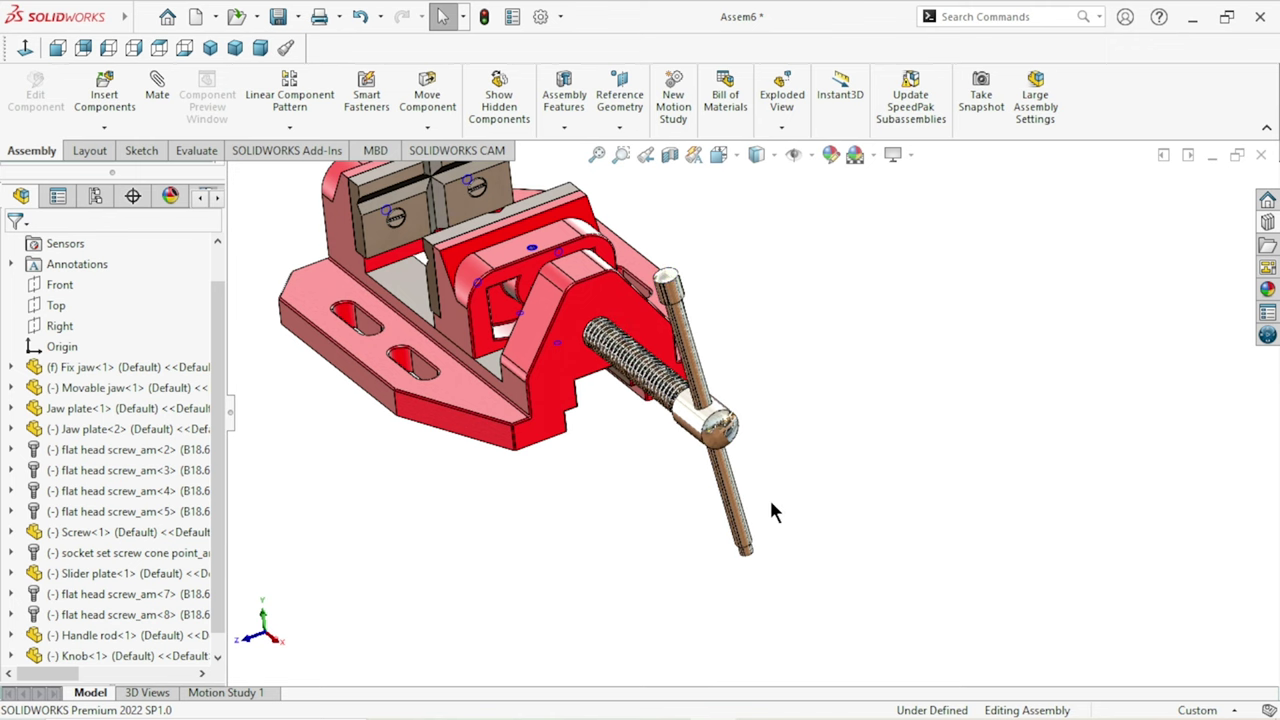
{"action": "scroll", "coordinate": [714, 491], "scroll_direction": "down", "scroll_amount": 2}
{"action": "scroll", "coordinate": [893, 465], "scroll_direction": "up", "scroll_amount": 2}
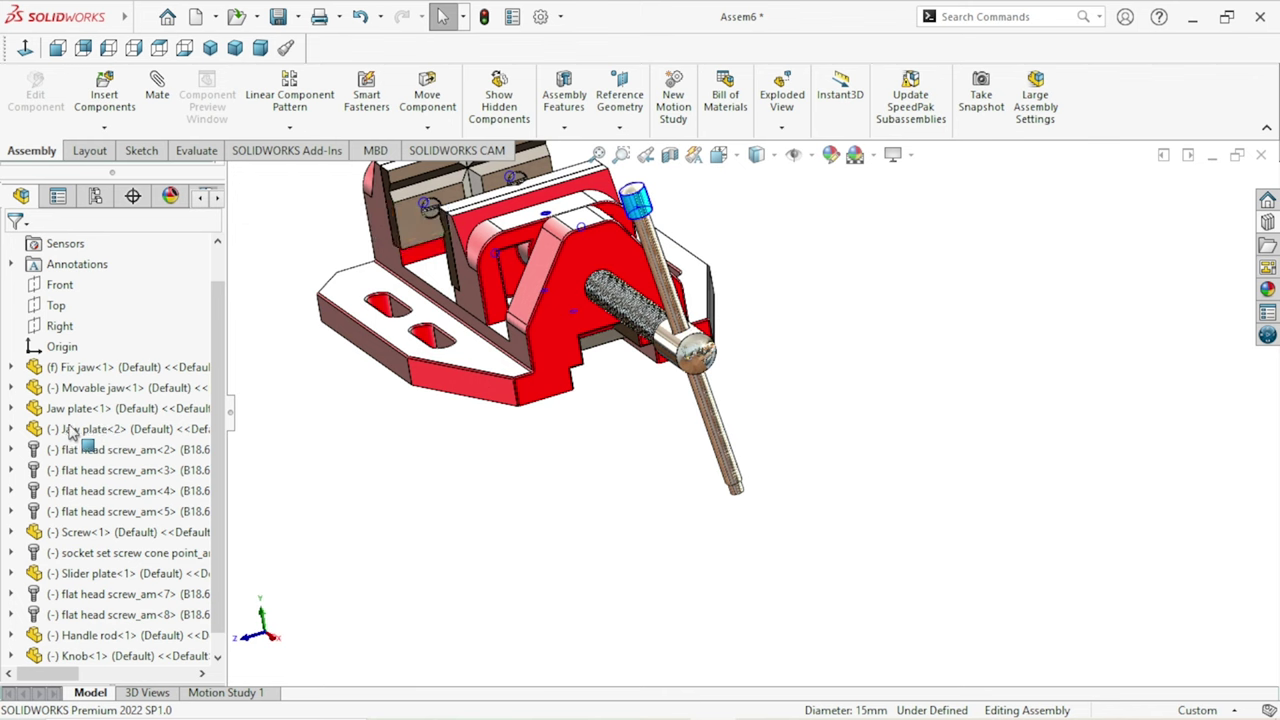
{"action": "left_click", "coordinate": [120, 655]}
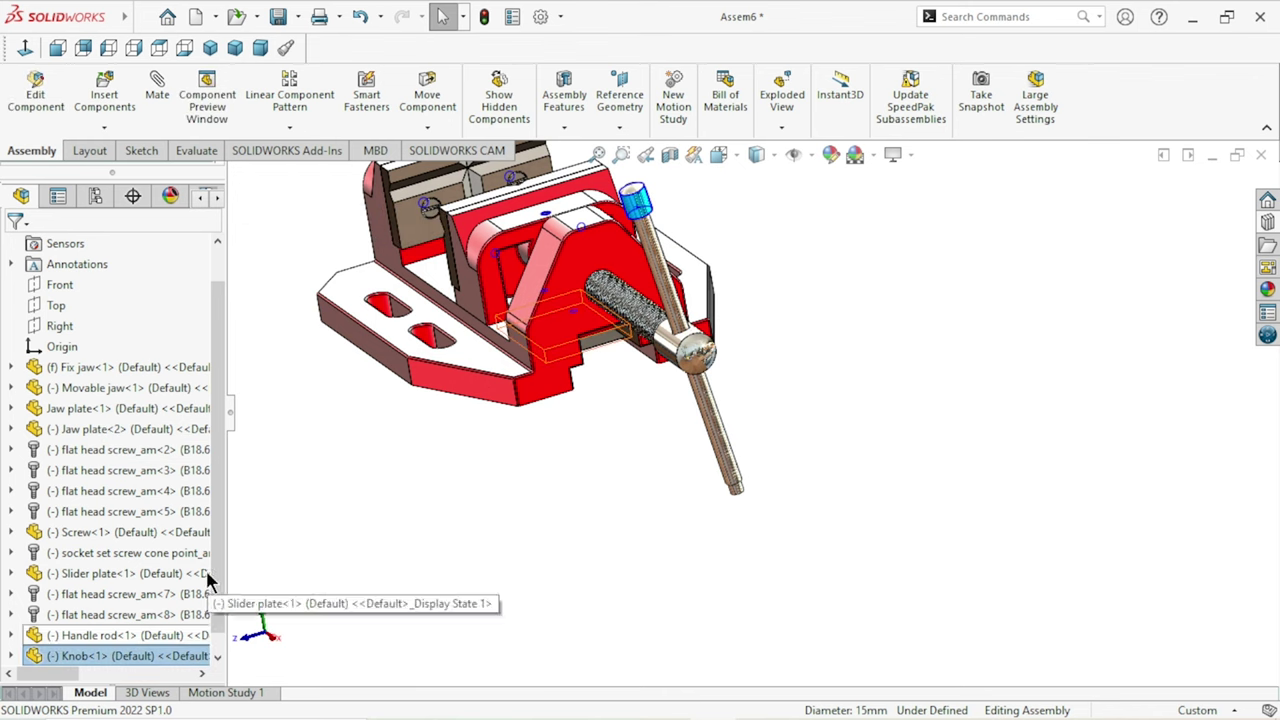
{"action": "scroll", "coordinate": [208, 620], "scroll_direction": "down", "scroll_amount": 1}
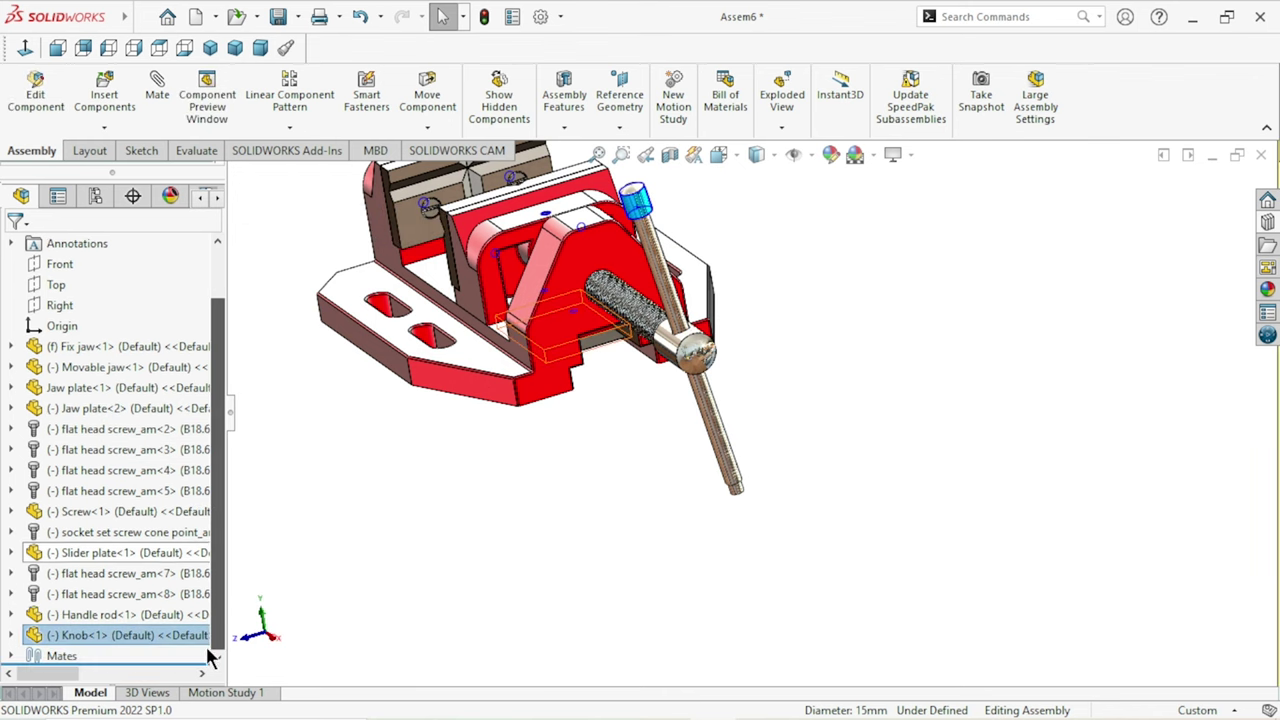
Step: Start Copy with Mates on Knob<1> and advance to the new mate references
{"action": "right_click", "coordinate": [143, 630]}
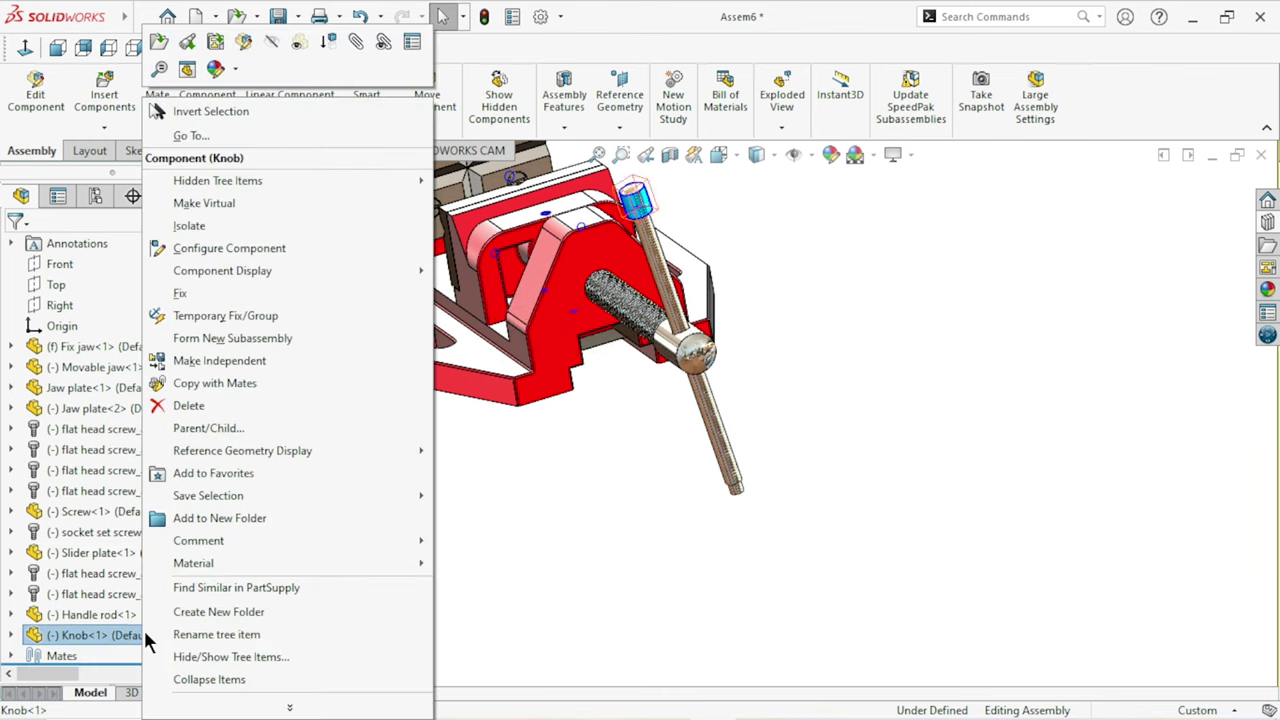
{"action": "left_click", "coordinate": [226, 382]}
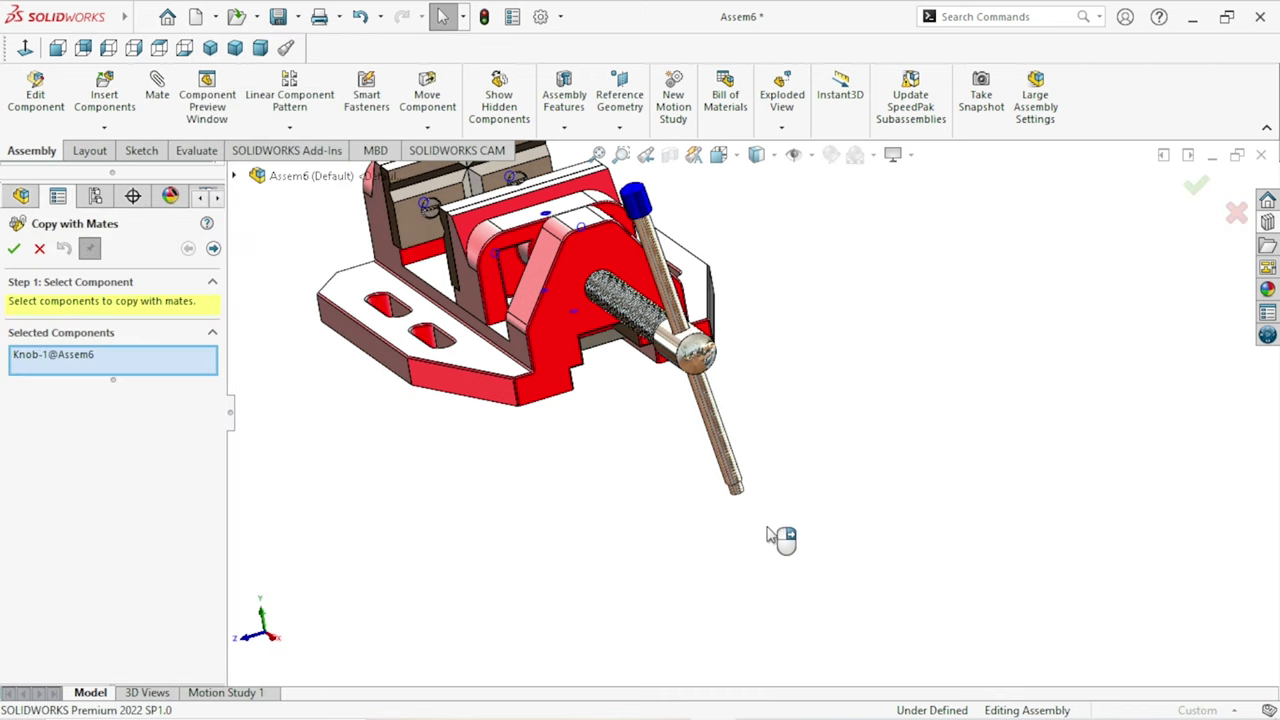
{"action": "scroll", "coordinate": [766, 534], "scroll_direction": "down", "scroll_amount": 2}
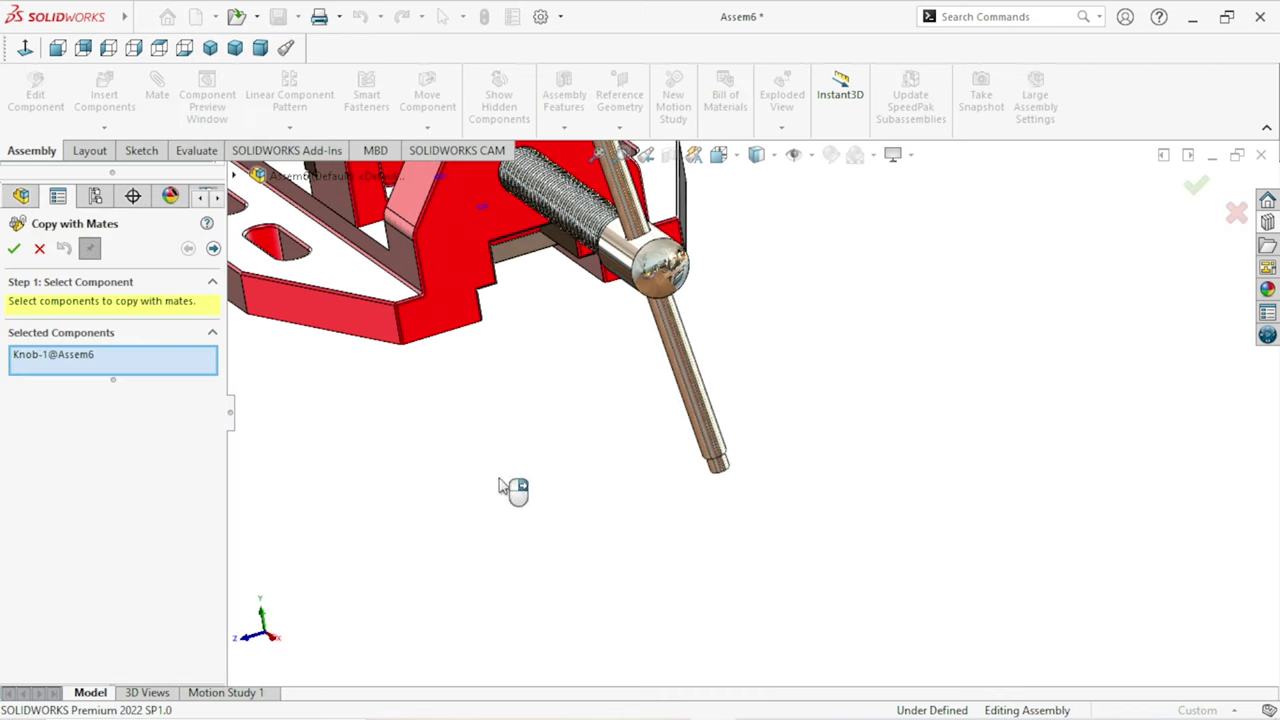
{"action": "left_click", "coordinate": [213, 249]}
{"action": "scroll", "coordinate": [758, 496], "scroll_direction": "down", "scroll_amount": 3}
{"action": "scroll", "coordinate": [730, 468], "scroll_direction": "down", "scroll_amount": 2}
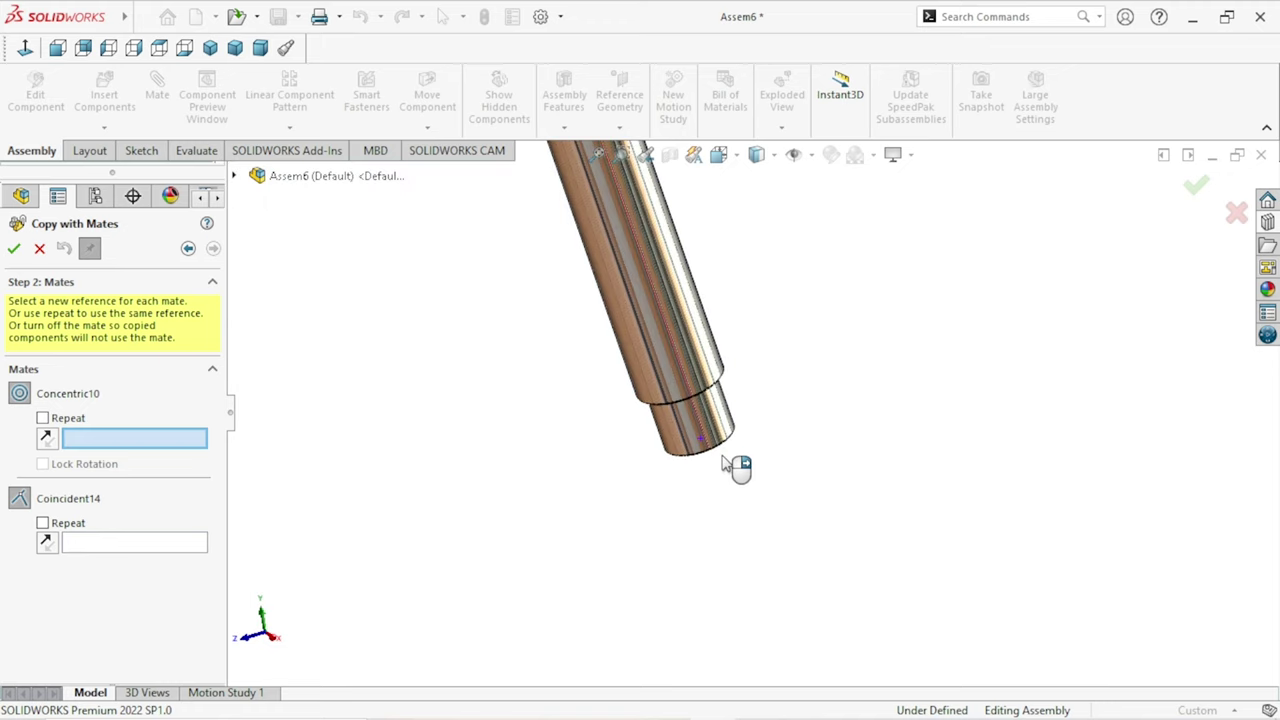
Step: Pick the handle rod's cylindrical face as the copy's concentric reference
{"action": "left_click", "coordinate": [719, 428]}
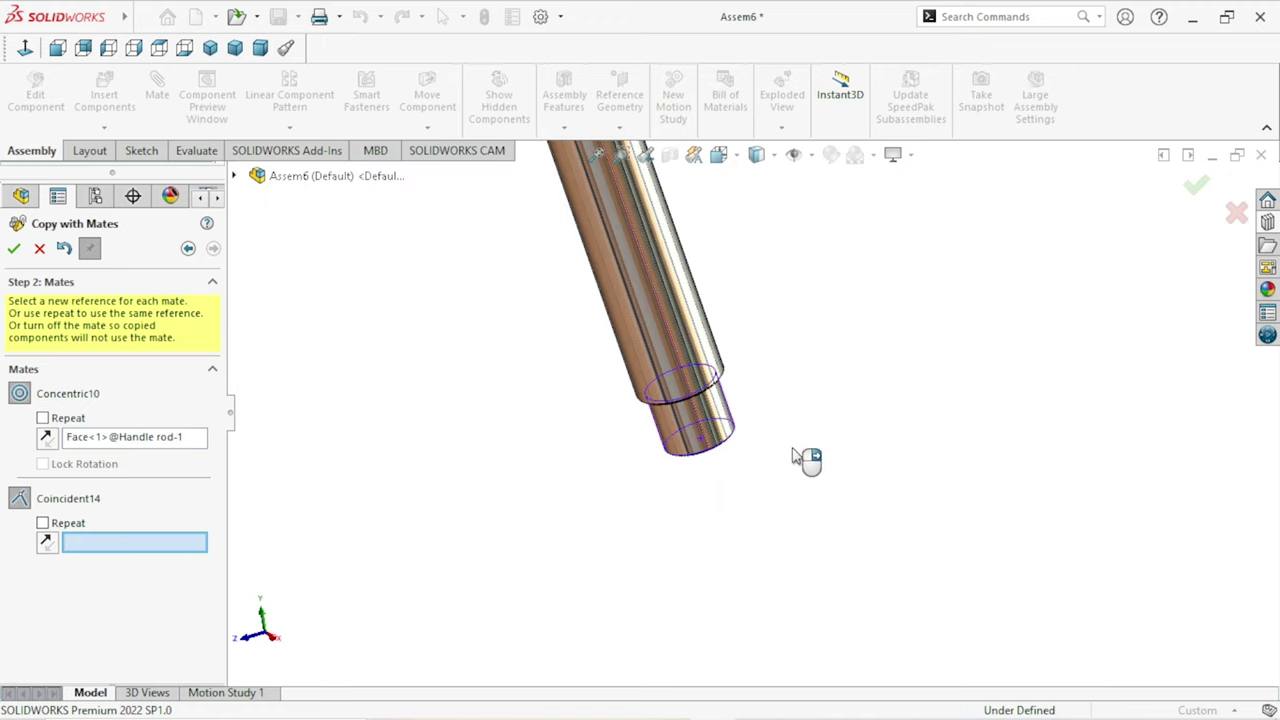
{"action": "mouse_move", "coordinate": [808, 449]}
{"action": "middle_mouse_down"}
{"action": "mouse_move", "coordinate": [822, 446]}
{"action": "mouse_move", "coordinate": [634, 409]}
{"action": "mouse_move", "coordinate": [620, 390]}
{"action": "mouse_move", "coordinate": [726, 391]}
{"action": "mouse_move", "coordinate": [683, 371]}
{"action": "mouse_move", "coordinate": [711, 314]}
{"action": "mouse_move", "coordinate": [534, 374]}
{"action": "middle_mouse_up"}
{"action": "scroll", "coordinate": [534, 374], "scroll_direction": "up", "scroll_amount": 3}
{"action": "scroll", "coordinate": [534, 374], "scroll_direction": "down", "scroll_amount": 1}
{"action": "scroll", "coordinate": [651, 403], "scroll_direction": "down", "scroll_amount": 3}
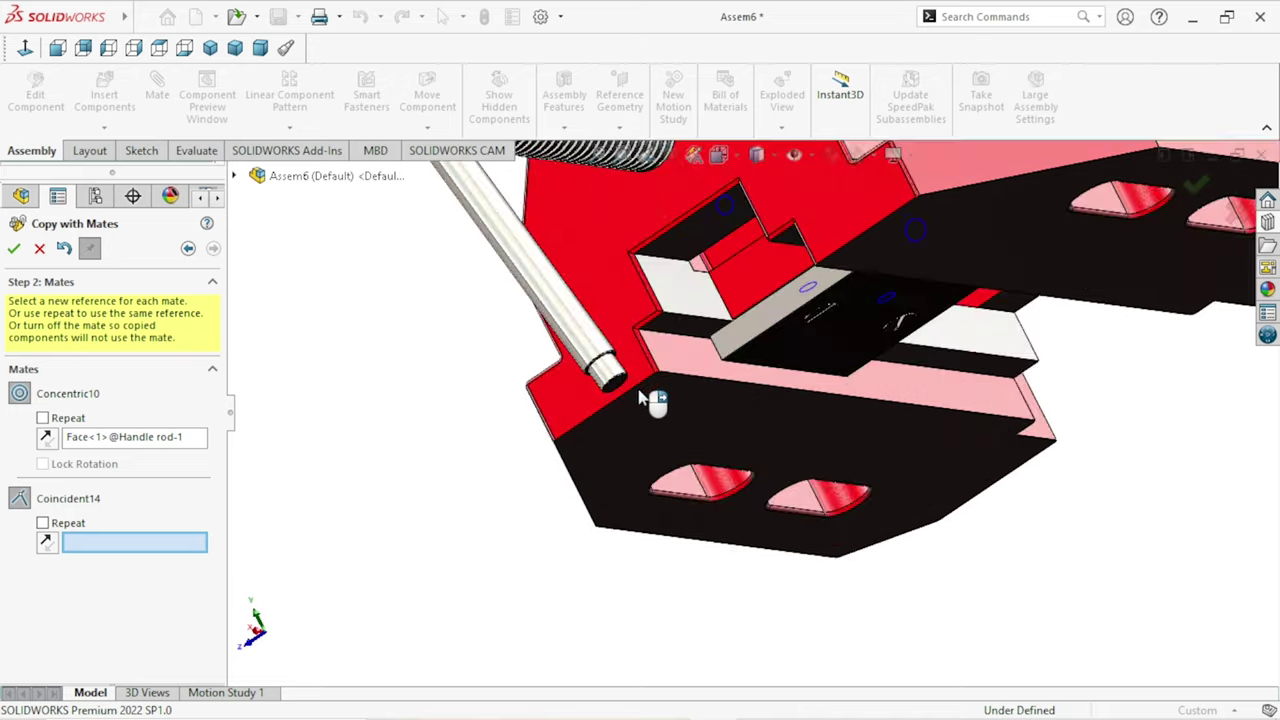
{"action": "scroll", "coordinate": [640, 340], "scroll_direction": "down", "scroll_amount": 2}
{"action": "scroll", "coordinate": [630, 360], "scroll_direction": "down", "scroll_amount": 3}
{"action": "scroll", "coordinate": [640, 386], "scroll_direction": "down", "scroll_amount": 3}
{"action": "scroll", "coordinate": [694, 385], "scroll_direction": "down", "scroll_amount": 3}
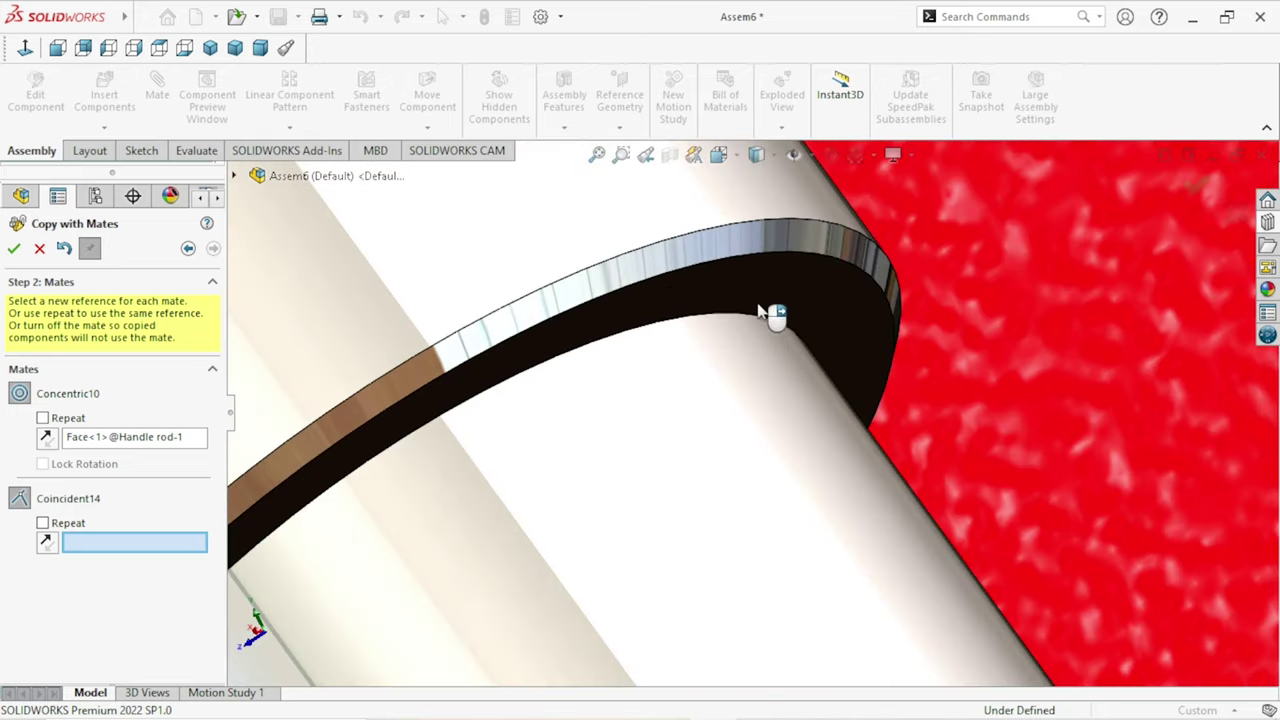
Step: Pick the rod's other end face for the coincident mate and place Knob<2>
{"action": "left_click", "coordinate": [765, 290]}
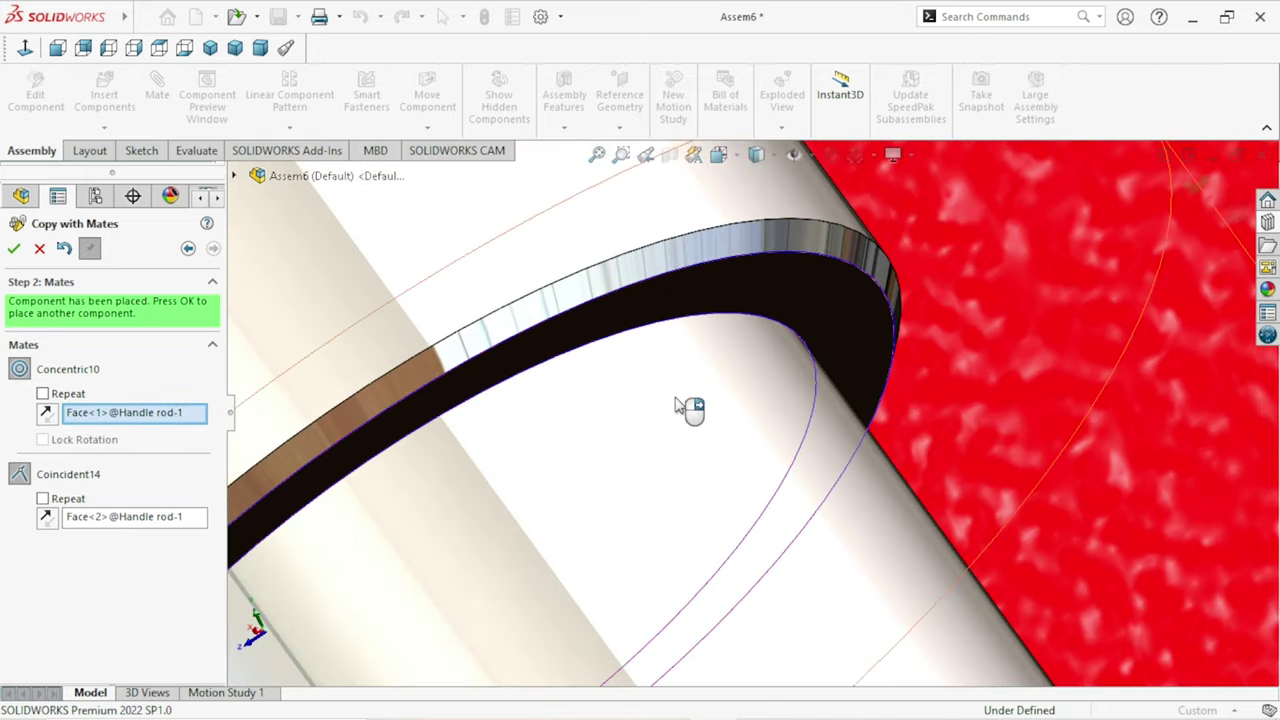
{"action": "scroll", "coordinate": [688, 408], "scroll_direction": "up", "scroll_amount": 3}
{"action": "scroll", "coordinate": [643, 428], "scroll_direction": "up", "scroll_amount": 3}
{"action": "scroll", "coordinate": [646, 434], "scroll_direction": "up", "scroll_amount": 3}
{"action": "scroll", "coordinate": [632, 436], "scroll_direction": "up", "scroll_amount": 2}
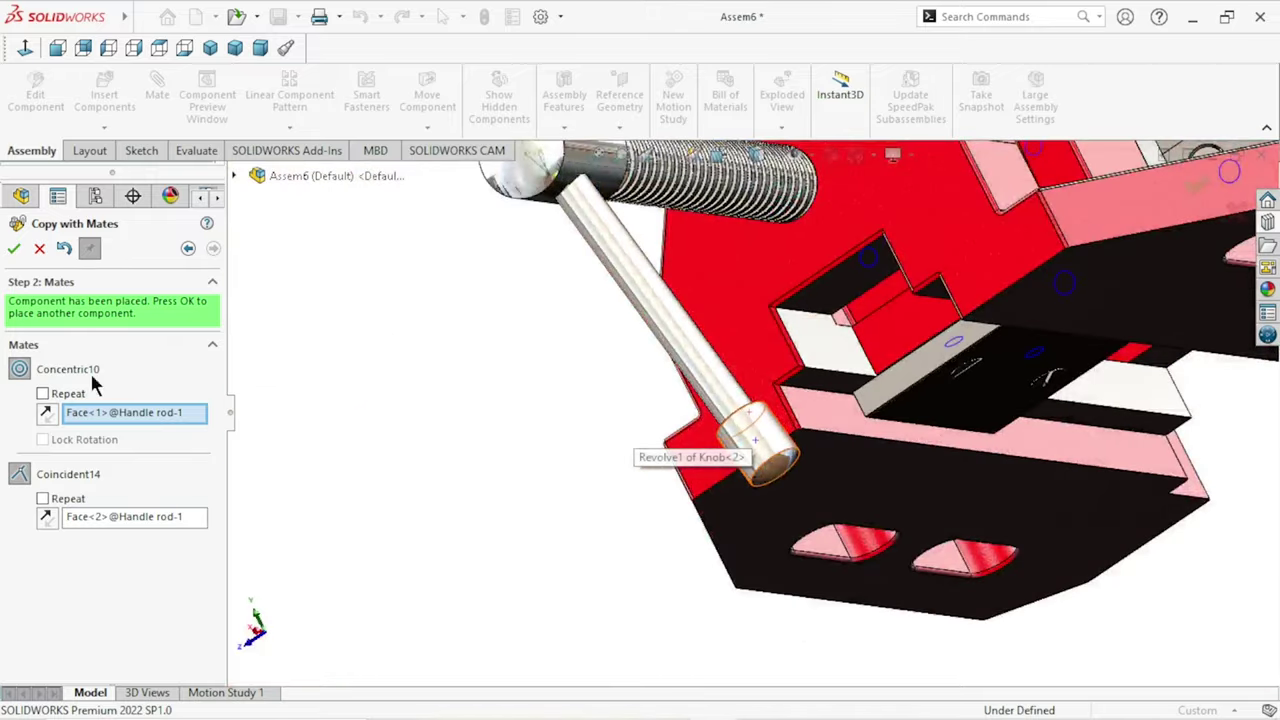
{"action": "left_click", "coordinate": [13, 250]}
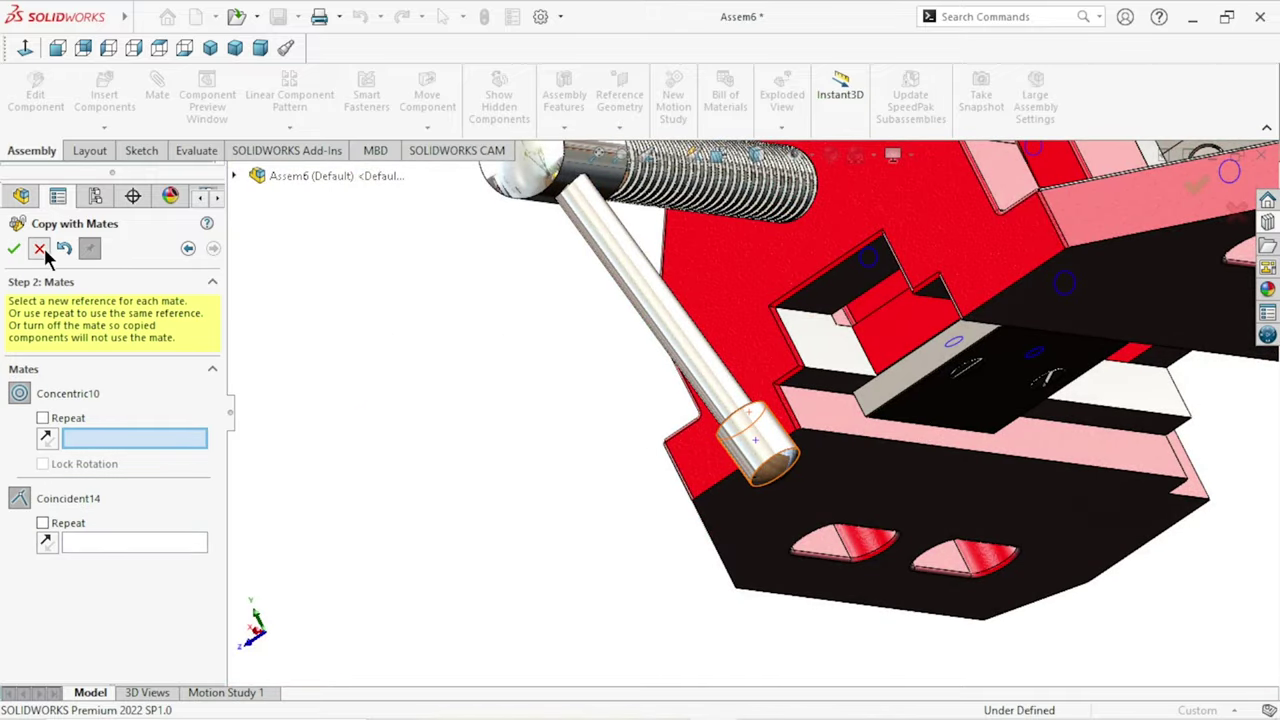
{"action": "key", "text": "Escape"}
{"action": "key", "text": "f"}
{"action": "mouse_move", "coordinate": [637, 463]}
{"action": "middle_mouse_down"}
{"action": "mouse_move", "coordinate": [527, 389]}
{"action": "mouse_move", "coordinate": [780, 455]}
{"action": "middle_mouse_up"}
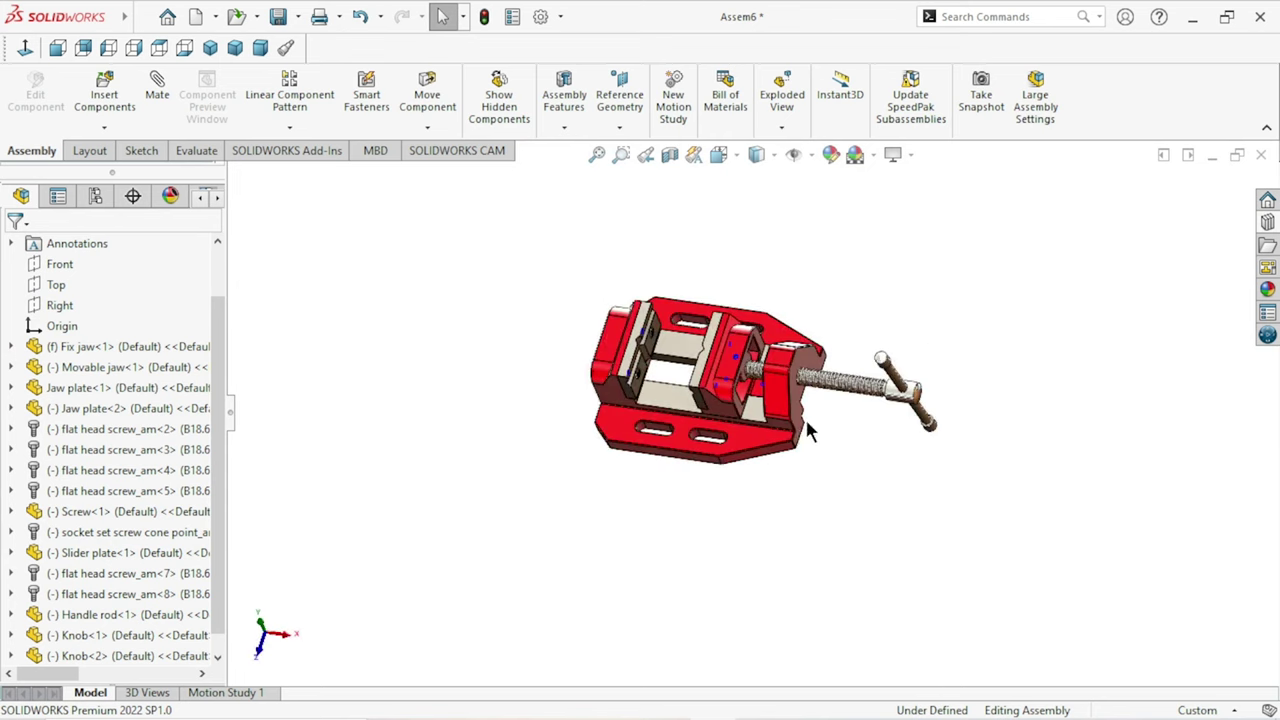
Step: Switch to isometric view and slide the movable jaw farther toward the fixed jaw
{"action": "left_click", "coordinate": [210, 47]}
{"action": "scroll", "coordinate": [760, 437], "scroll_direction": "down", "scroll_amount": 2}
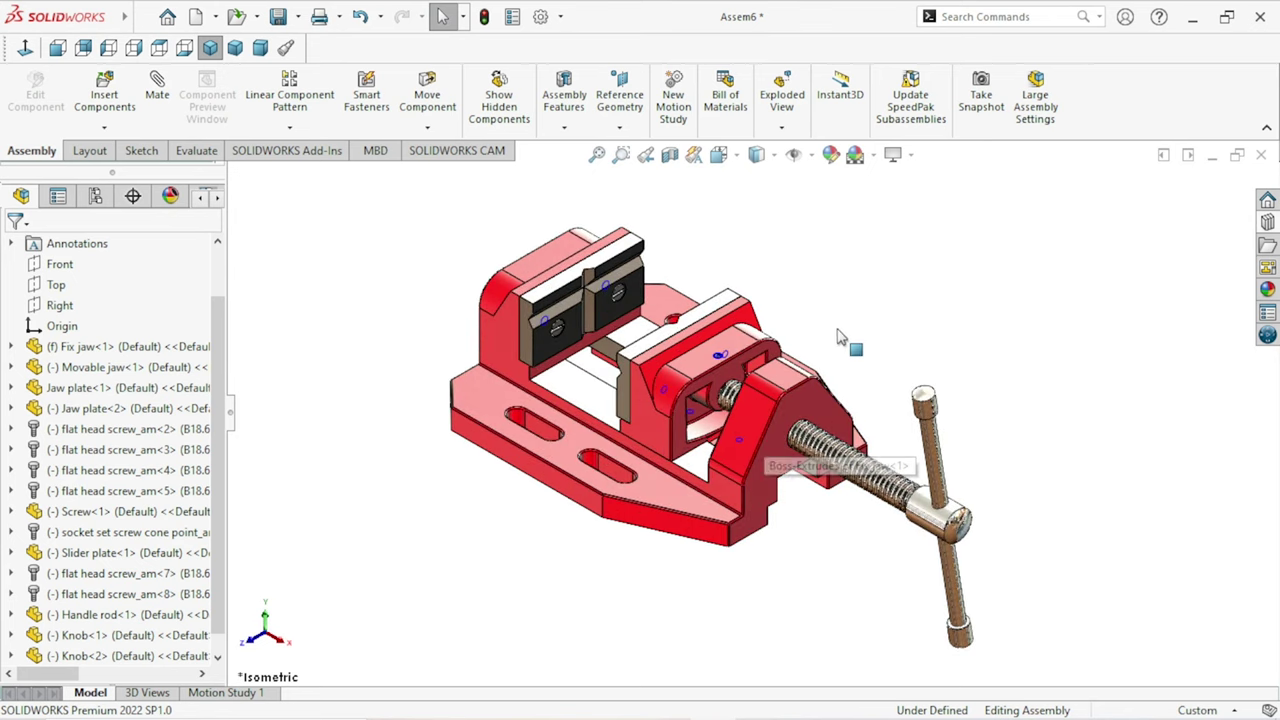
{"action": "mouse_move", "coordinate": [648, 428]}
{"action": "left_mouse_down"}
{"action": "mouse_move", "coordinate": [487, 310]}
{"action": "mouse_move", "coordinate": [590, 372]}
{"action": "mouse_move", "coordinate": [606, 398]}
{"action": "mouse_move", "coordinate": [845, 303]}
{"action": "left_mouse_up"}
{"action": "key", "text": "Escape"}
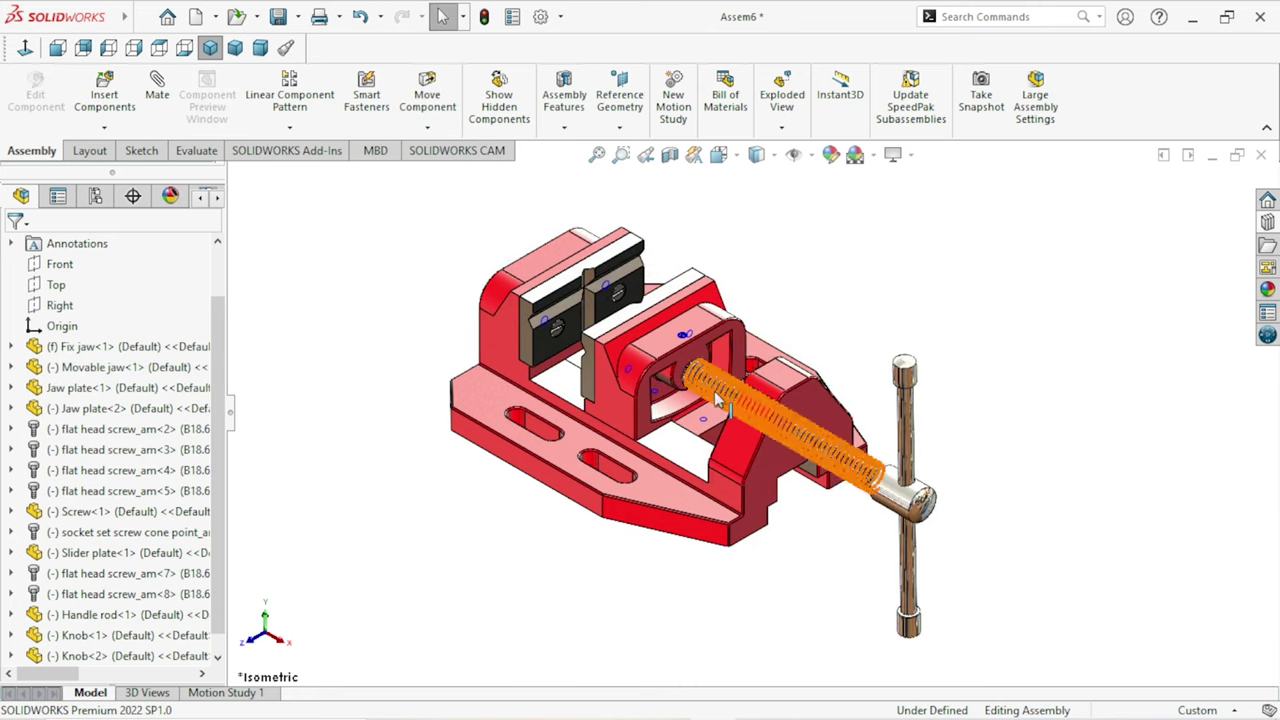
{"action": "scroll", "coordinate": [700, 380], "scroll_direction": "down", "scroll_amount": 3}
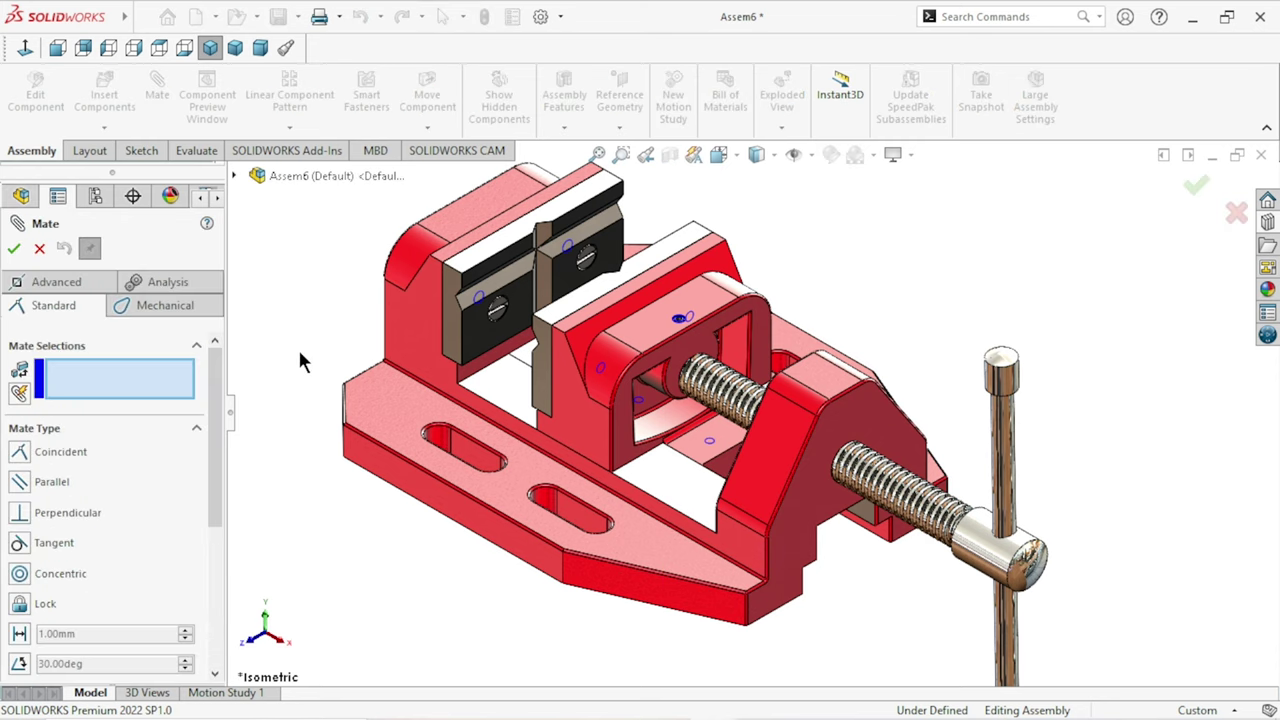
Step: Choose an advanced limit-distance mate with 0 mm distance and a 105 mm maximum
{"action": "left_click", "coordinate": [82, 283]}
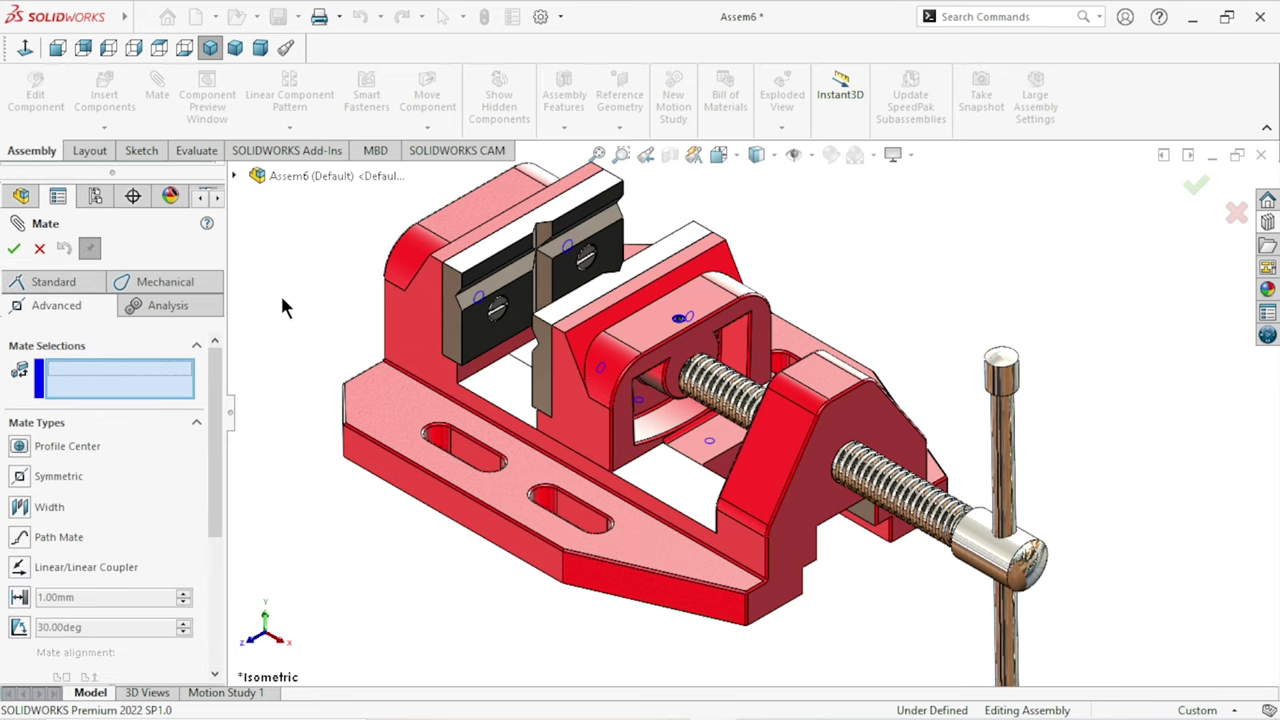
{"action": "left_click_drag", "start_coordinate": [210, 447], "coordinate": [212, 510]}
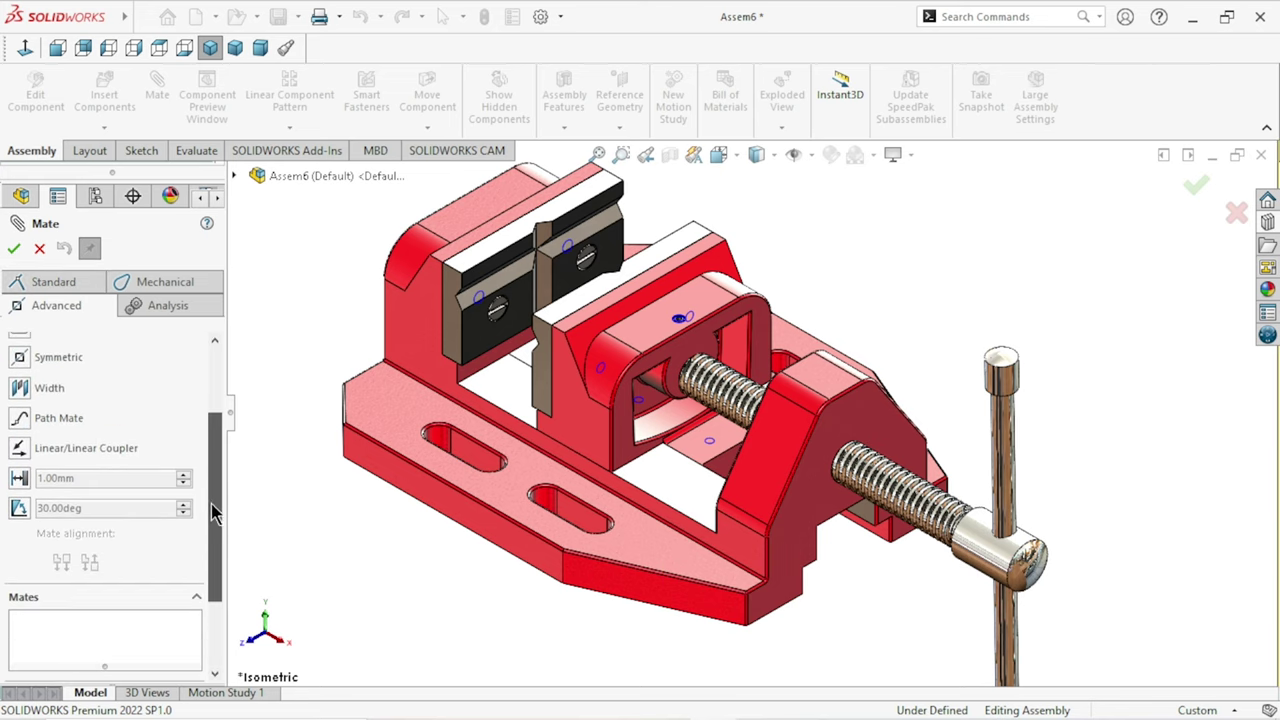
{"action": "left_click", "coordinate": [18, 480]}
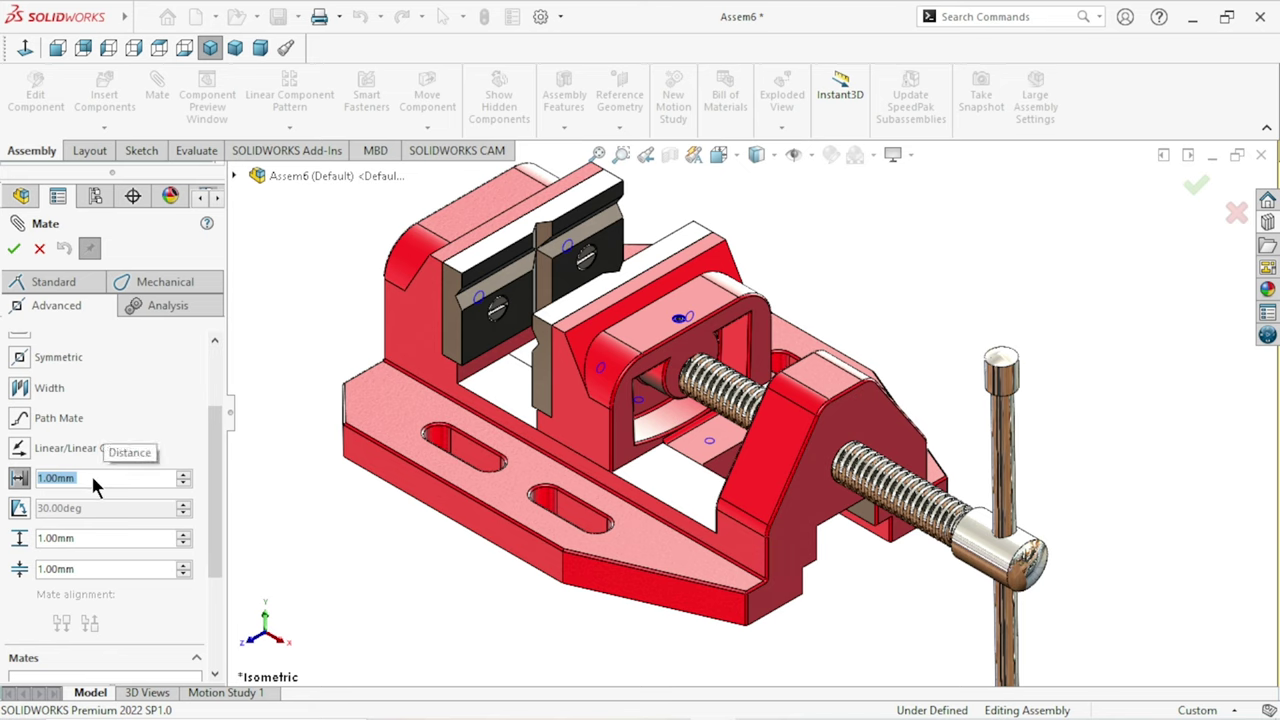
{"action": "type", "text": "0"}
{"action": "key", "text": "Return"}
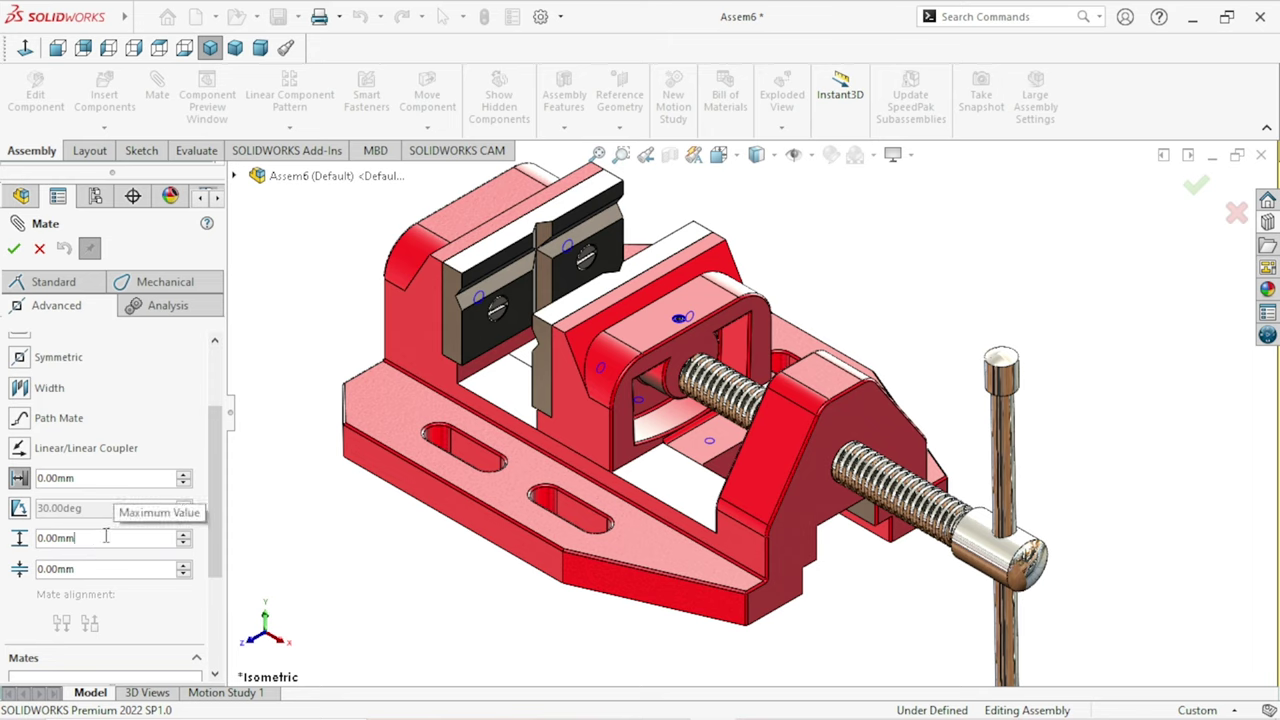
{"action": "type", "text": "10"}
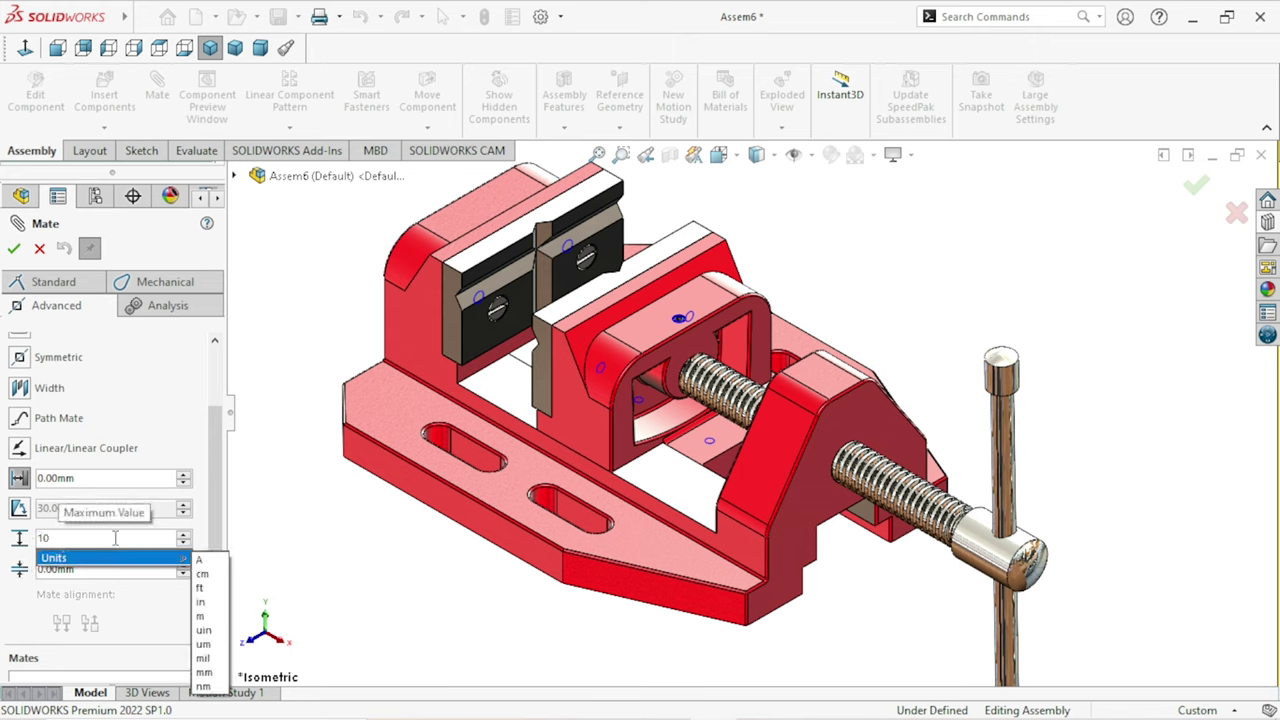
{"action": "type", "text": "5"}
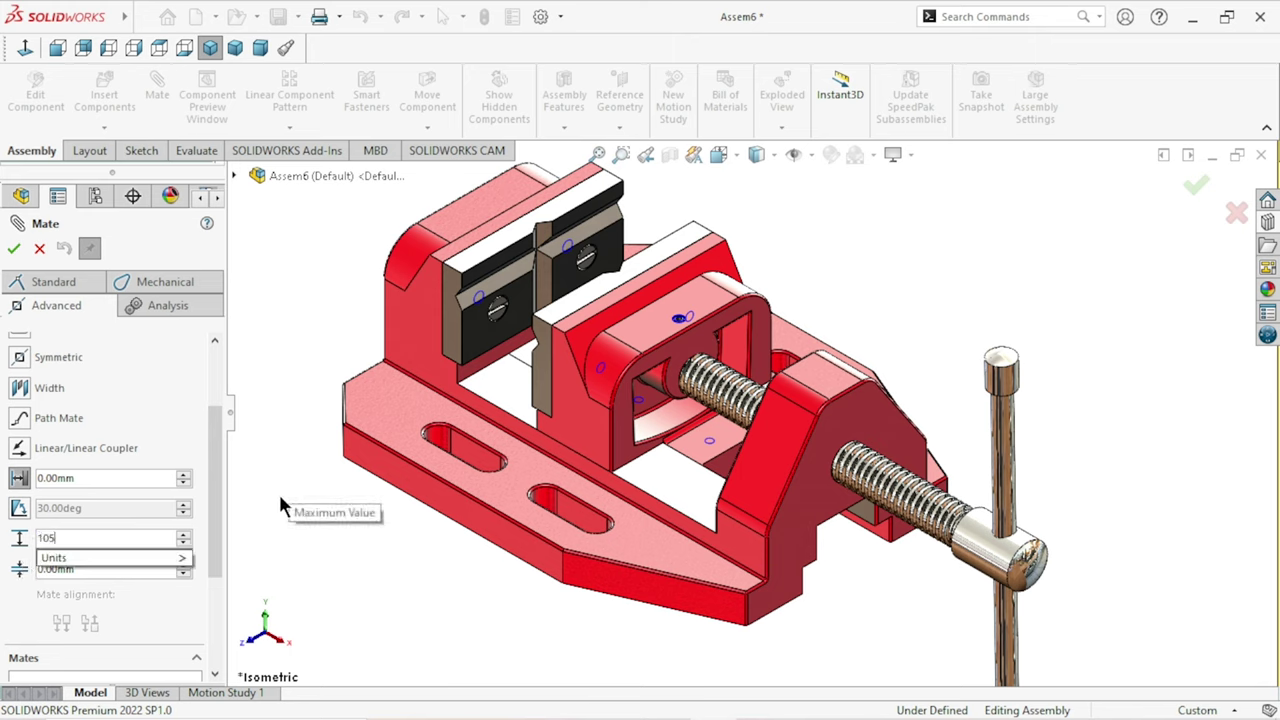
{"action": "key", "text": "Return"}
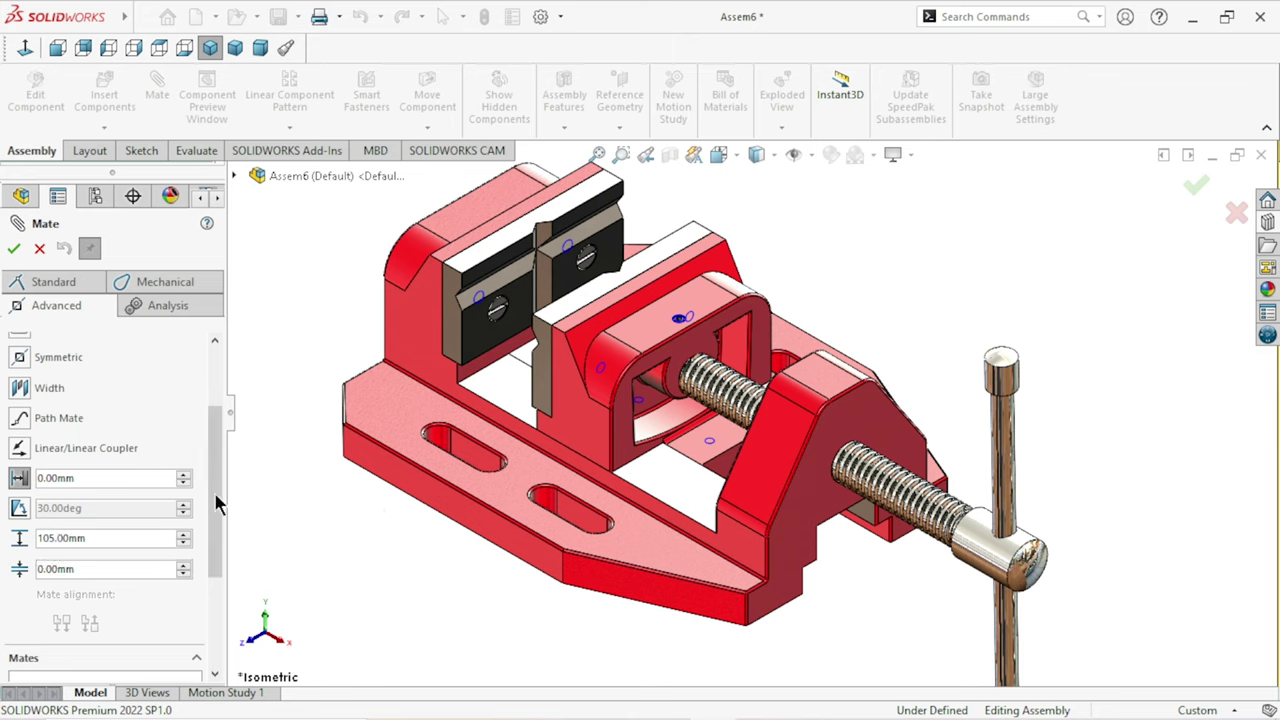
{"action": "left_click", "coordinate": [229, 411]}
{"action": "left_click", "coordinate": [5, 412]}
{"action": "scroll", "coordinate": [214, 427], "scroll_direction": "up", "scroll_amount": 5}
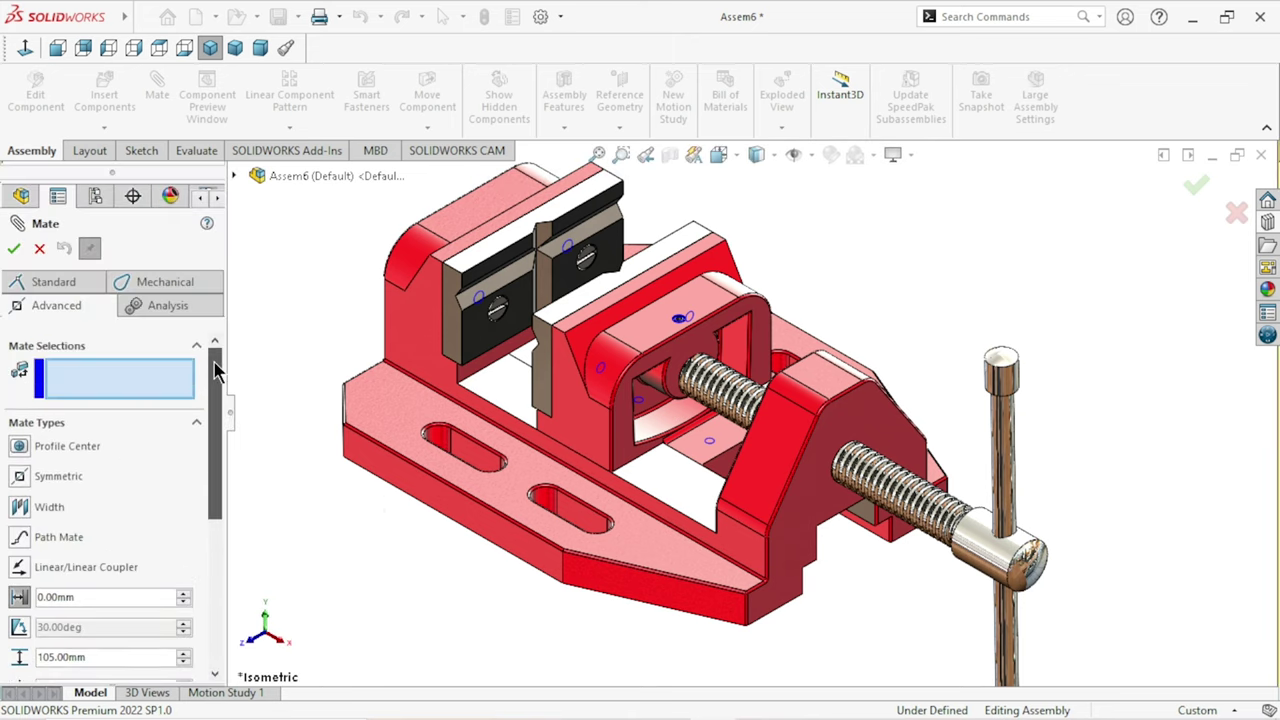
Step: Pick both jaw plate faces and accept the 0–105 mm limit distance mate
{"action": "left_click", "coordinate": [473, 321]}
{"action": "key", "text": "f"}
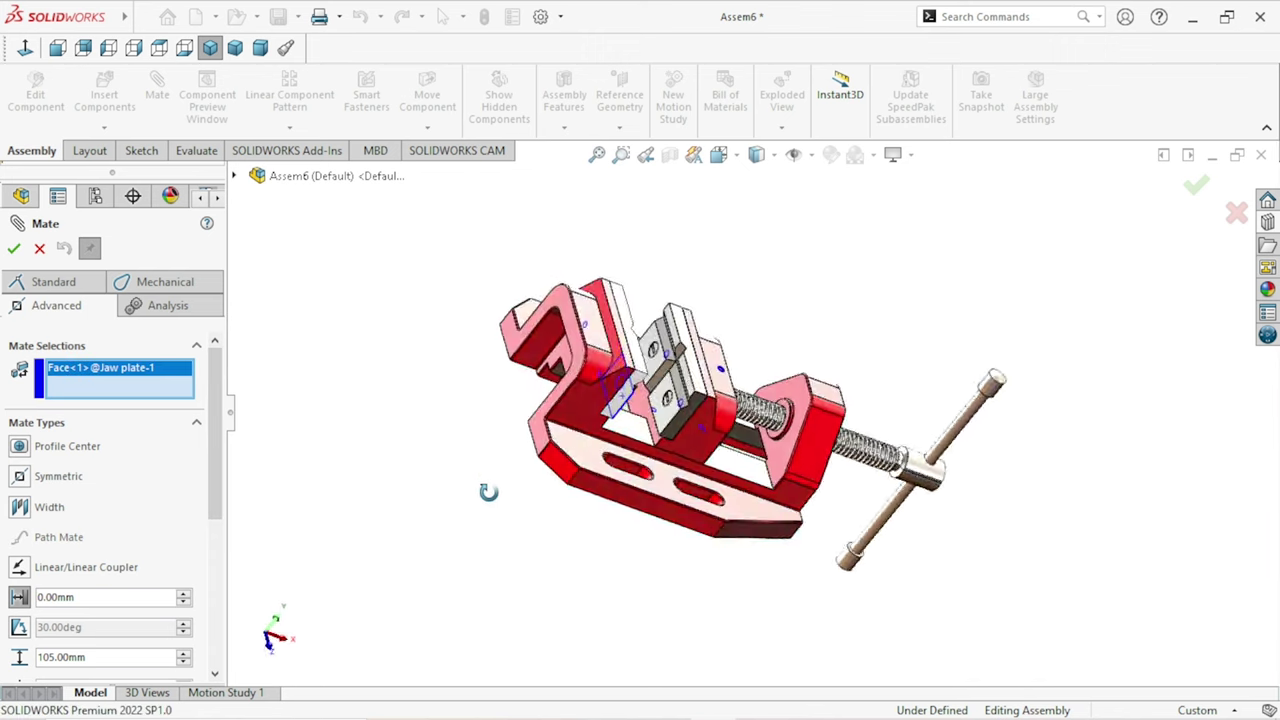
{"action": "middle_click_drag", "start_coordinate": [398, 432], "coordinate": [640, 470]}
{"action": "scroll", "coordinate": [670, 472], "scroll_direction": "down", "scroll_amount": 3}
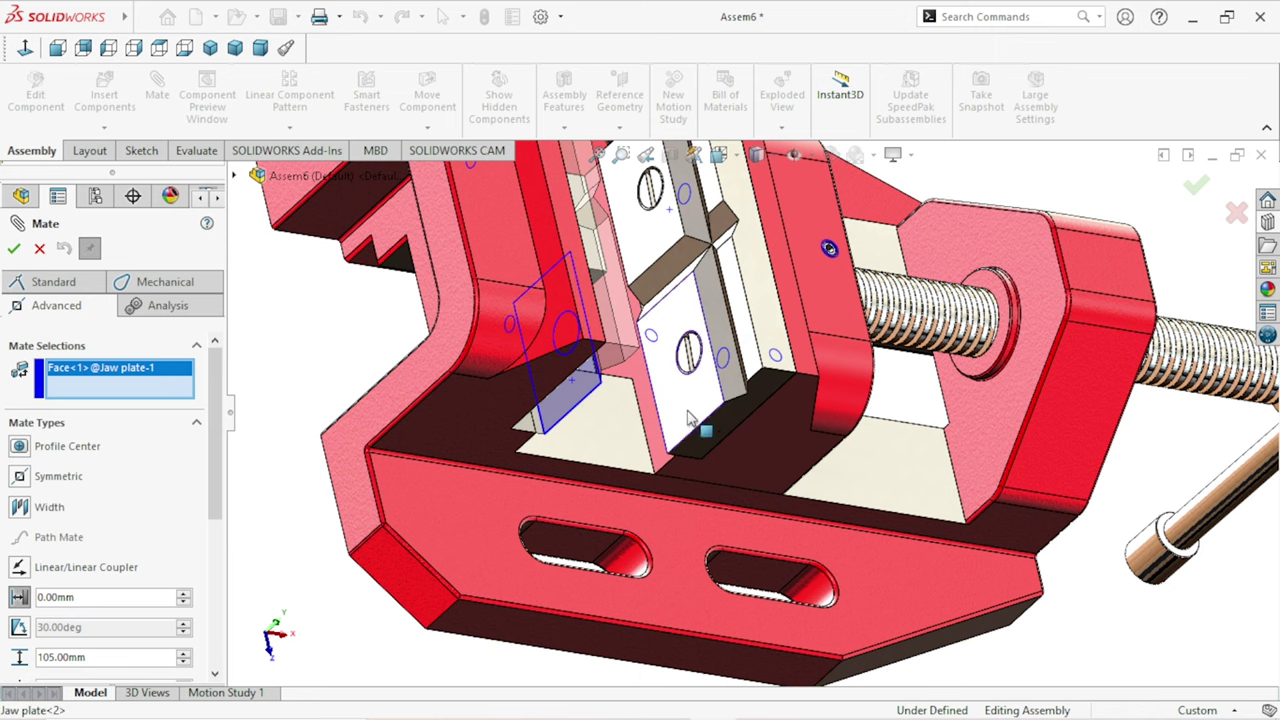
{"action": "left_click", "coordinate": [686, 433]}
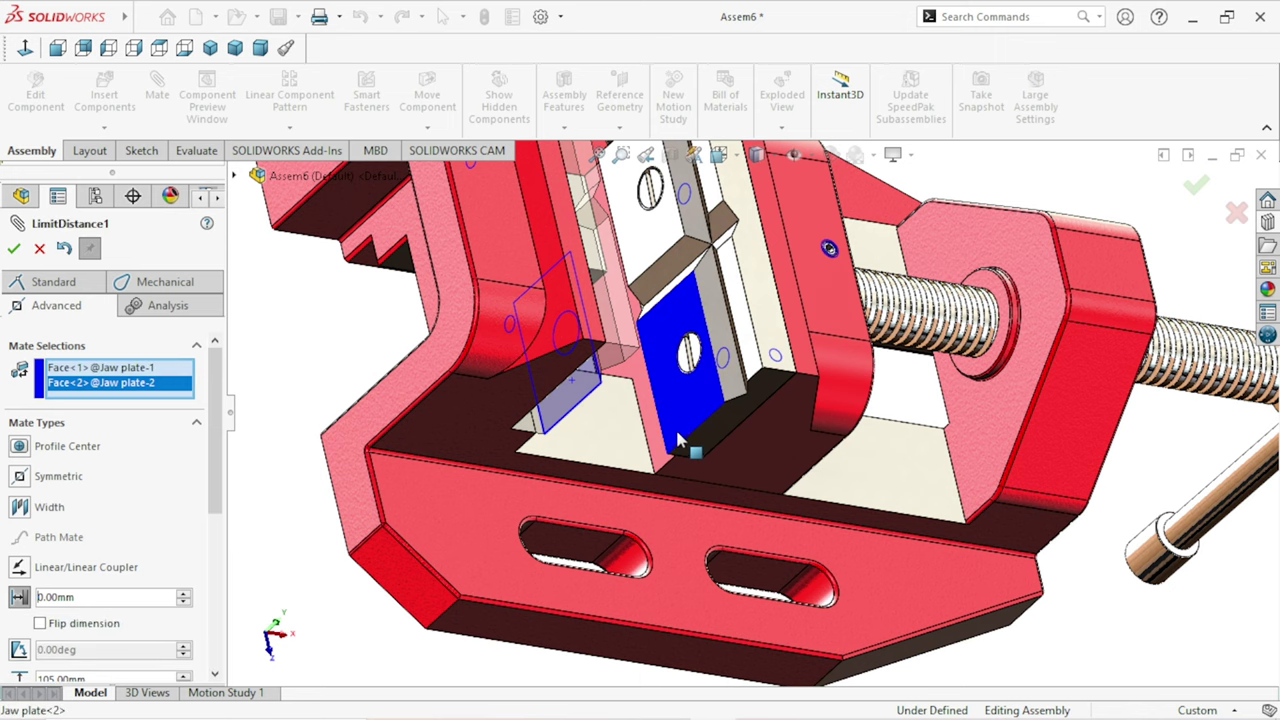
{"action": "scroll", "coordinate": [678, 440], "scroll_direction": "up", "scroll_amount": 5}
{"action": "scroll", "coordinate": [755, 462], "scroll_direction": "up", "scroll_amount": 3}
{"action": "mouse_move", "coordinate": [755, 462]}
{"action": "middle_mouse_down"}
{"action": "mouse_move", "coordinate": [666, 277]}
{"action": "mouse_move", "coordinate": [650, 270]}
{"action": "middle_mouse_up"}
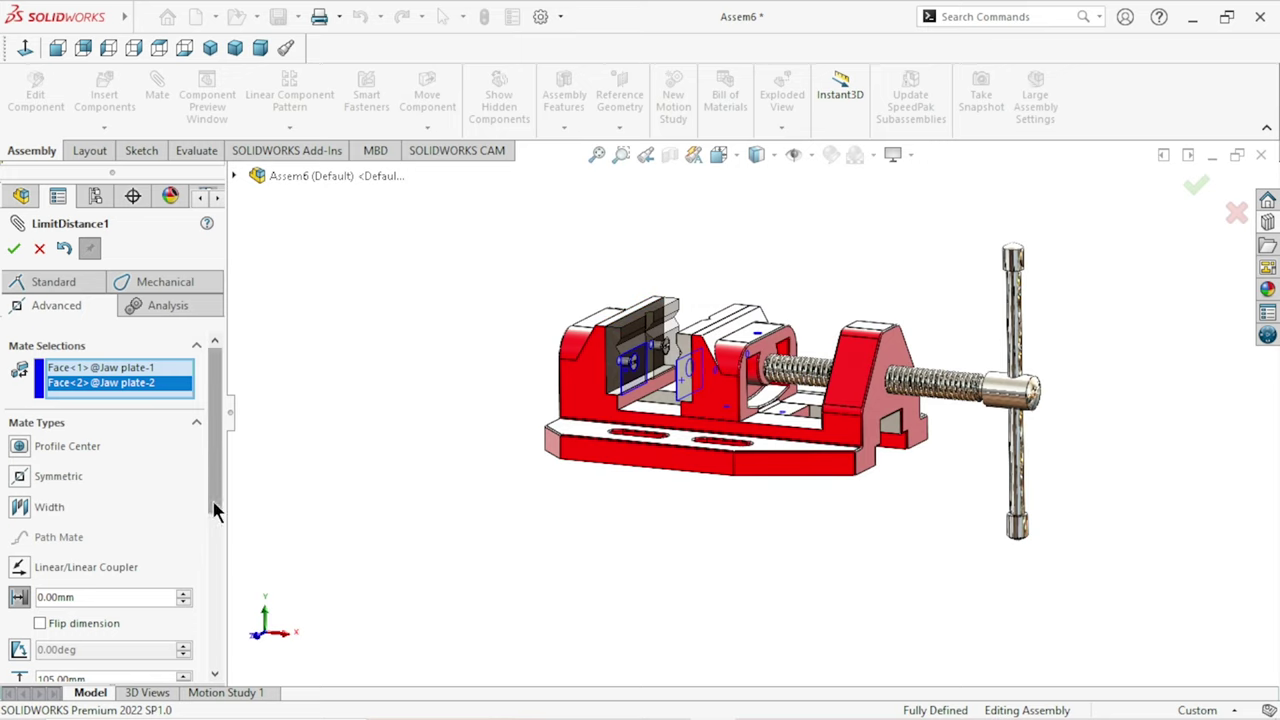
{"action": "scroll", "coordinate": [214, 490], "scroll_direction": "down", "scroll_amount": 2}
{"action": "scroll", "coordinate": [210, 500], "scroll_direction": "up", "scroll_amount": 1}
{"action": "scroll", "coordinate": [214, 486], "scroll_direction": "up", "scroll_amount": 1}
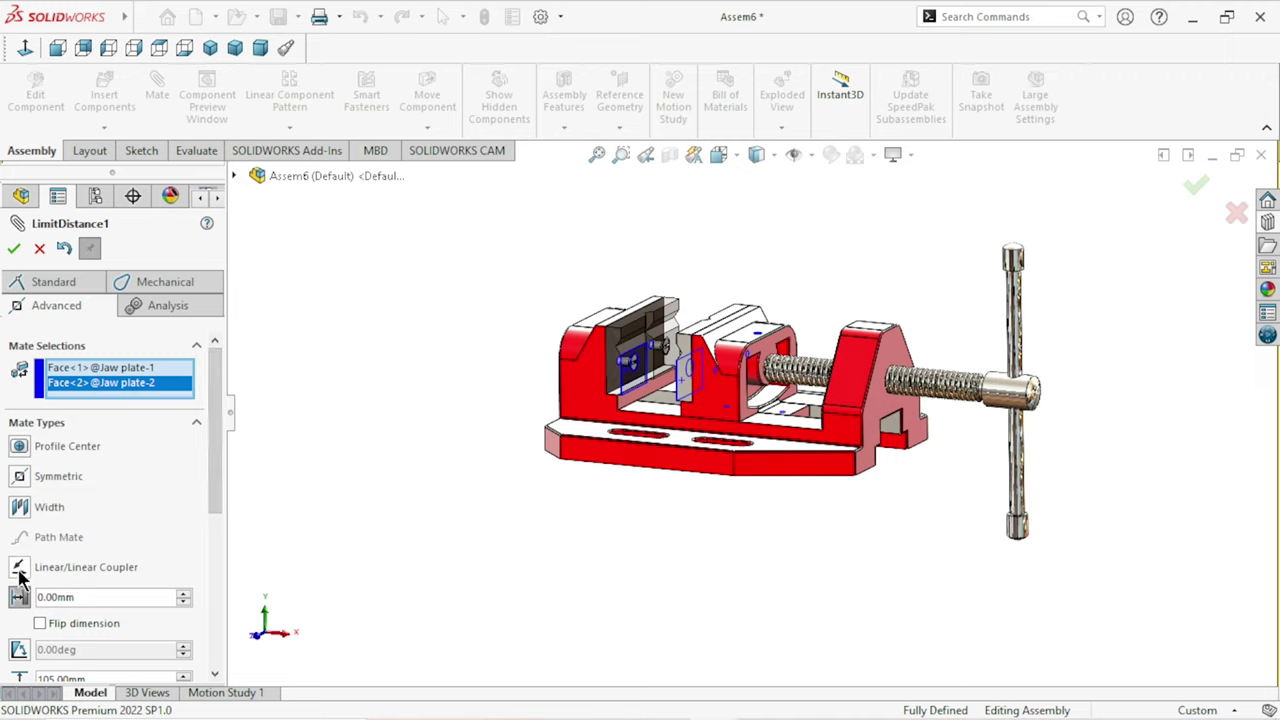
{"action": "left_click", "coordinate": [39, 621]}
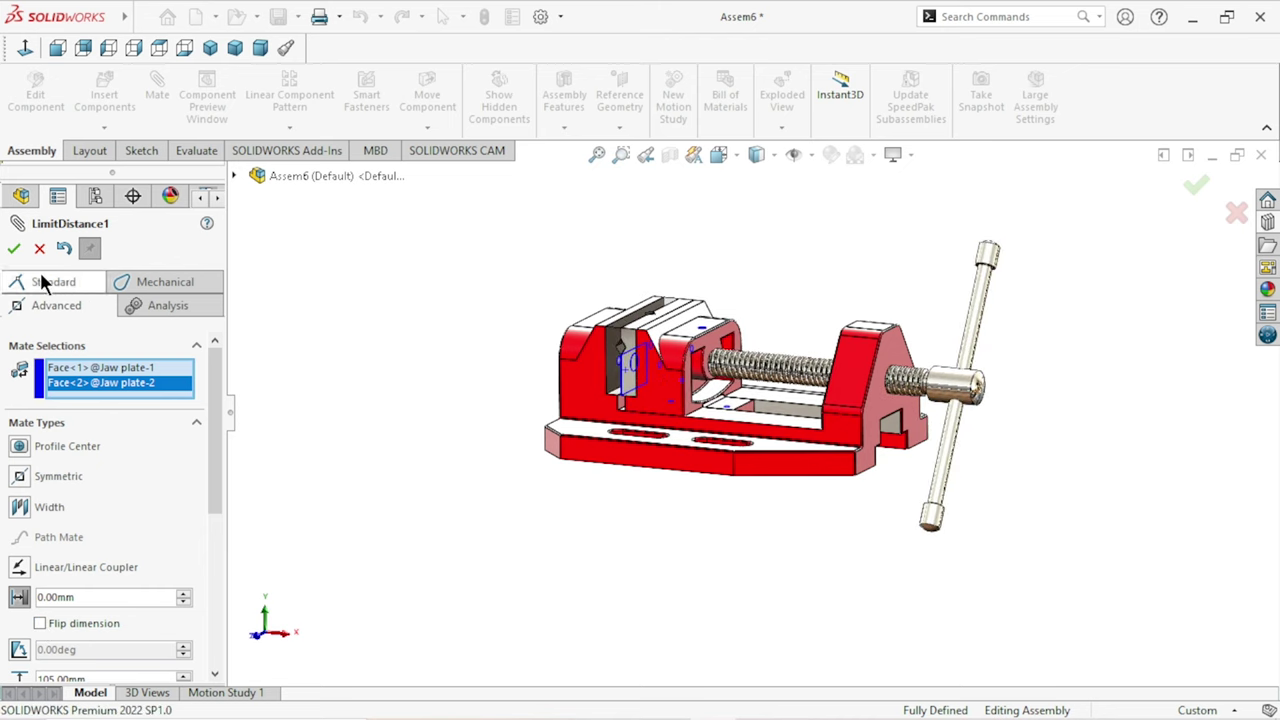
{"action": "key", "text": "Return"}
Step: Close the mate tool, check the jaw faces in isometric view, and clear the selection
{"action": "scroll", "coordinate": [646, 380], "scroll_direction": "down", "scroll_amount": 2}
{"action": "scroll", "coordinate": [646, 380], "scroll_direction": "down", "scroll_amount": 2}
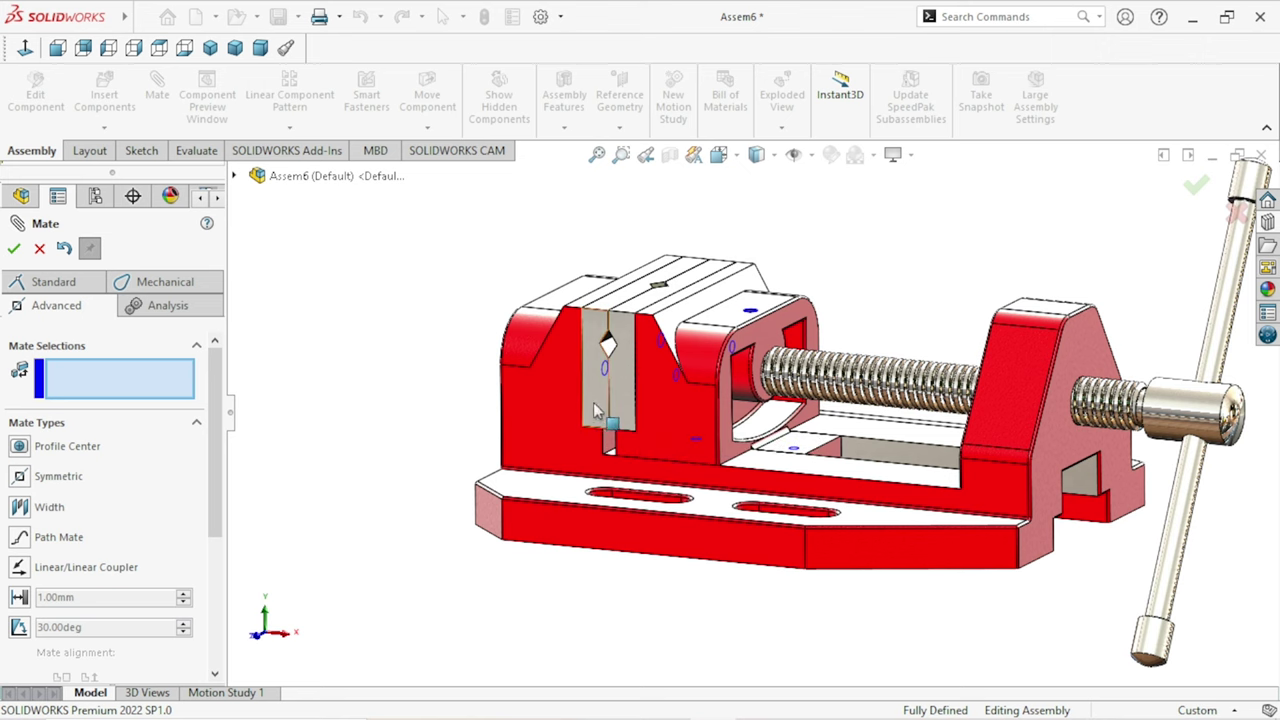
{"action": "mouse_move", "coordinate": [447, 387]}
{"action": "middle_mouse_down"}
{"action": "mouse_move", "coordinate": [487, 362]}
{"action": "mouse_move", "coordinate": [560, 372]}
{"action": "middle_mouse_up"}
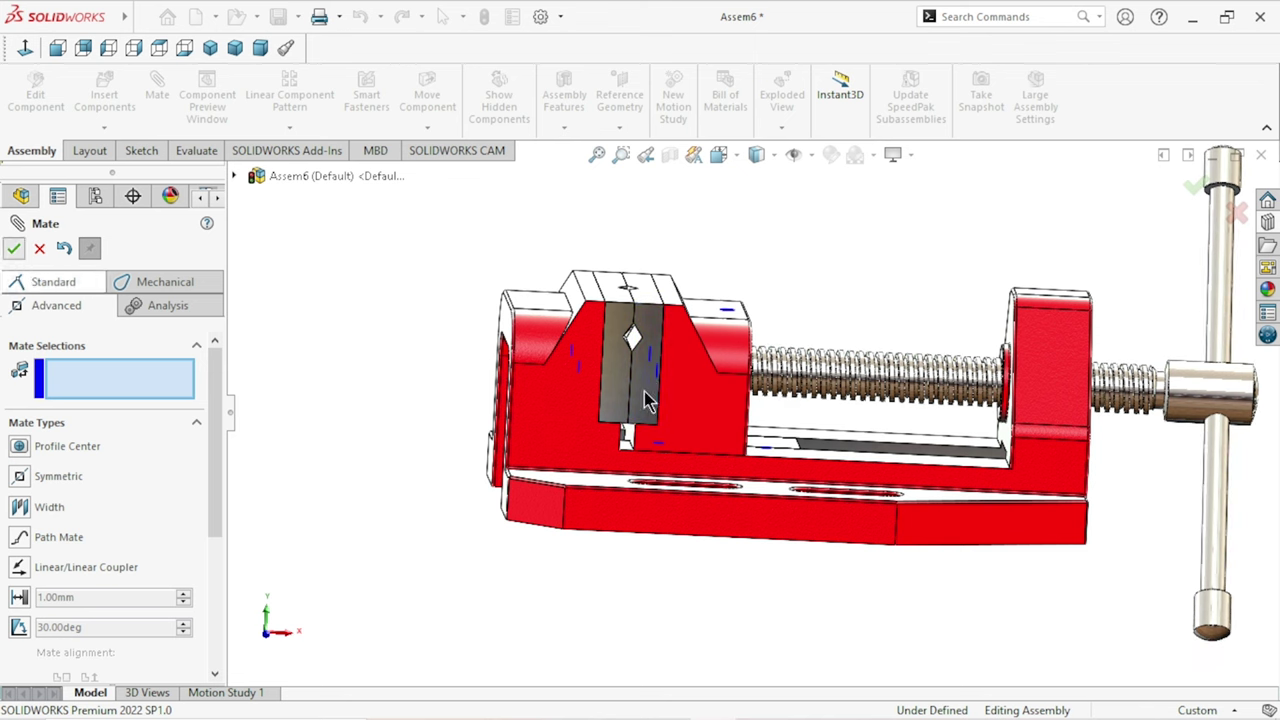
{"action": "key", "text": "Escape"}
{"action": "left_click", "coordinate": [655, 388]}
{"action": "left_click", "coordinate": [715, 418]}
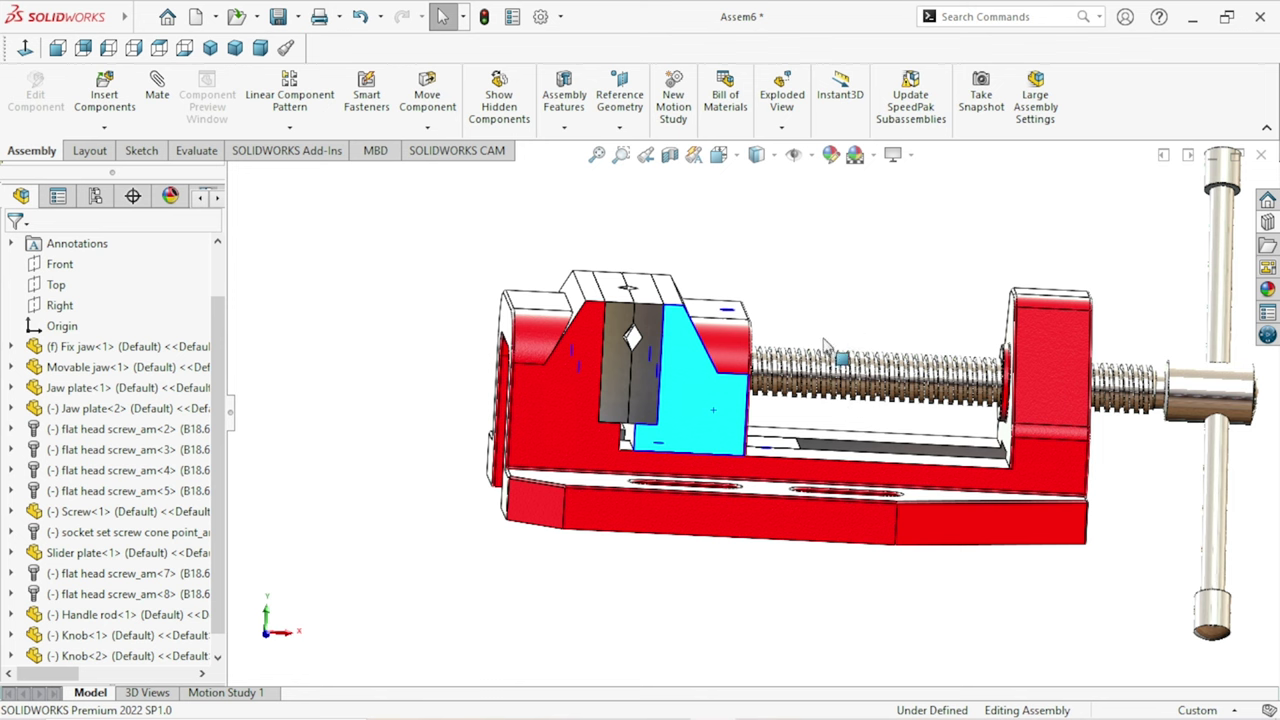
{"action": "key", "text": "ctrl+7"}
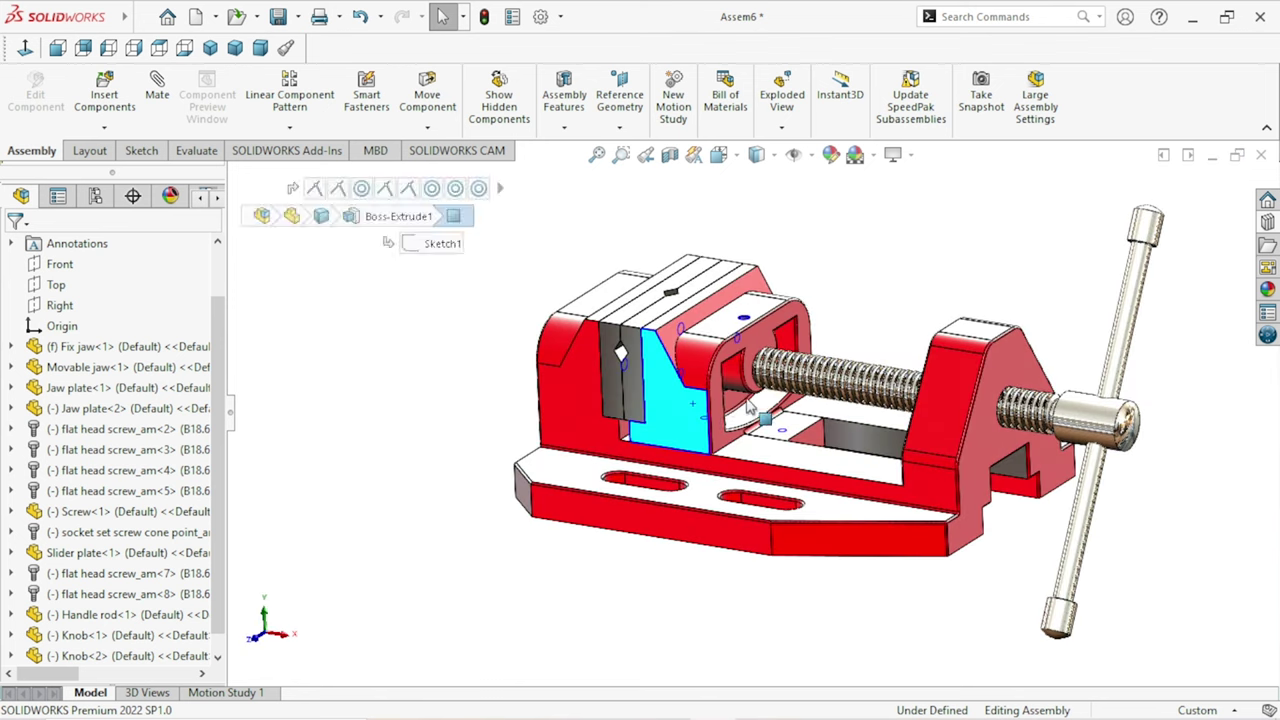
{"action": "left_click", "coordinate": [847, 305]}
{"action": "scroll", "coordinate": [725, 400], "scroll_direction": "down", "scroll_amount": 2}
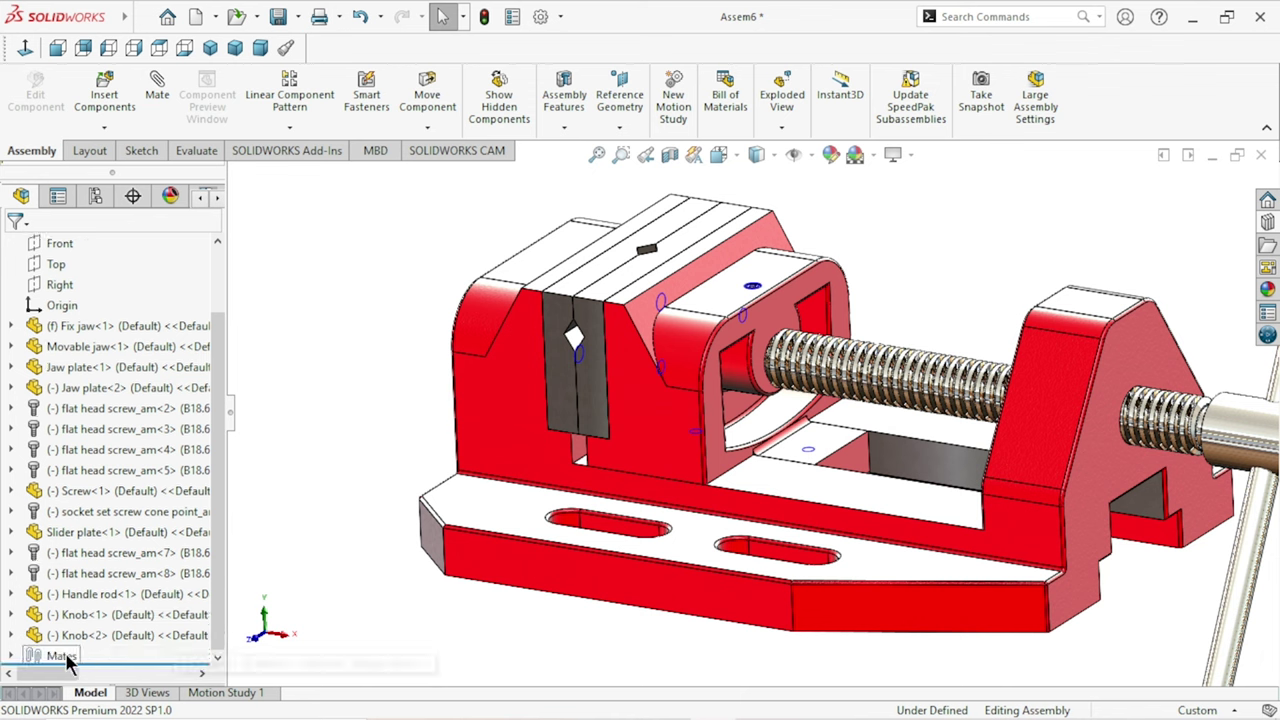
{"action": "scroll", "coordinate": [28, 652], "scroll_direction": "down", "scroll_amount": 7}
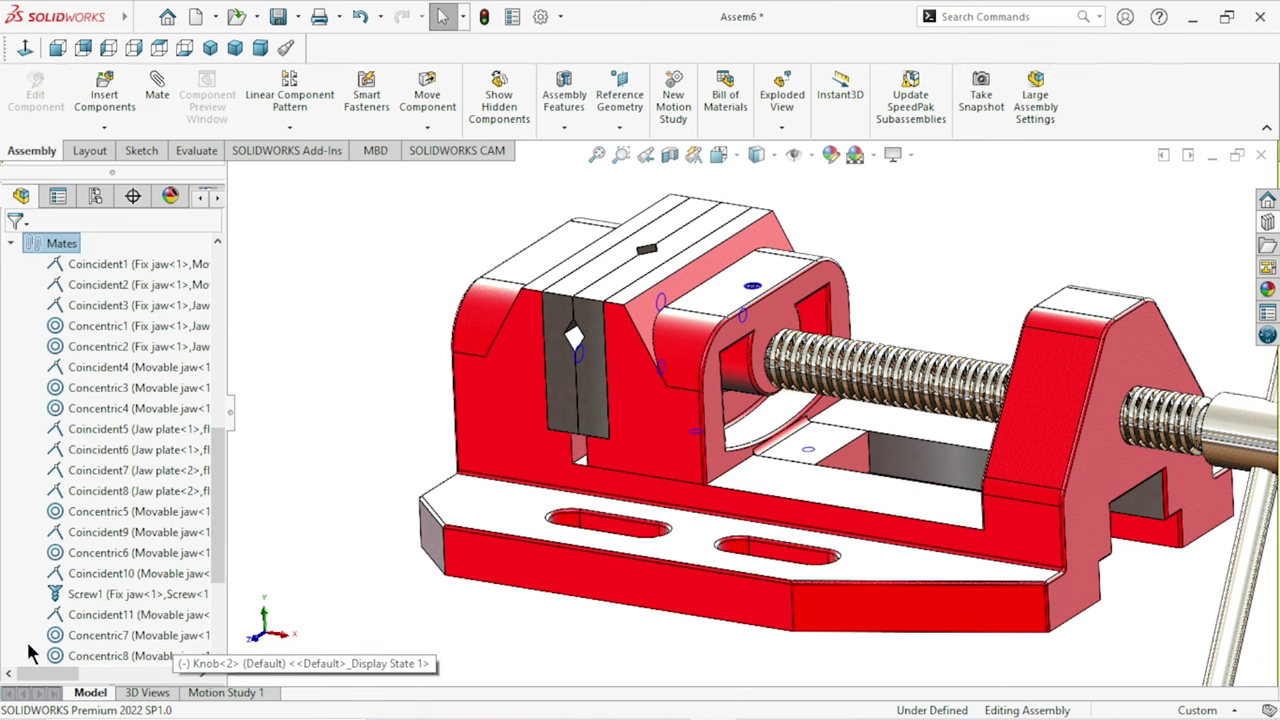
Step: Edit LimitDistance1, flip its dimension direction, and clear its mate face selections
{"action": "left_click", "coordinate": [207, 545]}
{"action": "scroll", "coordinate": [187, 640], "scroll_direction": "down", "scroll_amount": 3}
{"action": "left_click", "coordinate": [120, 656]}
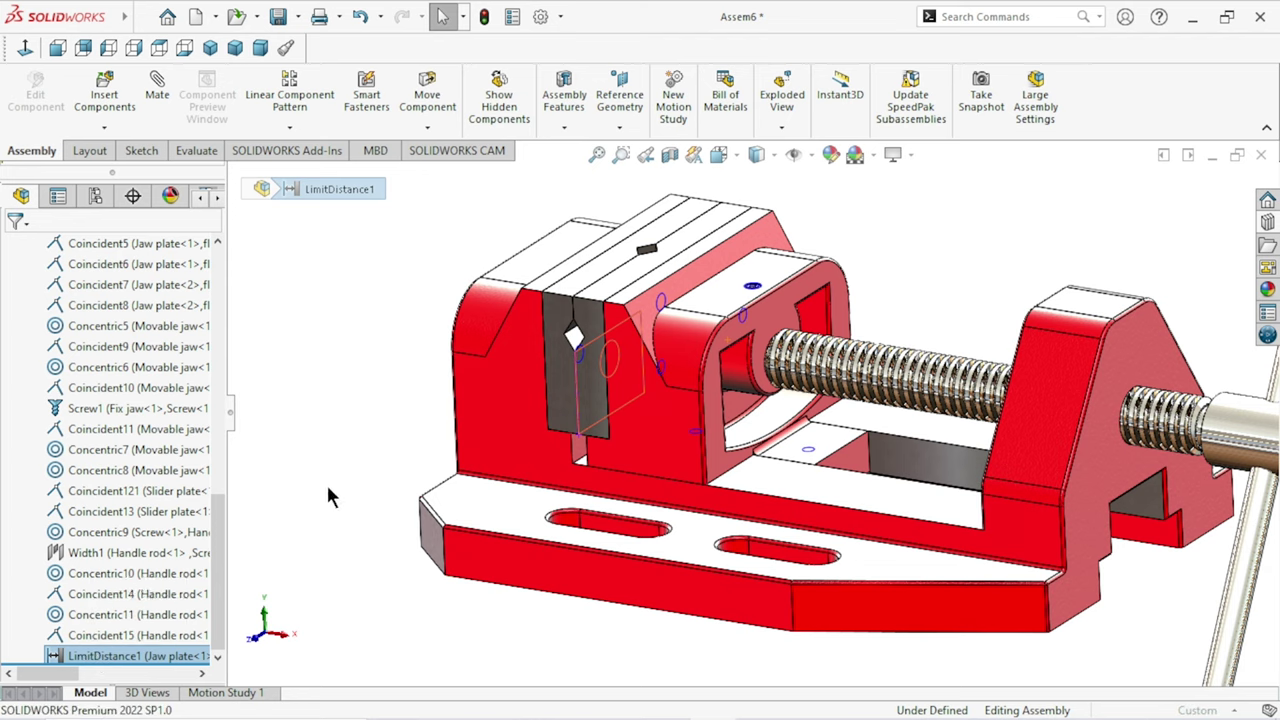
{"action": "left_click_drag", "start_coordinate": [215, 497], "coordinate": [207, 566]}
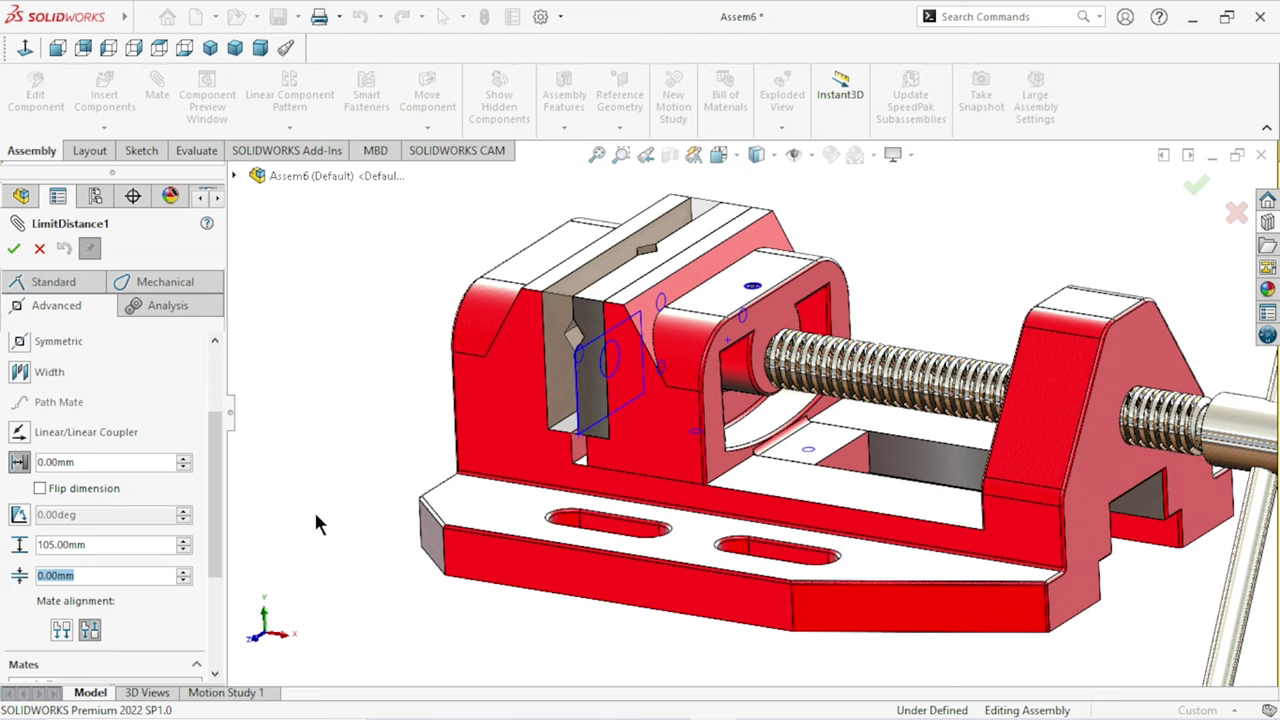
{"action": "left_click", "coordinate": [41, 488]}
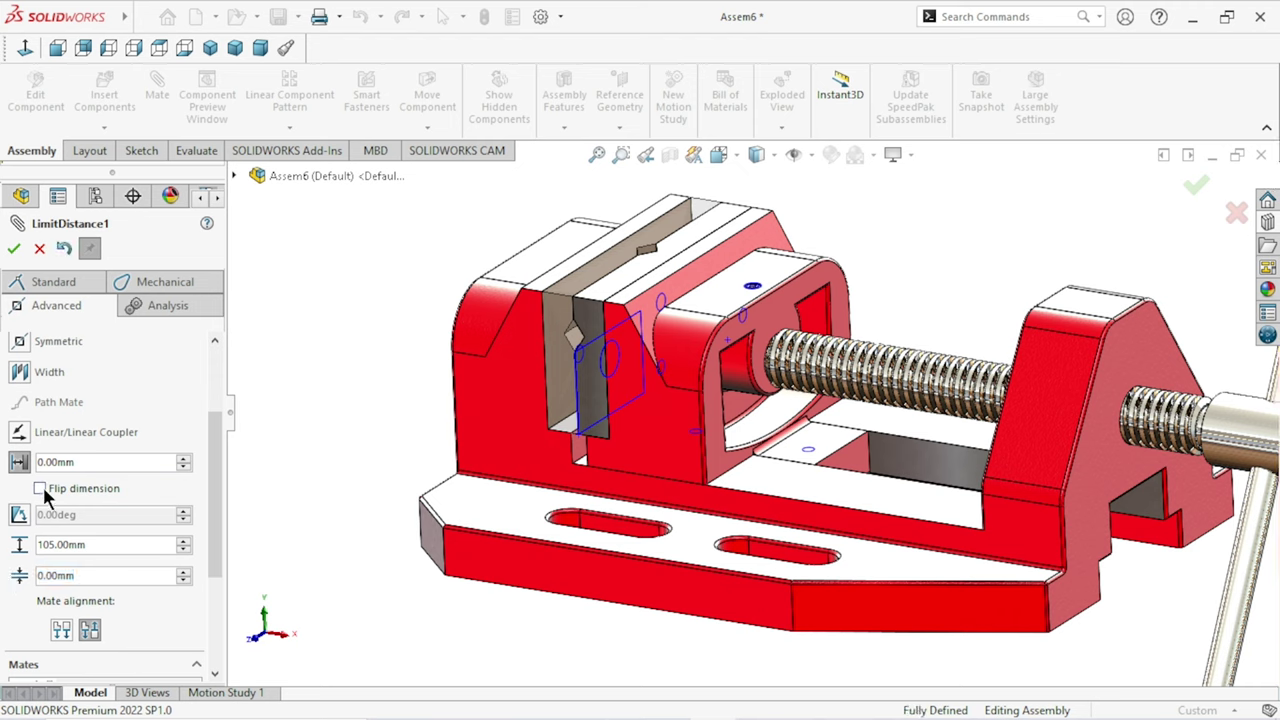
{"action": "left_click", "coordinate": [648, 432]}
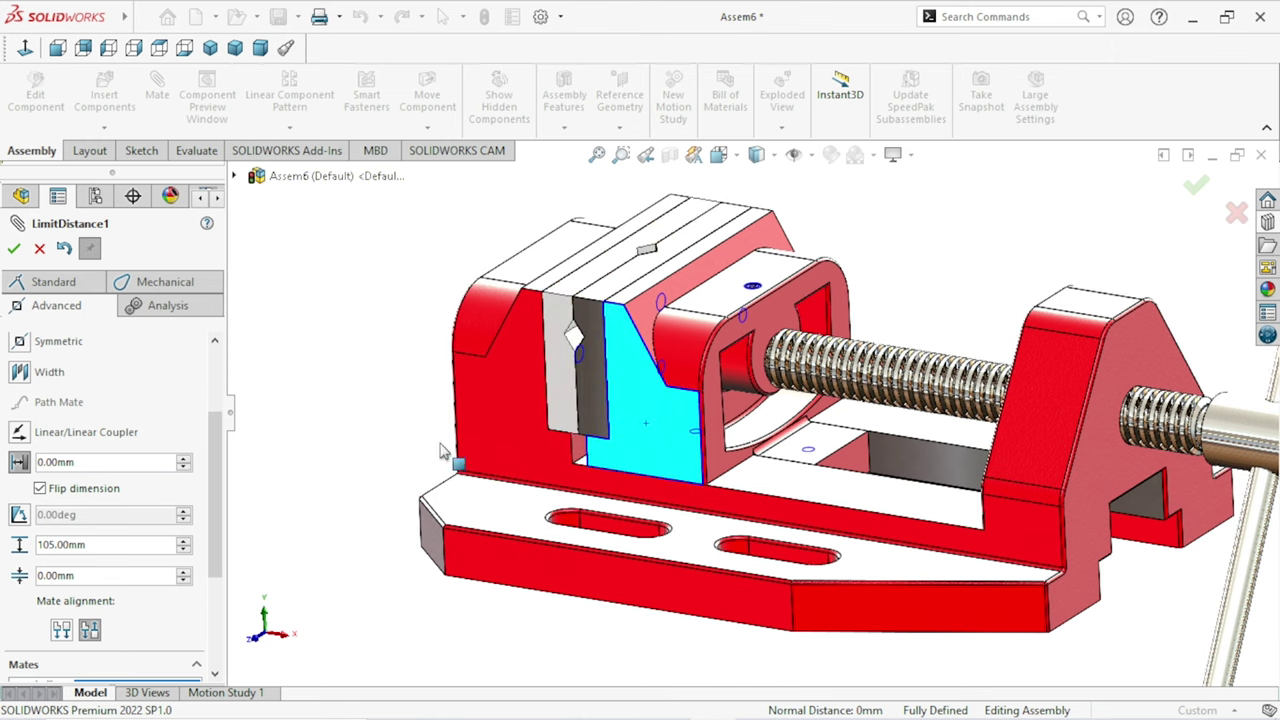
{"action": "left_click_drag", "start_coordinate": [207, 432], "coordinate": [230, 343]}
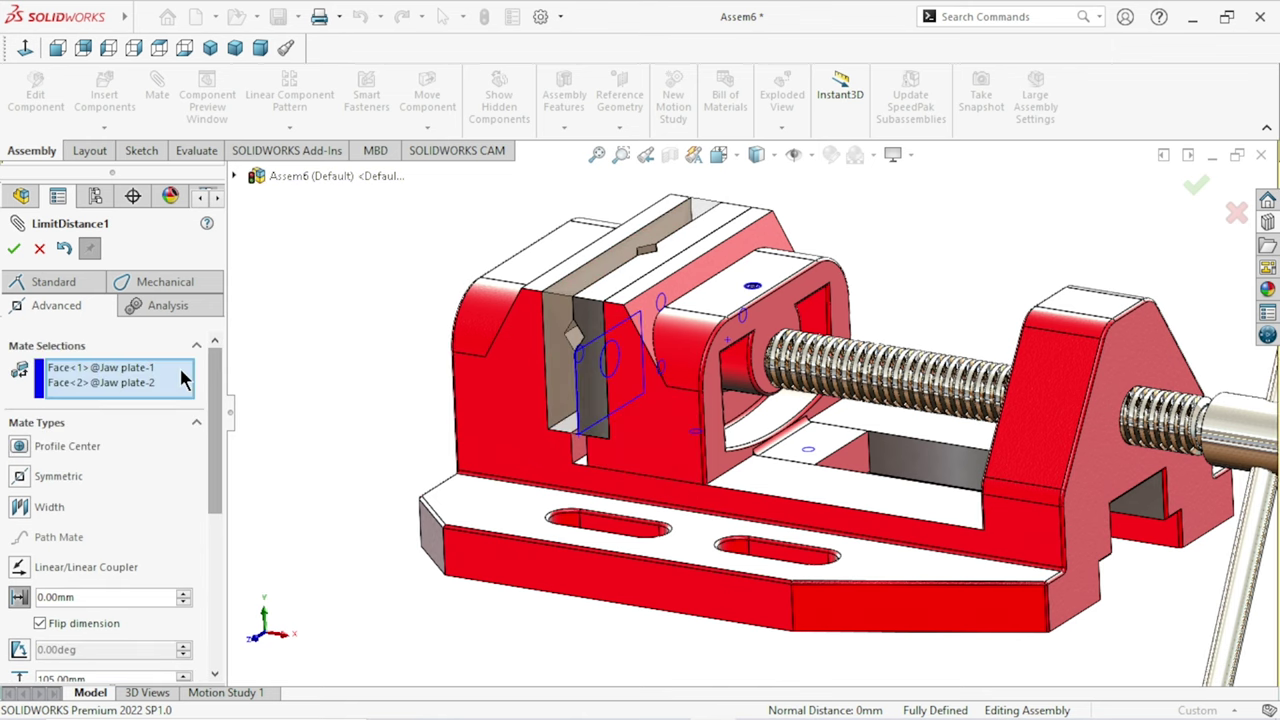
{"action": "right_click", "coordinate": [181, 378]}
{"action": "left_click", "coordinate": [215, 377]}
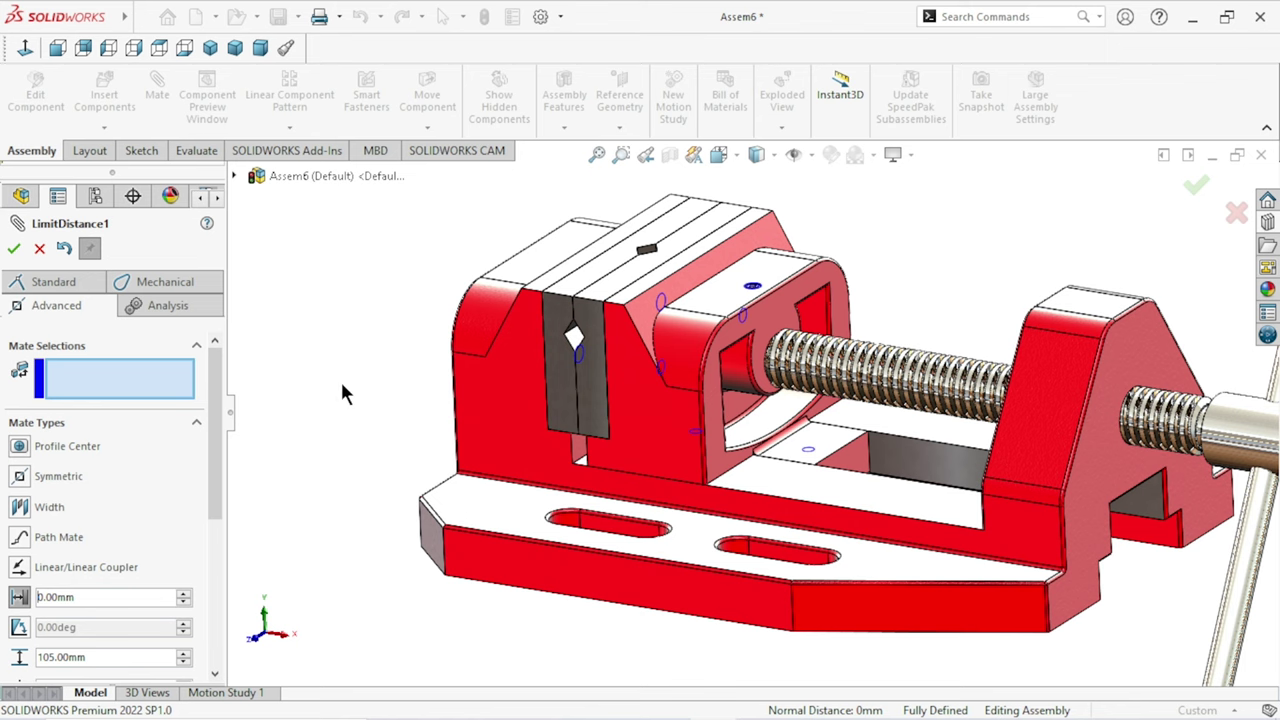
Step: Slide the movable jaw open and closed to test its travel, then accept the mate
{"action": "left_click", "coordinate": [689, 424]}
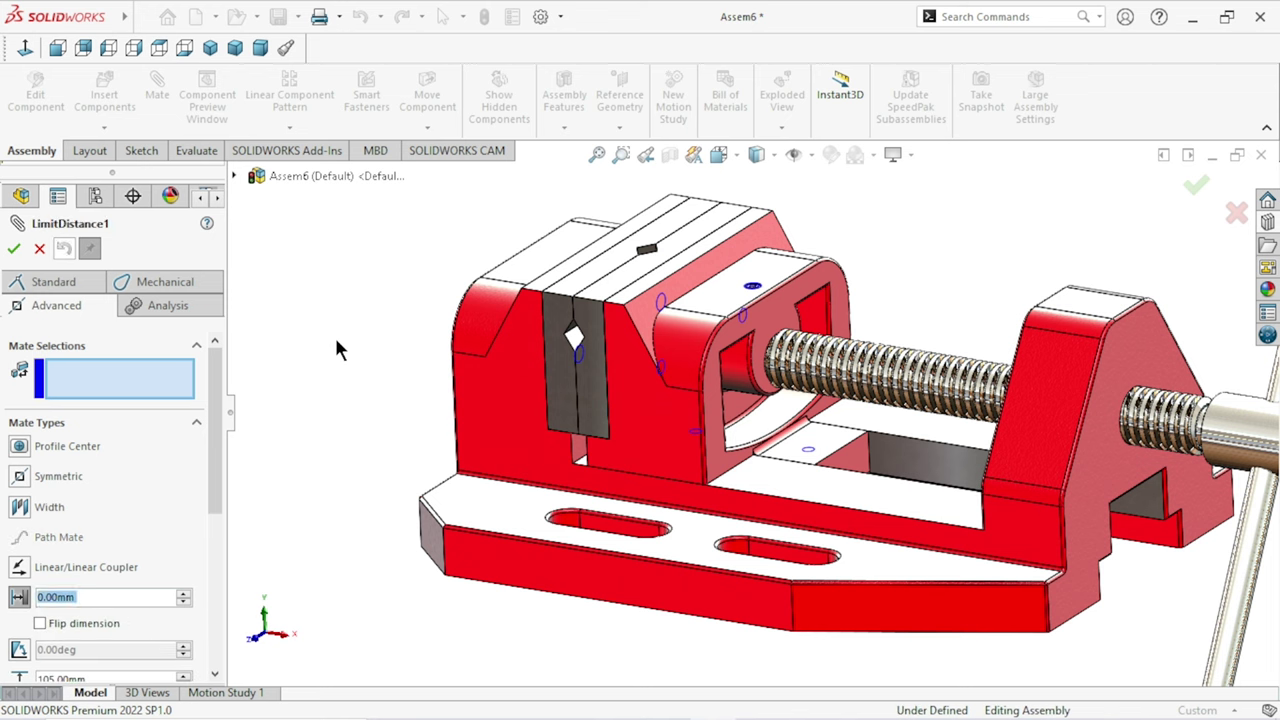
{"action": "mouse_move", "coordinate": [647, 432]}
{"action": "left_mouse_down"}
{"action": "mouse_move", "coordinate": [880, 437]}
{"action": "mouse_move", "coordinate": [1070, 462]}
{"action": "left_mouse_up"}
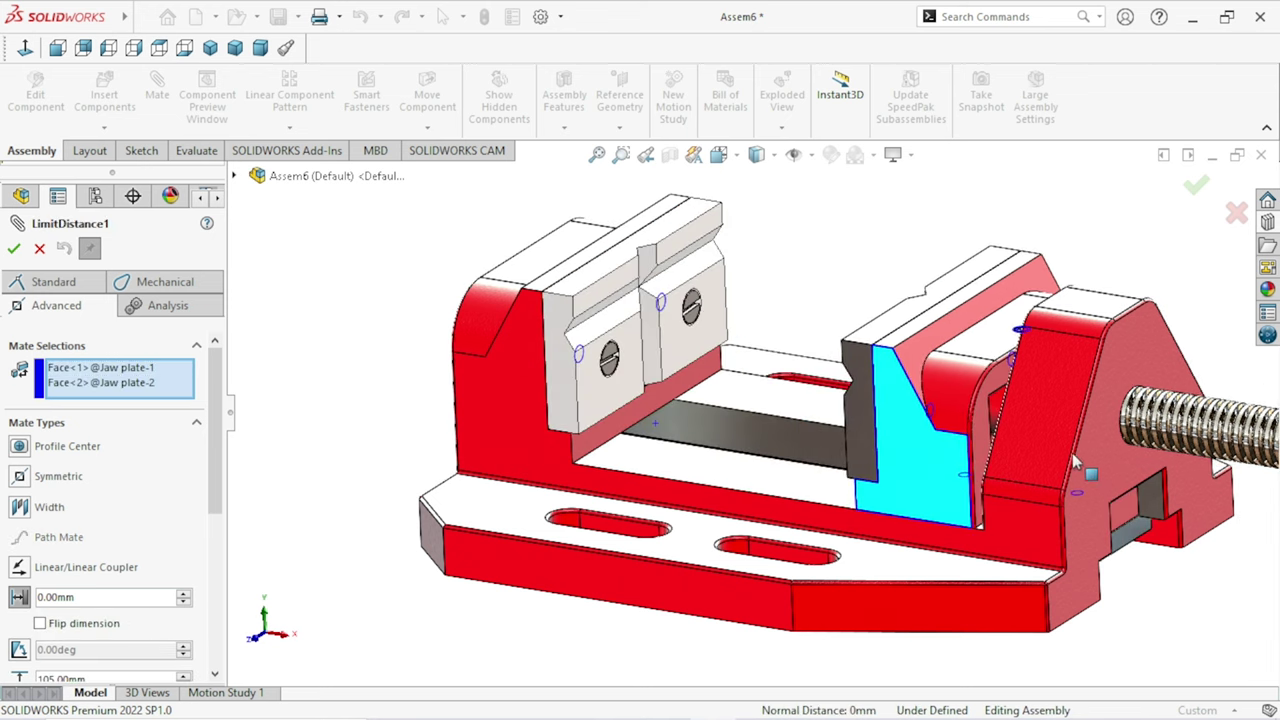
{"action": "left_click_drag", "start_coordinate": [877, 425], "coordinate": [575, 400]}
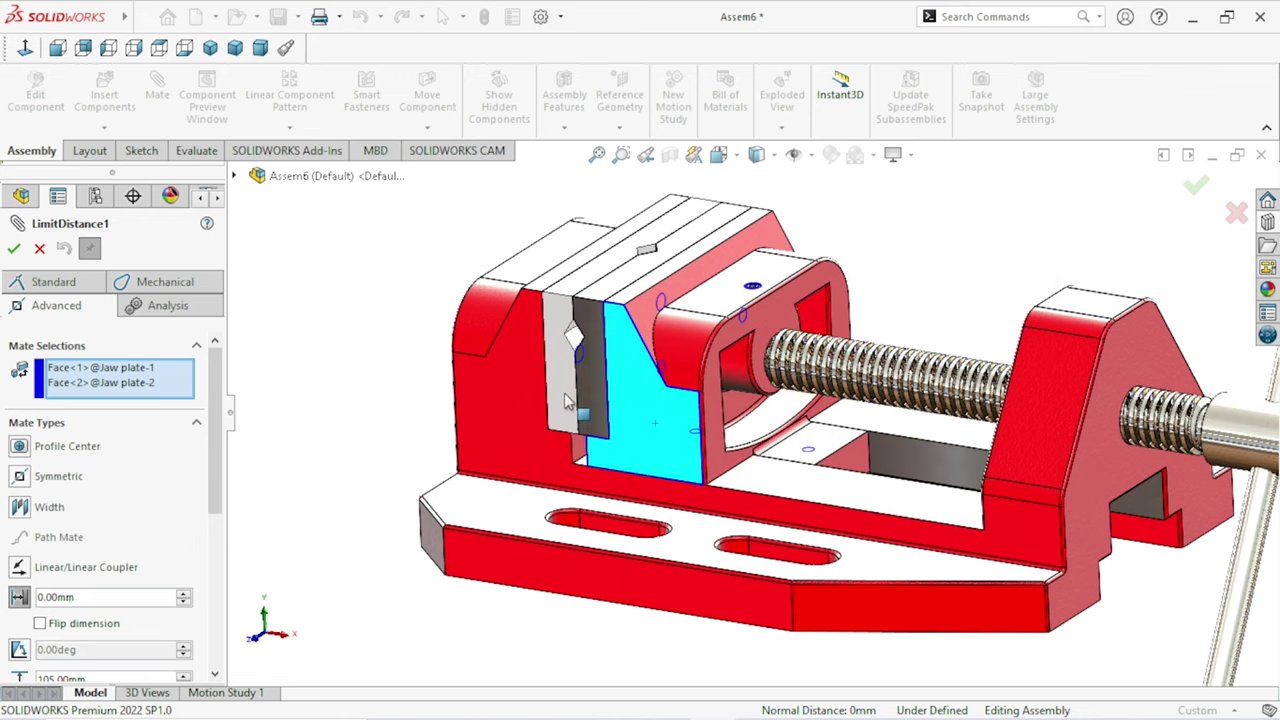
{"action": "left_click_drag", "start_coordinate": [362, 404], "coordinate": [30, 380]}
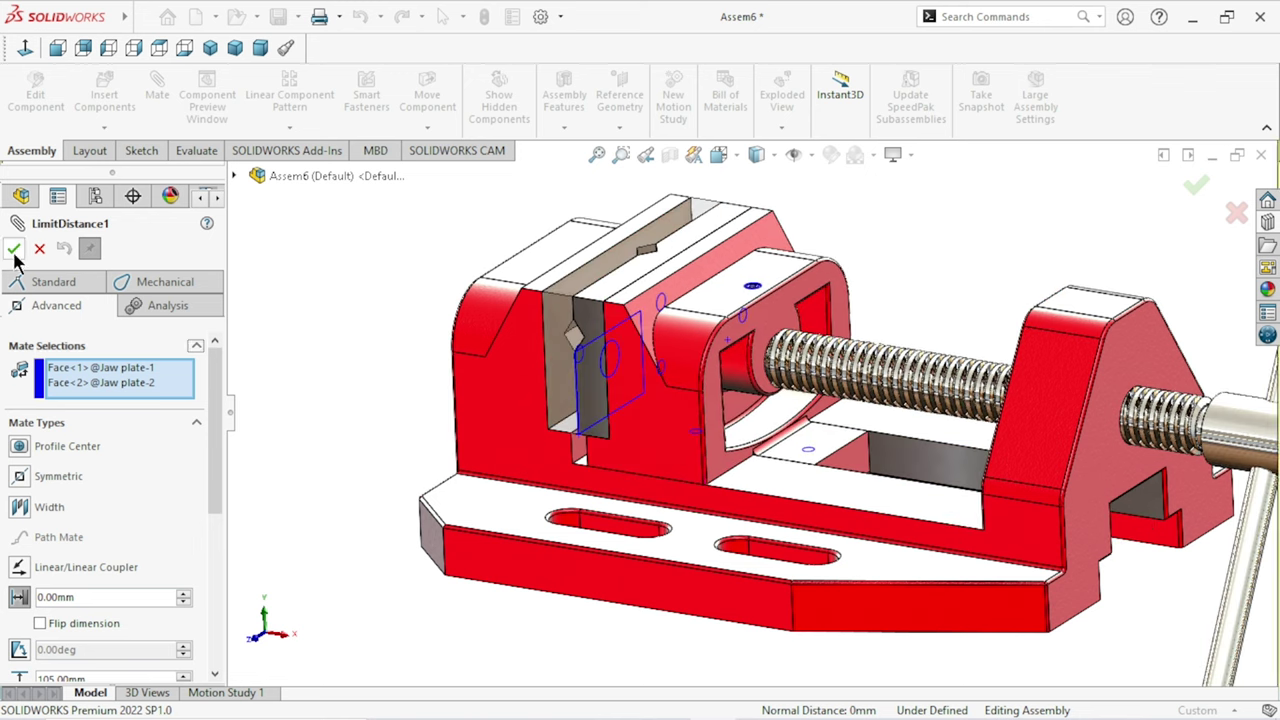
{"action": "left_click", "coordinate": [13, 249]}
{"action": "left_click", "coordinate": [14, 250]}
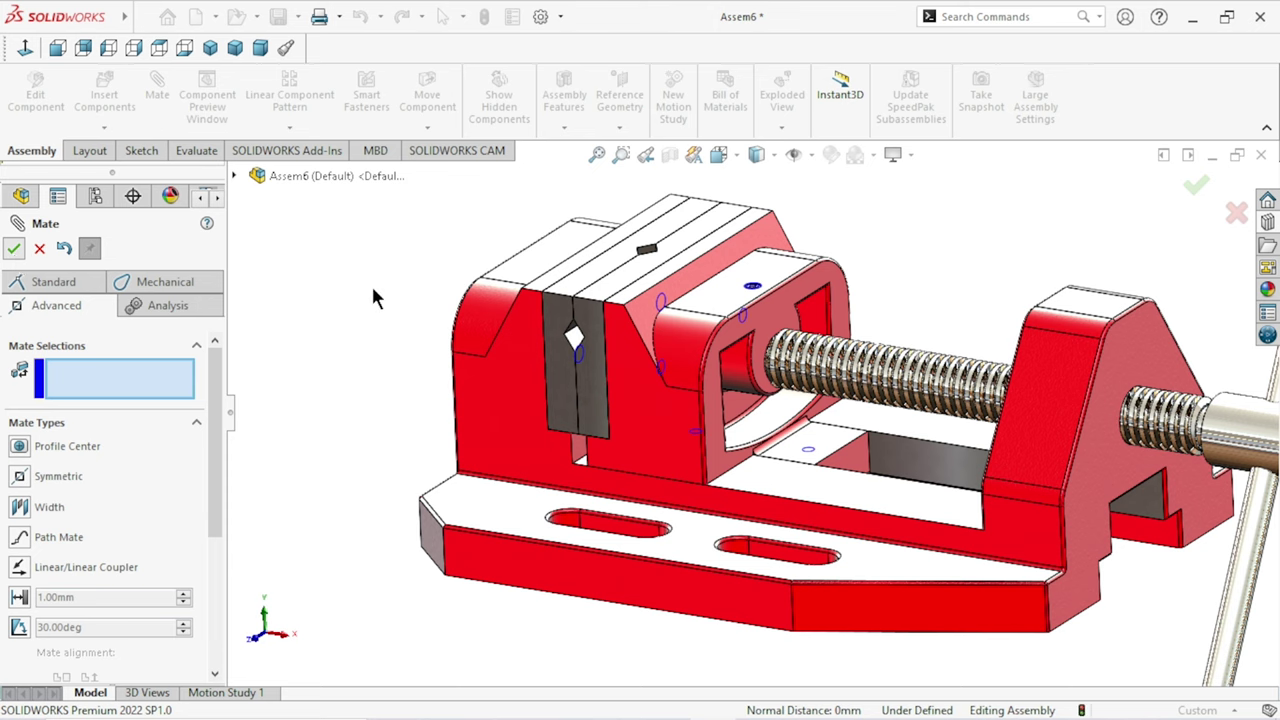
Step: Drag the movable jaw open and back against the fixed jaw, in both the current and Front views
{"action": "left_click", "coordinate": [648, 416]}
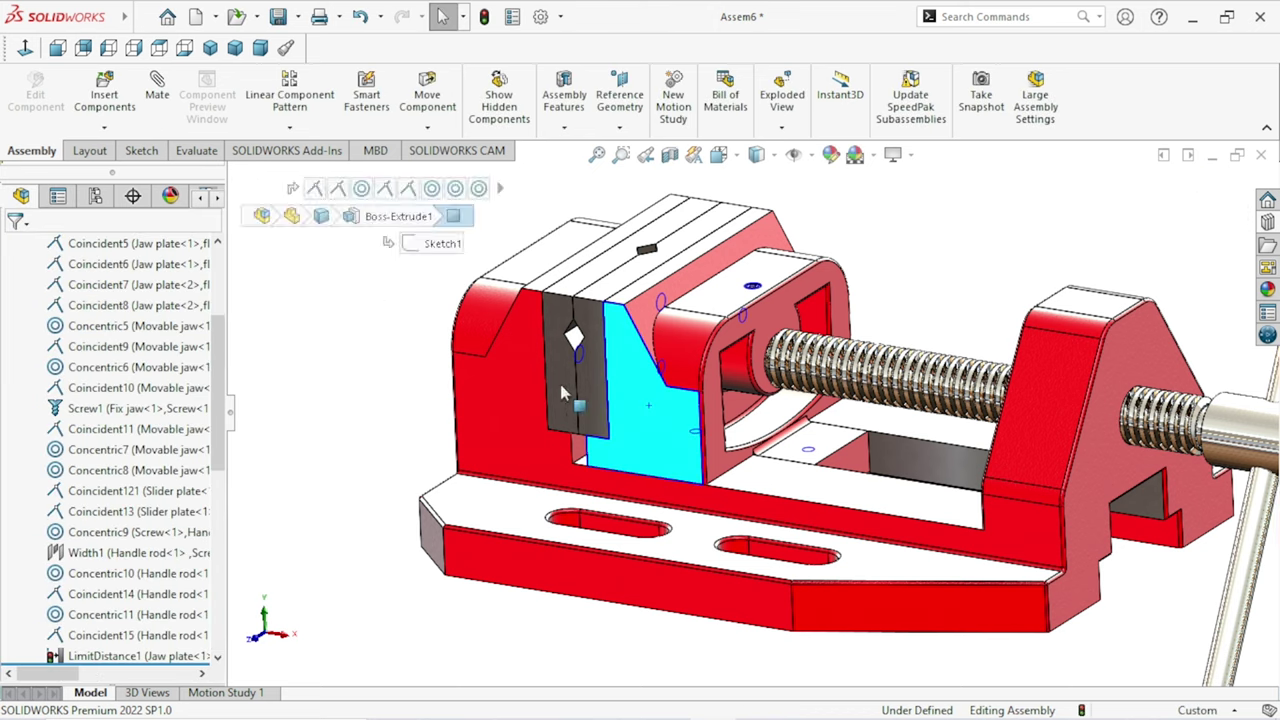
{"action": "left_click_drag", "start_coordinate": [648, 416], "coordinate": [918, 440]}
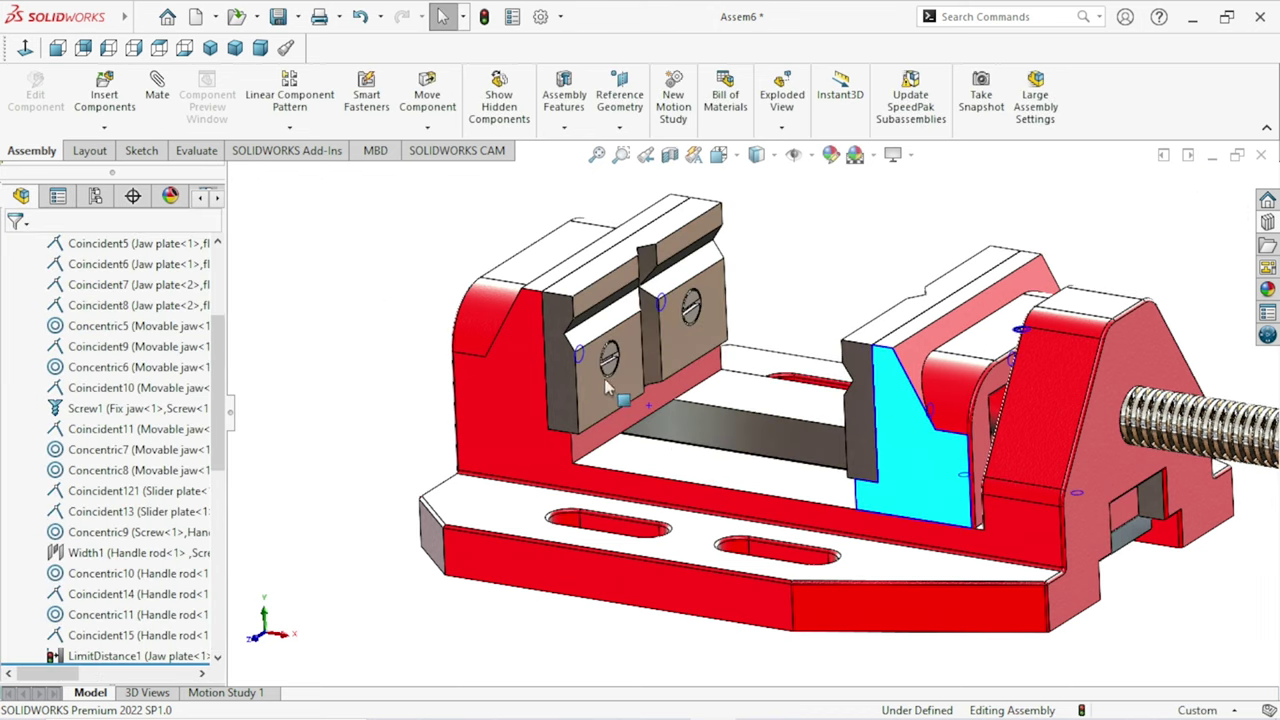
{"action": "left_click_drag", "start_coordinate": [617, 388], "coordinate": [546, 374]}
{"action": "key", "text": "ctrl+1"}
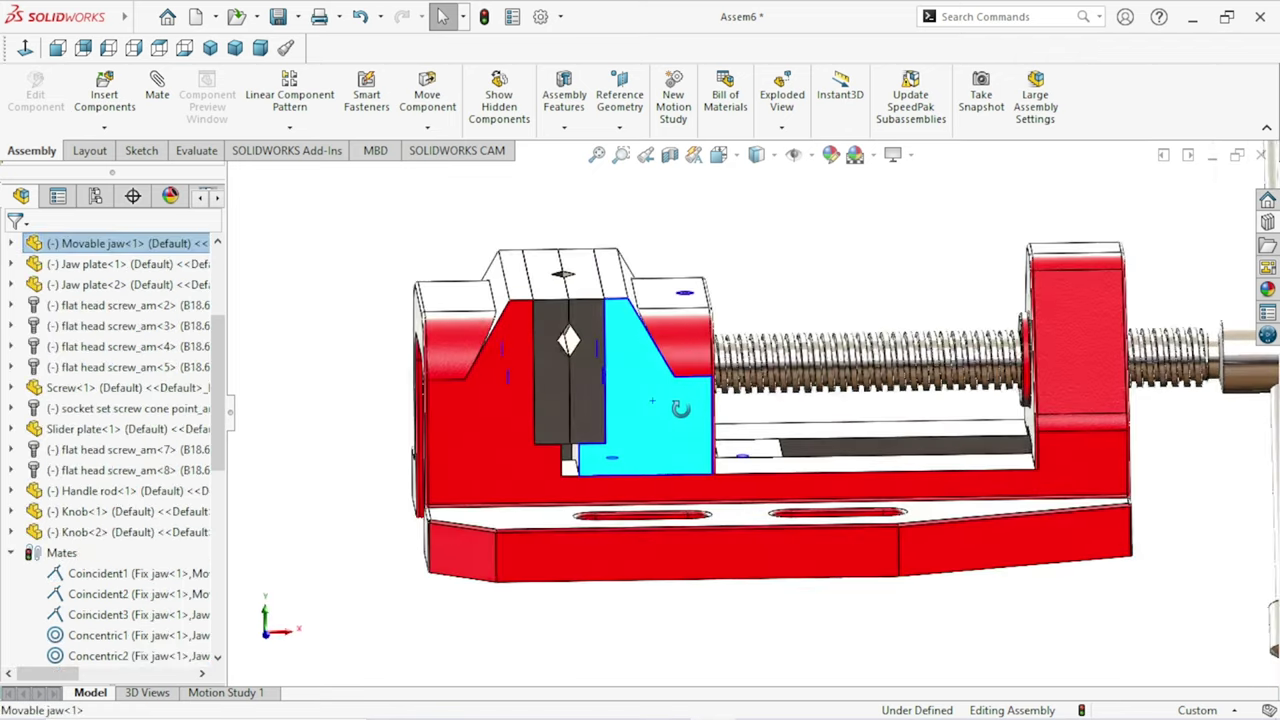
{"action": "left_click", "coordinate": [57, 47]}
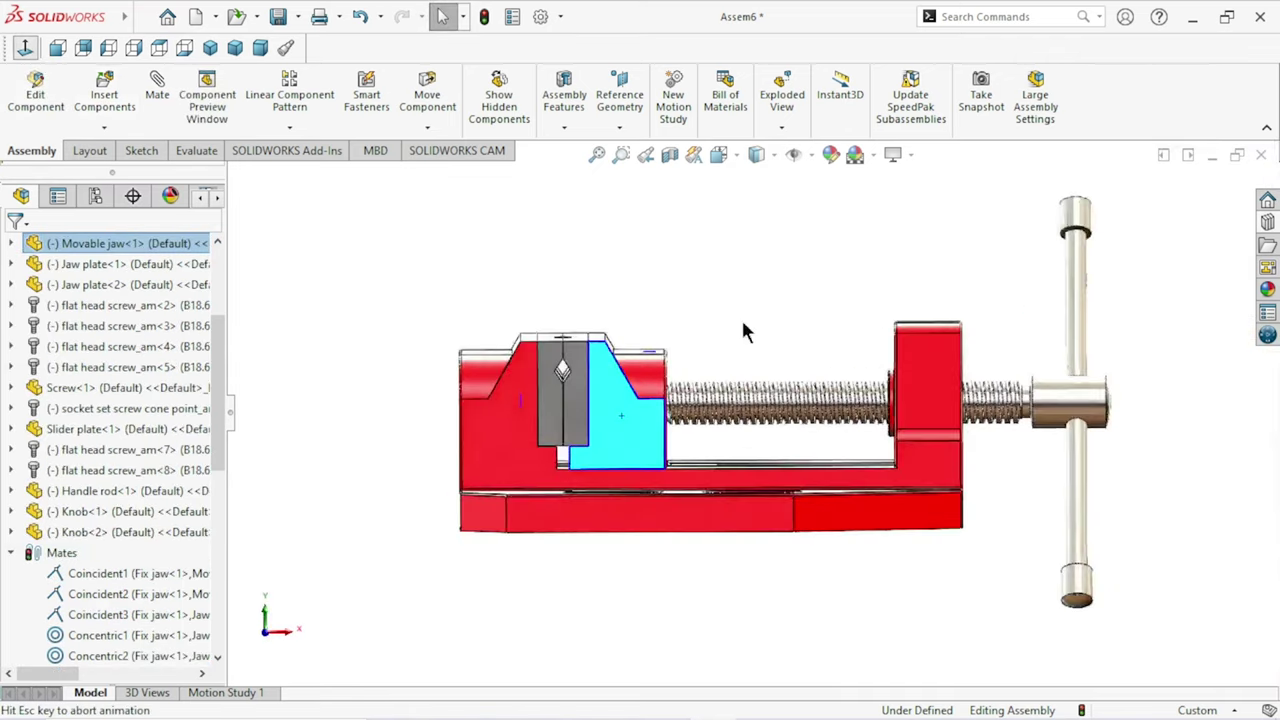
{"action": "scroll", "coordinate": [750, 452], "scroll_direction": "down", "scroll_amount": 3}
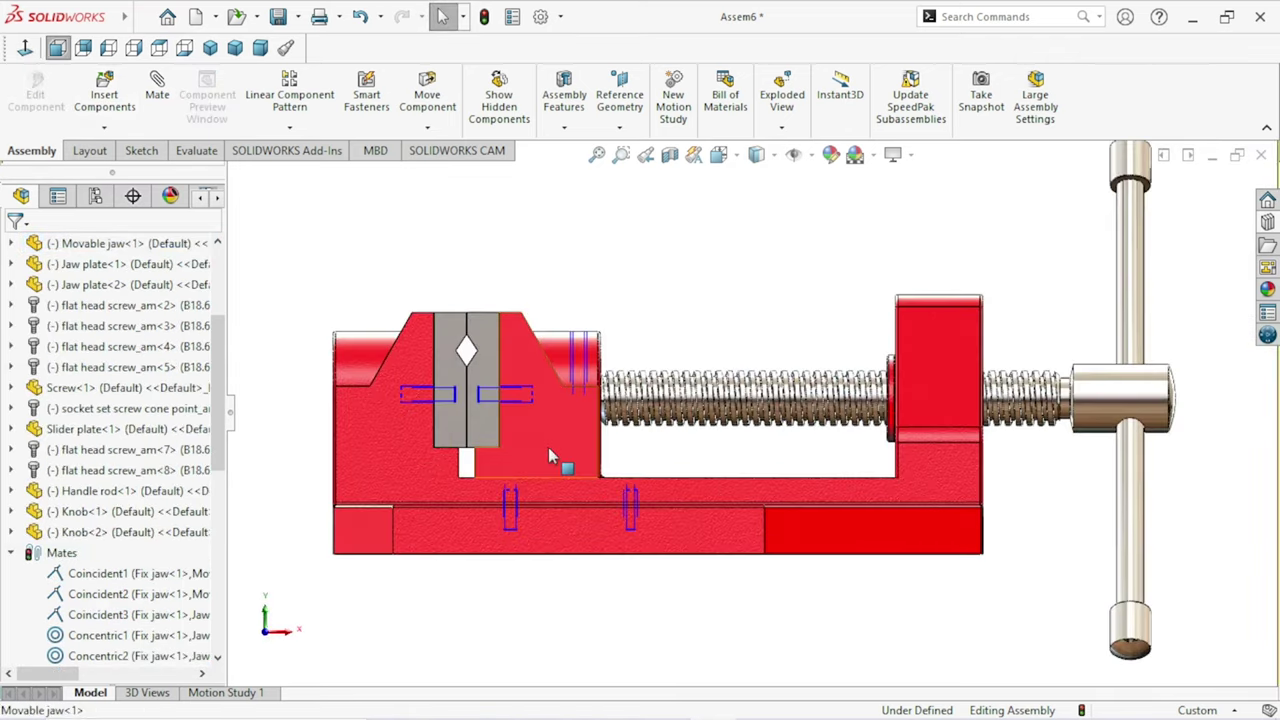
{"action": "left_click_drag", "start_coordinate": [548, 447], "coordinate": [928, 466]}
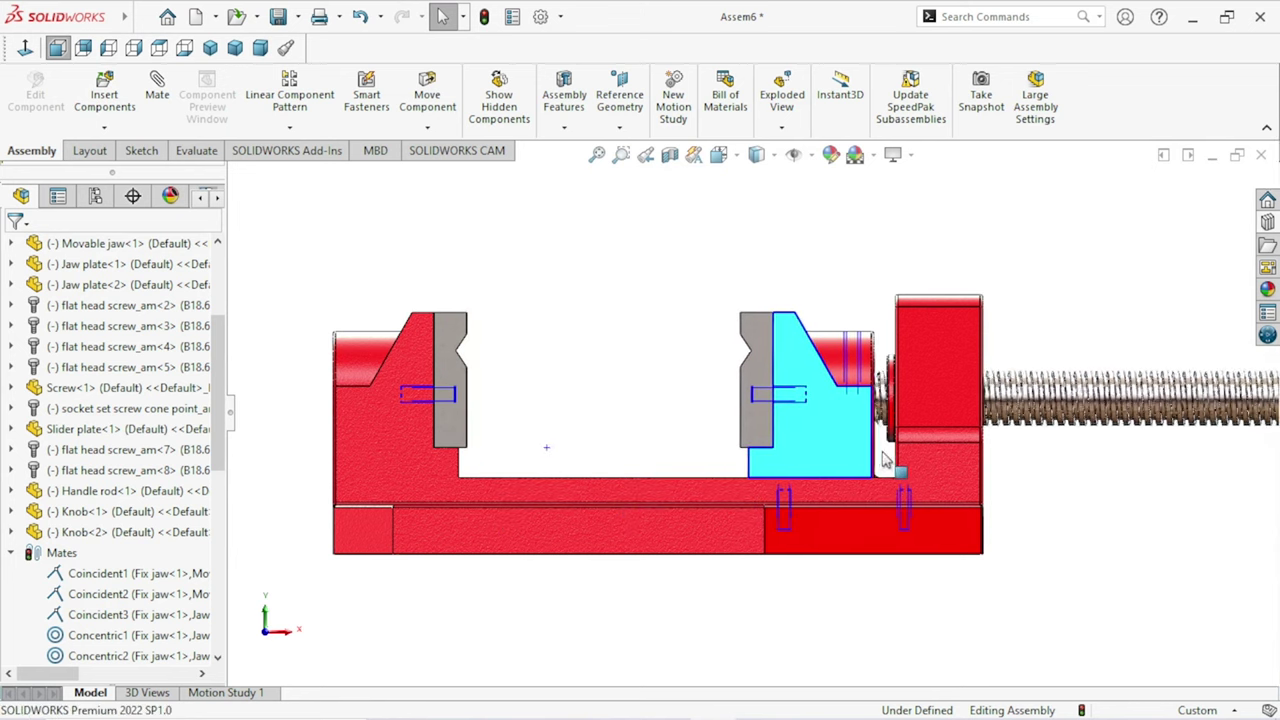
{"action": "mouse_move", "coordinate": [800, 445]}
{"action": "left_mouse_down"}
{"action": "mouse_move", "coordinate": [628, 457]}
{"action": "mouse_move", "coordinate": [465, 432]}
{"action": "mouse_move", "coordinate": [928, 456]}
{"action": "left_mouse_up"}
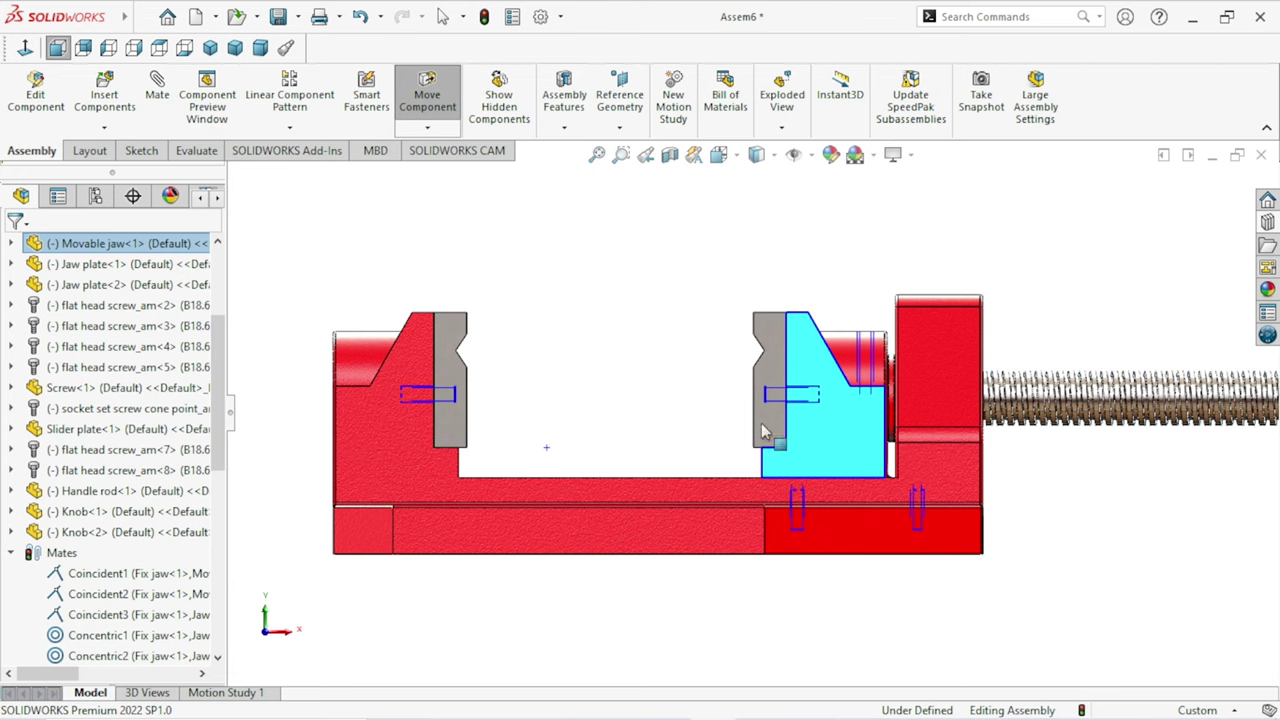
{"action": "left_click_drag", "start_coordinate": [762, 431], "coordinate": [410, 431]}
{"action": "mouse_move", "coordinate": [905, 430]}
{"action": "left_mouse_down"}
{"action": "mouse_move", "coordinate": [700, 430]}
{"action": "mouse_move", "coordinate": [458, 405]}
{"action": "left_mouse_up"}
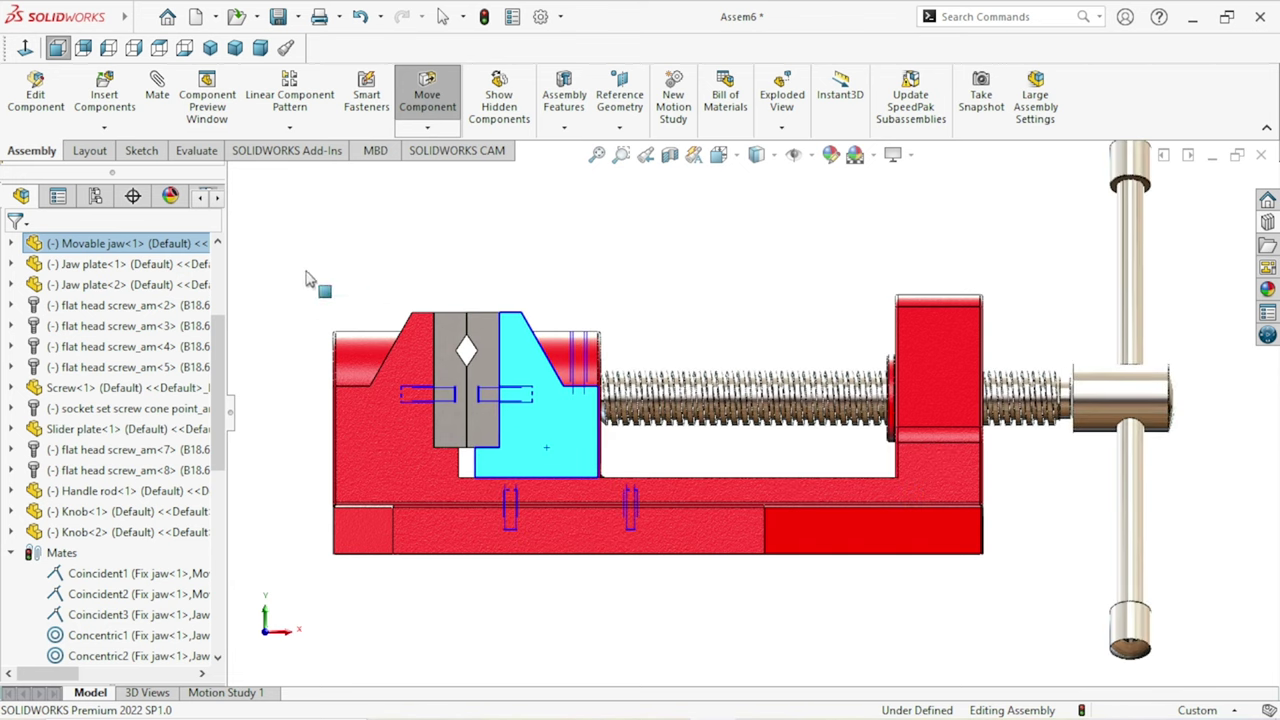
{"action": "key", "text": "Escape"}
{"action": "left_click", "coordinate": [210, 48]}
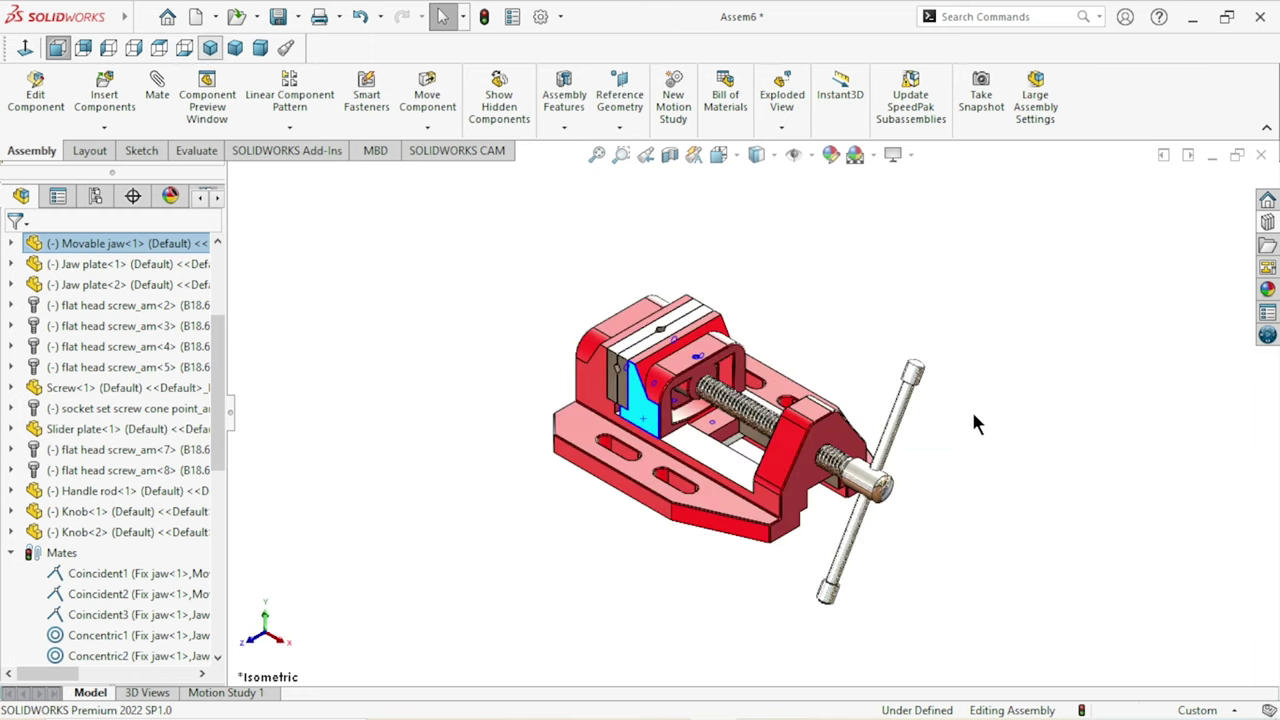
{"action": "left_click", "coordinate": [969, 411]}
{"action": "left_click", "coordinate": [913, 378]}
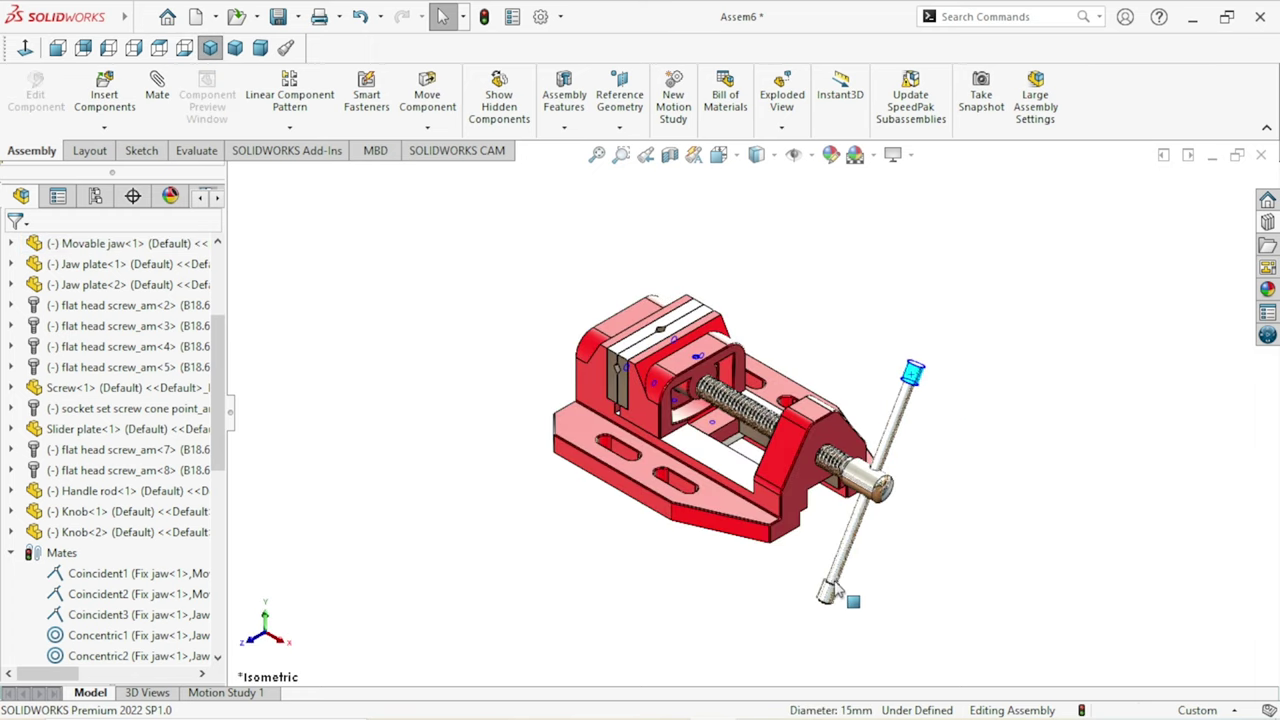
{"action": "left_click", "coordinate": [897, 492]}
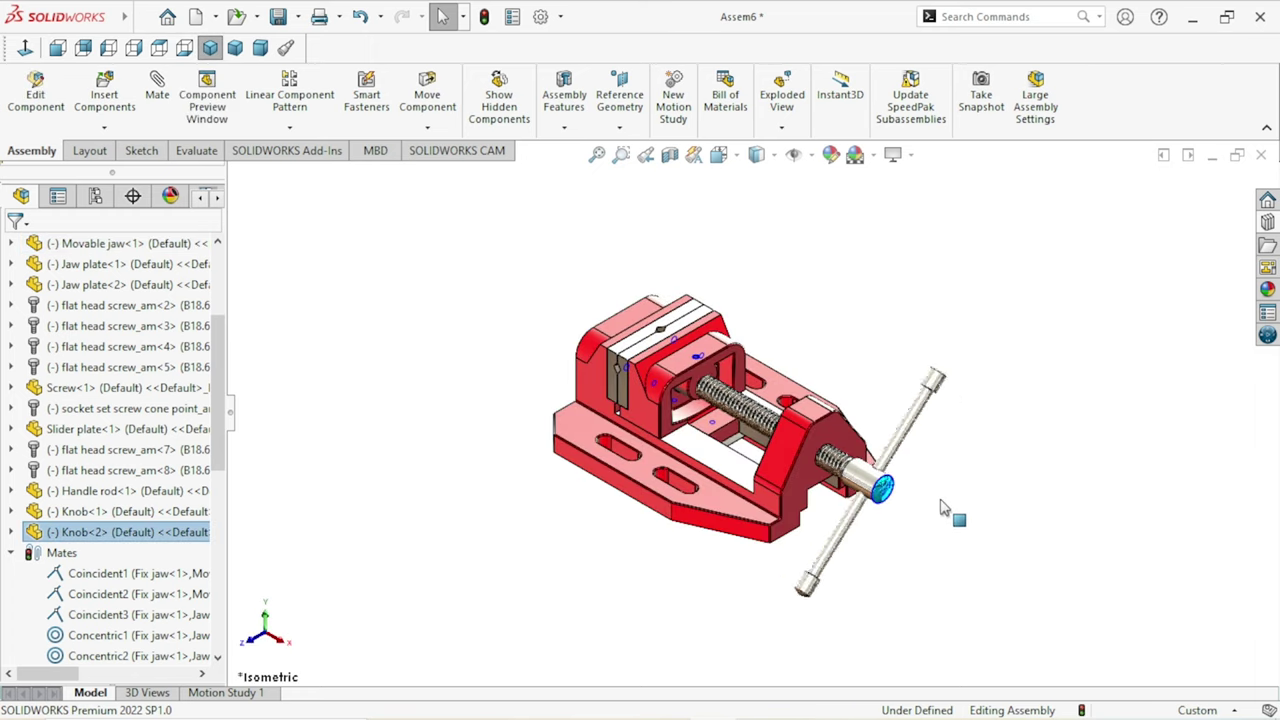
{"action": "mouse_move", "coordinate": [803, 443]}
{"action": "left_mouse_down"}
{"action": "mouse_move", "coordinate": [1020, 543]}
{"action": "mouse_move", "coordinate": [991, 580]}
{"action": "mouse_move", "coordinate": [985, 482]}
{"action": "left_mouse_up"}
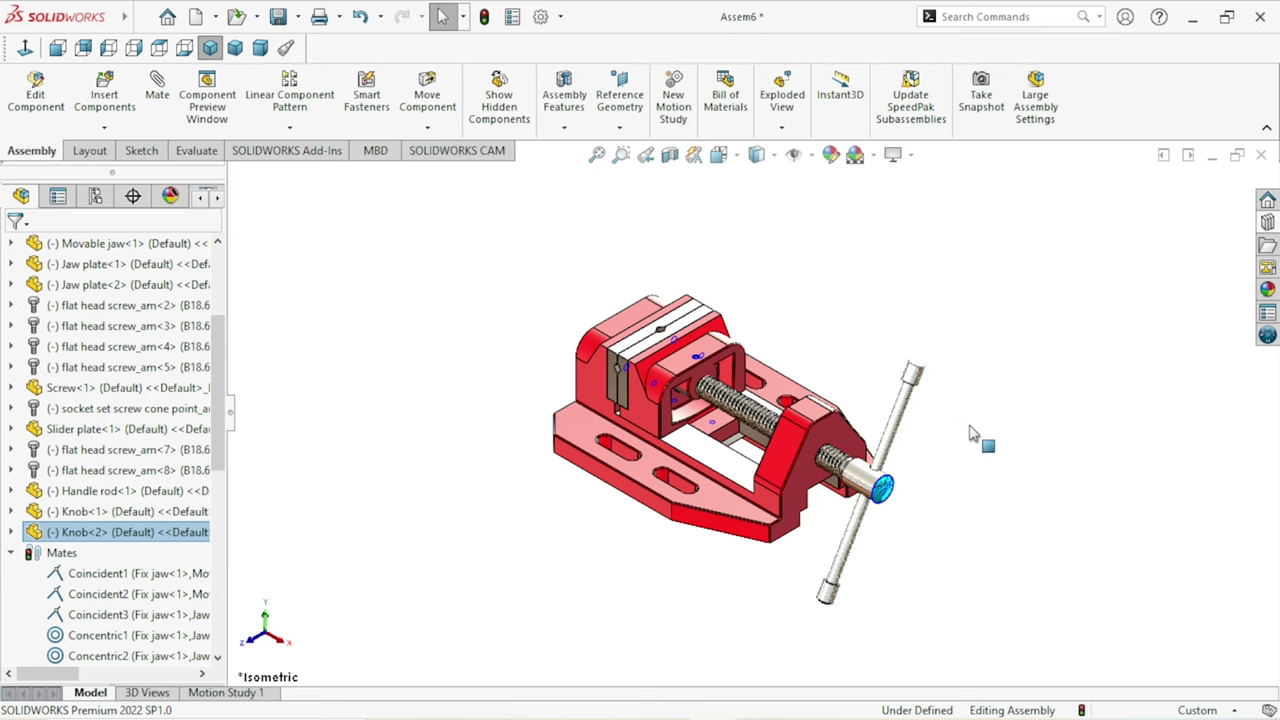
{"action": "left_click_drag", "start_coordinate": [905, 383], "coordinate": [947, 403]}
{"action": "left_click", "coordinate": [826, 458]}
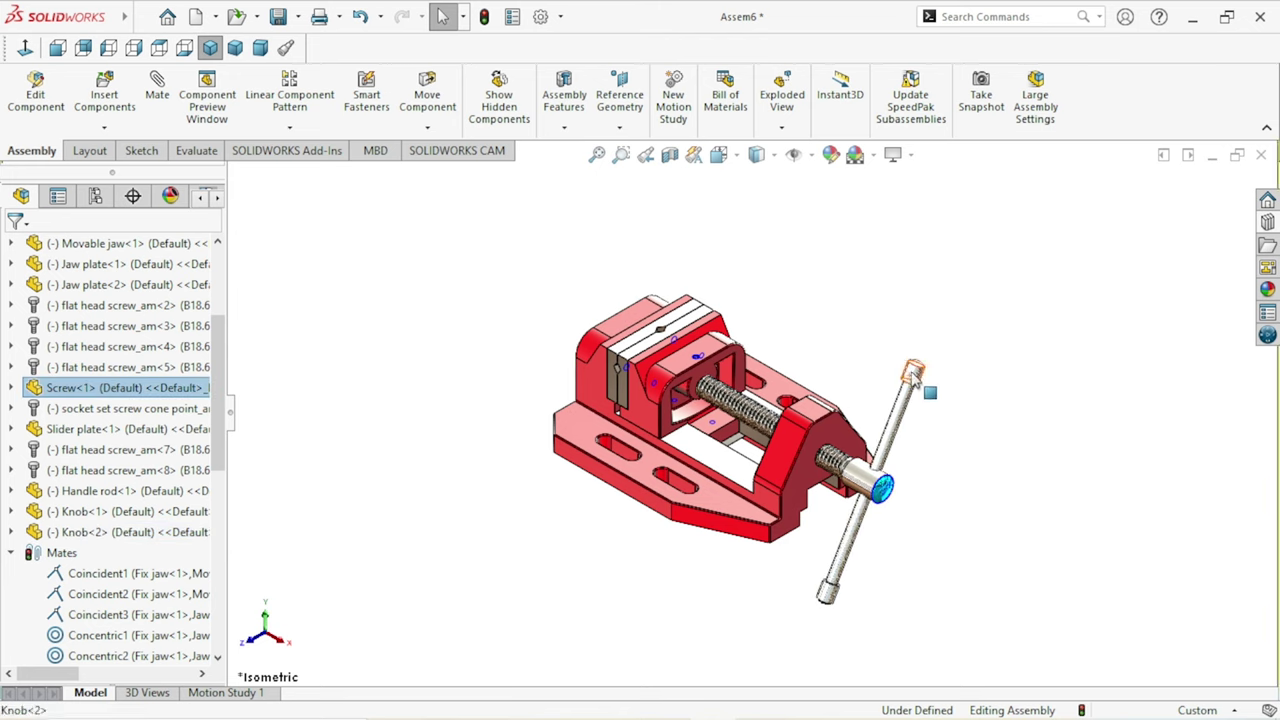
{"action": "mouse_move", "coordinate": [786, 545]}
{"action": "left_mouse_down"}
{"action": "mouse_move", "coordinate": [762, 510]}
{"action": "mouse_move", "coordinate": [843, 578]}
{"action": "left_mouse_up"}
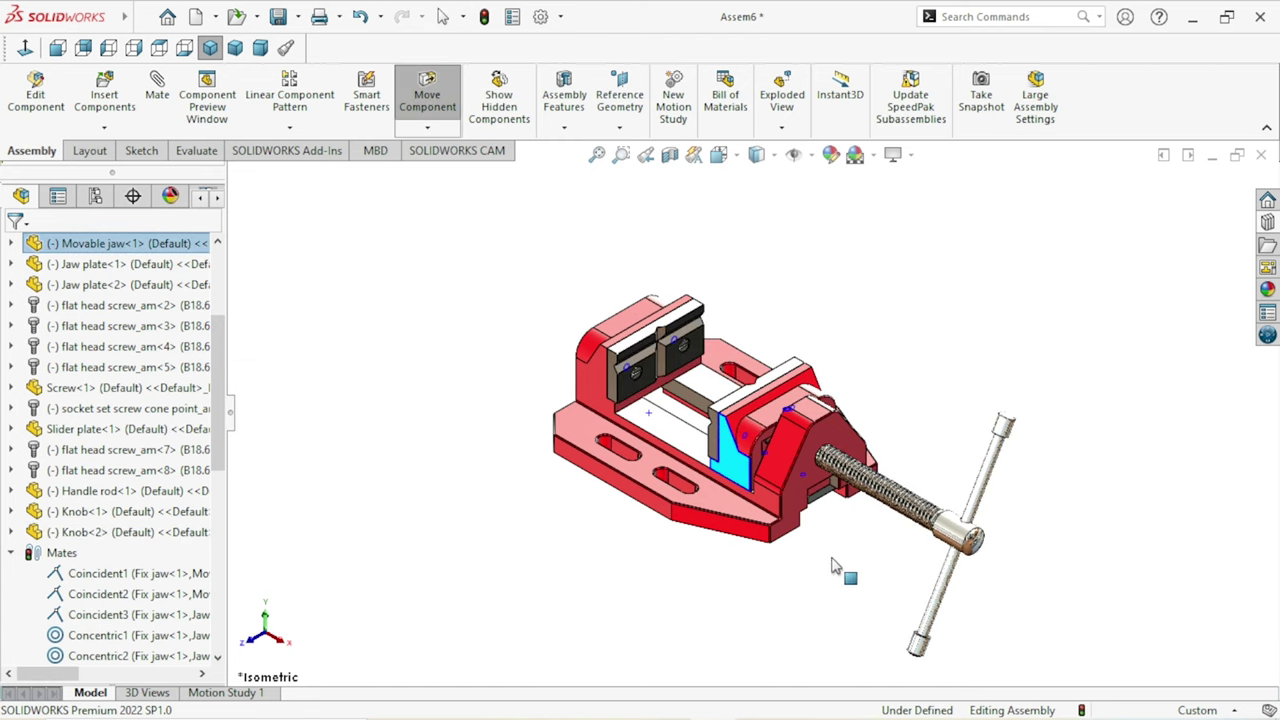
{"action": "mouse_move", "coordinate": [768, 497]}
{"action": "left_mouse_down"}
{"action": "mouse_move", "coordinate": [685, 438]}
{"action": "mouse_move", "coordinate": [788, 497]}
{"action": "mouse_move", "coordinate": [700, 395]}
{"action": "left_mouse_up"}
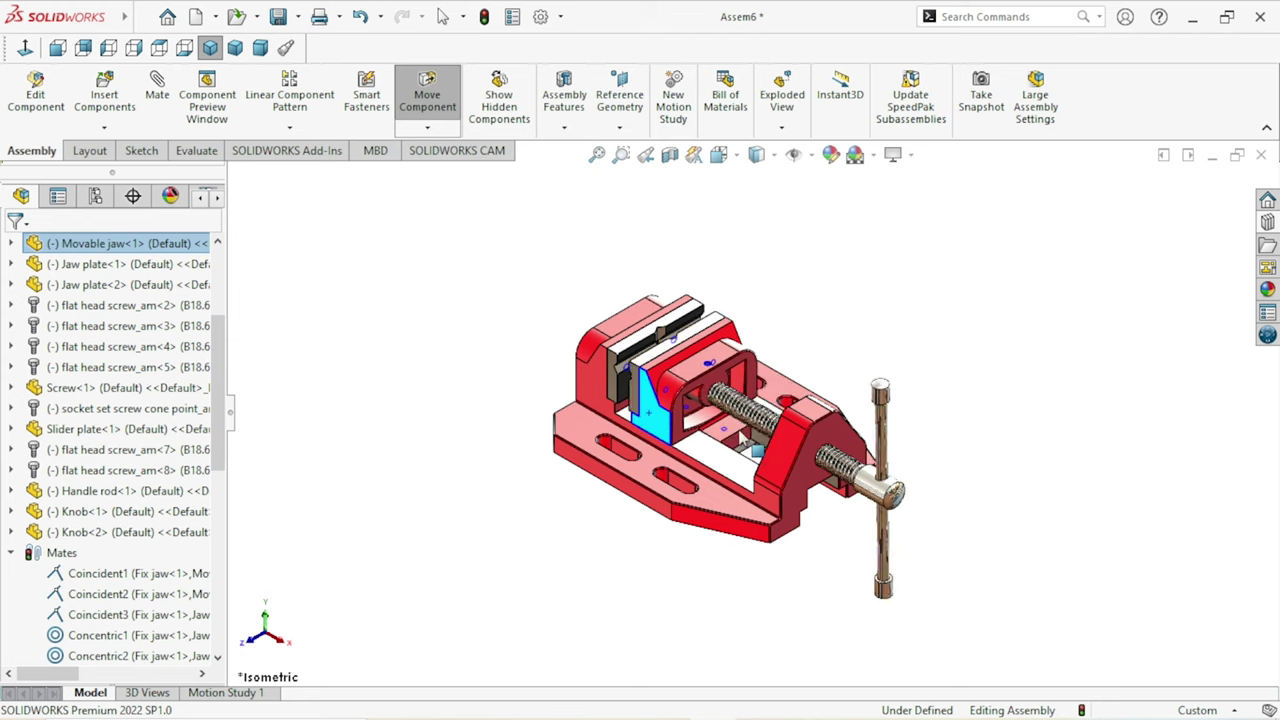
{"action": "left_click_drag", "start_coordinate": [700, 395], "coordinate": [888, 477]}
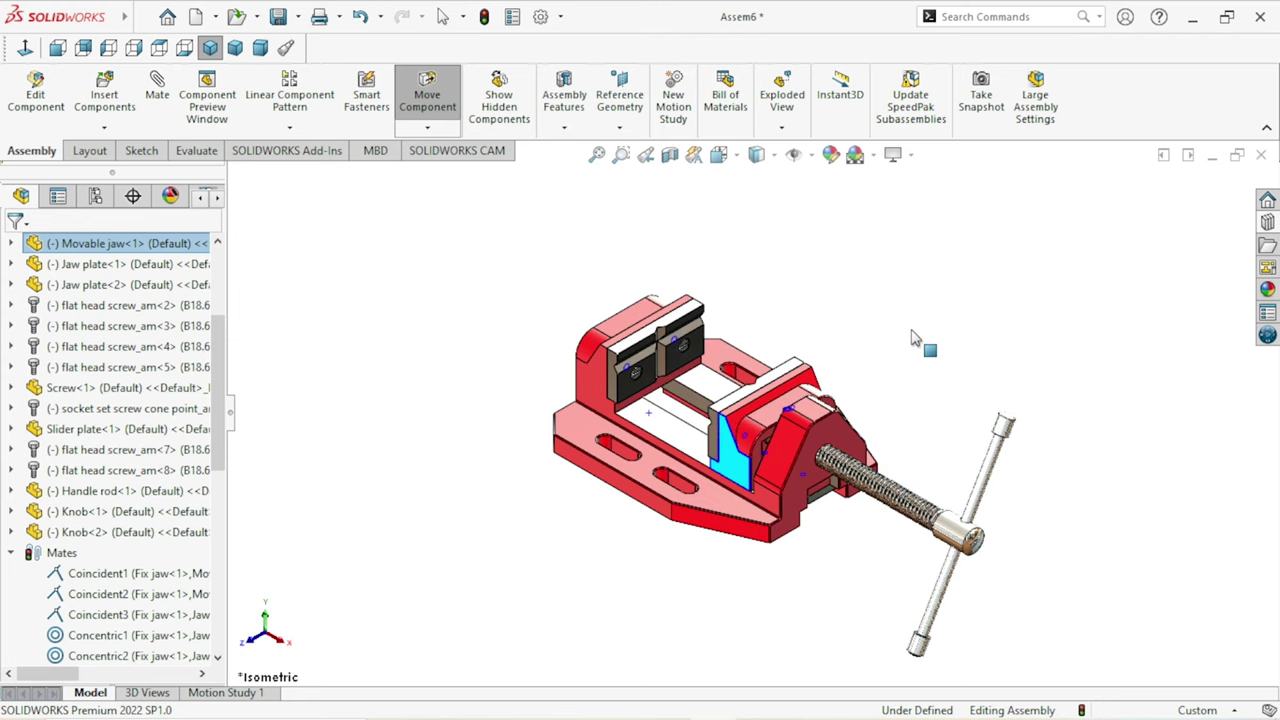
{"action": "key", "text": "Escape"}
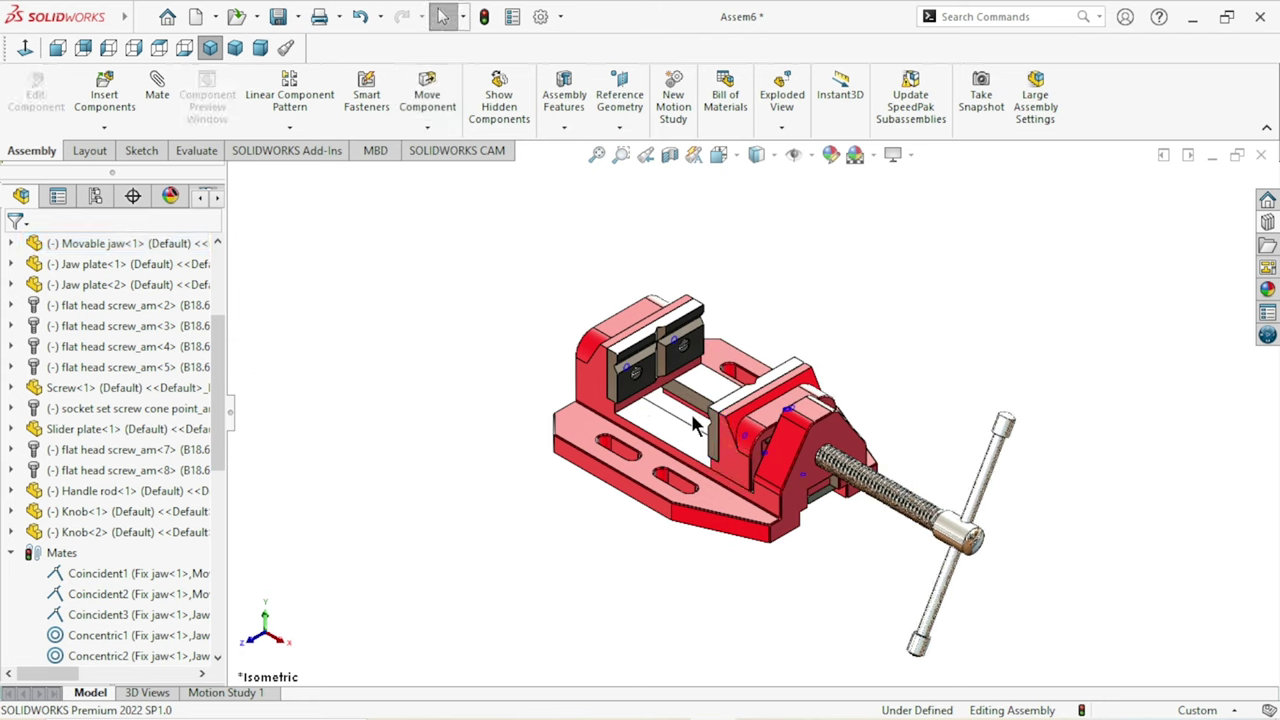
{"action": "left_click", "coordinate": [695, 425]}
{"action": "left_click_drag", "start_coordinate": [695, 425], "coordinate": [543, 333]}
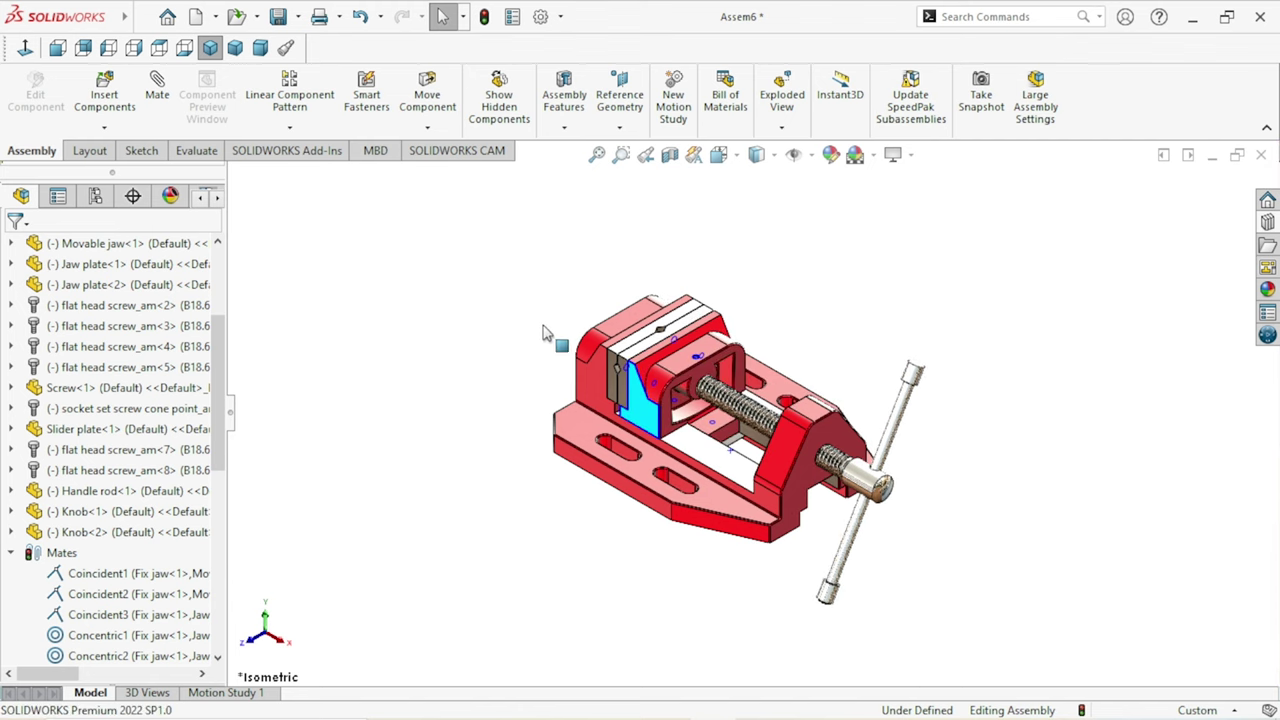
Step: Slide the movable jaw back along the screw, then switch to Motion Study 1
{"action": "scroll", "coordinate": [878, 347], "scroll_direction": "down", "scroll_amount": 2}
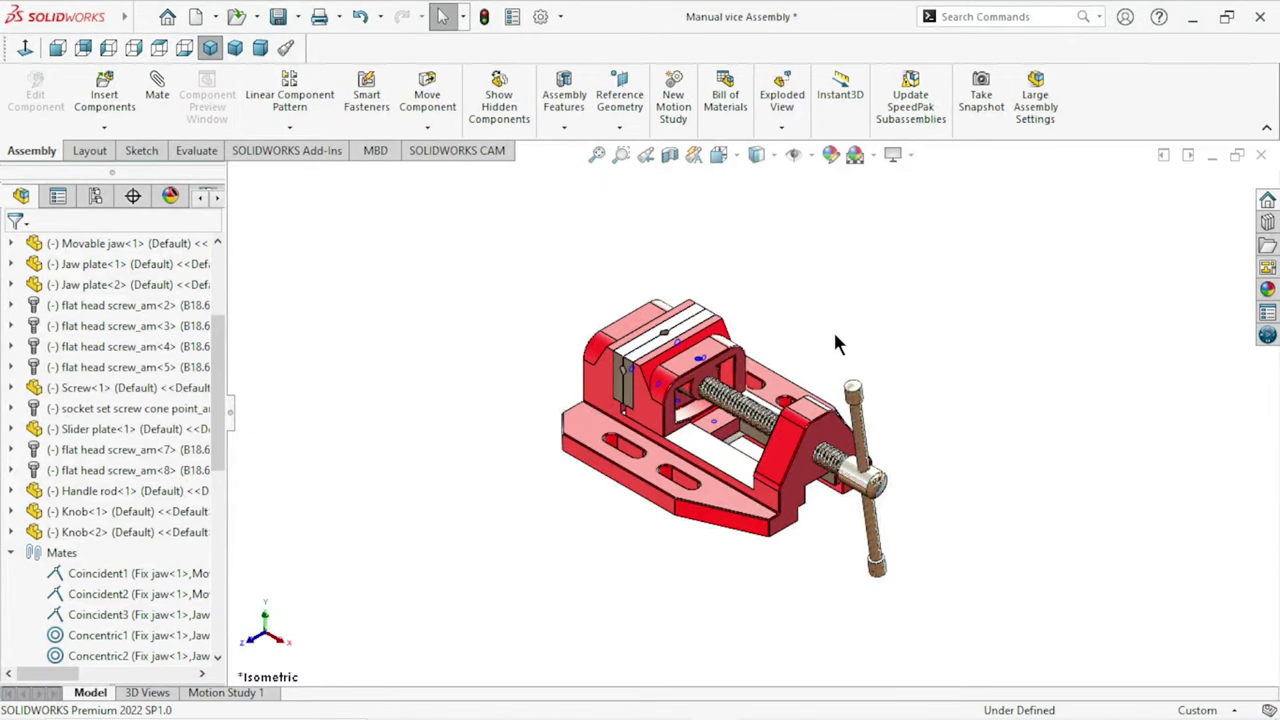
{"action": "scroll", "coordinate": [775, 400], "scroll_direction": "down", "scroll_amount": 2}
{"action": "scroll", "coordinate": [775, 400], "scroll_direction": "up", "scroll_amount": 2}
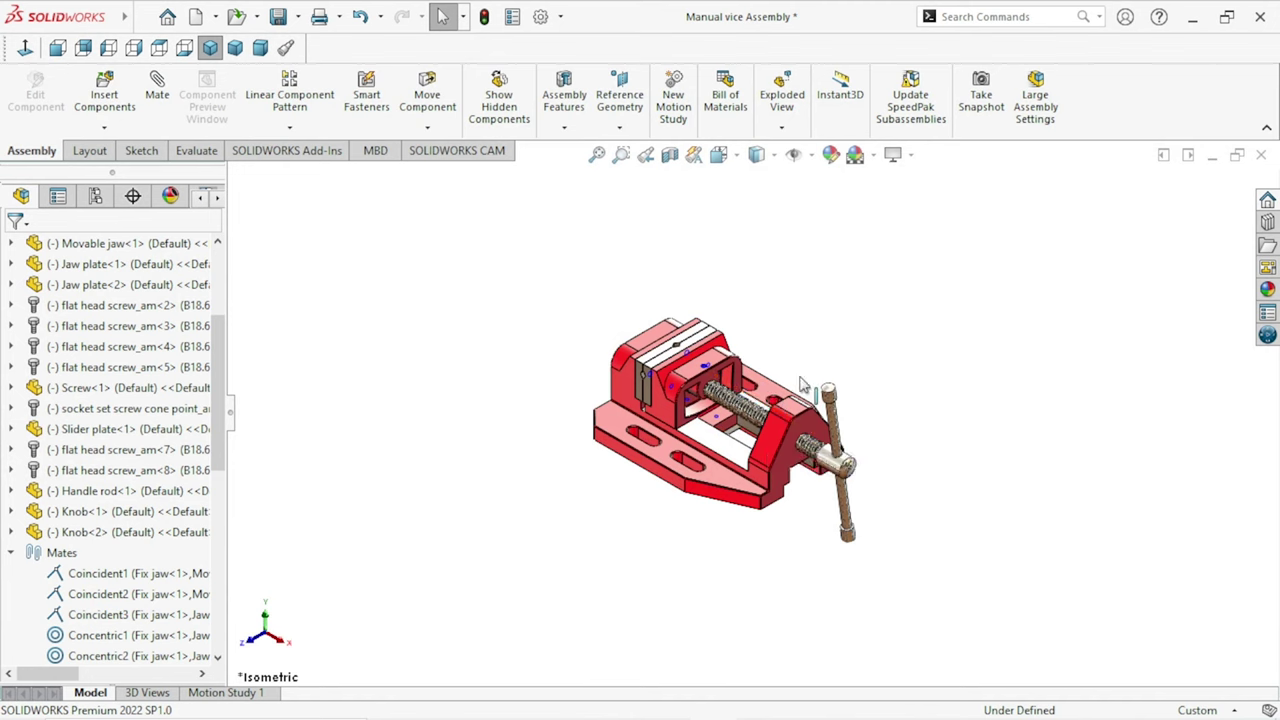
{"action": "scroll", "coordinate": [762, 433], "scroll_direction": "down", "scroll_amount": 2}
{"action": "left_click", "coordinate": [678, 440]}
{"action": "scroll", "coordinate": [686, 448], "scroll_direction": "down", "scroll_amount": 2}
{"action": "left_click_drag", "start_coordinate": [684, 446], "coordinate": [706, 466]}
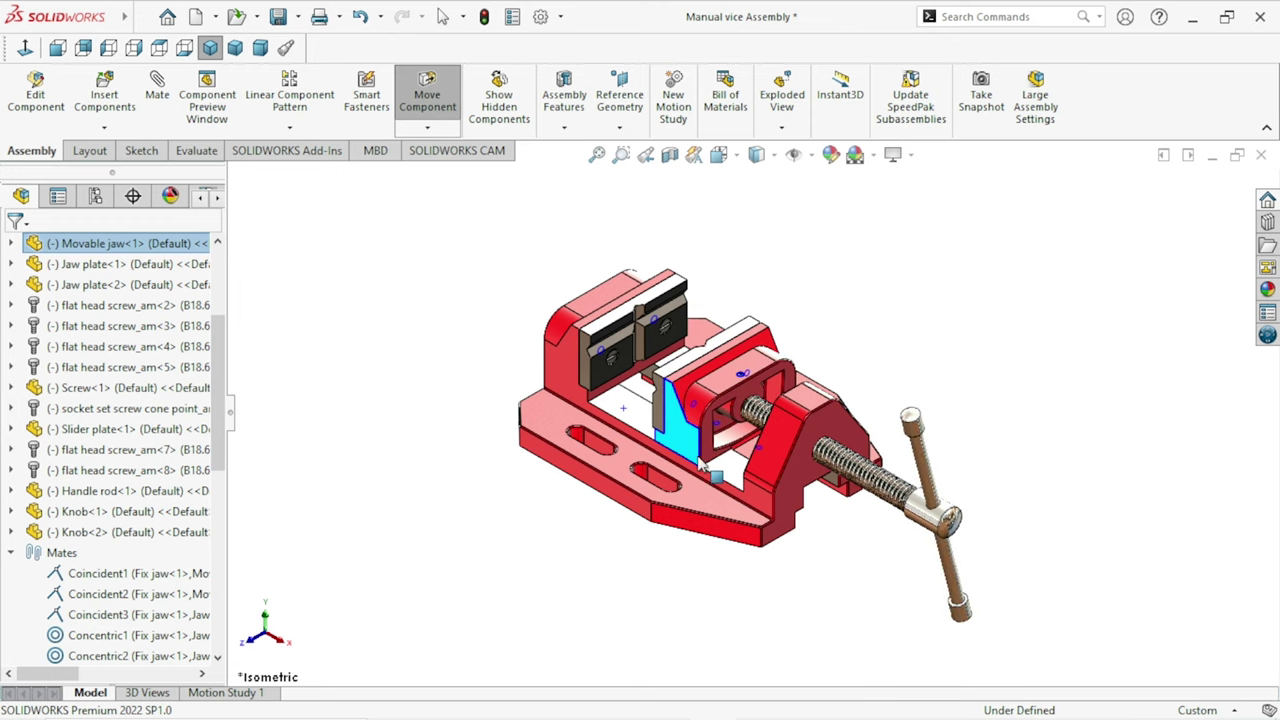
{"action": "key", "text": "Escape"}
{"action": "left_click", "coordinate": [885, 332]}
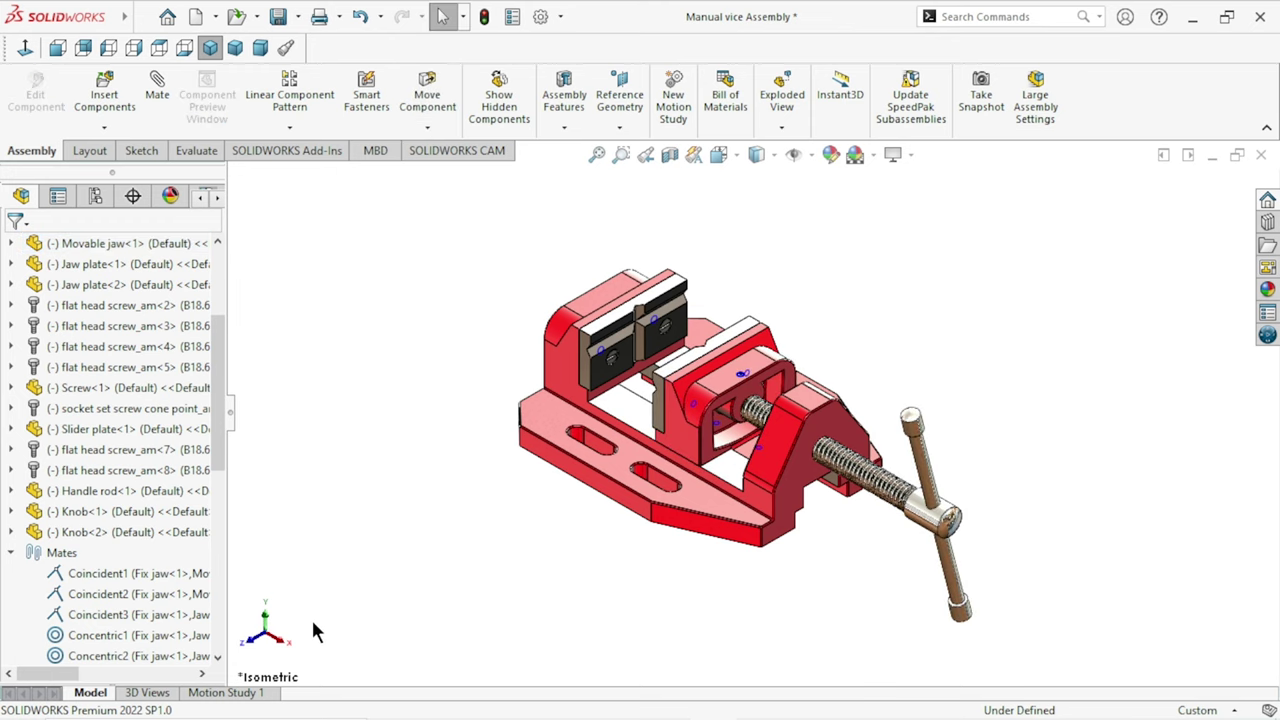
{"action": "left_click", "coordinate": [228, 692]}
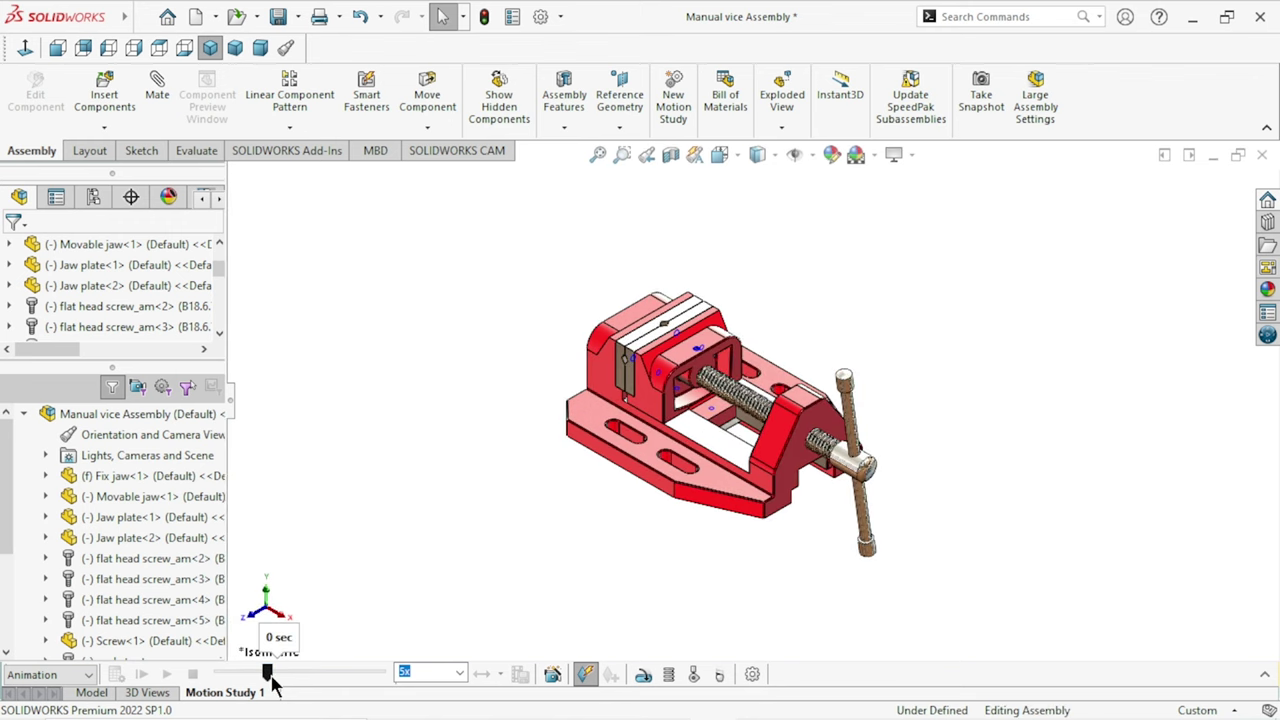
Step: With the timeline at 0 sec, start a rotary motor on the screw head face
{"action": "left_click", "coordinate": [240, 676]}
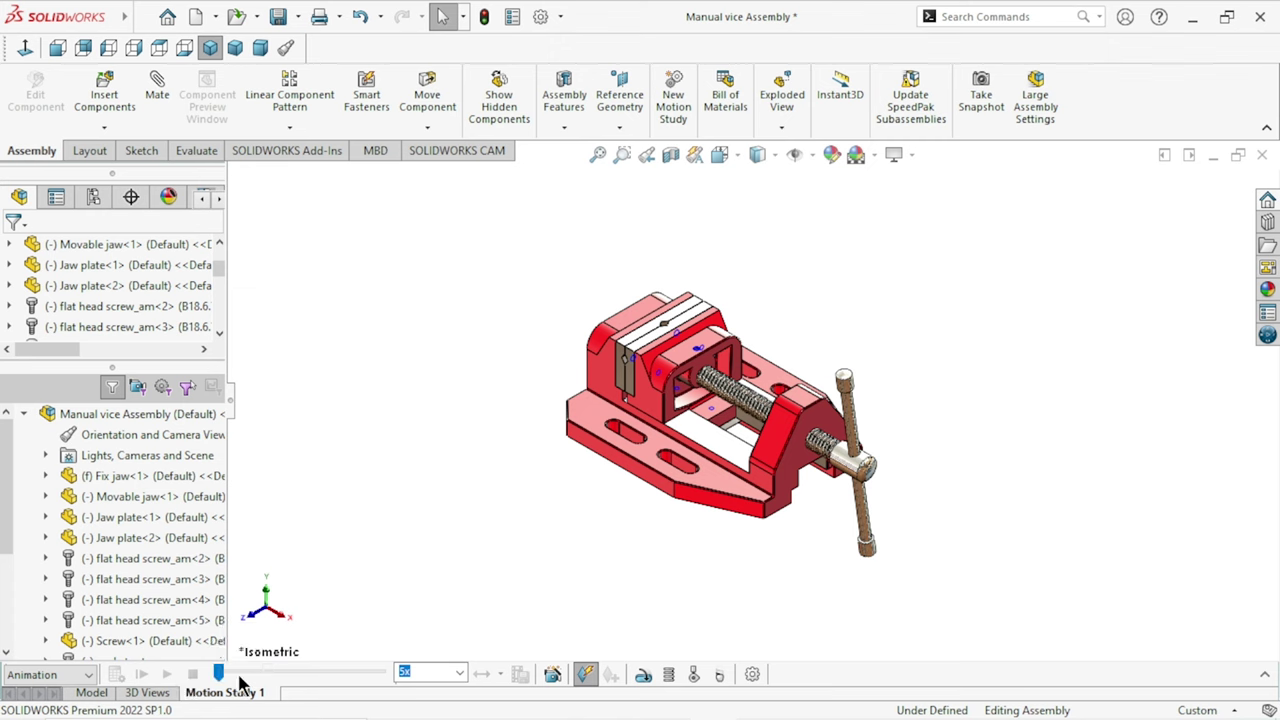
{"action": "left_click", "coordinate": [1265, 674]}
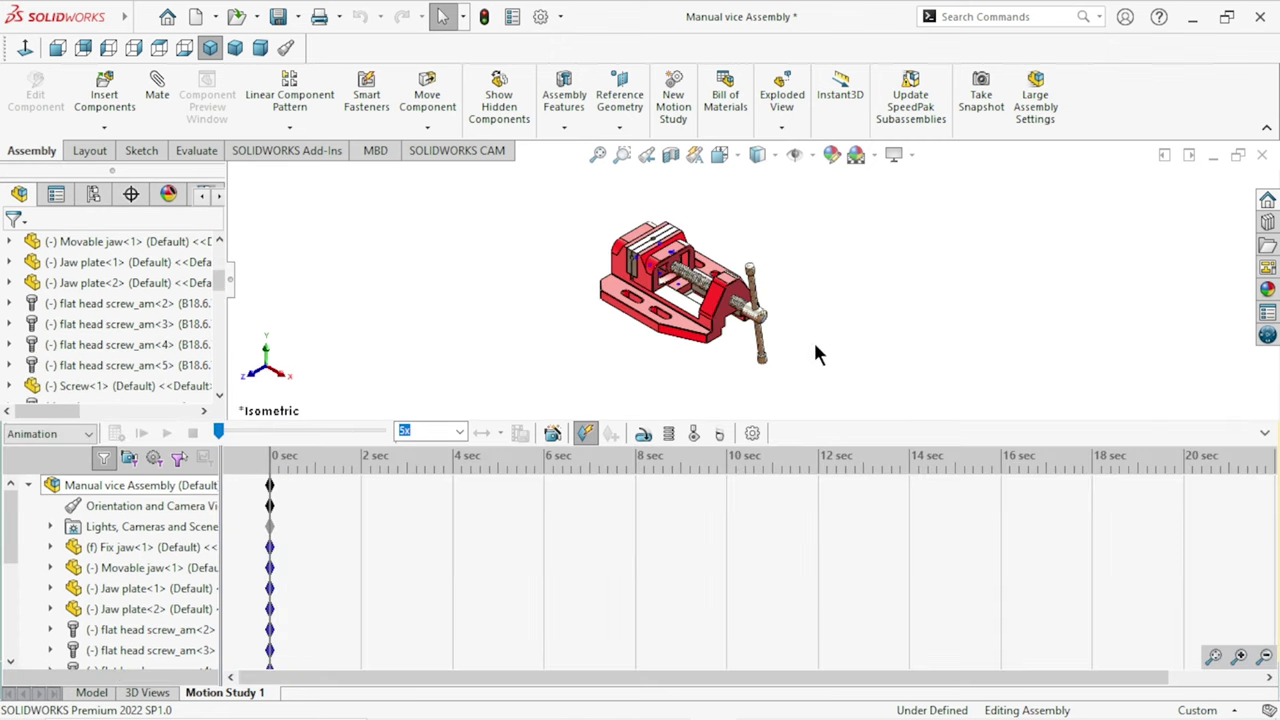
{"action": "scroll", "coordinate": [743, 322], "scroll_direction": "down", "scroll_amount": 3}
{"action": "scroll", "coordinate": [740, 340], "scroll_direction": "down", "scroll_amount": 2}
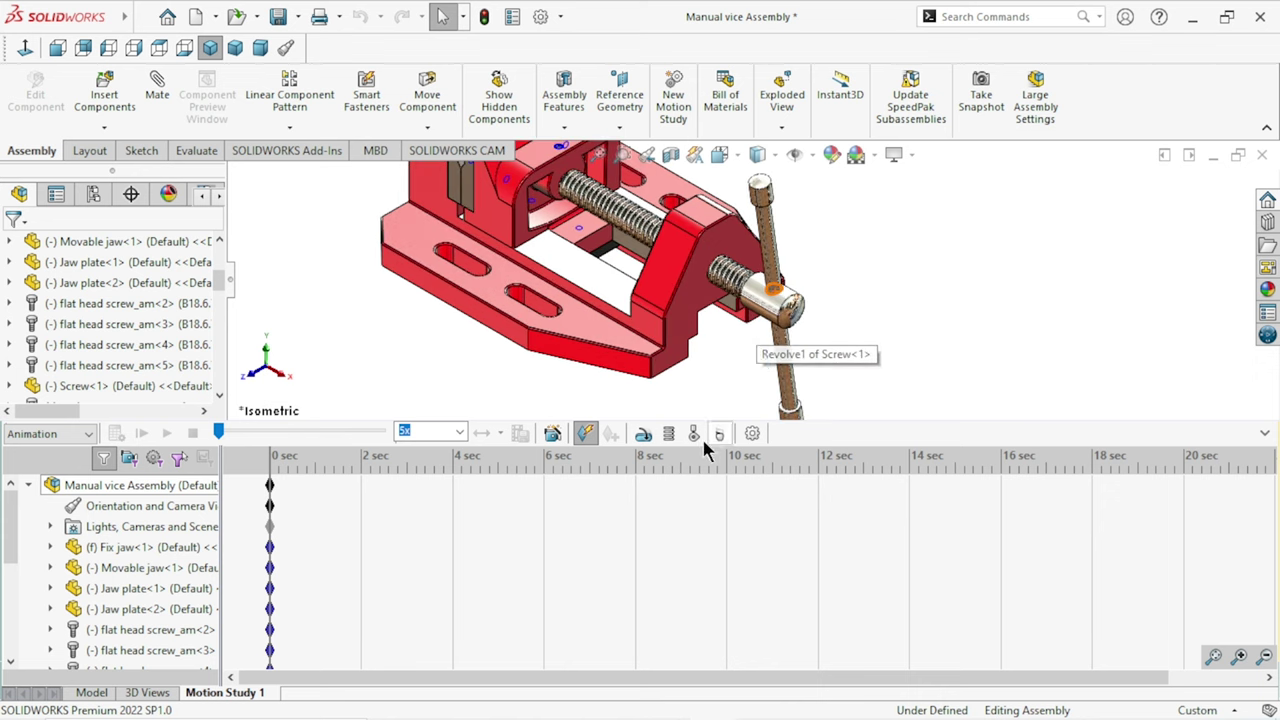
{"action": "left_click", "coordinate": [643, 433]}
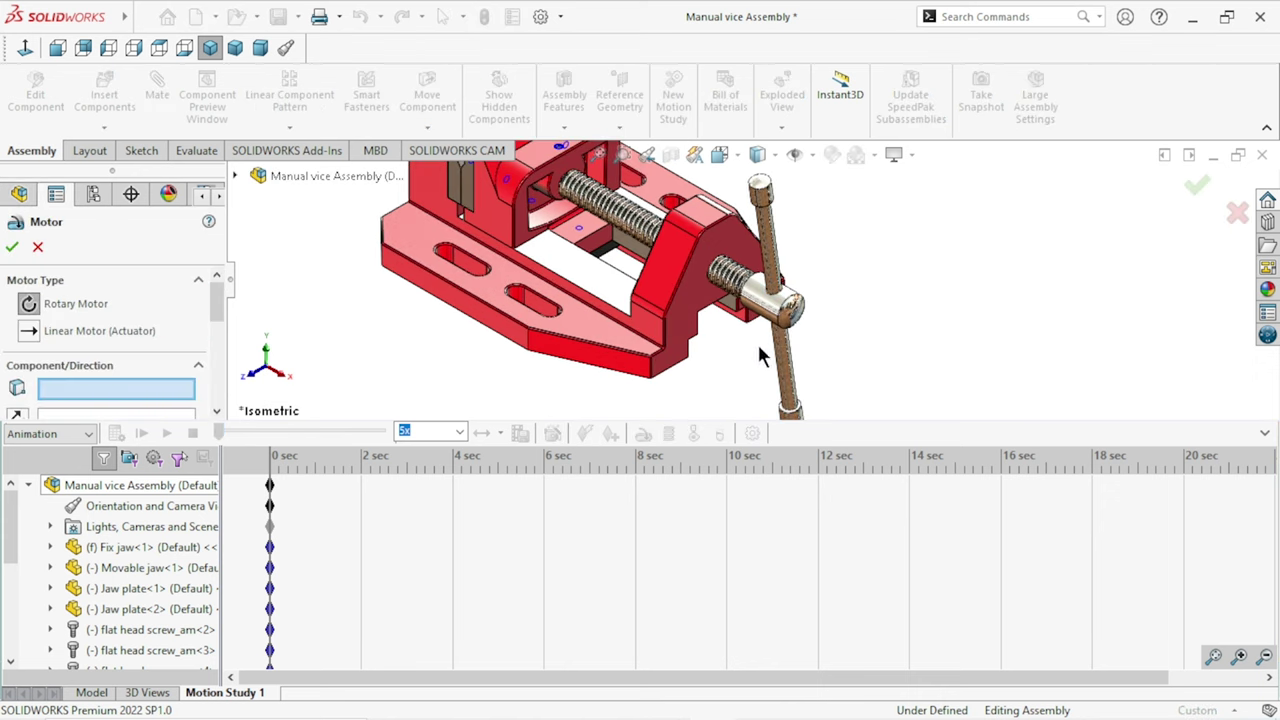
{"action": "scroll", "coordinate": [768, 345], "scroll_direction": "down", "scroll_amount": 2}
{"action": "left_click", "coordinate": [757, 280]}
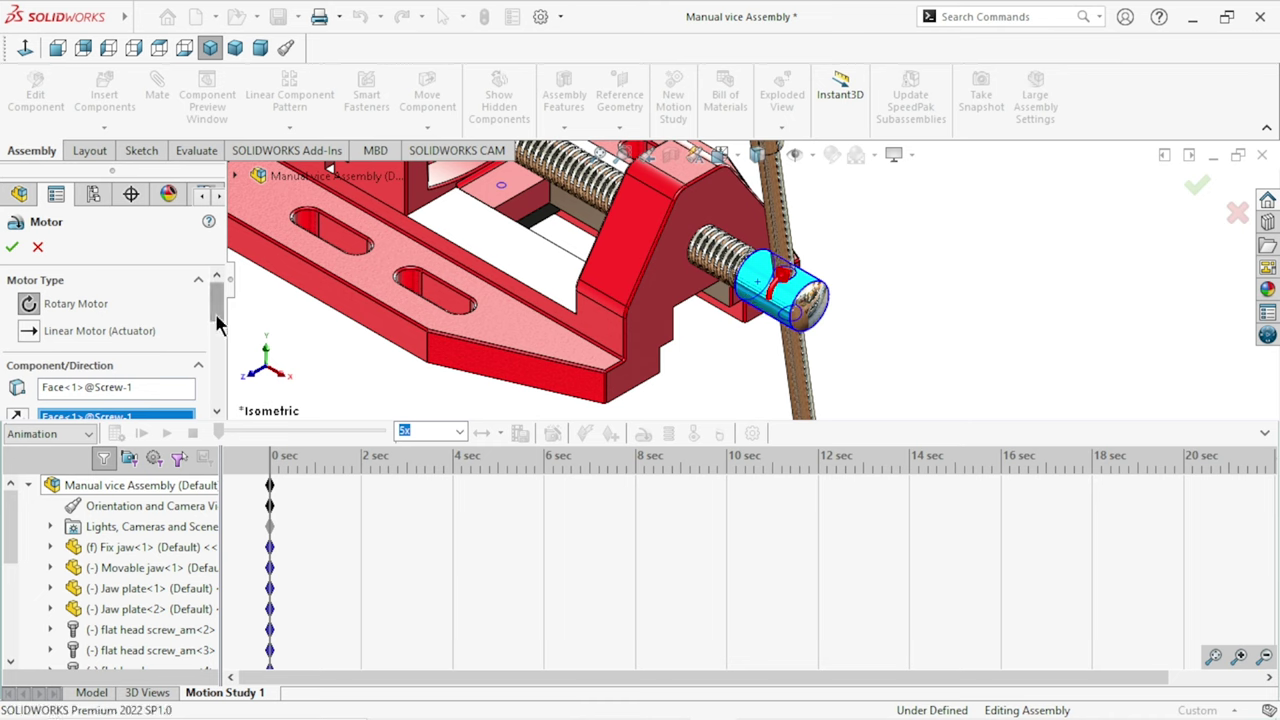
Step: Reverse the motor's direction, set its constant speed to 100000 RPM, and accept it
{"action": "scroll", "coordinate": [218, 325], "scroll_direction": "down", "scroll_amount": 3}
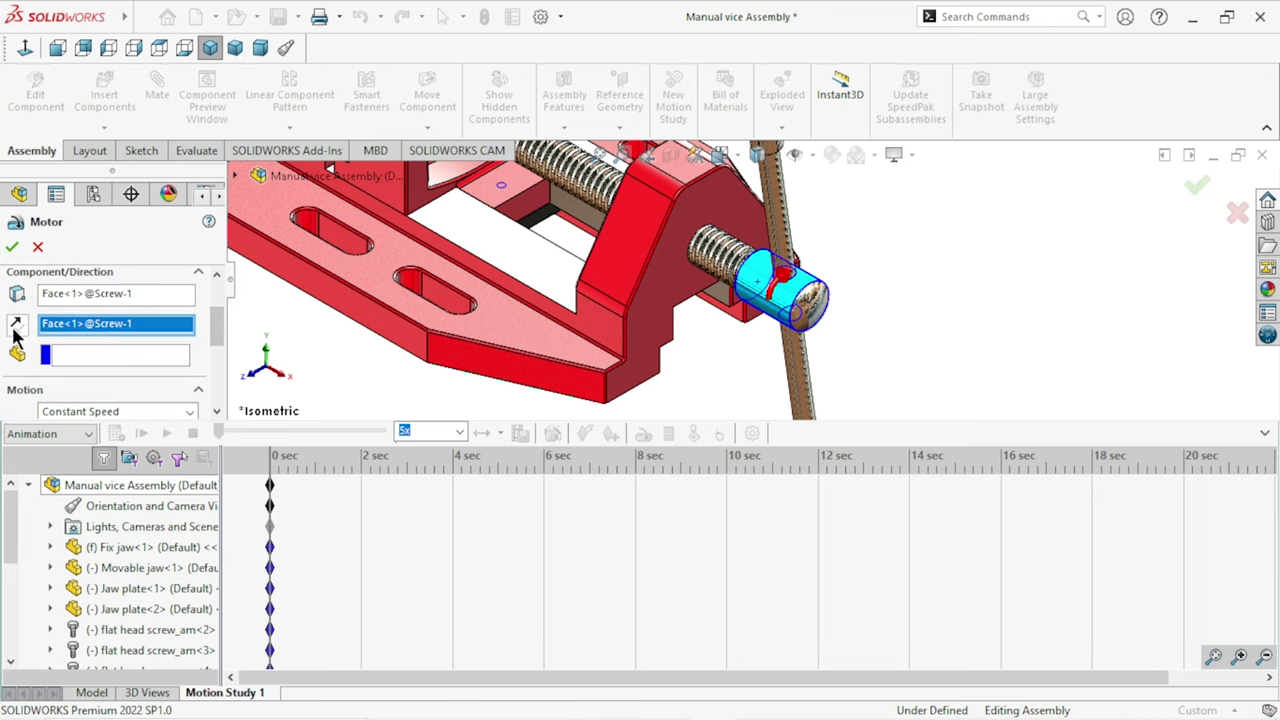
{"action": "left_click", "coordinate": [15, 328]}
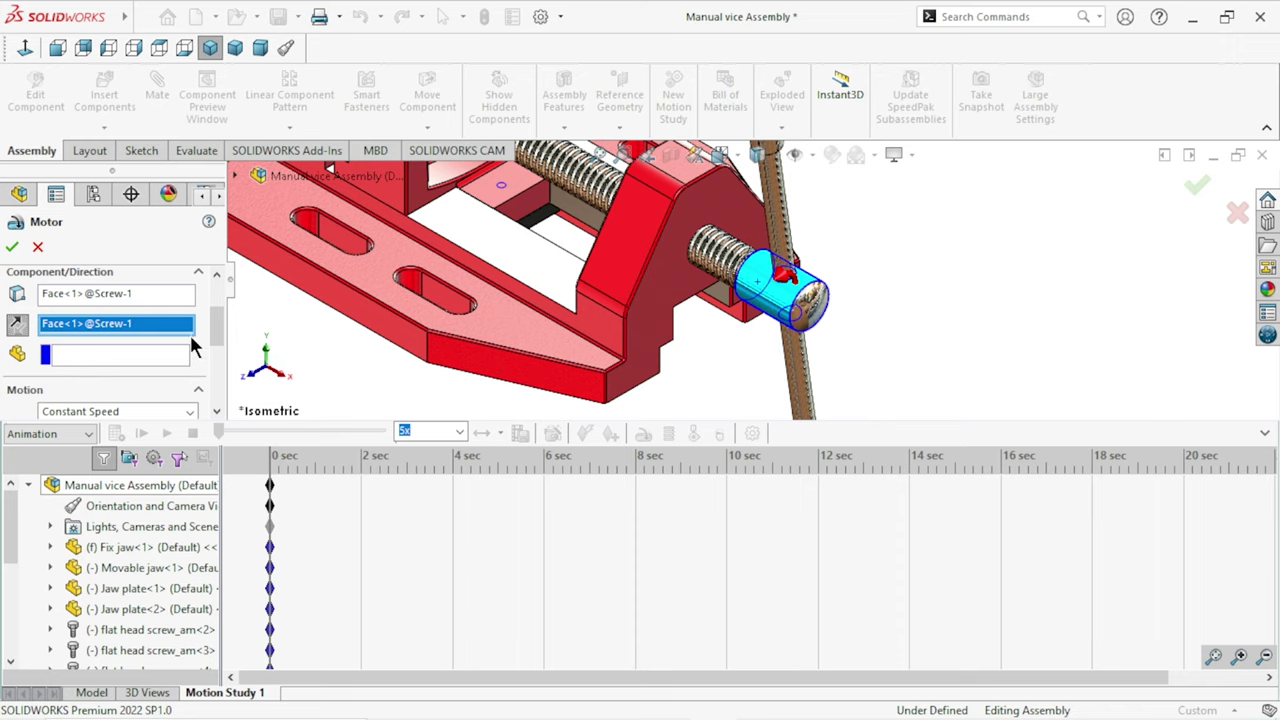
{"action": "scroll", "coordinate": [221, 319], "scroll_direction": "down", "scroll_amount": 3}
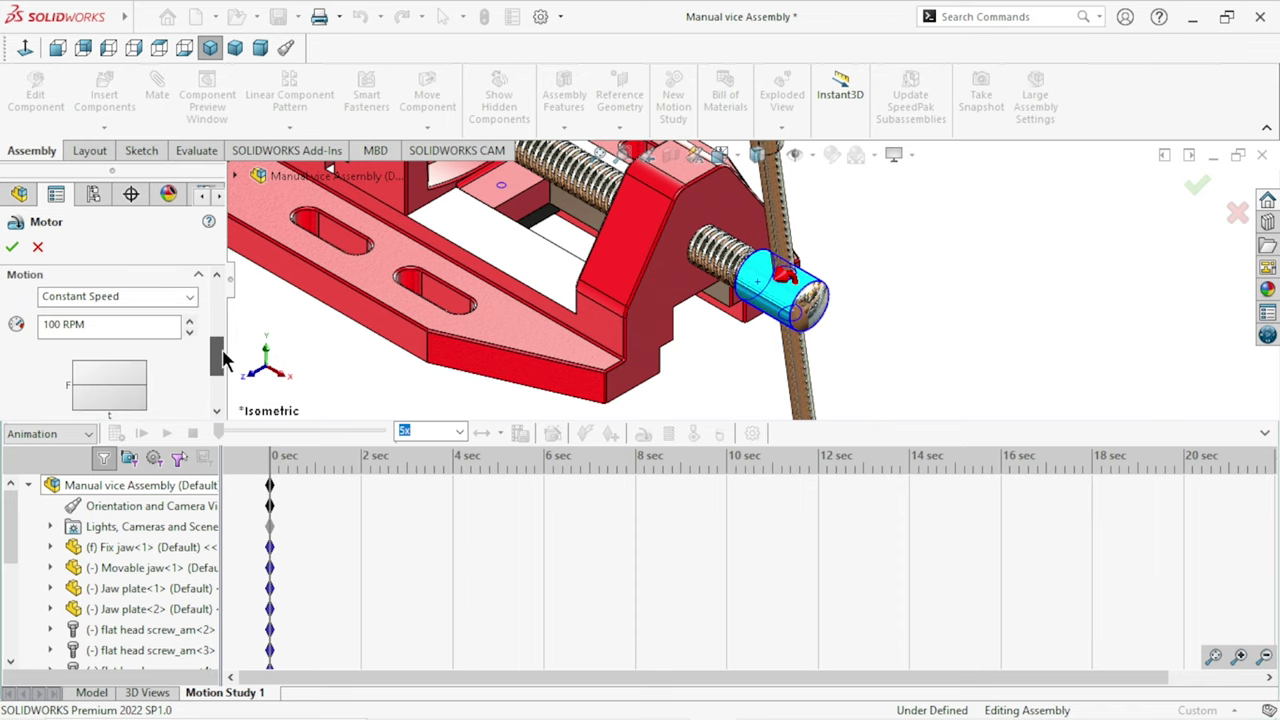
{"action": "triple_click", "coordinate": [108, 321]}
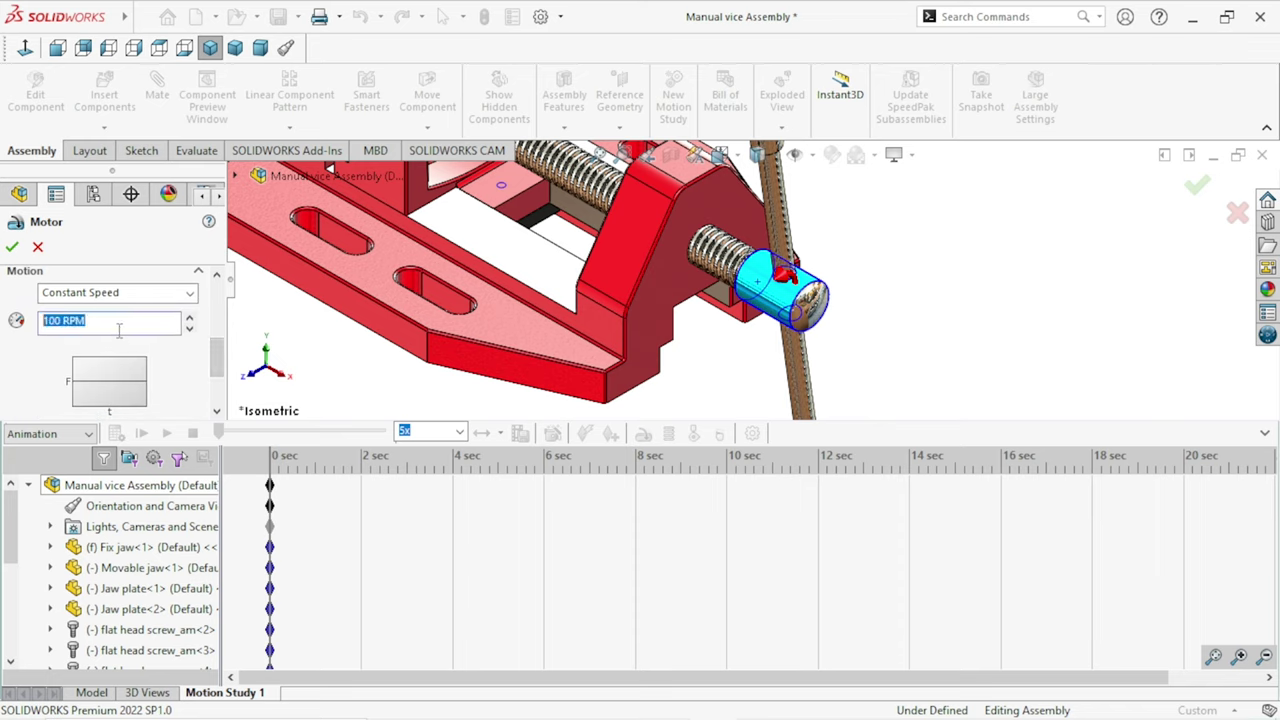
{"action": "type", "text": "100000"}
{"action": "key", "text": "Return"}
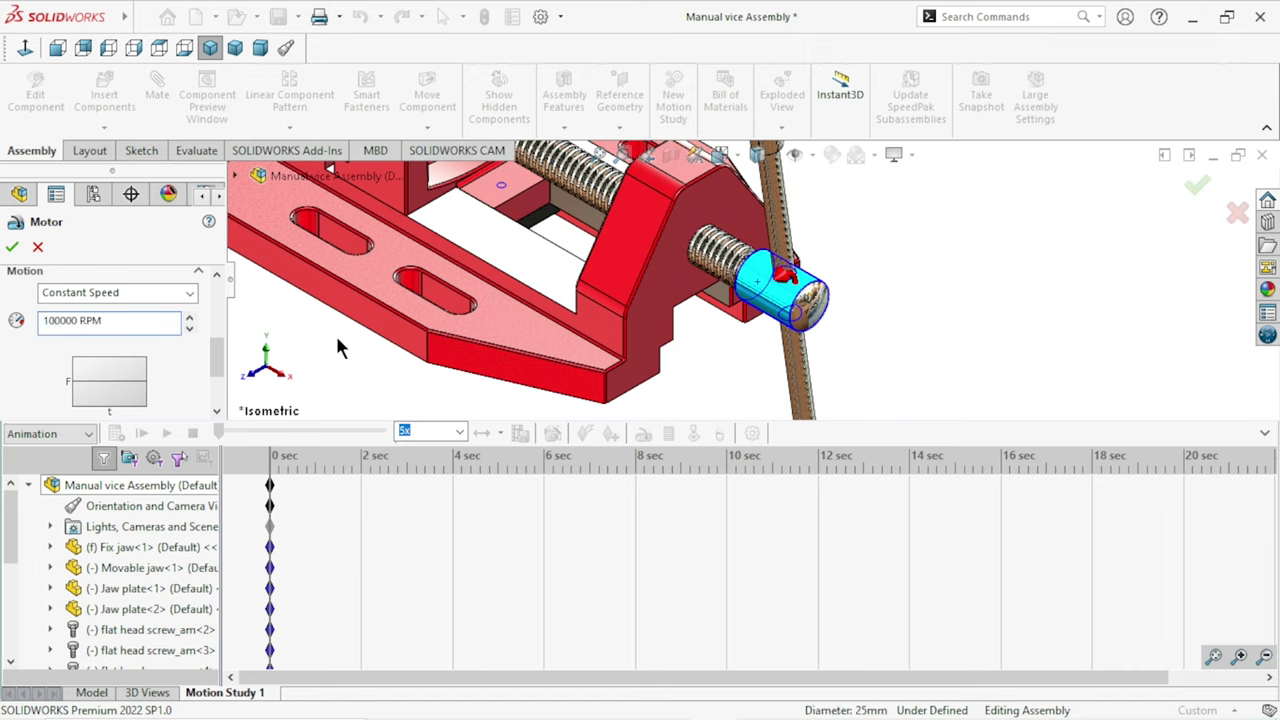
{"action": "left_click", "coordinate": [11, 250]}
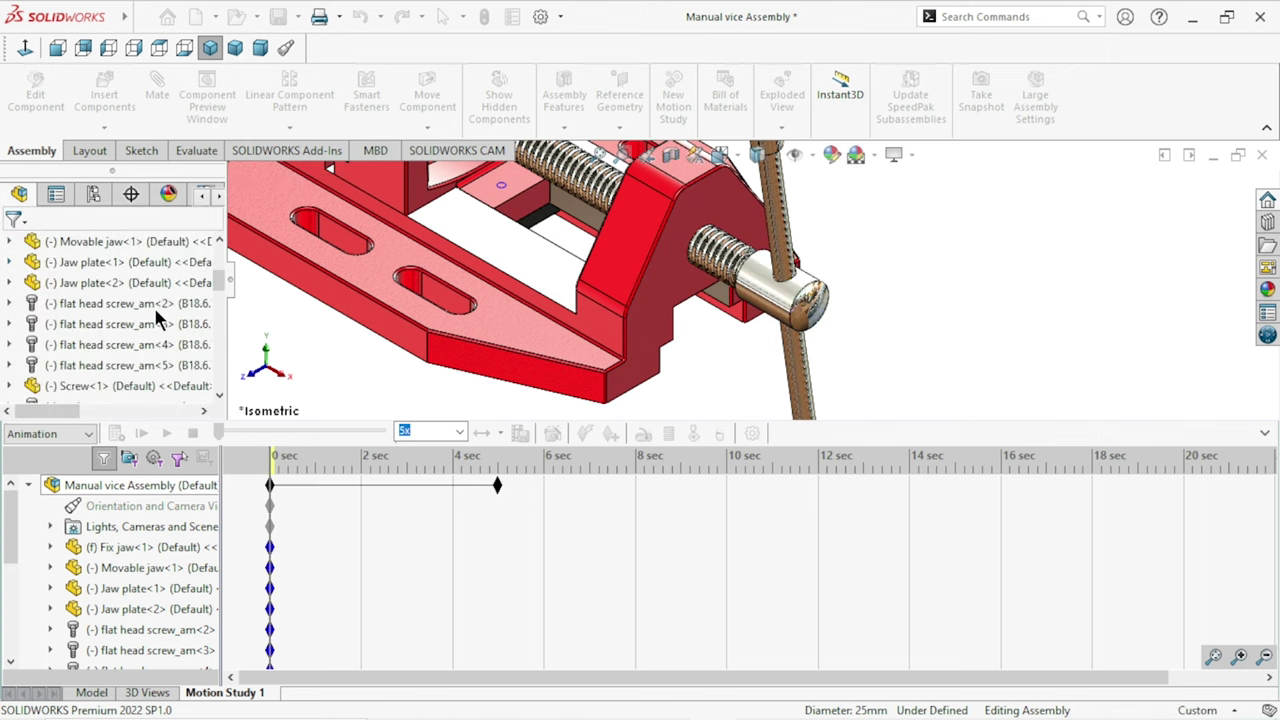
Step: Drag the study's end key out from 5 sec to about 26 sec on the timeline
{"action": "left_click_drag", "start_coordinate": [498, 487], "coordinate": [1063, 571]}
{"action": "left_click_drag", "start_coordinate": [1055, 486], "coordinate": [1273, 486]}
{"action": "left_click", "coordinate": [1250, 677]}
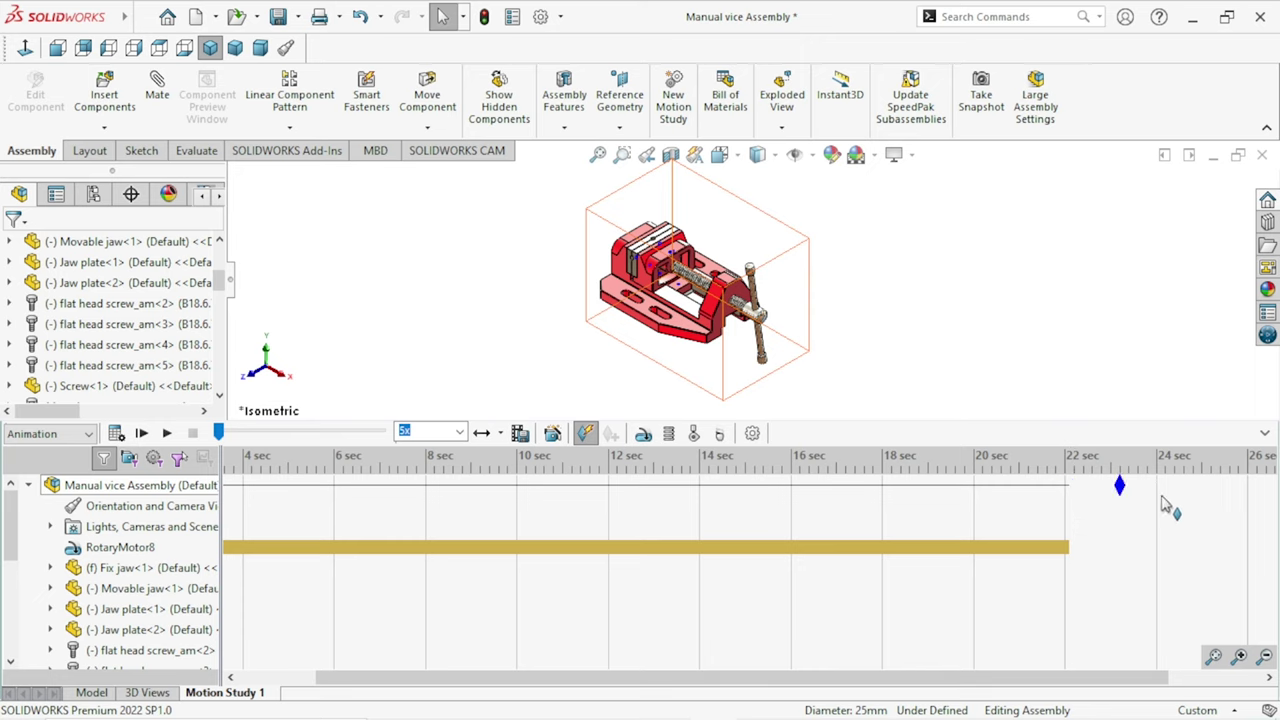
{"action": "left_click_drag", "start_coordinate": [1068, 487], "coordinate": [1175, 490]}
{"action": "left_click_drag", "start_coordinate": [1063, 688], "coordinate": [1127, 688]}
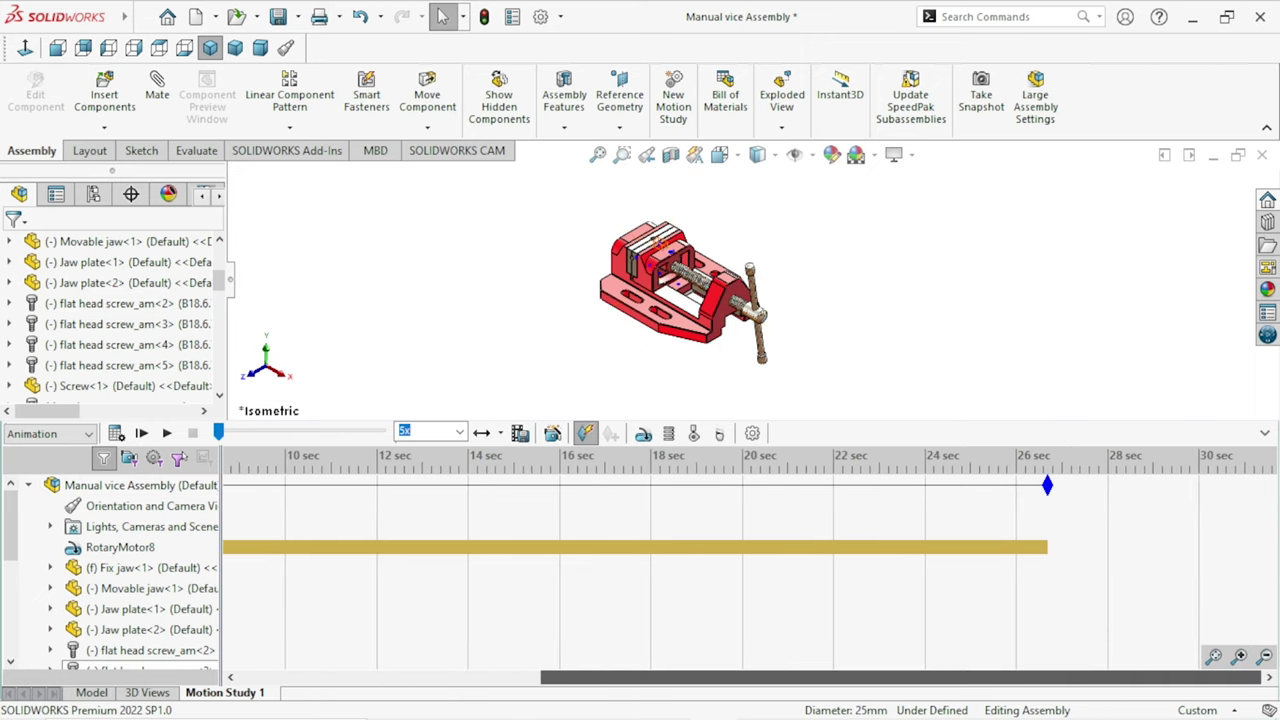
{"action": "left_click_drag", "start_coordinate": [1051, 488], "coordinate": [1273, 486]}
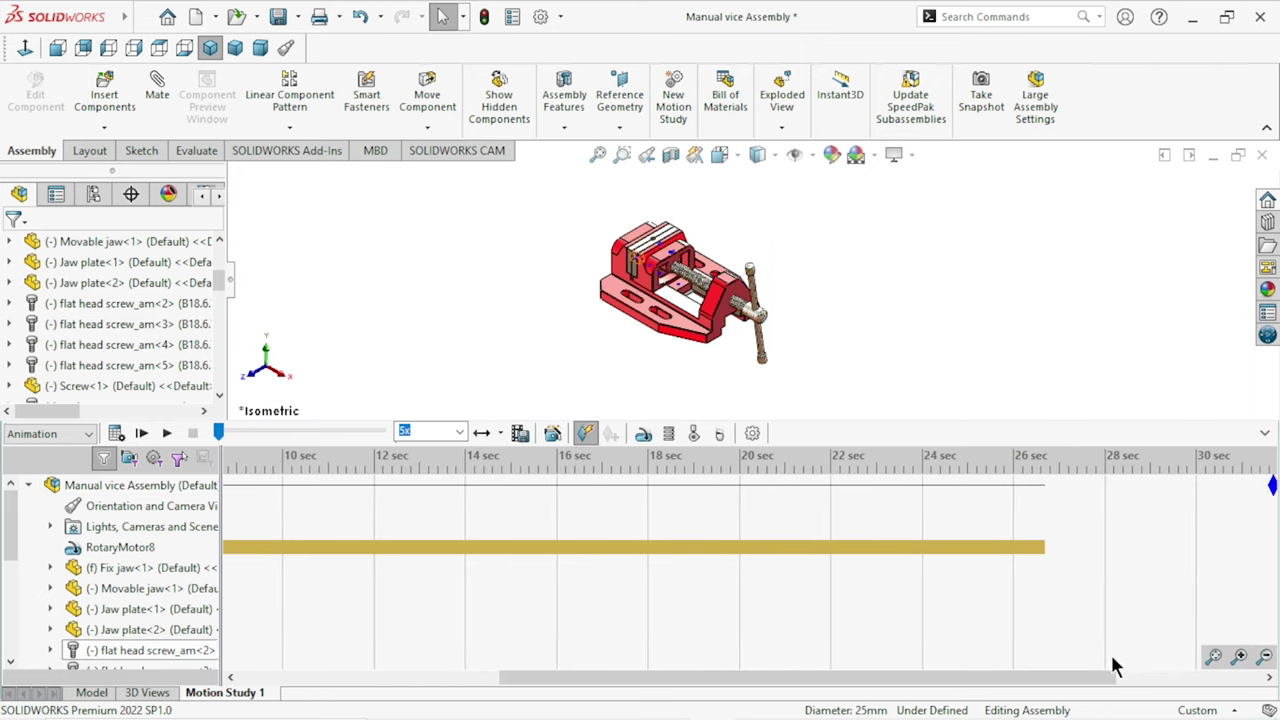
{"action": "left_click_drag", "start_coordinate": [1108, 678], "coordinate": [1210, 678]}
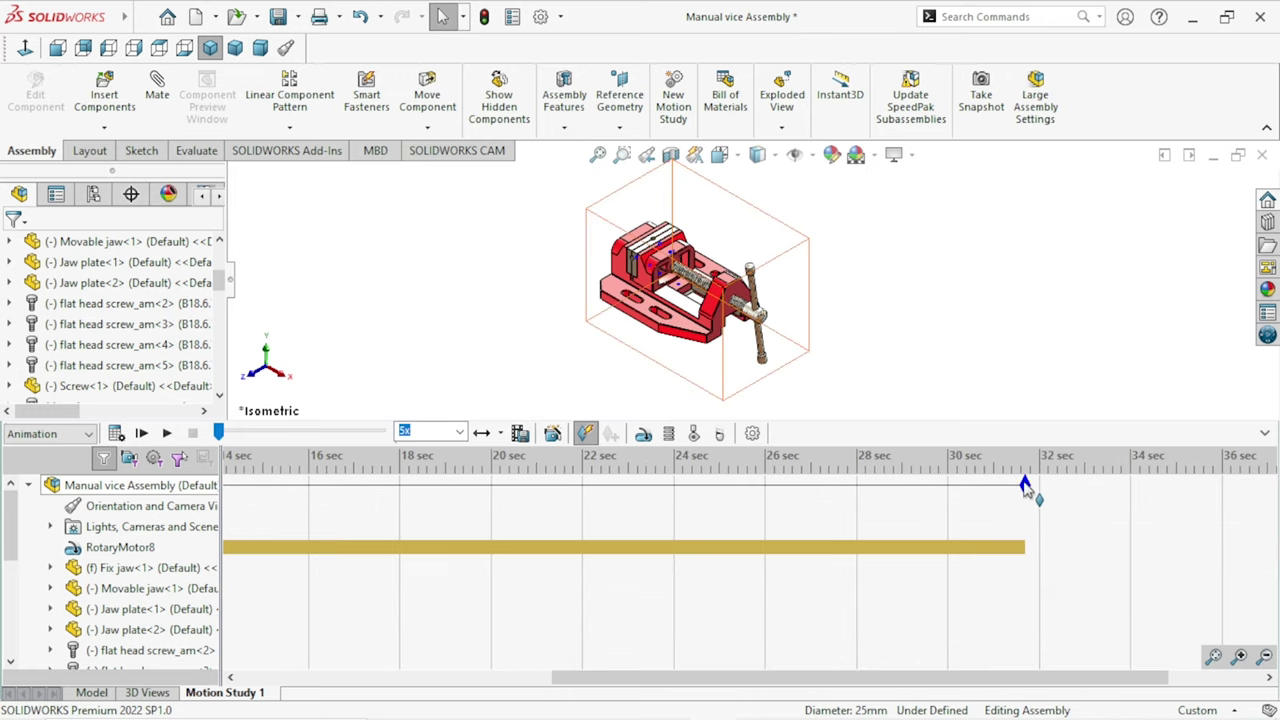
{"action": "left_click_drag", "start_coordinate": [1025, 487], "coordinate": [1273, 486]}
{"action": "left_click_drag", "start_coordinate": [1081, 678], "coordinate": [1219, 678]}
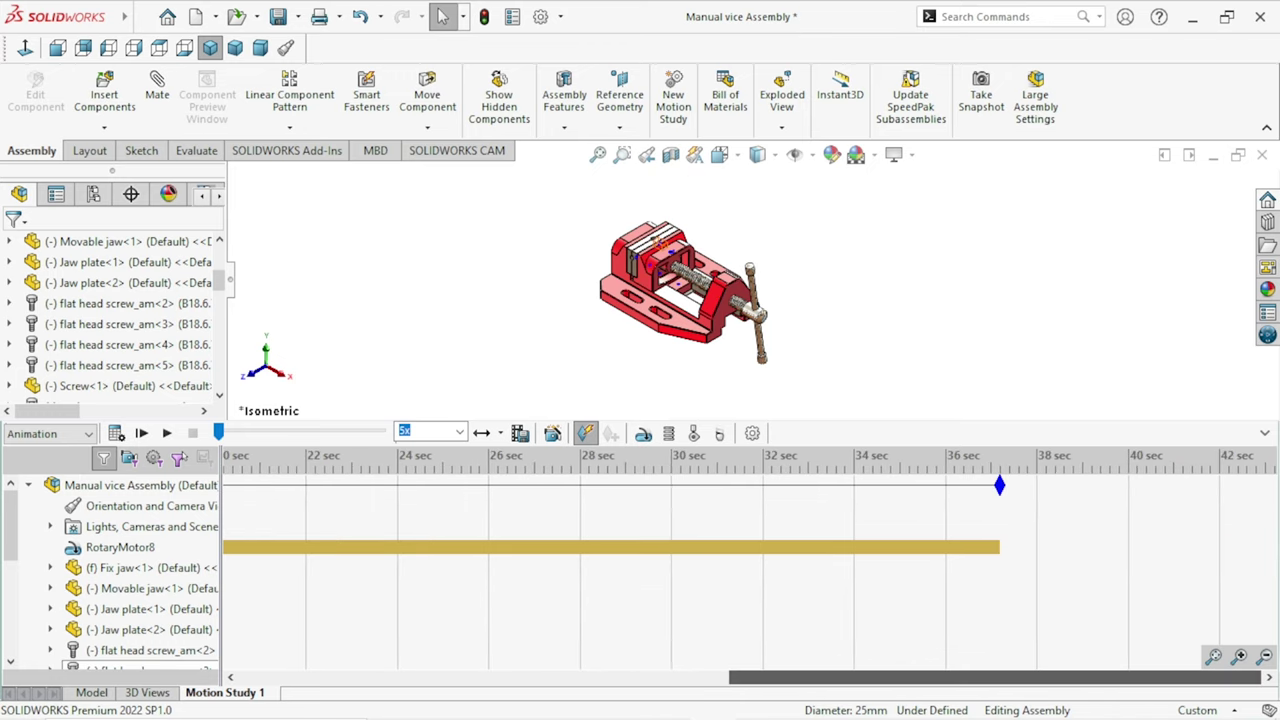
Step: Stretch the RotaryMotor8 bar and the study end to 01:00, then calculate the study
{"action": "left_click", "coordinate": [978, 490]}
{"action": "left_click_drag", "start_coordinate": [1000, 490], "coordinate": [1273, 486]}
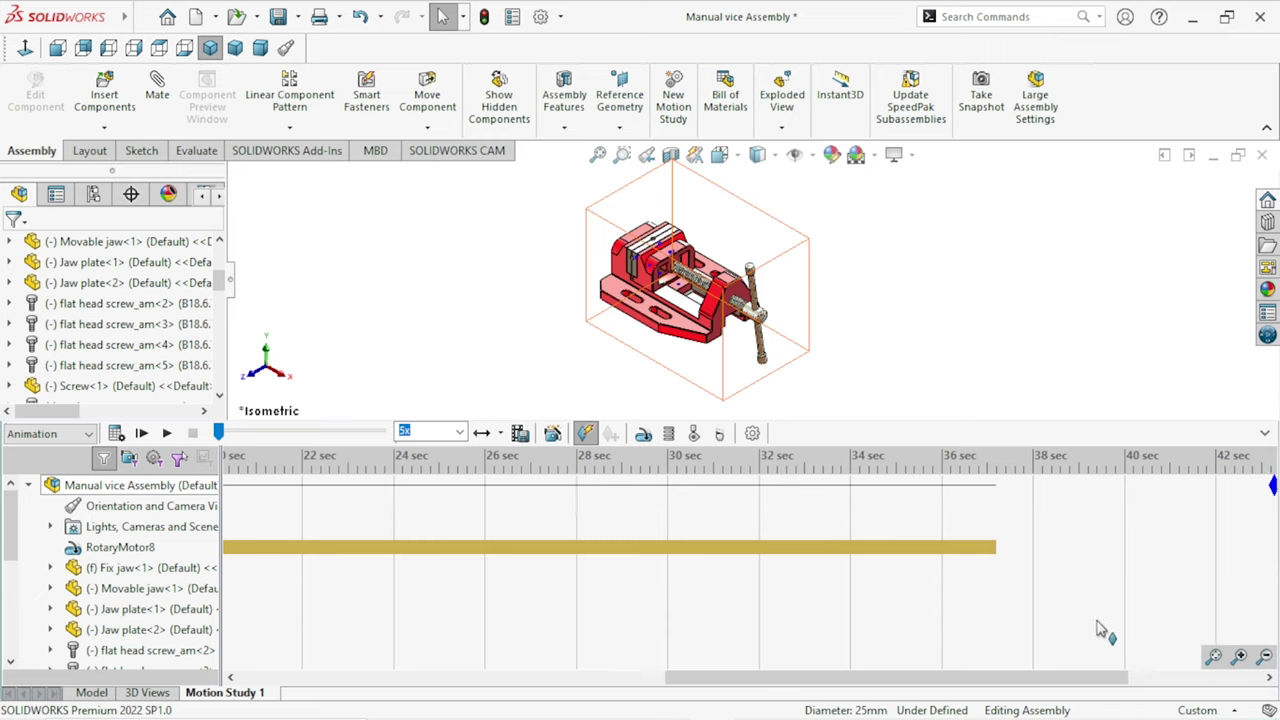
{"action": "left_click_drag", "start_coordinate": [1104, 684], "coordinate": [1144, 684]}
{"action": "mouse_move", "coordinate": [971, 486]}
{"action": "left_mouse_down"}
{"action": "mouse_move", "coordinate": [1273, 486]}
{"action": "mouse_move", "coordinate": [1277, 528]}
{"action": "left_mouse_up"}
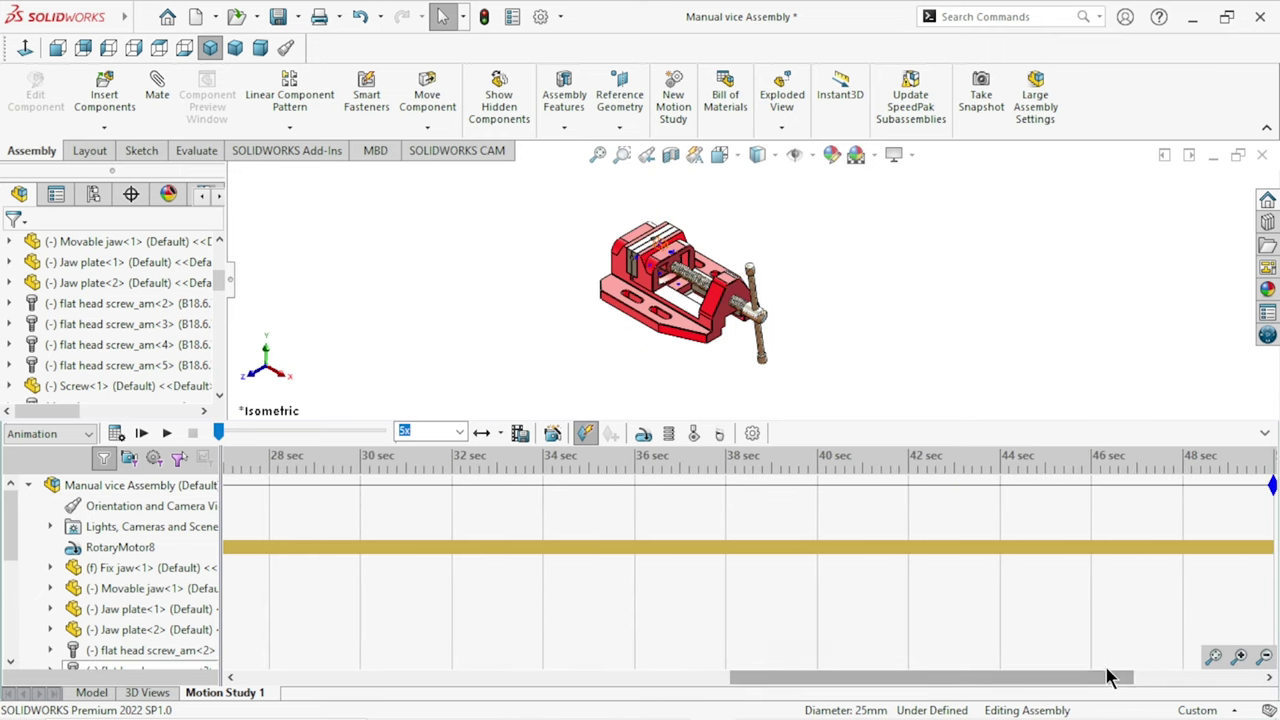
{"action": "left_click_drag", "start_coordinate": [1108, 687], "coordinate": [1142, 684]}
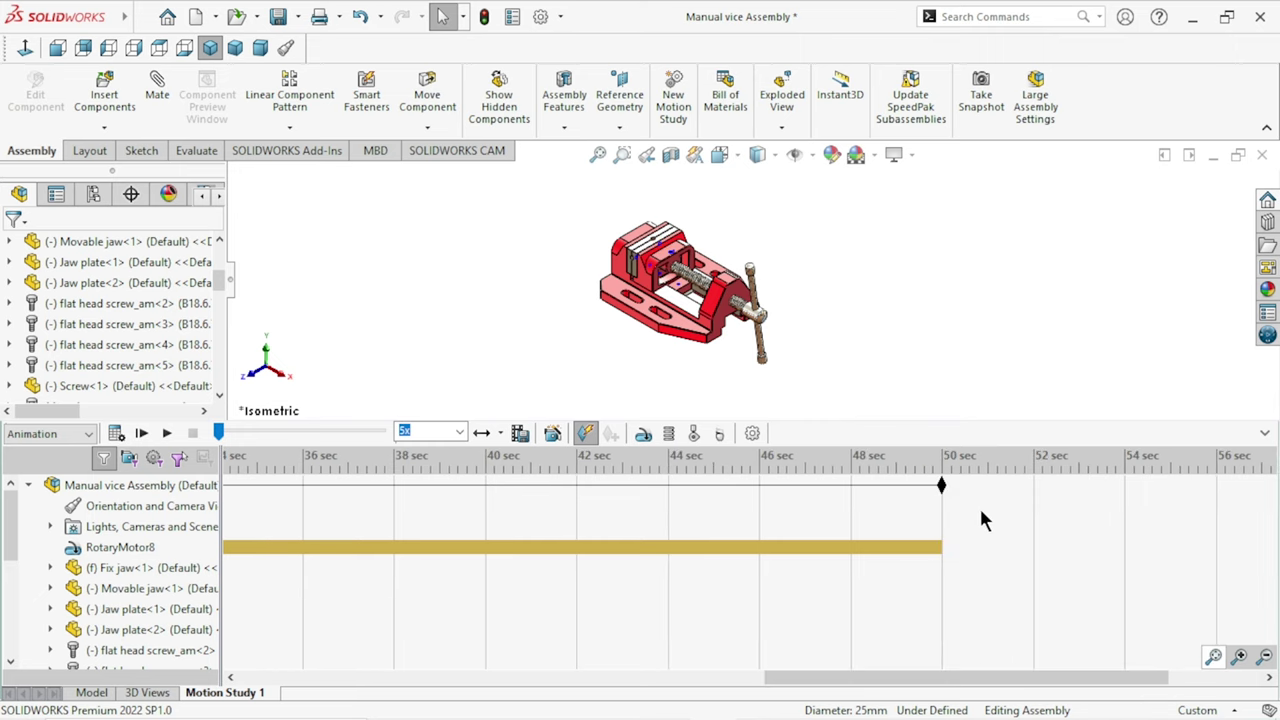
{"action": "left_click_drag", "start_coordinate": [941, 486], "coordinate": [1273, 486]}
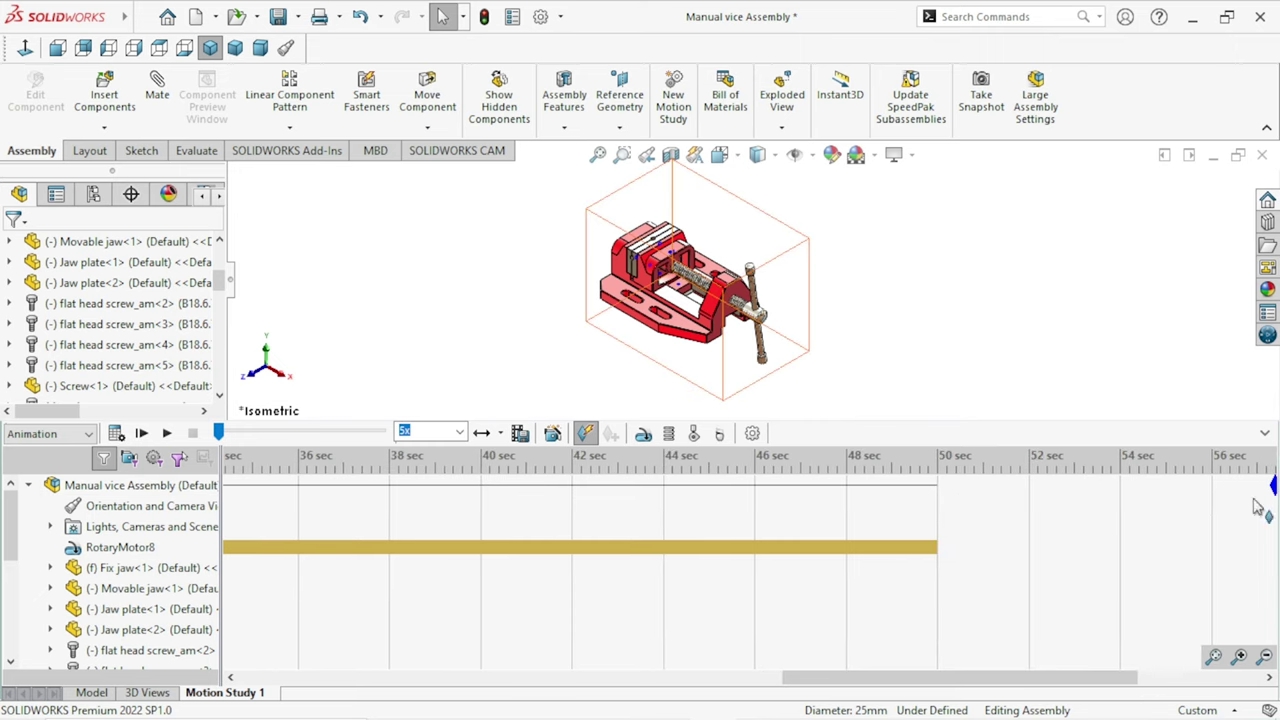
{"action": "left_click_drag", "start_coordinate": [1117, 686], "coordinate": [1147, 686]}
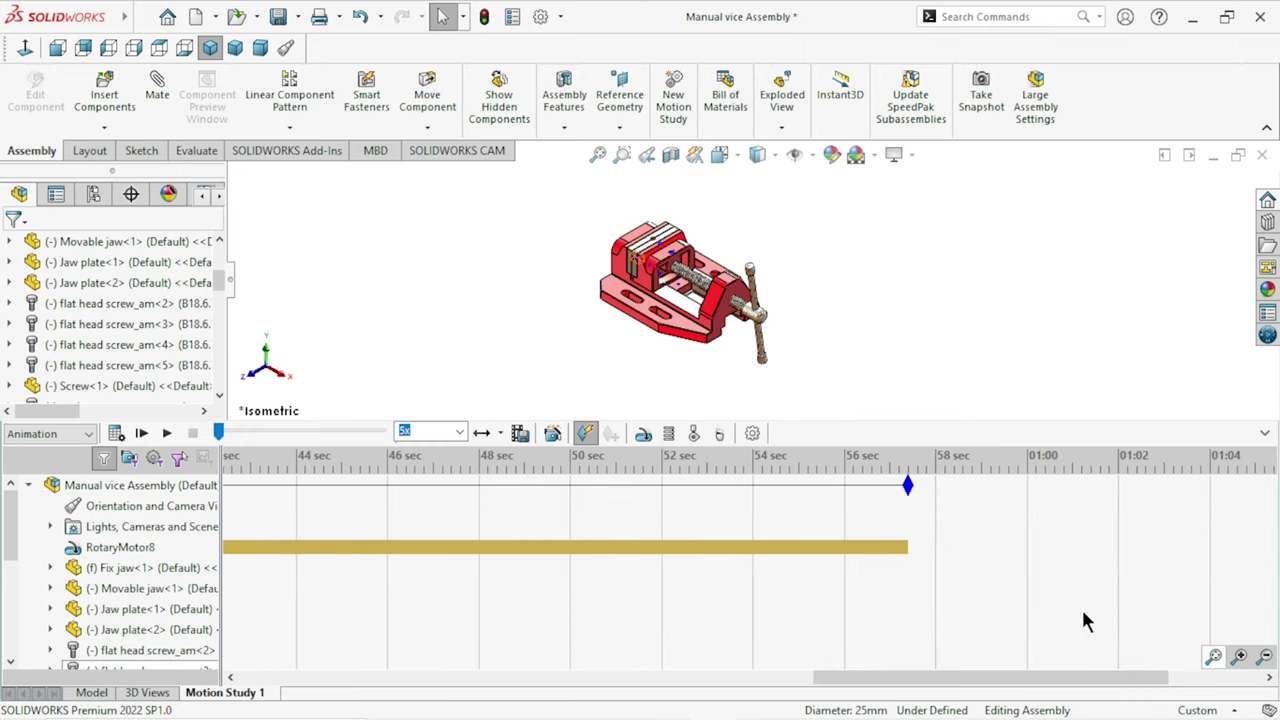
{"action": "left_click_drag", "start_coordinate": [911, 493], "coordinate": [1036, 493]}
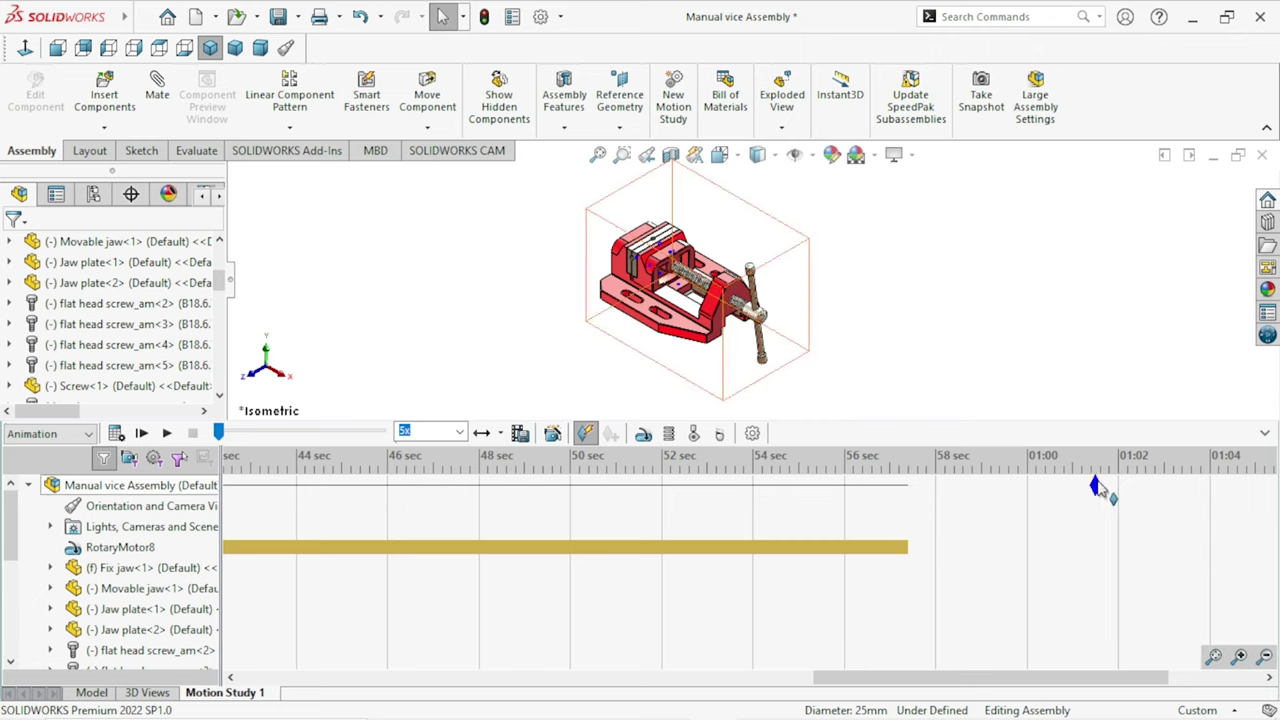
{"action": "left_click_drag", "start_coordinate": [1040, 500], "coordinate": [1040, 503]}
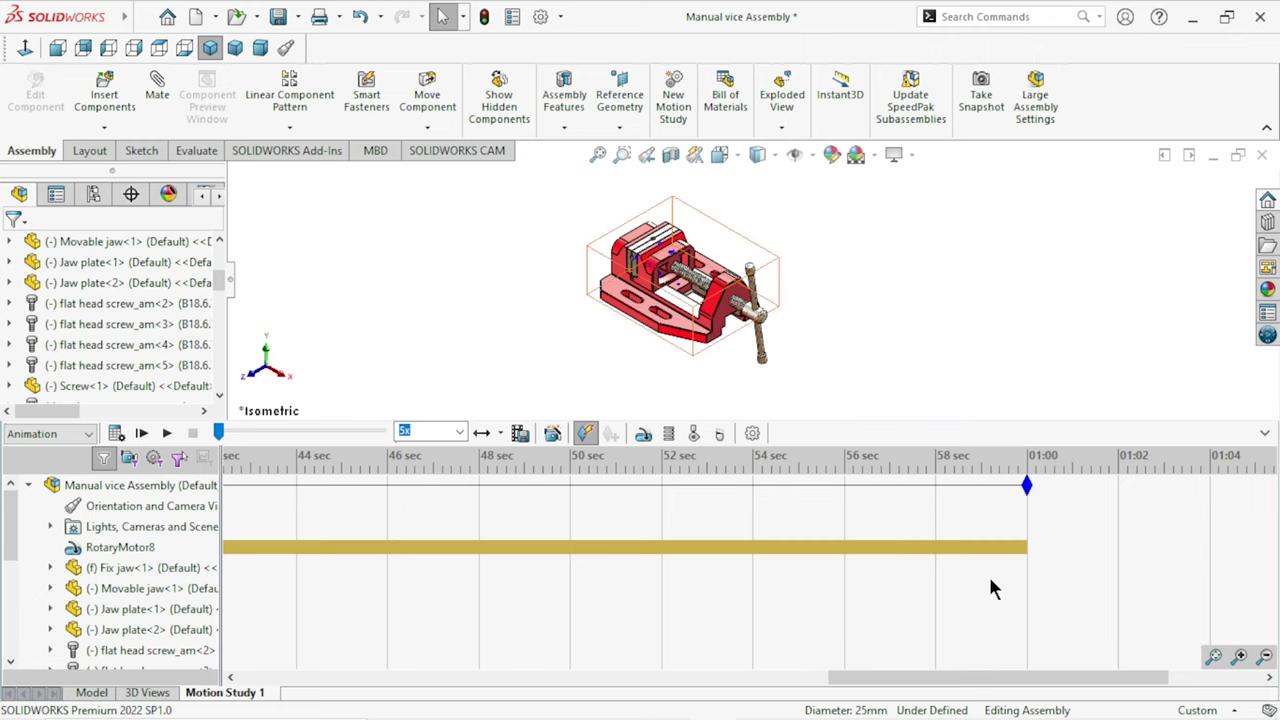
{"action": "left_click", "coordinate": [118, 434]}
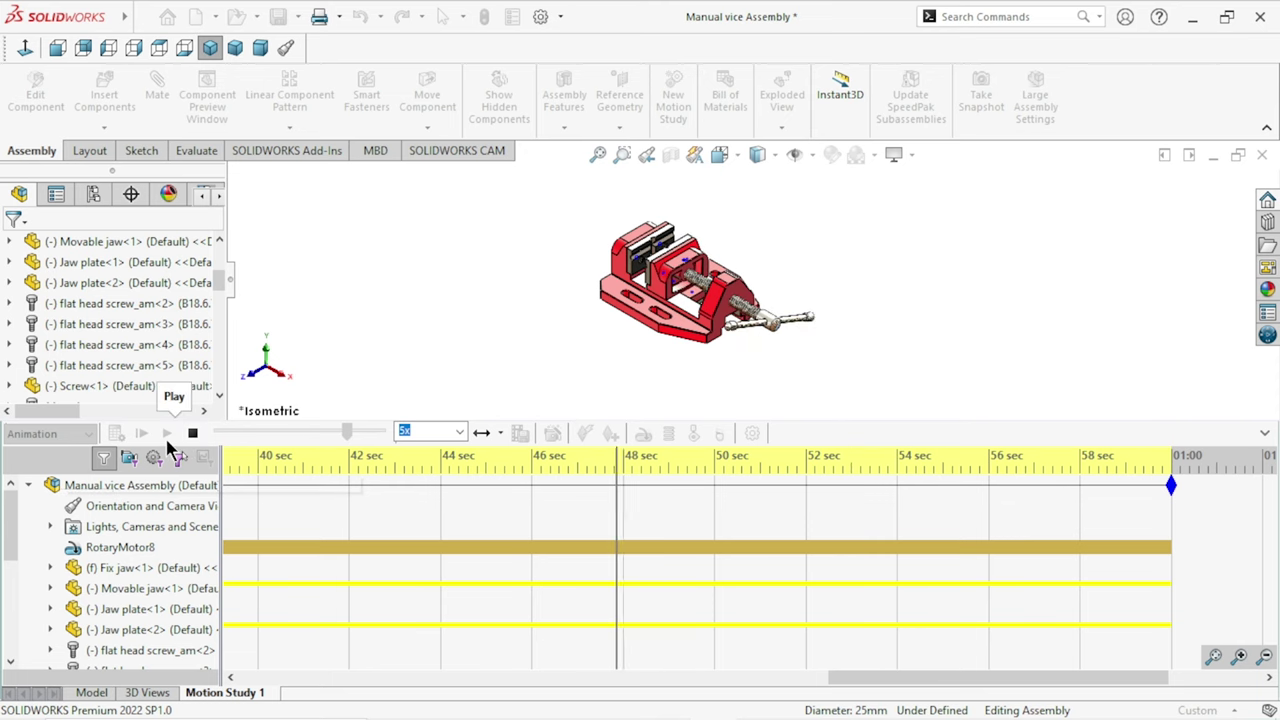
Step: Collapse the MotionManager timeline after calculation to enlarge the model view
{"action": "left_click", "coordinate": [1263, 433]}
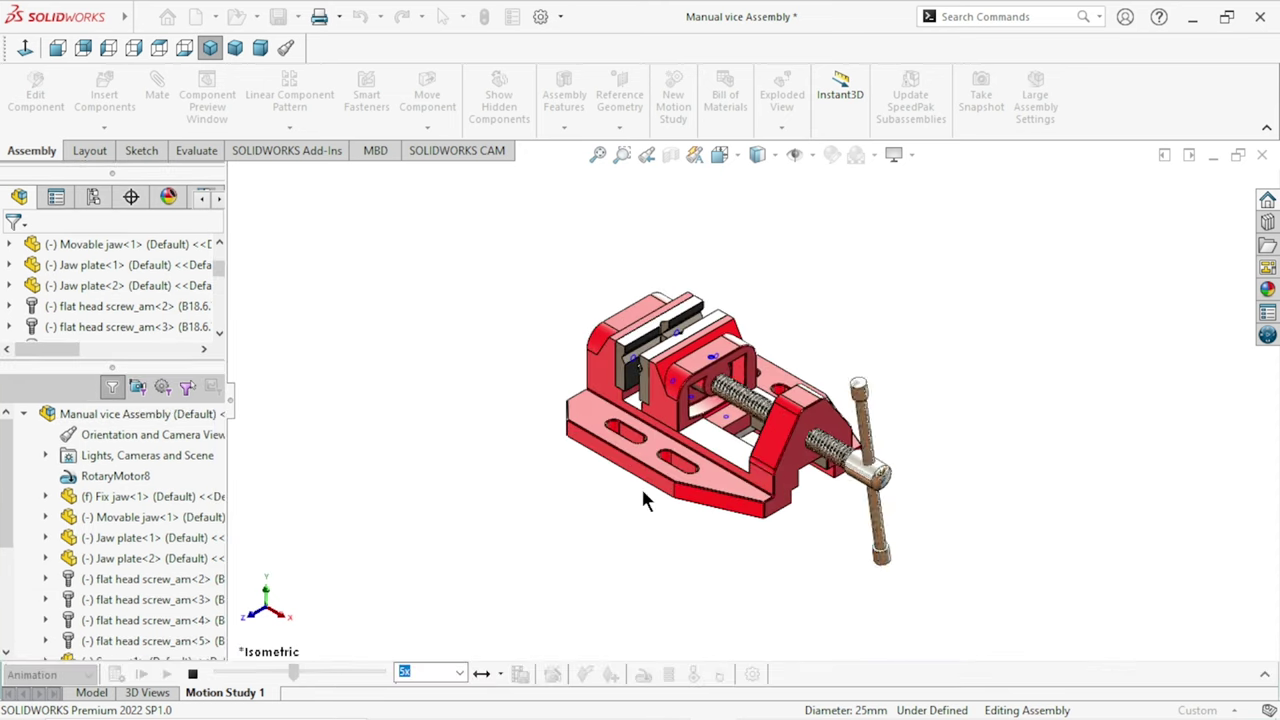
Step: Stop playback, set Normal playback mode at 1x speed, and play the animation
{"action": "left_click", "coordinate": [195, 677]}
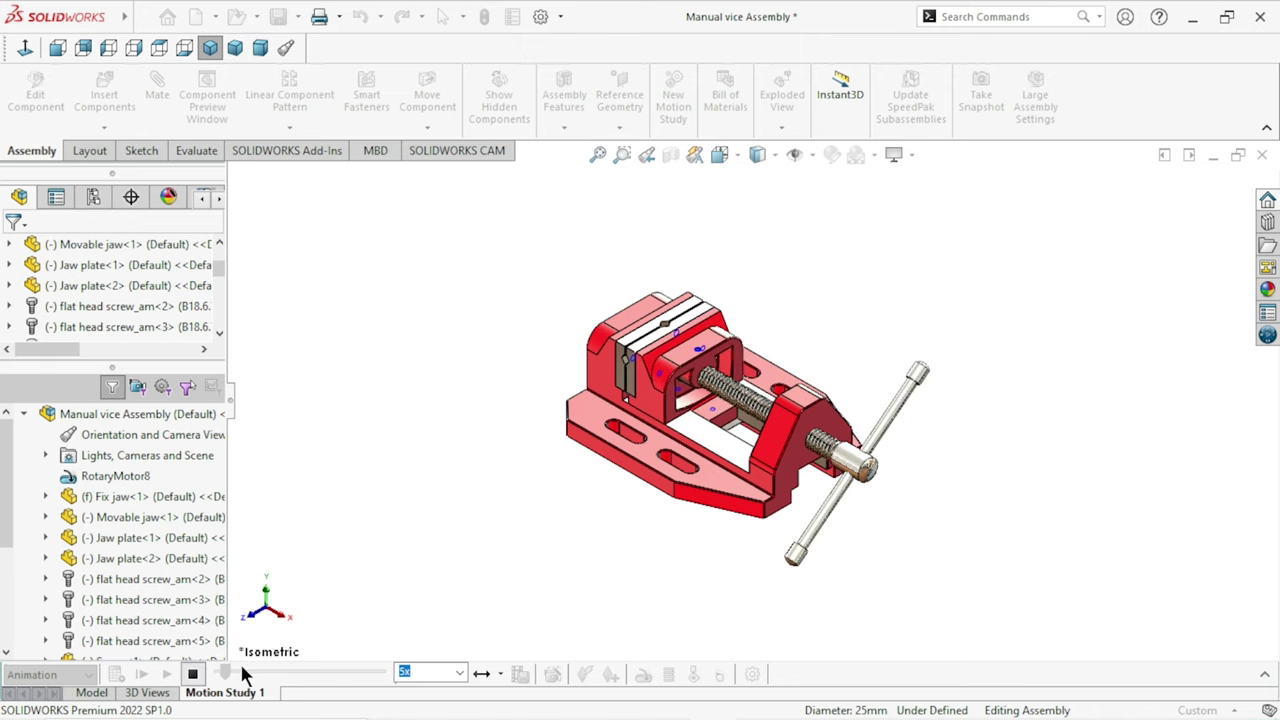
{"action": "left_click", "coordinate": [500, 676]}
{"action": "left_click", "coordinate": [520, 624]}
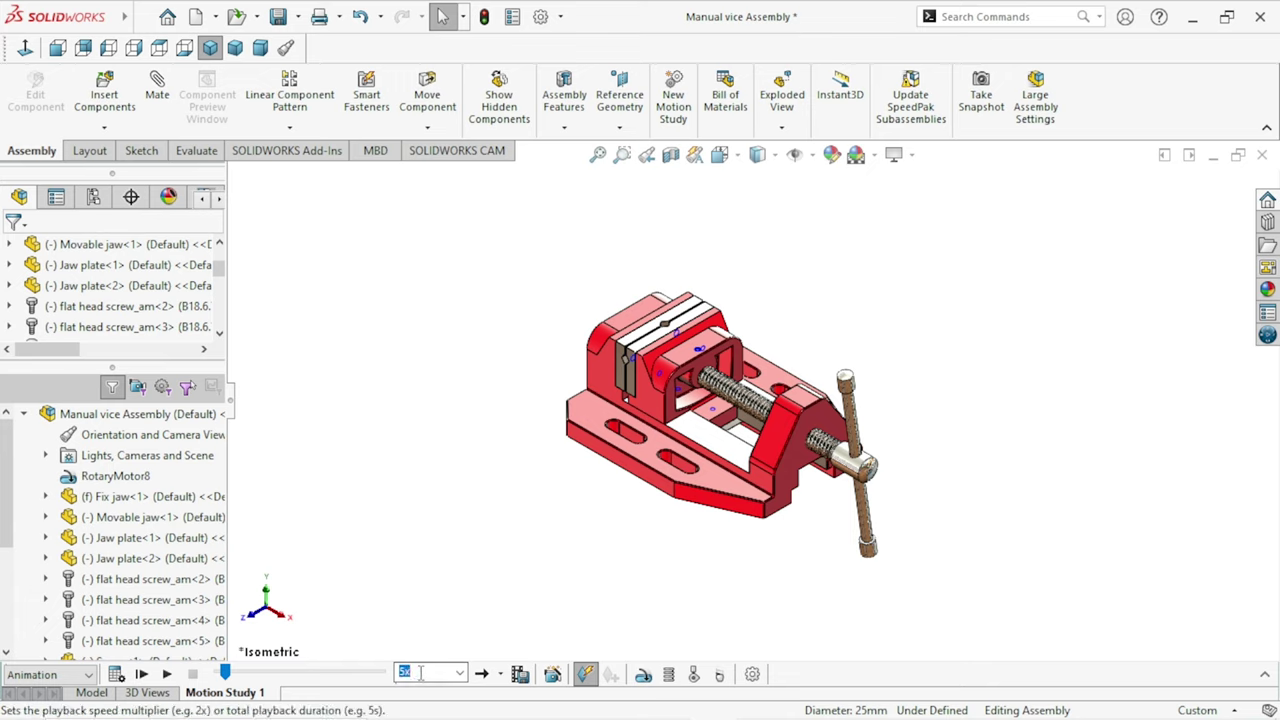
{"action": "left_click", "coordinate": [460, 674]}
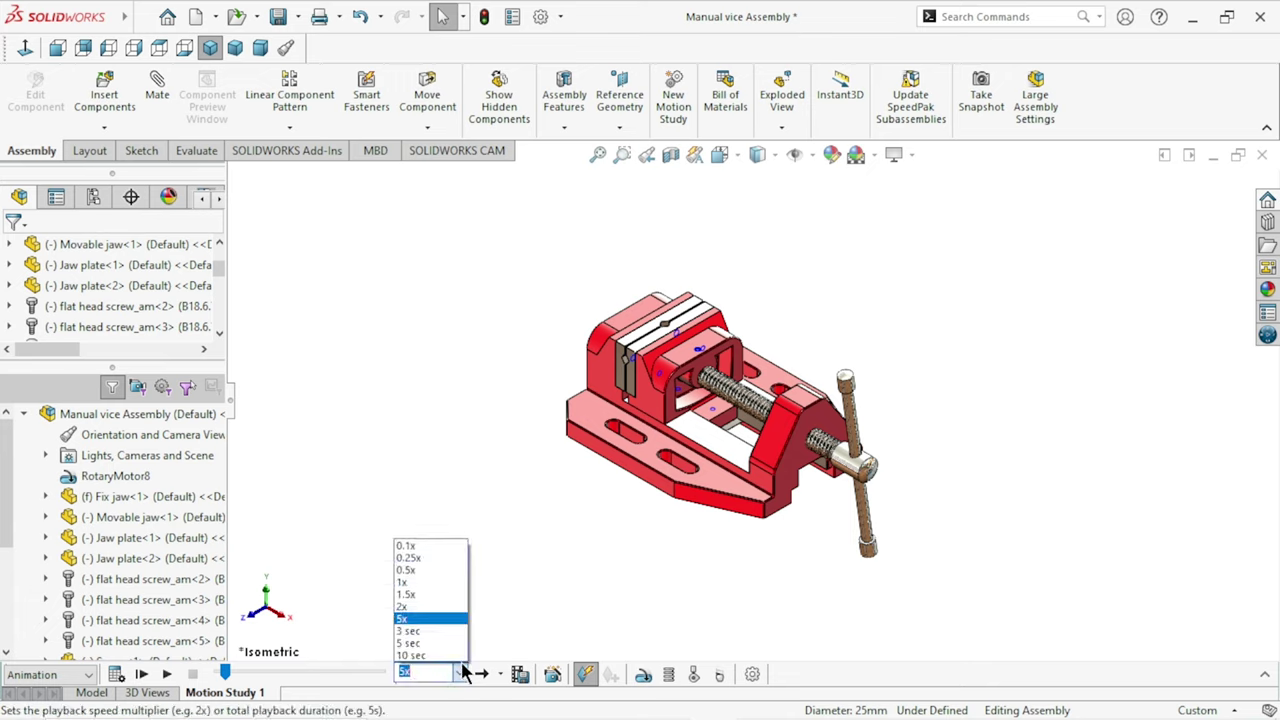
{"action": "left_click", "coordinate": [434, 584]}
{"action": "mouse_move", "coordinate": [225, 673]}
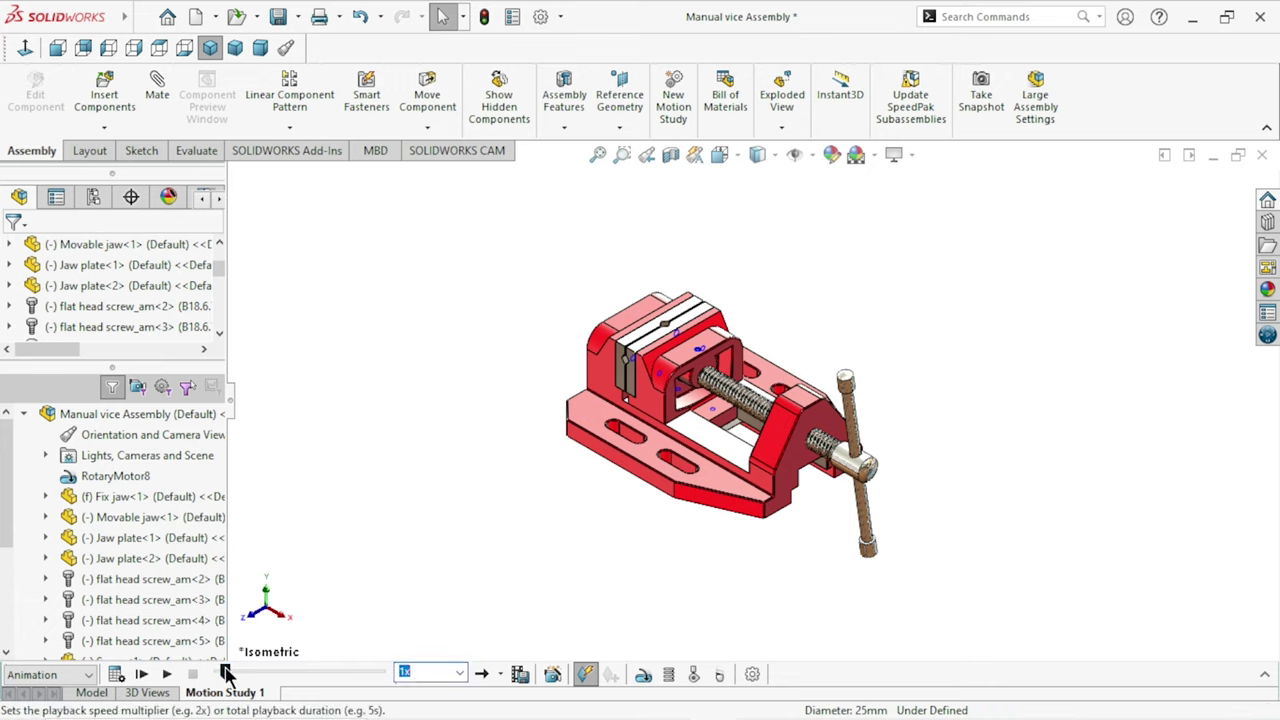
{"action": "left_click", "coordinate": [166, 674]}
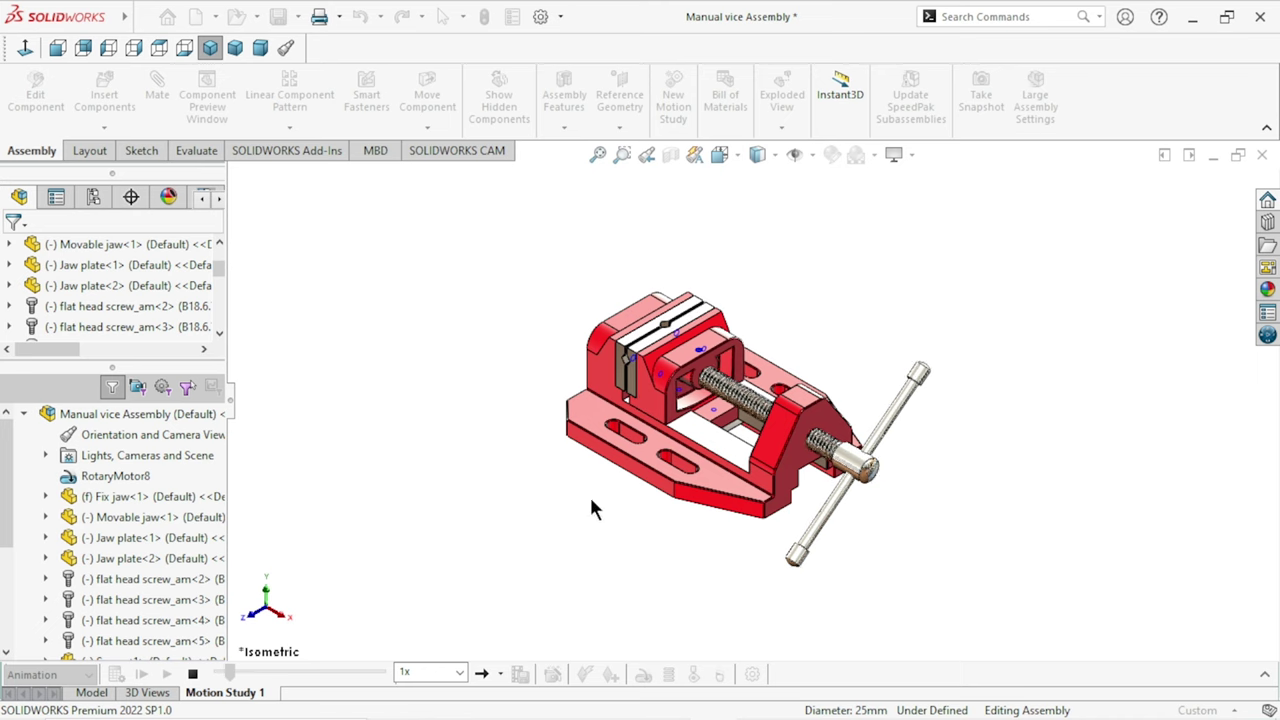
Step: Replay the animation at 5x speed
{"action": "left_click", "coordinate": [459, 672]}
{"action": "left_click", "coordinate": [432, 616]}
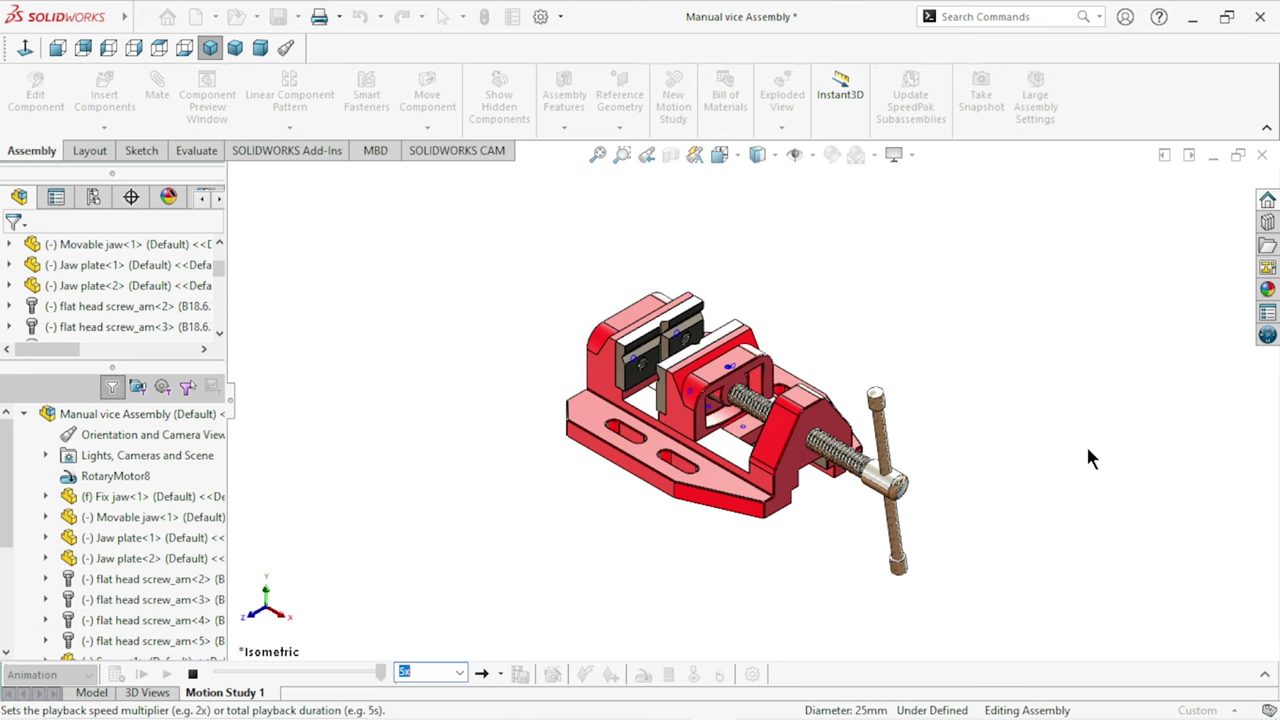
{"action": "left_click", "coordinate": [166, 674]}
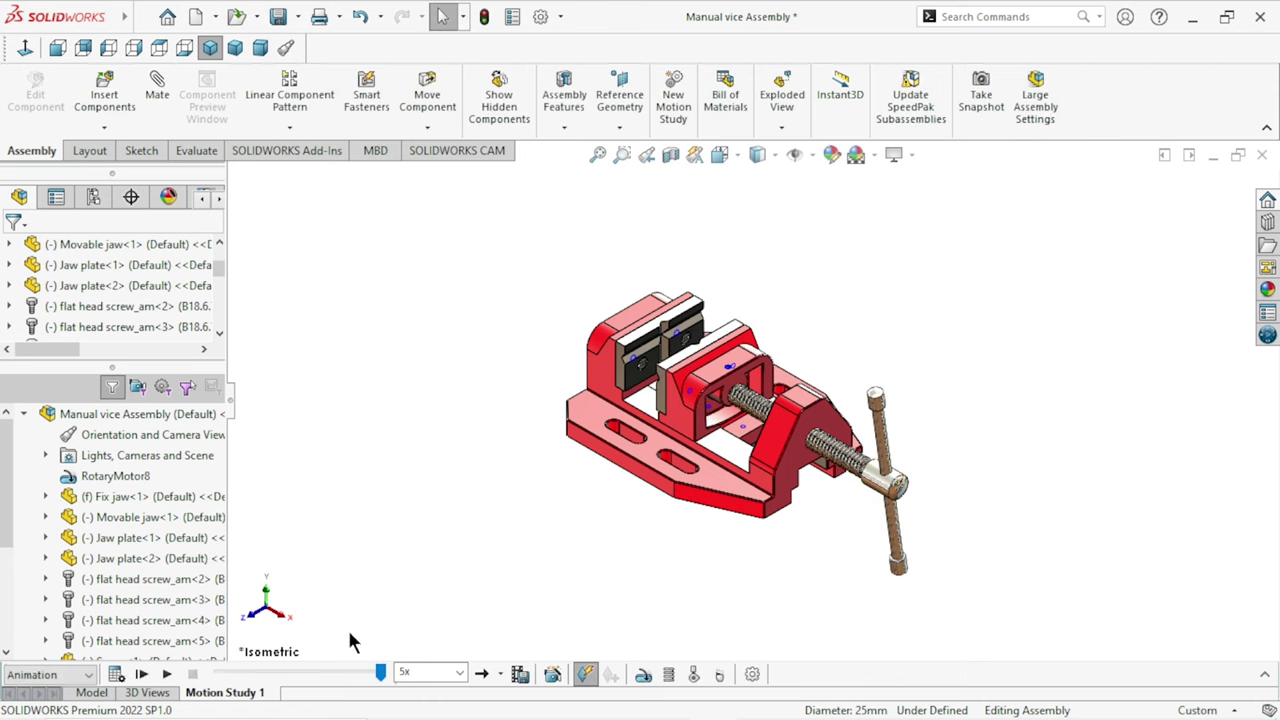
{"action": "left_click", "coordinate": [499, 675]}
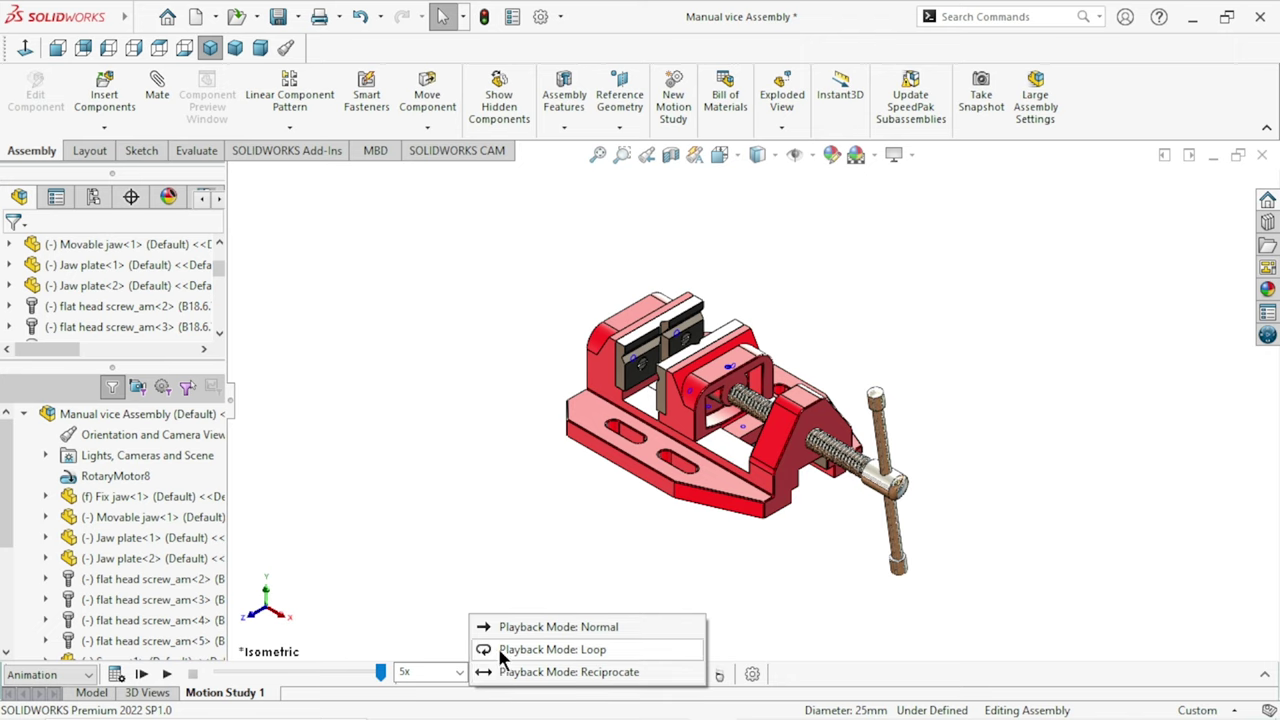
Step: Play the animation in Reciprocate mode, stop it, and return to the Model view
{"action": "left_click", "coordinate": [540, 672]}
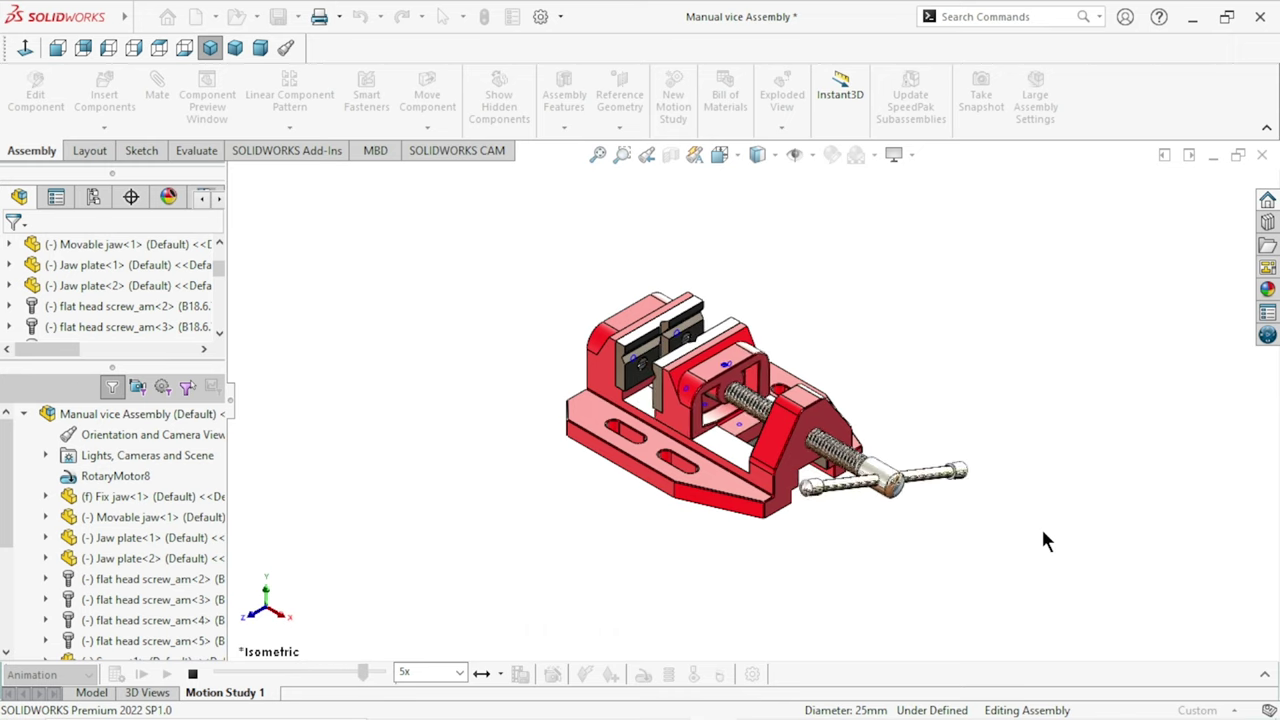
{"action": "left_click", "coordinate": [193, 676]}
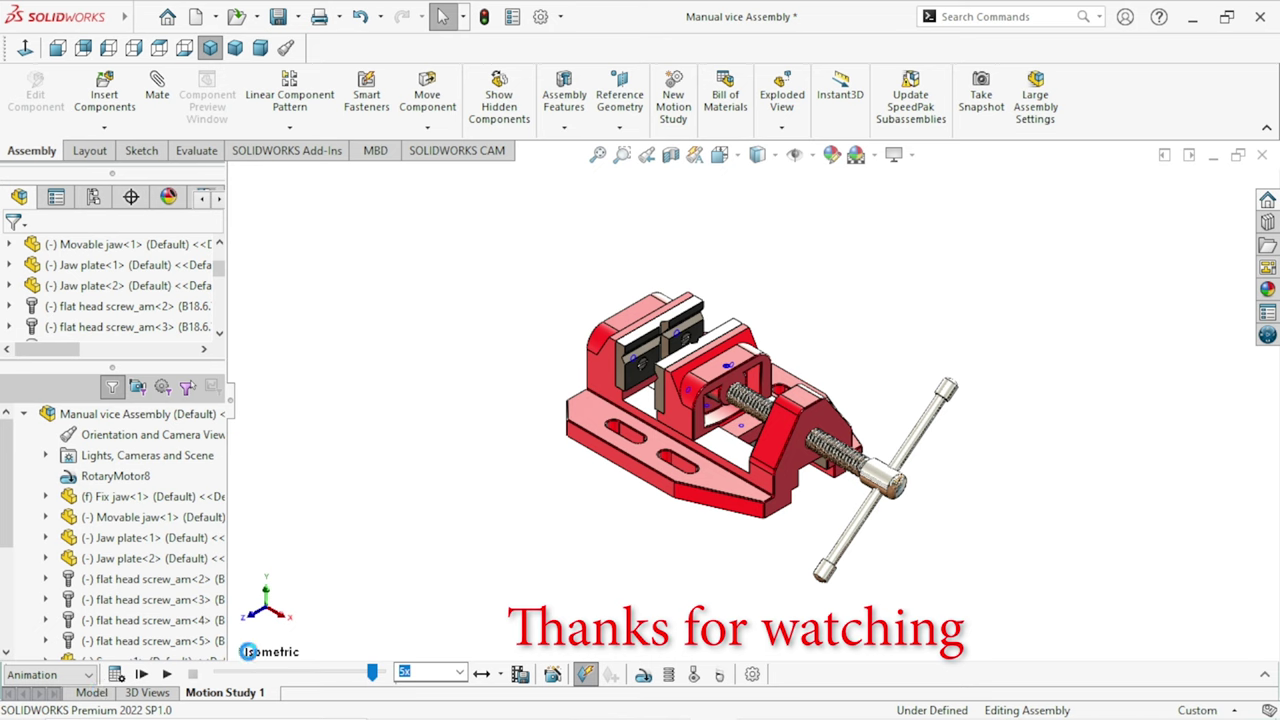
{"action": "left_click", "coordinate": [91, 692]}
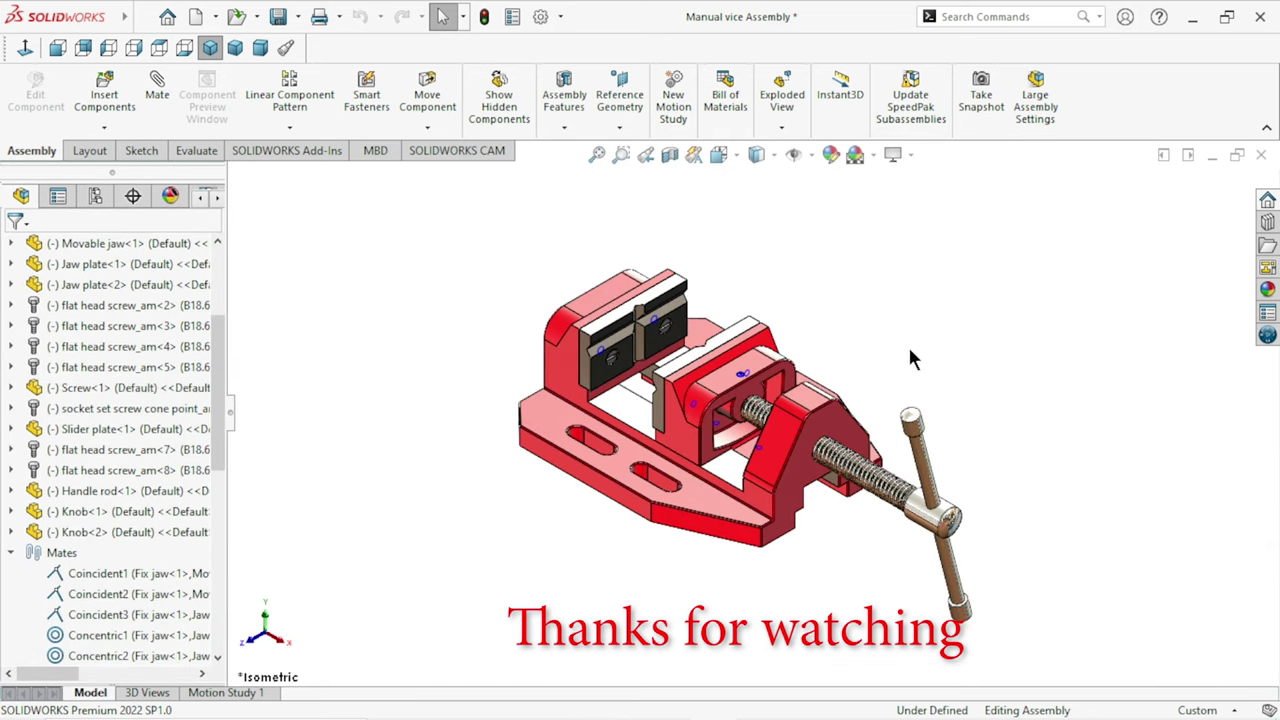
Step: Slide the movable jaw along the screw to a new position and clear the selection
{"action": "left_click_drag", "start_coordinate": [684, 456], "coordinate": [740, 486]}
{"action": "key", "text": "Escape"}
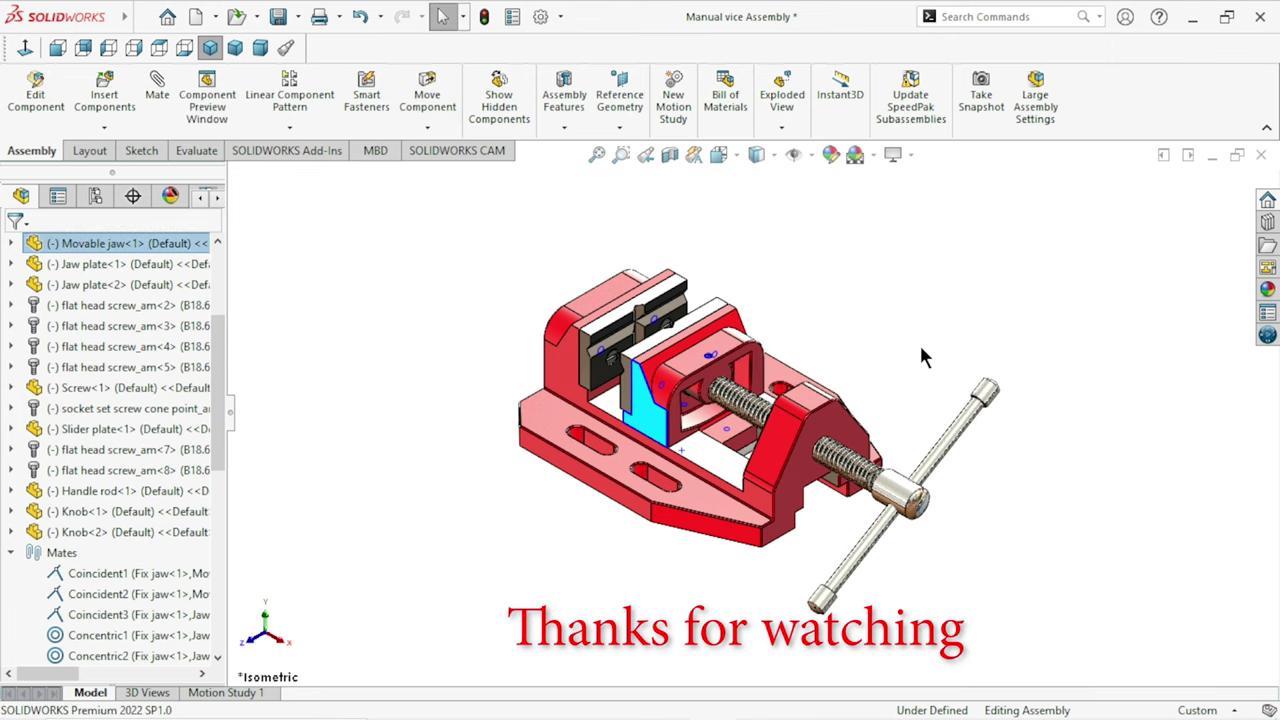
{"action": "left_click", "coordinate": [919, 342]}
Step: Inspect the vise from oblique angles, return to isometric, and play Motion Study 2
{"action": "middle_click_drag", "start_coordinate": [797, 500], "coordinate": [123, 225]}
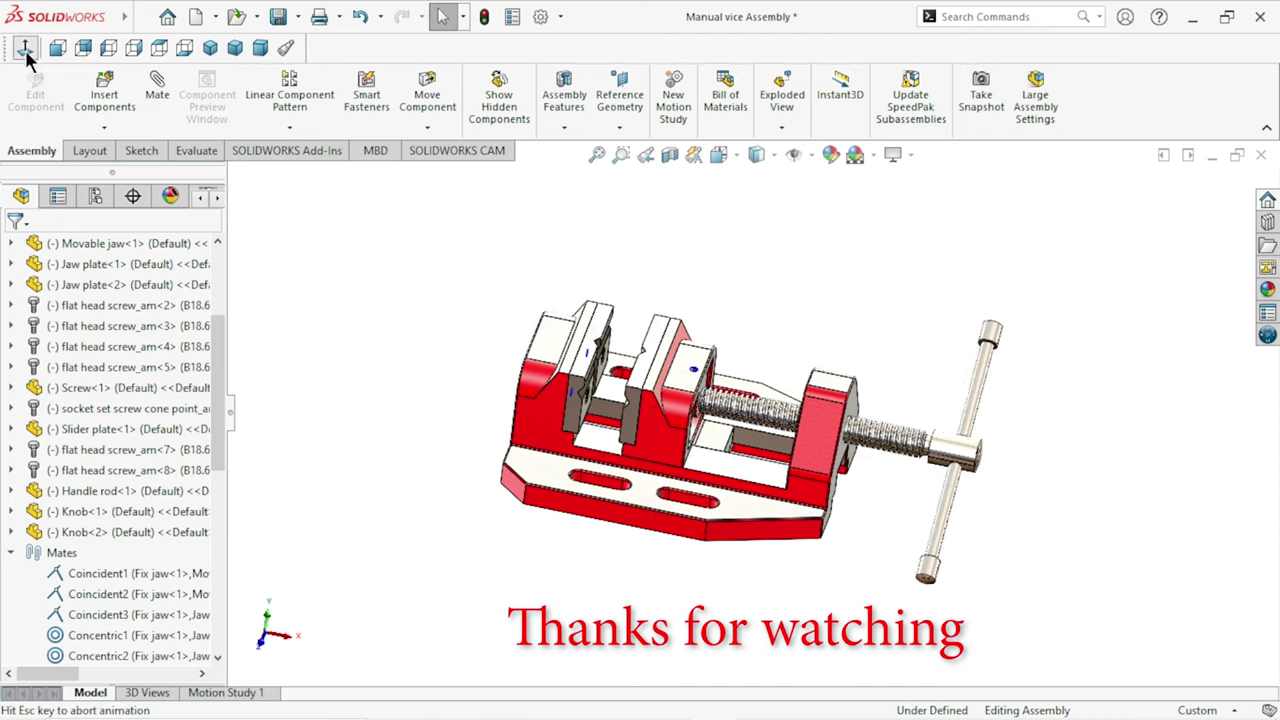
{"action": "scroll", "coordinate": [781, 420], "scroll_direction": "down", "scroll_amount": 2}
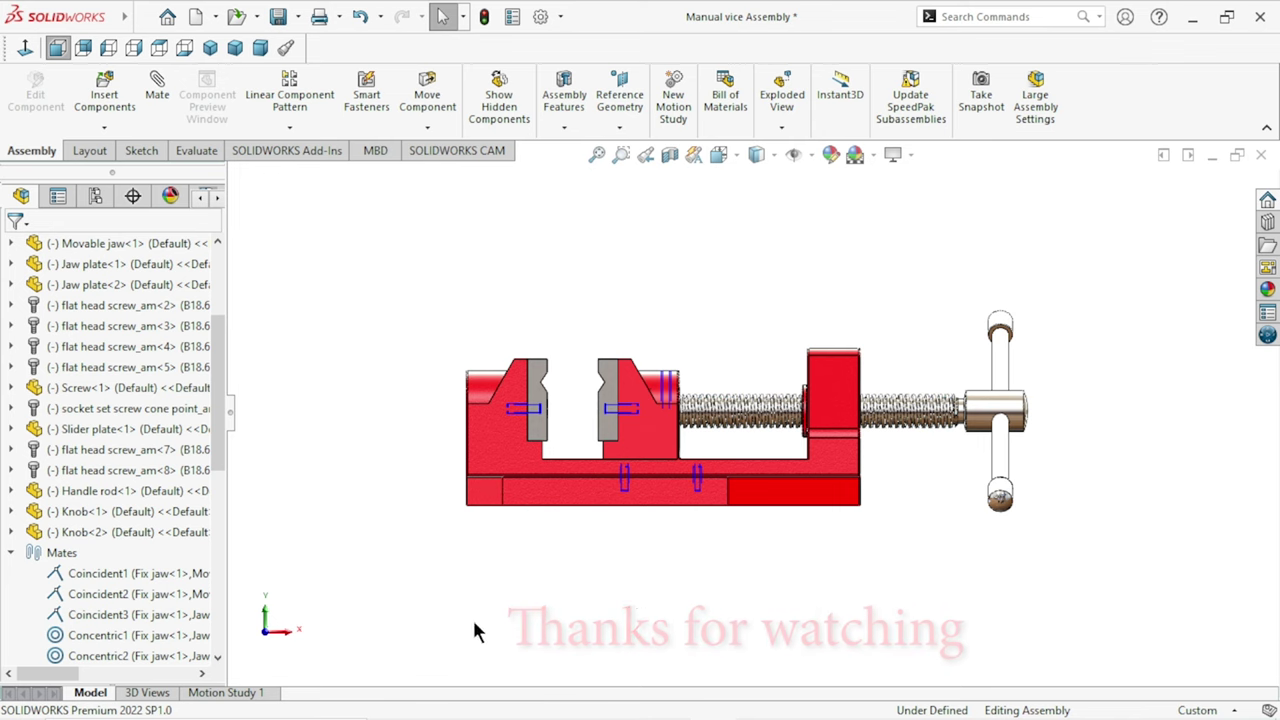
{"action": "mouse_move", "coordinate": [849, 455]}
{"action": "middle_mouse_down"}
{"action": "mouse_move", "coordinate": [746, 532]}
{"action": "mouse_move", "coordinate": [785, 563]}
{"action": "middle_mouse_up"}
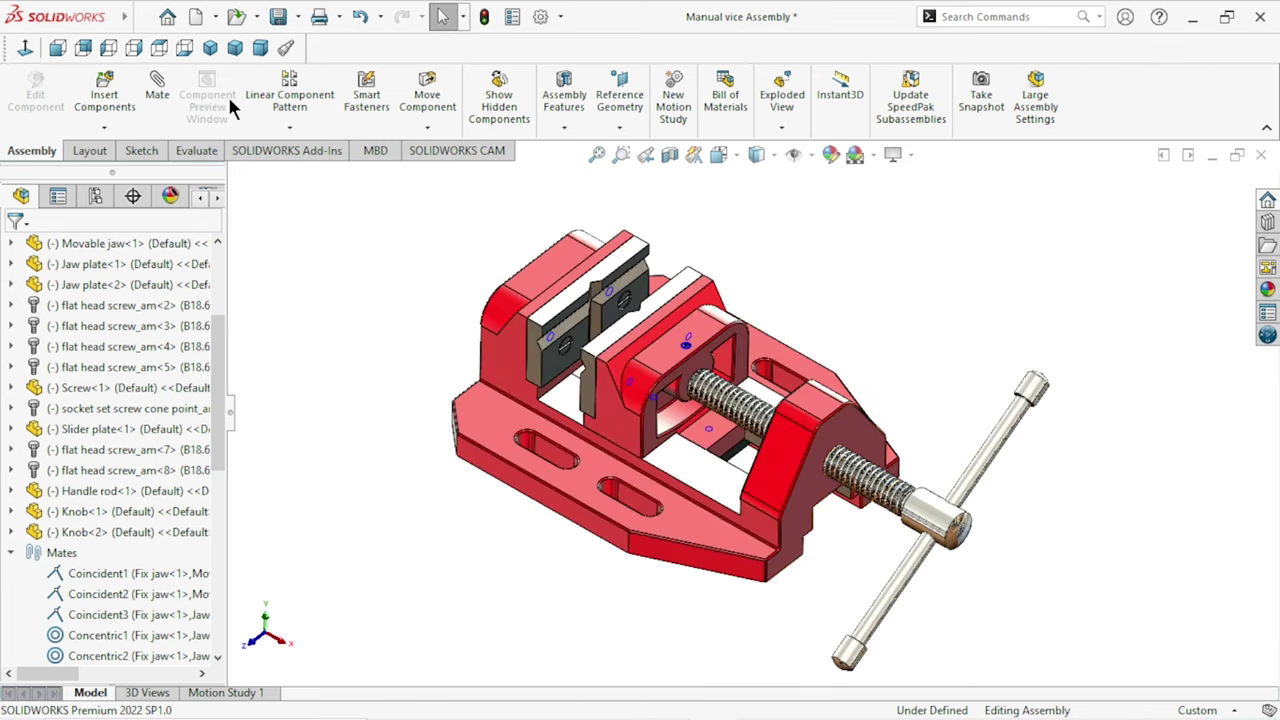
{"action": "left_click", "coordinate": [212, 49]}
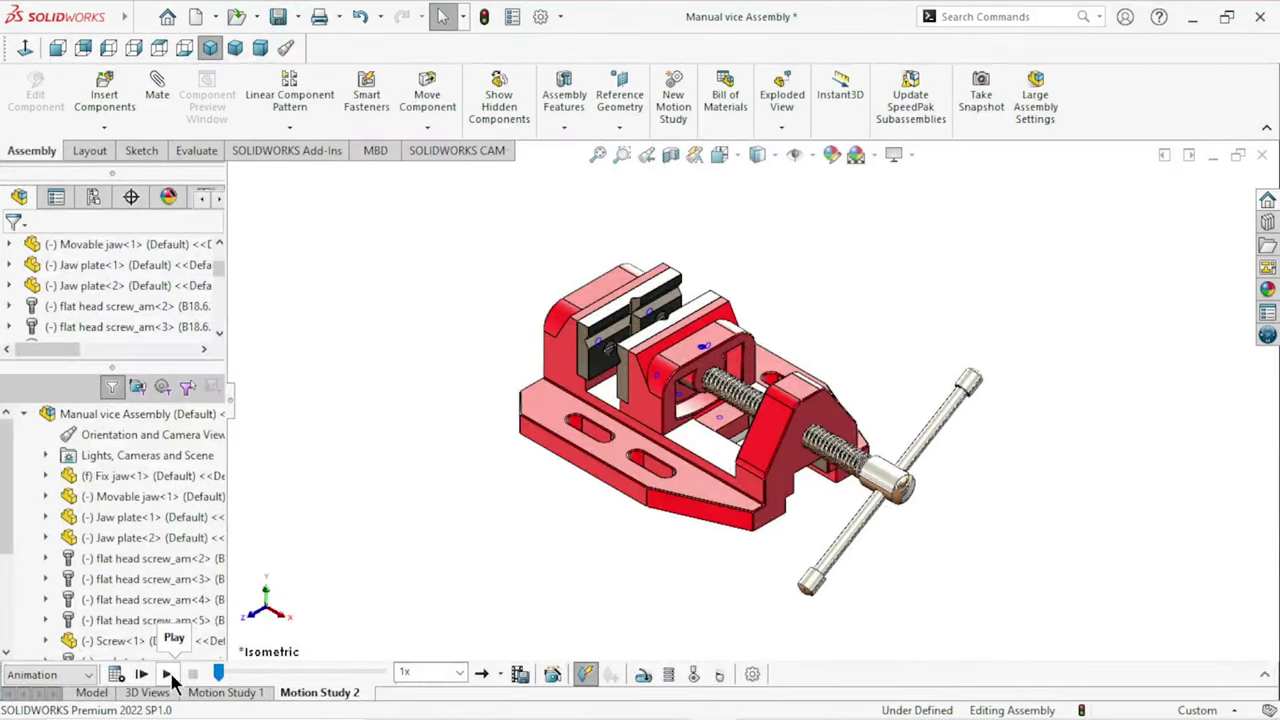
{"action": "left_click", "coordinate": [168, 674]}
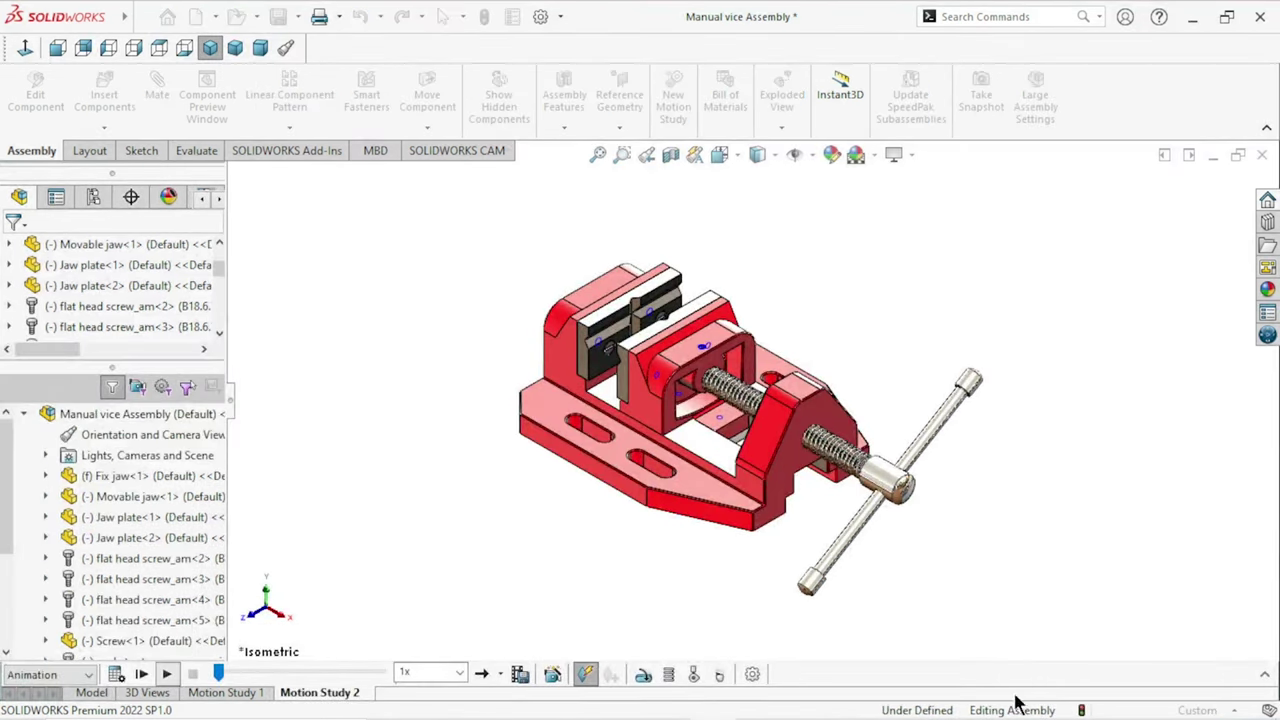